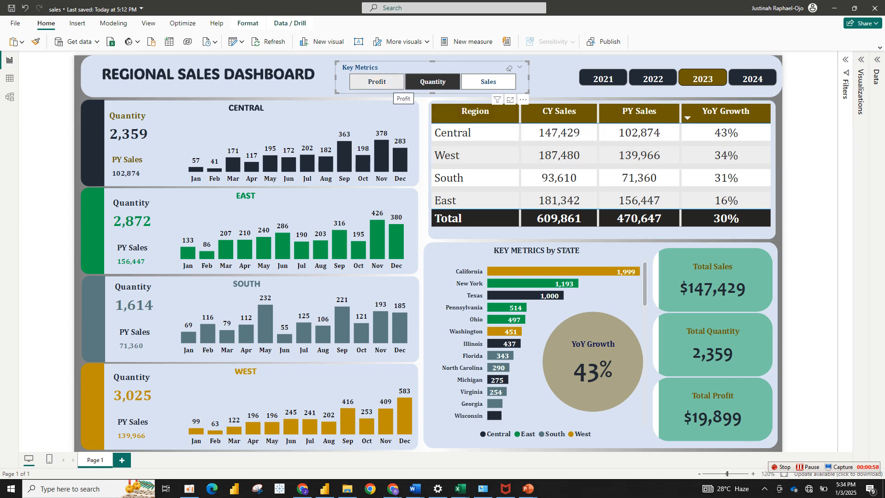
# - Switch the Key Metrics slicer through Profit, Quantity and Sales to view the regional charts, and check California's bar in the state chart
pyautogui.click(389, 84)
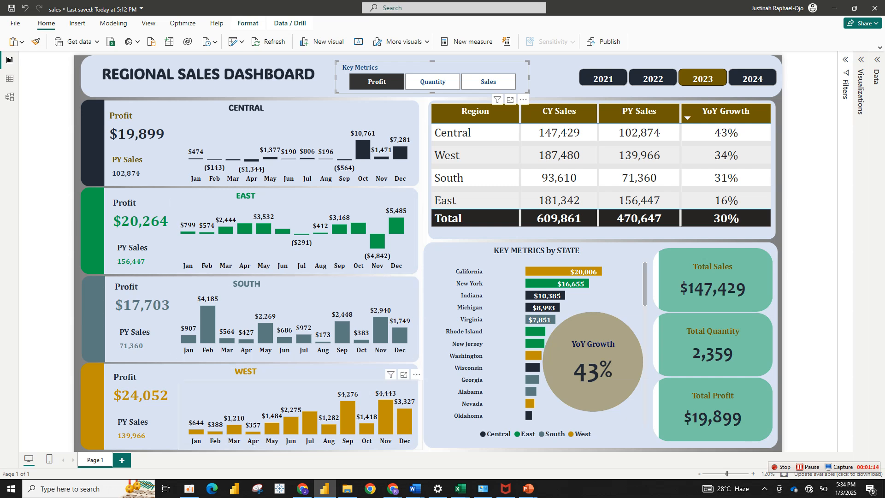
pyautogui.click(377, 82)
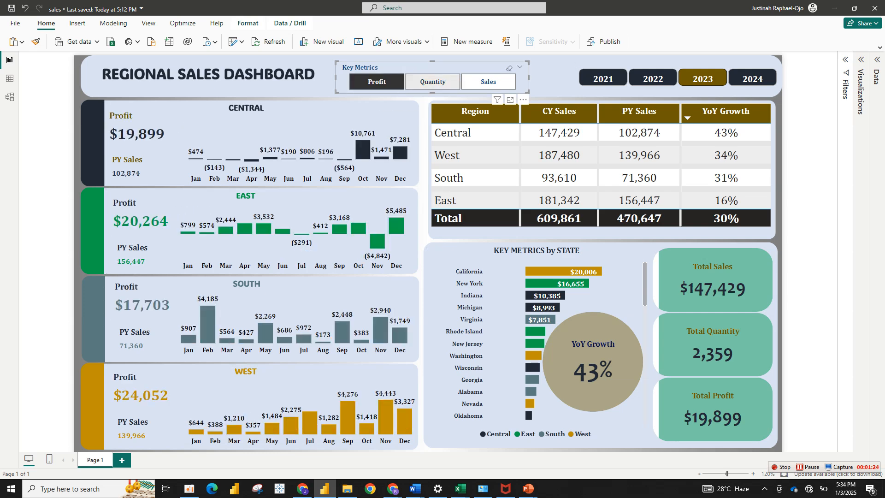
pyautogui.click(433, 82)
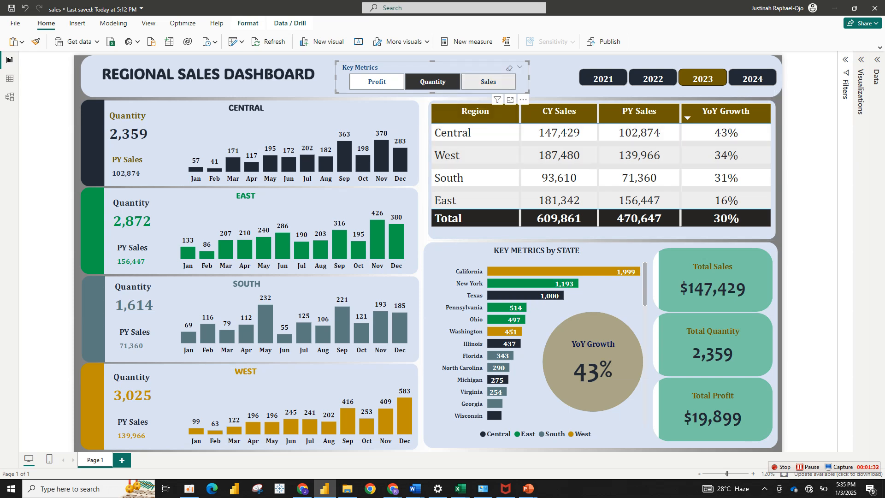
pyautogui.click(488, 82)
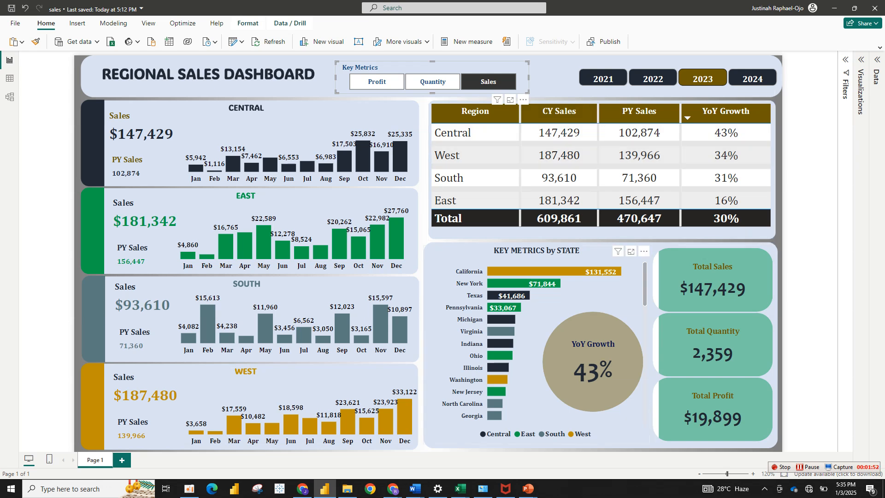
pyautogui.moveTo(496, 272)
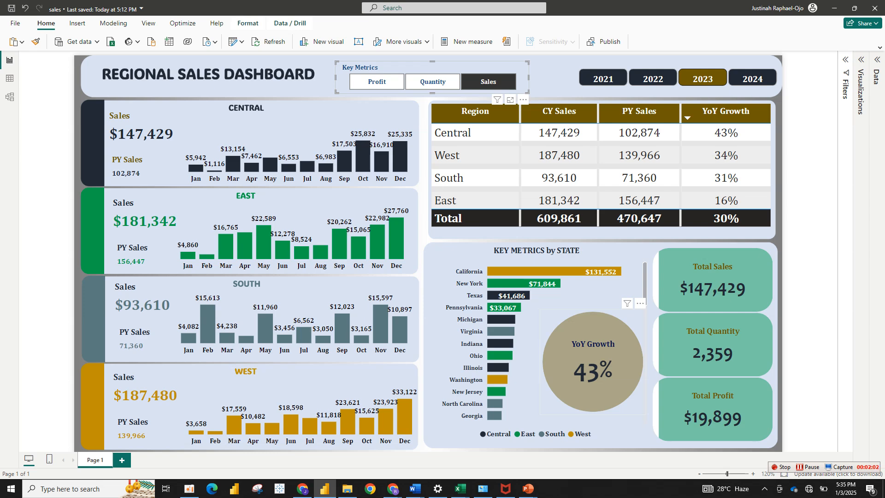
# - View the Regional Sales Dashboard background slide in the Presentation2 PowerPoint file, and return to the sales report in Power BI
pyautogui.moveTo(528, 489)
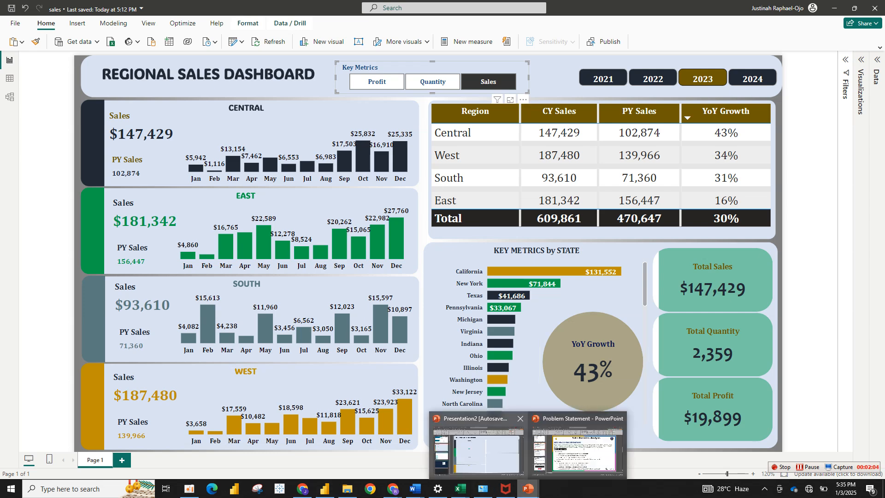
pyautogui.click(477, 449)
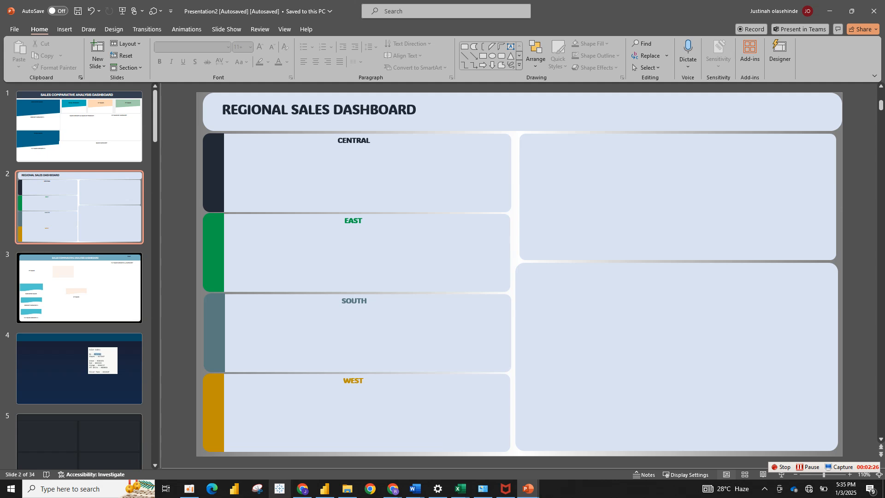
pyautogui.moveTo(302, 488)
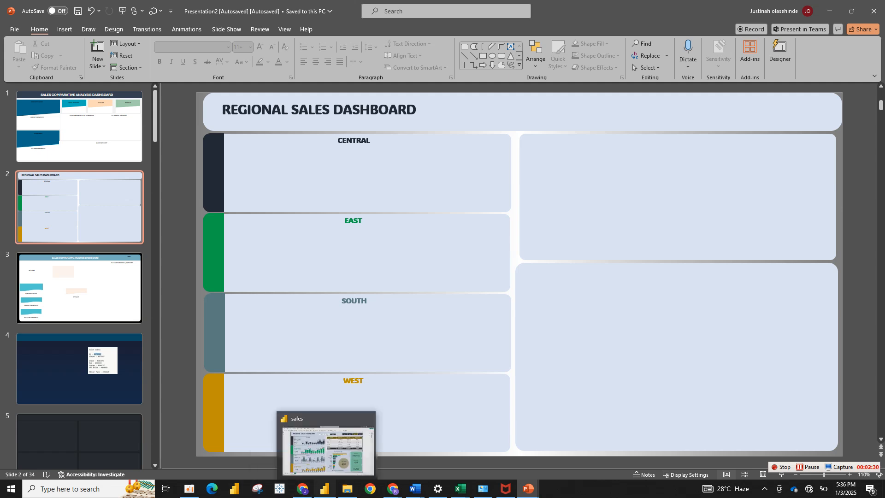
pyautogui.click(325, 489)
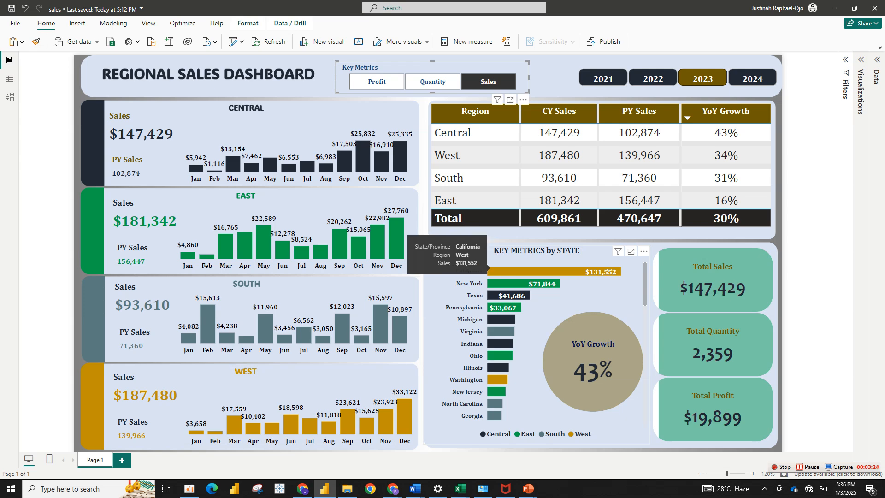
# - Switch to the Sales Overview Data workbook in Excel and inspect the filter values of the Ship Mode column
pyautogui.click(460, 488)
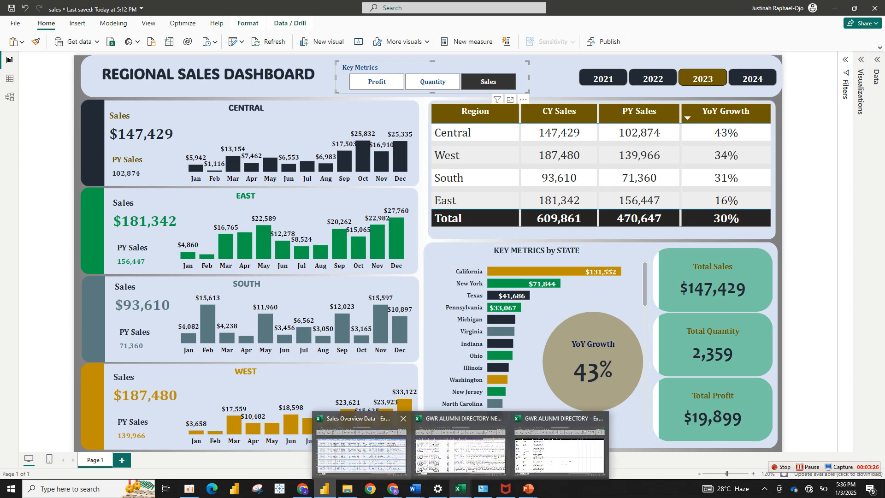
pyautogui.click(460, 442)
pyautogui.click(430, 347)
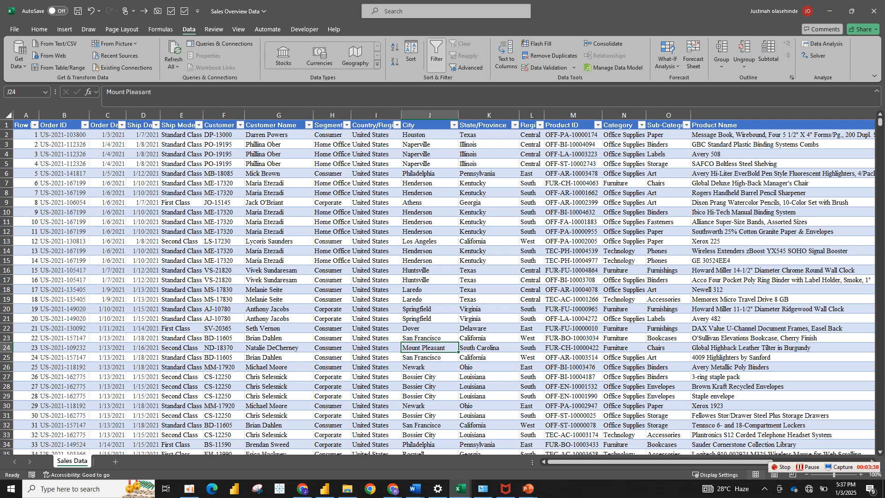
pyautogui.click(199, 125)
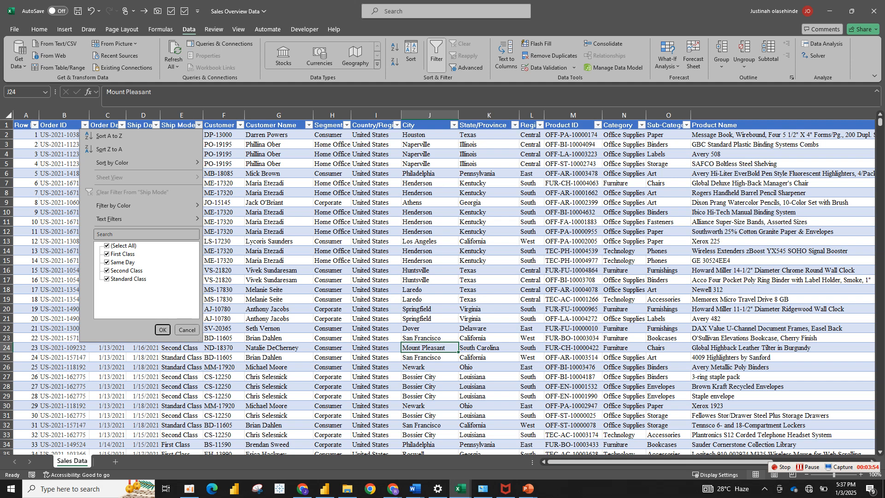
pyautogui.press('Escape')
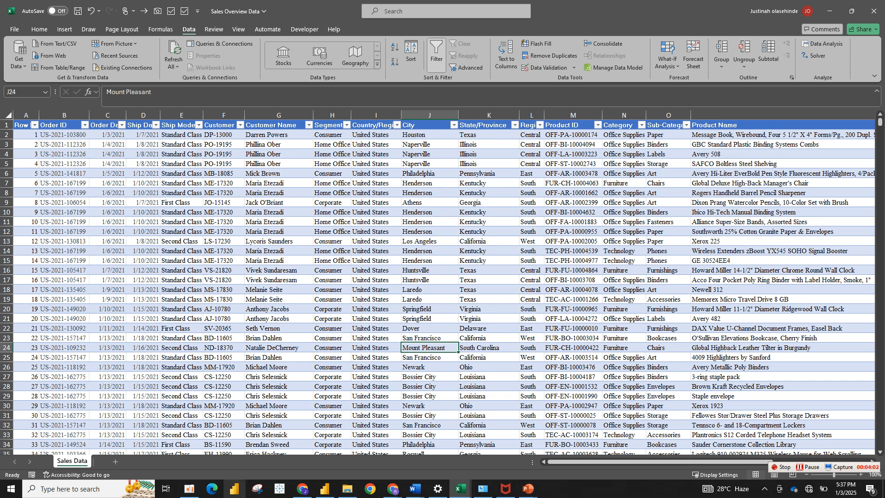
# - Launch a new Power BI Desktop instance and bring its blank Untitled report to the front
pyautogui.click(234, 488)
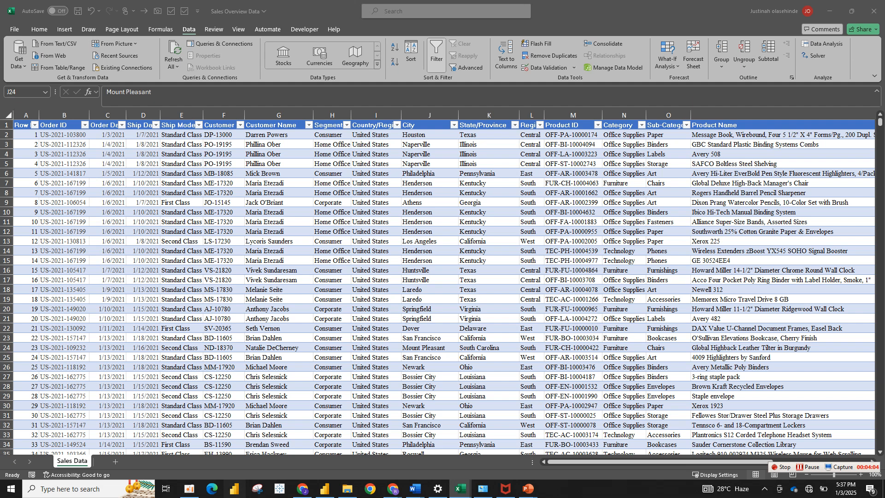
pyautogui.moveTo(324, 488)
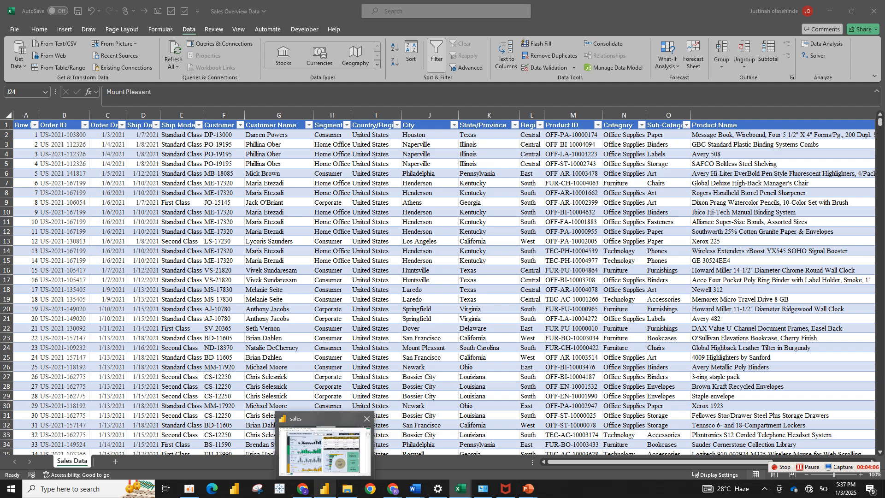
pyautogui.click(325, 447)
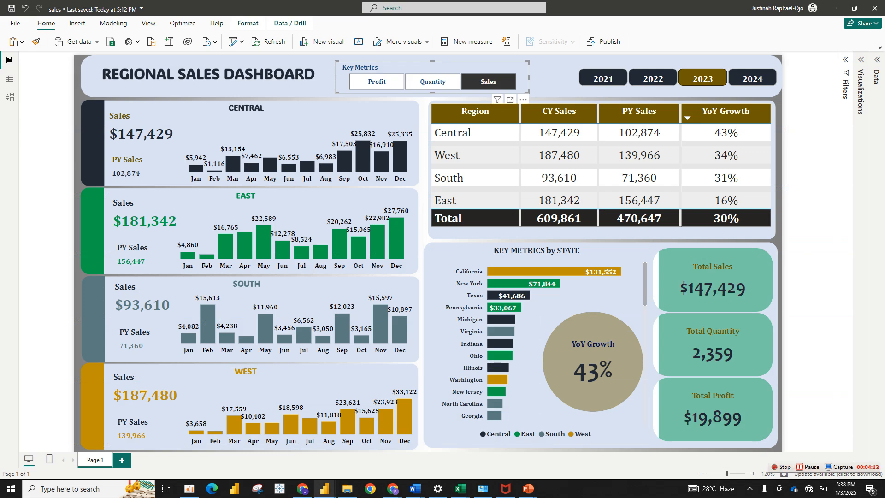
pyautogui.moveTo(324, 488)
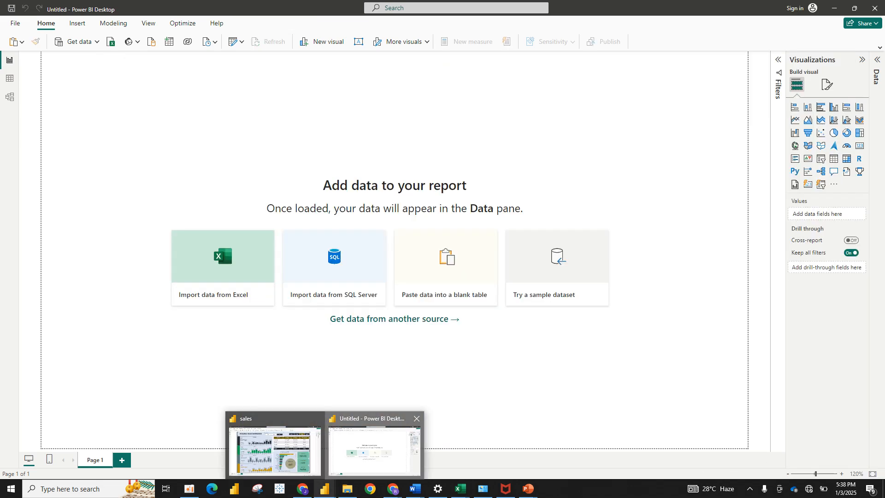
pyautogui.click(373, 449)
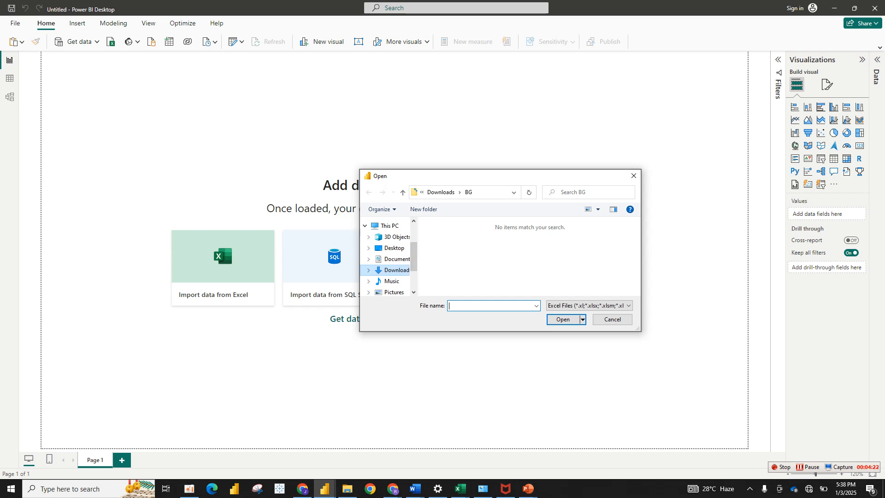
# - Import the Sales Overview Data workbook from Downloads and open its Sales Data table in Power Query Editor
pyautogui.click(395, 270)
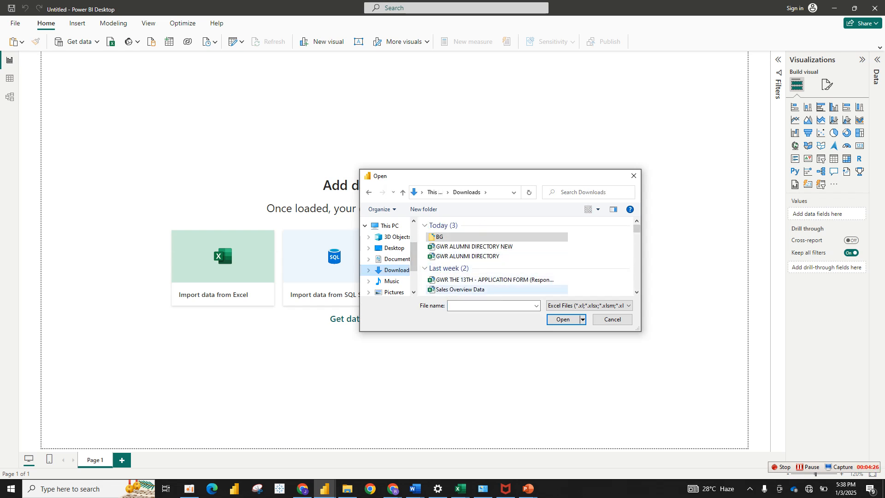
pyautogui.doubleClick(460, 290)
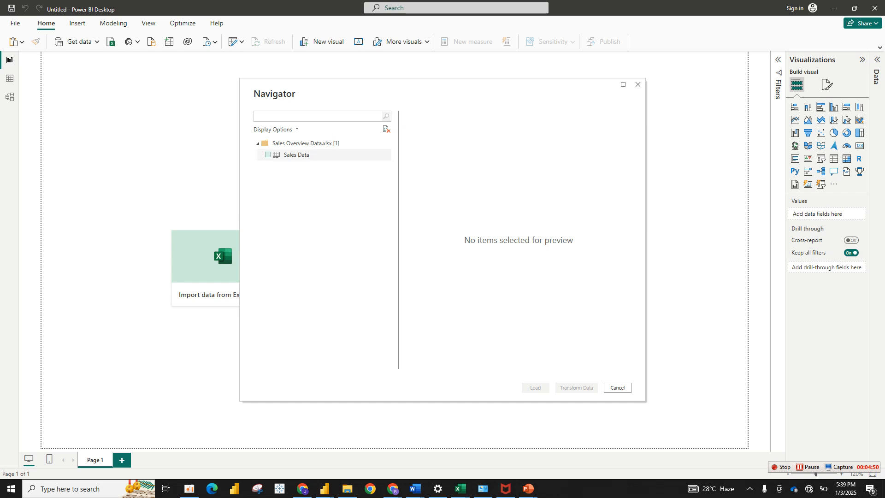
pyautogui.click(295, 155)
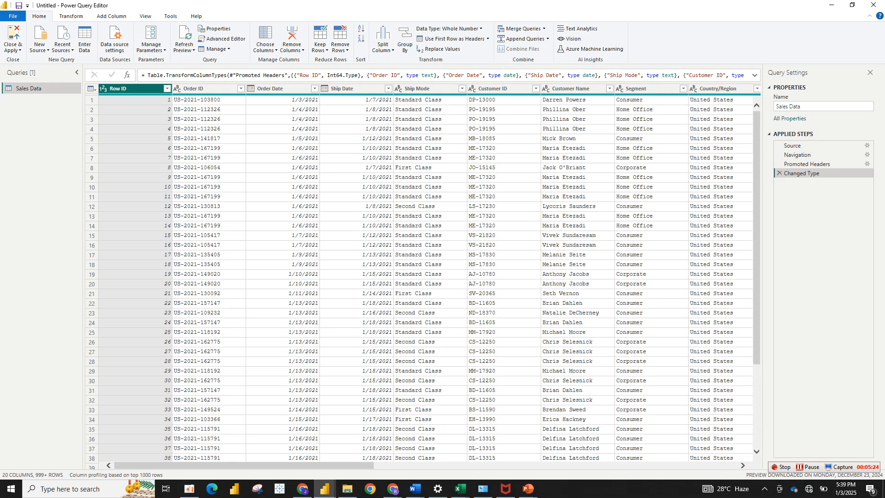
# - Review the Sales Data columns across to Profit, and close Power Query Editor with the table loaded into the report
pyautogui.click(634, 119)
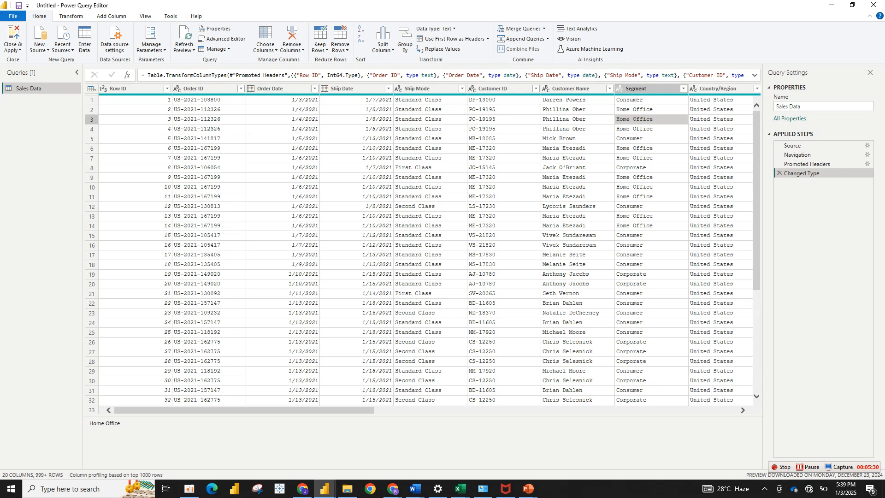
pyautogui.hscroll(10, 419, 249)
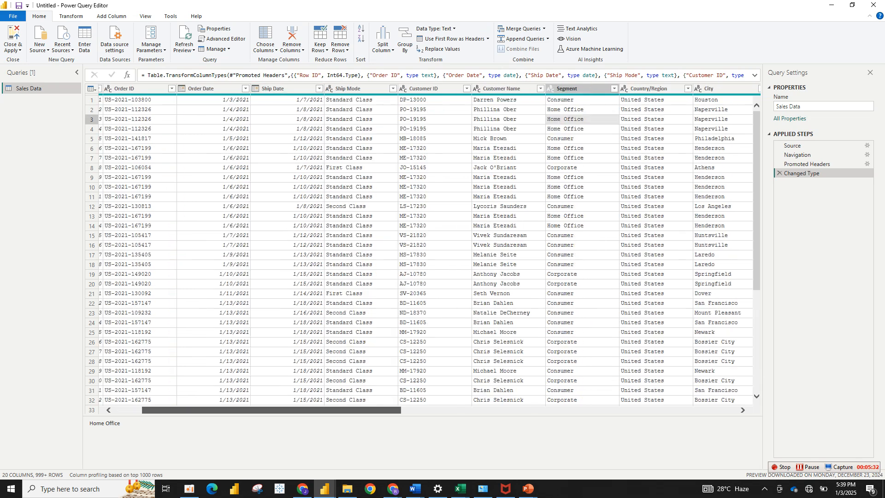
pyautogui.hscroll(5, 419, 249)
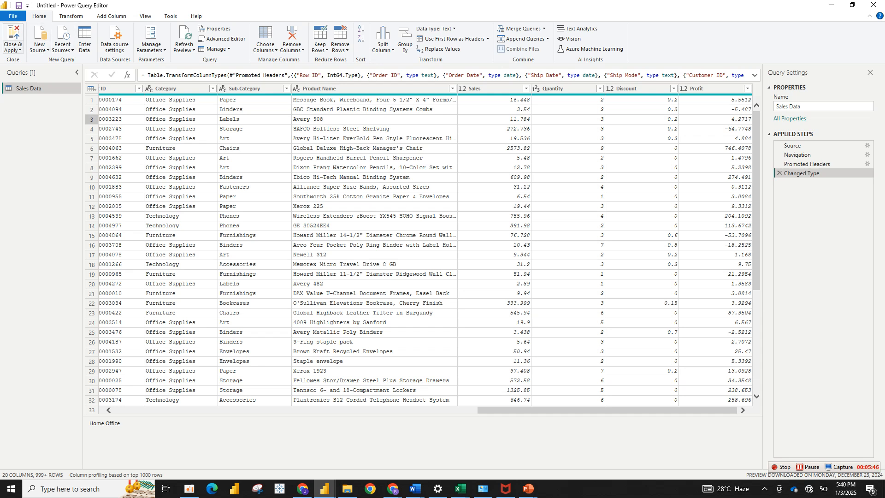
pyautogui.click(13, 47)
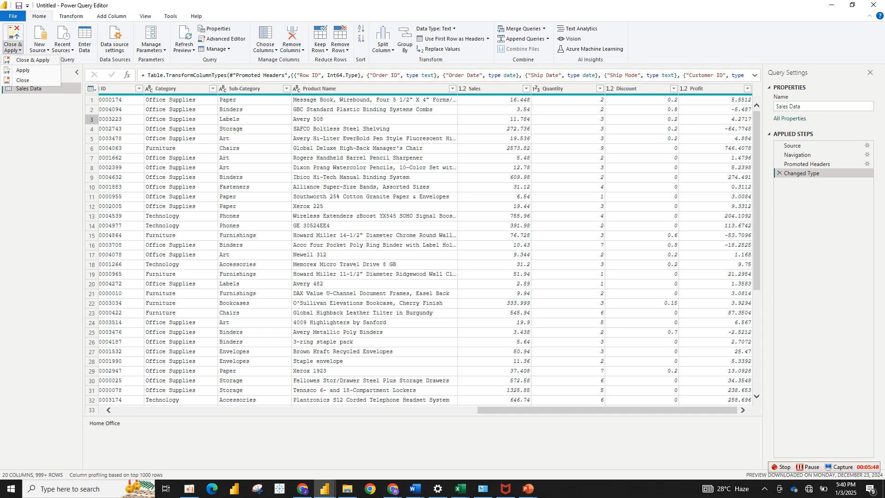
pyautogui.click(23, 80)
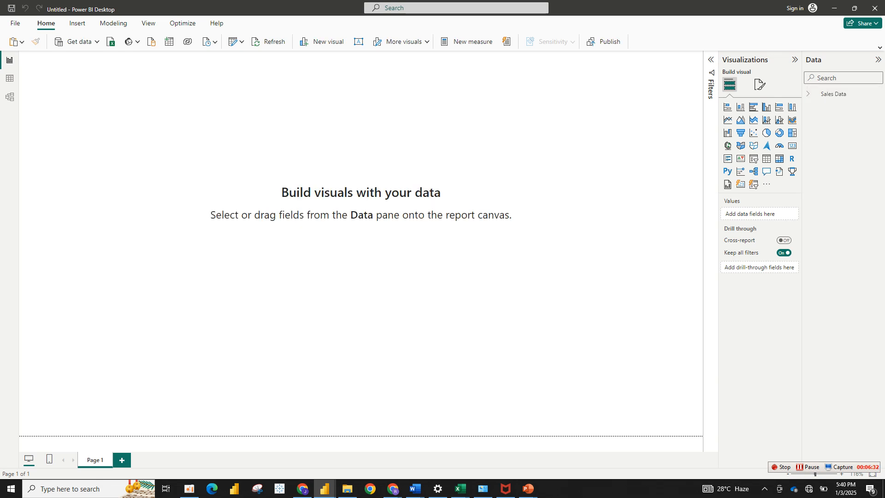
pyautogui.rightClick(827, 94)
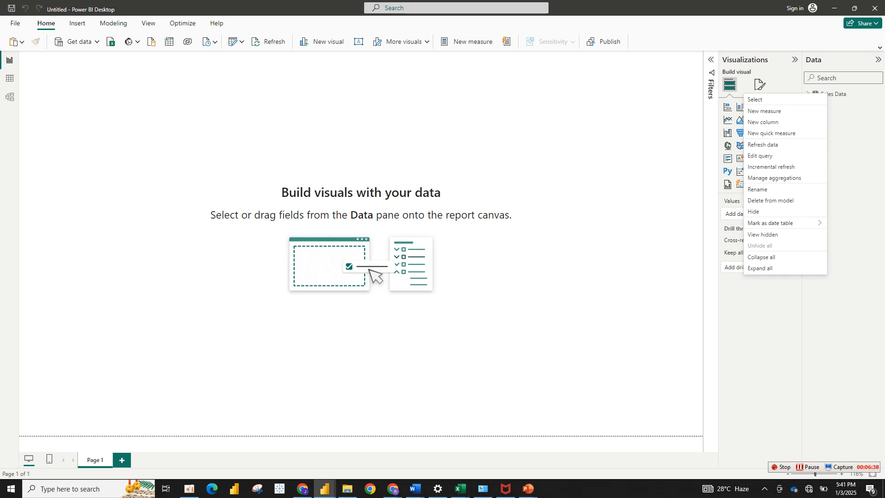
pyautogui.press('Escape')
pyautogui.click(77, 23)
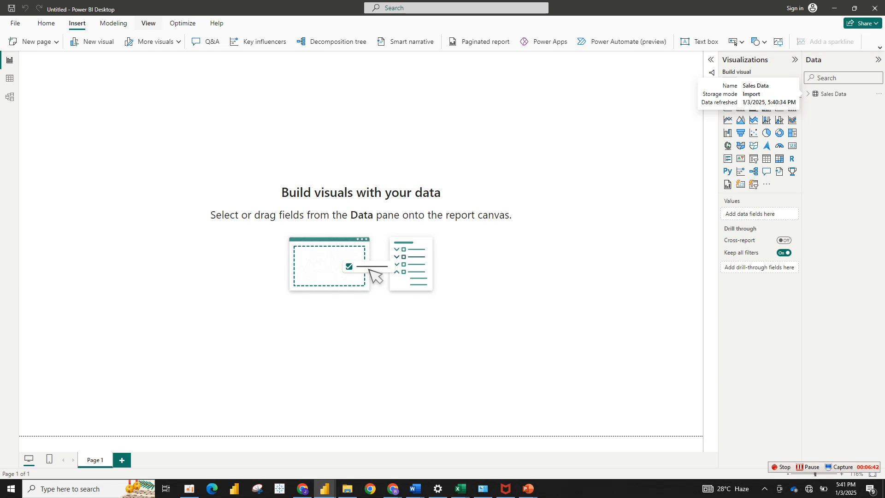
pyautogui.click(16, 23)
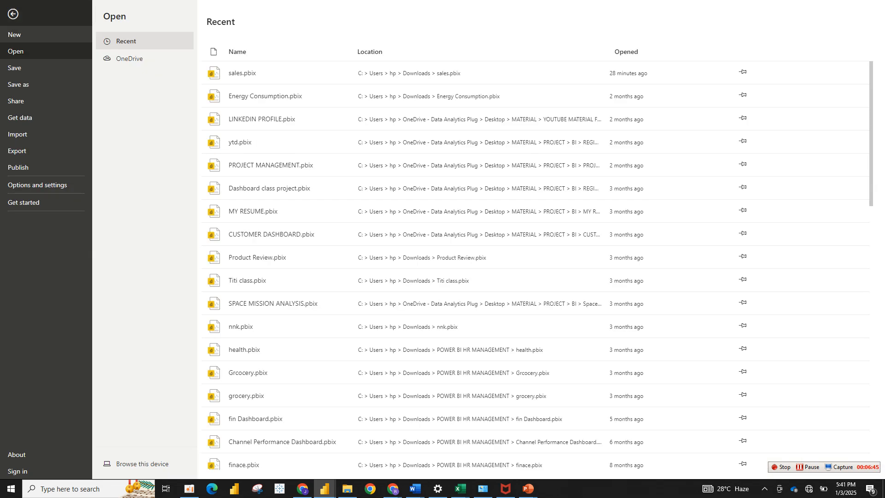
pyautogui.click(13, 14)
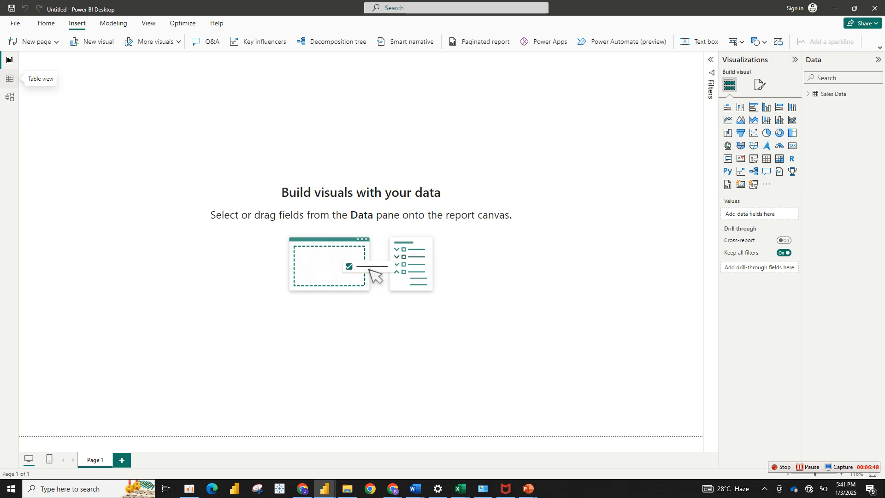
# - Create a calculated table named Date Table in Table view and begin its formula with the CALENDAR function
pyautogui.click(9, 78)
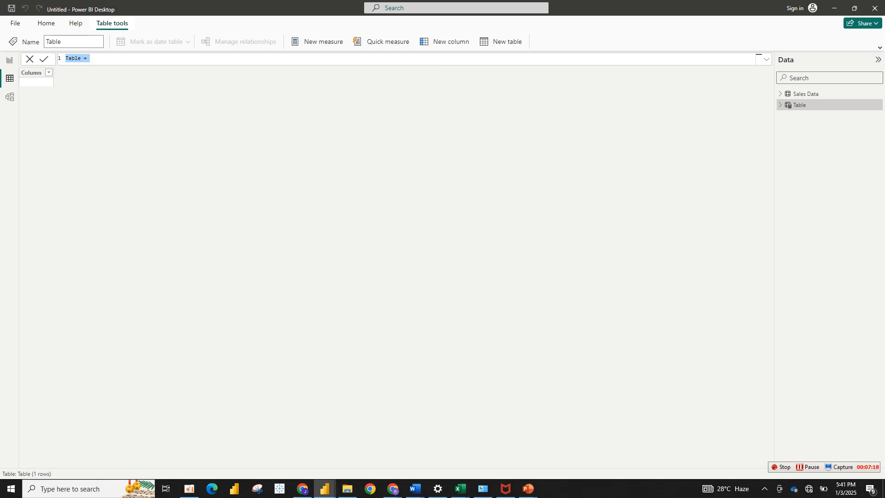
pyautogui.write('Date Table')
pyautogui.write('= cal')
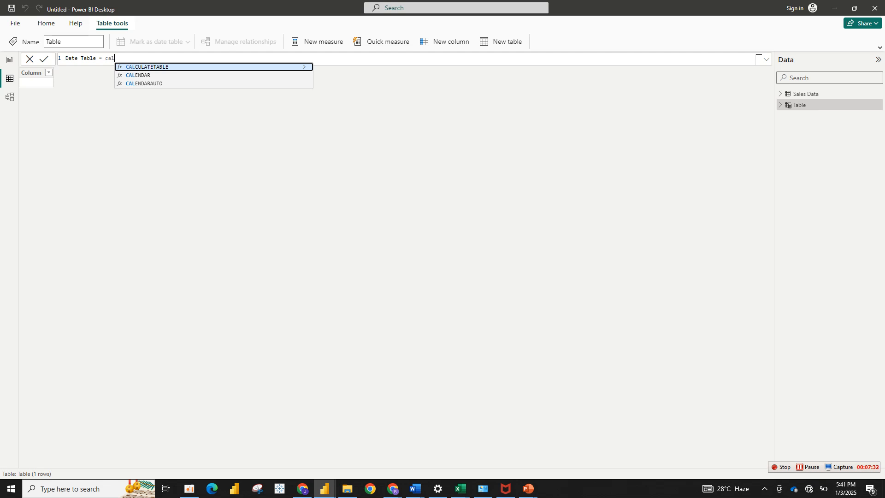
pyautogui.write('e')
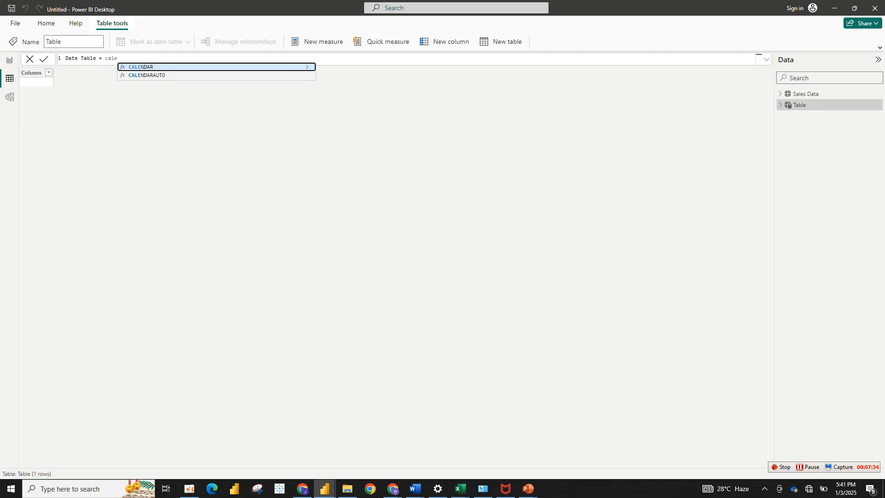
pyautogui.press('Tab')
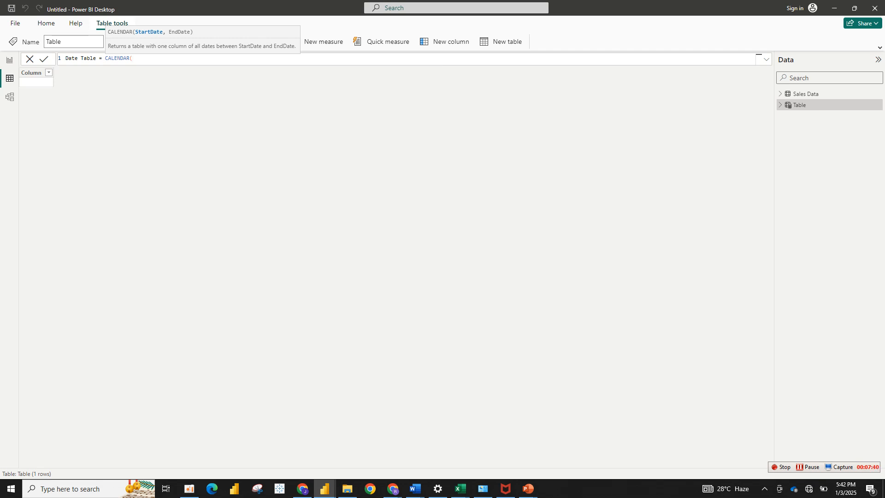
# - Enter MIN of 'Sales Data'[Order Date] as the start date in the CALENDAR formula
pyautogui.write('mi')
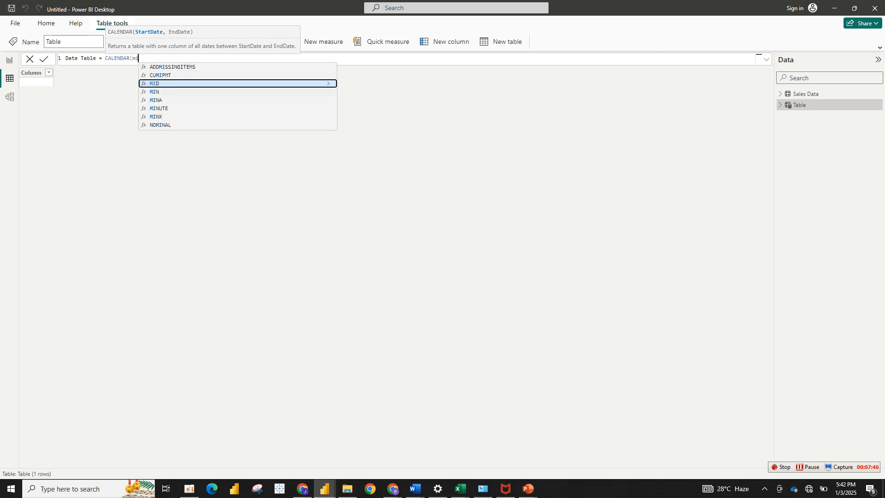
pyautogui.doubleClick(154, 92)
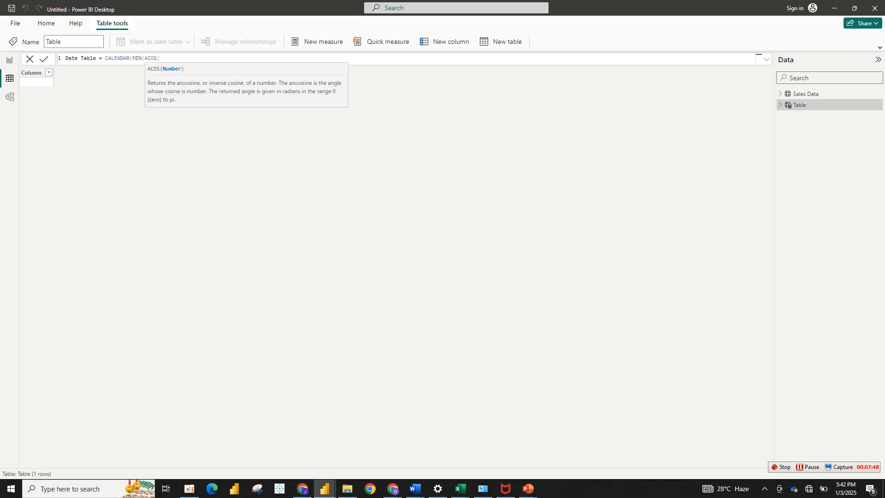
pyautogui.press('BackSpace')
pyautogui.press('BackSpace')
pyautogui.press('BackSpace')
pyautogui.press('BackSpace')
pyautogui.press('BackSpace')
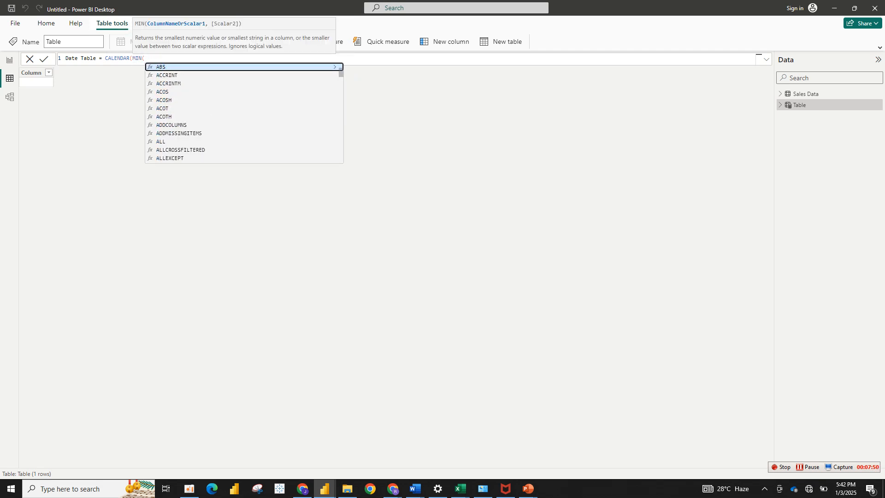
pyautogui.write('orde')
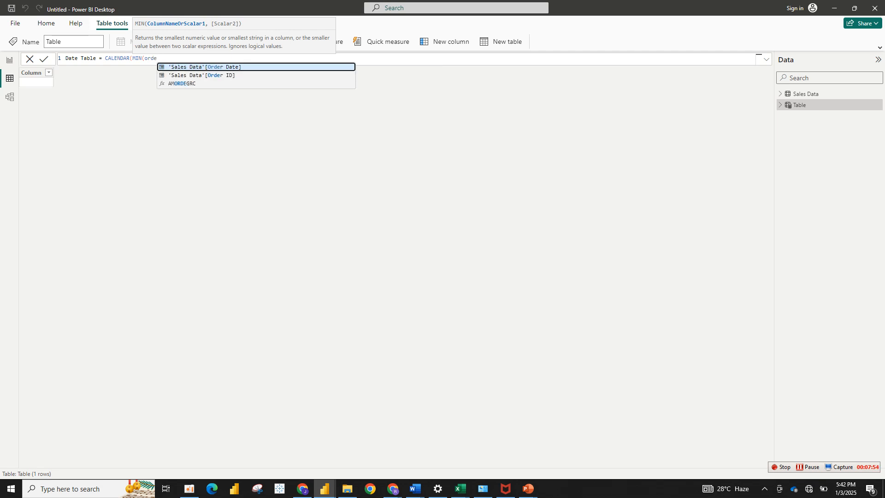
pyautogui.press('Tab')
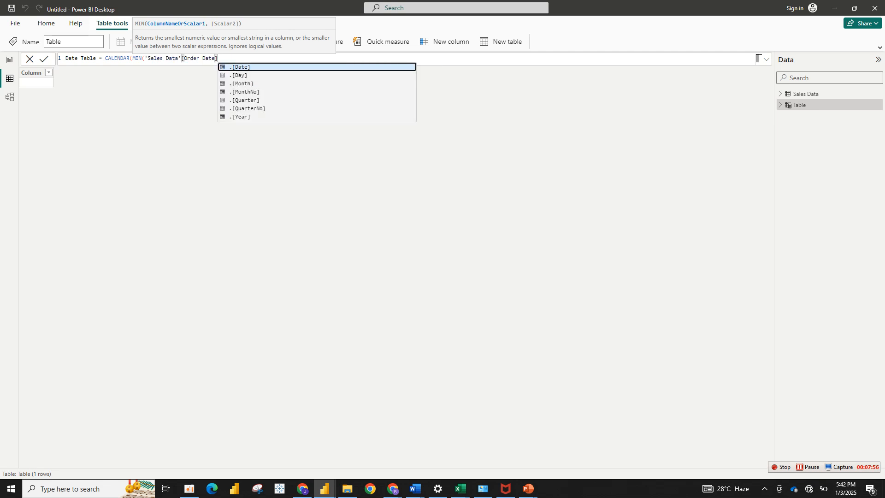
# - Add MAX of 'Sales Data'[Order Date] as the end date and commit the Date Table formula
pyautogui.write(', max')
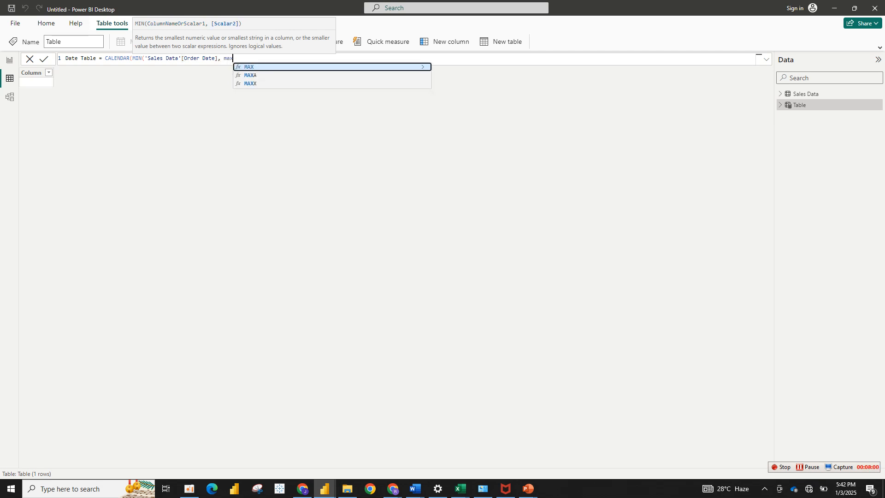
pyautogui.press('Tab')
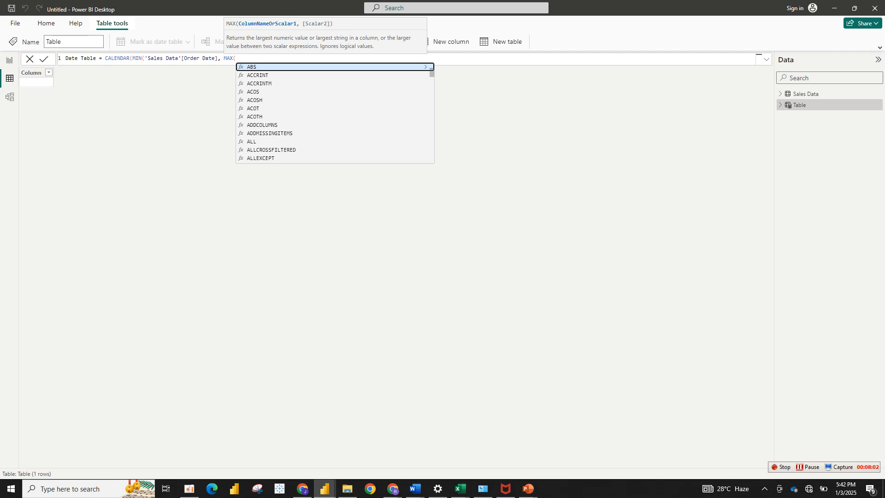
pyautogui.write('order')
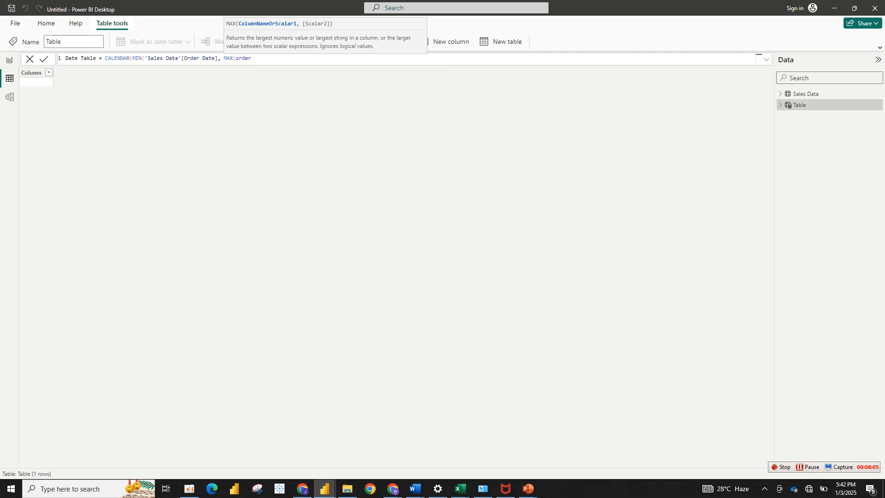
pyautogui.press('BackSpace')
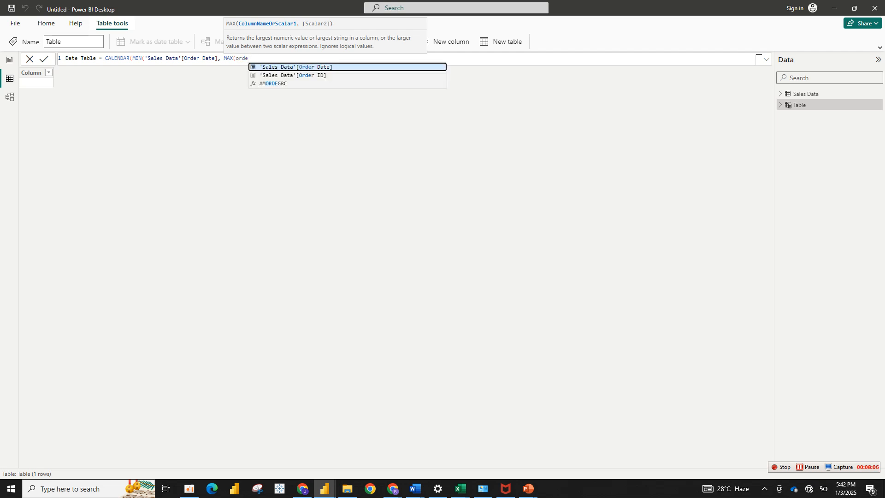
pyautogui.press('Tab')
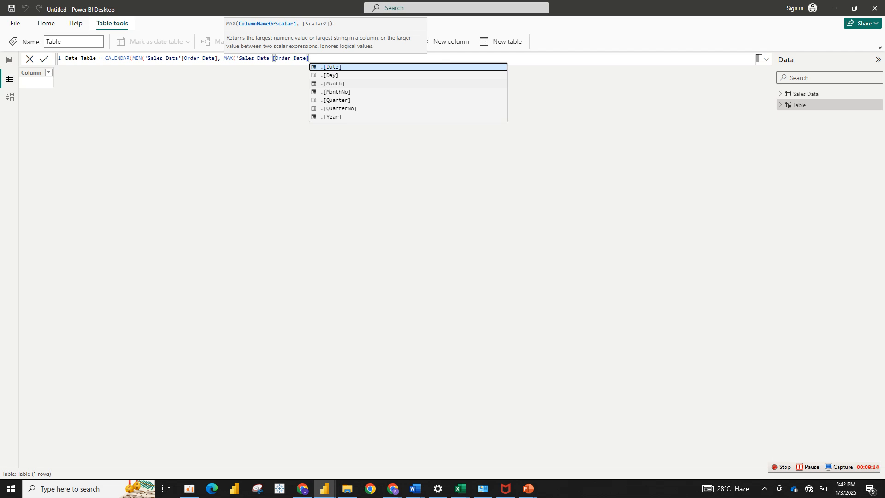
pyautogui.write(')')
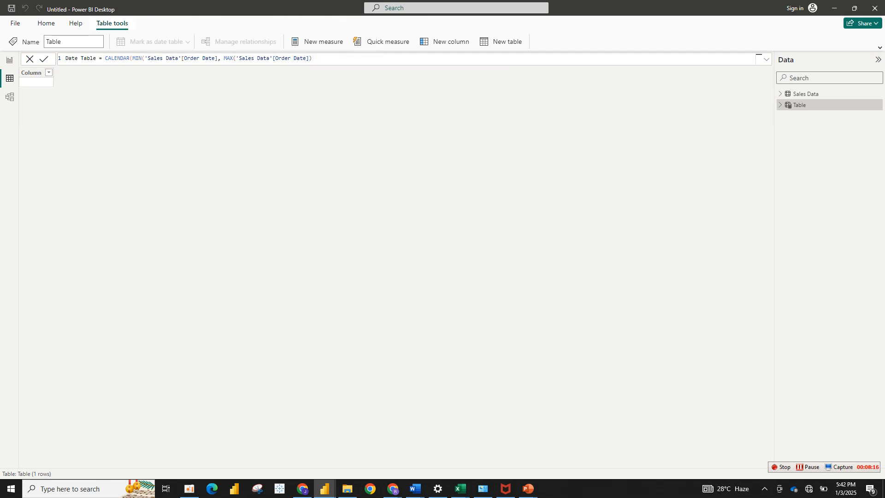
pyautogui.press('Return')
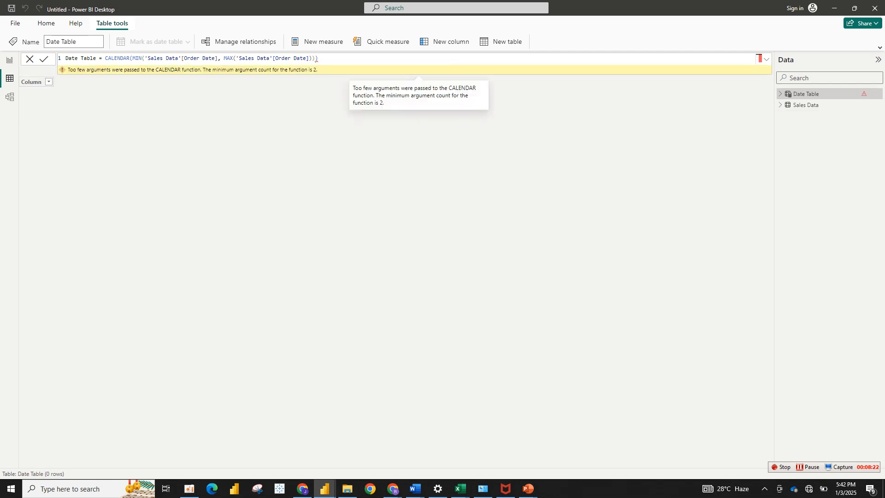
# - Correct the formula's parentheses so MIN closes before MAX, and recommit it as CALENDAR(MIN('Sales Data'[Order Date]), MAX('Sales Data'[Order Date]))
pyautogui.press('BackSpace')
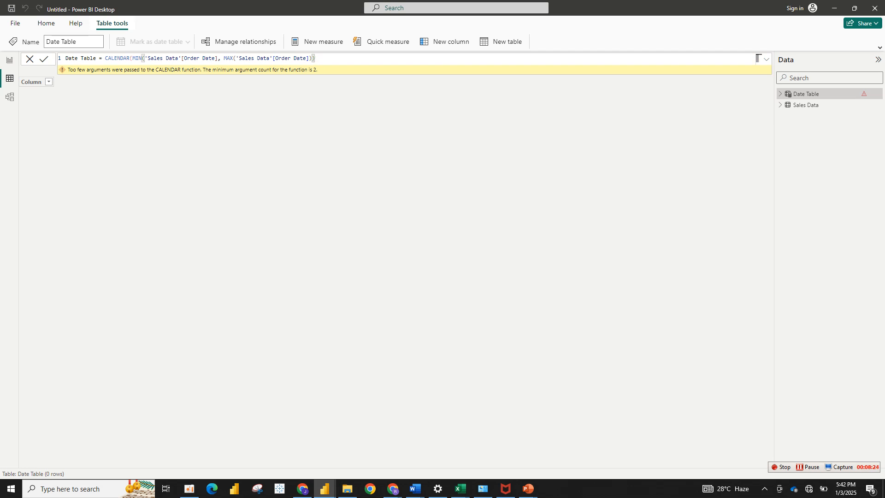
pyautogui.press('BackSpace')
pyautogui.write(')')
pyautogui.click(218, 58)
pyautogui.write(')')
pyautogui.press('Return')
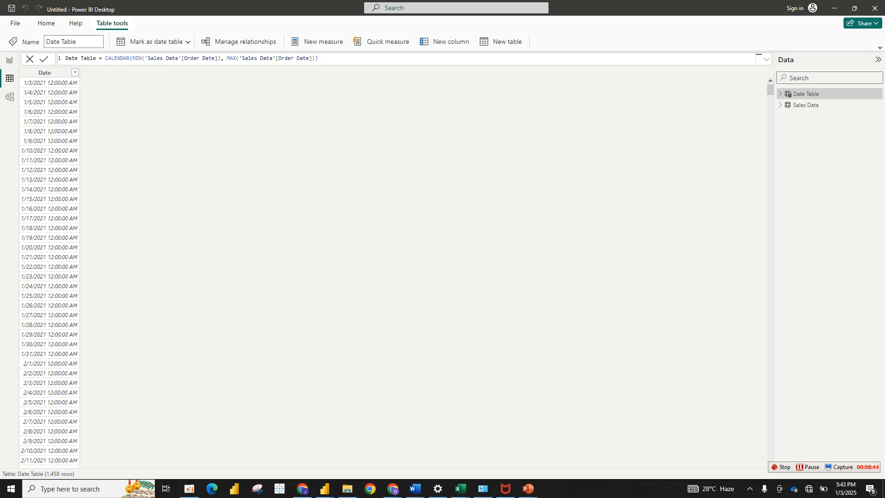
# - Add a calculated column named Year to Date Table and begin its formula with the YEAR function
pyautogui.click(324, 489)
pyautogui.press('Return')
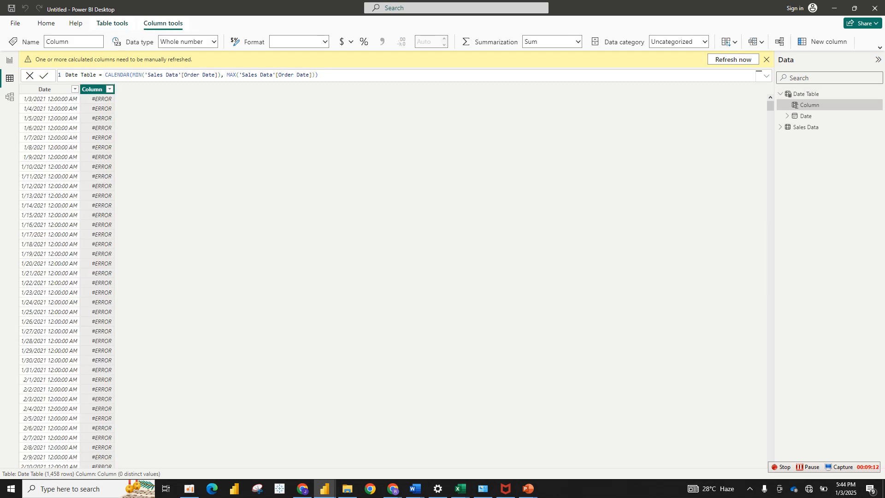
pyautogui.write('Y')
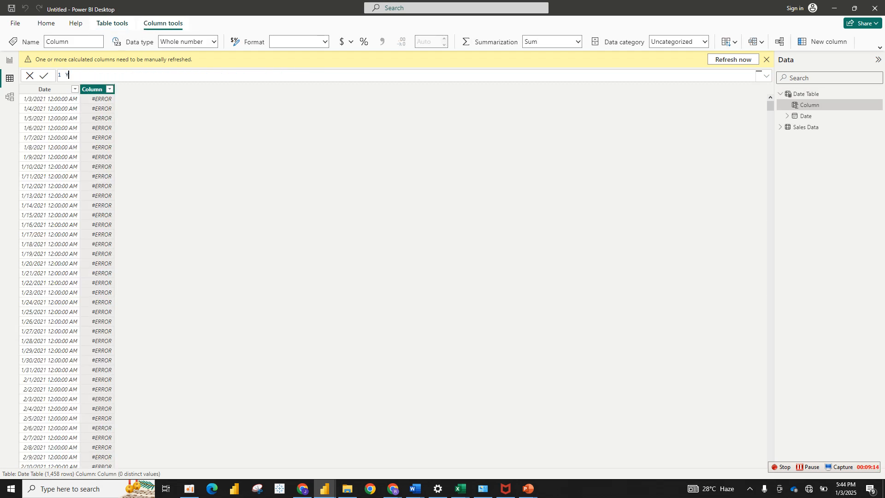
pyautogui.write('ear = year')
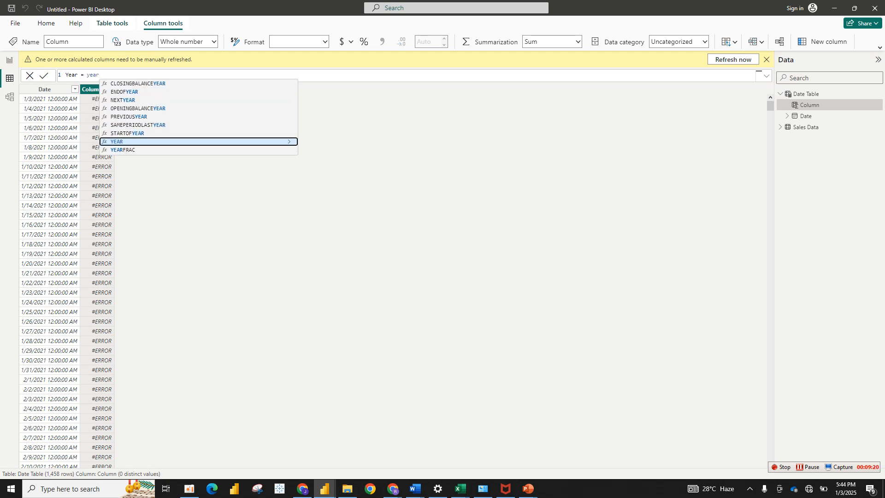
pyautogui.press('Tab')
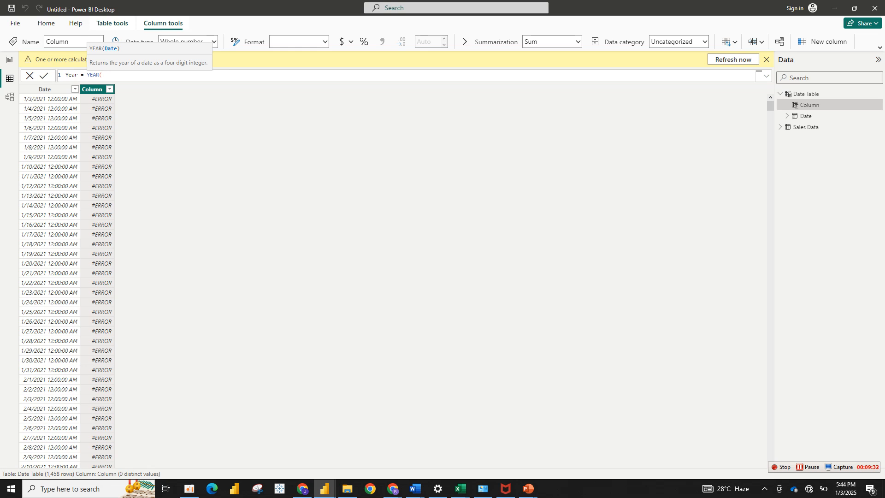
pyautogui.write('dat')
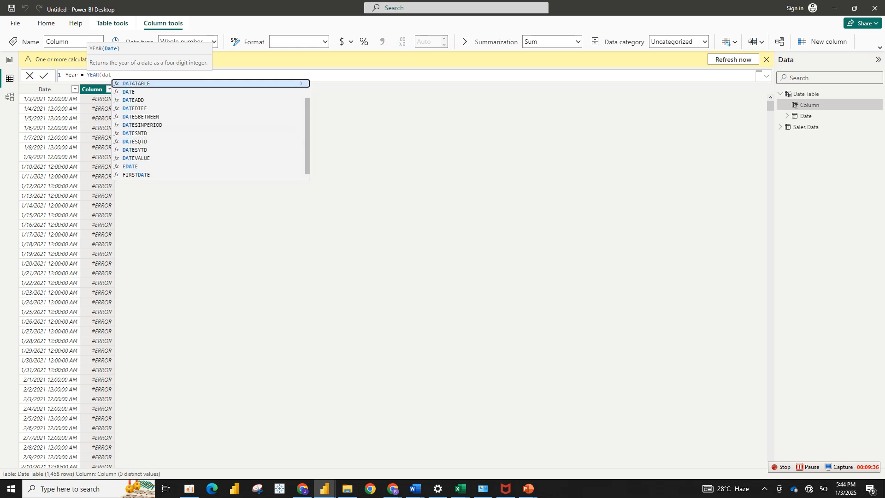
pyautogui.press('Tab')
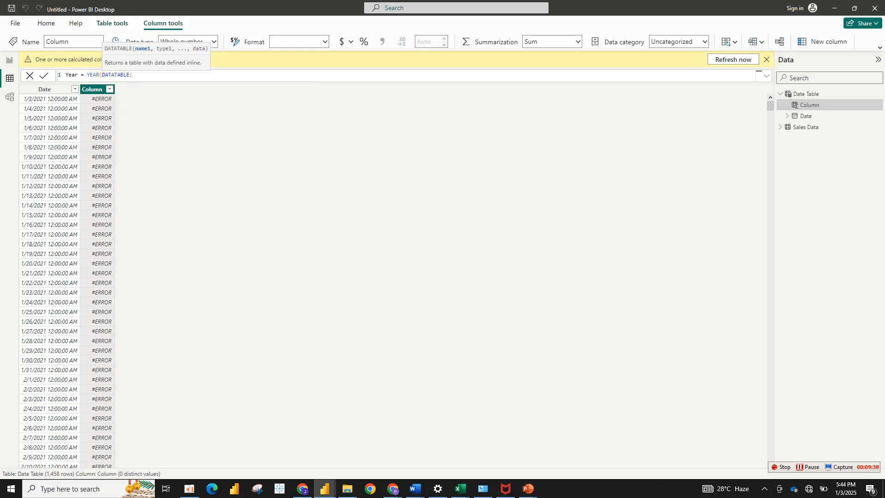
pyautogui.press('BackSpace')
pyautogui.press('BackSpace')
pyautogui.press('BackSpace')
pyautogui.press('BackSpace')
pyautogui.press('BackSpace')
pyautogui.press('BackSpace')
pyautogui.press('BackSpace')
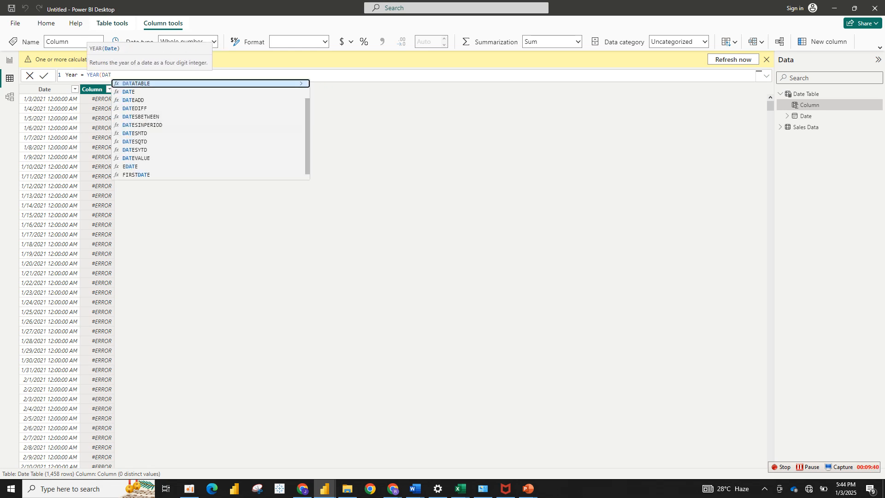
pyautogui.press('BackSpace')
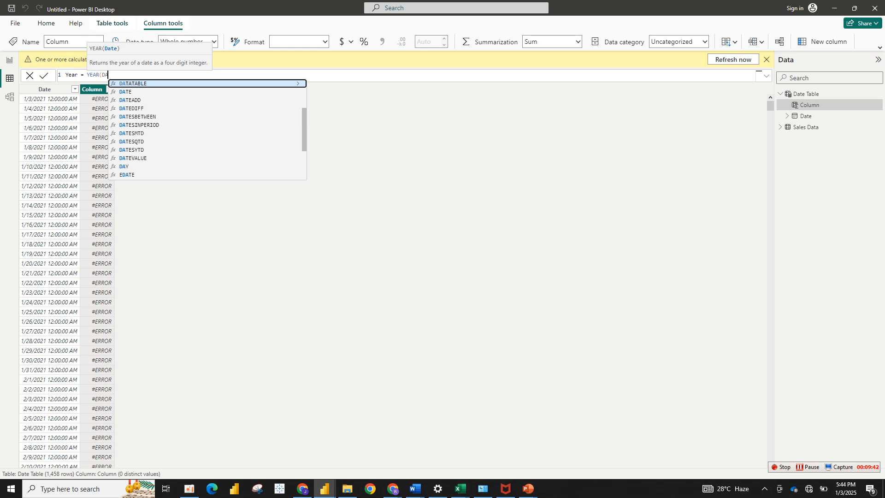
pyautogui.write('te')
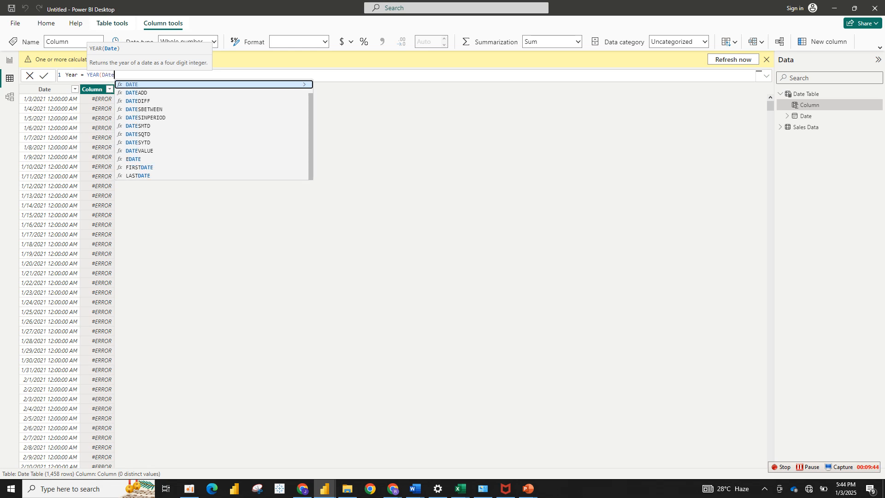
pyautogui.press('BackSpace')
pyautogui.press('BackSpace')
pyautogui.press('BackSpace')
pyautogui.press('BackSpace')
# - Complete the Year formula with 'Date Table'[Date] as its argument and commit the column
pyautogui.write('t')
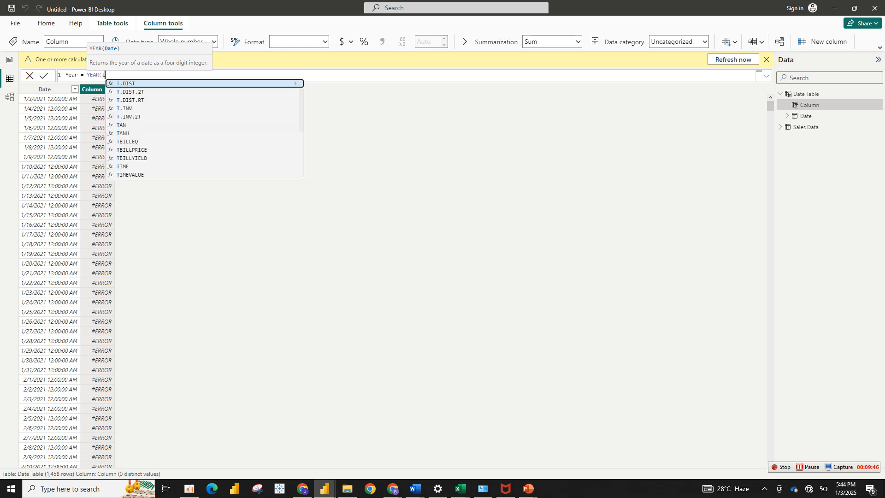
pyautogui.write('abl')
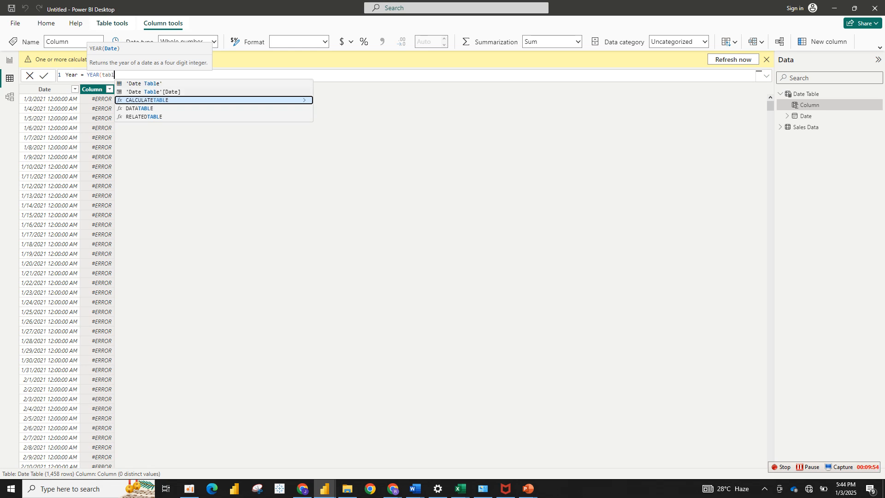
pyautogui.press('Up')
pyautogui.press('Tab')
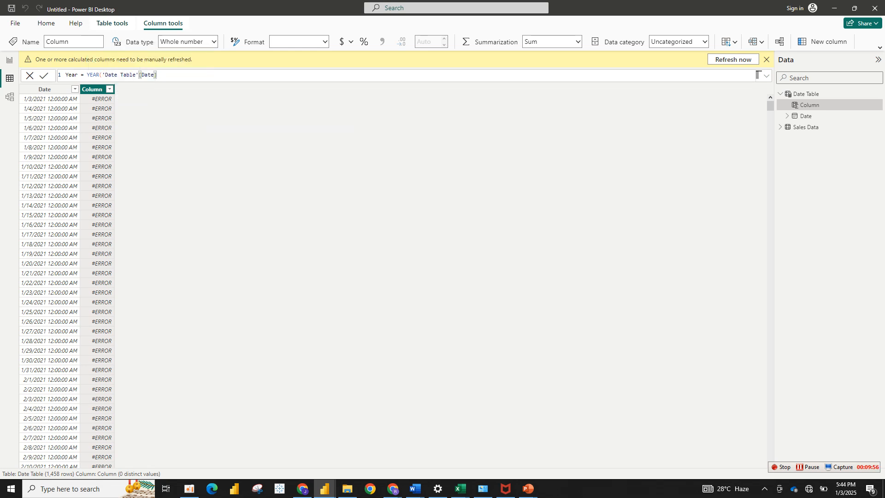
pyautogui.press('Return')
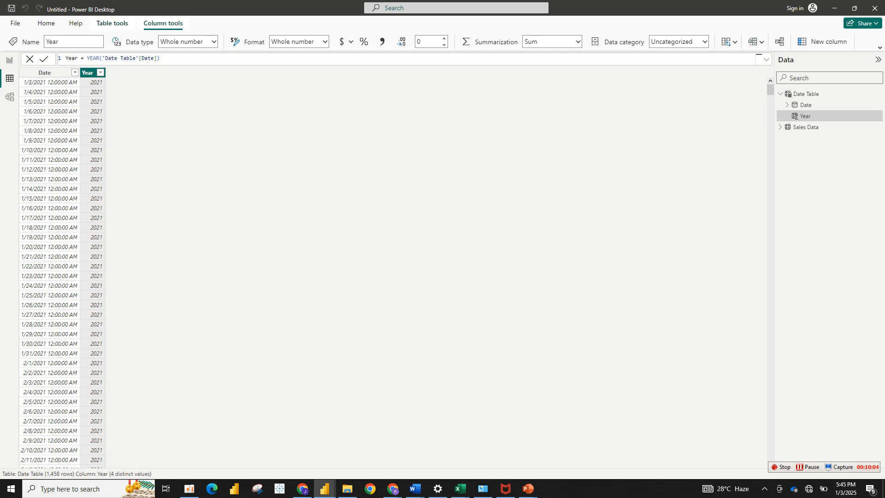
pyautogui.click(160, 58)
pyautogui.click(45, 72)
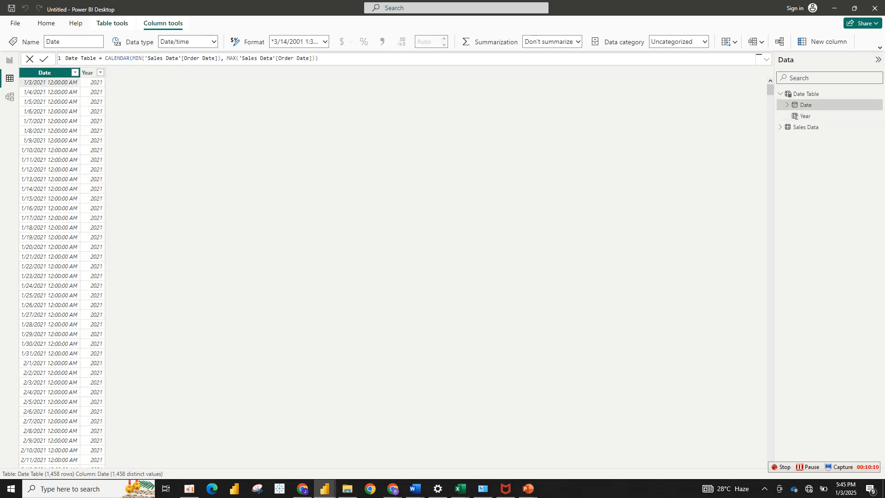
pyautogui.click(758, 58)
pyautogui.click(755, 41)
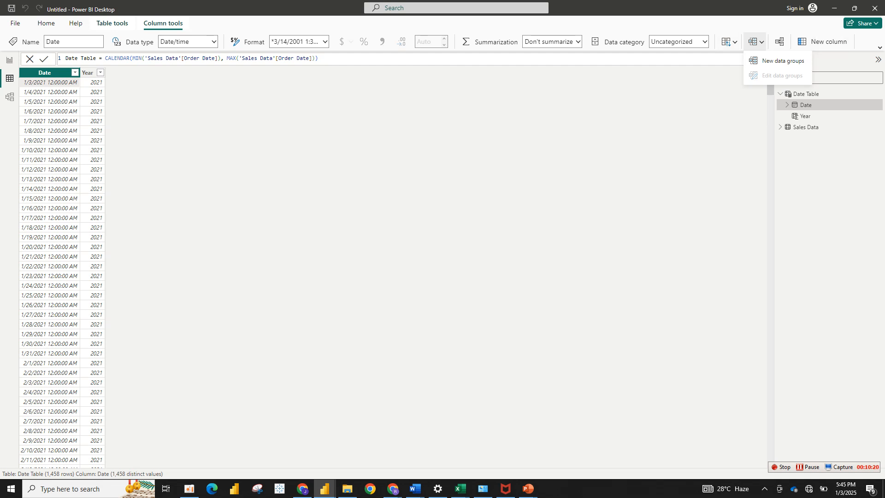
pyautogui.press('Escape')
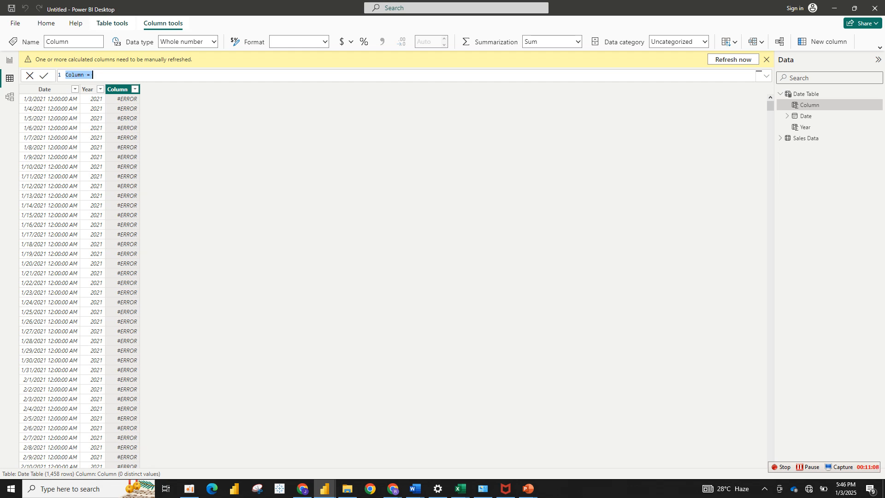
# - Name the new Date Table column Month and draft its FORMAT formula with 'Date Table' and the "MMM" format code
pyautogui.write('Month = form')
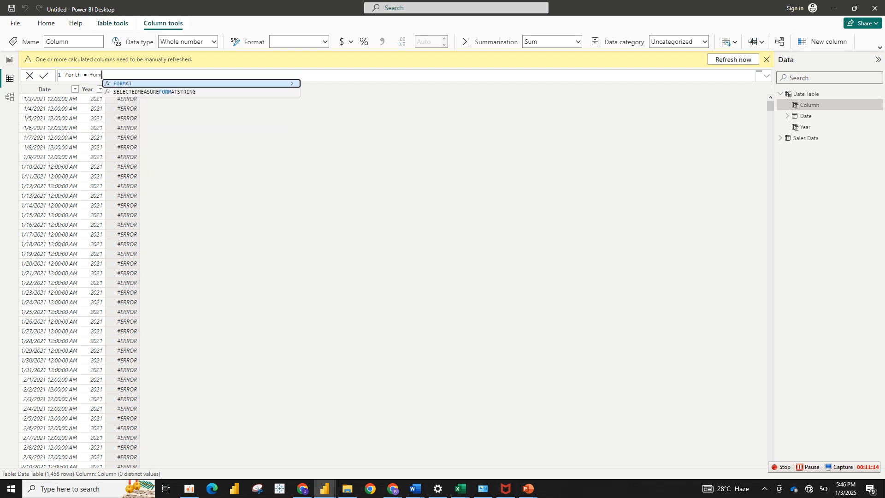
pyautogui.press('Tab')
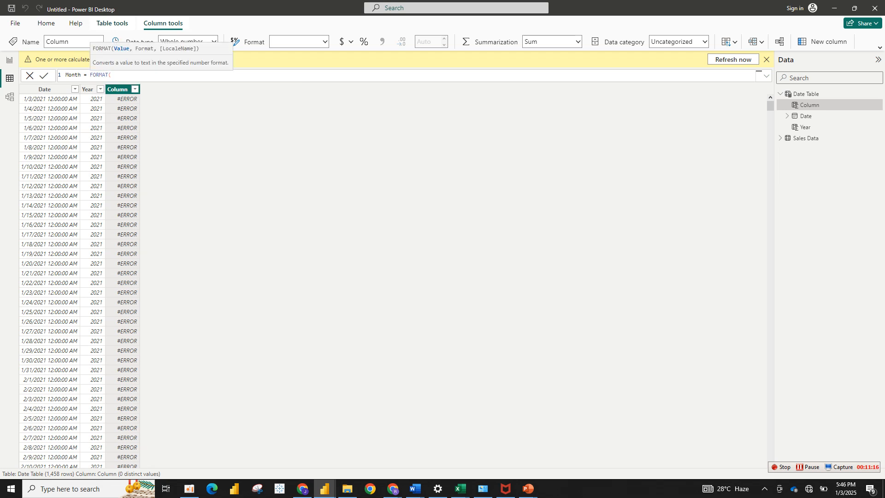
pyautogui.write('mon')
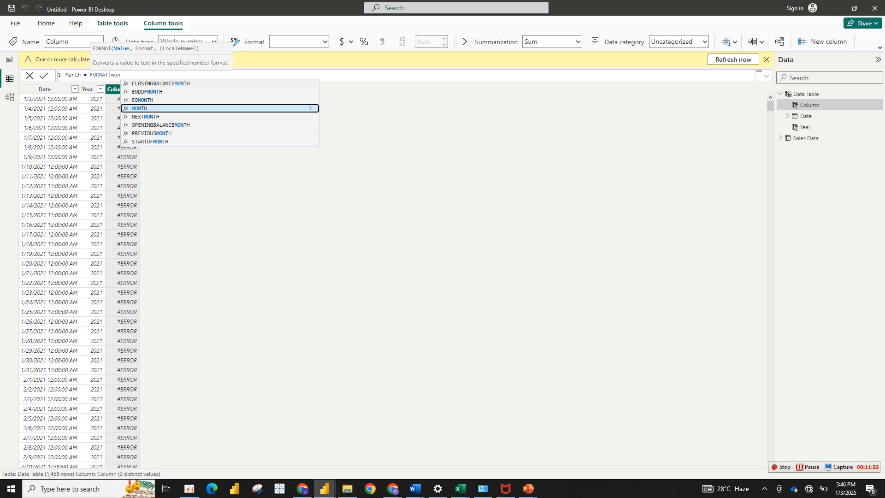
pyautogui.press('BackSpace')
pyautogui.press('BackSpace')
pyautogui.press('BackSpace')
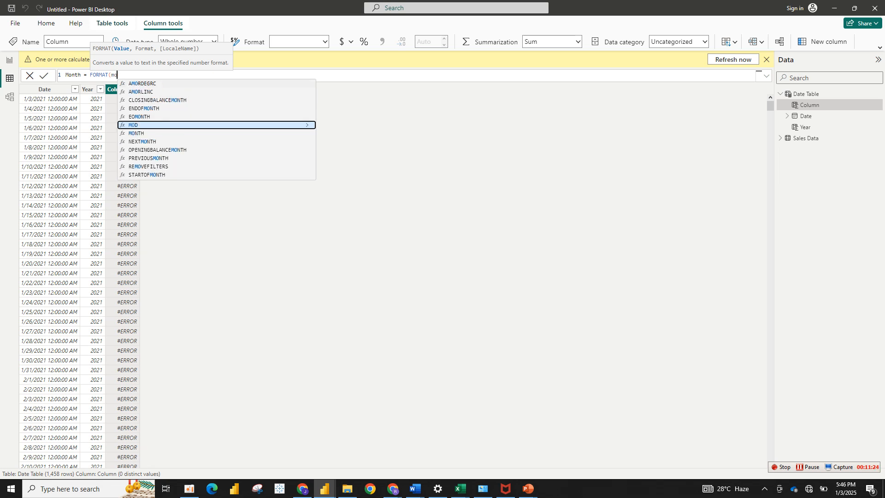
pyautogui.write('date')
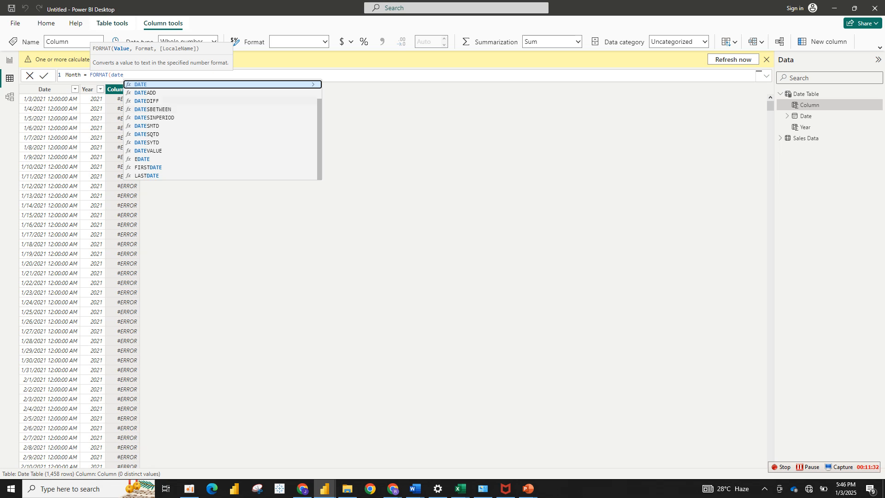
pyautogui.write('ta')
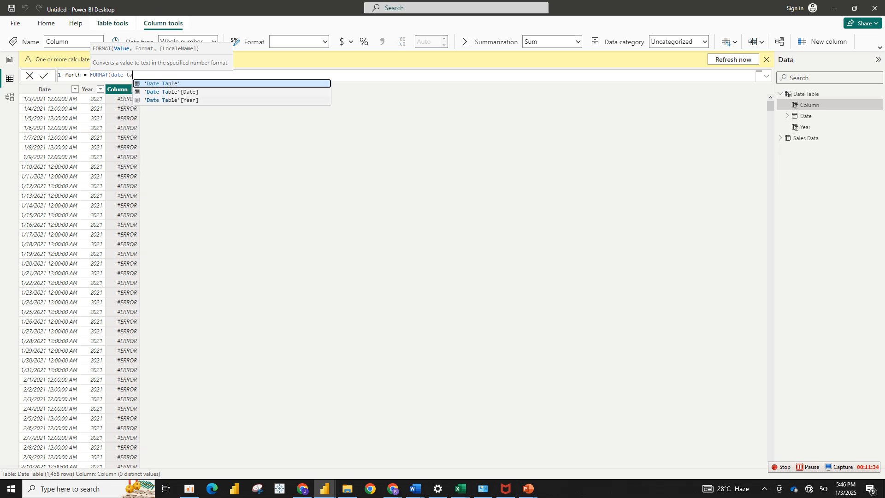
pyautogui.press('Tab')
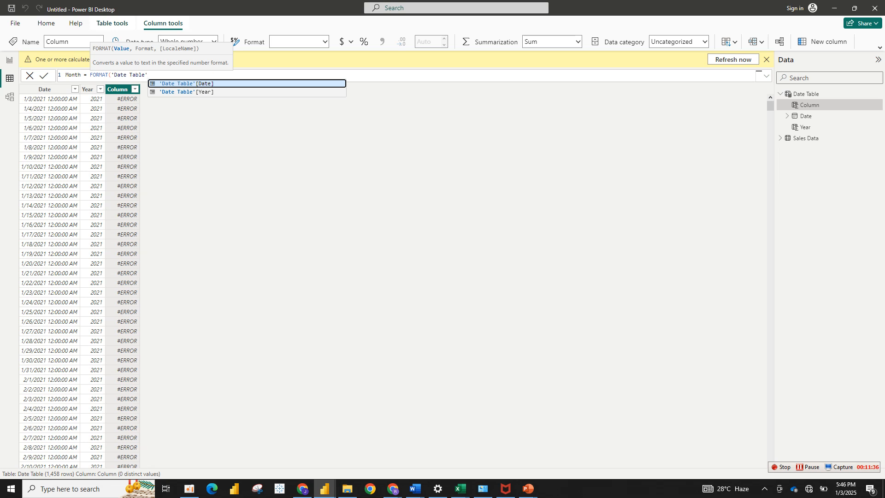
pyautogui.write(')')
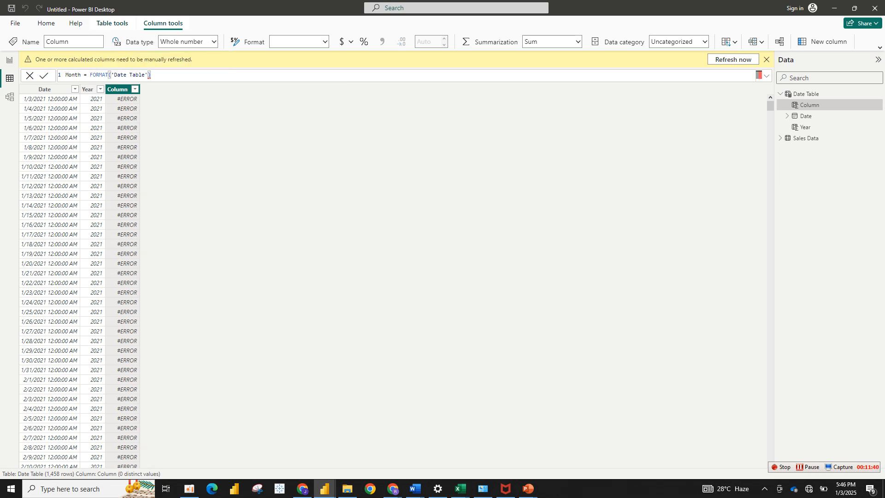
pyautogui.write(', "MMM"))')
# - Change the formula's reference to 'Date Table'[Date], remove the surplus parentheses, and commit Month = FORMAT('Date Table'[Date], "MMM")
pyautogui.click(148, 75)
pyautogui.press('BackSpace')
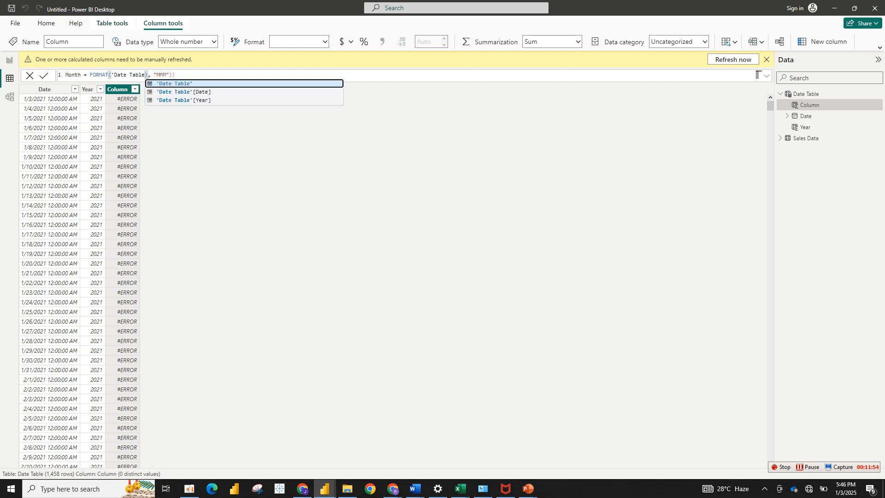
pyautogui.press('Down')
pyautogui.press('Tab')
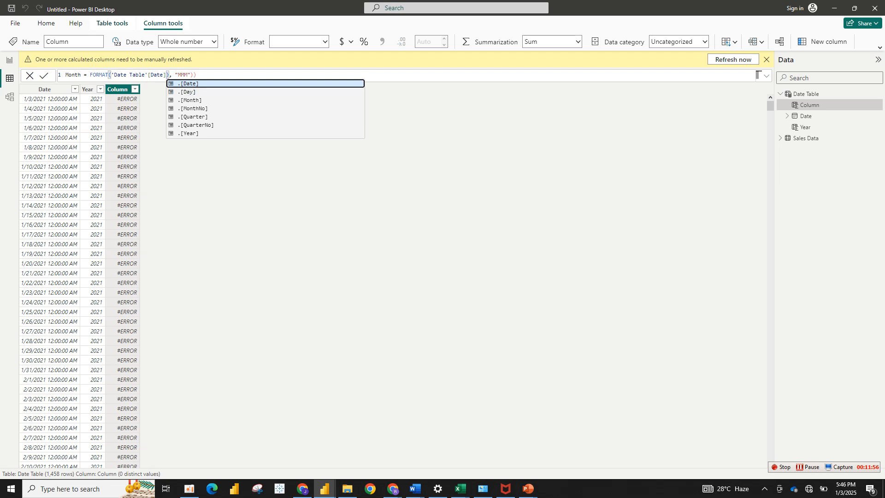
pyautogui.click(197, 75)
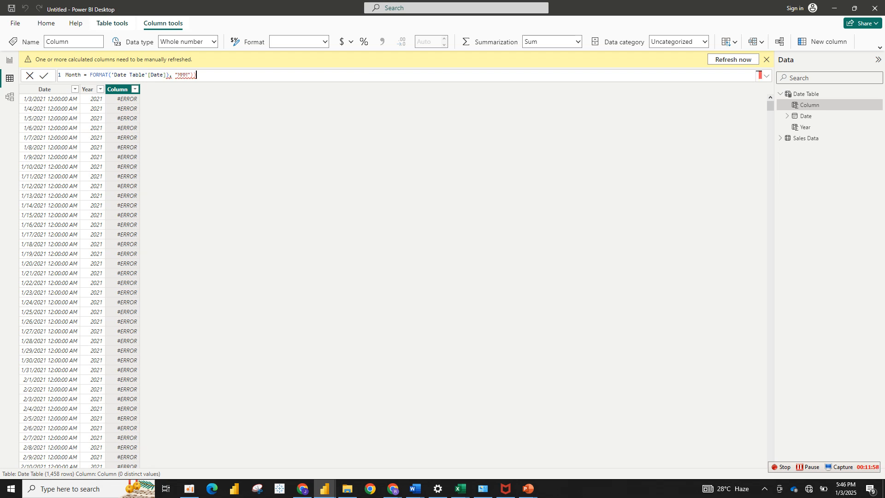
pyautogui.click(168, 76)
pyautogui.press('Delete')
pyautogui.click(193, 75)
pyautogui.press('BackSpace')
pyautogui.press('Return')
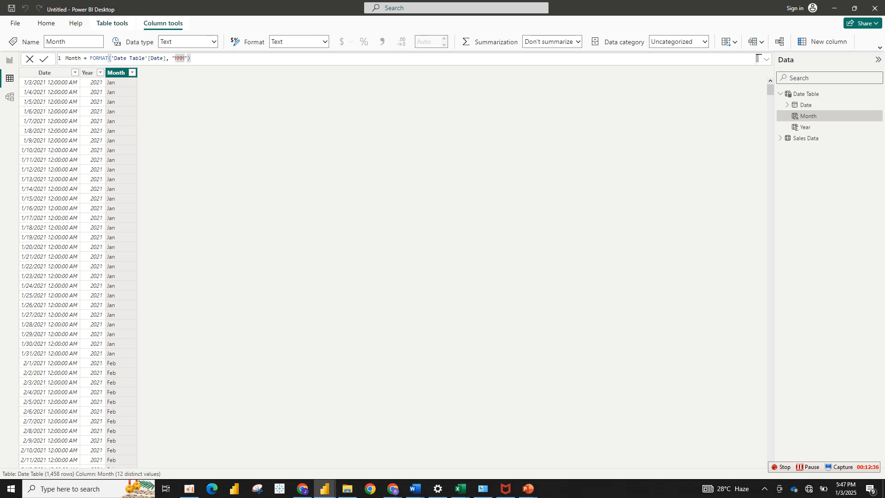
# - Try the "MMMM" format code in the Month formula, and restore it to "MMM"
pyautogui.write('M')
pyautogui.click(758, 58)
pyautogui.press('Return')
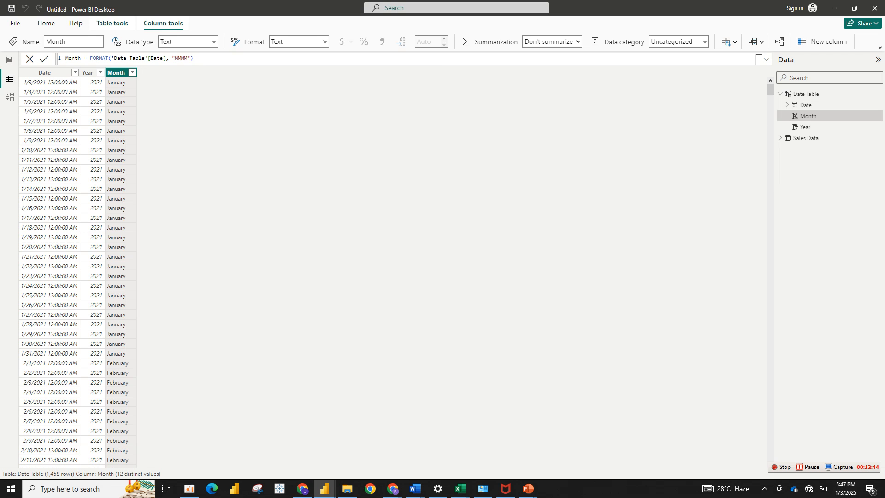
pyautogui.click(181, 58)
pyautogui.press('BackSpace')
pyautogui.press('Return')
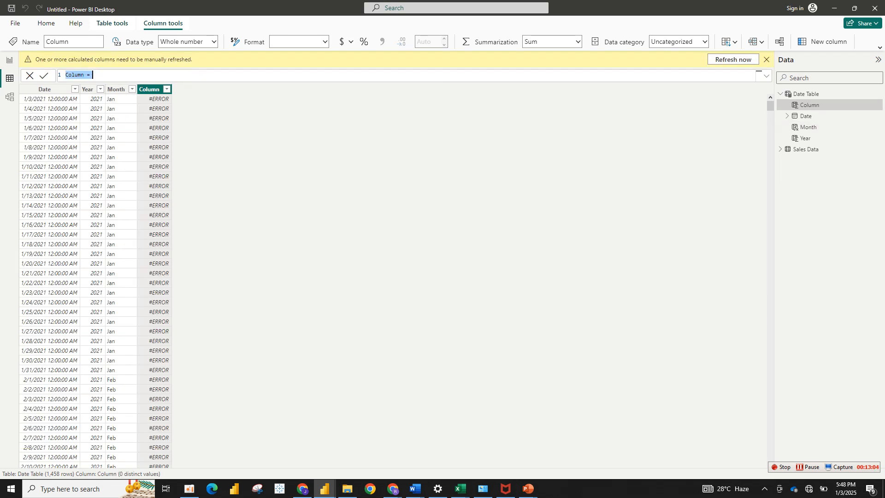
# - Name the new Date Table column Month No and begin its formula with the MONTH function
pyautogui.write('MO')
pyautogui.press('BackSpace')
pyautogui.write('ont')
pyautogui.press('BackSpace')
pyautogui.write('TH')
pyautogui.press('BackSpace')
pyautogui.press('BackSpace')
pyautogui.write('th No = mont')
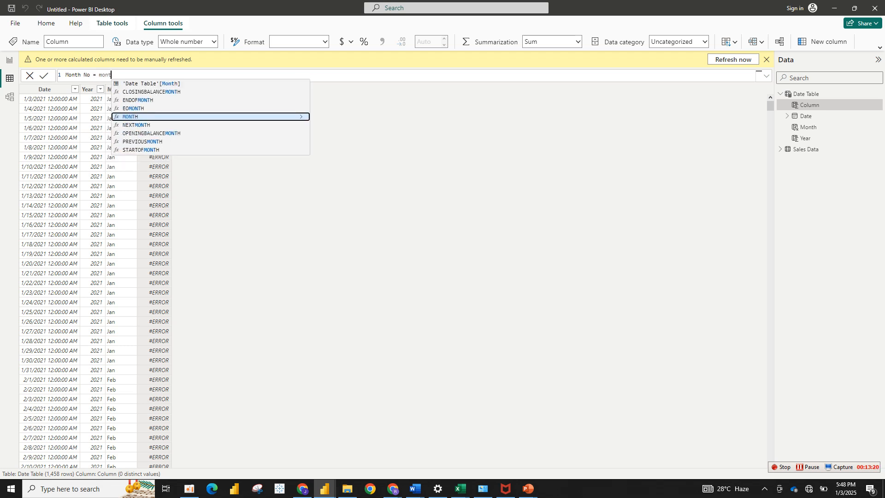
pyautogui.press('Tab')
# - Complete the Month No formula with 'Date Table'[Date] as the MONTH argument and commit the column
pyautogui.write('d')
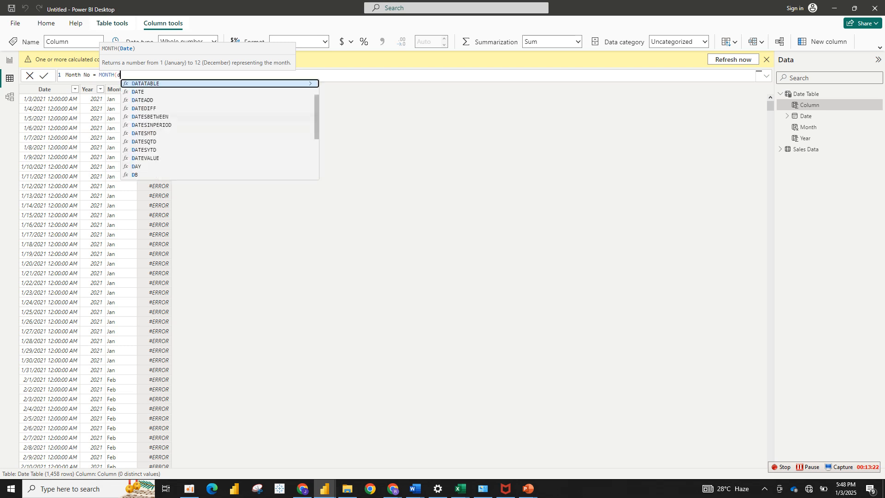
pyautogui.write('ate t')
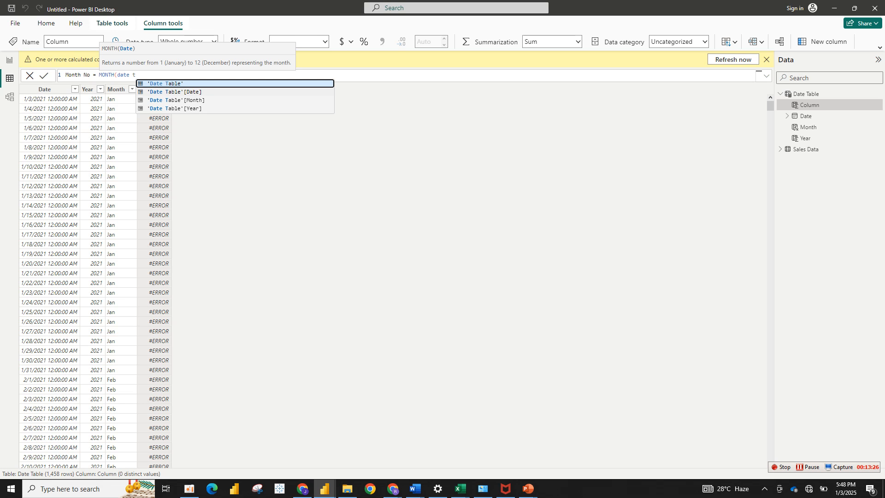
pyautogui.press('Down')
pyautogui.press('Tab')
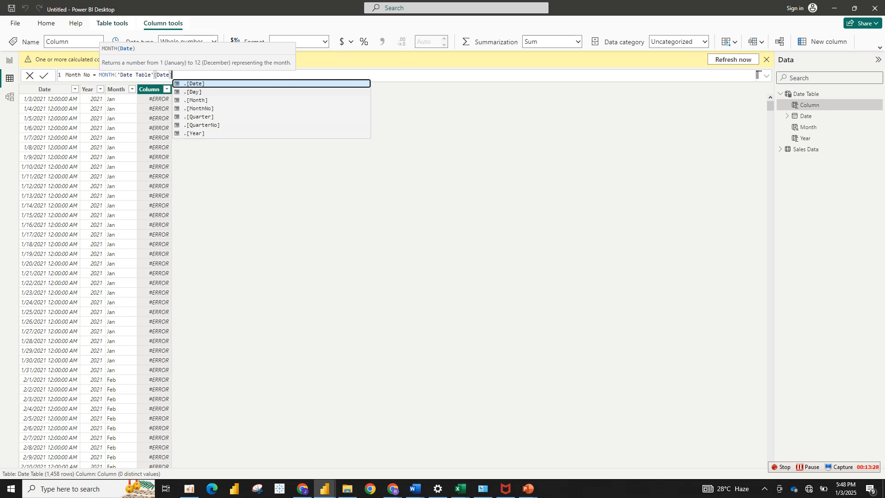
pyautogui.write(')')
pyautogui.press('Return')
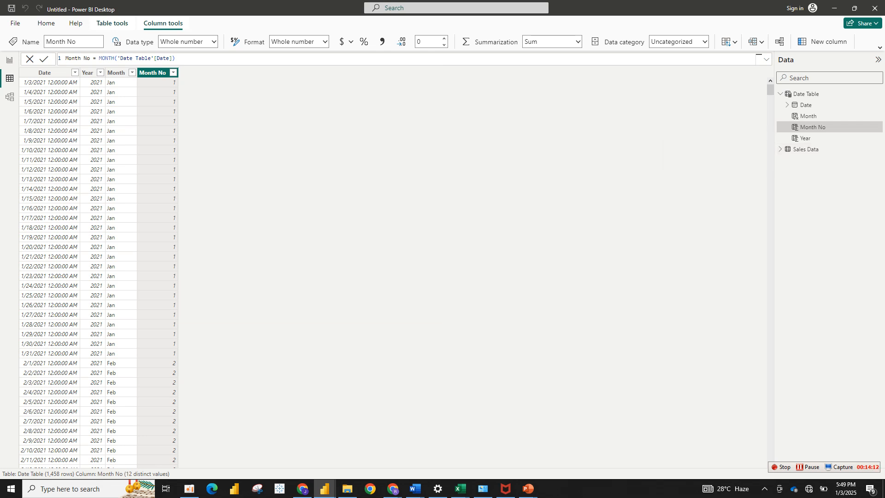
# - Switch to the finished sales report and examine the regional dashboard filtered to 2021 and to 2022
pyautogui.moveTo(325, 488)
pyautogui.click(274, 448)
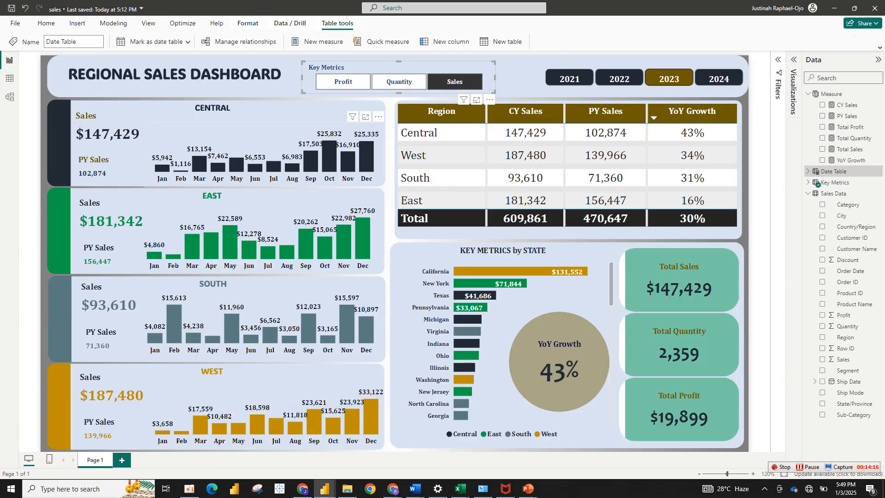
pyautogui.click(264, 154)
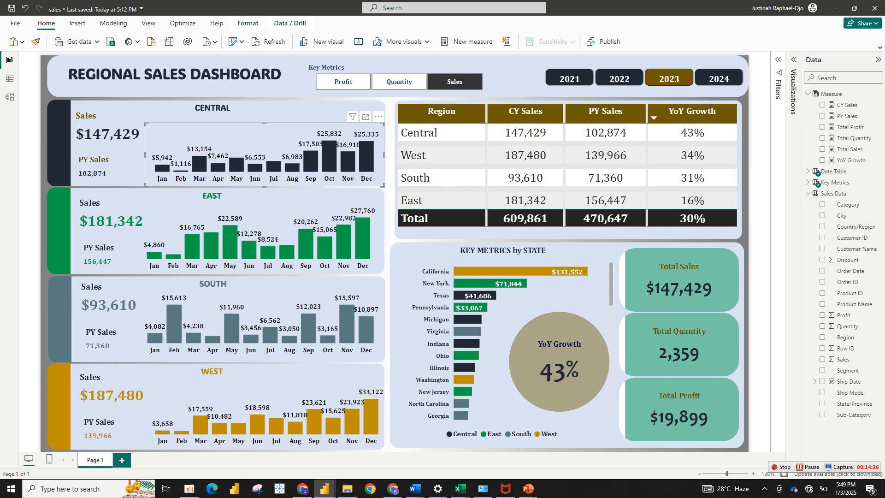
pyautogui.click(569, 78)
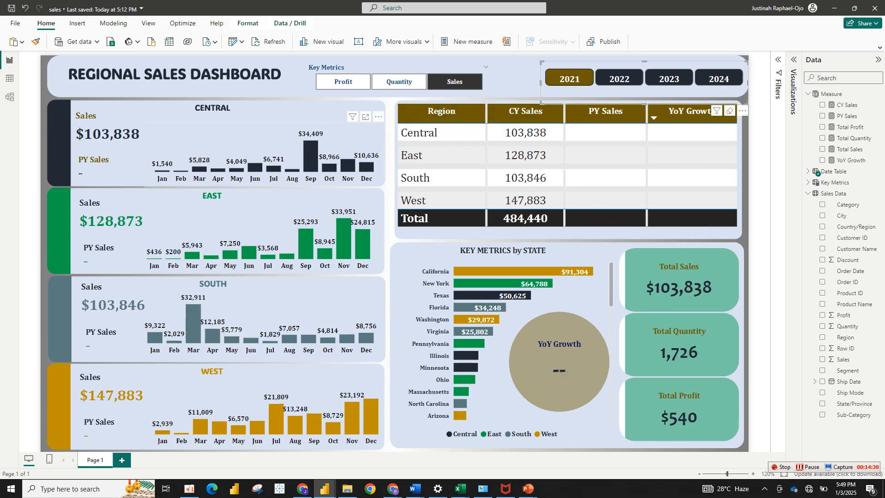
pyautogui.click(619, 79)
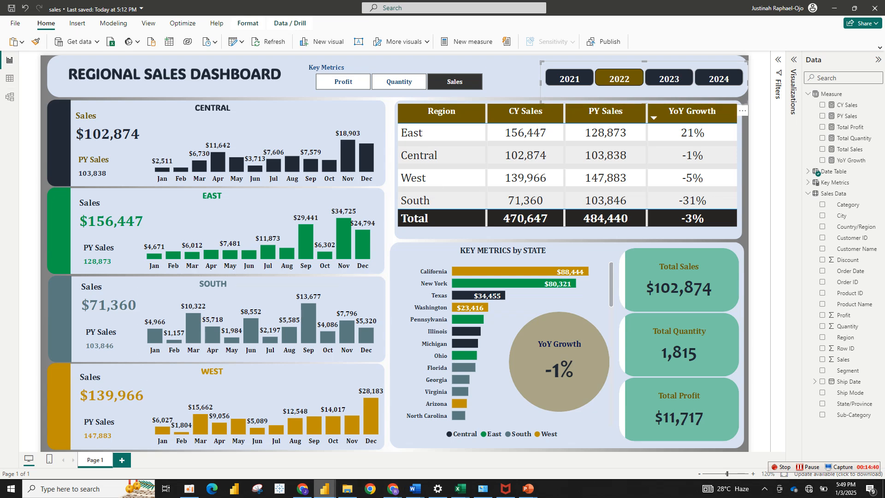
# - Return to the Untitled report's model and relate Date Table's Date field to Order Date in Sales Data
pyautogui.moveTo(324, 489)
pyautogui.click(373, 443)
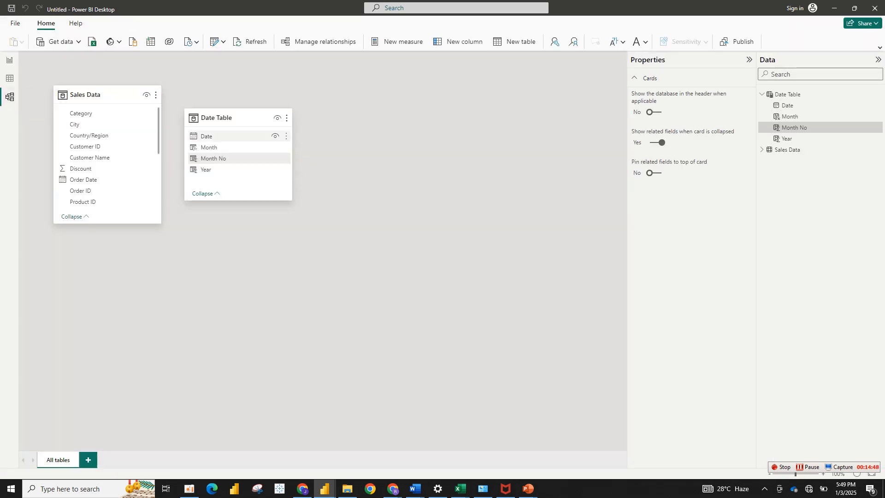
pyautogui.click(207, 136)
pyautogui.moveTo(206, 137); pyautogui.dragTo(83, 180)
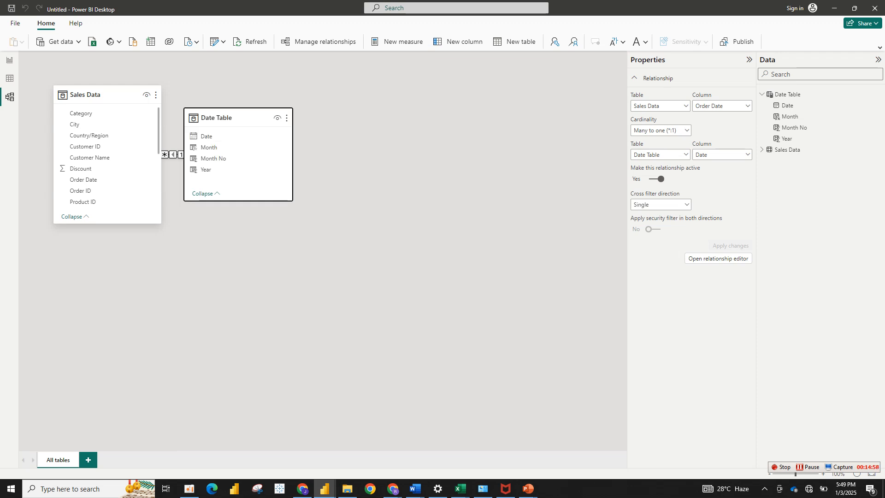
# - Go to the report view and use Enter Data to create and load an empty table named All Measure
pyautogui.click(9, 60)
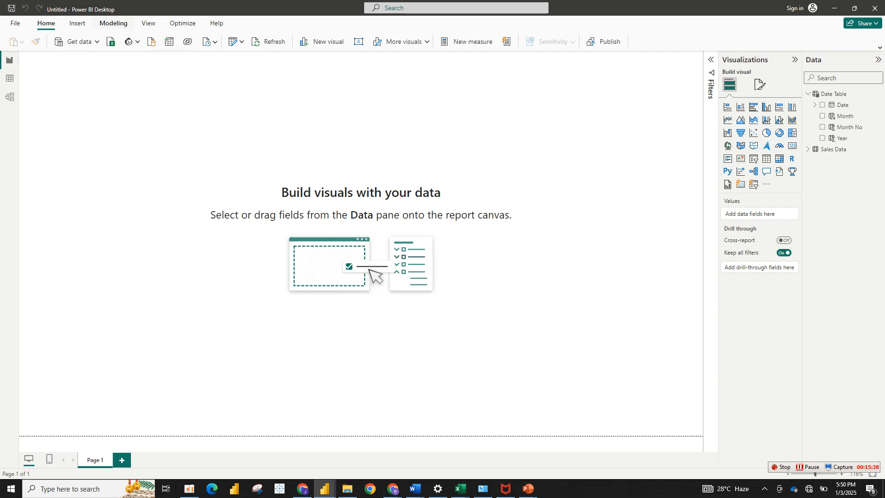
pyautogui.click(77, 23)
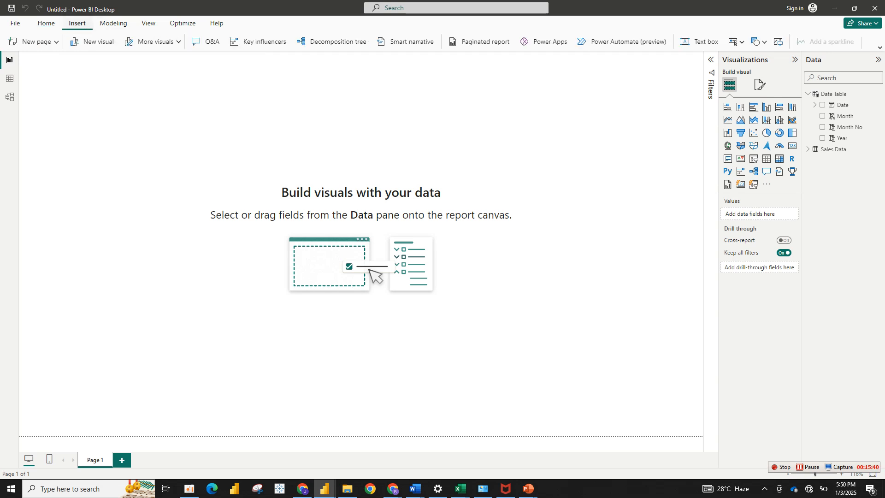
pyautogui.click(113, 23)
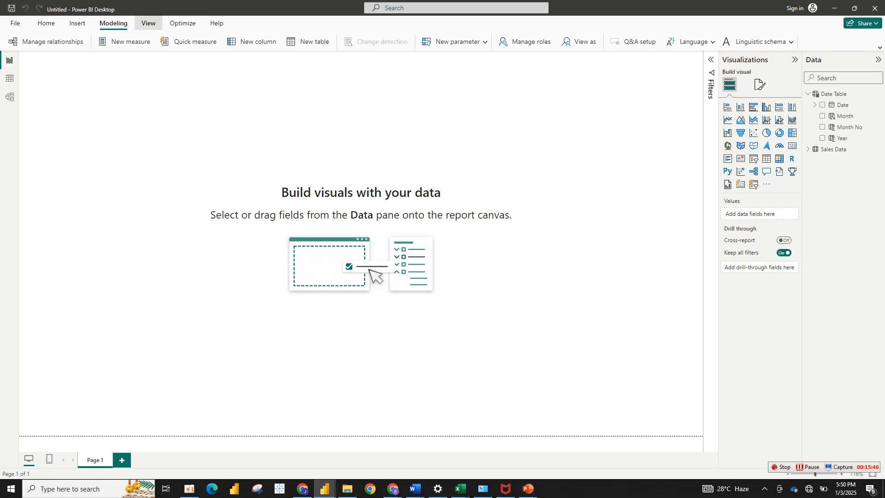
pyautogui.click(148, 23)
pyautogui.click(46, 23)
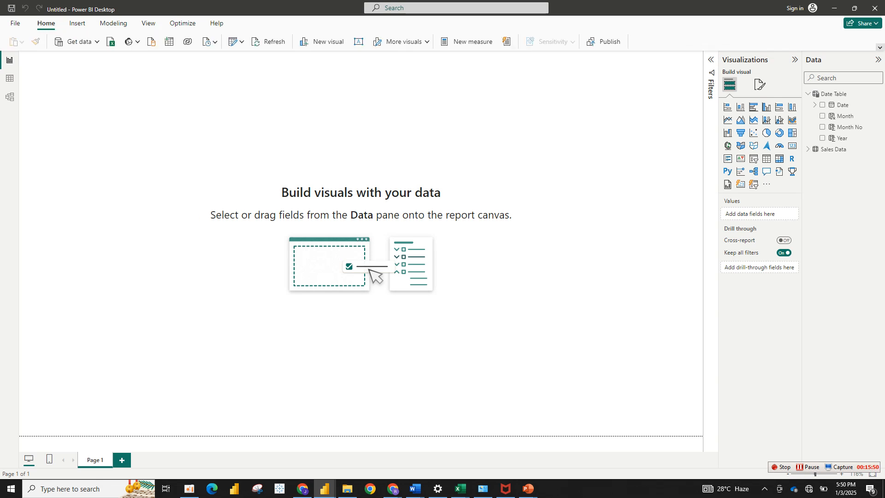
pyautogui.click(879, 47)
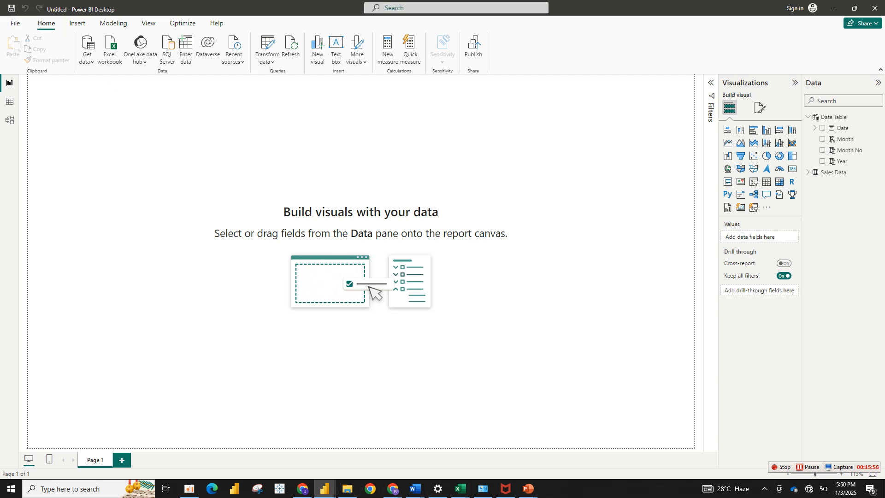
pyautogui.click(186, 50)
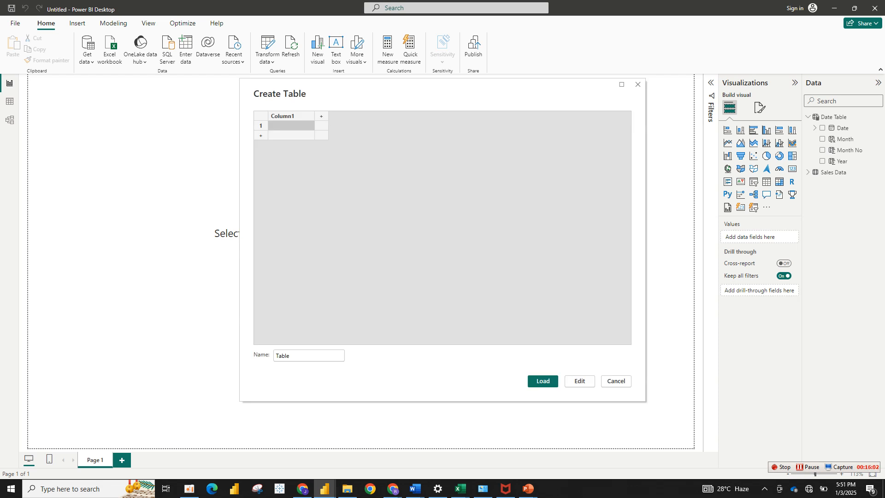
pyautogui.doubleClick(283, 355)
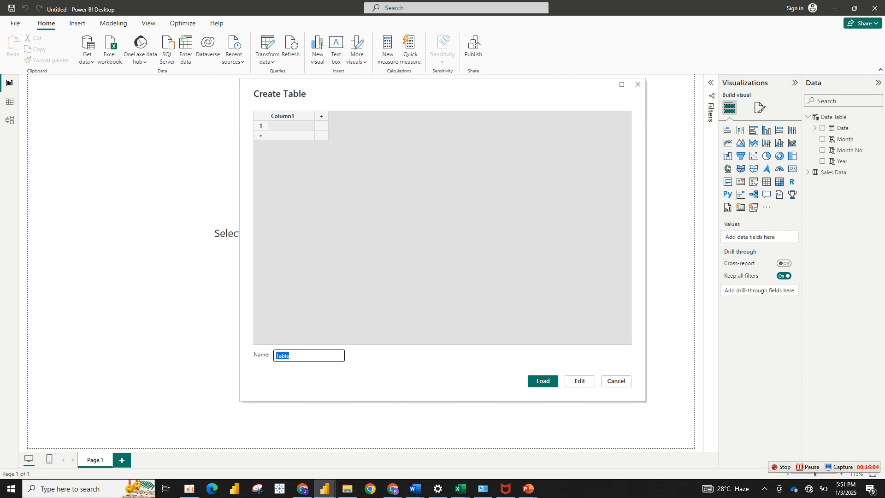
pyautogui.write('All Measure')
pyautogui.press('Return')
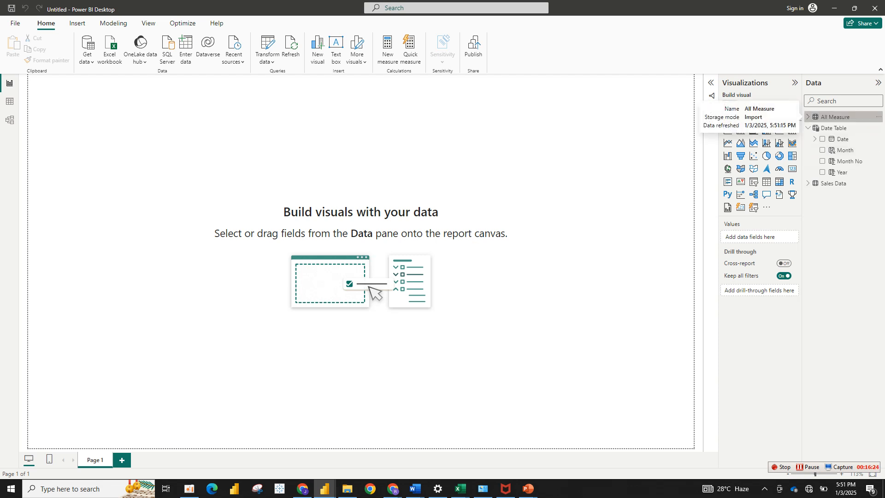
# - Create a Total Sales measure in the All Measure table as SUM('Sales Data'[Sales])
pyautogui.click(879, 117)
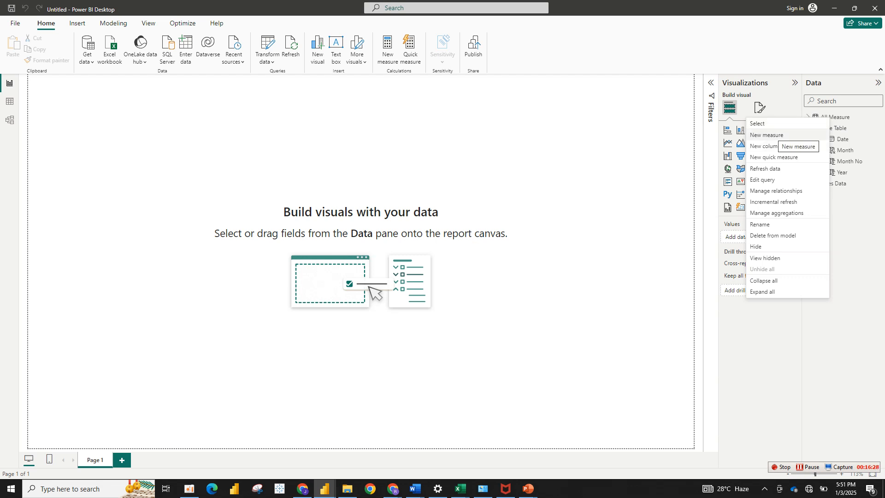
pyautogui.click(766, 135)
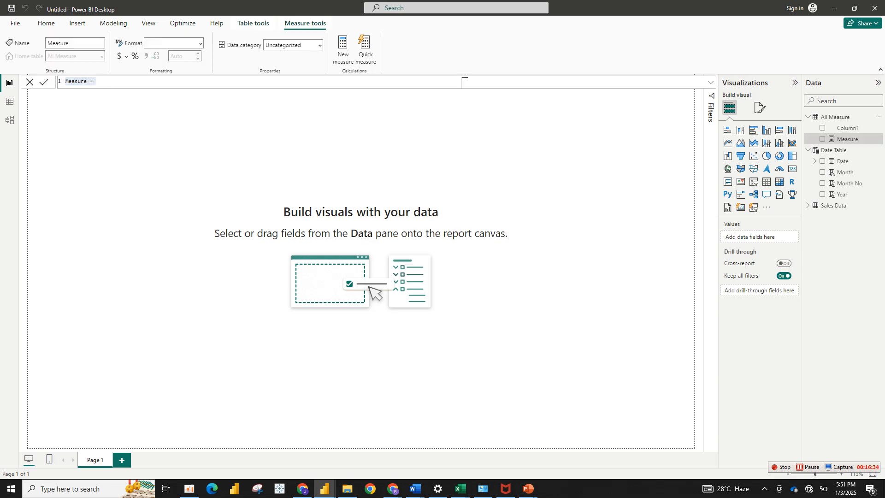
pyautogui.write('Total Sales =')
pyautogui.write('sum')
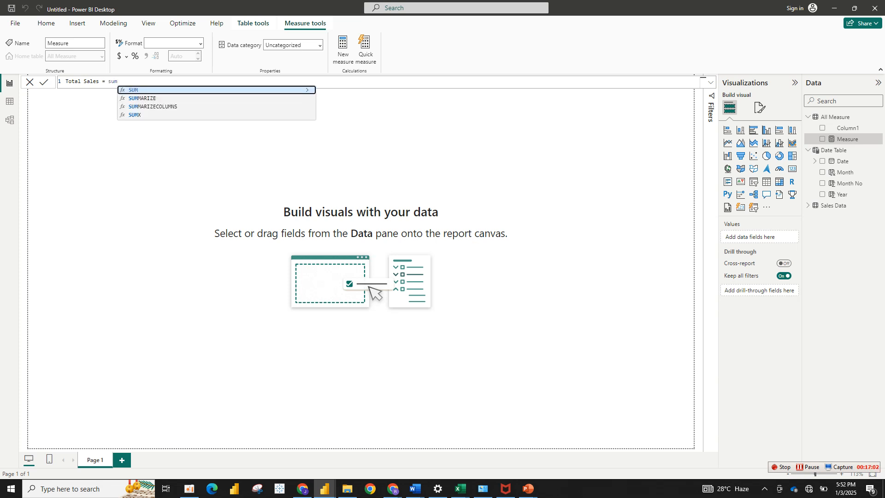
pyautogui.press('Tab')
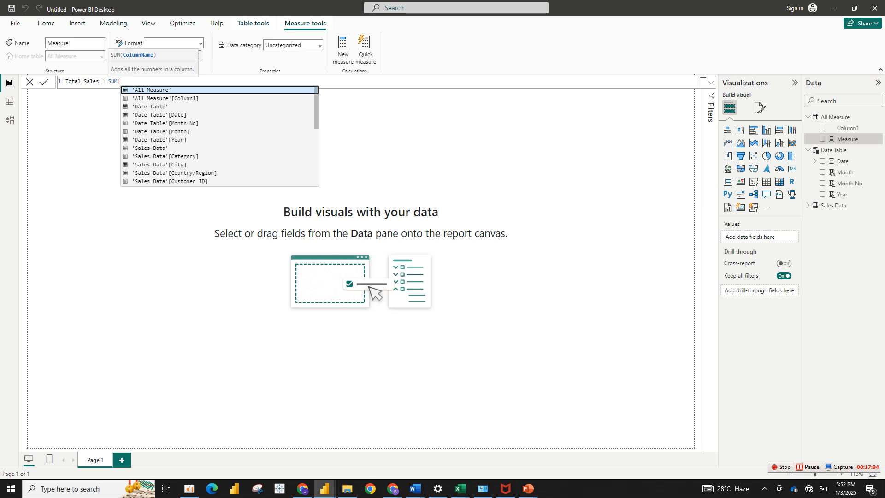
pyautogui.write('sale')
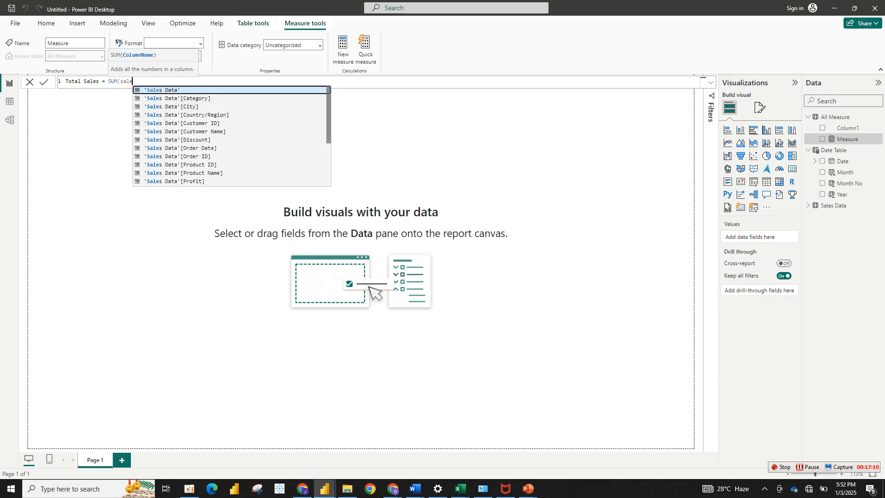
pyautogui.scroll(-4, 232, 136)
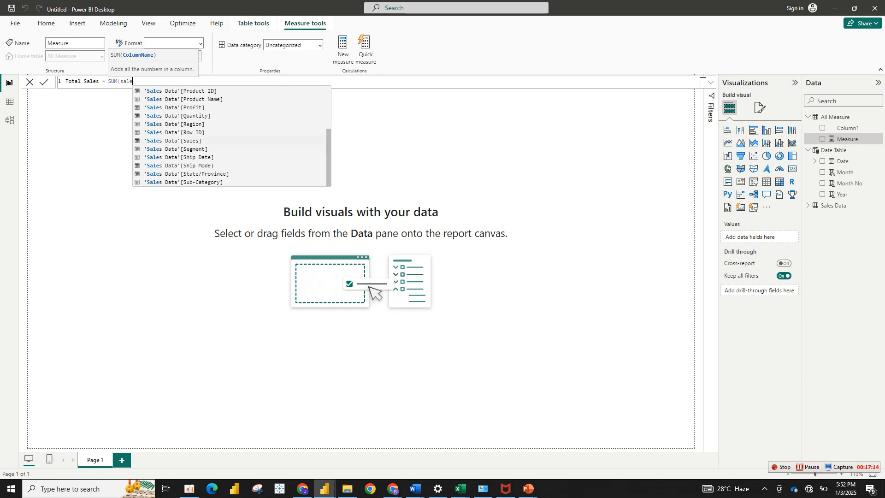
pyautogui.click(172, 140)
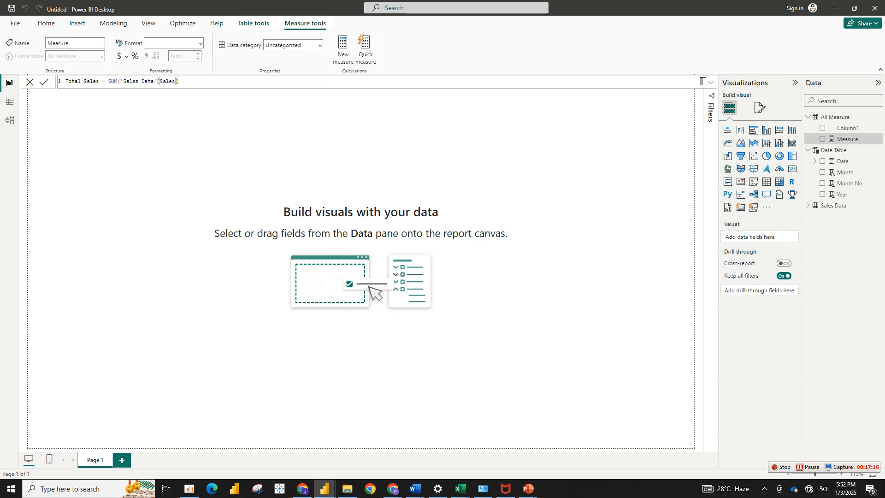
pyautogui.press('Return')
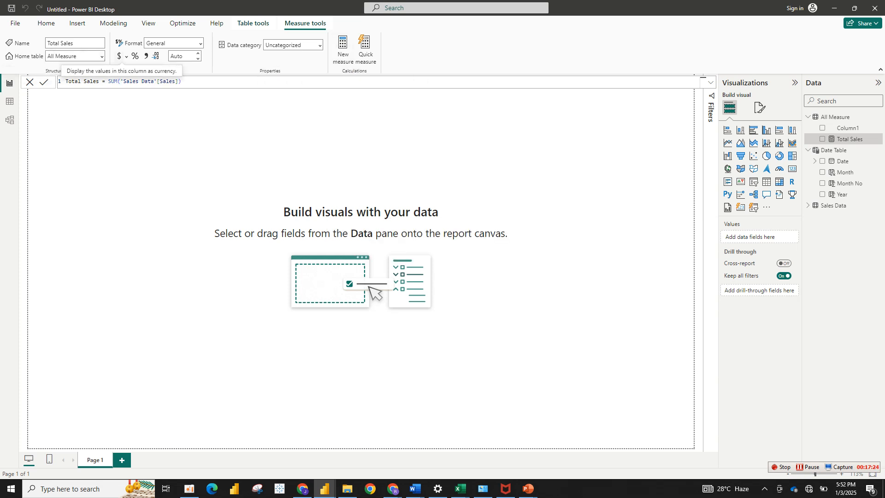
# - Format the Total Sales measure as currency with a thousands separator and 0 decimal places
pyautogui.click(145, 55)
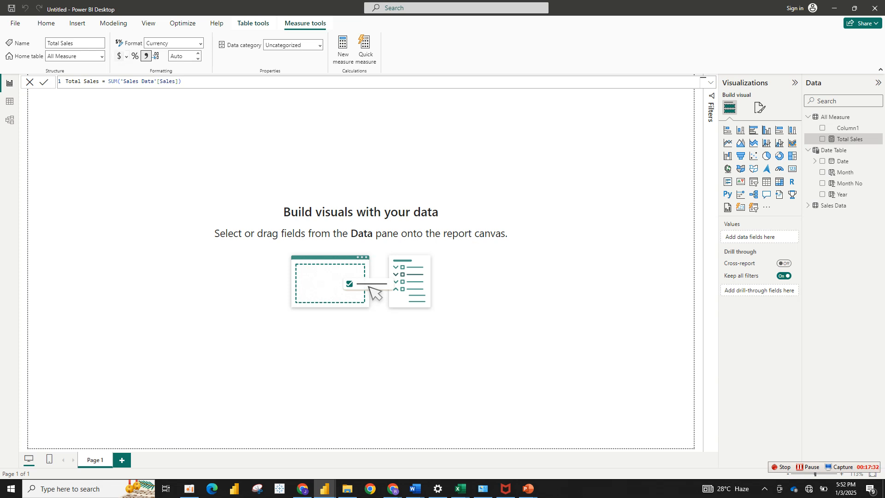
pyautogui.click(119, 56)
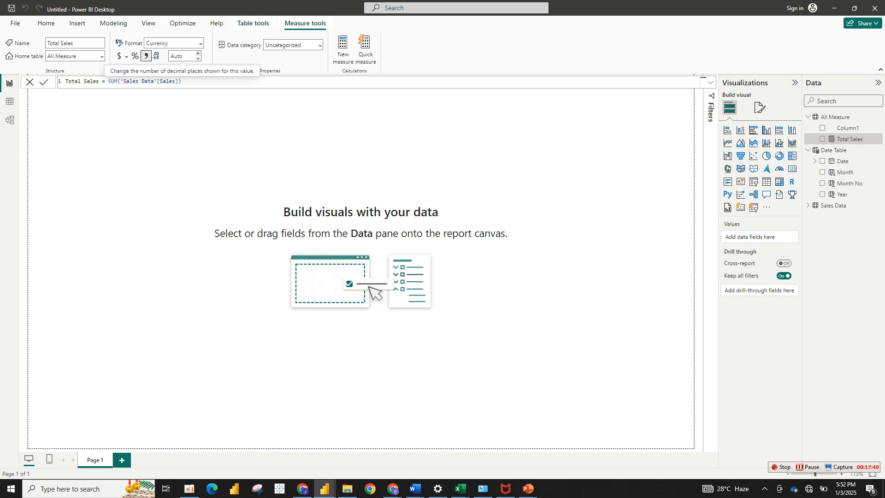
pyautogui.click(198, 53)
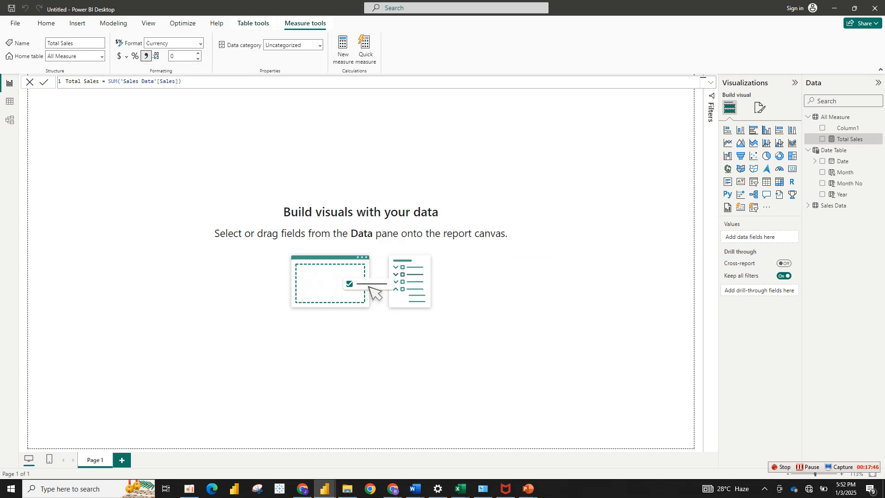
# - Create a Total Profit measure in All Measure as SUM('Sales Data'[Profit])
pyautogui.click(146, 55)
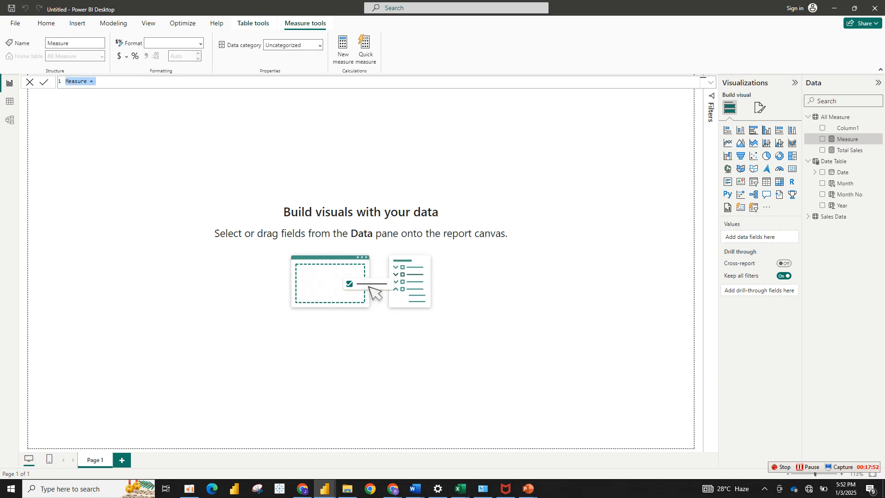
pyautogui.write('Total Profit = sum')
pyautogui.press('Tab')
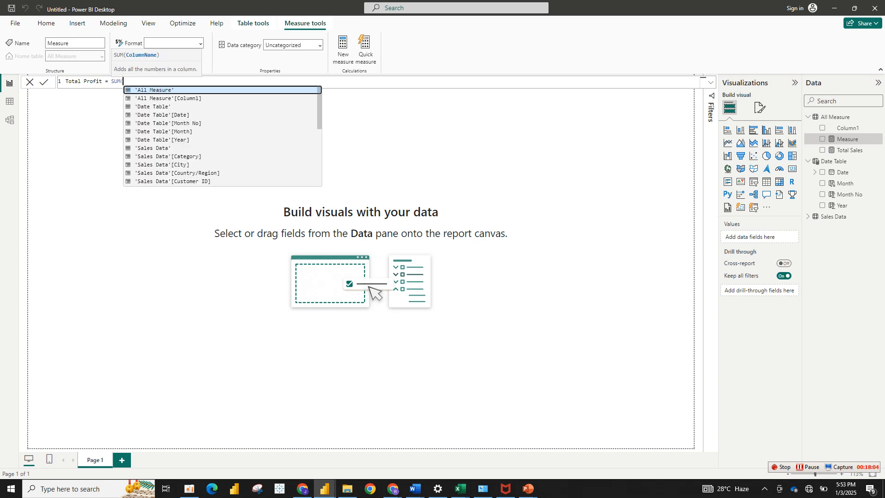
pyautogui.write('pro')
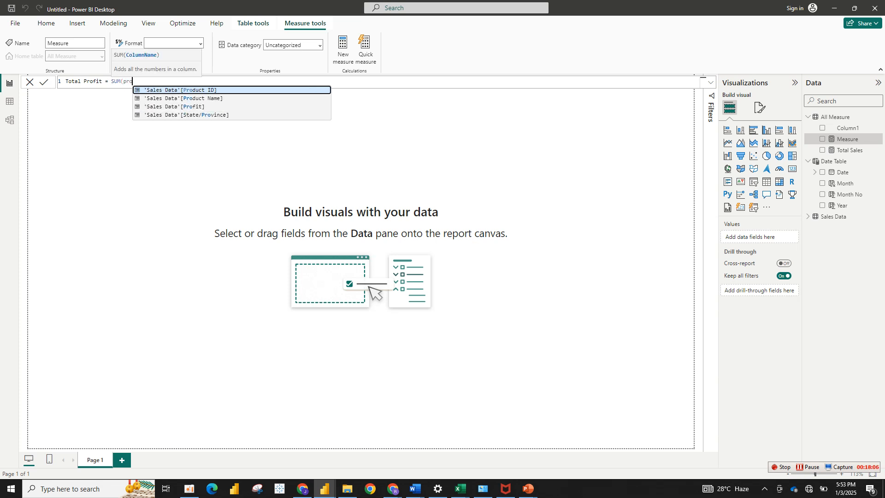
pyautogui.write('f')
pyautogui.press('Tab')
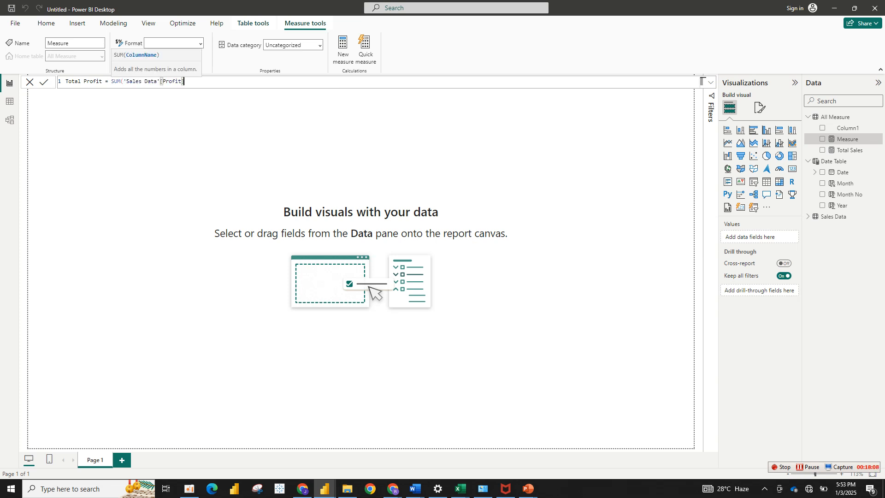
pyautogui.press('Return')
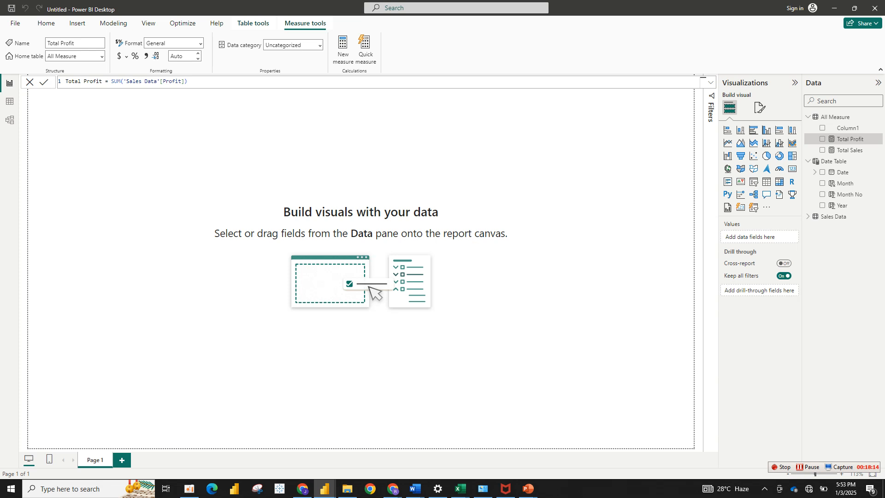
# - Format the Total Profit measure as currency with a thousands separator and 0 decimal places
pyautogui.click(146, 56)
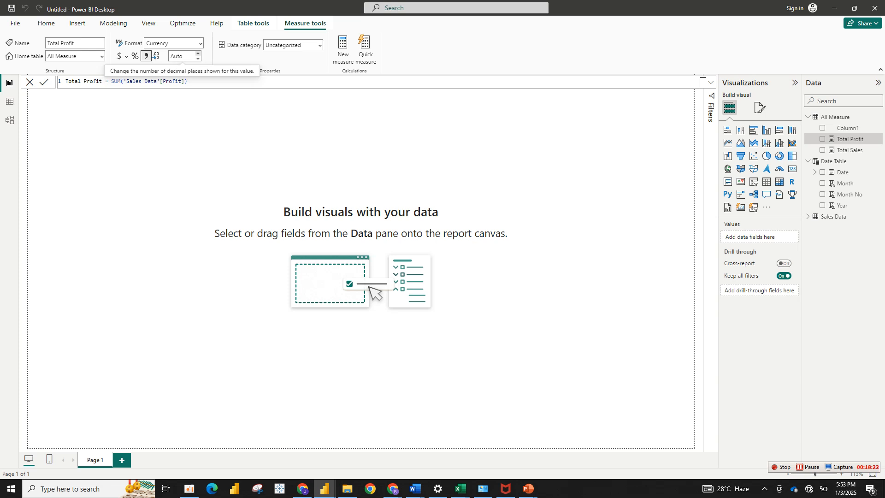
pyautogui.write('0')
pyautogui.press('Return')
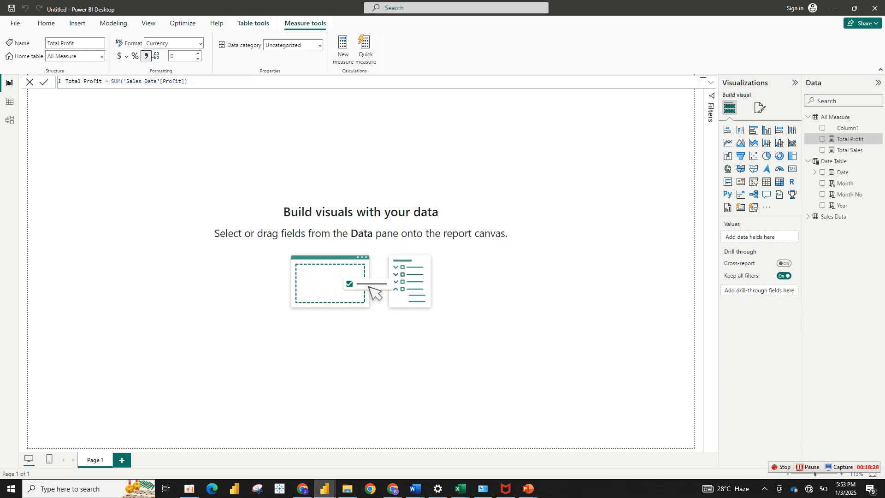
# - Create a Total Quantity measure as SUM('Sales Data'[Quantity]), formatted with a thousands separator, and close its formula
pyautogui.click(343, 49)
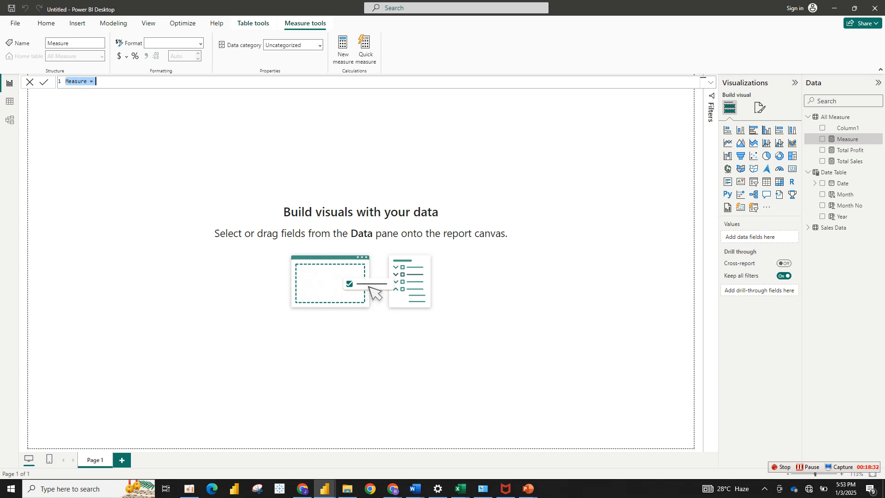
pyautogui.write('Total Quantity = sum')
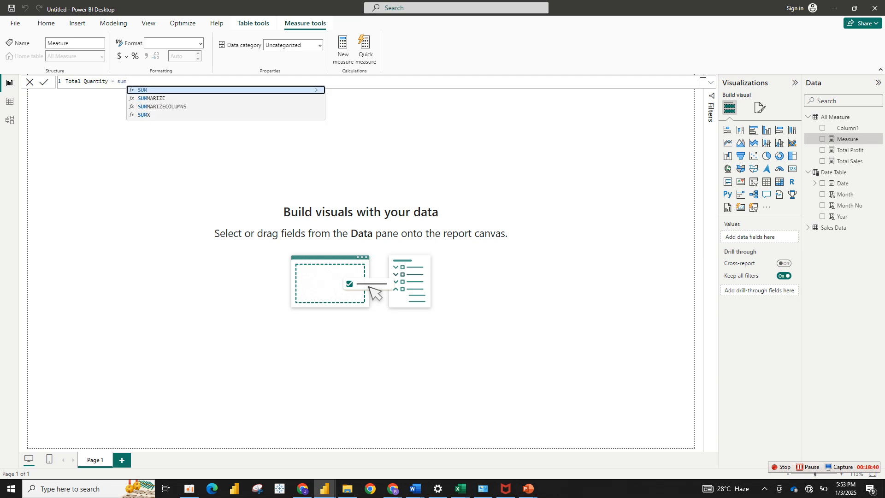
pyautogui.press('Tab')
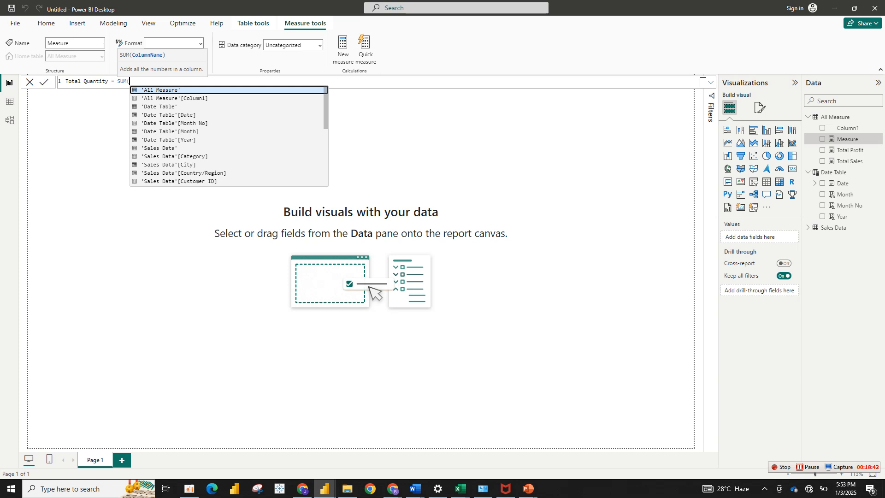
pyautogui.write('q')
pyautogui.press('Tab')
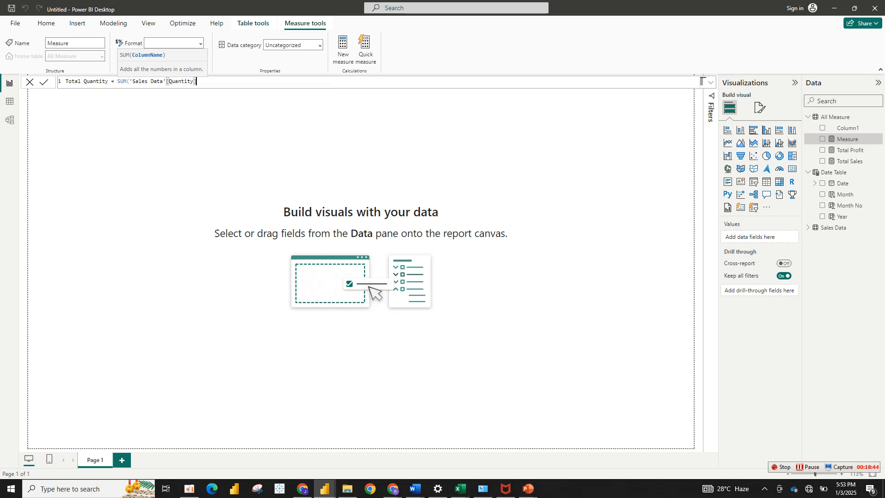
pyautogui.write(')')
pyautogui.press('Return')
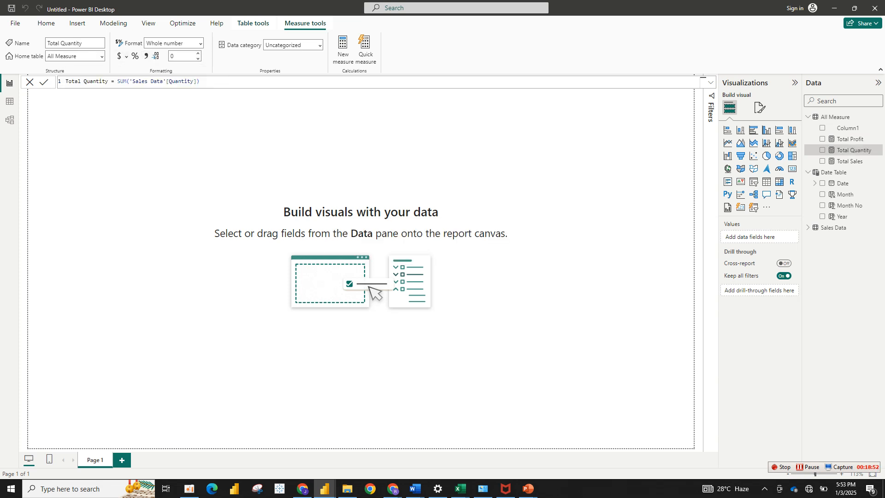
pyautogui.click(146, 56)
pyautogui.click(29, 82)
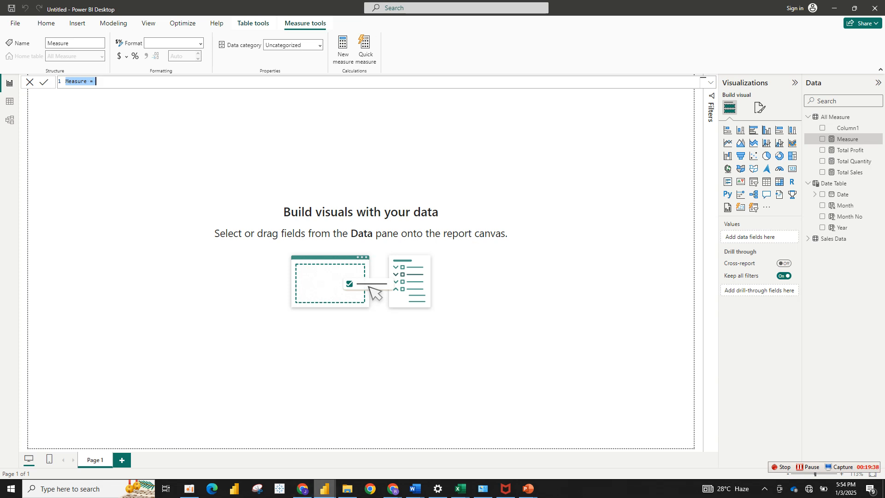
# - Switch to the finished sales report and copy the entire formula of the CY Sales measure
pyautogui.moveTo(324, 488)
pyautogui.click(275, 451)
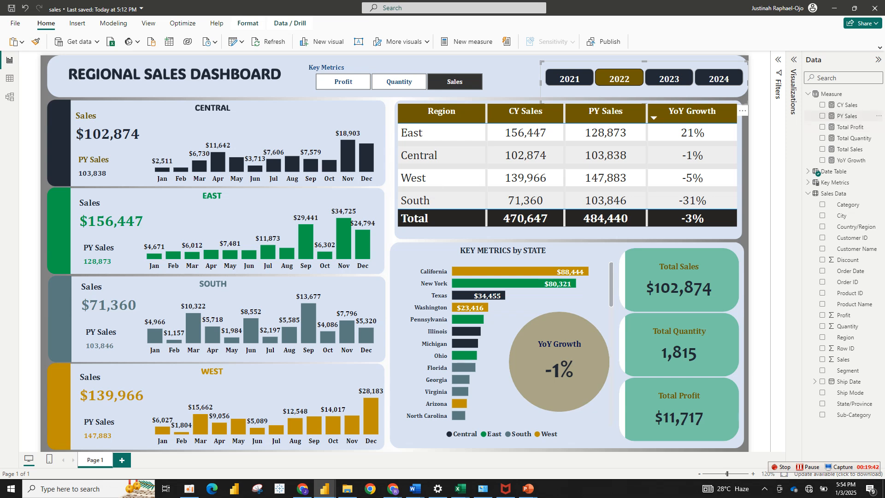
pyautogui.click(847, 105)
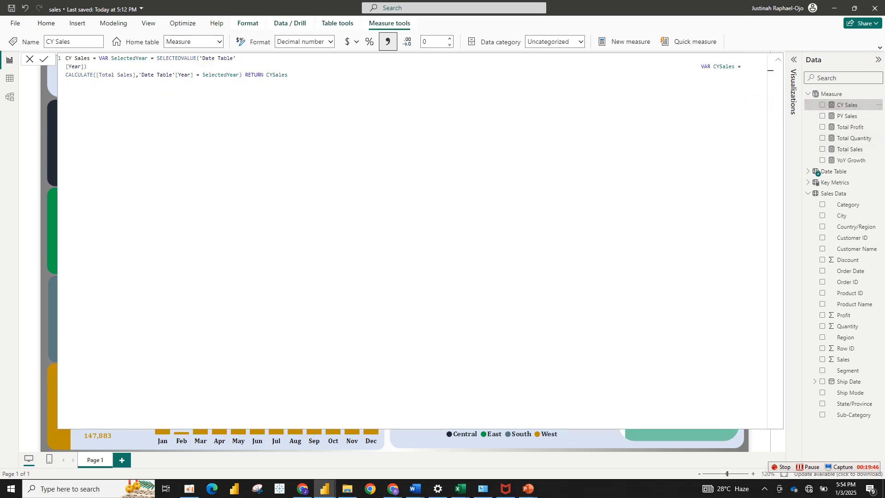
pyautogui.hotkey('ctrl', 'a')
pyautogui.hotkey('ctrl', 'c')
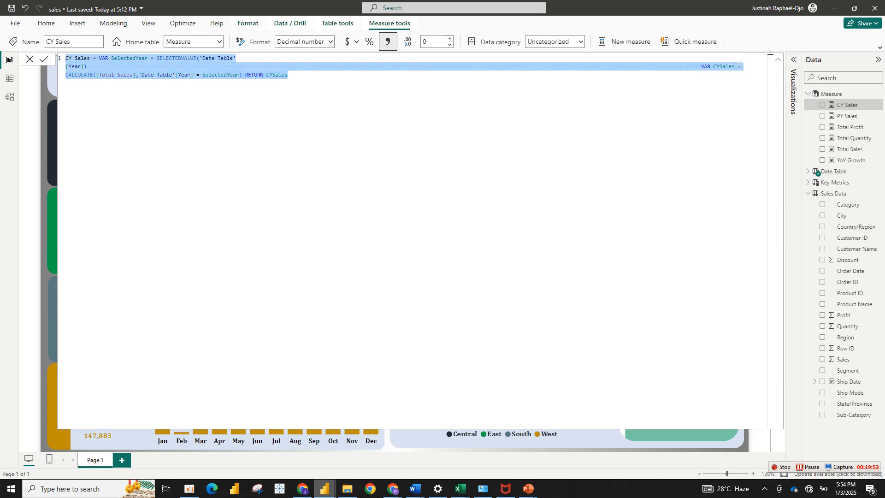
# - Return to the Untitled report and paste the copied CY Sales formula into the new measure in All Measure, committing it
pyautogui.moveTo(324, 488)
pyautogui.click(366, 449)
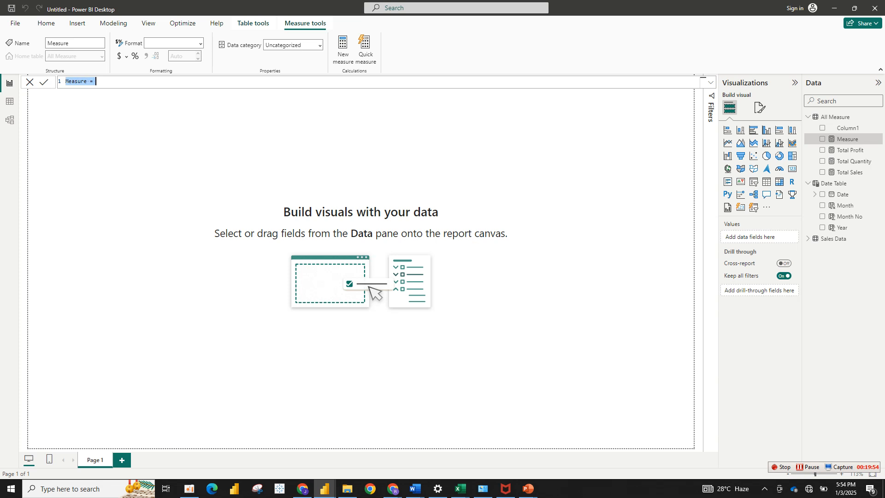
pyautogui.hotkey('ctrl', 'v')
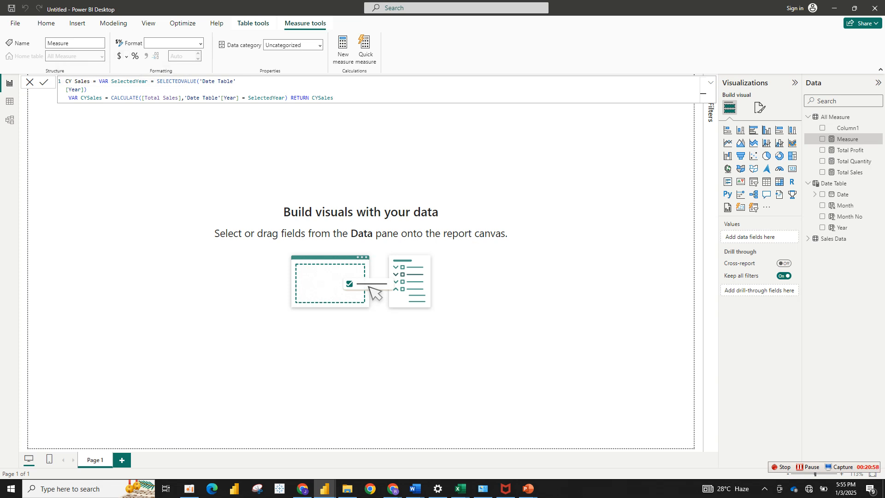
pyautogui.press('Return')
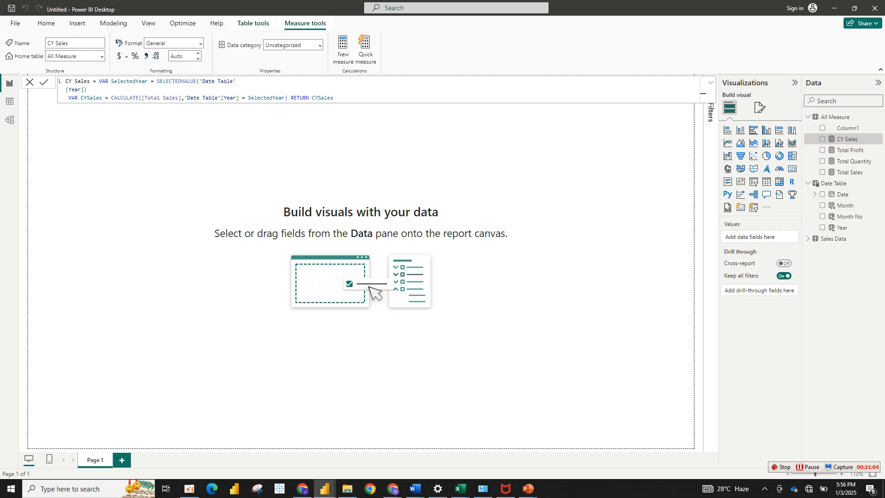
# - Set the CY Sales measure to 0 decimal places and close its formula
pyautogui.write('0')
pyautogui.press('Return')
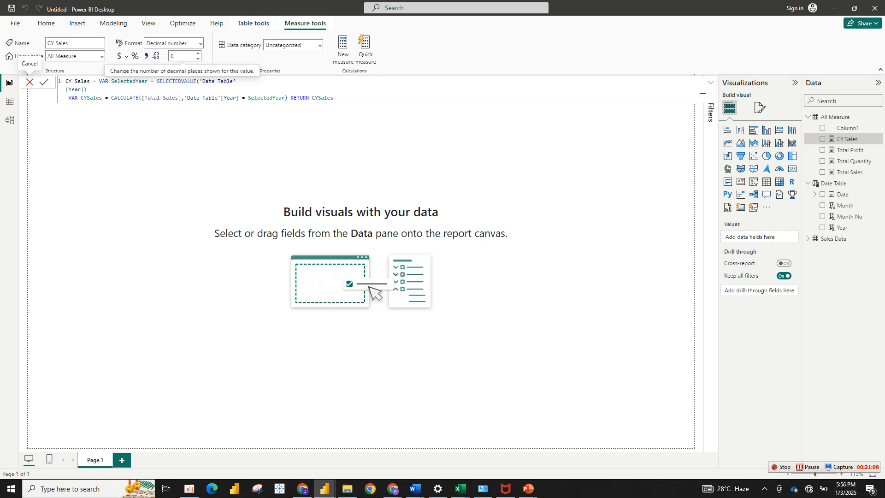
pyautogui.click(29, 82)
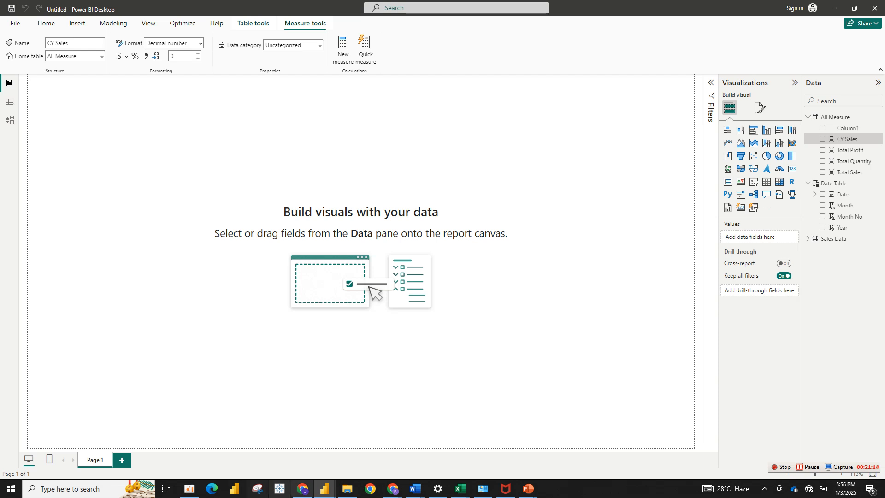
# - Switch to the finished sales report and copy the entire formula of the PY Sales measure
pyautogui.moveTo(325, 489)
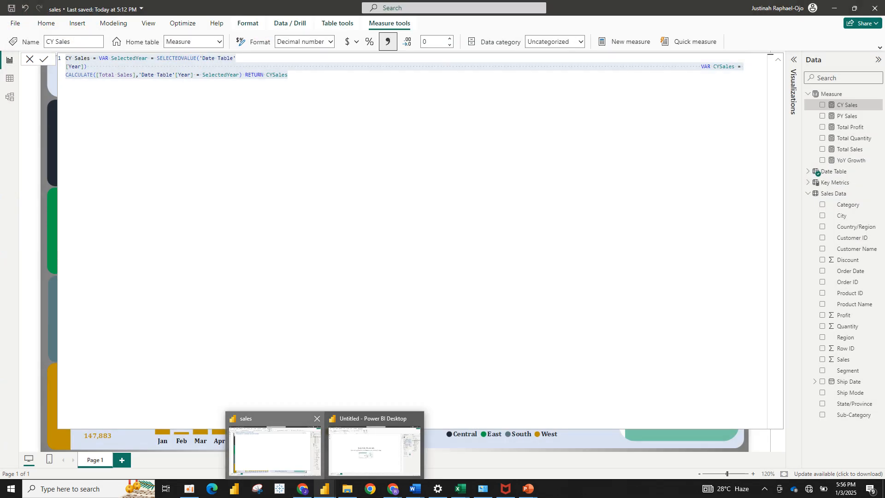
pyautogui.click(275, 449)
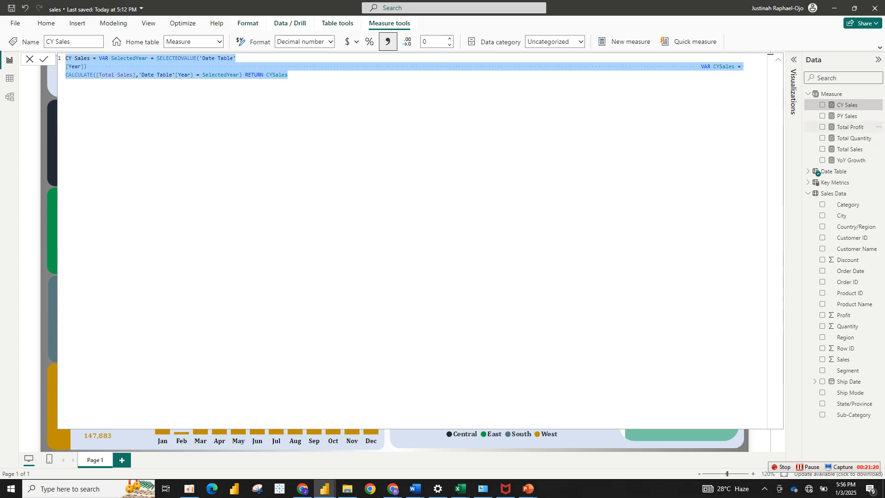
pyautogui.click(847, 116)
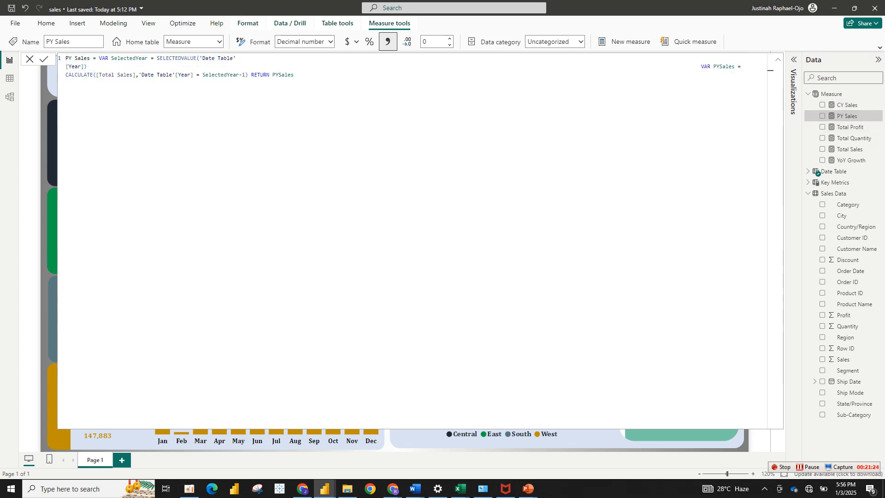
pyautogui.hotkey('ctrl', 'a')
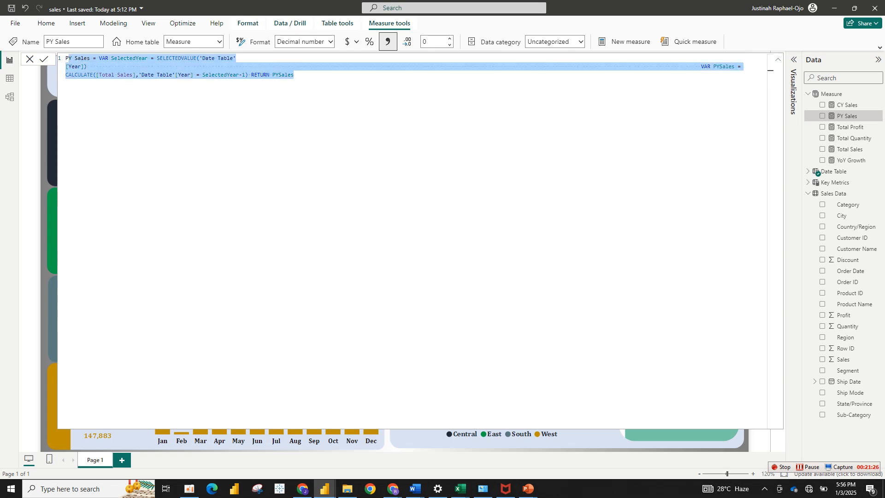
pyautogui.moveTo(293, 74); pyautogui.dragTo(64, 58)
pyautogui.hotkey('ctrl', 'c')
# - Return to the Untitled report, commit the copied PY Sales formula in a new All Measure measure, and set it to 0 decimal places
pyautogui.moveTo(324, 488)
pyautogui.click(373, 445)
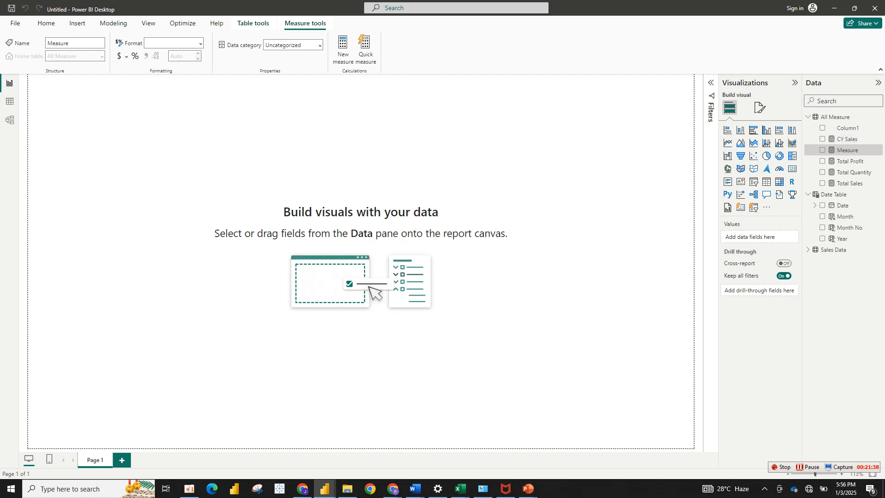
pyautogui.hotkey('ctrl', 'v')
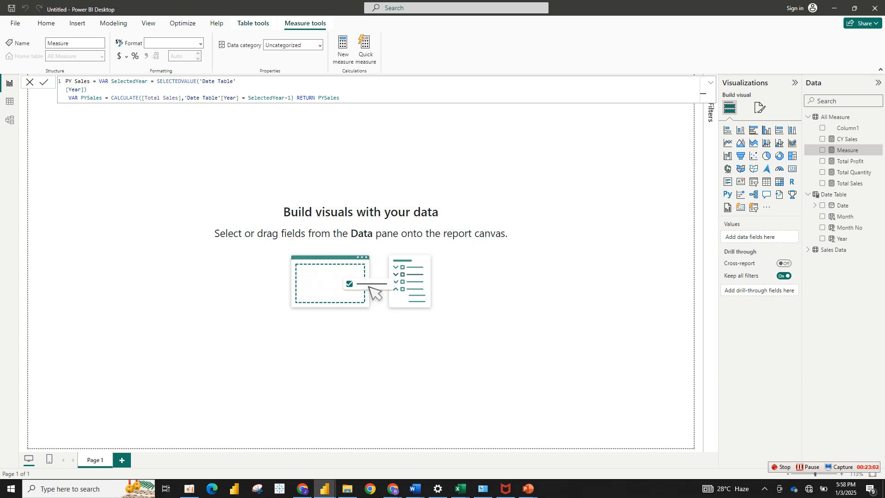
pyautogui.press('Left')
pyautogui.press('Left')
pyautogui.press('Left')
pyautogui.press('Left')
pyautogui.press('Left')
pyautogui.press('Left')
pyautogui.press('Left')
pyautogui.press('Left')
pyautogui.press('Left')
pyautogui.press('Left')
pyautogui.press('Left')
pyautogui.press('Left')
pyautogui.press('Left')
pyautogui.press('Left')
pyautogui.press('Left')
pyautogui.press('Left')
pyautogui.press('Left')
pyautogui.press('Left')
pyautogui.press('Left')
pyautogui.press('Left')
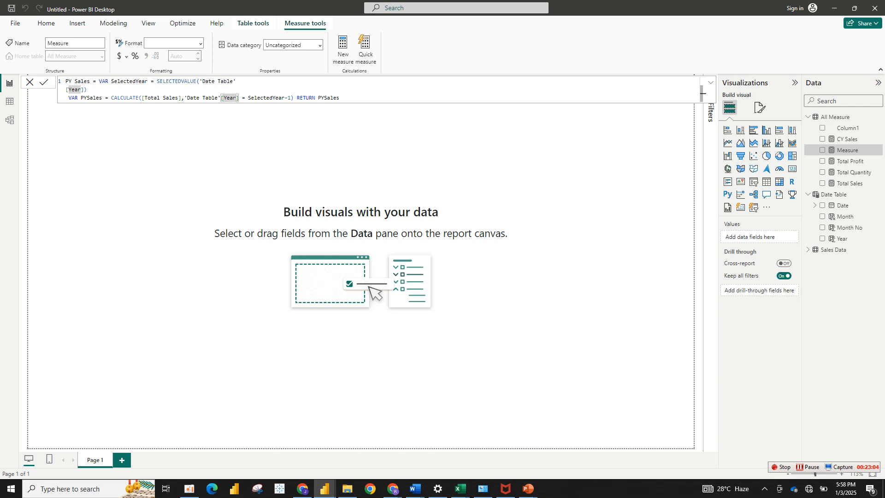
pyautogui.press('End')
pyautogui.press('Left')
pyautogui.press('Left')
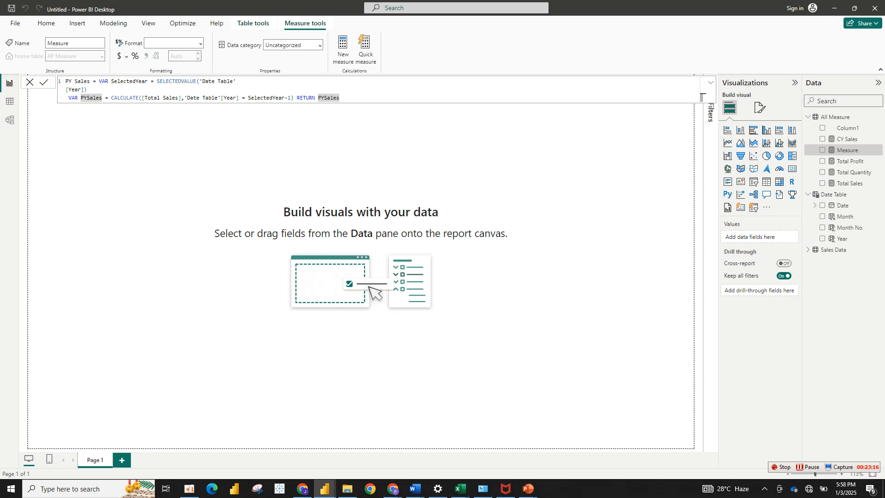
pyautogui.press('Return')
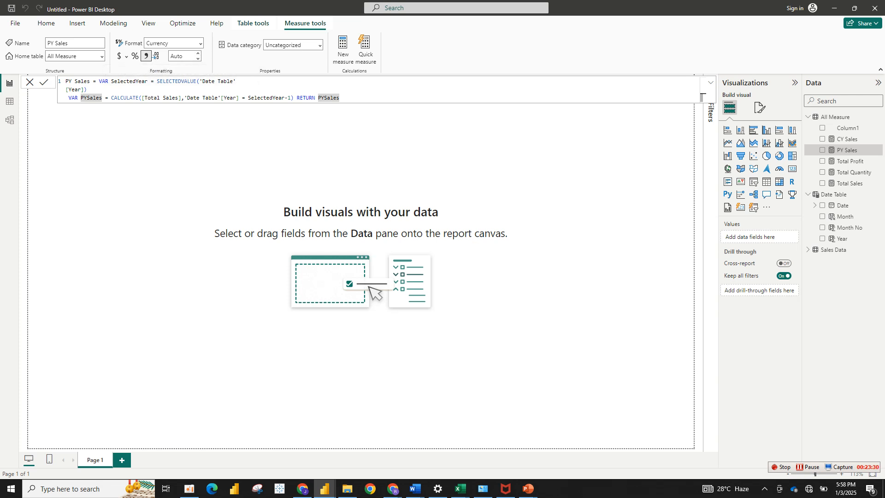
pyautogui.click(198, 53)
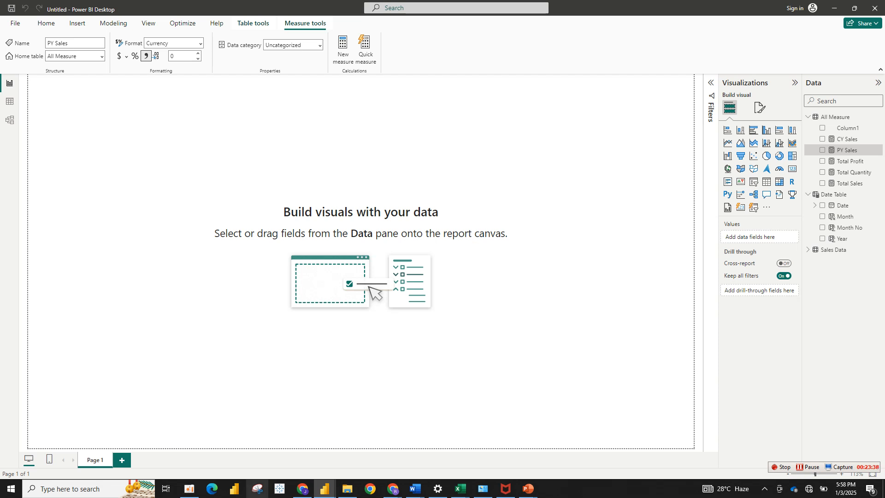
# - Switch to the finished sales report, copy the entire YoY Growth measure formula and close it
pyautogui.moveTo(325, 489)
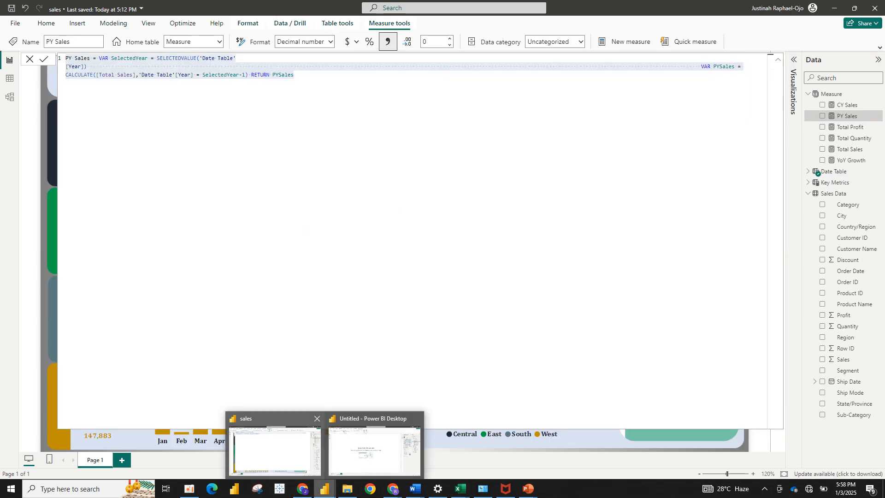
pyautogui.click(275, 449)
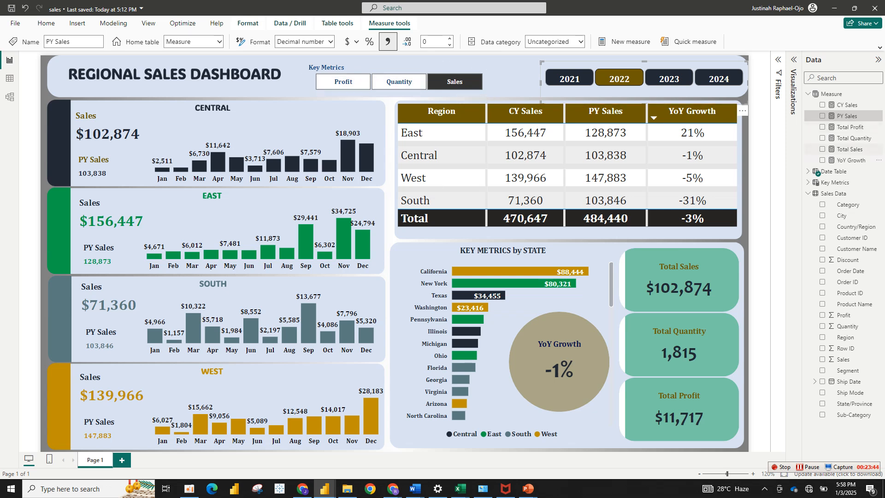
pyautogui.click(851, 160)
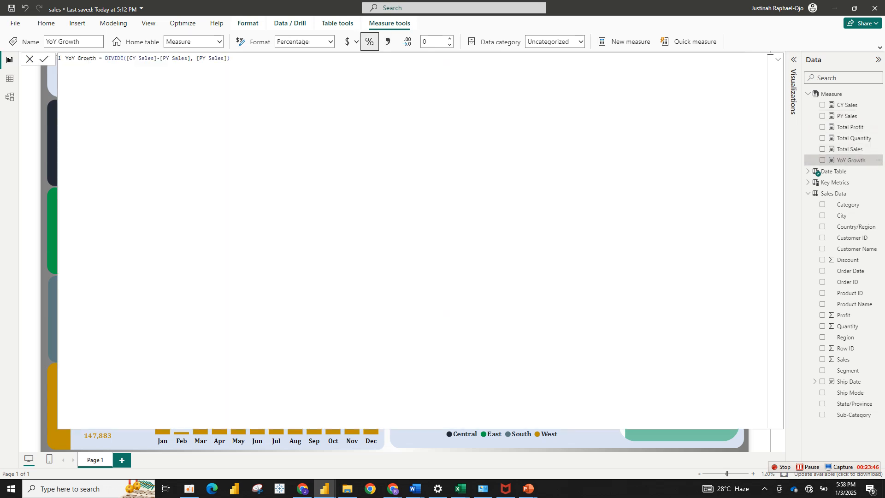
pyautogui.moveTo(229, 58); pyautogui.dragTo(66, 58)
pyautogui.hotkey('ctrl', 'c')
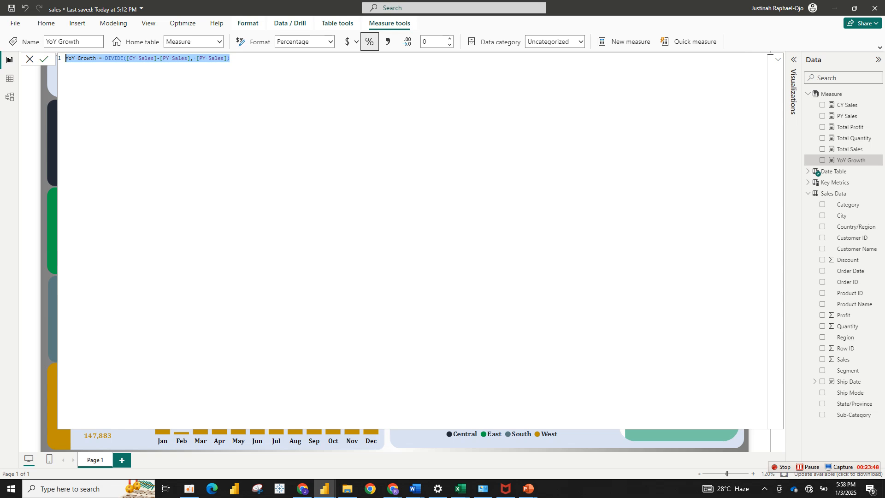
pyautogui.press('Escape')
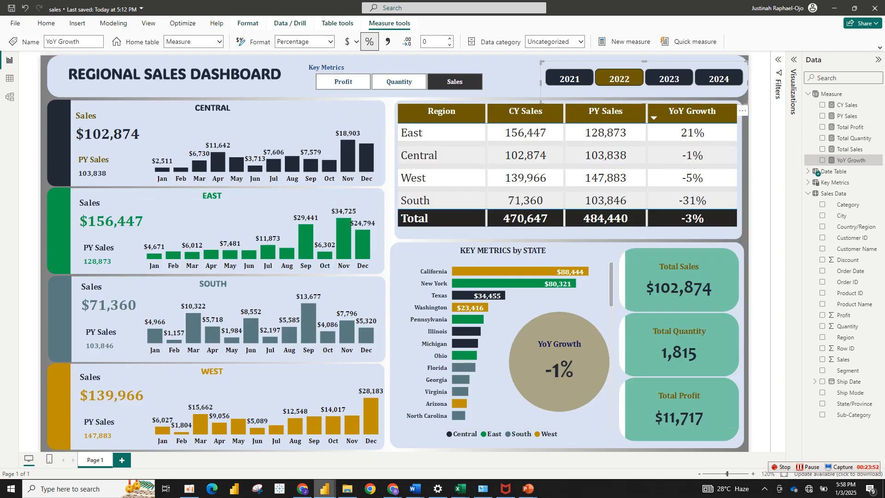
# - Return to the Untitled report and paste the copied YoY Growth formula into a new measure in All Measure, committing it
pyautogui.moveTo(325, 488)
pyautogui.click(373, 443)
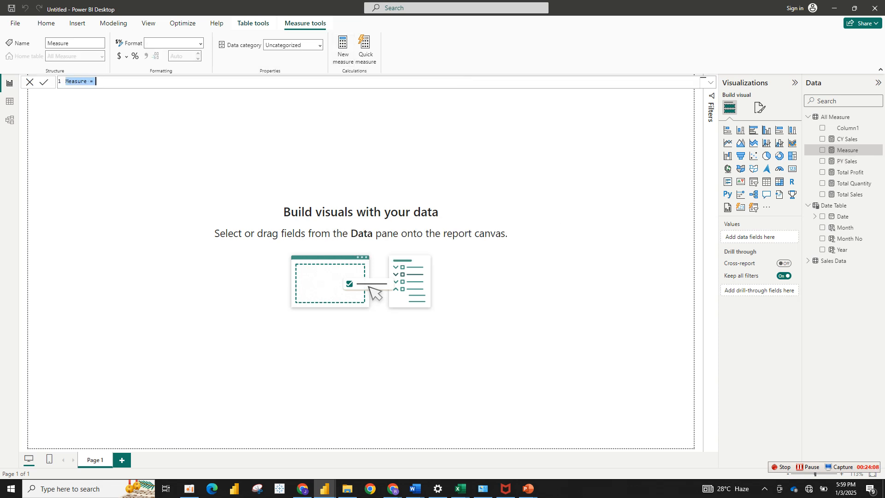
pyautogui.hotkey('ctrl', 'v')
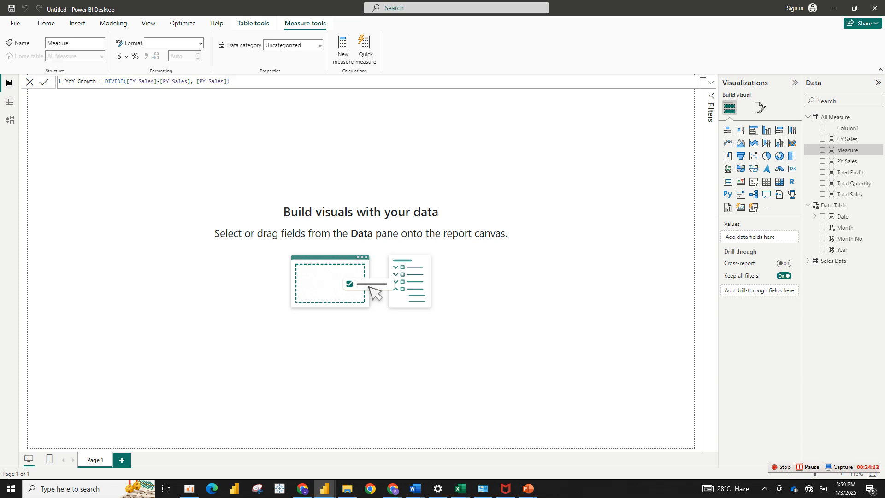
pyautogui.press('Return')
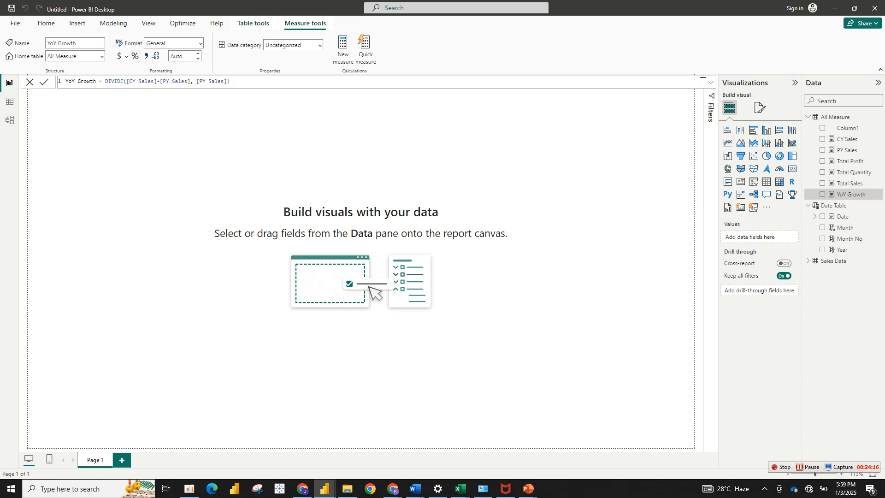
# - Format the YoY Growth measure as a percentage with 0 decimal places and close its formula
pyautogui.click(135, 56)
pyautogui.click(198, 52)
pyautogui.press('Down')
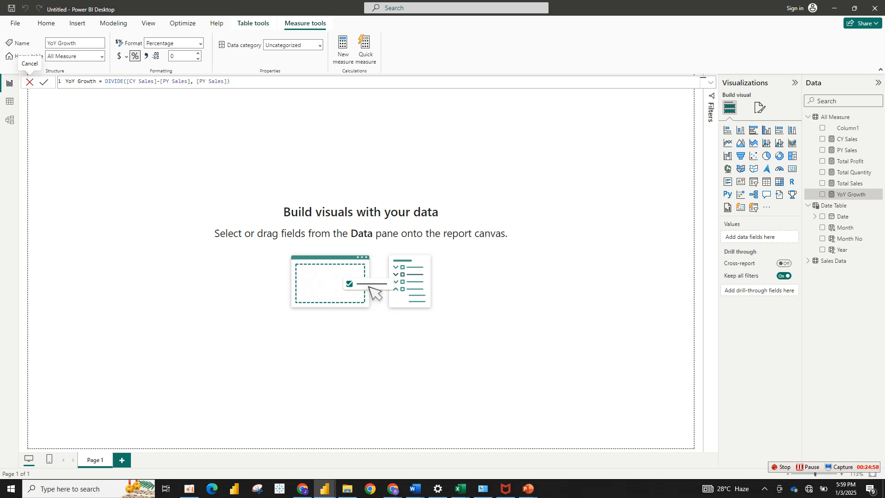
pyautogui.click(29, 82)
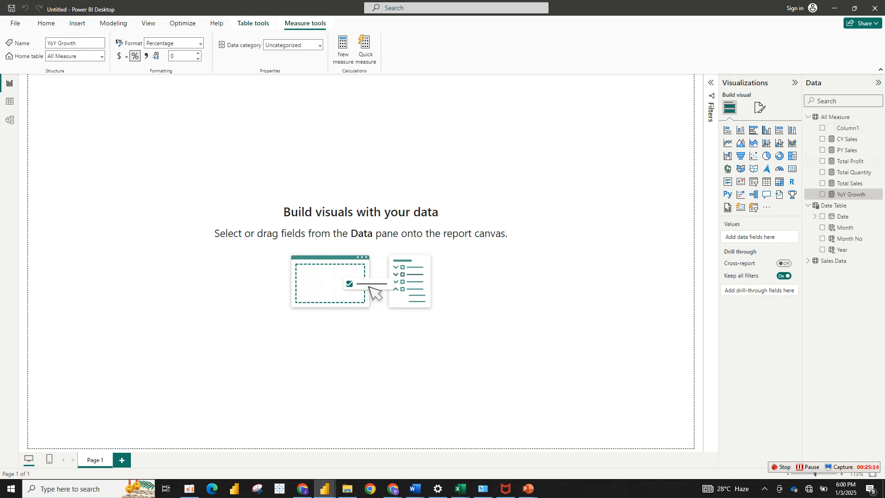
# - Set the BG picture from the Downloads folder as the report page's canvas background image
pyautogui.click(760, 108)
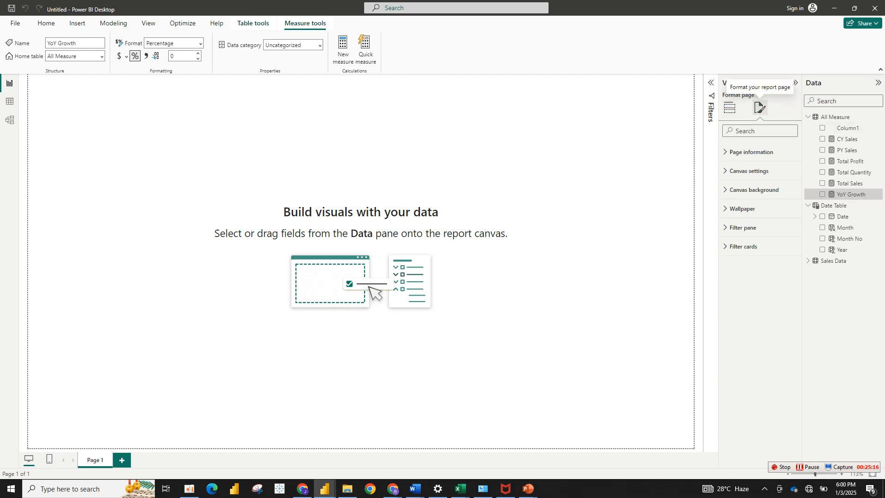
pyautogui.click(754, 189)
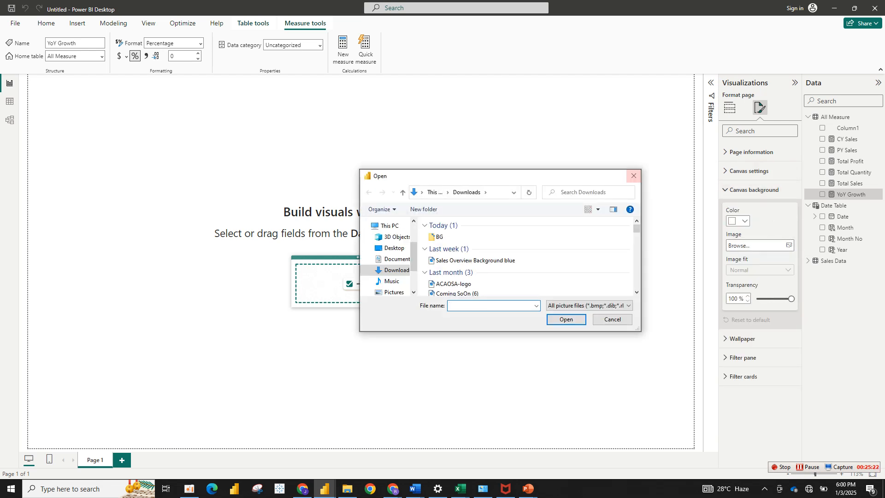
pyautogui.press('Escape')
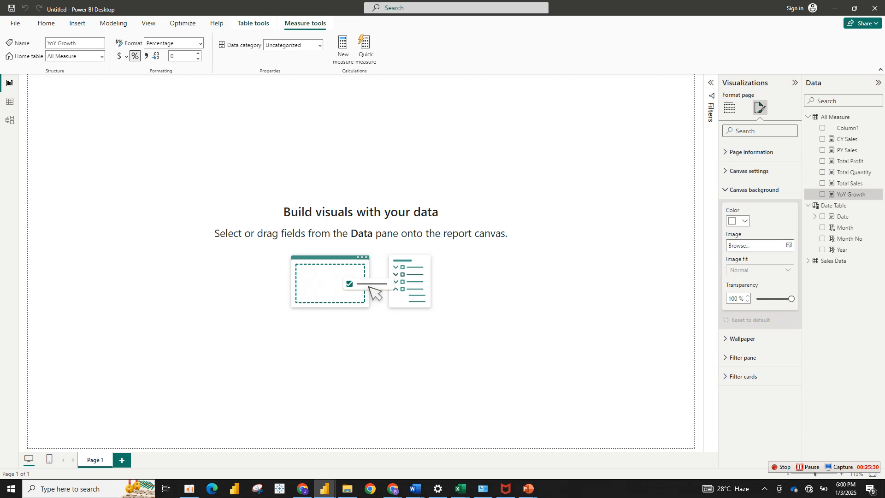
pyautogui.click(789, 245)
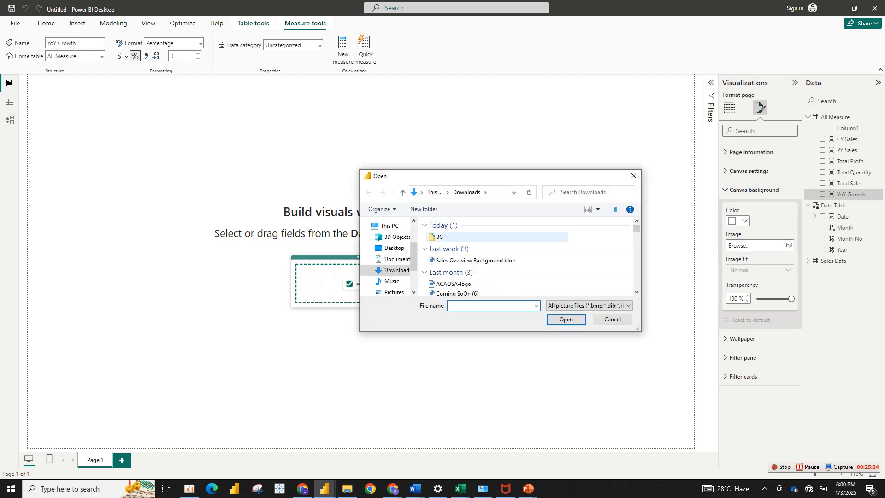
pyautogui.doubleClick(437, 237)
pyautogui.doubleClick(450, 251)
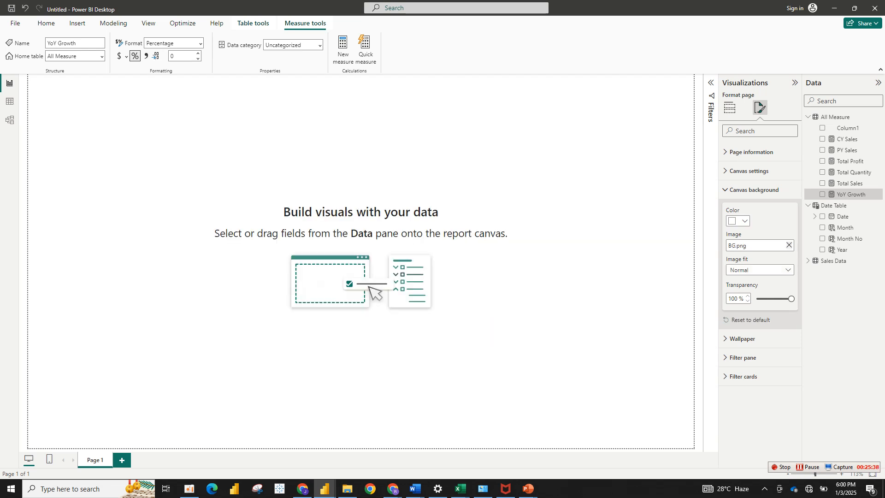
# - Set the canvas background's transparency to 0% and its image fit to Fit
pyautogui.moveTo(791, 298); pyautogui.dragTo(757, 298)
pyautogui.click(760, 270)
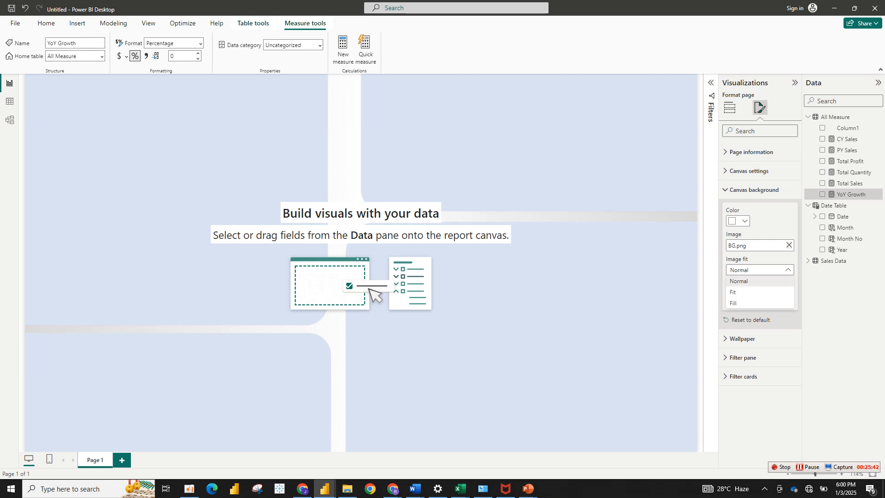
pyautogui.click(738, 292)
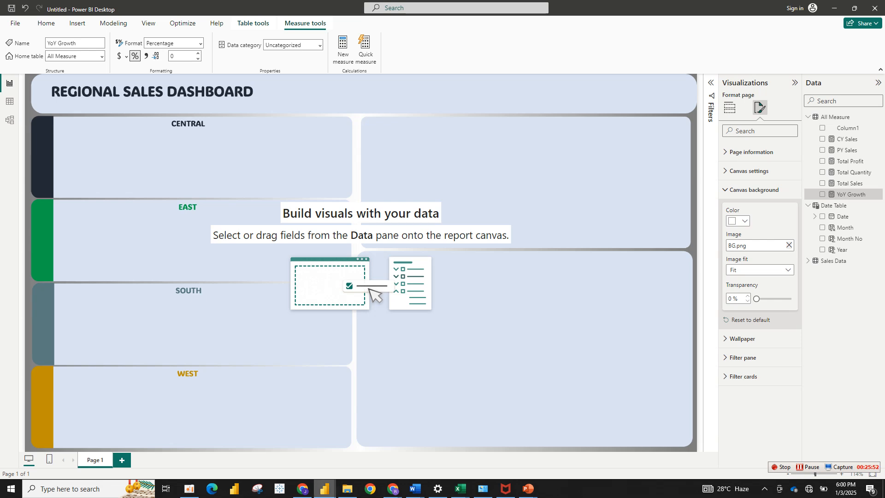
# - Check the finished sales report for reference, return to the Untitled report and start a new fields parameter
pyautogui.moveTo(324, 489)
pyautogui.click(272, 449)
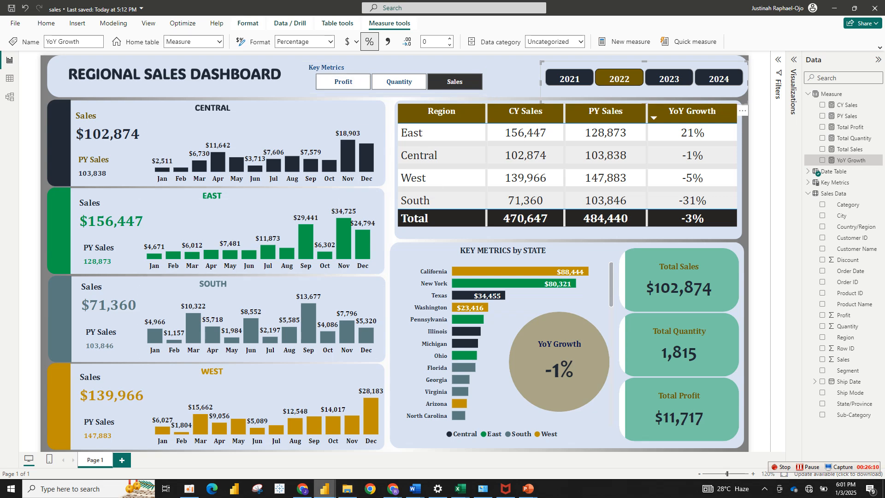
pyautogui.moveTo(325, 488)
pyautogui.click(371, 447)
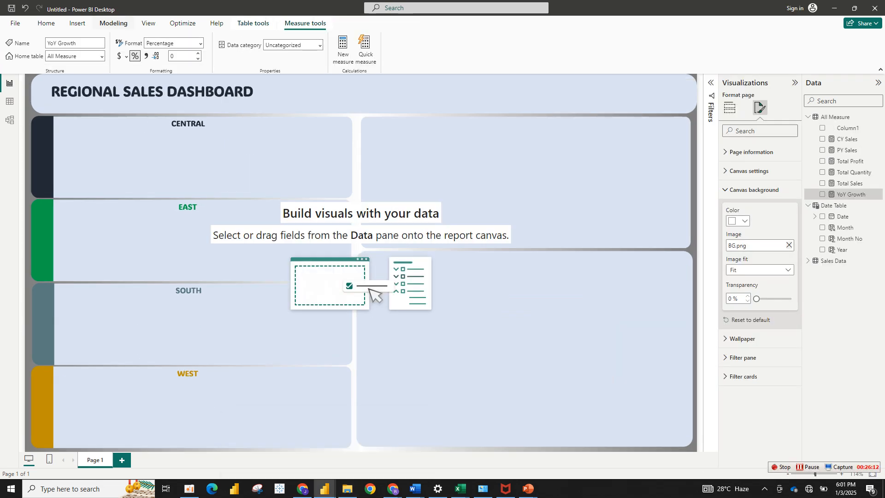
pyautogui.click(114, 23)
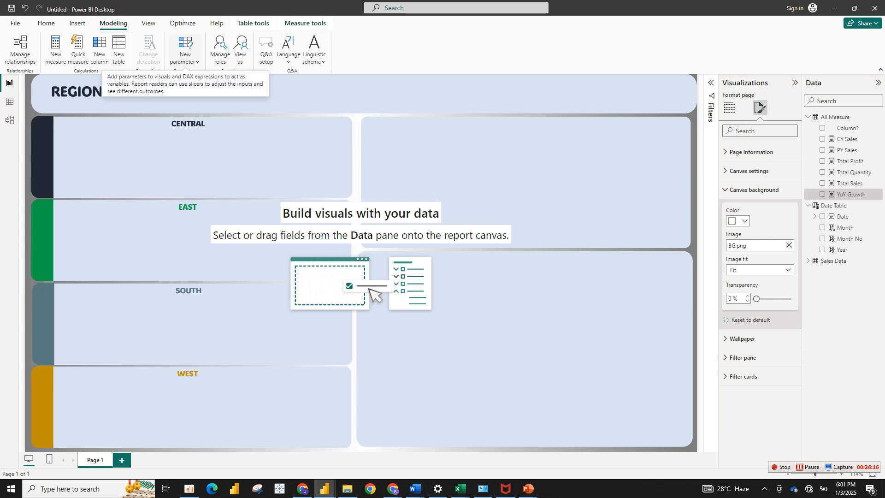
pyautogui.click(186, 51)
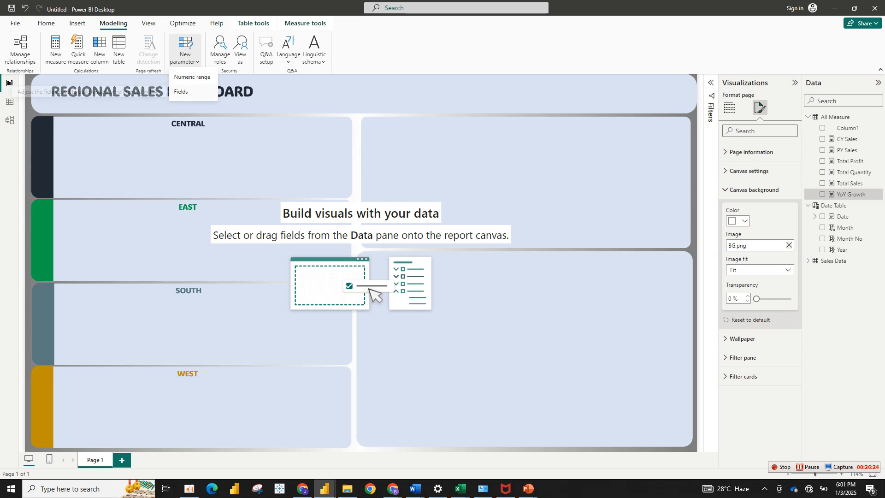
pyautogui.press('Escape')
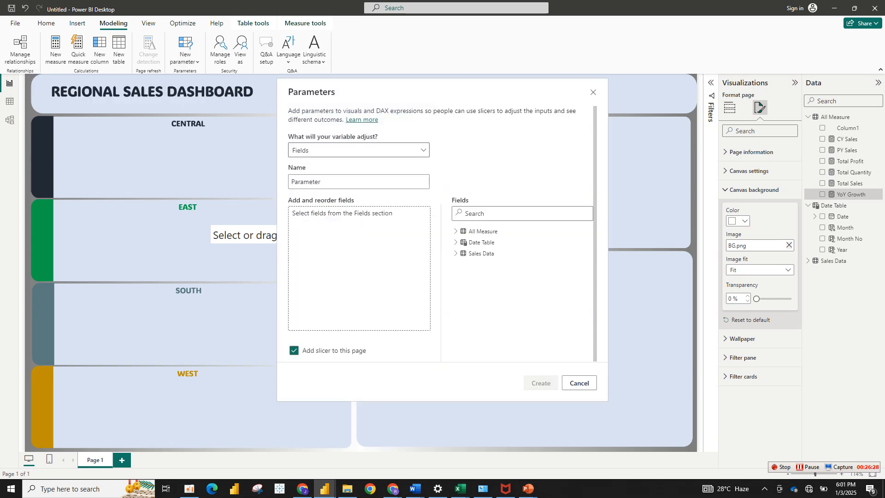
# - Keep Fields as what the new parameter adjusts and name the parameter Key Metrics
pyautogui.hotkey('alt', 'Down')
pyautogui.press('Return')
pyautogui.press('Tab')
pyautogui.hotkey('ctrl', 'a')
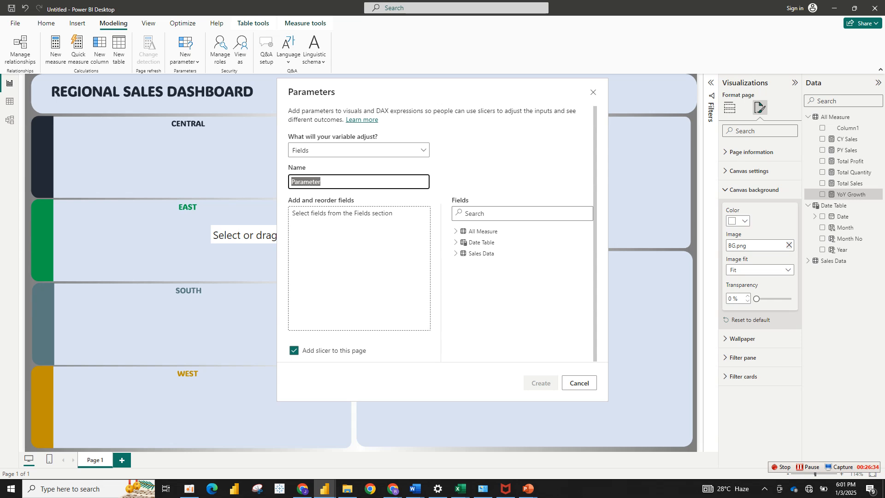
pyautogui.write('Key Metrics')
pyautogui.click(358, 269)
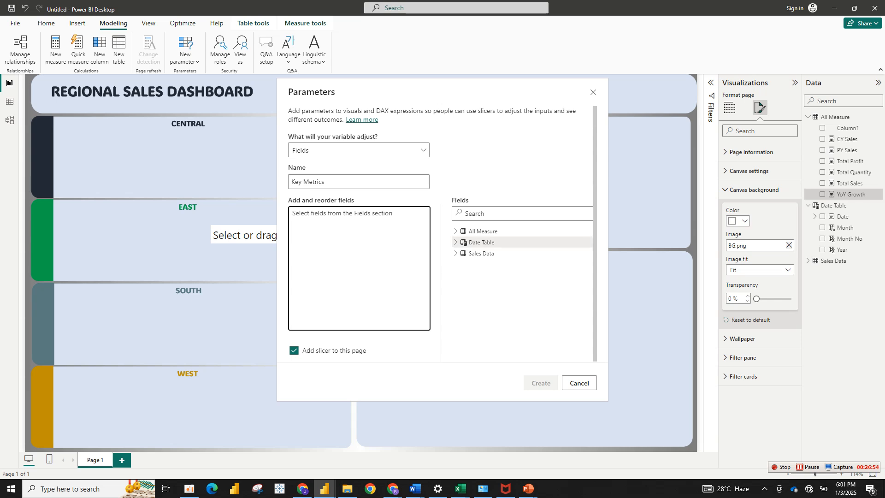
# - Add Total Profit, Total Quantity and Total Sales to the Key Metrics parameter and create it with a slicer on the page
pyautogui.click(456, 242)
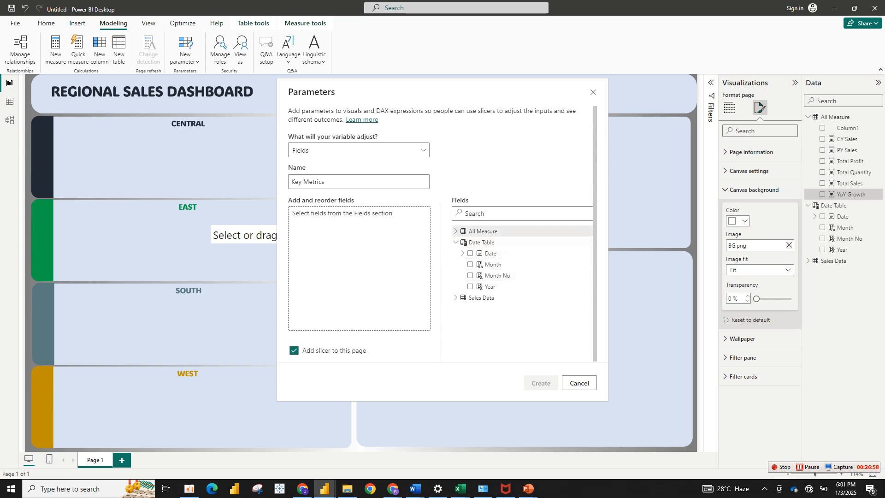
pyautogui.click(455, 231)
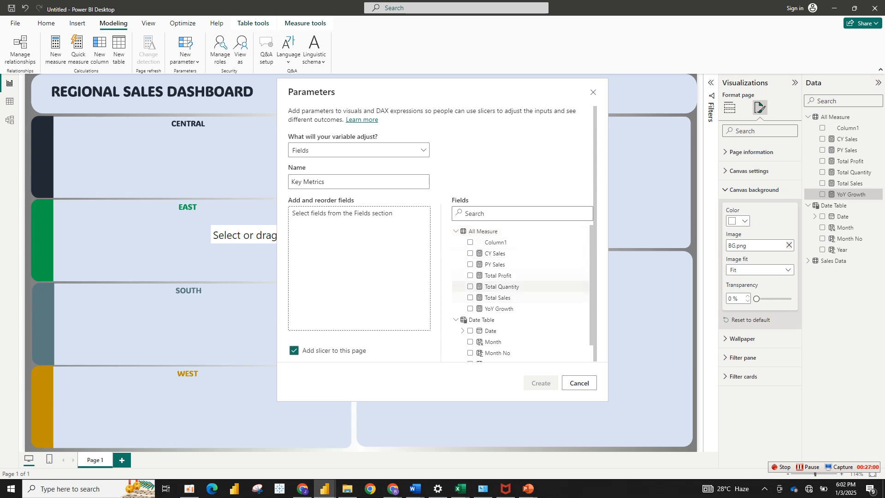
pyautogui.click(470, 275)
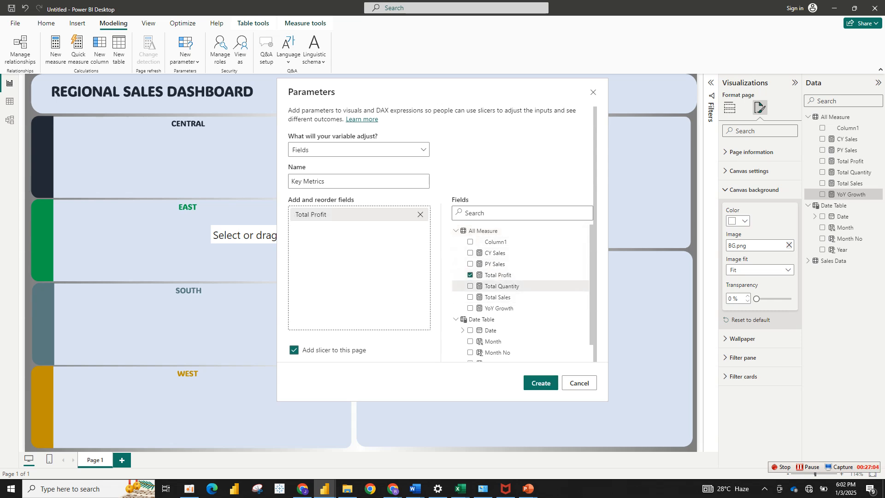
pyautogui.click(470, 286)
pyautogui.click(470, 297)
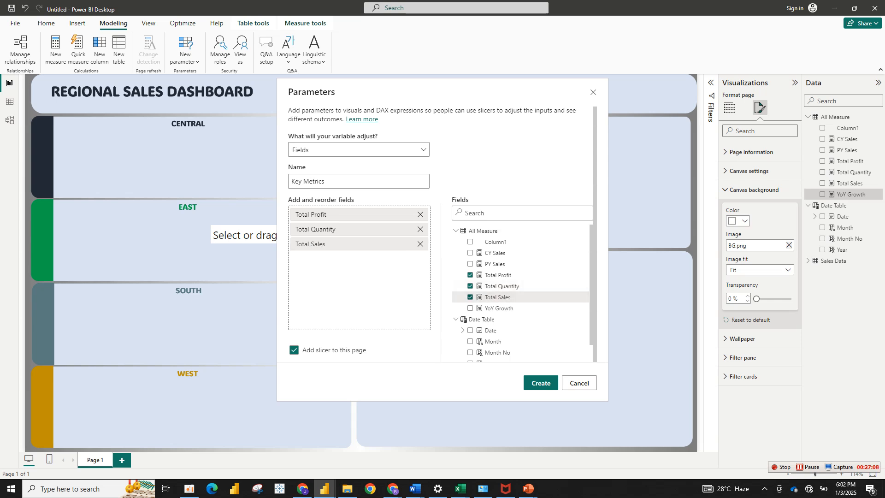
pyautogui.click(540, 383)
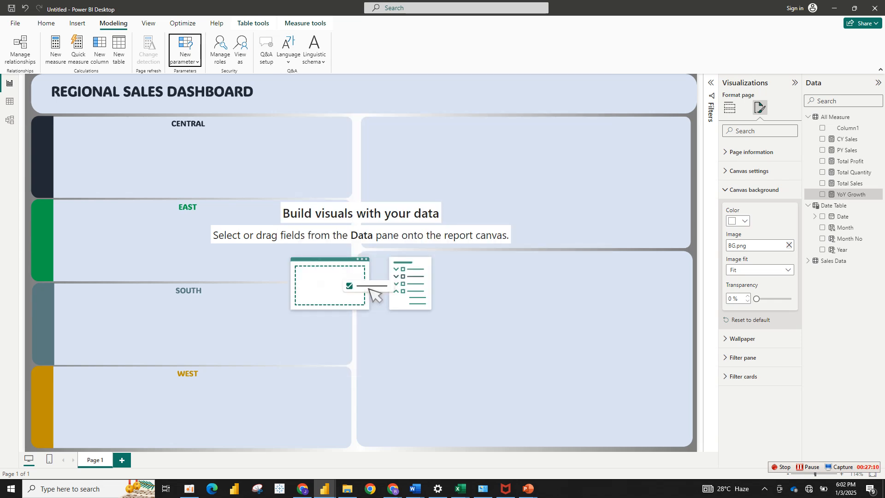
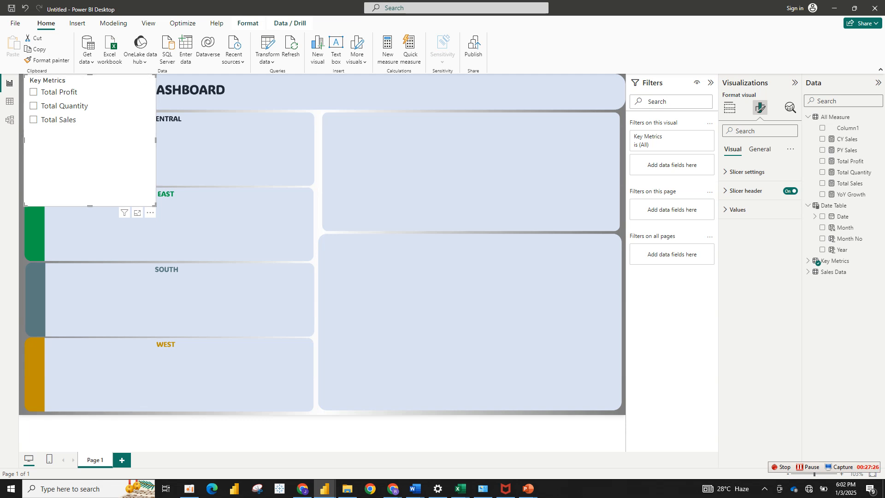
# - Make the Key Metrics slicer wider and shorter and place it across the two empty panels beside the region cards
pyautogui.moveTo(154, 205); pyautogui.dragTo(248, 158)
pyautogui.moveTo(133, 85); pyautogui.dragTo(472, 183)
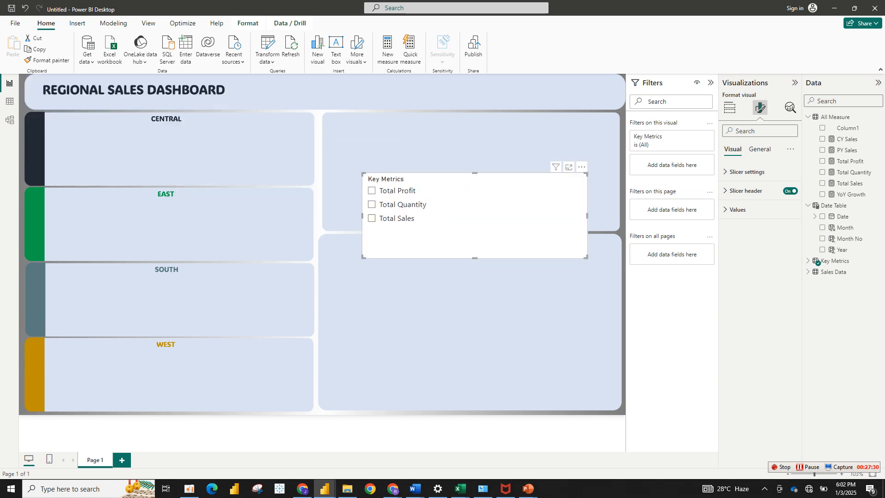
pyautogui.click(729, 108)
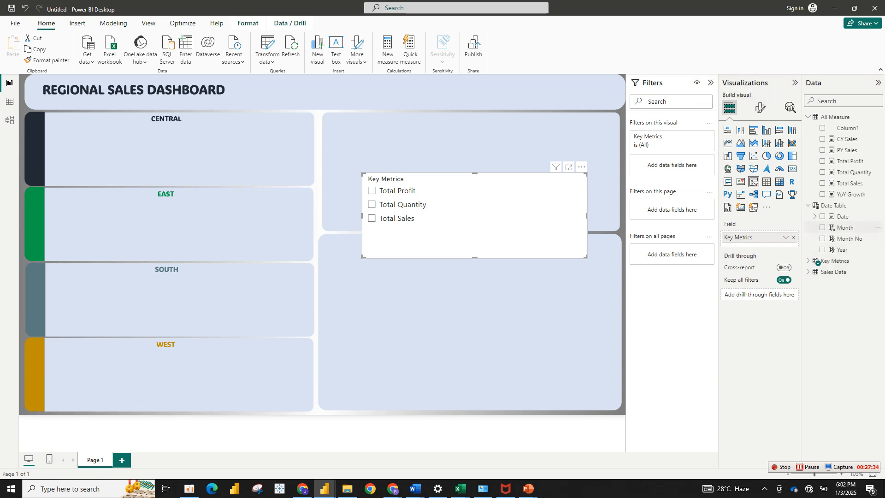
# - Open the Key Metrics table's formula and shorten the Total Profit display label to Profit
pyautogui.click(817, 261)
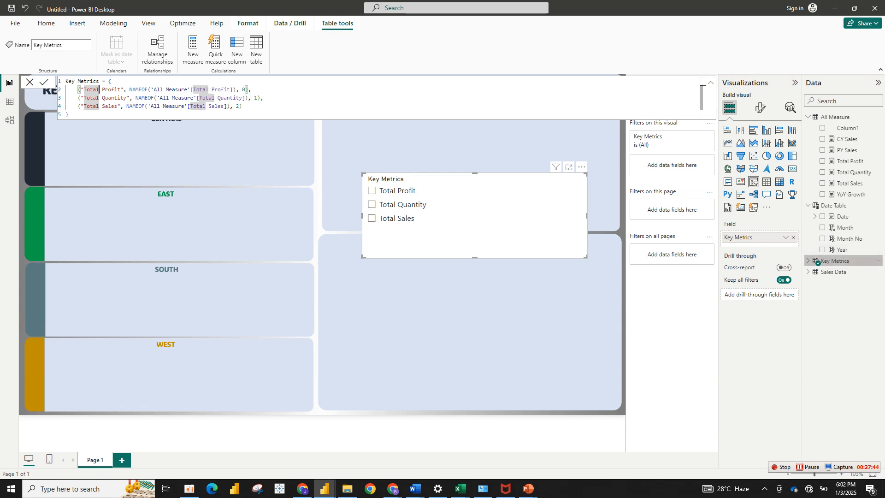
pyautogui.doubleClick(830, 261)
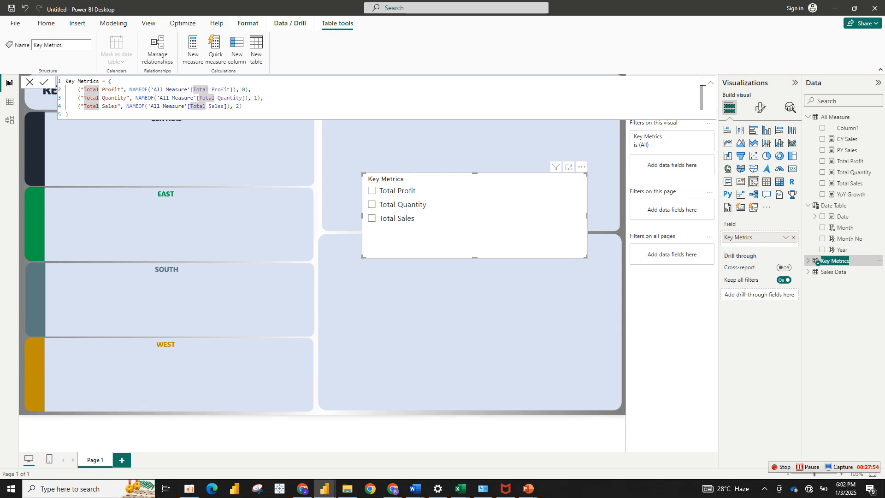
pyautogui.press('Escape')
pyautogui.click(102, 90)
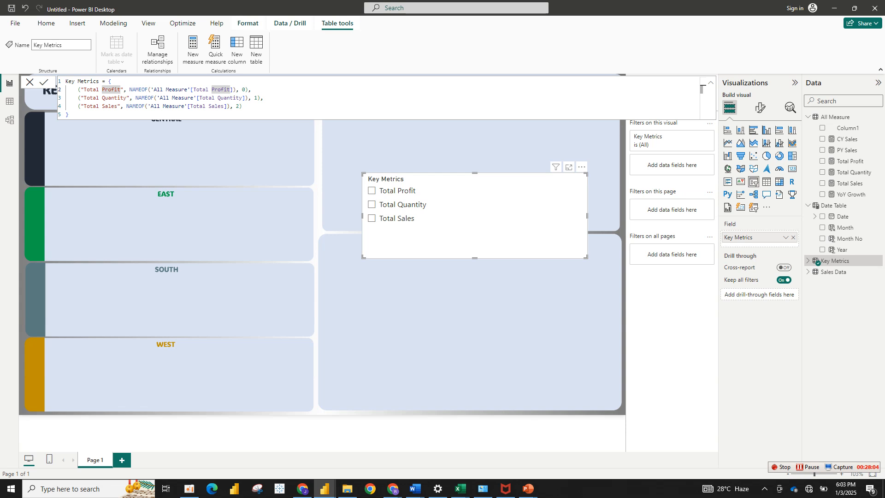
pyautogui.click(96, 90)
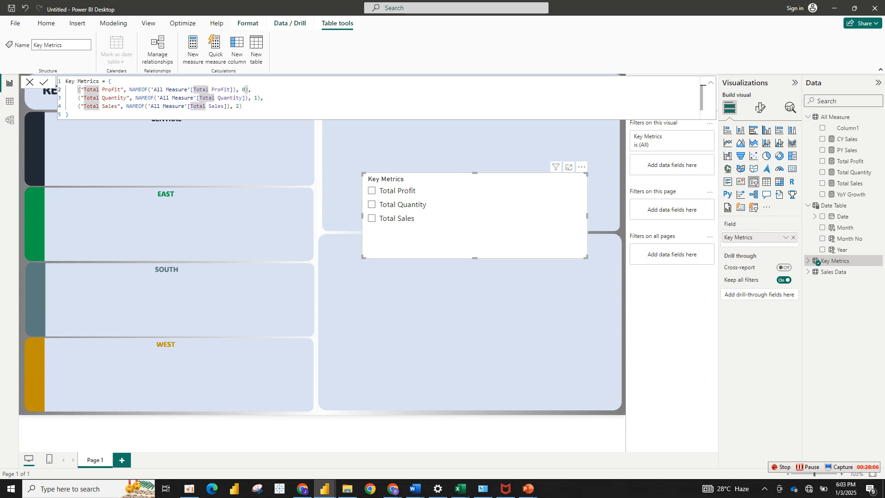
pyautogui.press('BackSpace')
pyautogui.press('BackSpace')
pyautogui.press('BackSpace')
pyautogui.press('BackSpace')
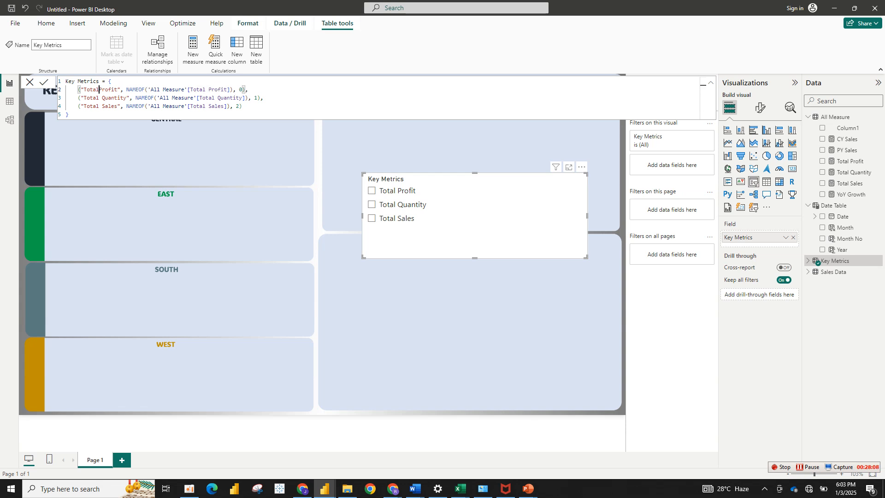
pyautogui.press('BackSpace')
pyautogui.press('BackSpace')
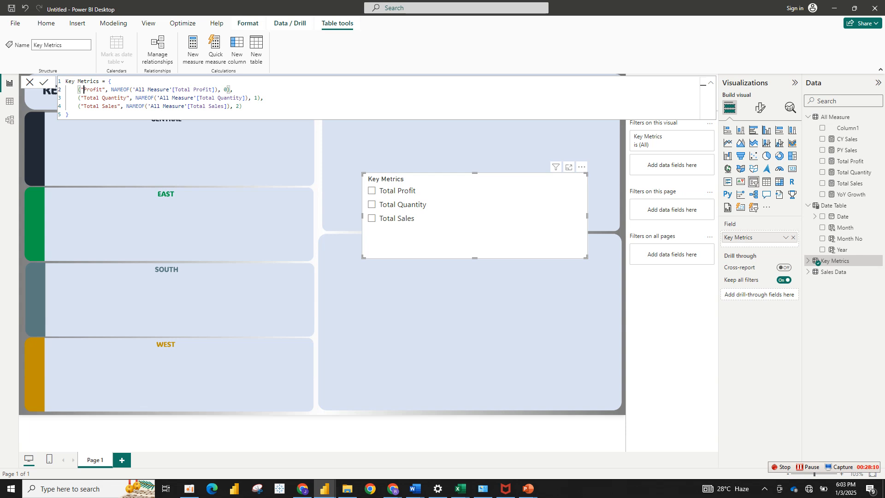
# - Shorten the Total Quantity display label in the Key Metrics formula to Quantity
pyautogui.click(103, 97)
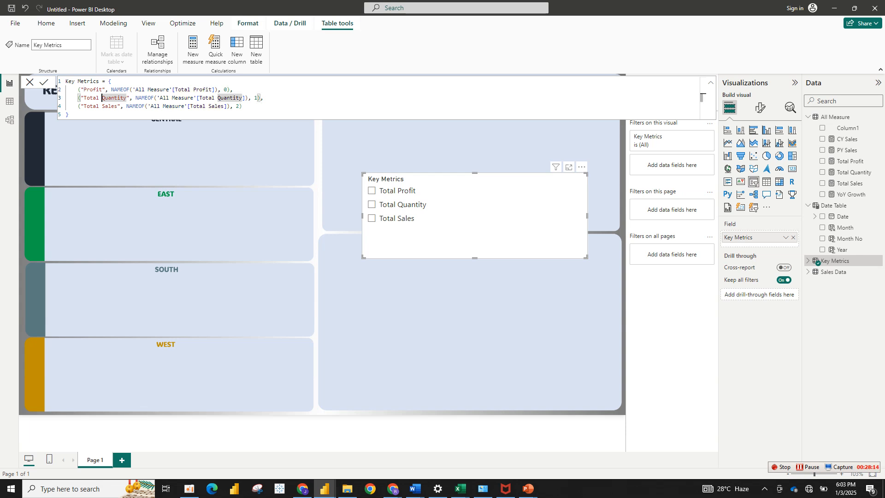
pyautogui.press('BackSpace')
pyautogui.press('BackSpace')
pyautogui.press('BackSpace')
pyautogui.press('BackSpace')
pyautogui.press('BackSpace')
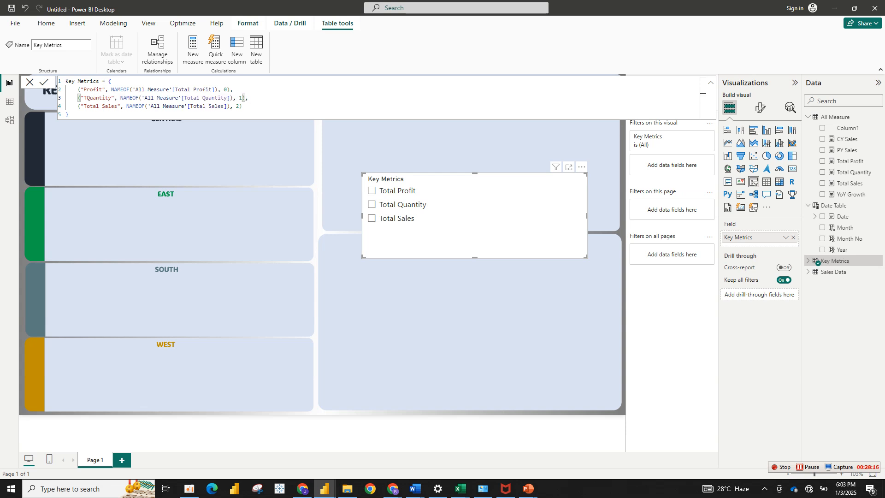
pyautogui.press('BackSpace')
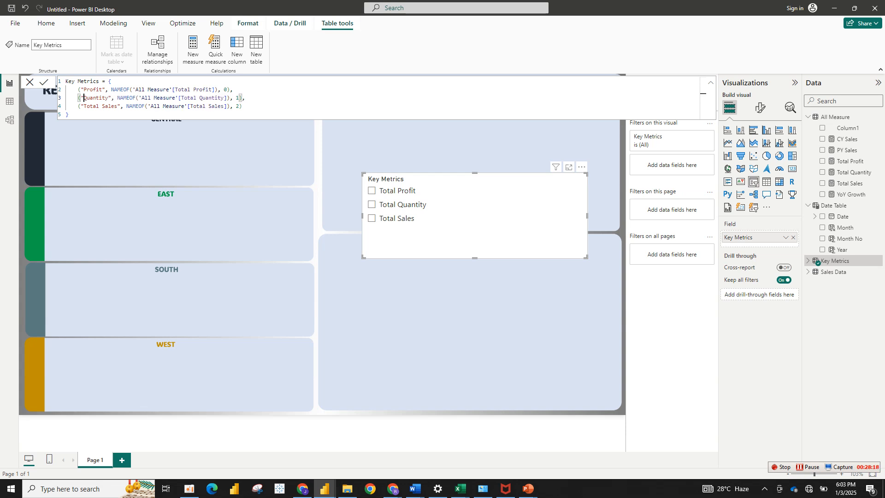
# - Shorten the Total Sales display label to Sales, commit the Key Metrics formula and close it
pyautogui.press('Down')
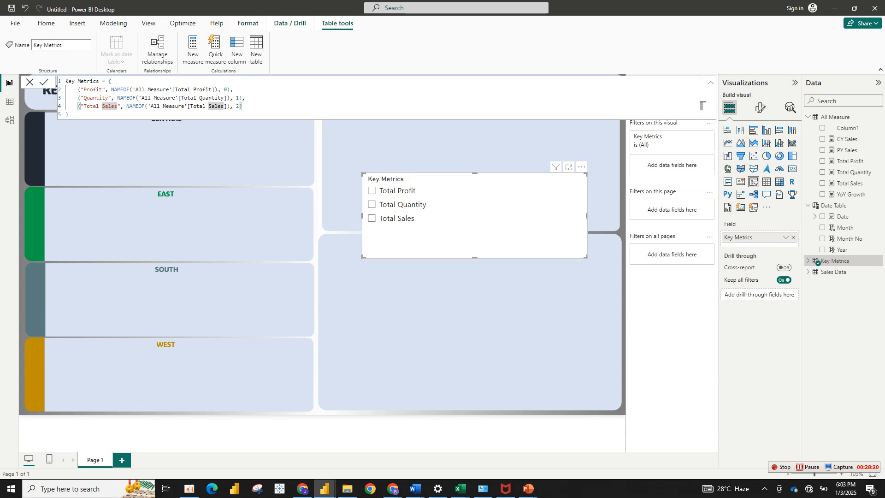
pyautogui.press('BackSpace')
pyautogui.press('BackSpace')
pyautogui.press('BackSpace')
pyautogui.press('BackSpace')
pyautogui.press('BackSpace')
pyautogui.press('BackSpace')
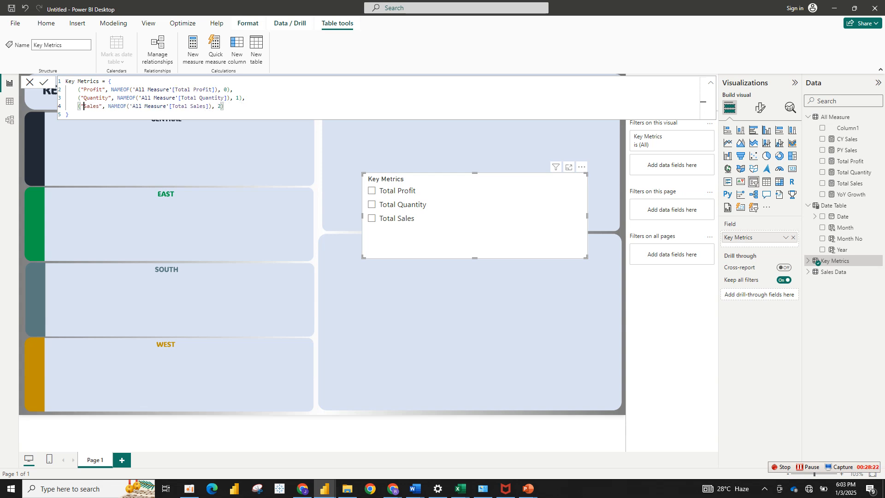
pyautogui.press('Return')
pyautogui.click(30, 82)
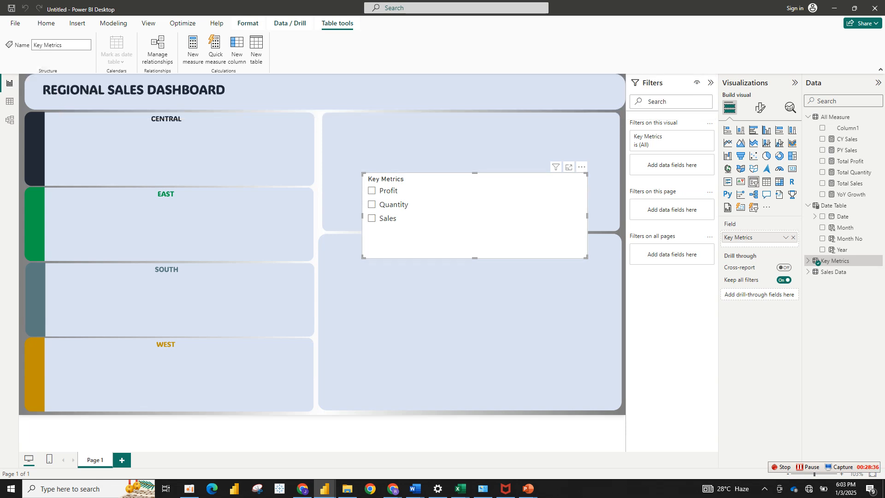
# - Test the slicer's Sales choice, clear it, and restyle the slicer as Tile with its options in one row
pyautogui.click(372, 218)
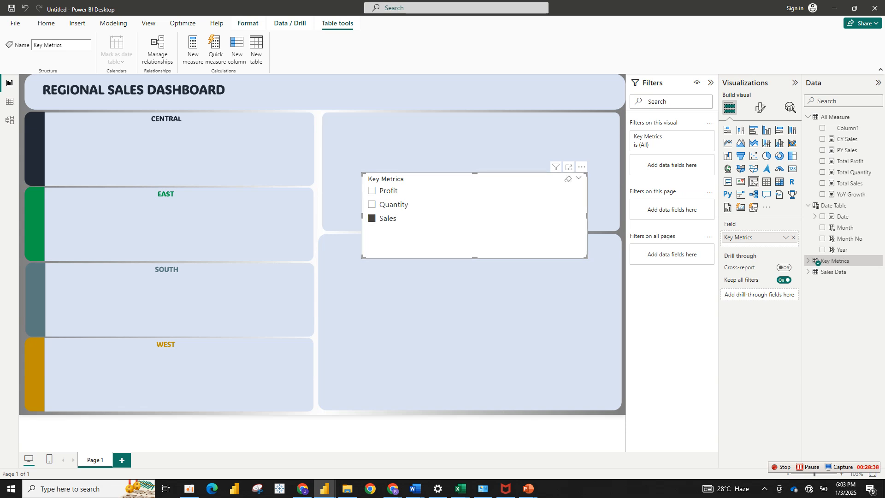
pyautogui.click(371, 219)
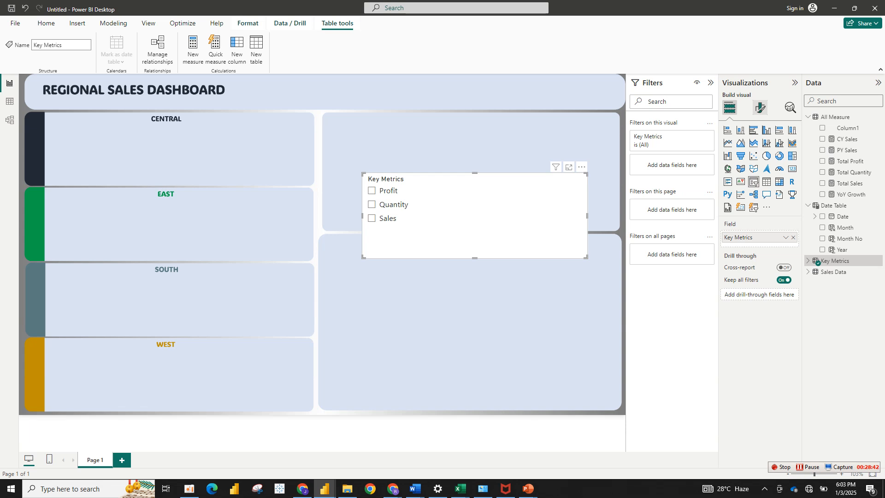
pyautogui.click(759, 108)
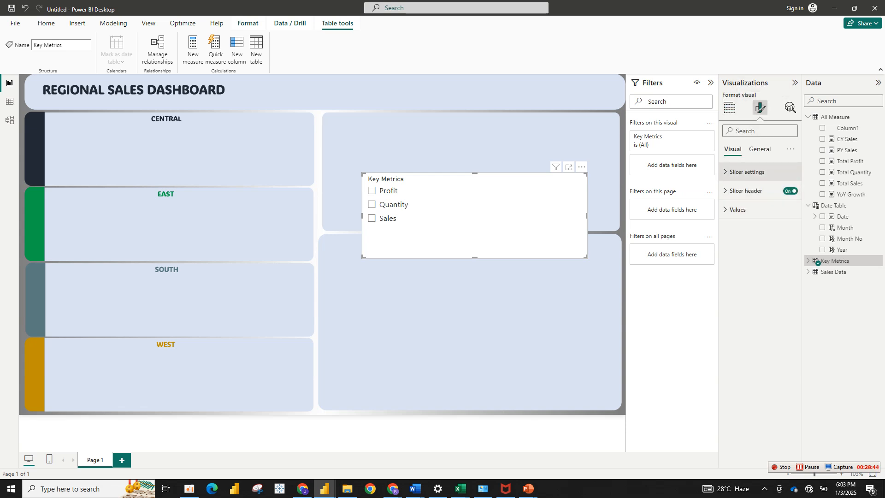
pyautogui.click(747, 171)
pyautogui.click(760, 217)
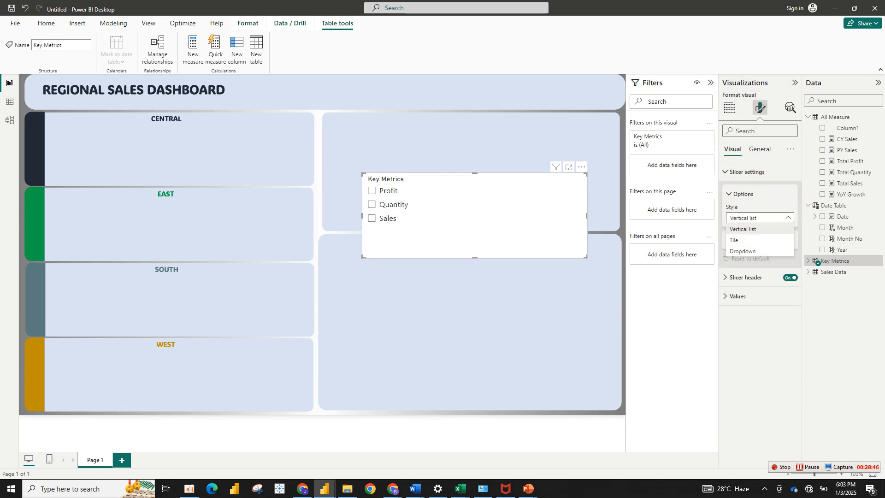
pyautogui.click(737, 240)
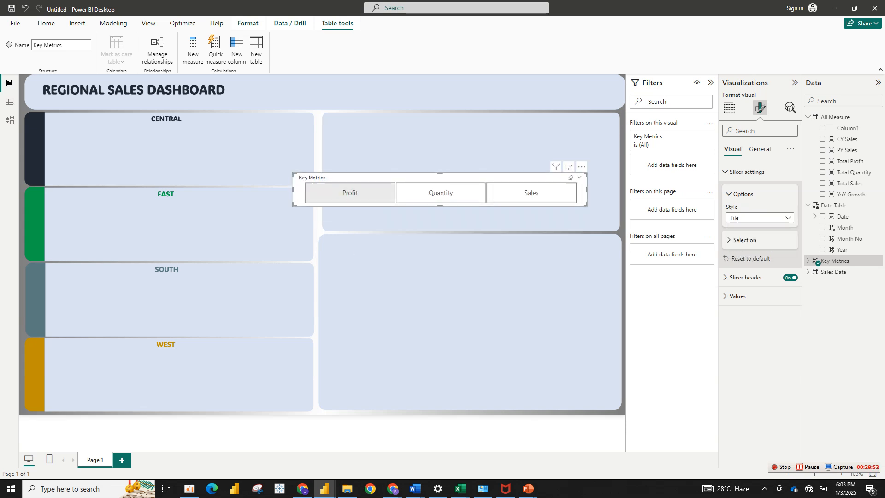
pyautogui.click(729, 194)
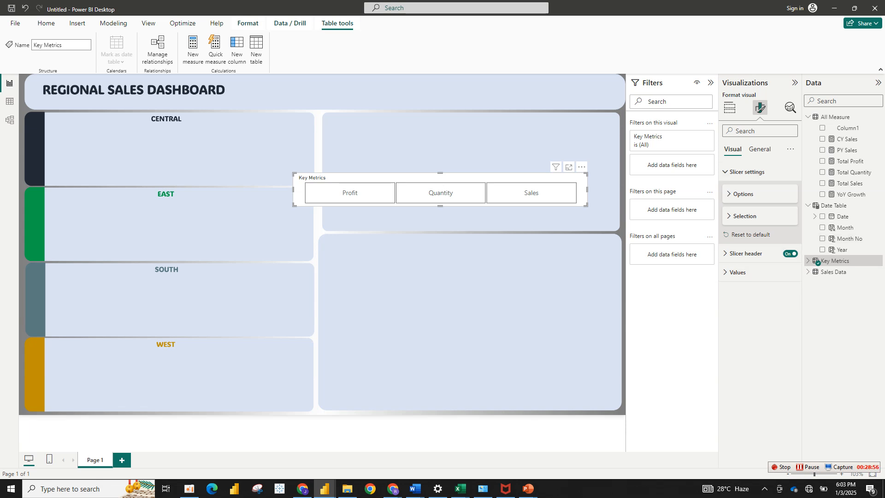
# - Turn off the Key Metrics slicer's background
pyautogui.click(759, 148)
pyautogui.click(737, 209)
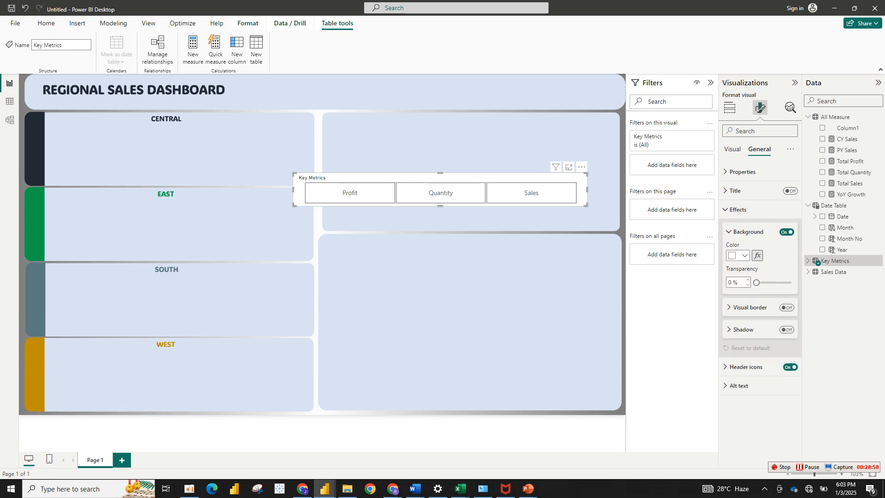
pyautogui.click(787, 231)
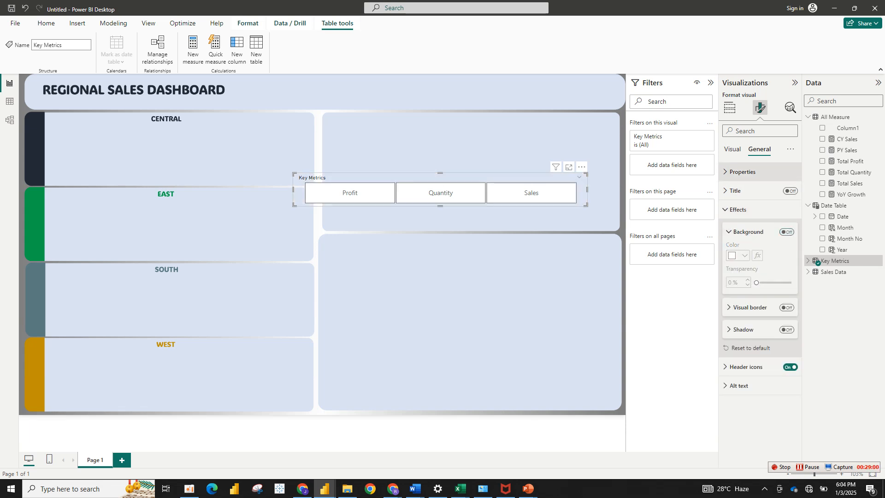
# - Format the Key Metrics slicer's option text as bold, black Cambria at size 14
pyautogui.click(732, 149)
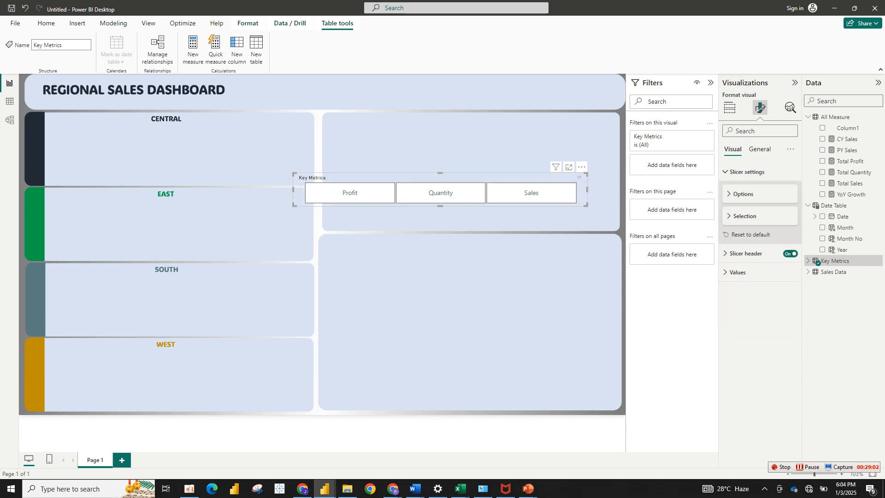
pyautogui.click(737, 272)
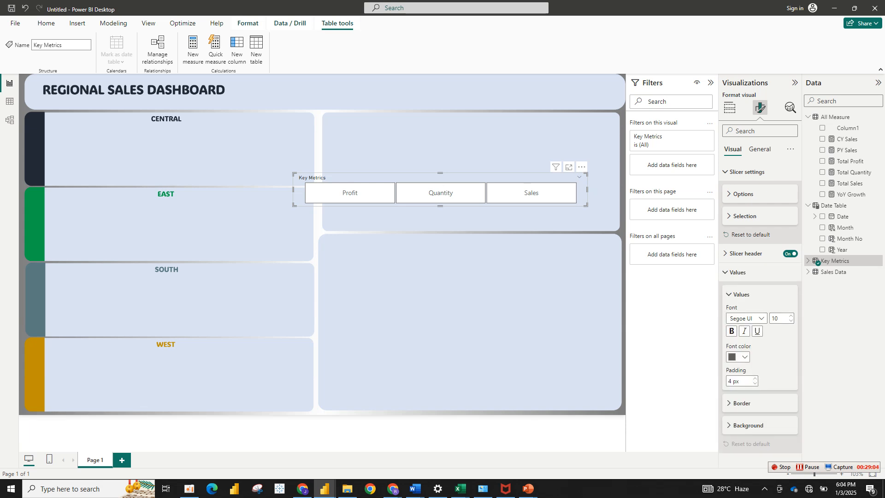
pyautogui.click(737, 357)
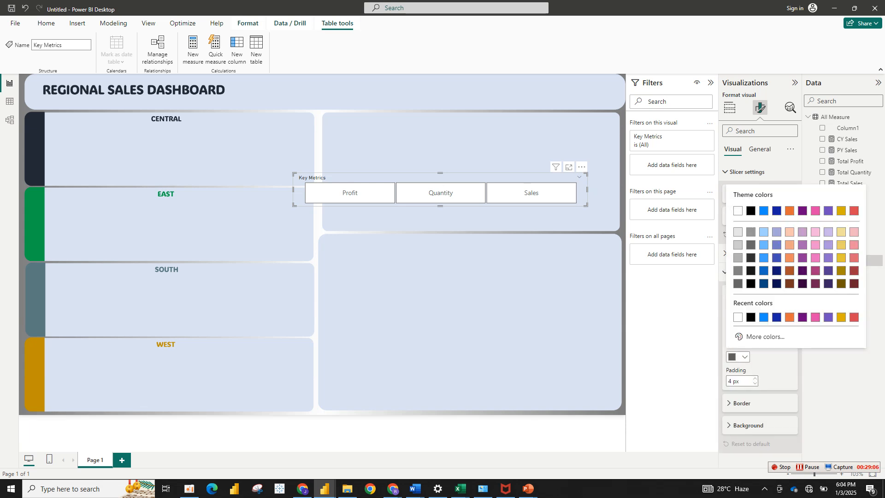
pyautogui.click(751, 317)
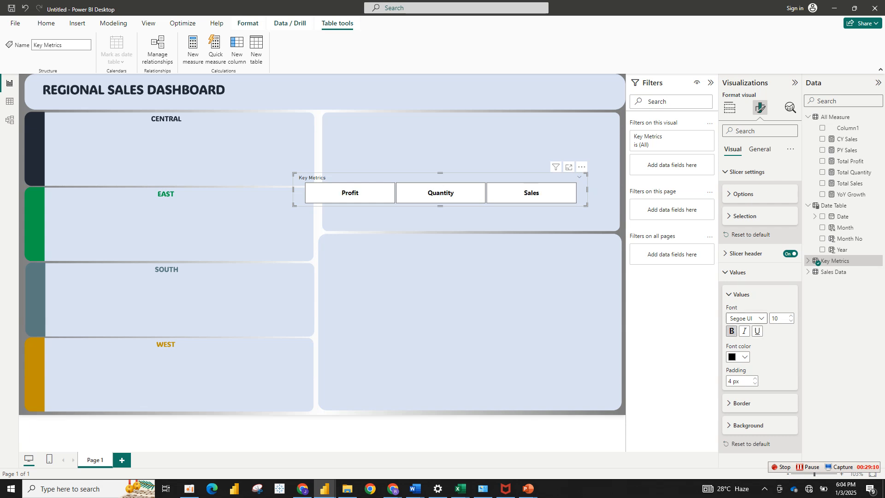
pyautogui.click(760, 318)
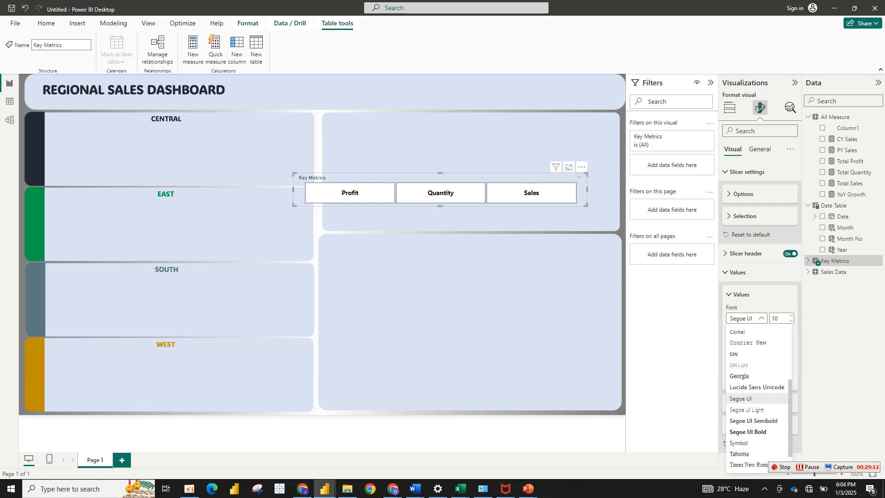
pyautogui.scroll(3, 758, 396)
pyautogui.click(744, 386)
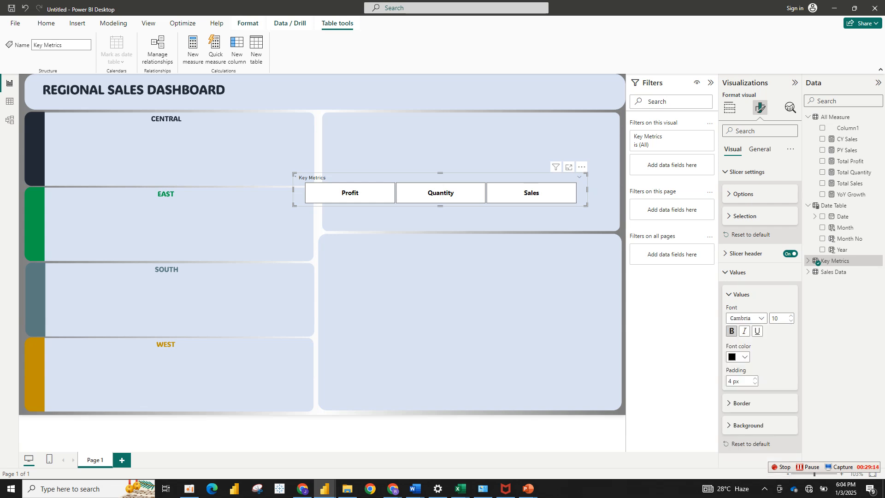
pyautogui.click(791, 316)
pyautogui.click(790, 316)
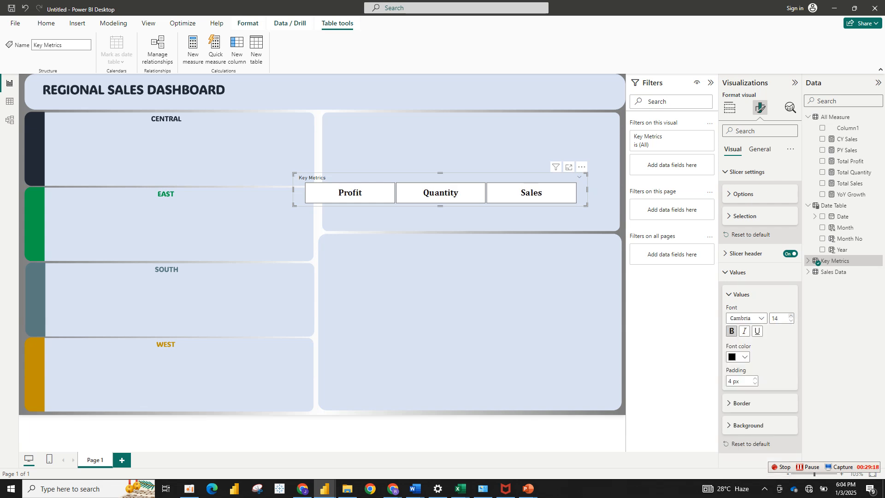
pyautogui.click(737, 294)
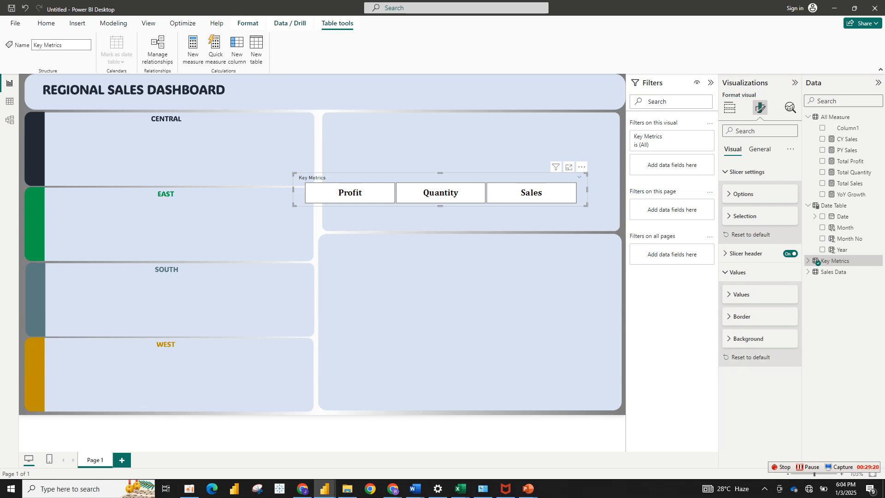
# - Format the Key Metrics slicer's header text as bold, dark blue Cambria at size 17
pyautogui.click(737, 272)
pyautogui.click(746, 253)
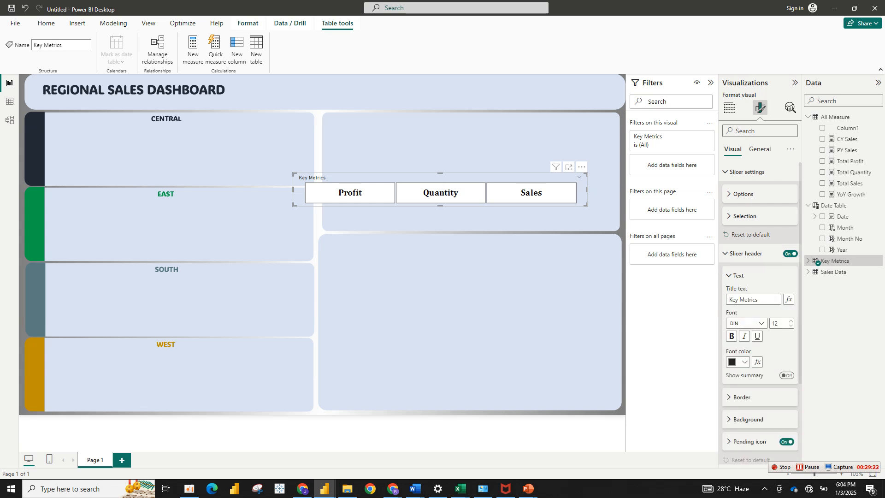
pyautogui.click(739, 362)
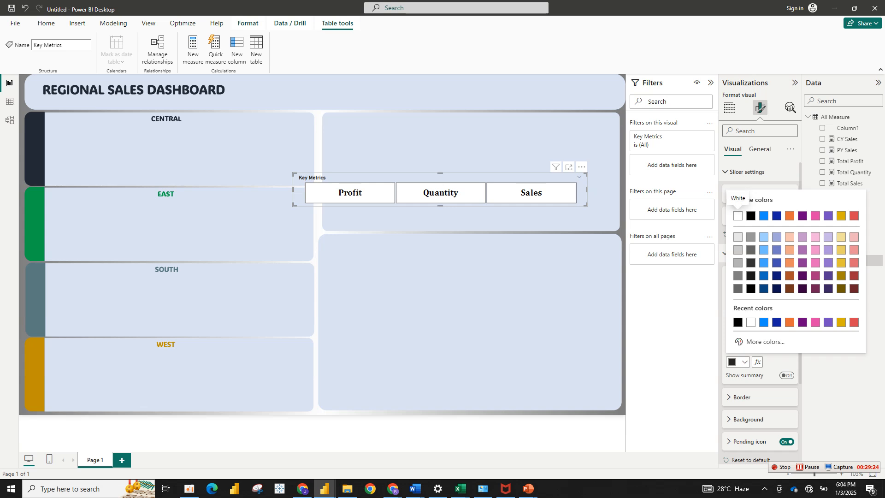
pyautogui.click(776, 322)
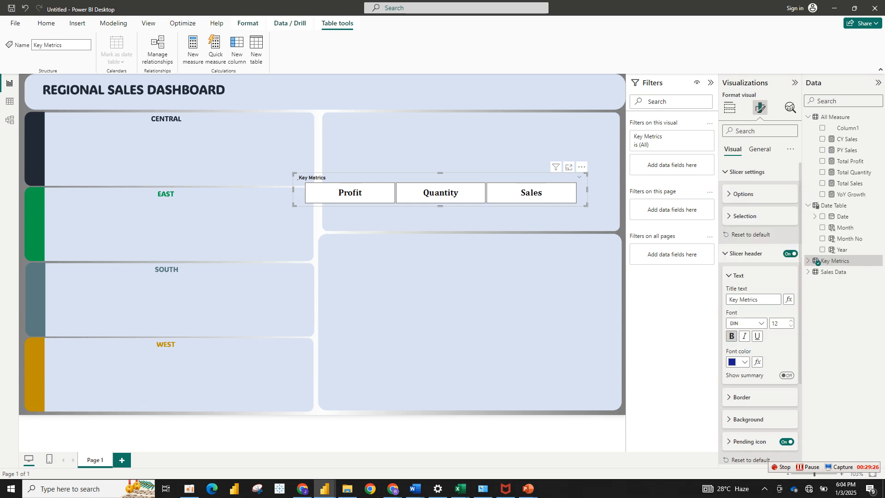
pyautogui.click(745, 323)
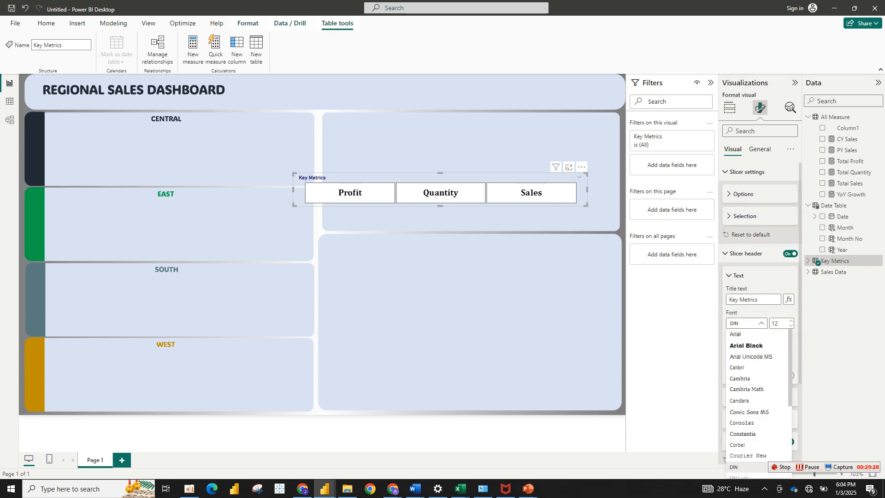
pyautogui.click(739, 379)
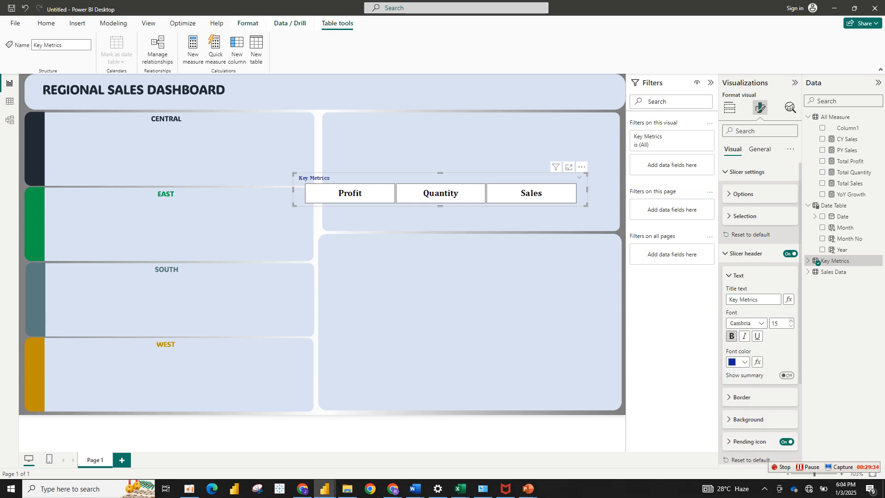
pyautogui.click(791, 321)
# - Shrink the Key Metrics slicer, fit it into the banner beside the REGIONAL SALES DASHBOARD title, and select Sales
pyautogui.moveTo(587, 189); pyautogui.dragTo(487, 203)
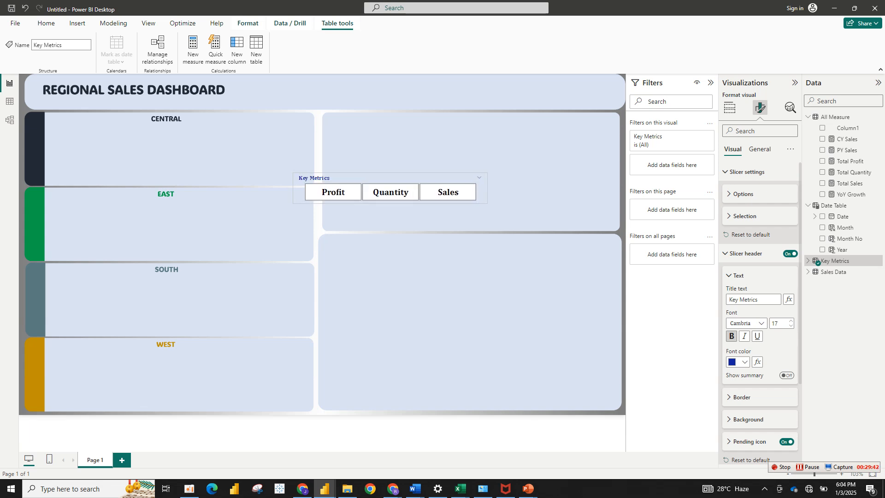
pyautogui.moveTo(350, 177); pyautogui.dragTo(293, 82)
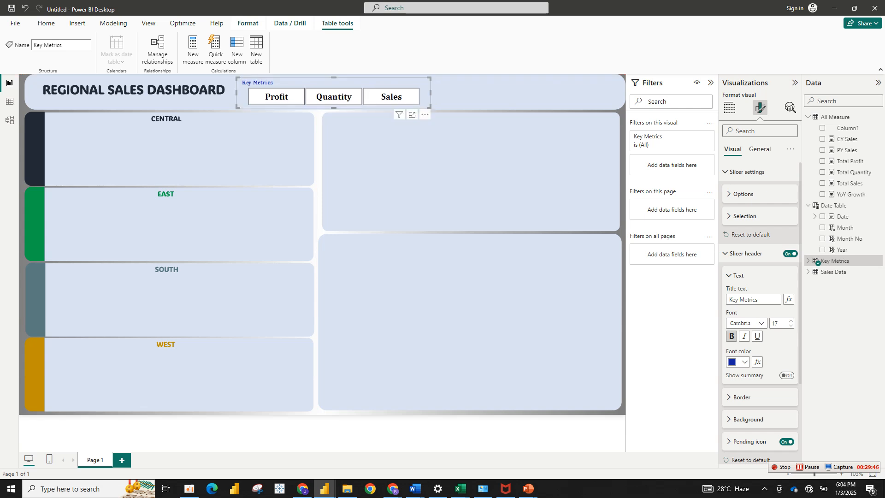
pyautogui.moveTo(324, 488)
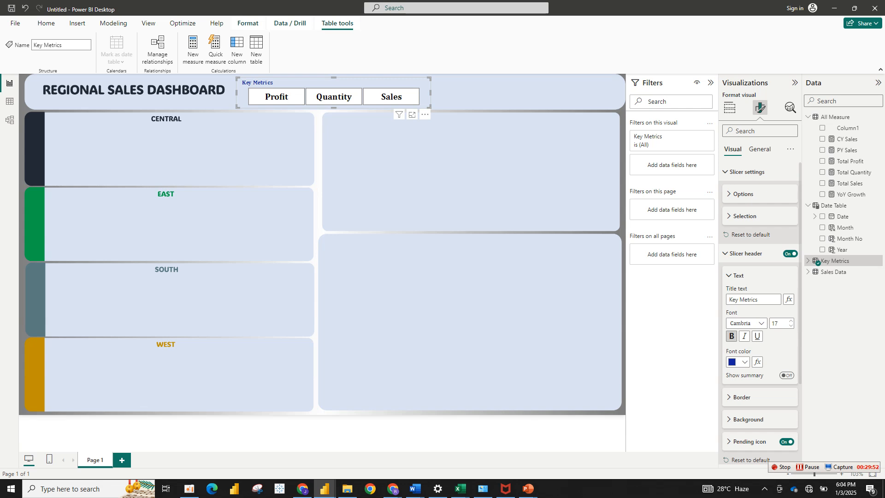
pyautogui.scroll(-3, 761, 314)
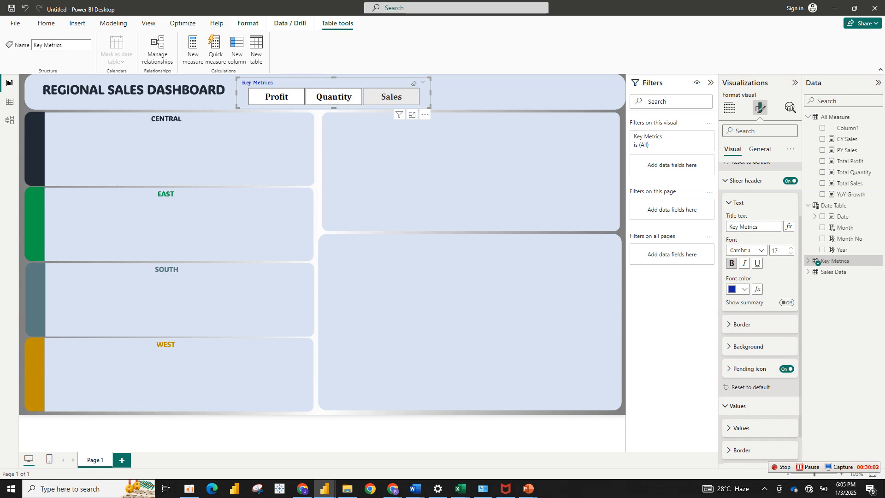
pyautogui.press('Escape')
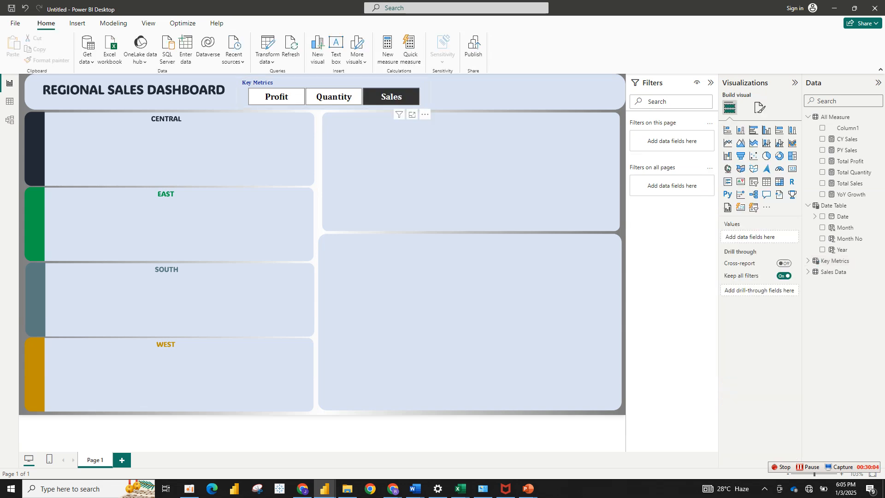
pyautogui.click(276, 83)
pyautogui.moveTo(277, 83)
pyautogui.mouseDown()
pyautogui.moveTo(357, 163)
pyautogui.moveTo(324, 142)
pyautogui.moveTo(272, 76)
pyautogui.mouseUp()
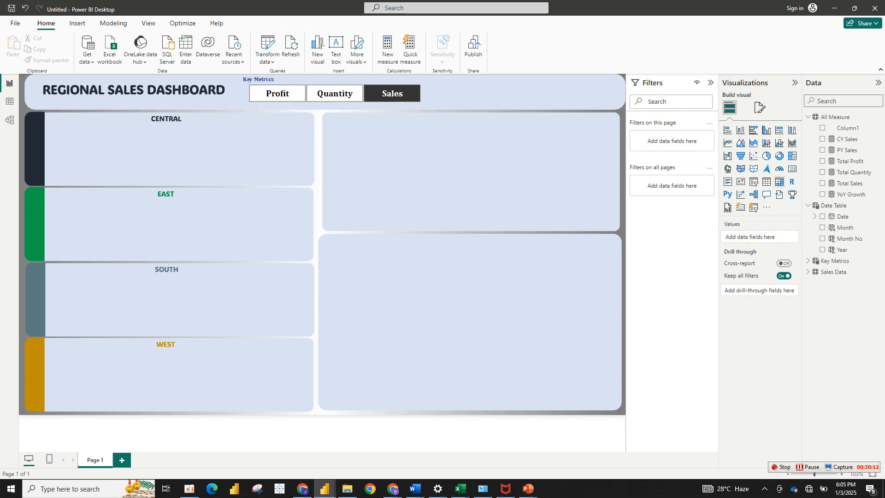
# - Check the finished sales report, return to the Untitled report, and insert a wide, short Card (new) visual over the two empty large panels
pyautogui.moveTo(324, 488)
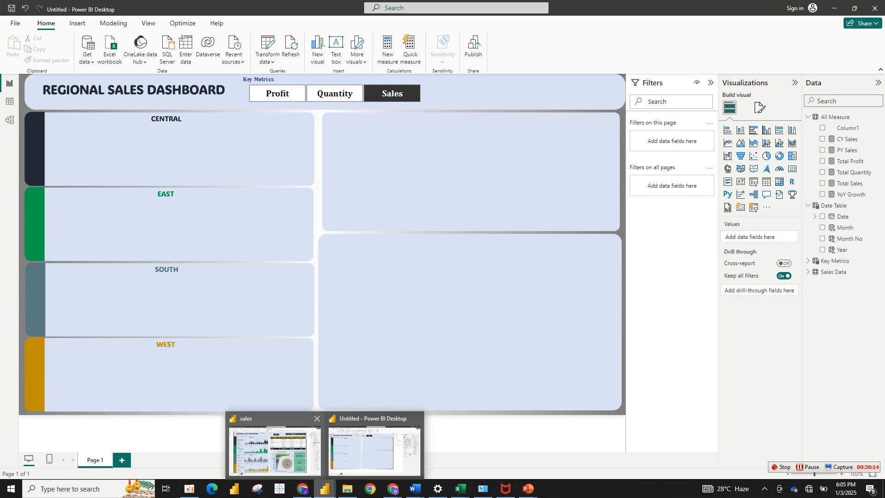
pyautogui.click(275, 449)
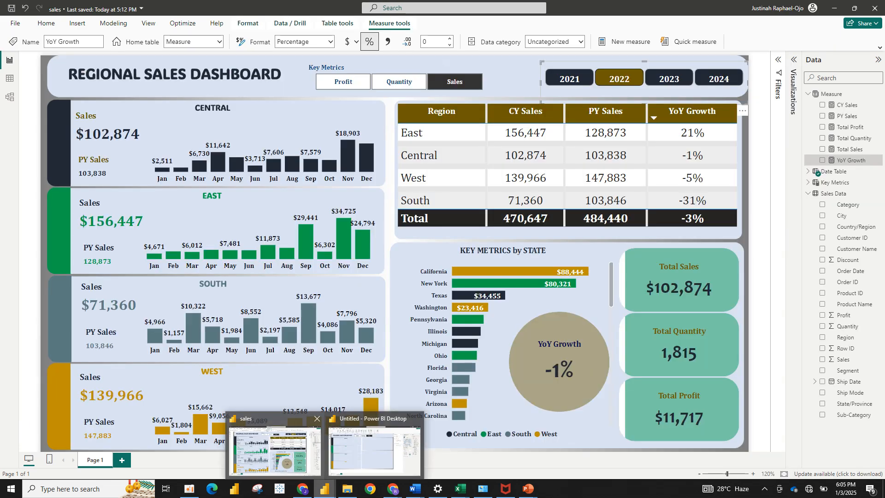
pyautogui.click(375, 449)
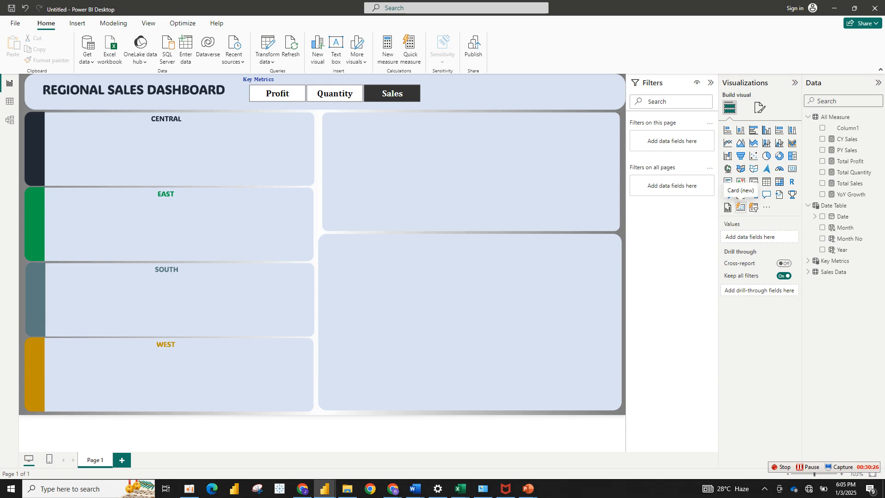
pyautogui.click(740, 207)
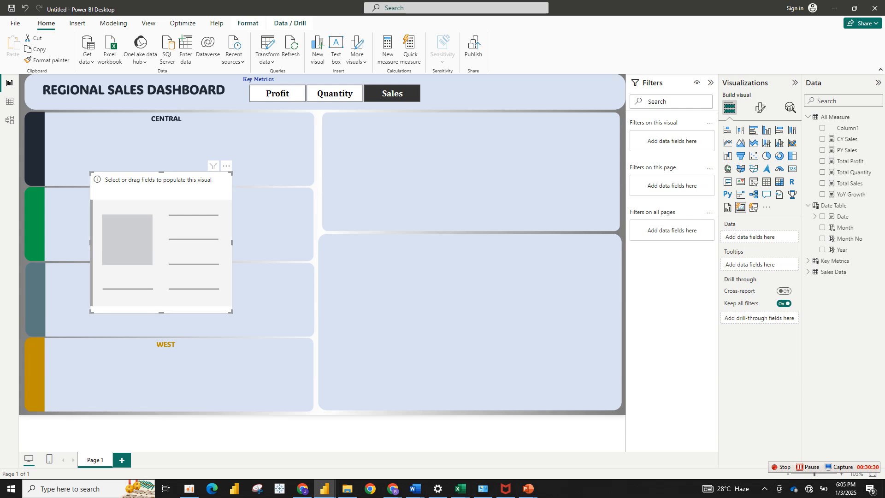
pyautogui.moveTo(231, 312); pyautogui.dragTo(280, 247)
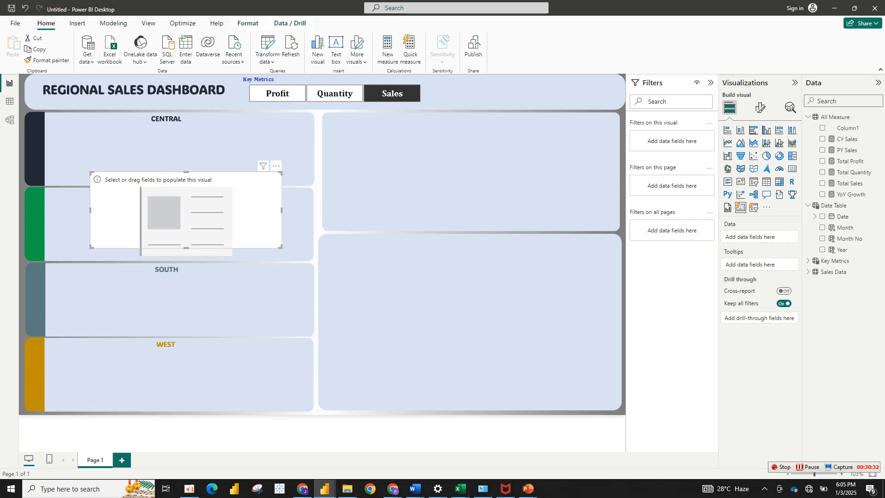
pyautogui.moveTo(186, 210); pyautogui.dragTo(425, 224)
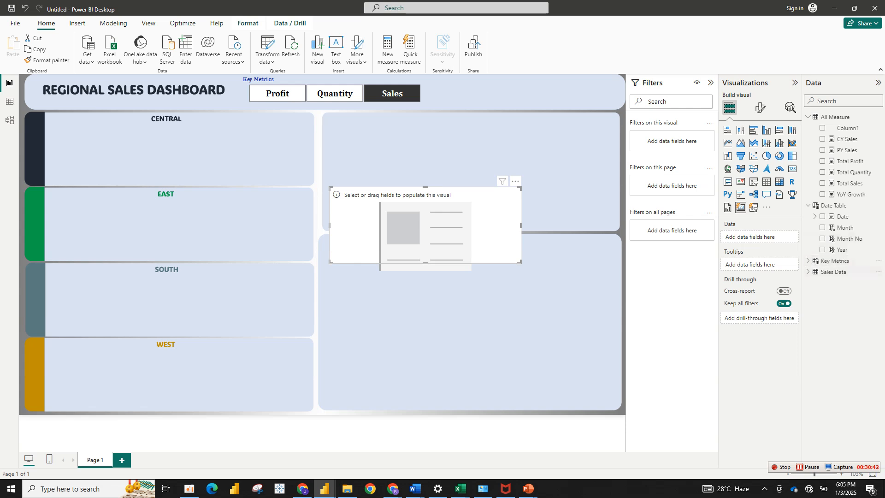
# - Populate the new card with the Key Metrics field from the Key Metrics table
pyautogui.click(835, 260)
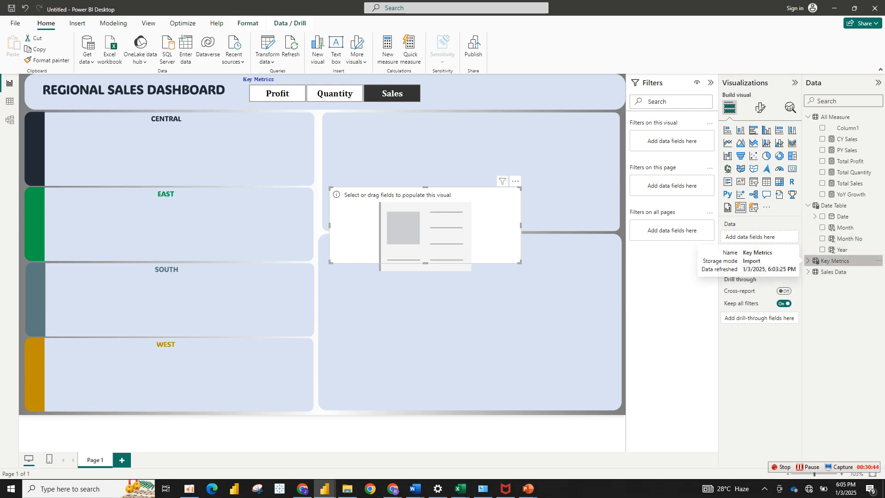
pyautogui.click(807, 261)
pyautogui.click(822, 272)
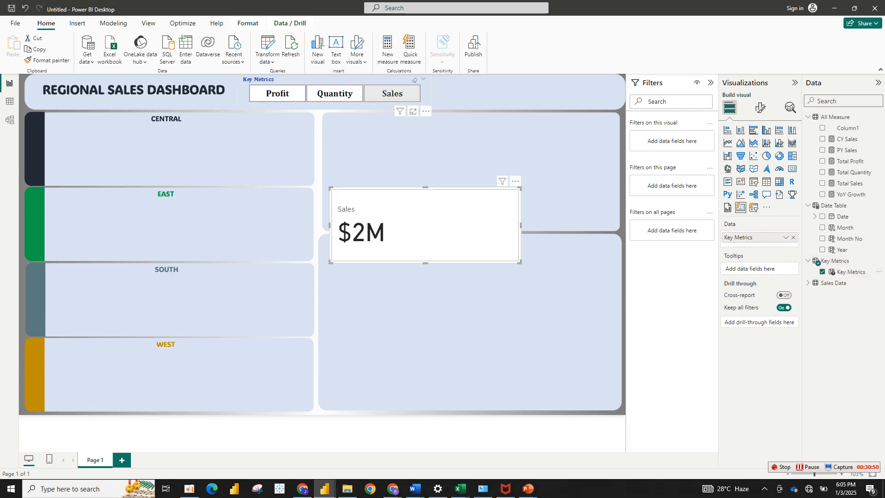
# - Test the card against the slicer's Quantity and Profit choices, ending with Sales selected
pyautogui.click(397, 98)
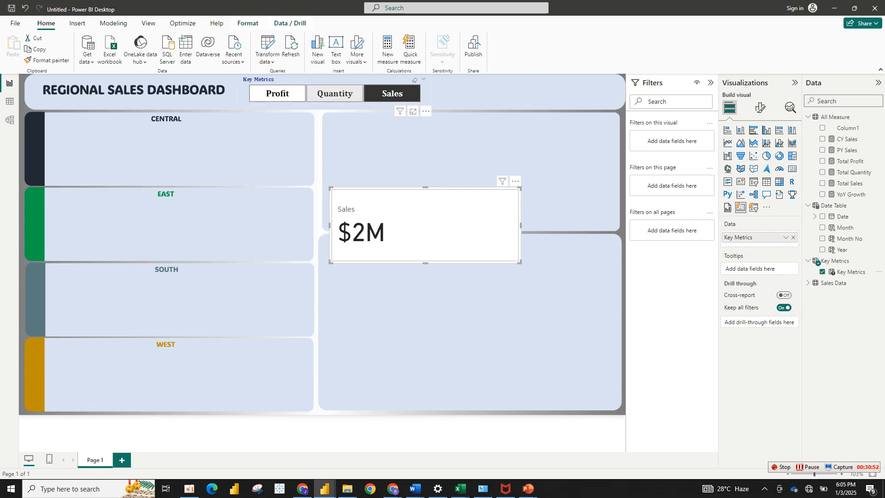
pyautogui.click(396, 99)
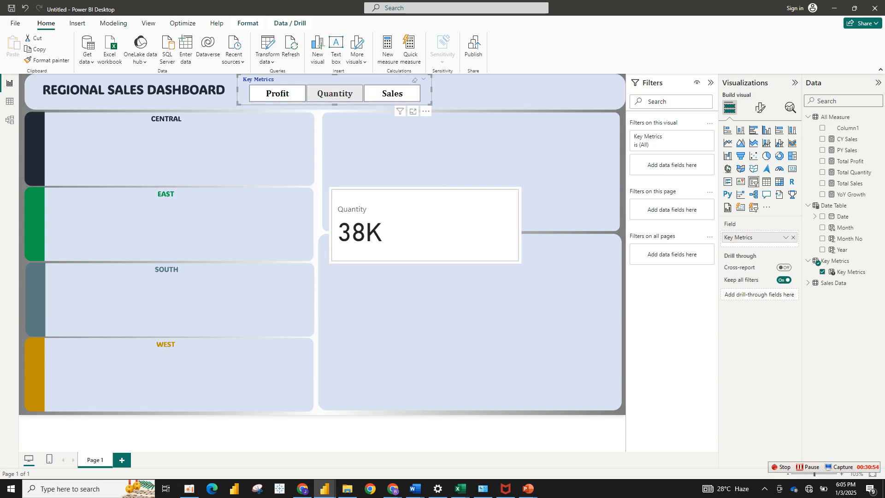
pyautogui.click(335, 94)
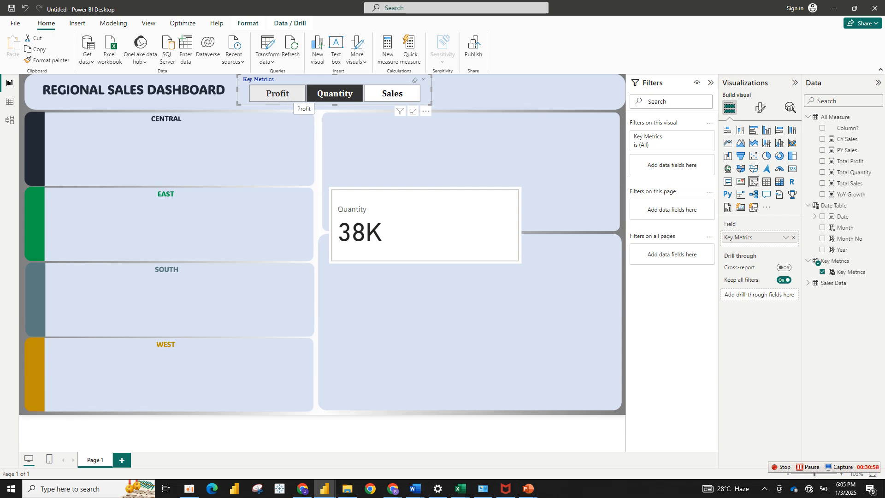
pyautogui.click(295, 98)
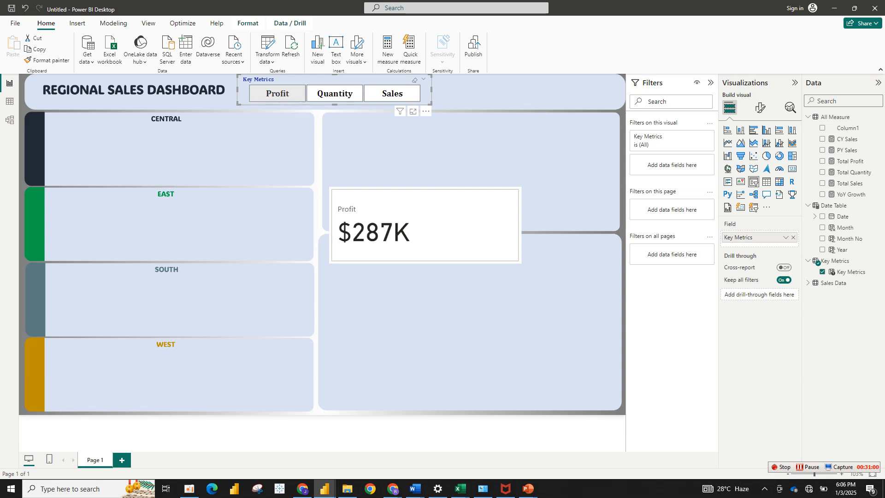
pyautogui.click(392, 93)
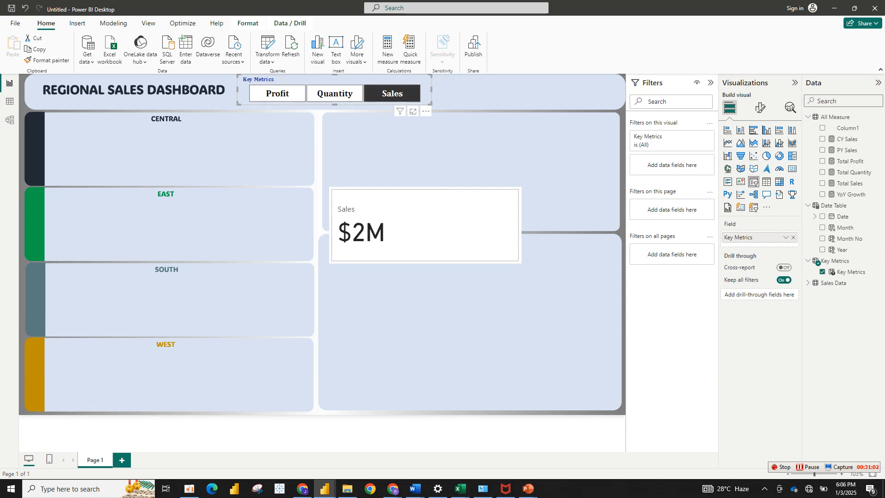
# - Move the Sales card across the boundary of the two large panels and turn off its card fill
pyautogui.moveTo(426, 225); pyautogui.dragTo(486, 244)
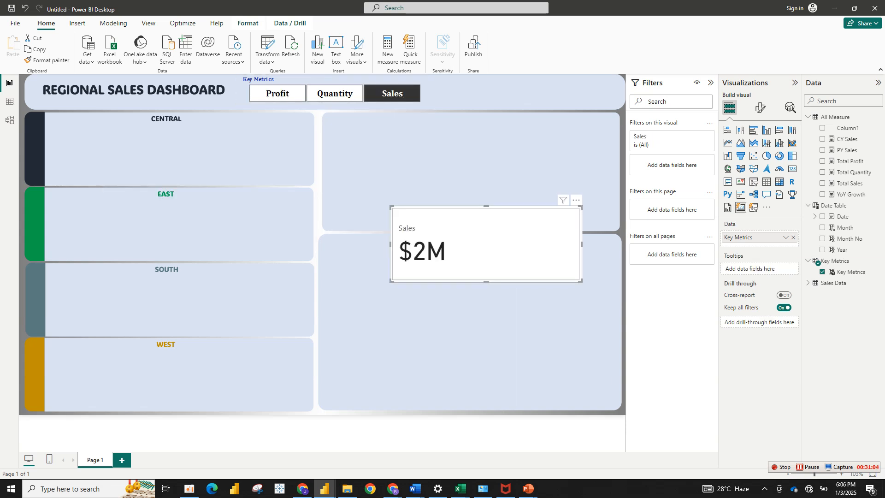
pyautogui.click(760, 107)
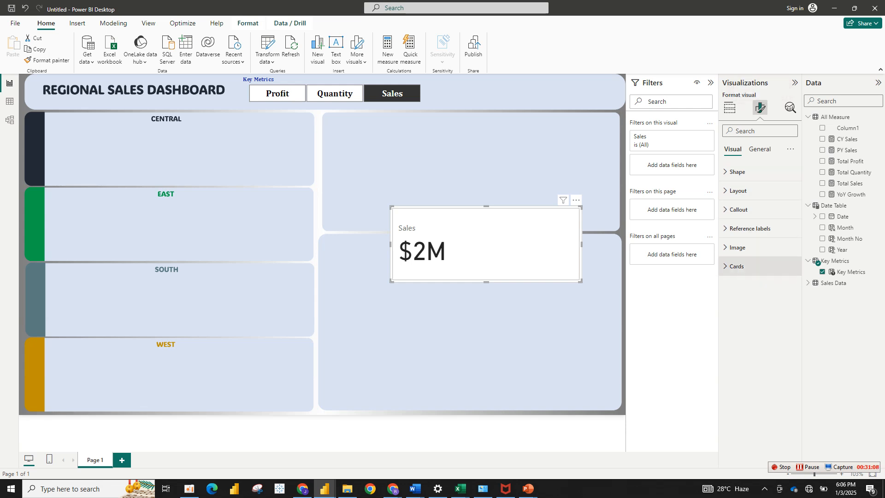
pyautogui.click(736, 265)
pyautogui.click(787, 381)
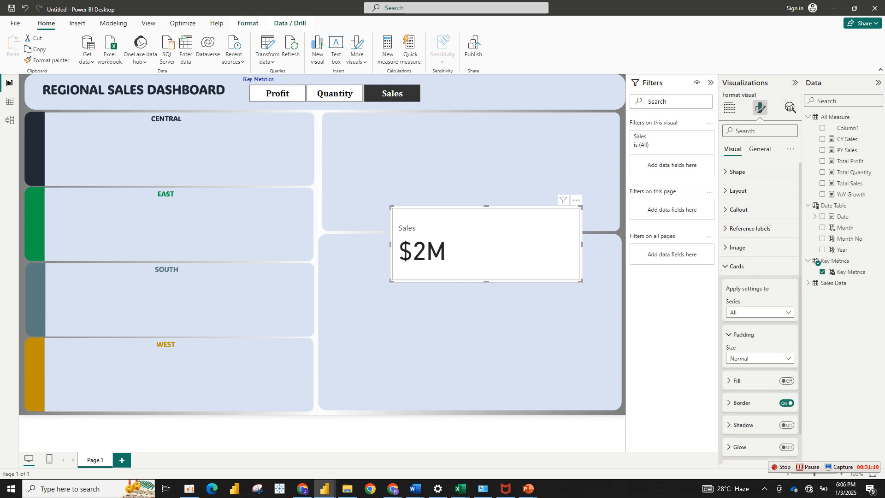
# - Turn off the Sales card's border and its visual background
pyautogui.click(786, 403)
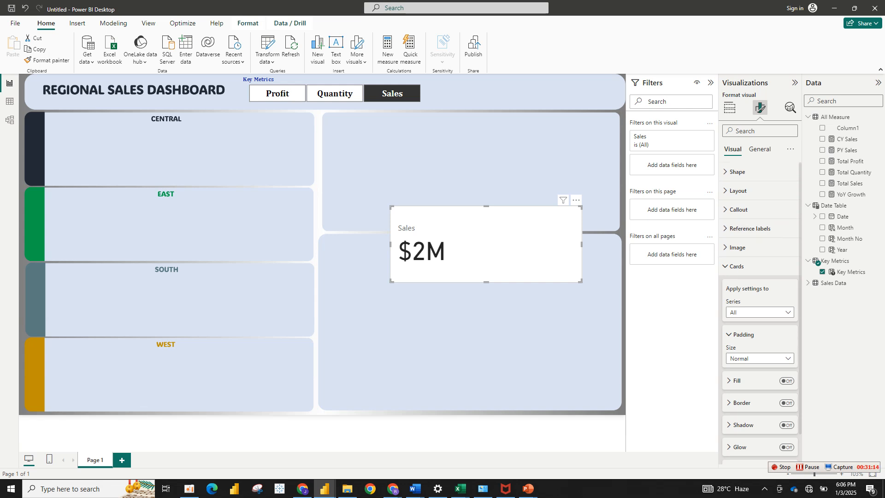
pyautogui.click(759, 148)
pyautogui.click(737, 209)
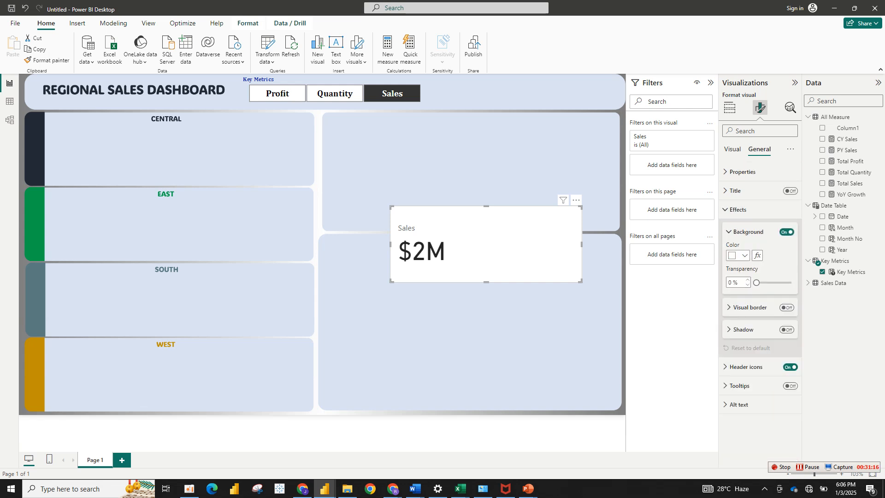
pyautogui.click(787, 232)
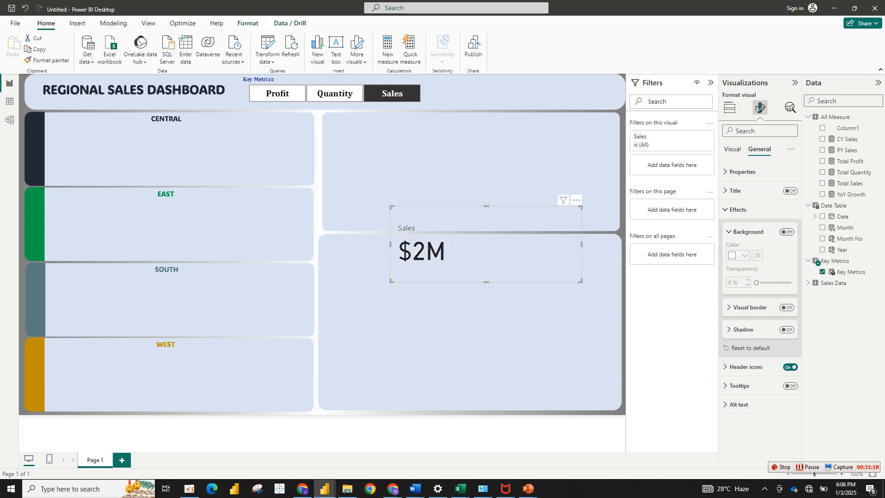
# - Set the Sales card's callout value font to bold Cambria
pyautogui.click(732, 149)
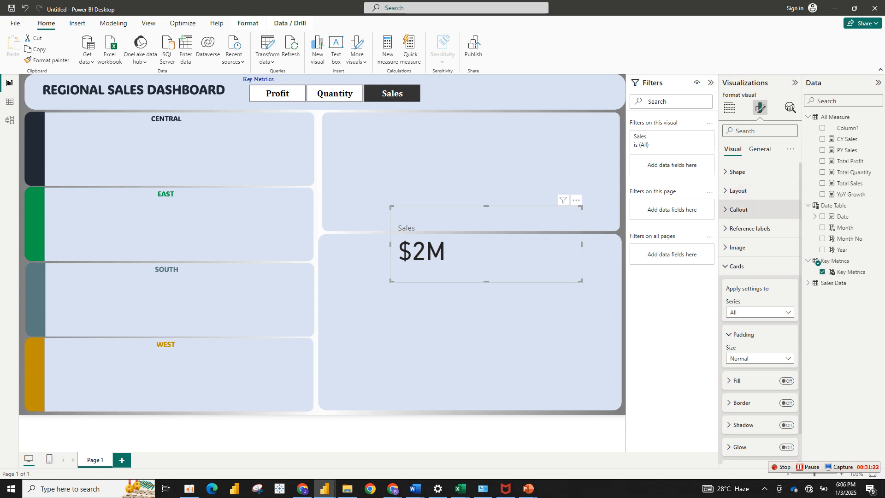
pyautogui.click(736, 266)
pyautogui.click(738, 209)
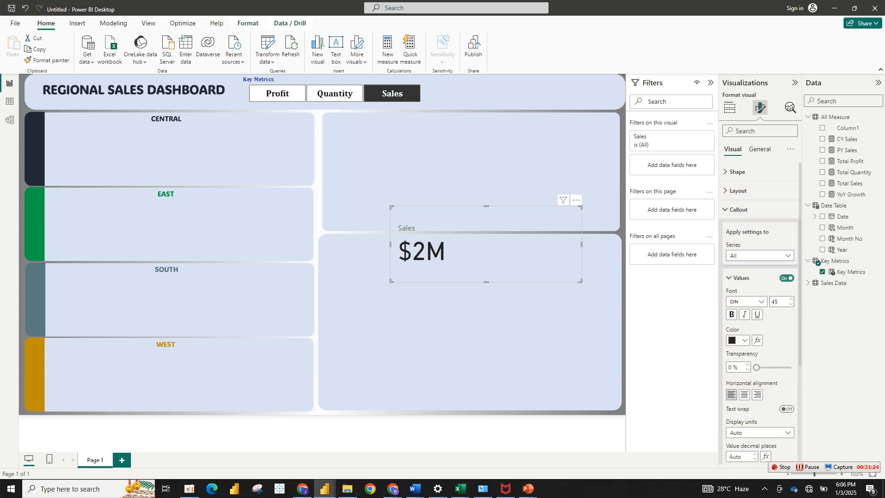
pyautogui.click(746, 301)
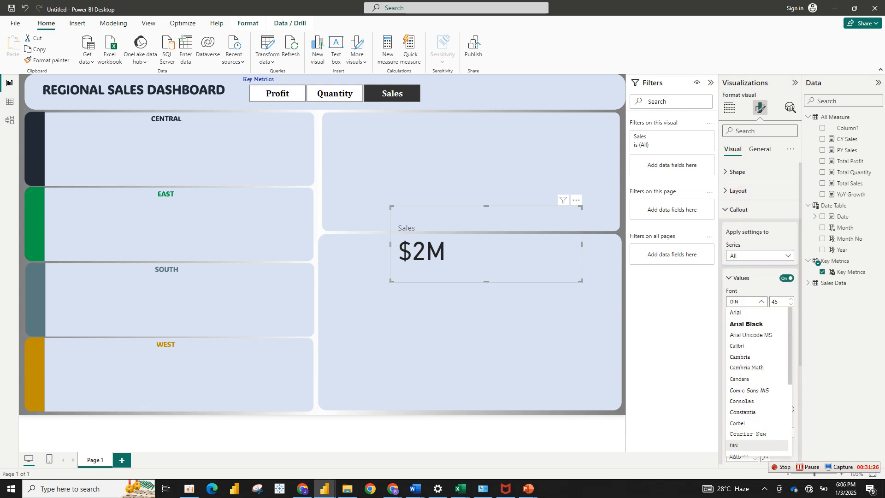
pyautogui.click(747, 357)
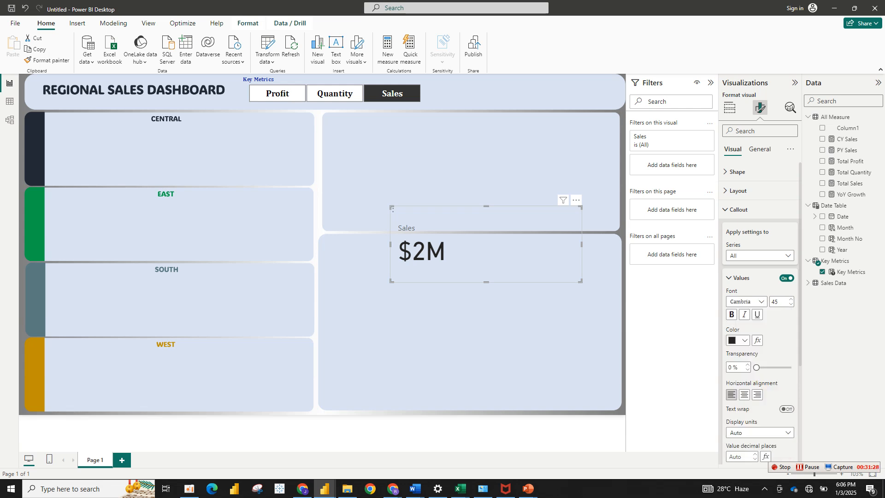
pyautogui.click(731, 314)
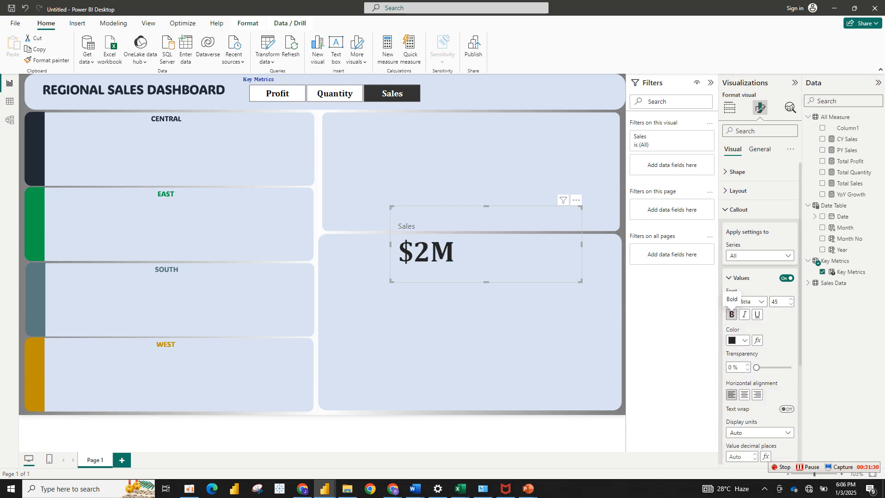
# - Switch to the finished sales report and copy the hex color #222A35 from the Central Sales card's callout value
pyautogui.click(740, 340)
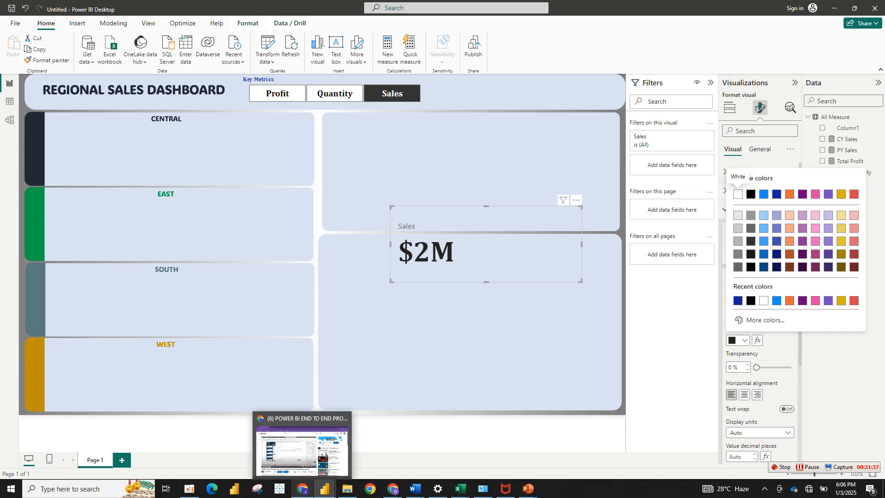
pyautogui.click(373, 442)
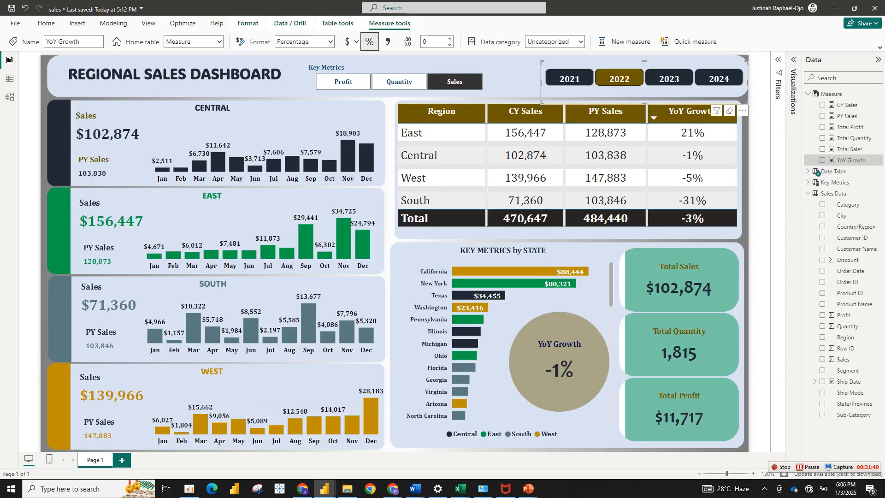
pyautogui.click(108, 124)
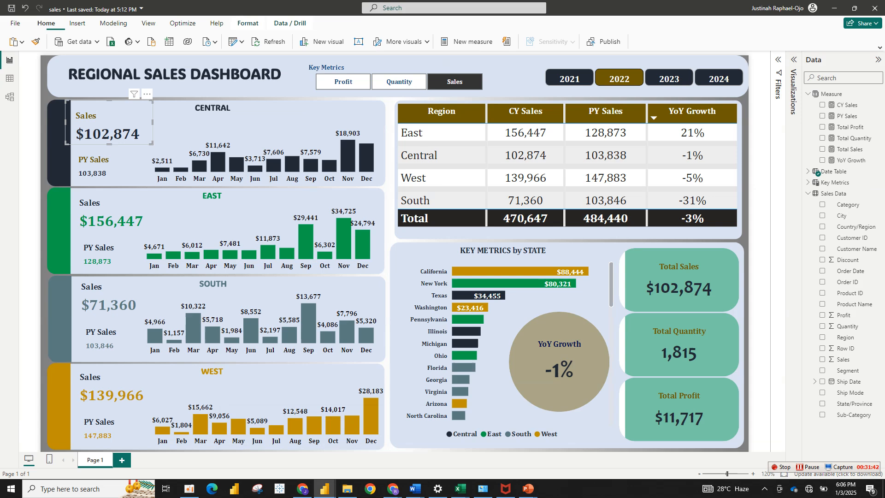
pyautogui.click(793, 60)
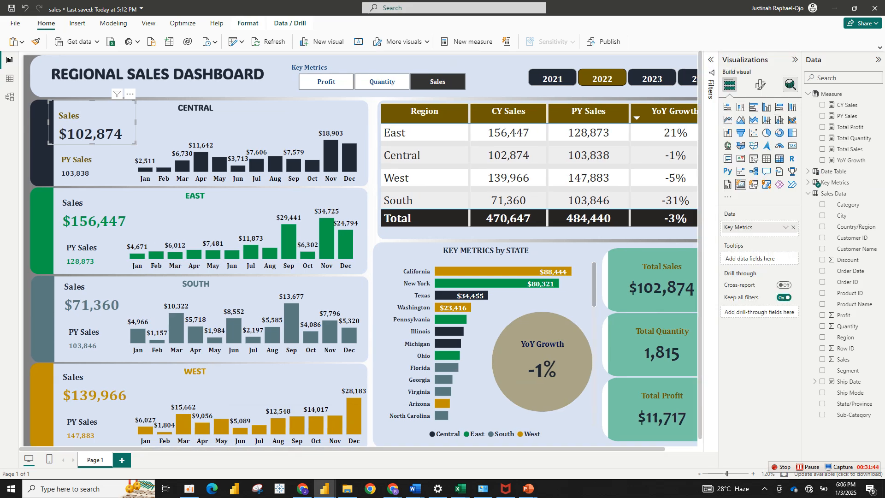
pyautogui.click(761, 84)
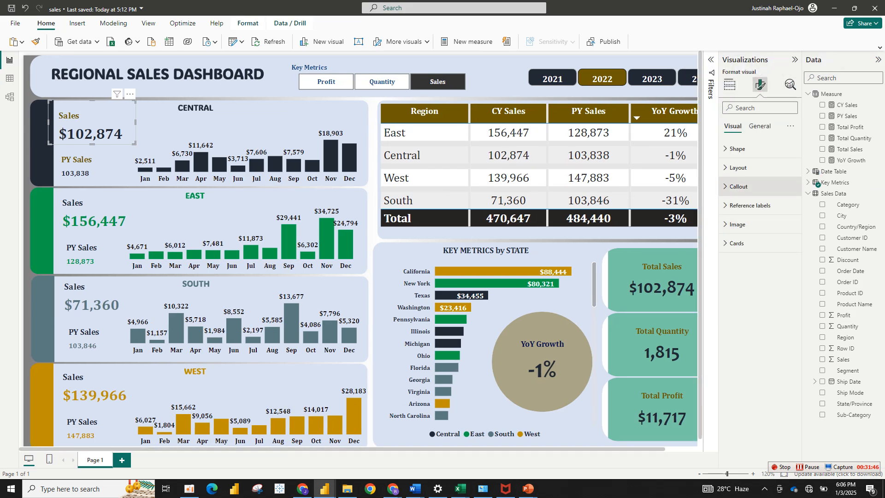
pyautogui.click(738, 186)
pyautogui.click(738, 317)
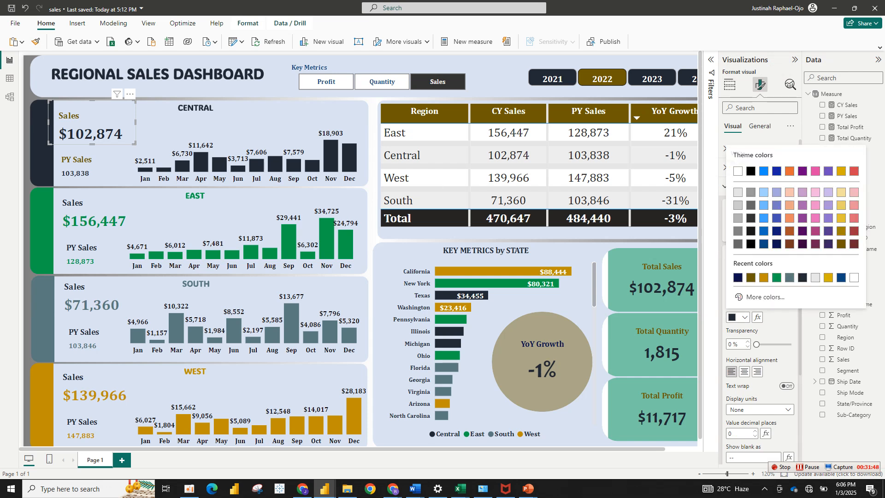
pyautogui.click(746, 296)
pyautogui.hotkey('ctrl', 'c')
pyautogui.moveTo(785, 265); pyautogui.dragTo(807, 265)
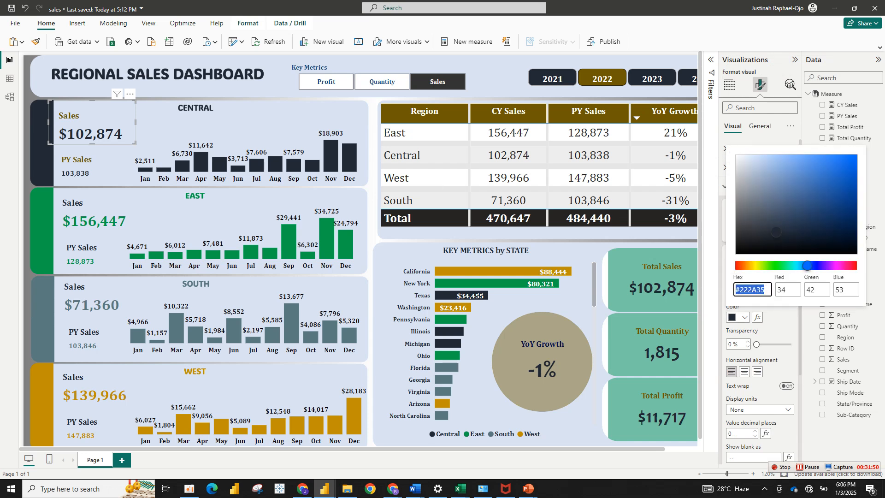
pyautogui.click(754, 290)
# - Return to the Untitled report and set the Sales card's callout value color to #222A35
pyautogui.click(324, 488)
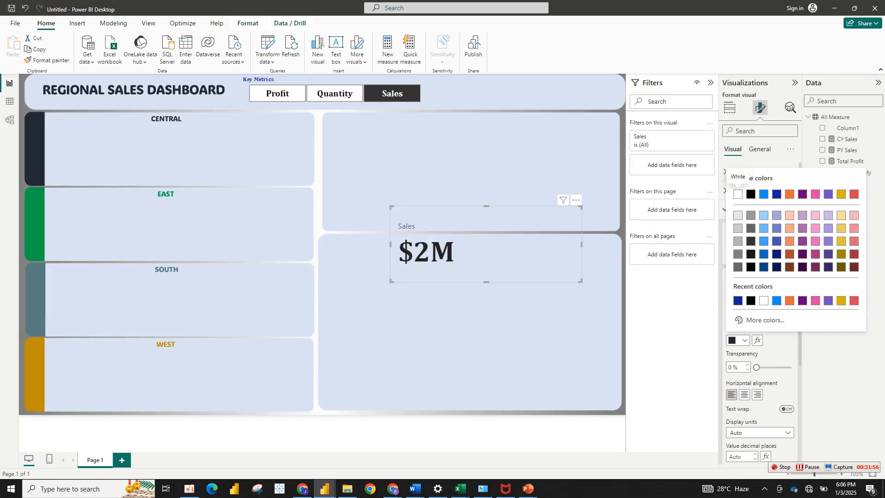
pyautogui.click(765, 320)
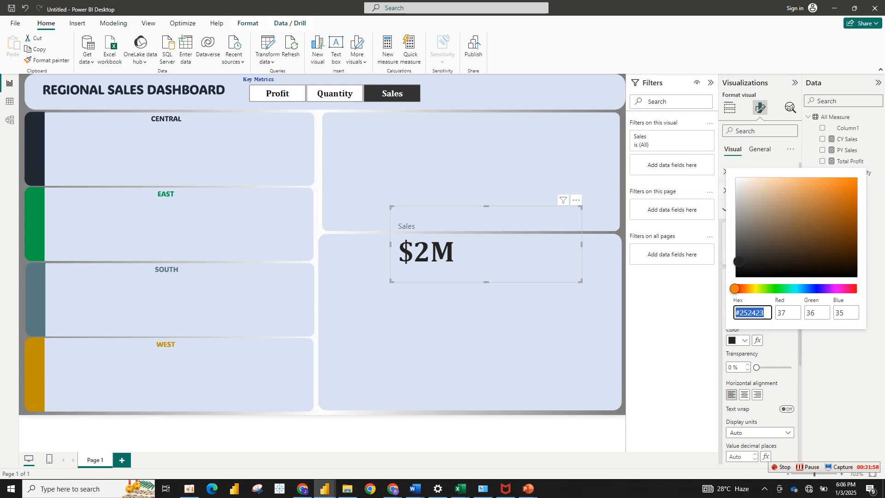
pyautogui.hotkey('ctrl', 'v')
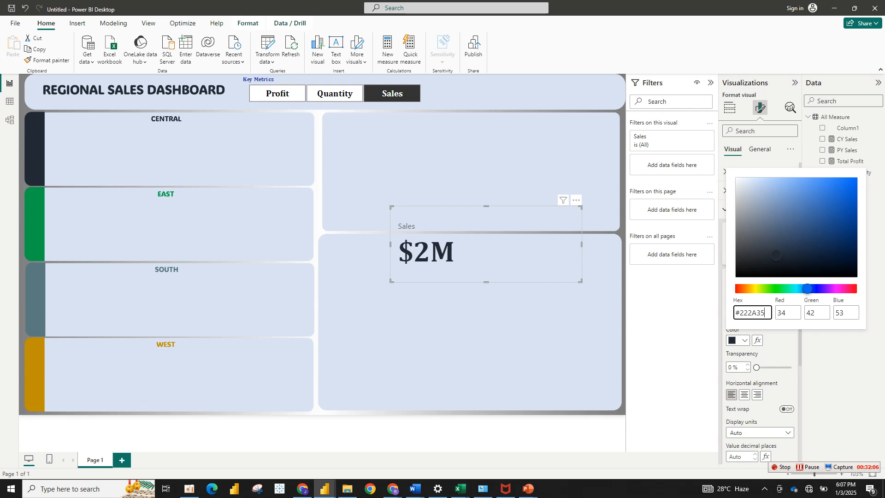
pyautogui.press('Return')
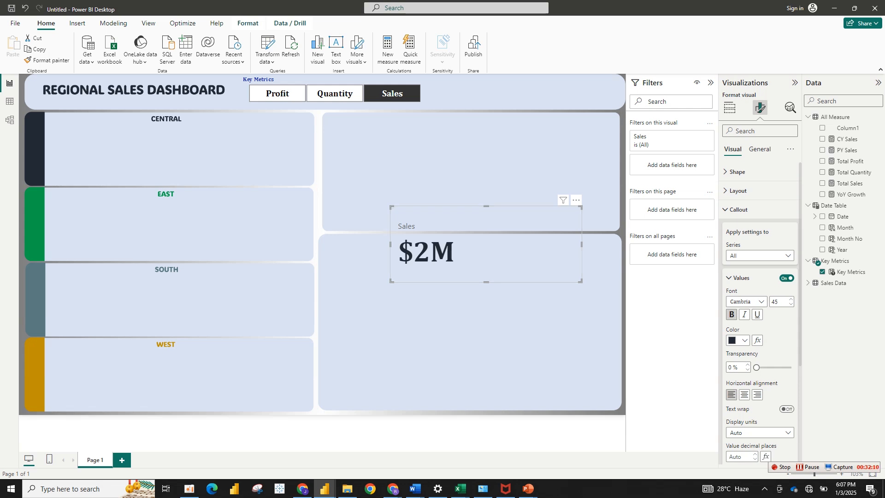
# - Set the callout value's display units to None and make the Sales card slightly narrower and shorter
pyautogui.scroll(-4, 760, 314)
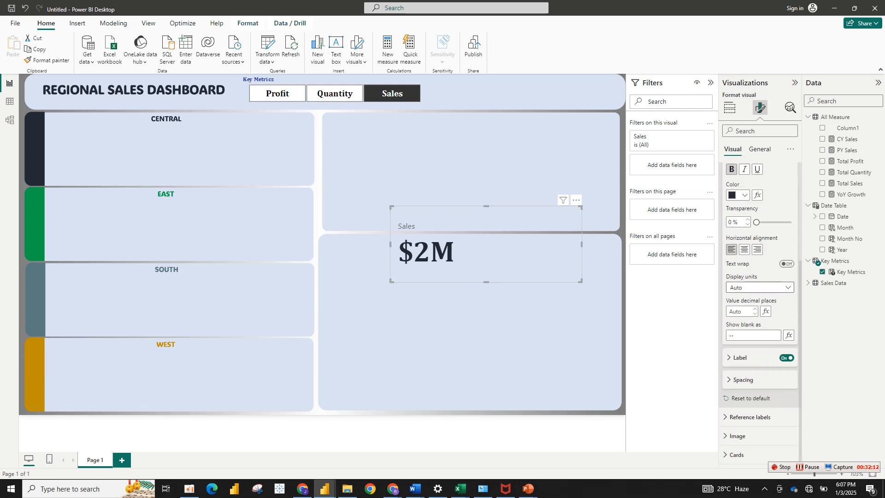
pyautogui.click(759, 287)
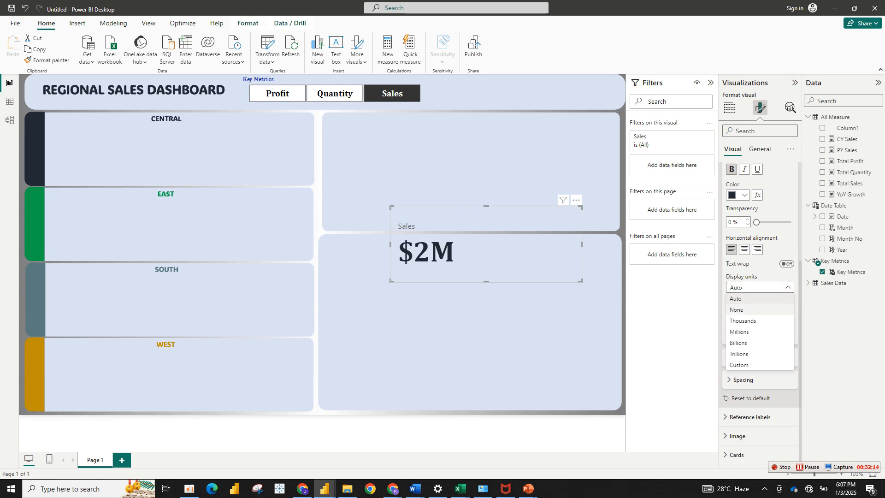
pyautogui.click(736, 309)
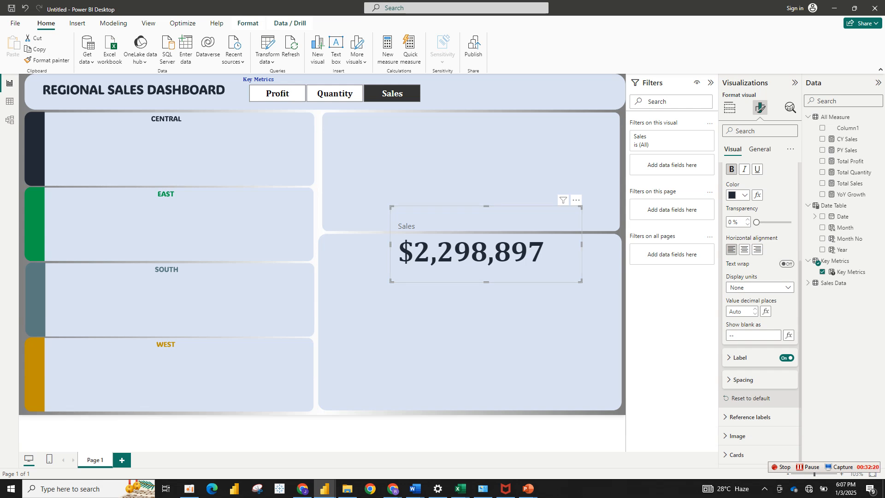
pyautogui.hotkey('ctrl', 'z')
pyautogui.hotkey('ctrl', 'z')
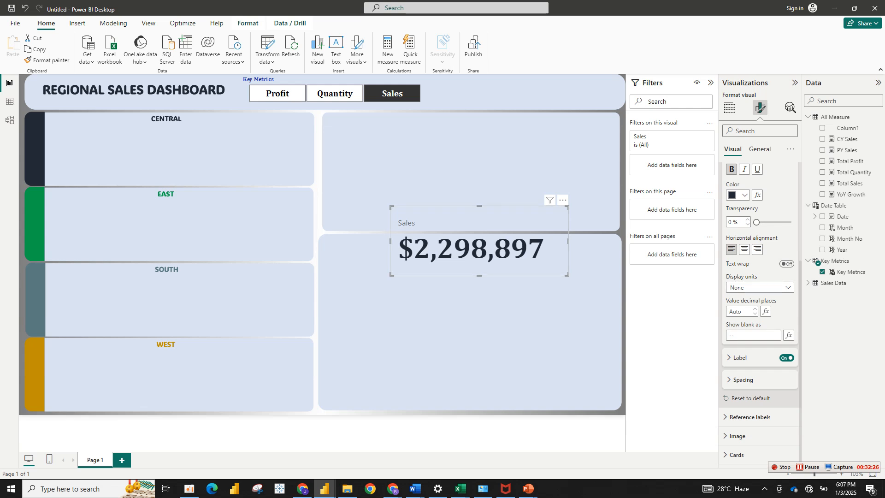
# - Recolor the Sales card's callout label with the recently used dark color #222A35
pyautogui.click(740, 357)
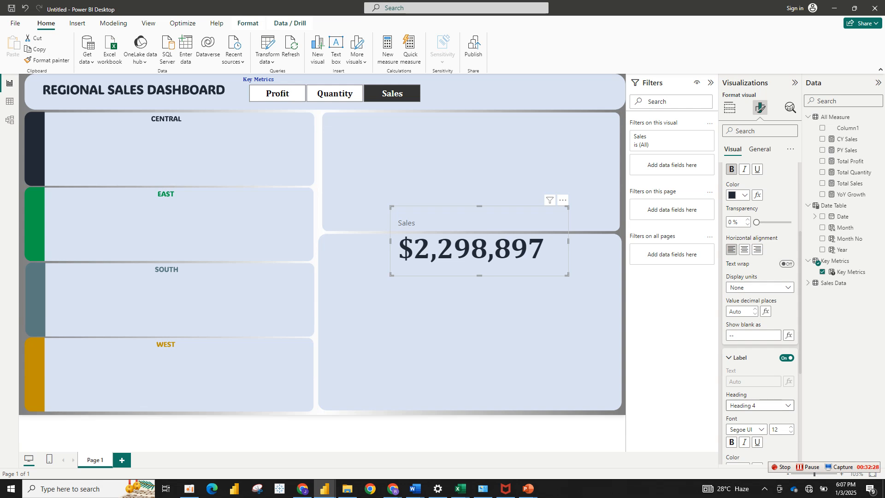
pyautogui.scroll(-3, 760, 313)
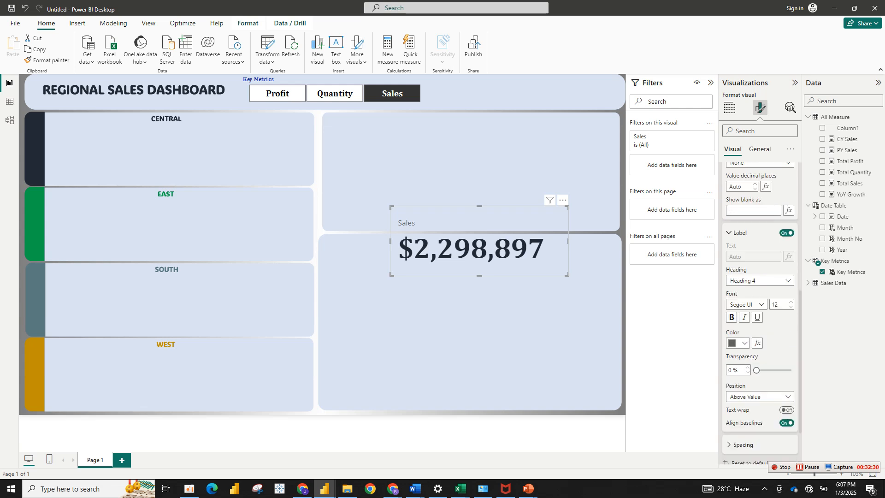
pyautogui.click(740, 342)
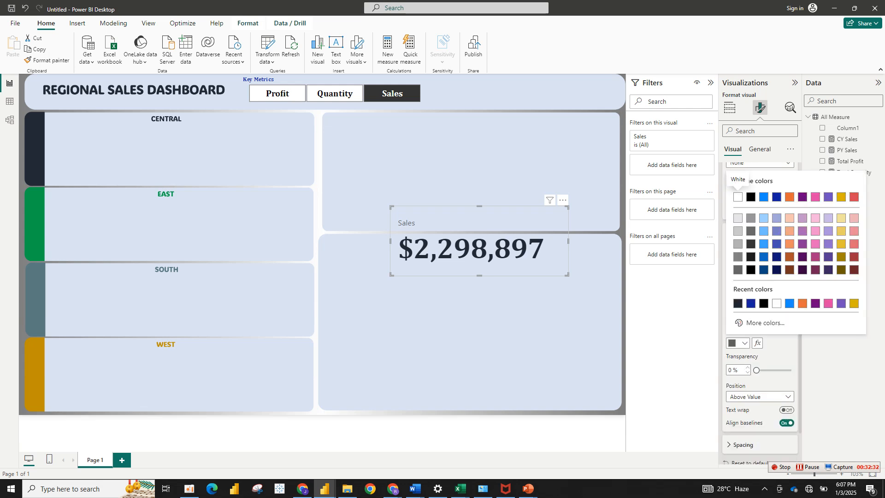
pyautogui.click(738, 303)
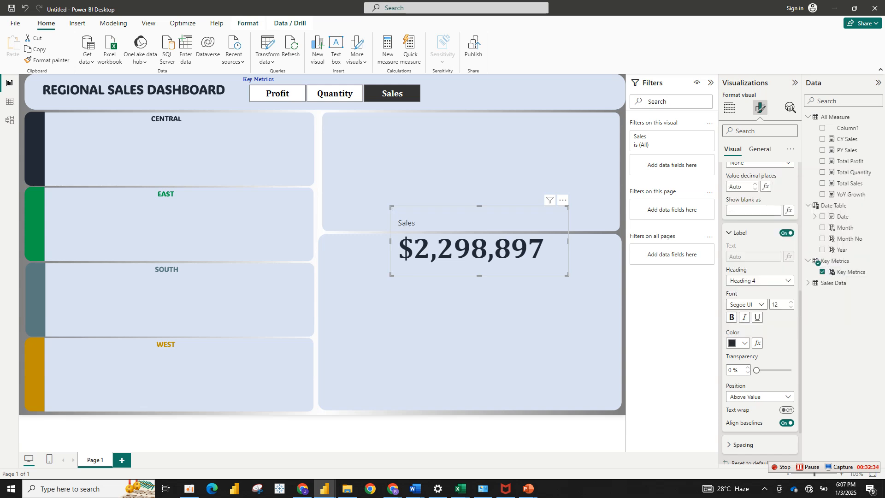
# - Make the Sales card's label bold without italics and change its font to Cambria
pyautogui.click(744, 317)
pyautogui.click(731, 317)
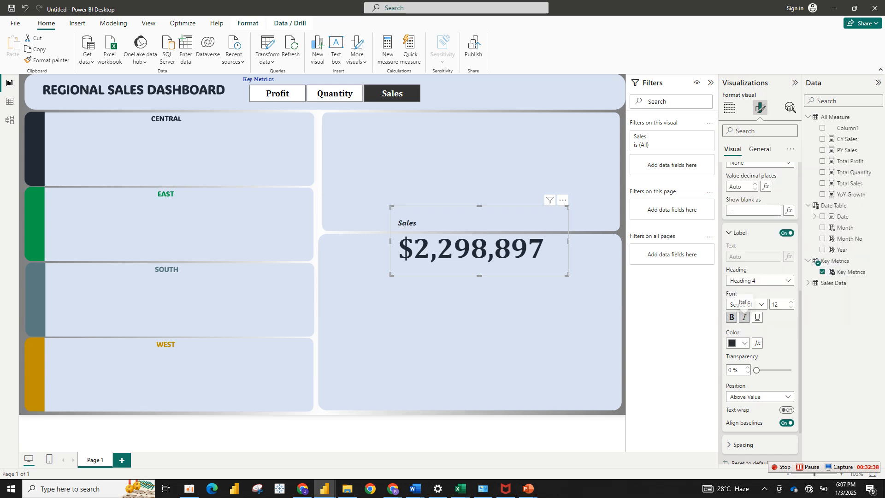
pyautogui.click(744, 317)
pyautogui.click(742, 304)
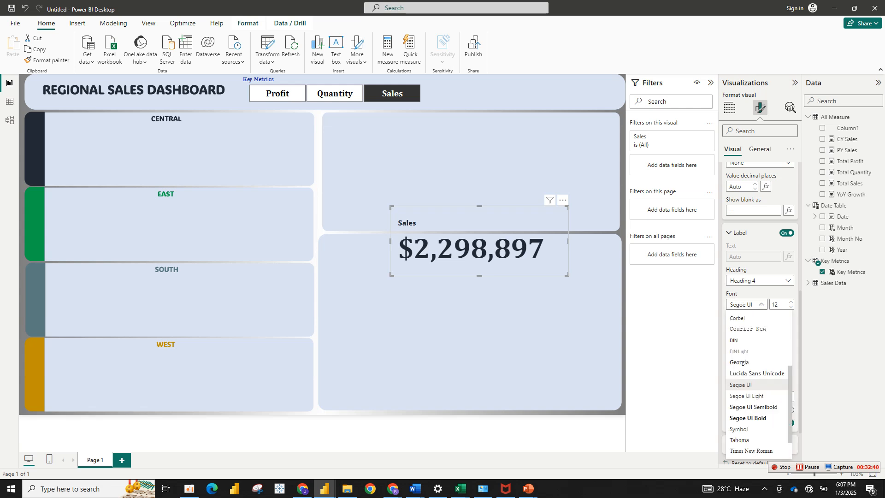
pyautogui.scroll(5, 756, 328)
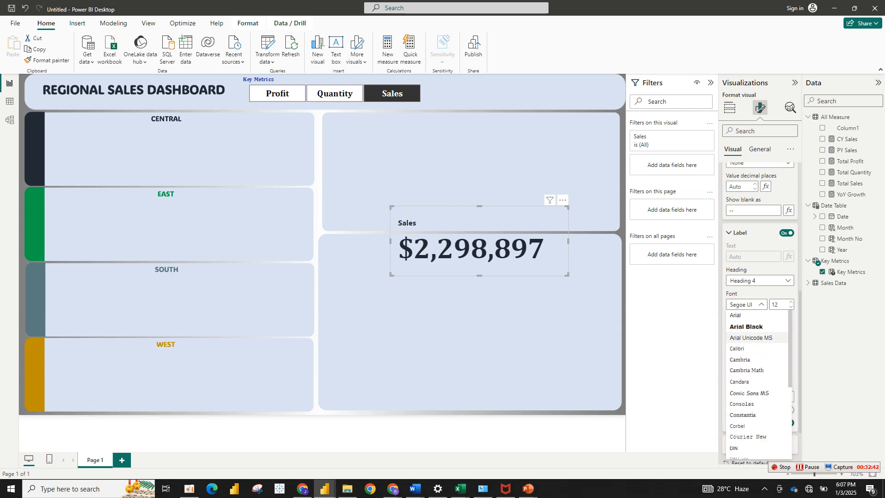
pyautogui.click(744, 359)
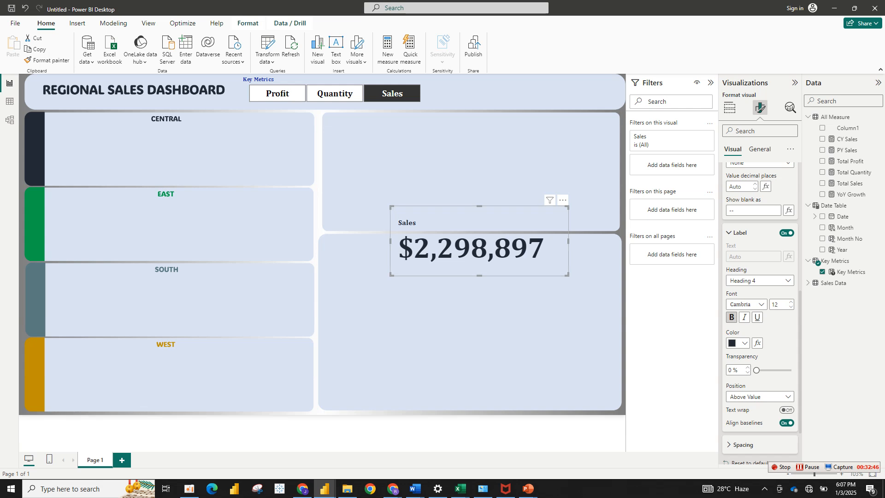
# - Move the Sales card into the Central panel and set its callout value font size to 25
pyautogui.moveTo(480, 240); pyautogui.dragTo(143, 153)
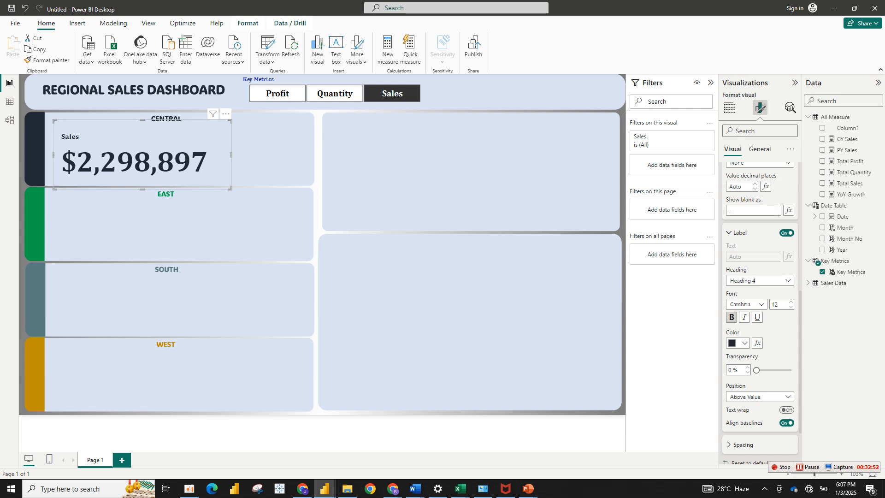
pyautogui.click(738, 232)
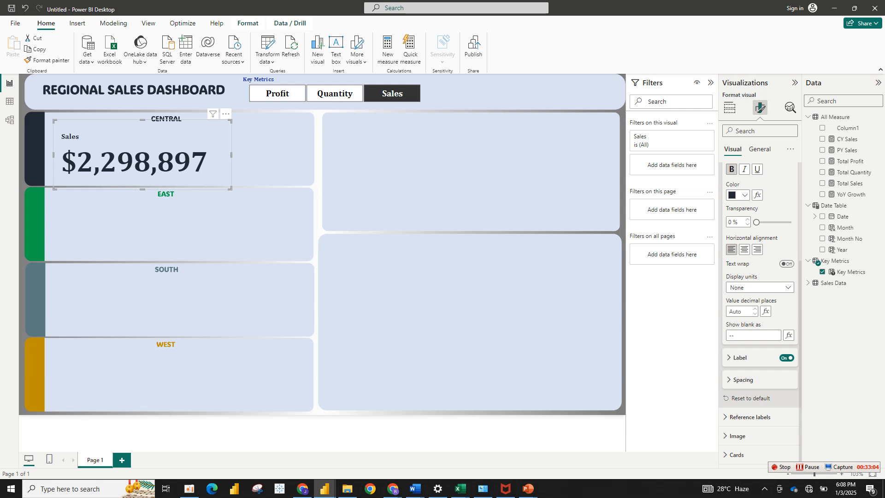
pyautogui.scroll(3, 760, 313)
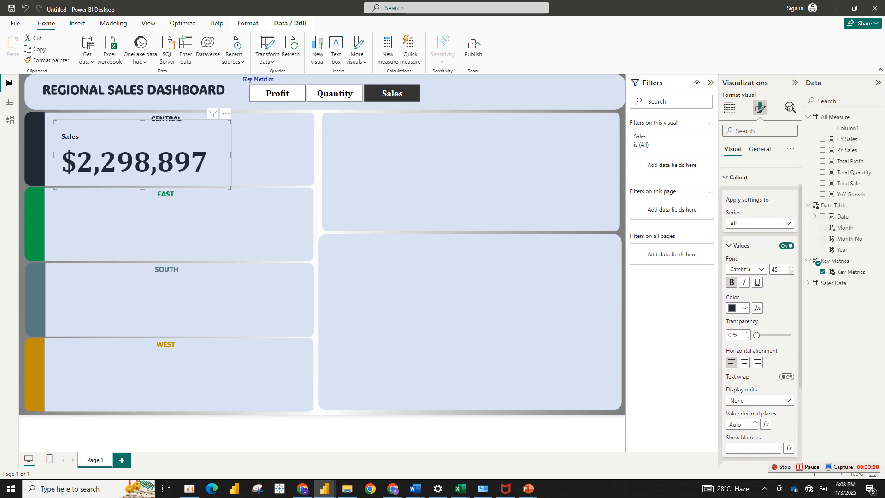
pyautogui.press('Down')
pyautogui.press('Down')
pyautogui.hotkey('ctrl', 'a')
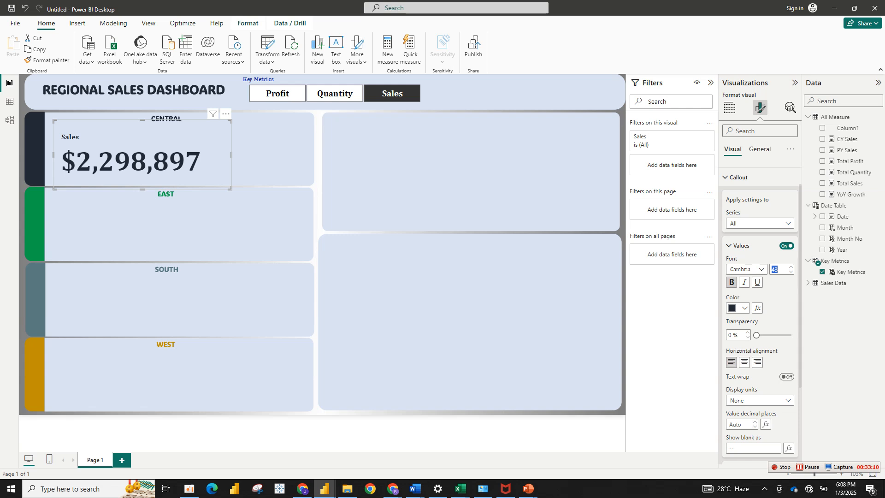
pyautogui.write('25')
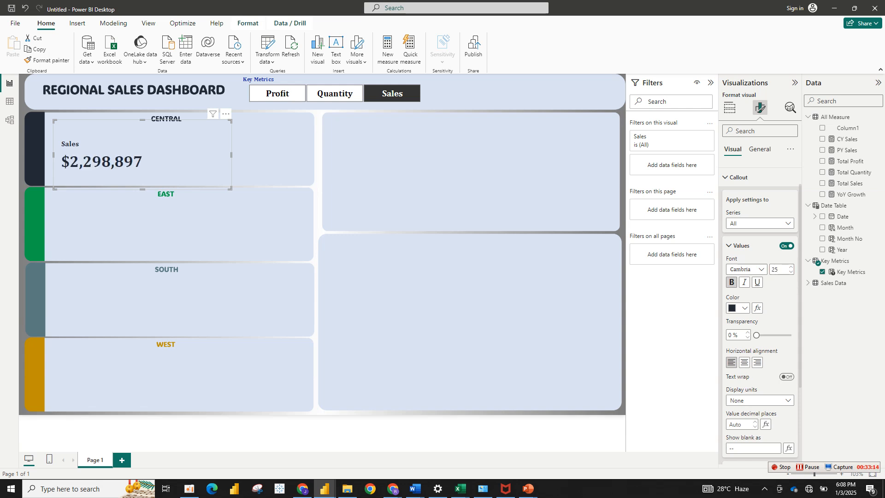
pyautogui.press('Escape')
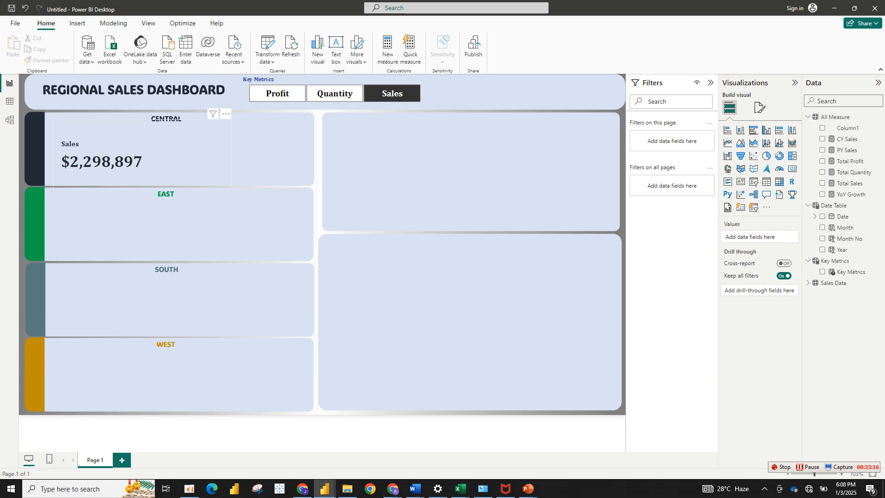
# - Shrink the Sales card around its value and filter it to the Central region
pyautogui.click(139, 154)
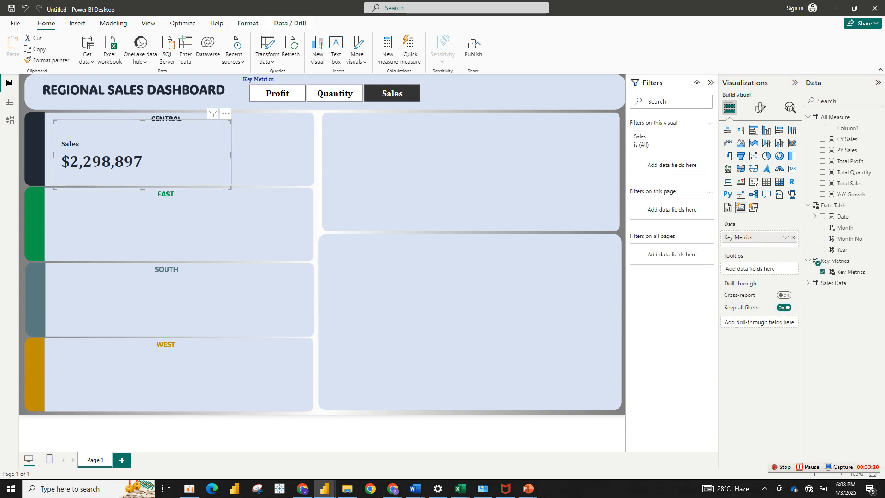
pyautogui.moveTo(231, 188); pyautogui.dragTo(159, 179)
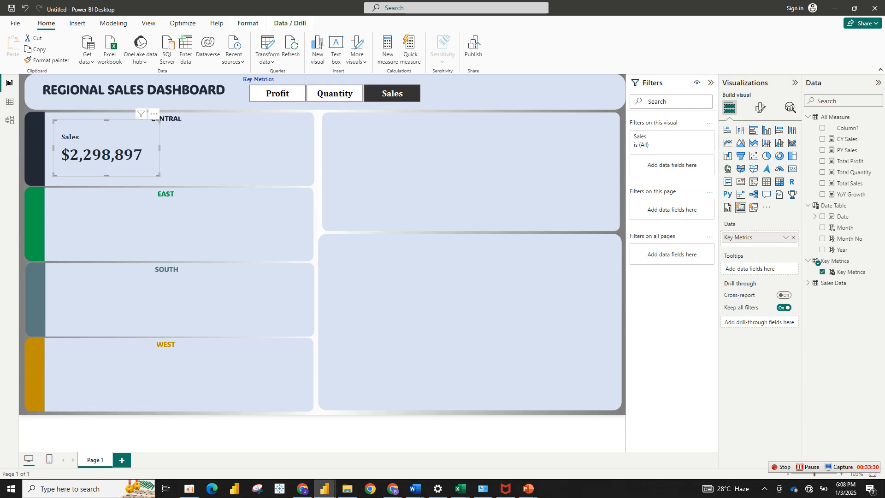
pyautogui.click(834, 283)
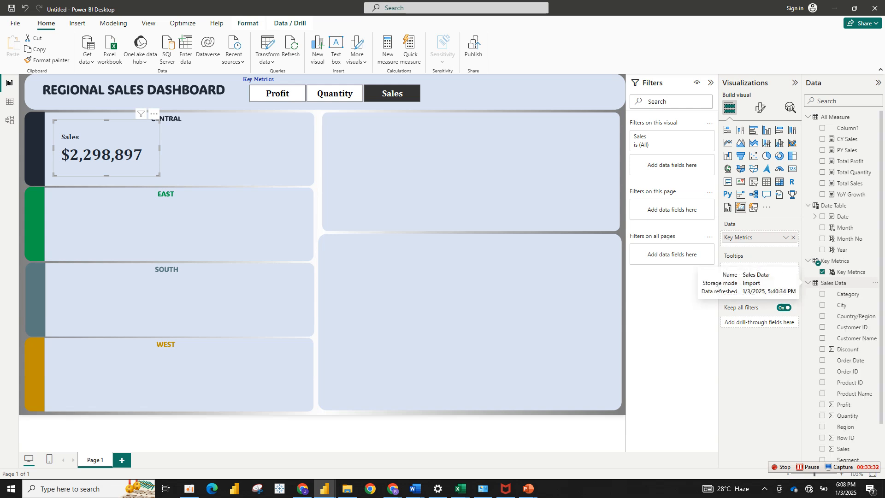
pyautogui.moveTo(845, 426); pyautogui.dragTo(671, 152)
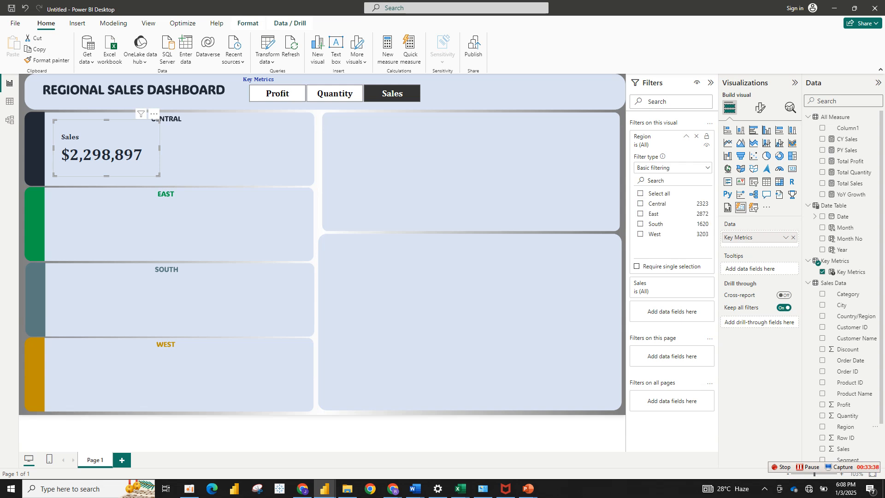
pyautogui.click(640, 203)
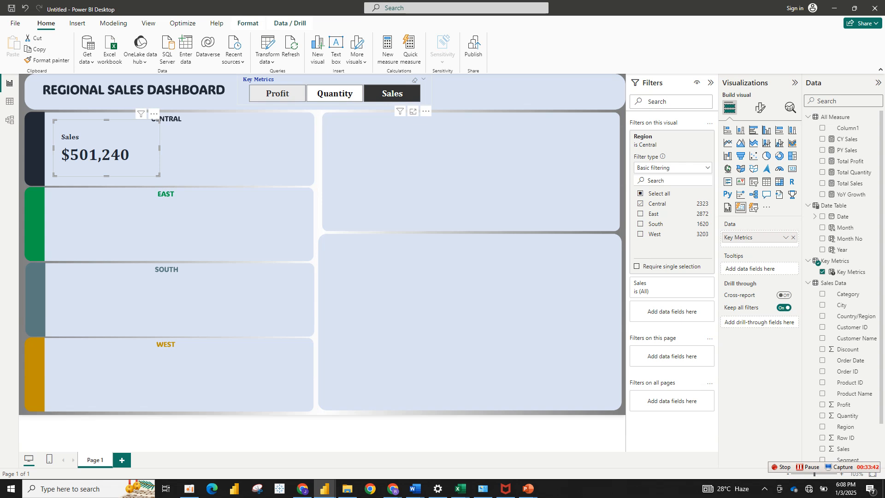
# - Test the Central card by switching the Key Metrics slicer through Profit and Quantity, ending on Sales
pyautogui.click(277, 93)
pyautogui.click(334, 94)
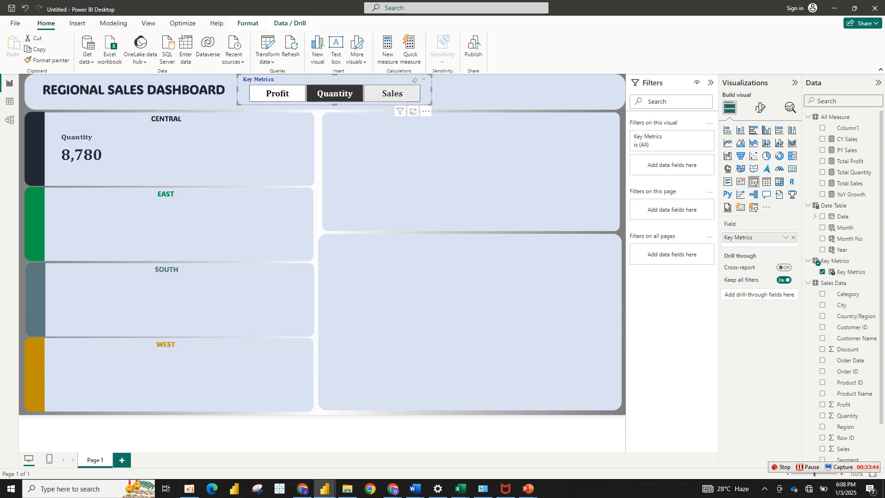
pyautogui.click(392, 93)
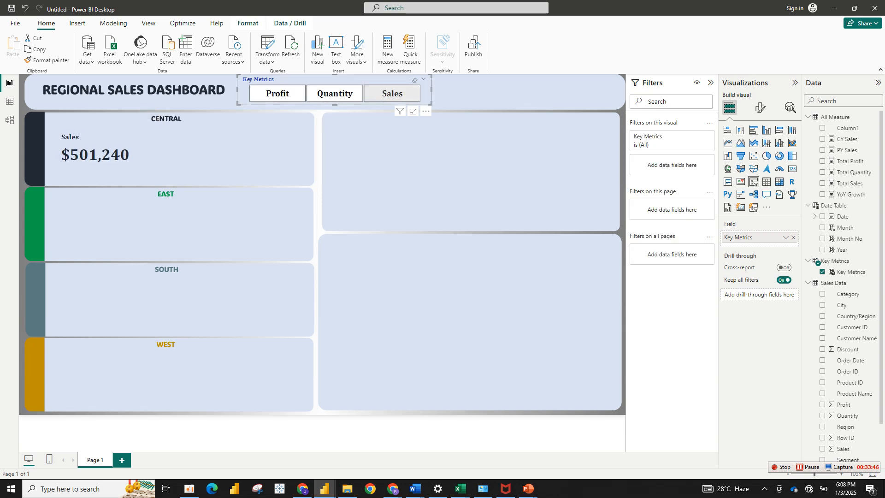
pyautogui.click(392, 93)
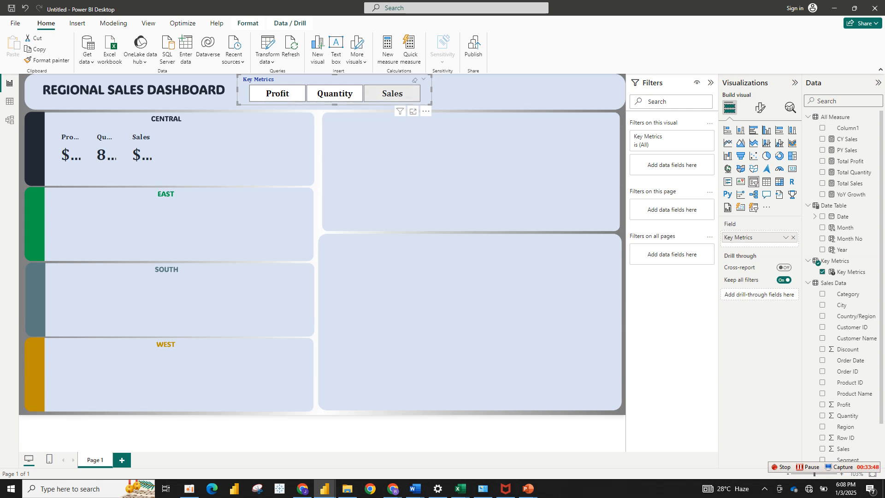
pyautogui.click(392, 94)
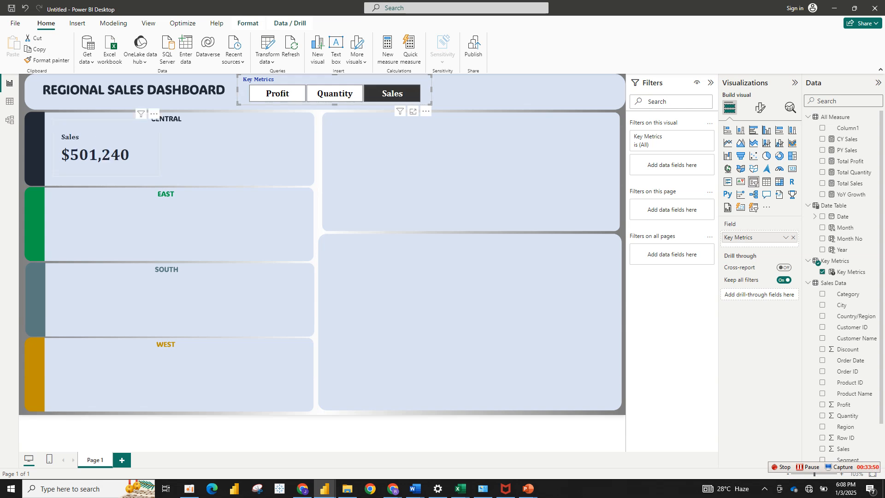
# - Reduce the Central card's width and height and move it into the panel's upper-left corner beside the dark strip
pyautogui.click(134, 155)
pyautogui.moveTo(160, 176); pyautogui.dragTo(144, 163)
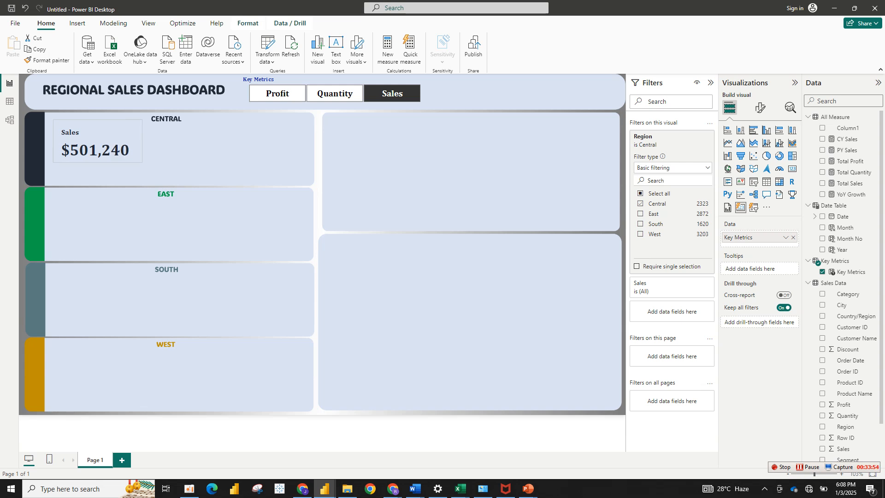
pyautogui.moveTo(103, 142); pyautogui.dragTo(97, 138)
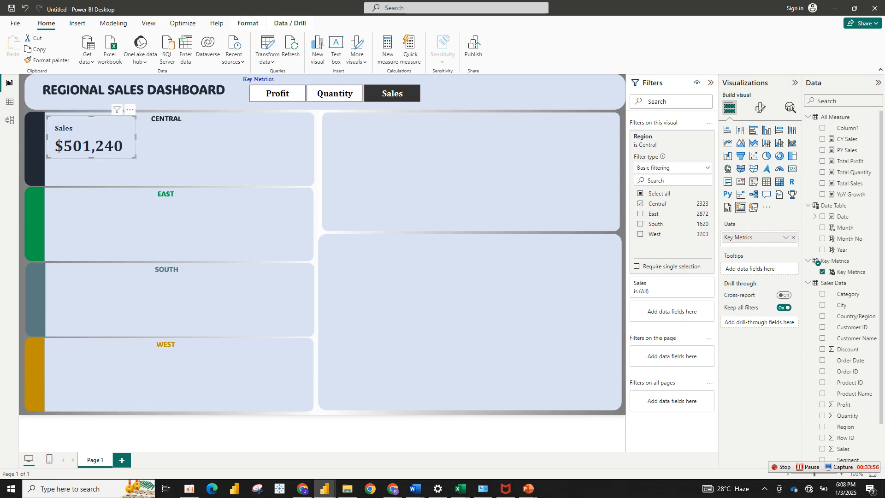
# - Set the Central card's callout value font size to 20 and narrow the card to fit the value
pyautogui.click(760, 109)
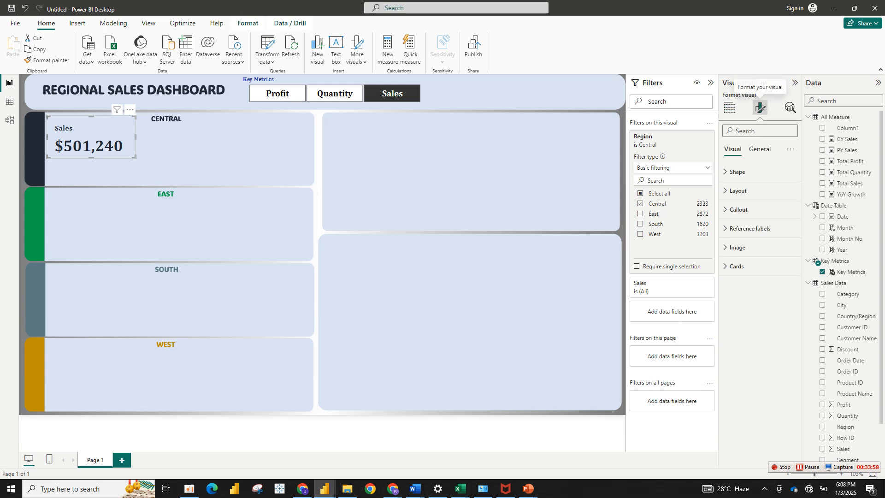
pyautogui.click(738, 210)
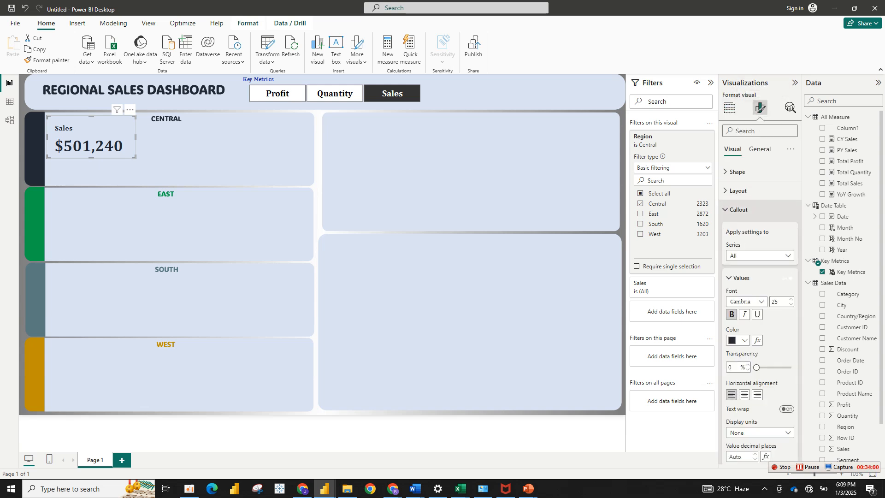
pyautogui.click(779, 302)
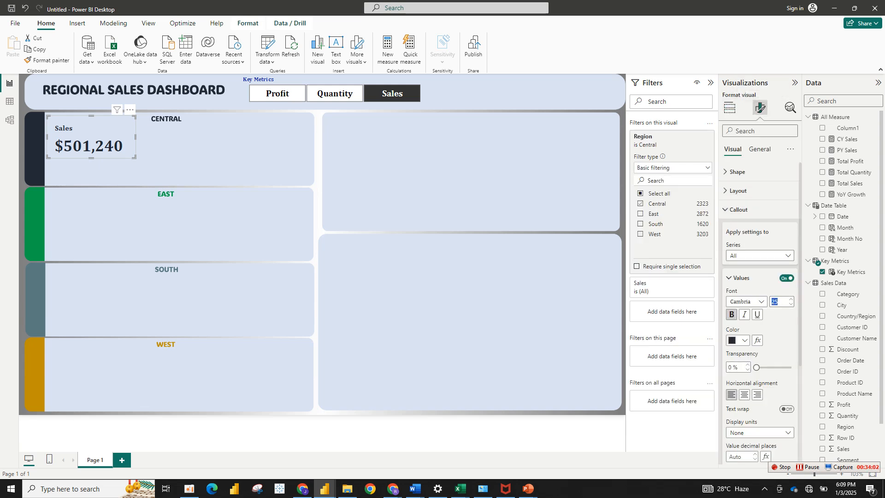
pyautogui.write('20')
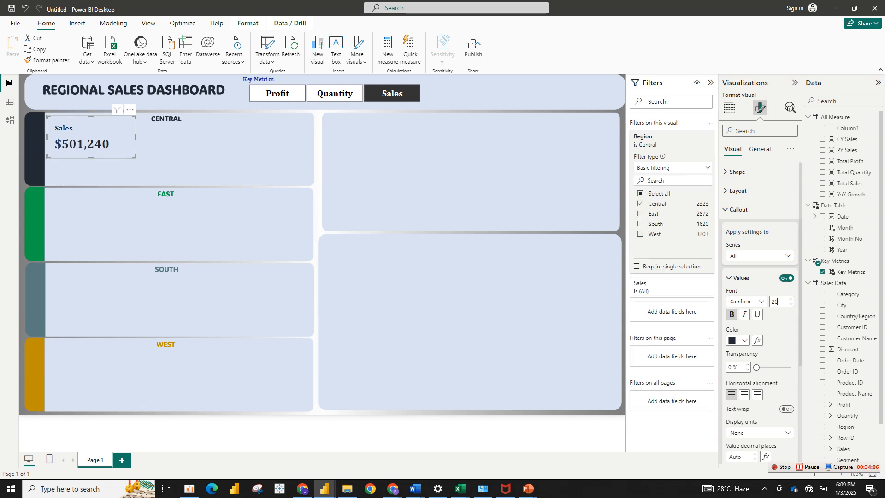
pyautogui.moveTo(118, 137); pyautogui.dragTo(118, 137)
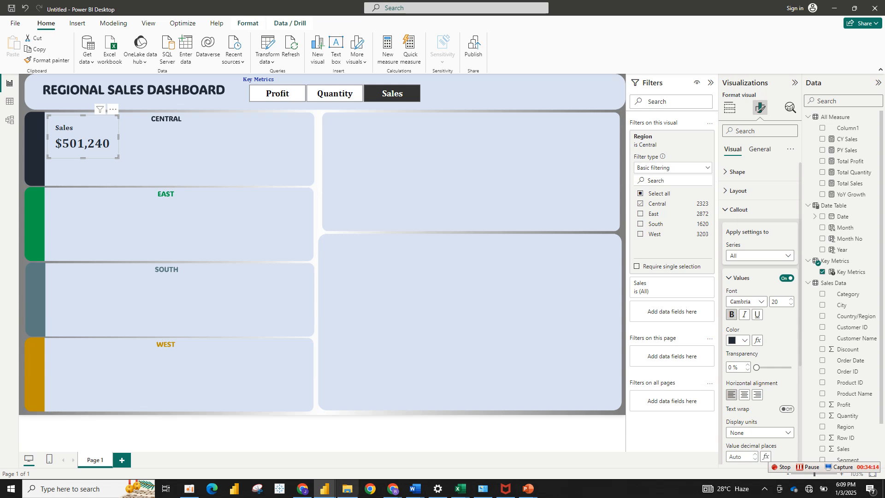
# - Switch to the finished sales report and copy the Central Sales card's label color code #6D5A00
pyautogui.moveTo(275, 450)
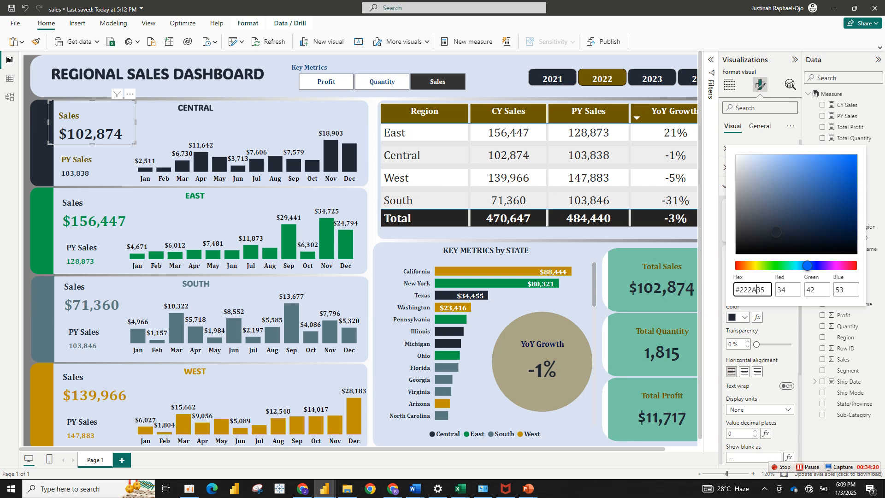
pyautogui.press('Escape')
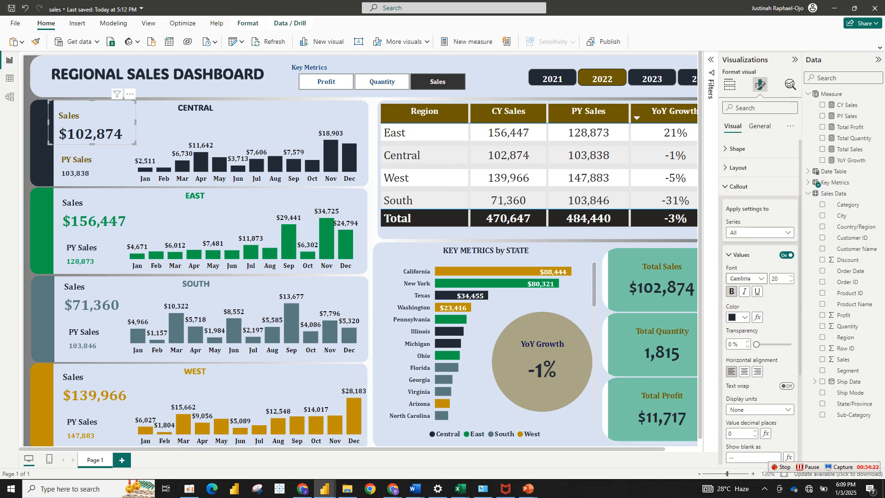
pyautogui.click(738, 255)
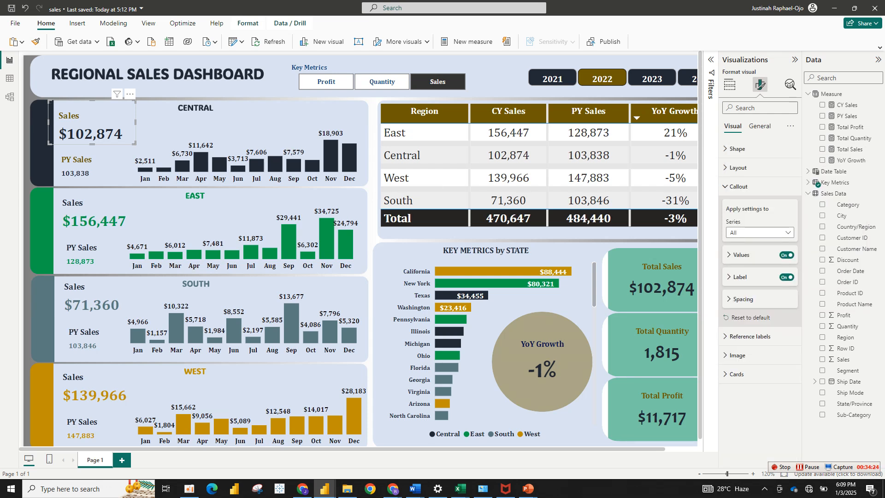
pyautogui.click(739, 276)
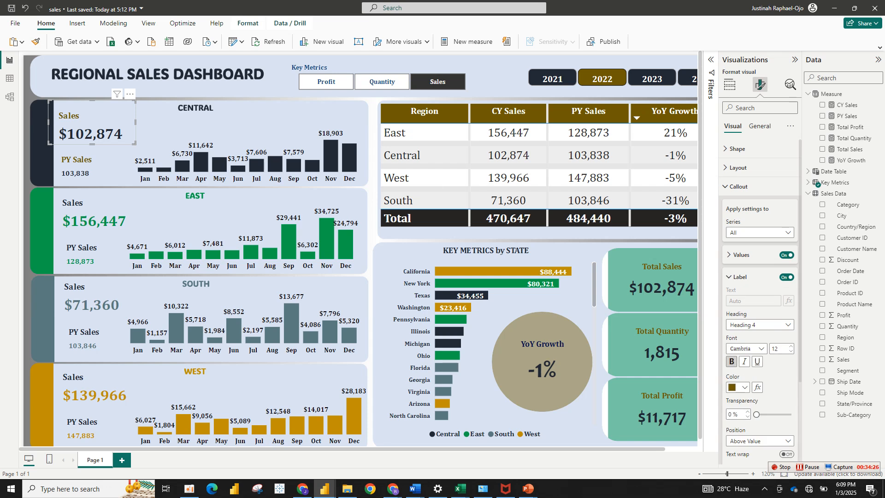
pyautogui.click(738, 387)
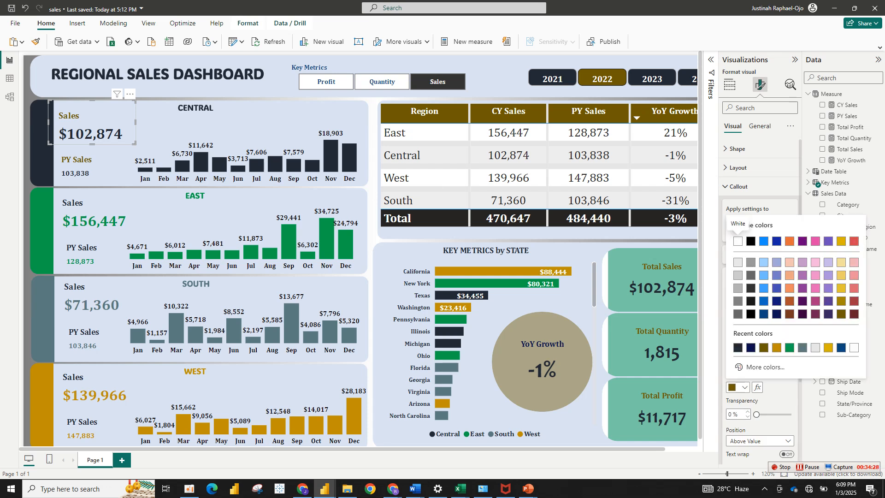
pyautogui.click(764, 366)
pyautogui.hotkey('ctrl', 'c')
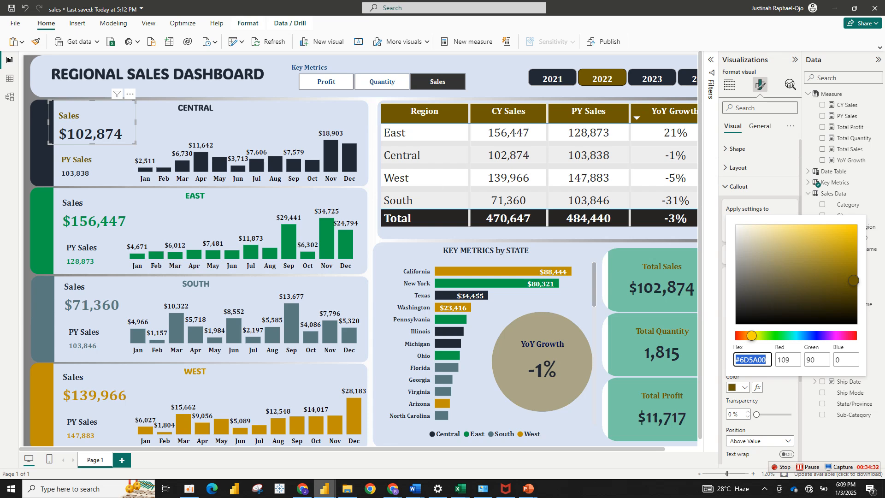
# - Switch back to the untitled dashboard report and set the Central card's callout label color to #6D5A00
pyautogui.moveTo(325, 489)
pyautogui.click(374, 442)
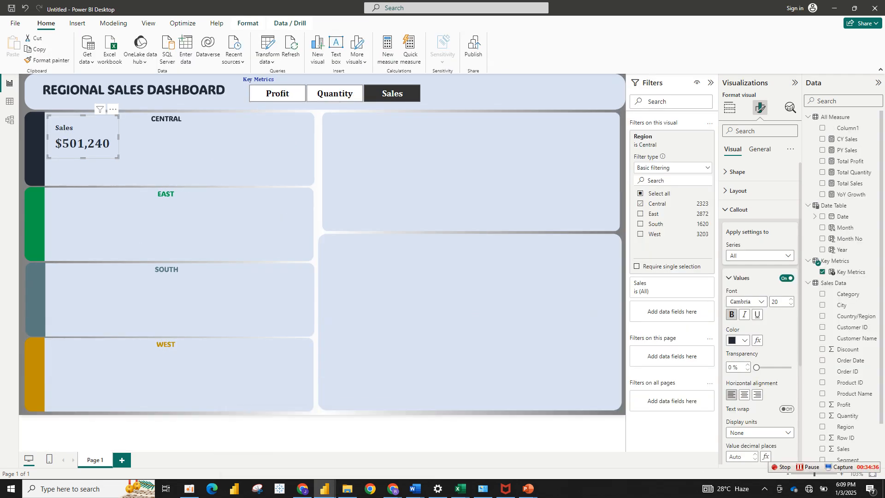
pyautogui.click(740, 278)
pyautogui.click(739, 300)
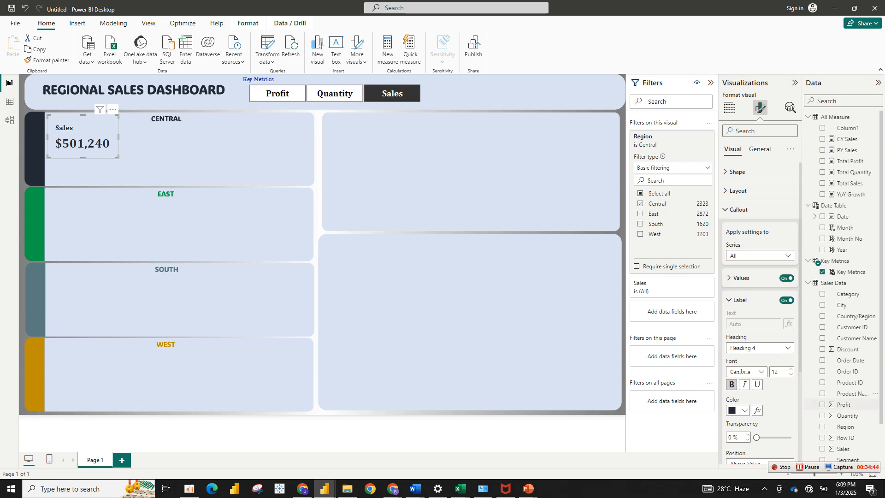
pyautogui.scroll(-3, 761, 314)
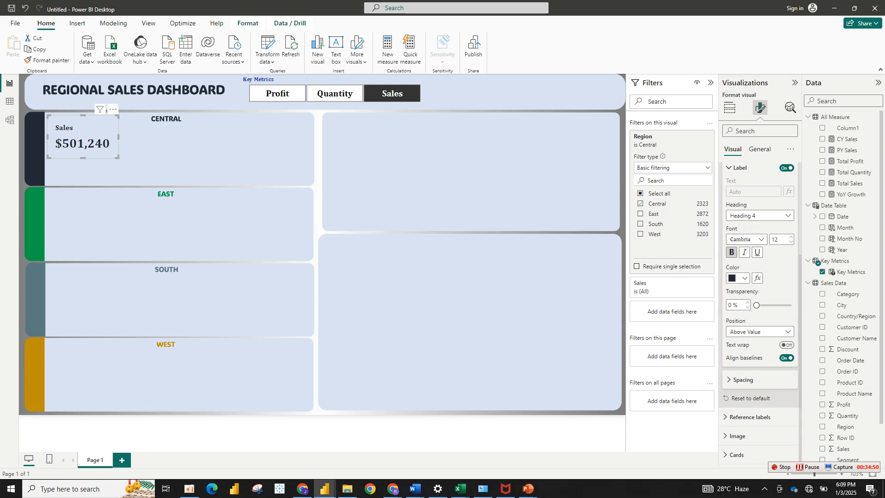
pyautogui.scroll(3, 760, 314)
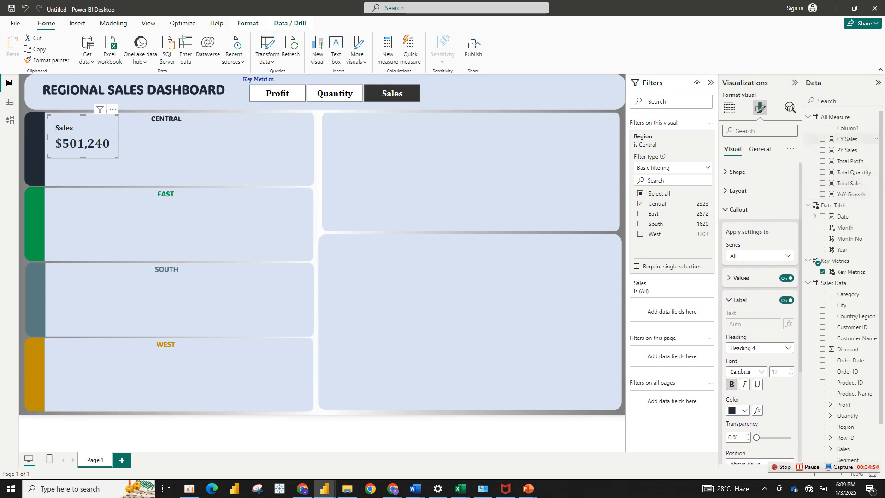
pyautogui.scroll(-3, 761, 313)
pyautogui.scroll(2, 760, 314)
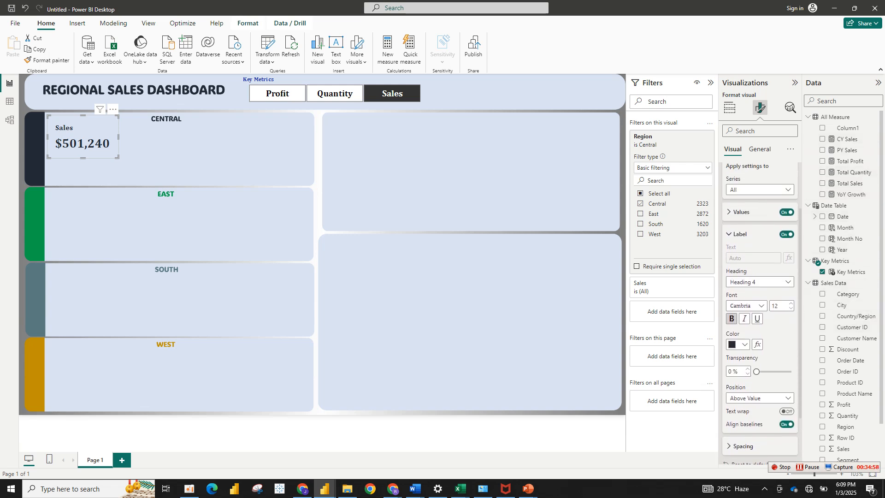
pyautogui.click(739, 233)
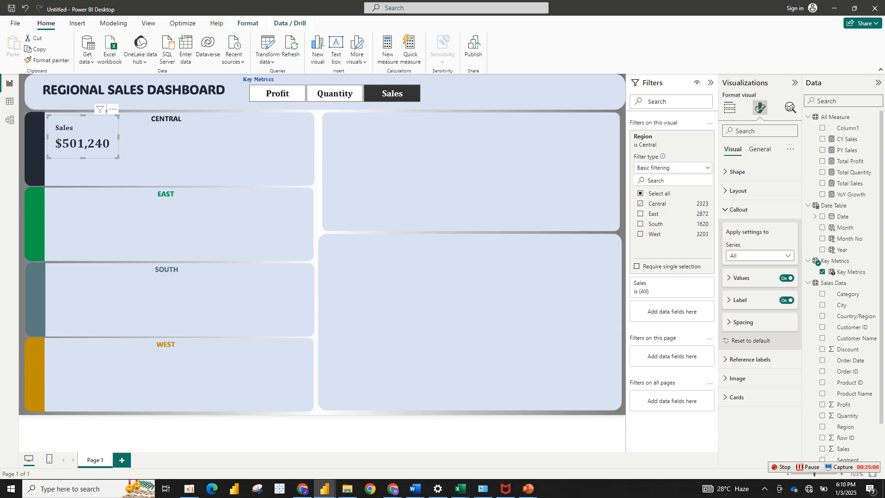
pyautogui.click(739, 299)
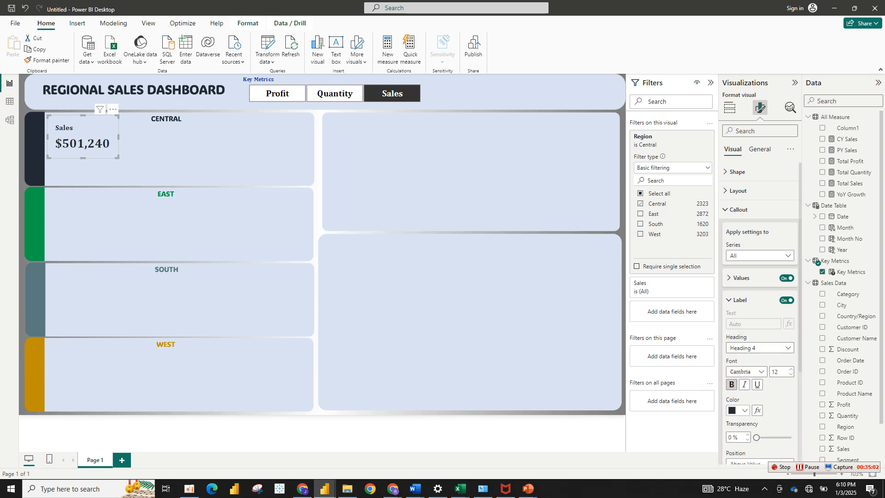
pyautogui.click(739, 410)
pyautogui.click(756, 390)
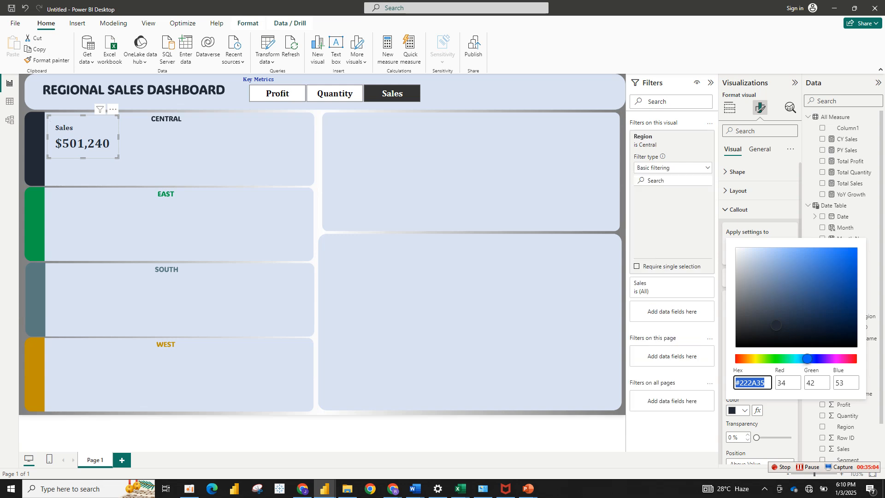
pyautogui.hotkey('ctrl', 'v')
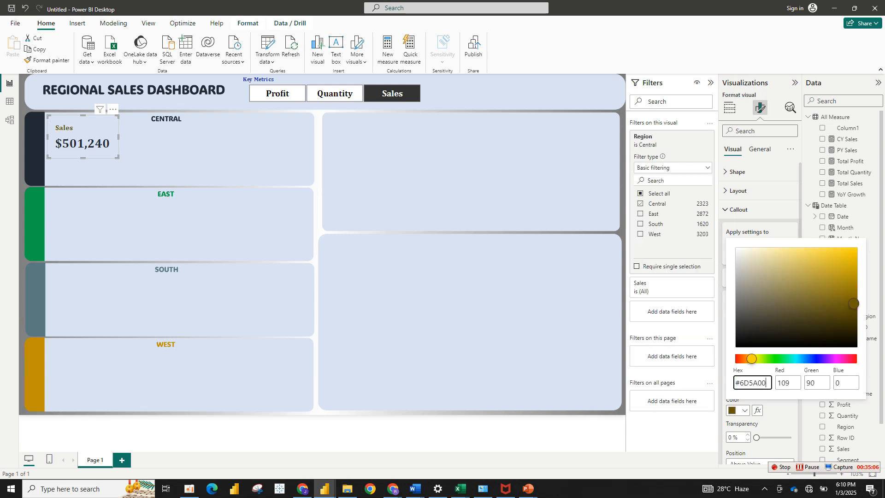
pyautogui.press('Return')
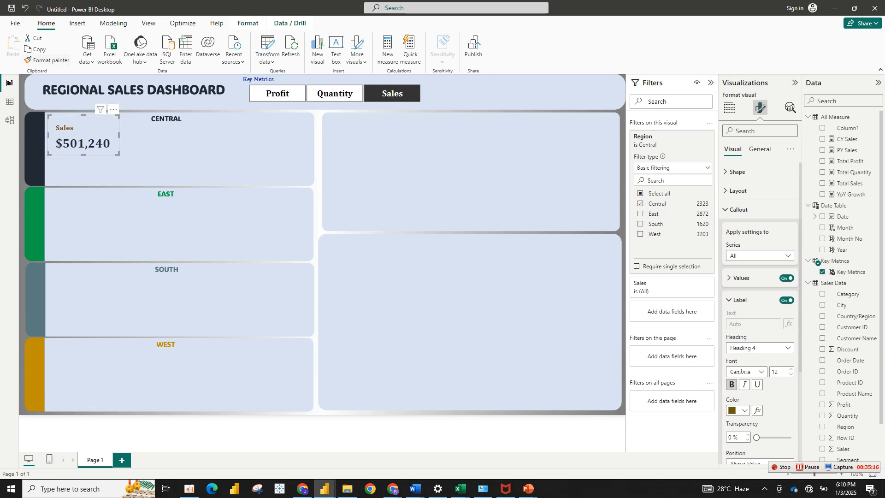
# - Duplicate the Central Sales card, place the copy directly beneath the original, and shift both cards closer to the dark strip
pyautogui.hotkey('ctrl', 'c')
pyautogui.hotkey('ctrl', 'v')
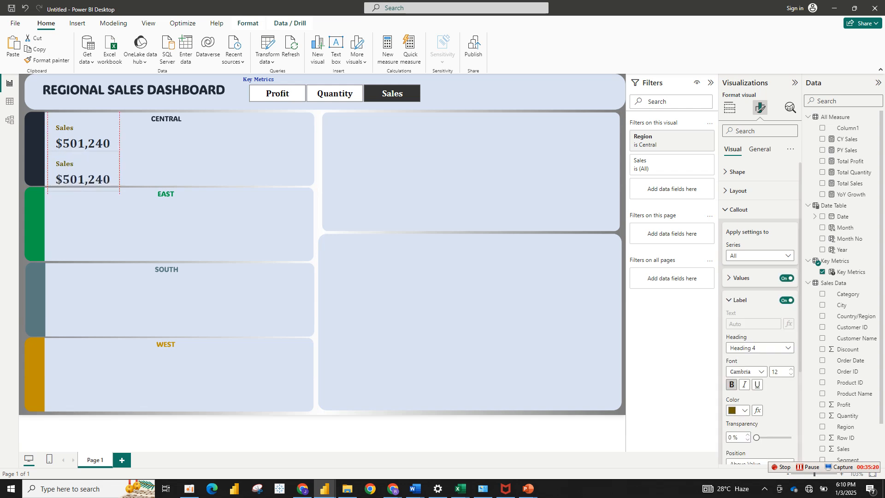
pyautogui.moveTo(83, 176); pyautogui.dragTo(78, 168)
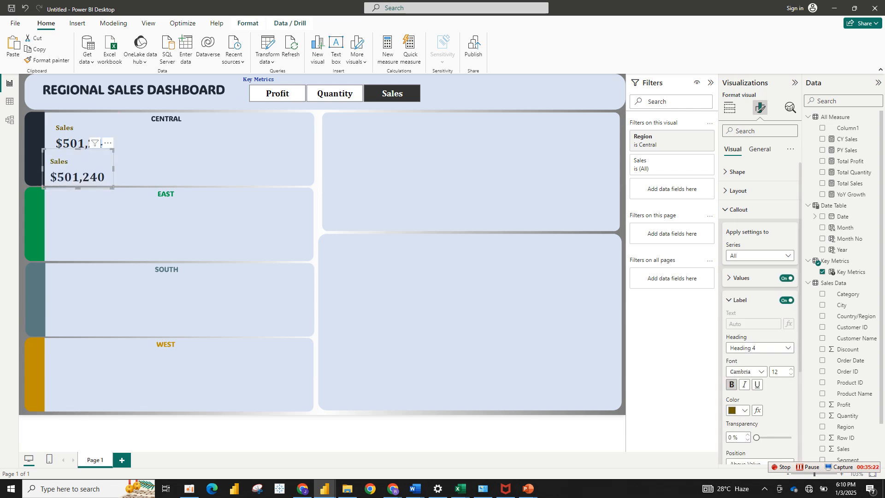
pyautogui.click(83, 136)
pyautogui.moveTo(83, 136); pyautogui.dragTo(78, 132)
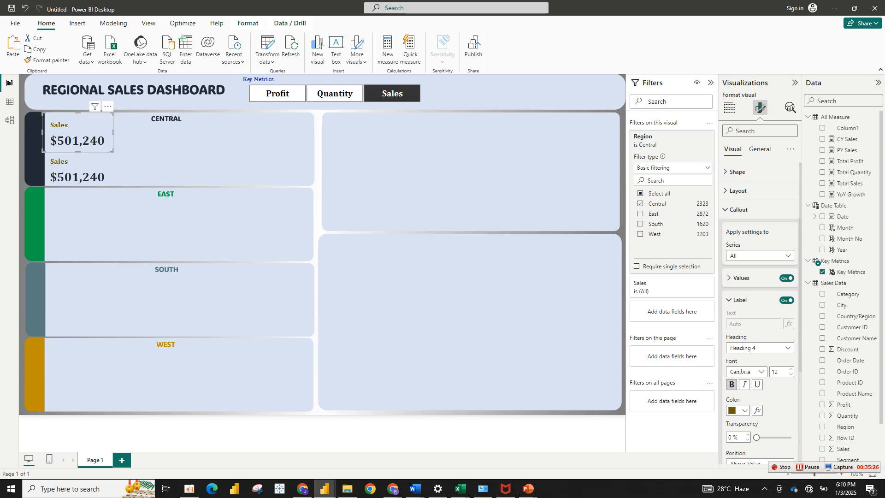
# - Replace the Key Metrics field in the lower Central card with the PY Sales measure
pyautogui.click(94, 142)
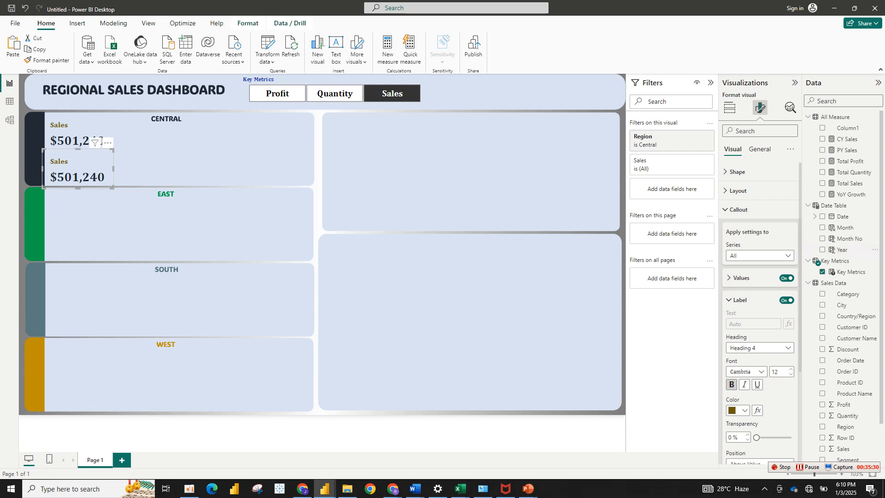
pyautogui.click(729, 108)
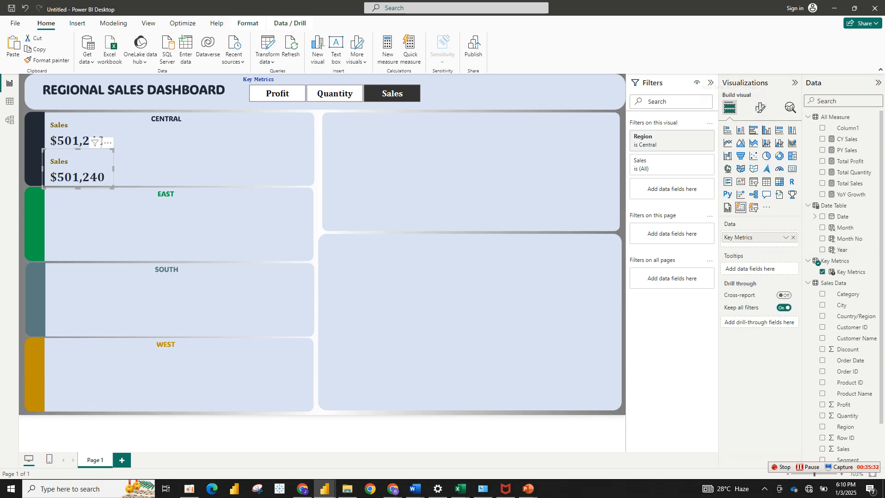
pyautogui.click(793, 237)
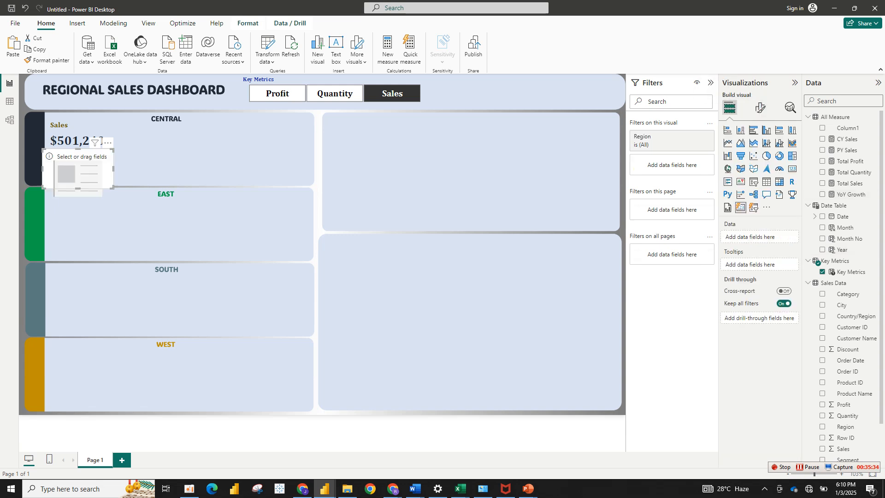
pyautogui.click(822, 150)
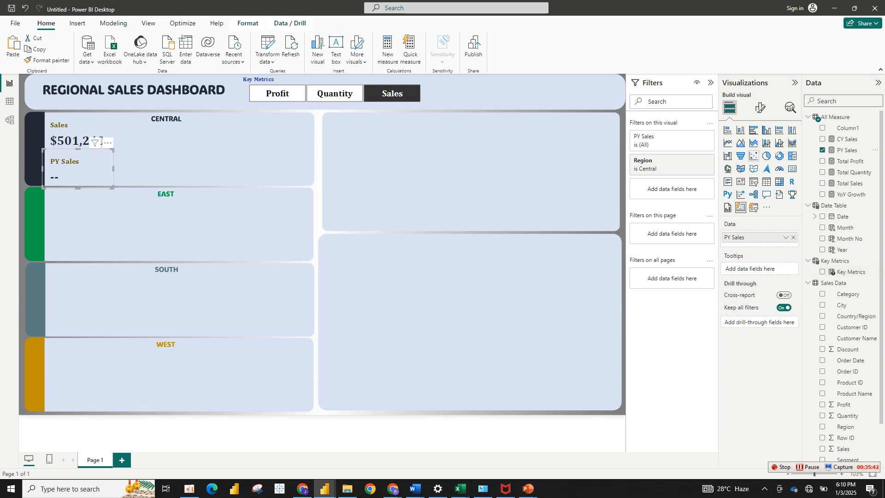
# - Reduce the font size of the callout value in the PY Sales card by several points
pyautogui.click(760, 107)
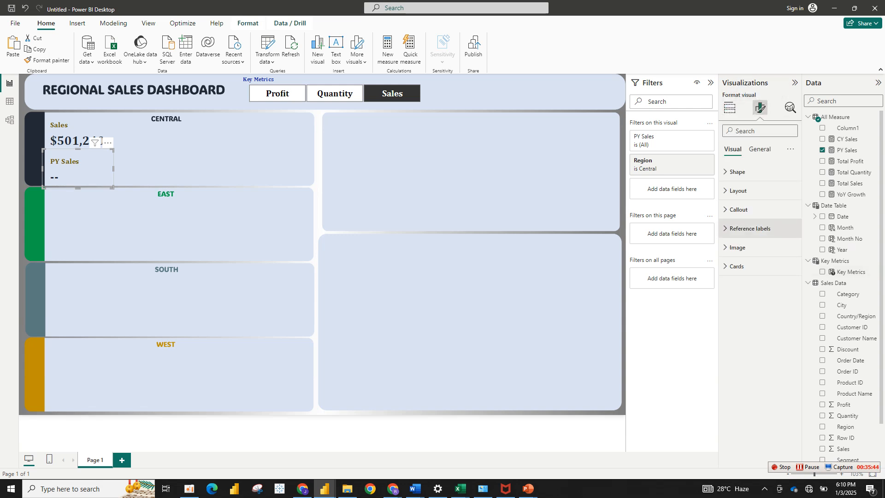
pyautogui.click(739, 210)
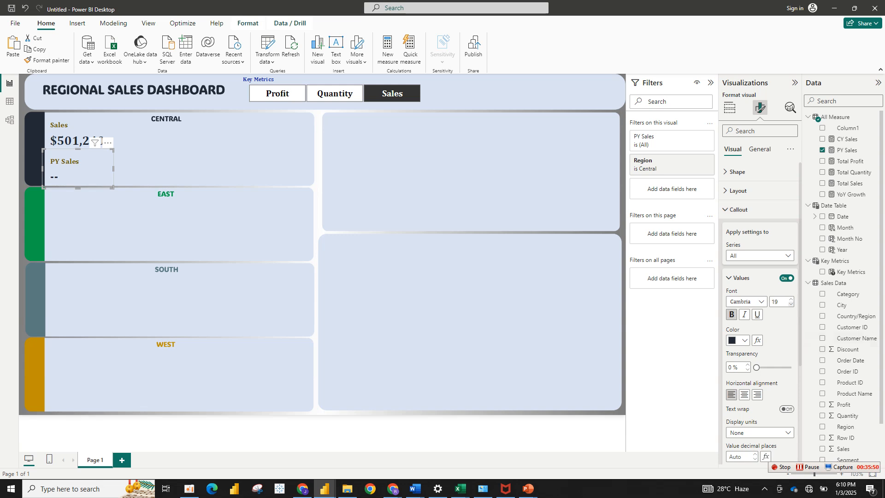
pyautogui.click(791, 304)
pyautogui.click(791, 304)
pyautogui.click(791, 304)
pyautogui.click(791, 304)
pyautogui.click(791, 304)
pyautogui.click(741, 278)
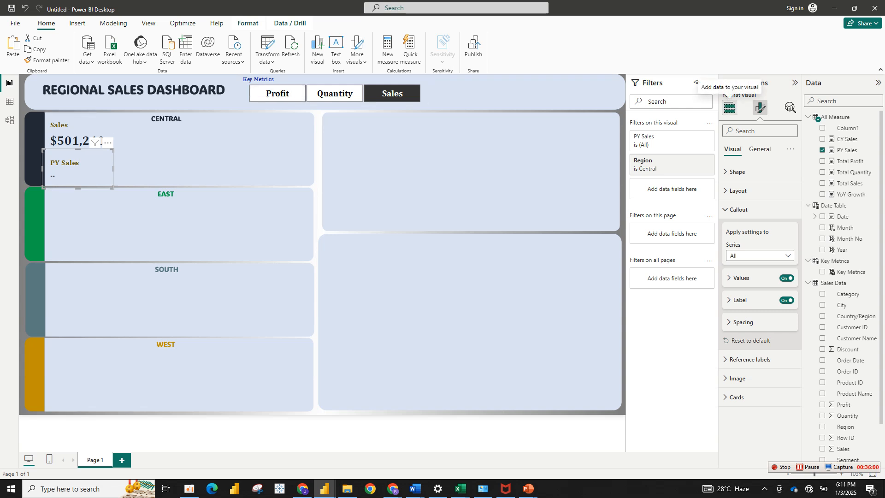
# - Add a new-style slicer over the empty upper chart panel and populate it with Year from the Date Table
pyautogui.click(730, 107)
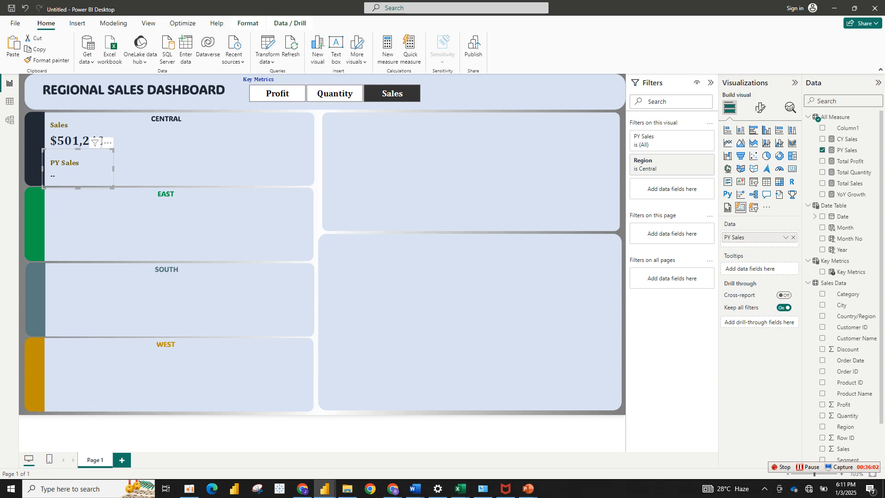
pyautogui.press('Escape')
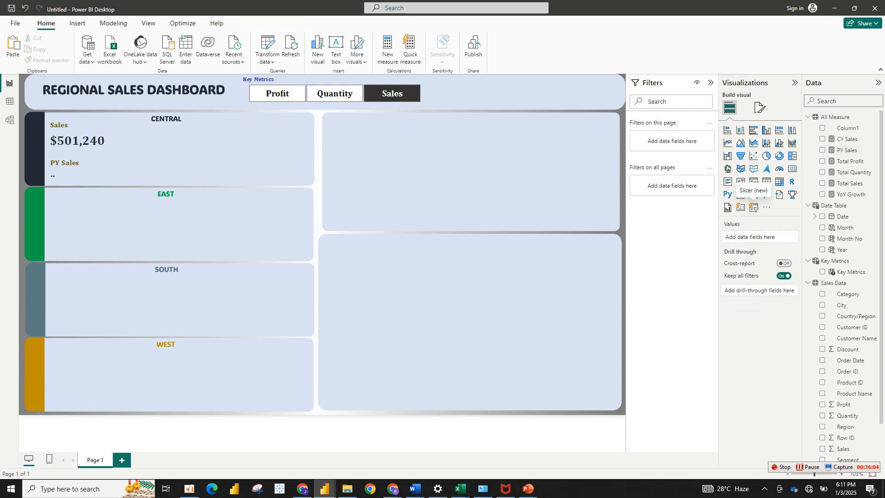
pyautogui.click(753, 208)
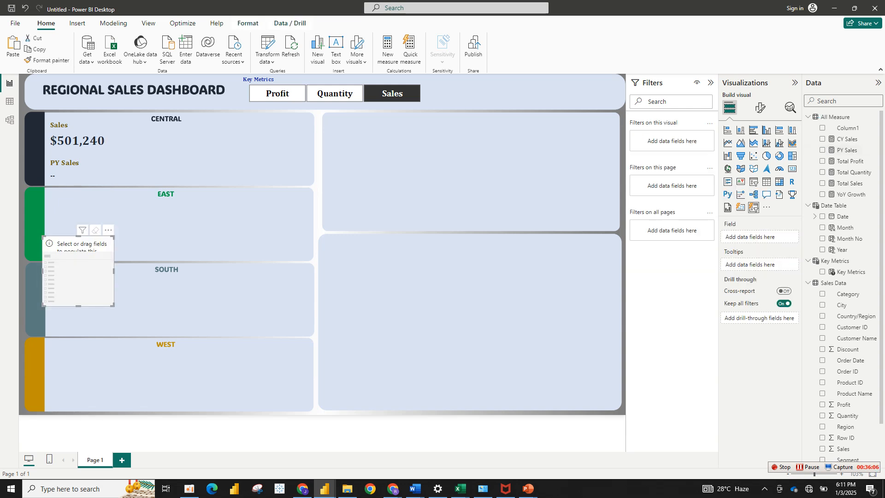
pyautogui.moveTo(81, 227); pyautogui.dragTo(490, 172)
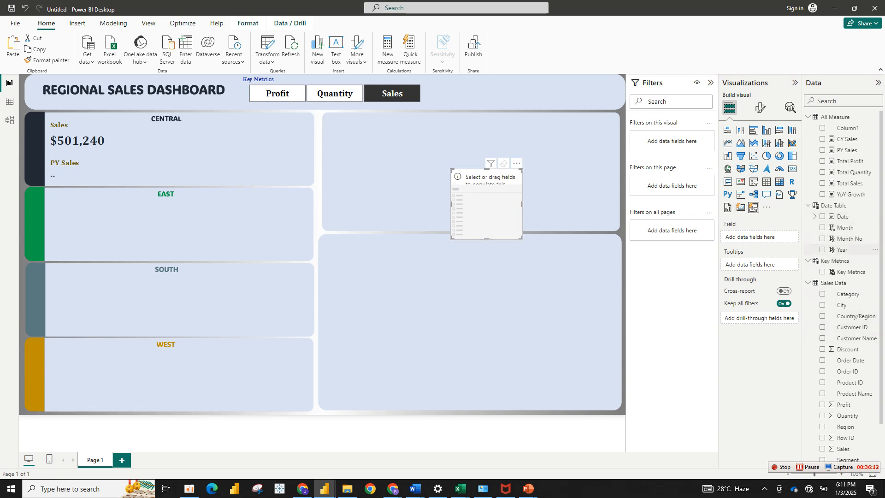
pyautogui.click(822, 249)
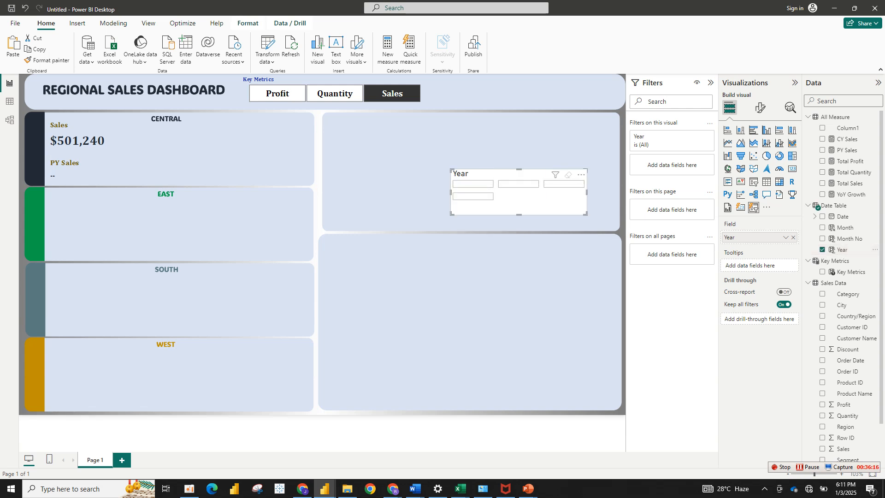
# - Lay out the Year slicer in 4 columns with 4 px between cards, and make it taller
pyautogui.click(761, 108)
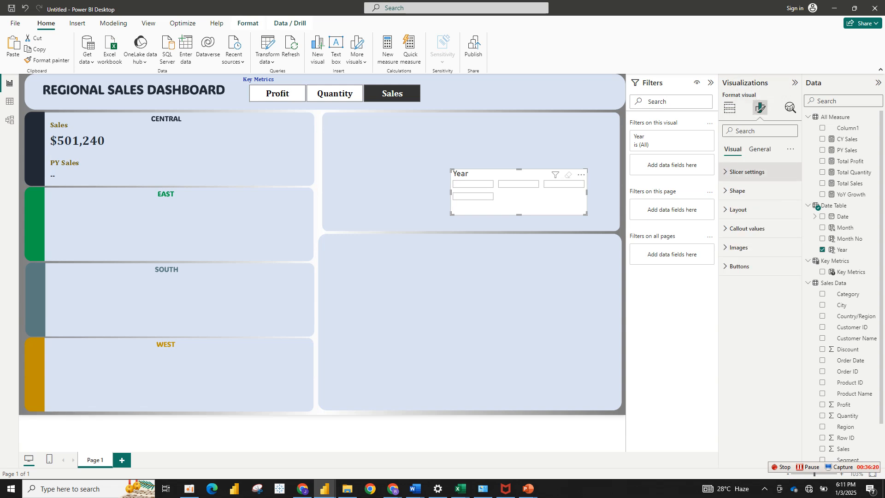
pyautogui.click(747, 171)
pyautogui.click(746, 171)
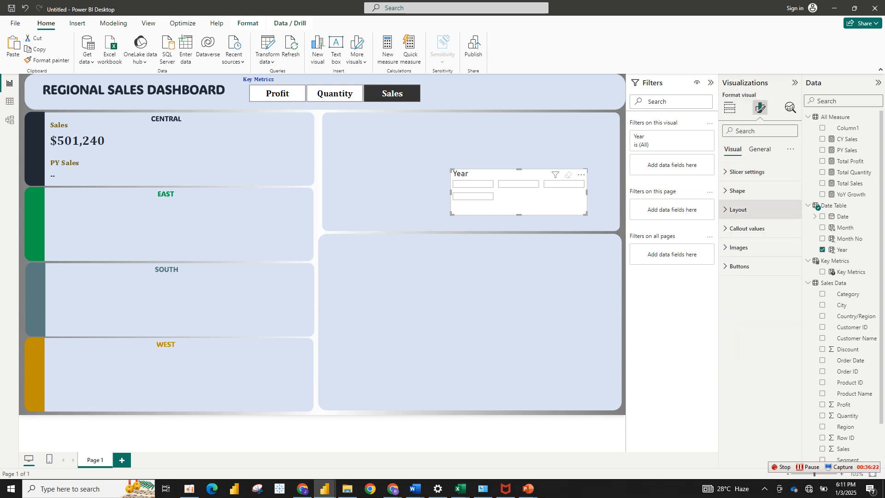
pyautogui.click(738, 209)
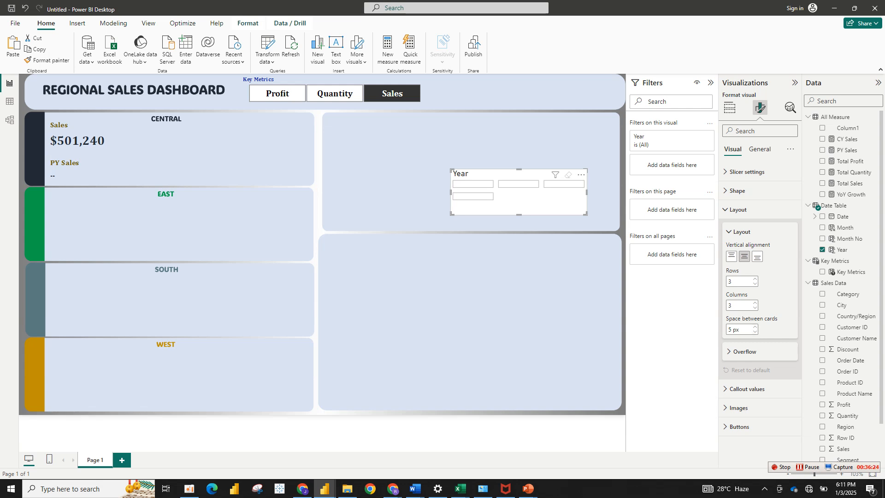
pyautogui.click(754, 332)
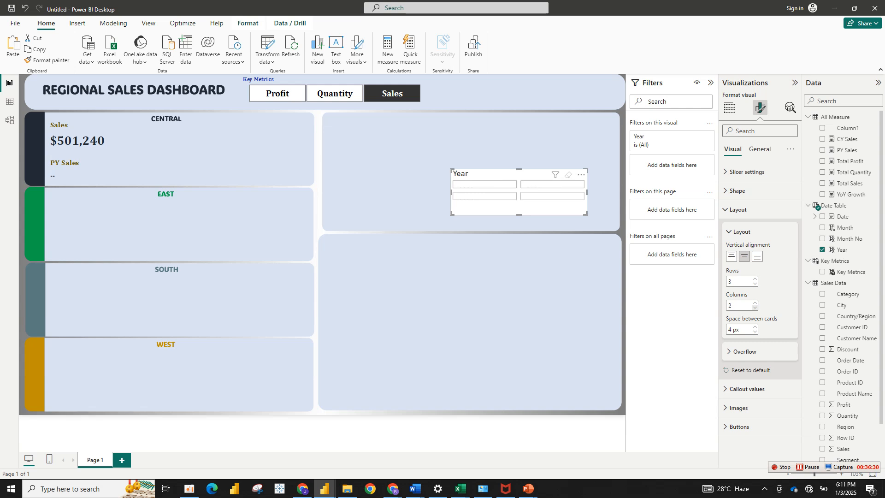
pyautogui.click(754, 302)
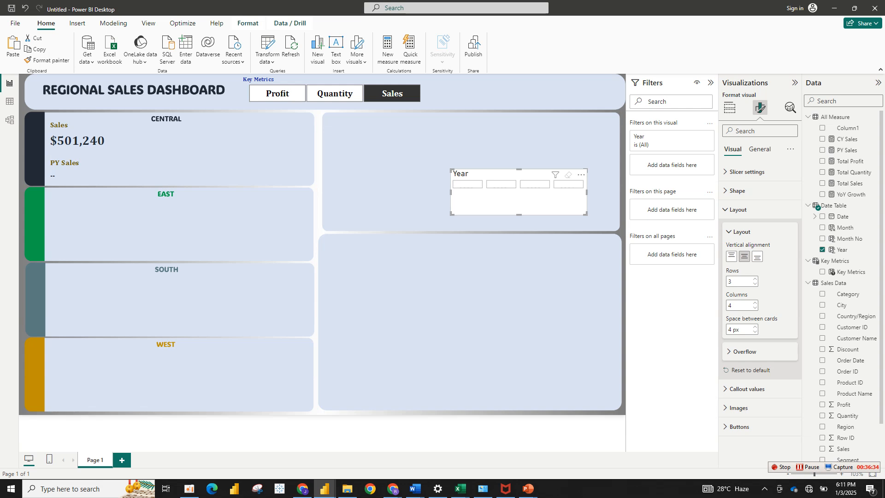
pyautogui.moveTo(518, 215); pyautogui.dragTo(519, 243)
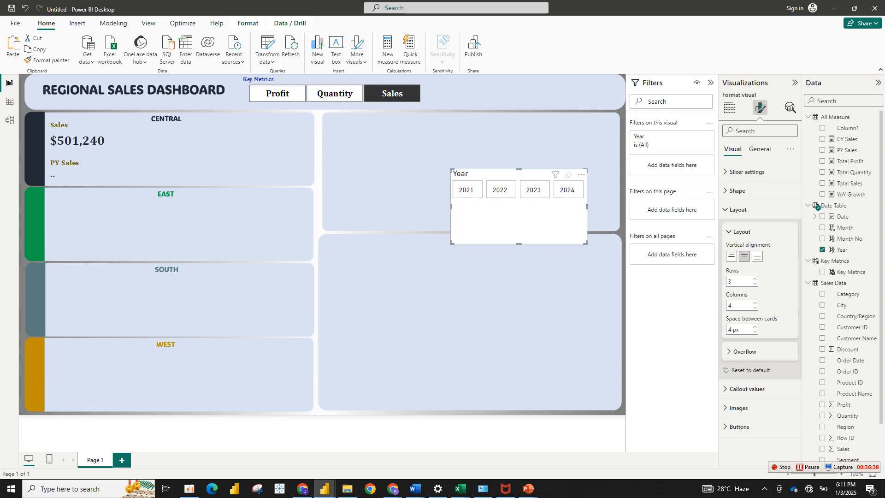
# - Filter the report by the years 2021 to 2024 individually and compare Sales with PY Sales in the Central cards
pyautogui.click(501, 189)
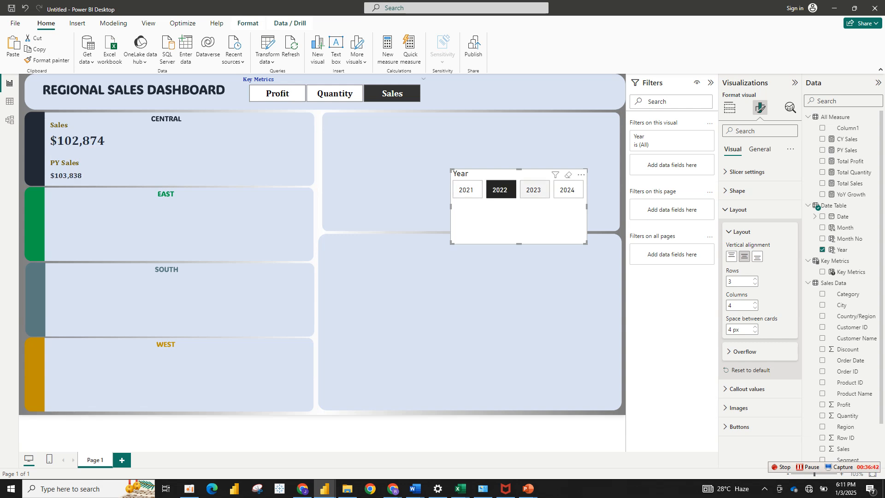
pyautogui.click(533, 189)
pyautogui.click(466, 189)
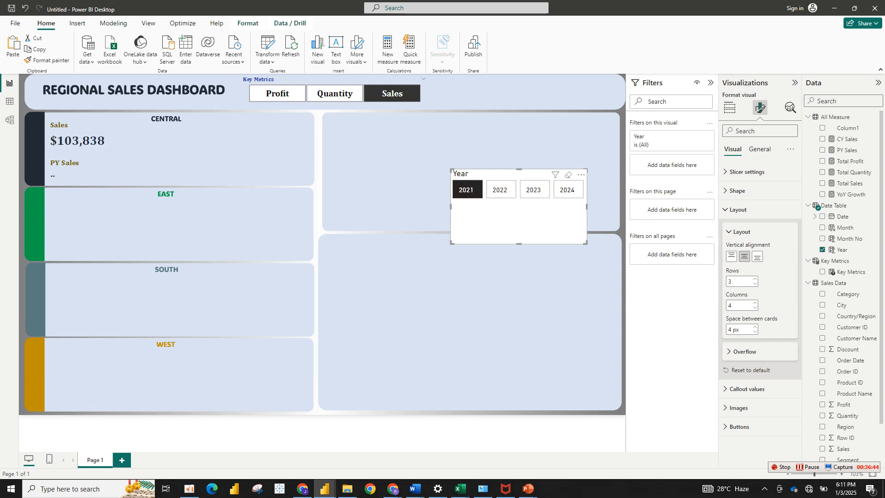
pyautogui.click(465, 189)
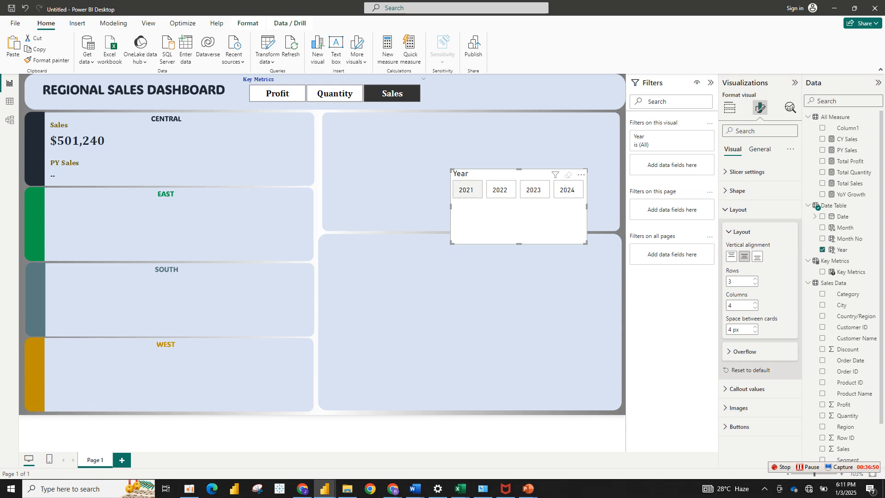
pyautogui.click(467, 189)
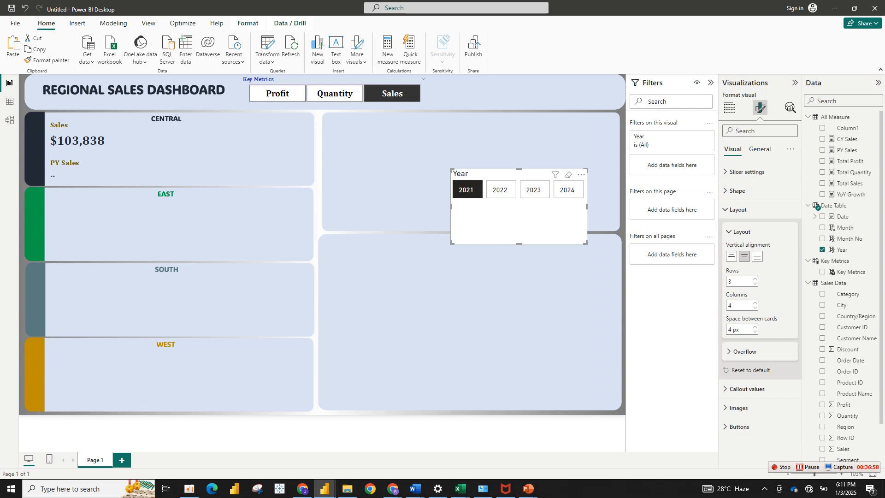
pyautogui.click(501, 189)
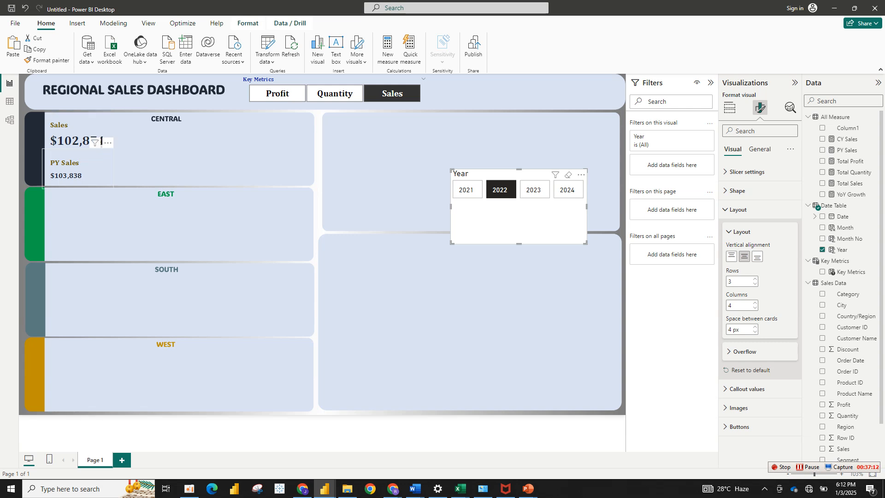
pyautogui.click(533, 189)
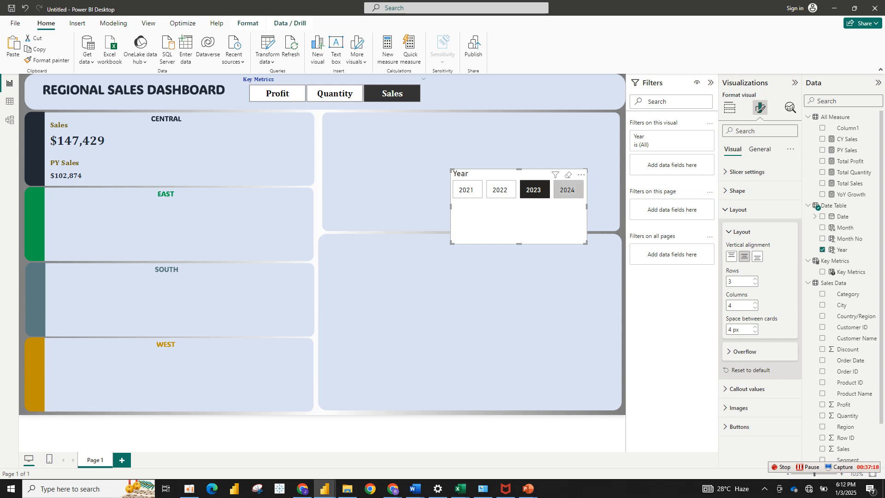
pyautogui.click(567, 190)
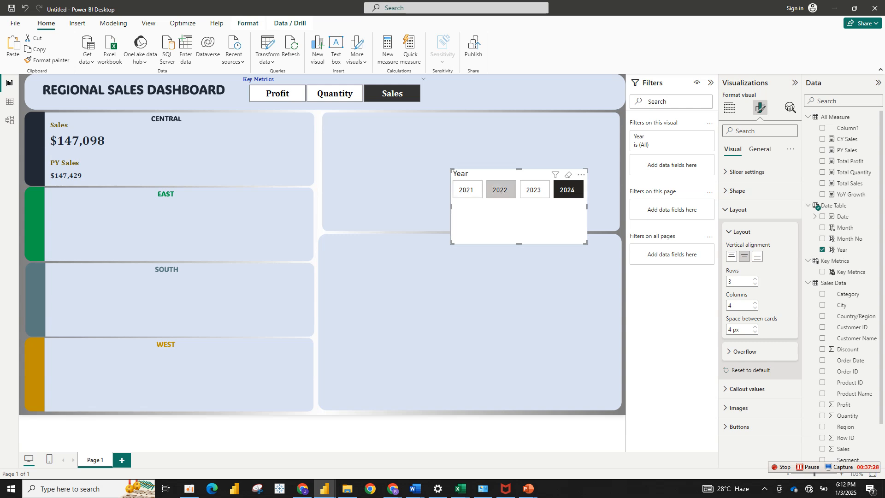
# - Filter the report to 2022 and move the Year slicer up into the dashboard header beside the Key Metrics slicer
pyautogui.click(500, 190)
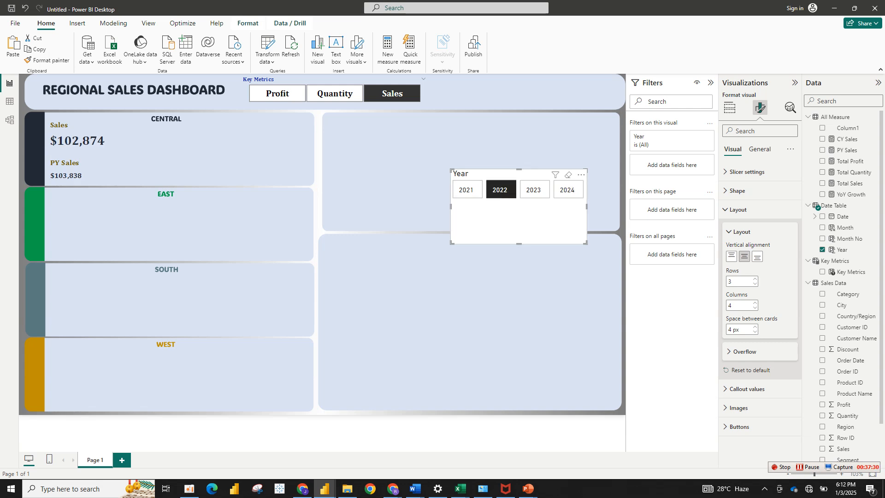
pyautogui.moveTo(518, 244); pyautogui.dragTo(531, 117)
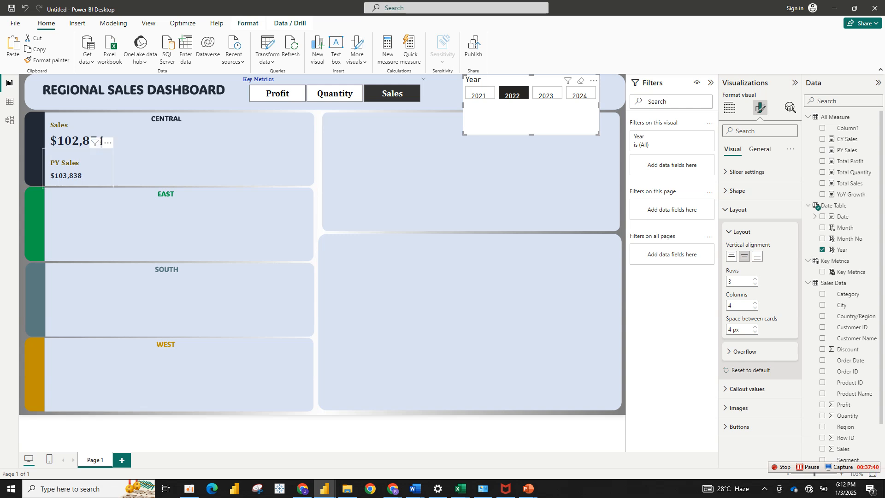
# - Check the Region filter applied to the PY Sales card
pyautogui.click(95, 152)
pyautogui.moveTo(664, 164)
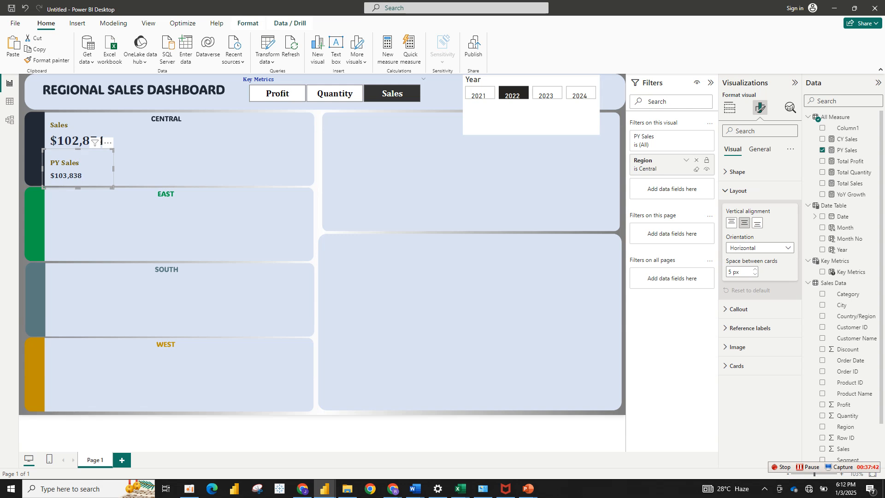
pyautogui.click(686, 160)
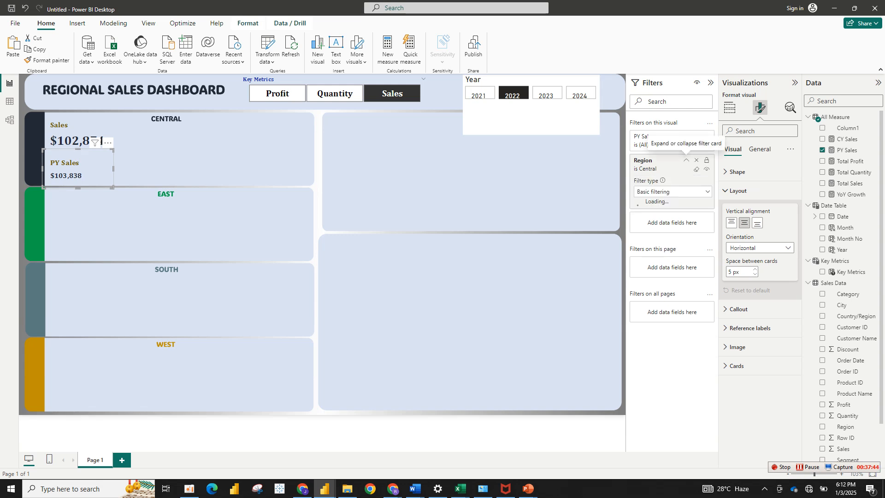
pyautogui.click(686, 161)
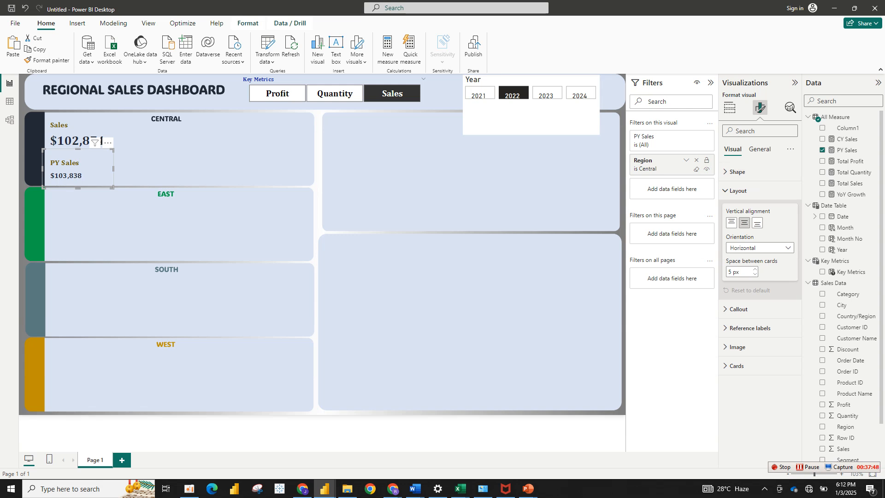
# - Add a clustered column chart, widen it, place it between the Central and upper chart panels, and put Month on its X-axis
pyautogui.click(507, 184)
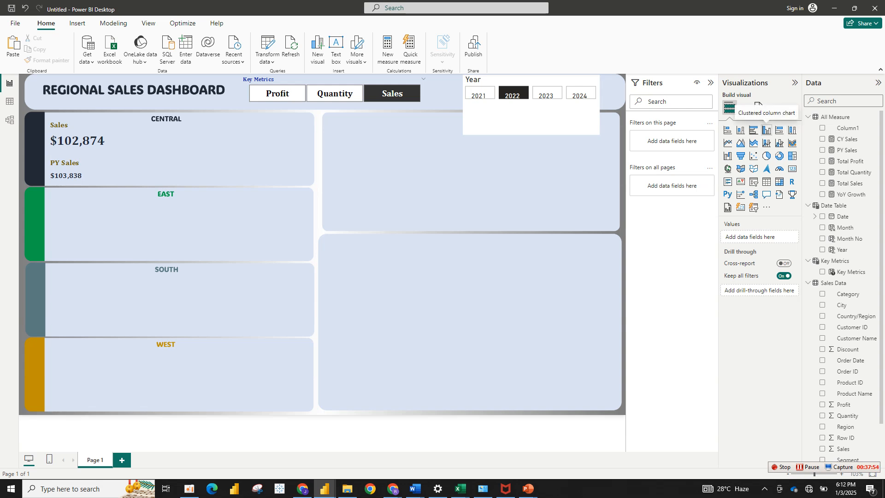
pyautogui.click(766, 130)
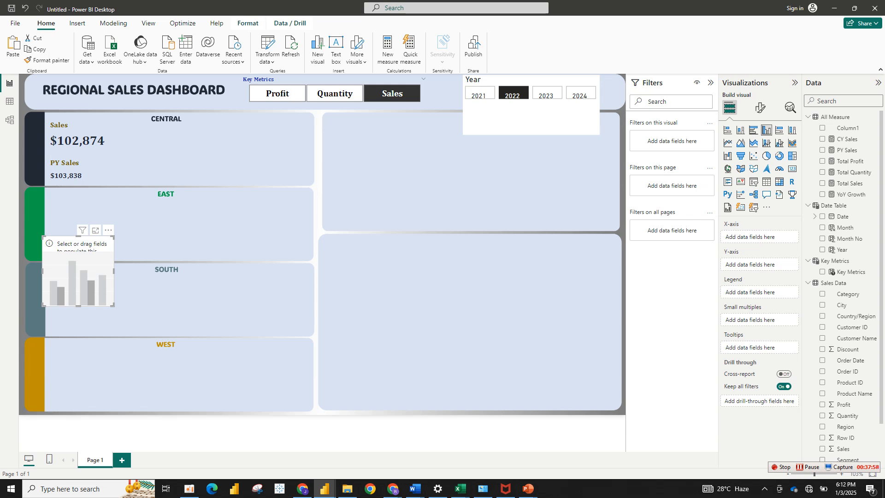
pyautogui.moveTo(113, 305); pyautogui.dragTo(236, 311)
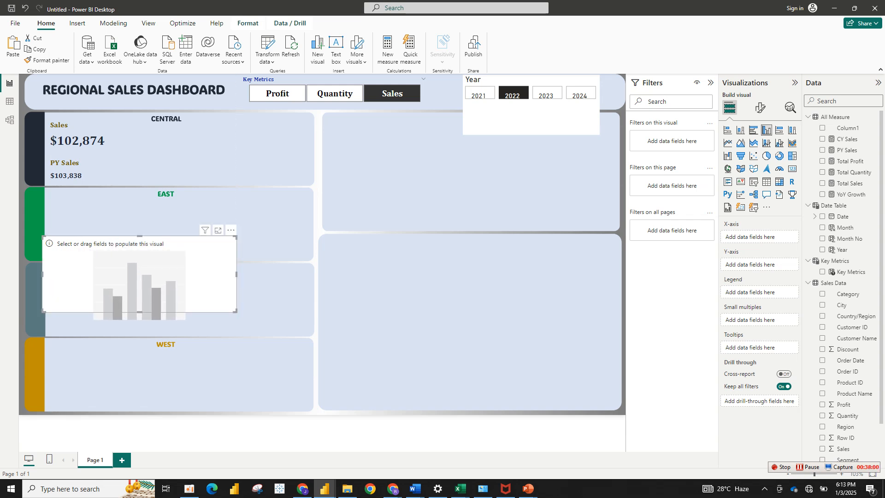
pyautogui.moveTo(139, 277); pyautogui.dragTo(348, 200)
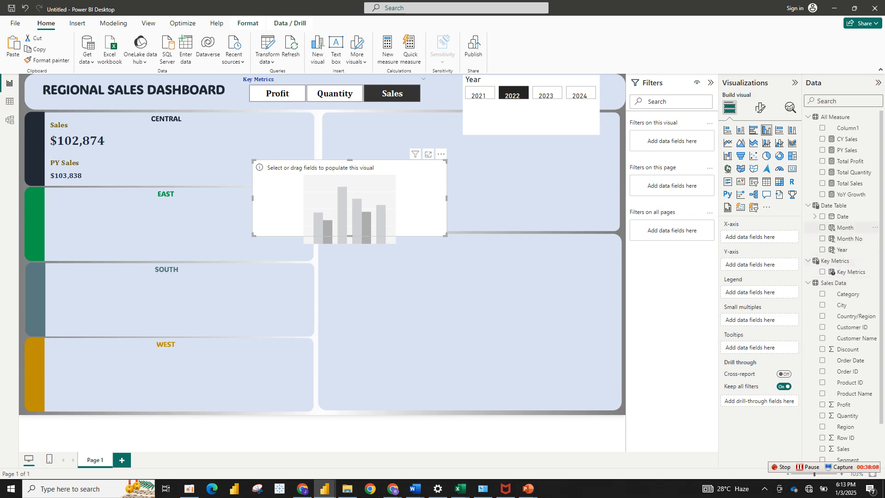
pyautogui.click(822, 227)
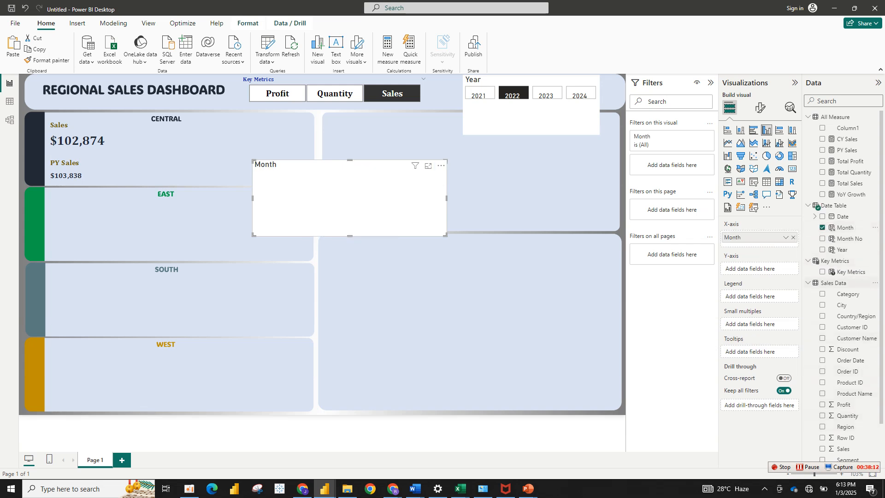
# - Plot the Key Metrics field on the column chart's Y-axis instead of Legend and widen the chart
pyautogui.click(822, 271)
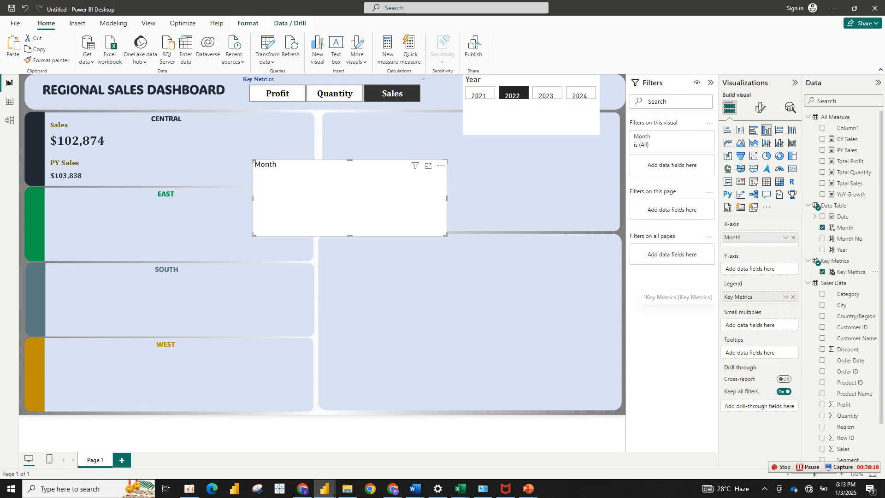
pyautogui.moveTo(742, 296); pyautogui.dragTo(746, 269)
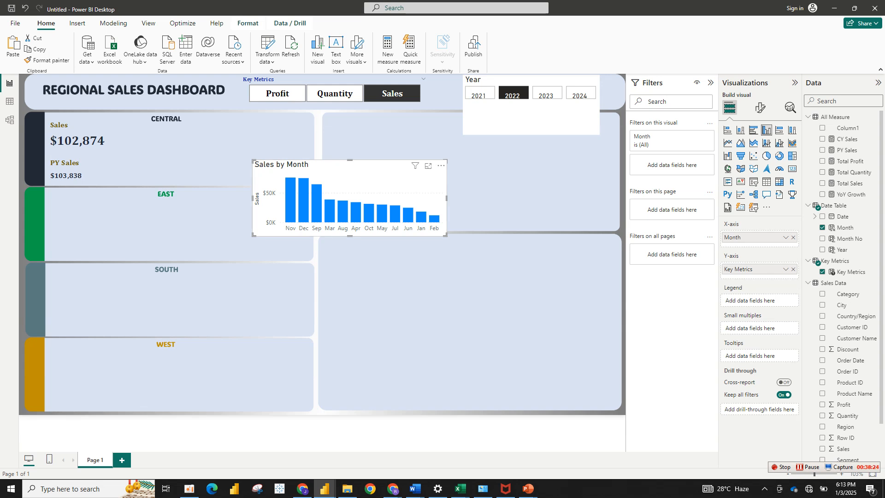
pyautogui.moveTo(446, 198); pyautogui.dragTo(498, 197)
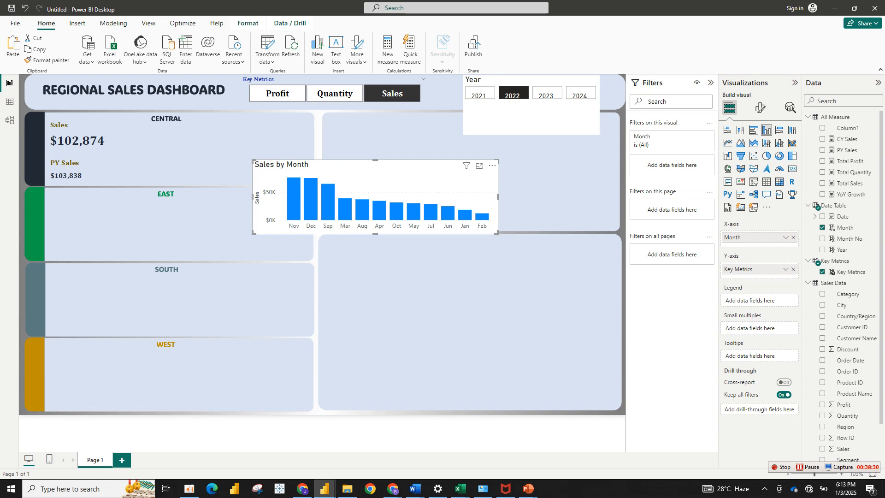
# - Set the column chart's axis sort direction to ascending
pyautogui.click(492, 165)
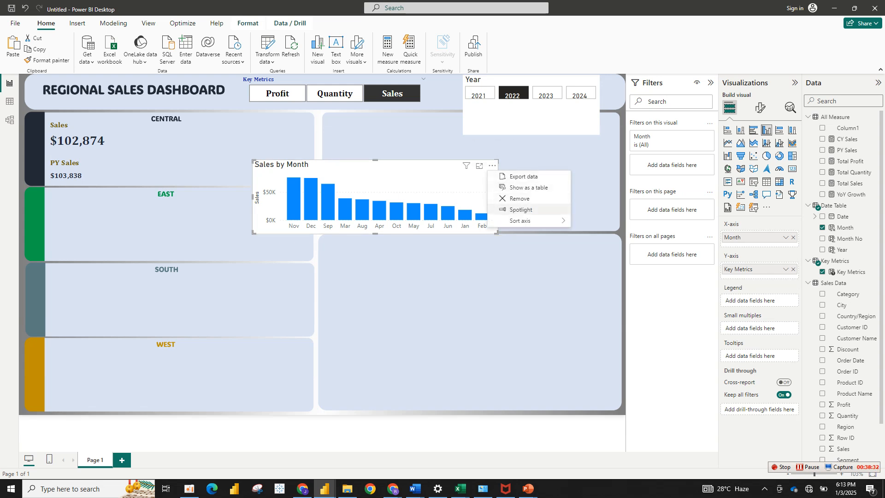
pyautogui.moveTo(533, 220)
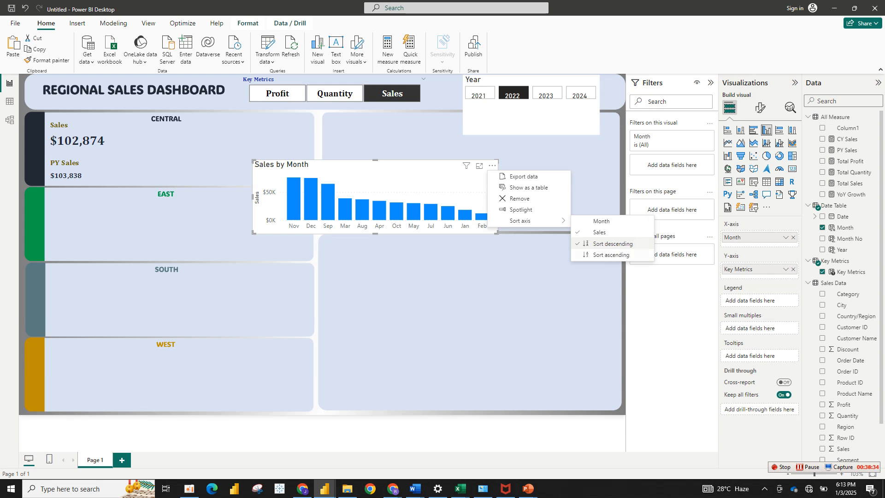
pyautogui.click(611, 243)
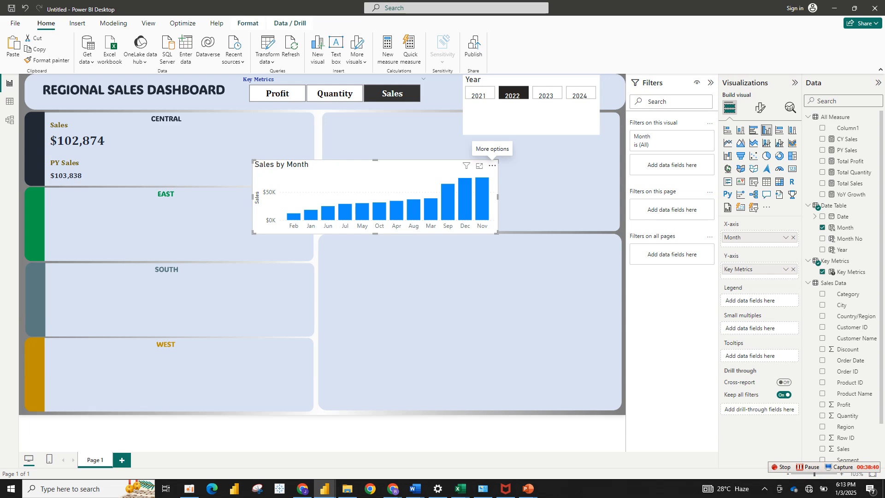
# - Sort the Month column of the Date Table by the Month No column
pyautogui.click(9, 101)
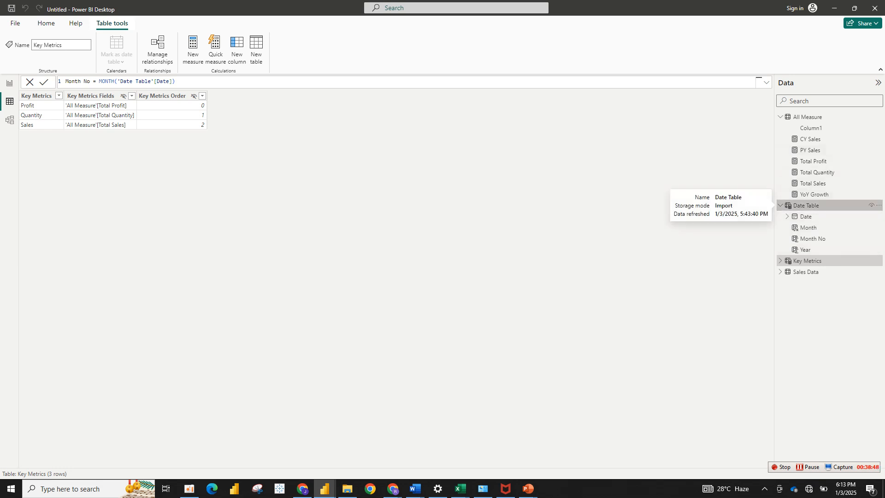
pyautogui.click(806, 205)
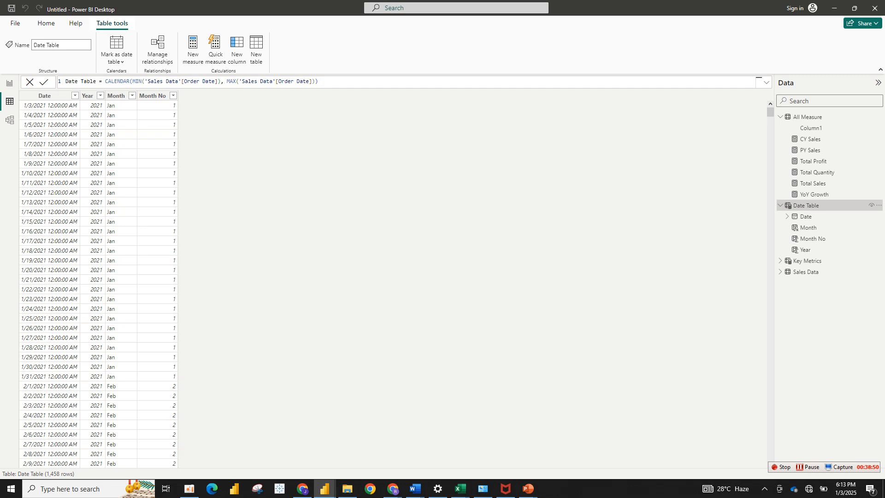
pyautogui.click(116, 95)
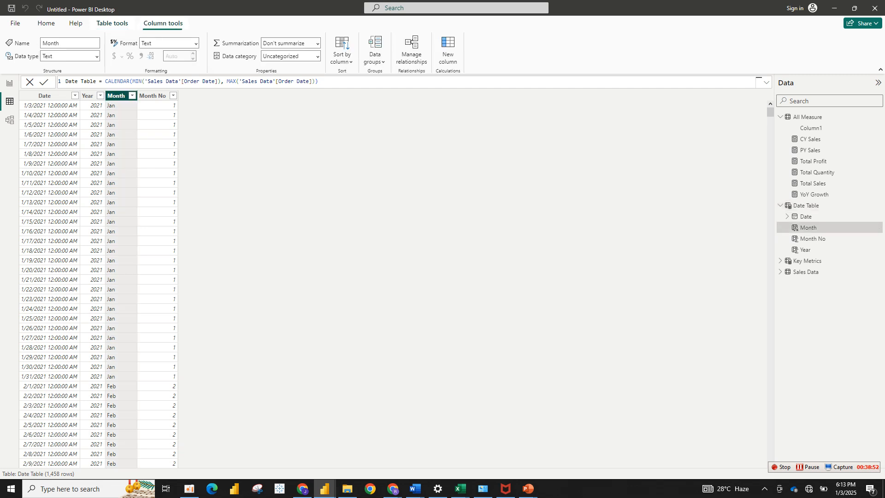
pyautogui.click(131, 96)
pyautogui.click(342, 54)
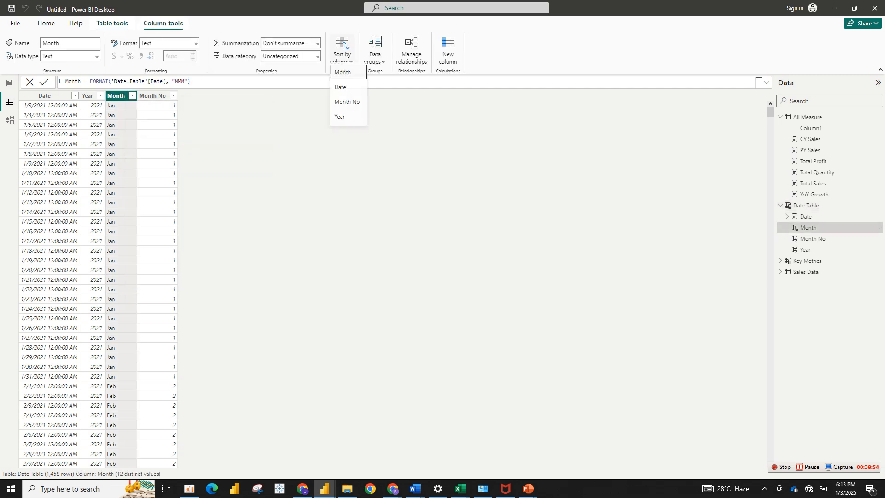
pyautogui.click(347, 106)
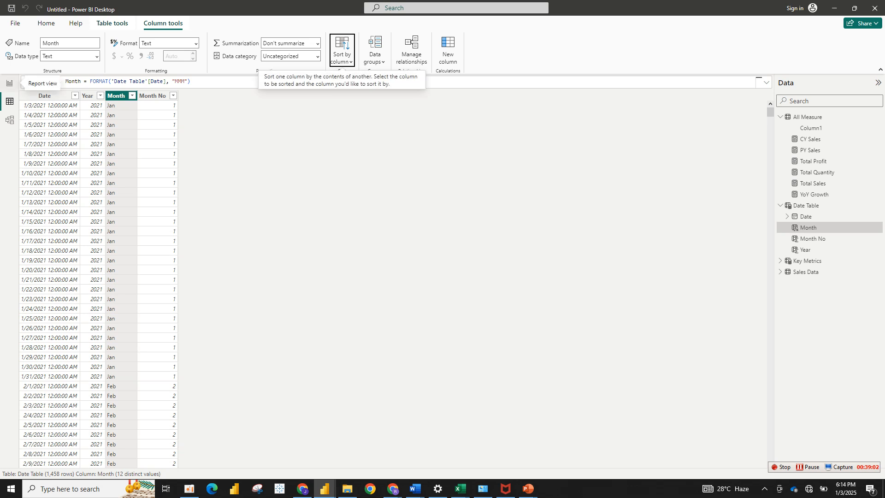
# - Return to the report, sort the column chart's axis by Month, and reduce the chart's size
pyautogui.click(10, 83)
pyautogui.moveTo(482, 205)
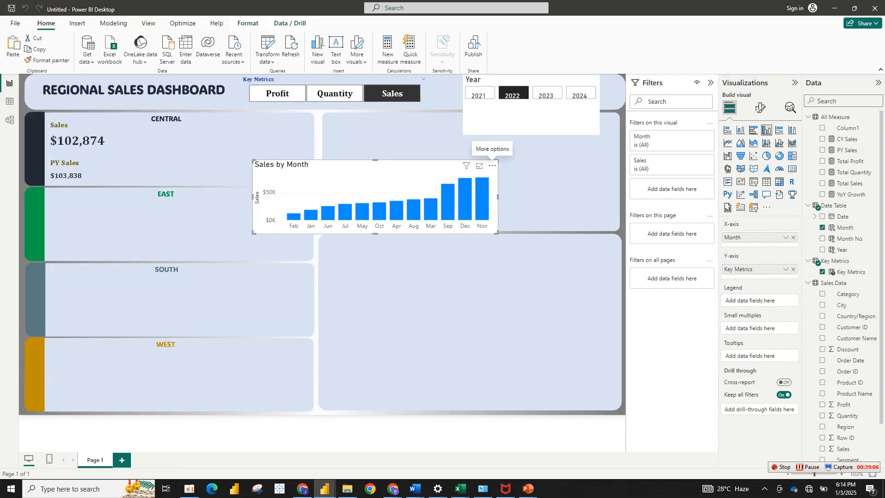
pyautogui.click(492, 166)
pyautogui.moveTo(535, 221)
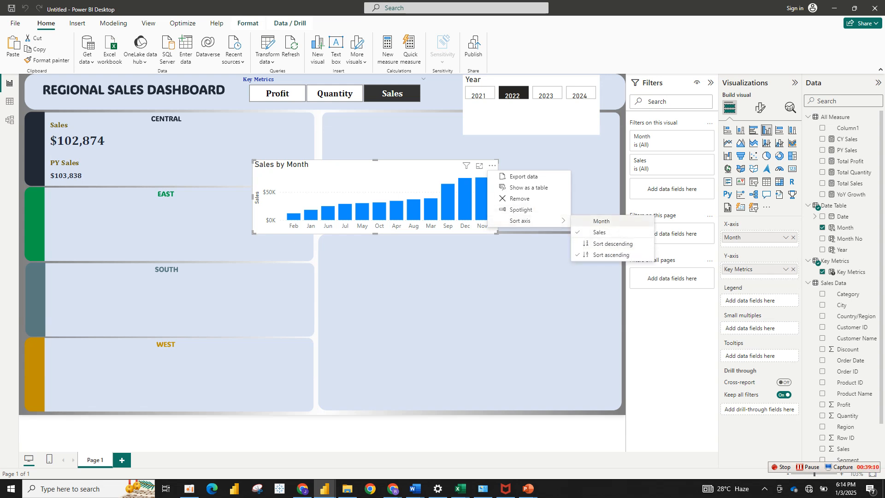
pyautogui.press('Escape')
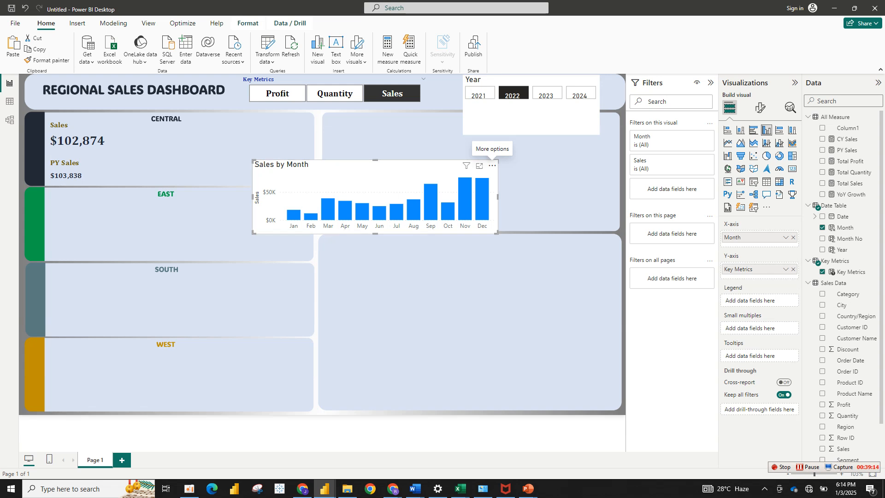
pyautogui.hotkey('ctrl', 'z')
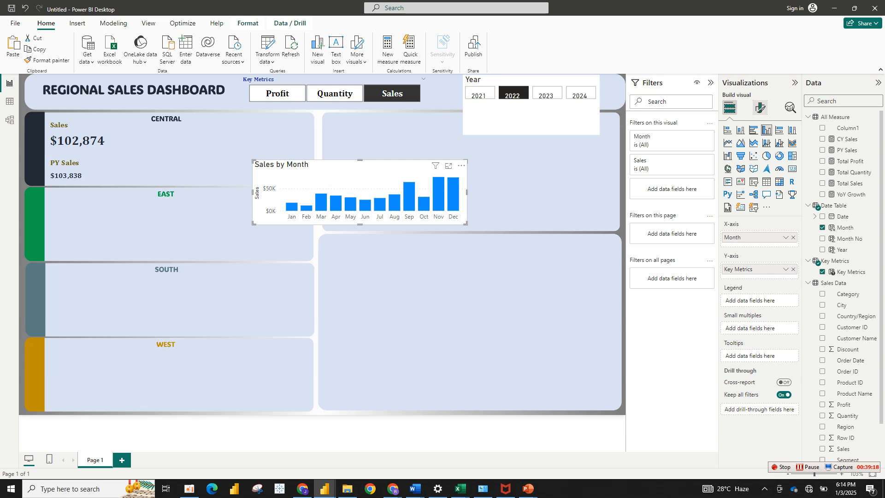
# - Turn off the column chart's background and title, and move it into the Central panel beside the Sales cards
pyautogui.click(760, 108)
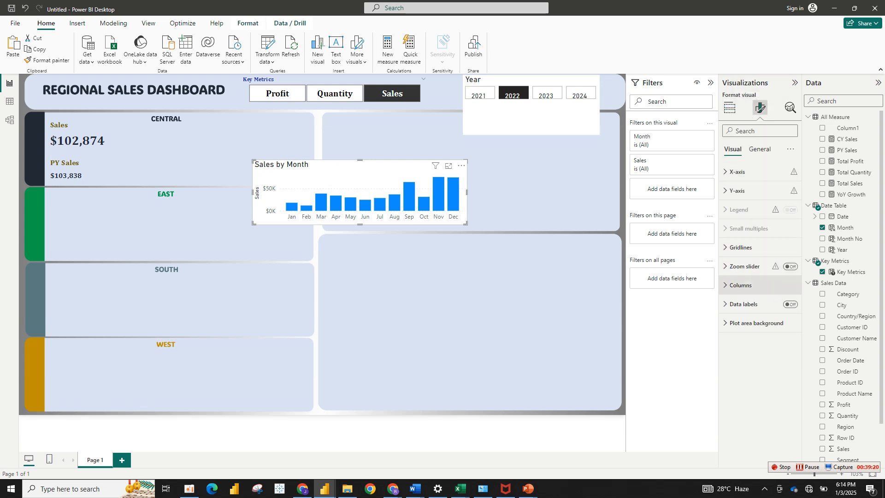
pyautogui.click(759, 148)
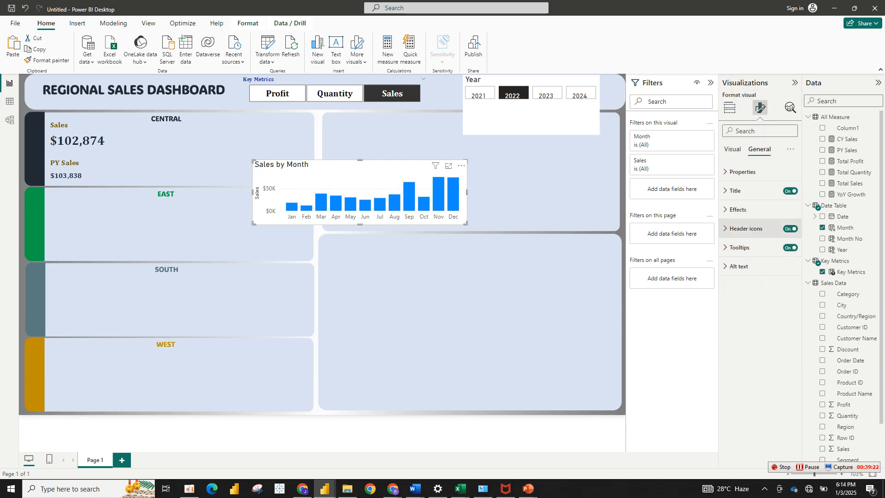
pyautogui.click(737, 209)
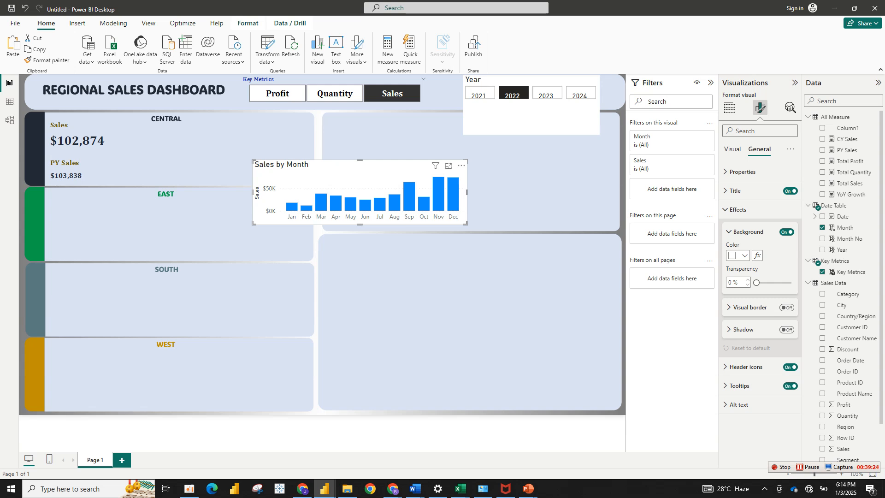
pyautogui.click(786, 231)
pyautogui.click(790, 191)
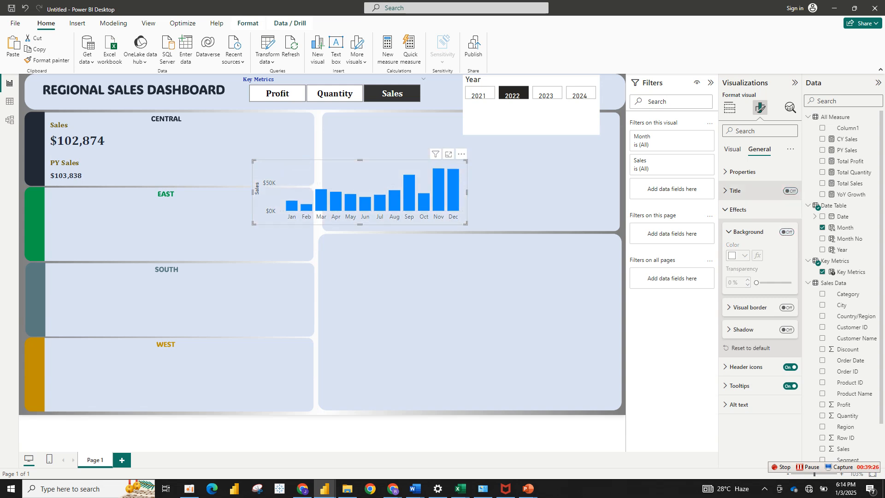
pyautogui.click(733, 149)
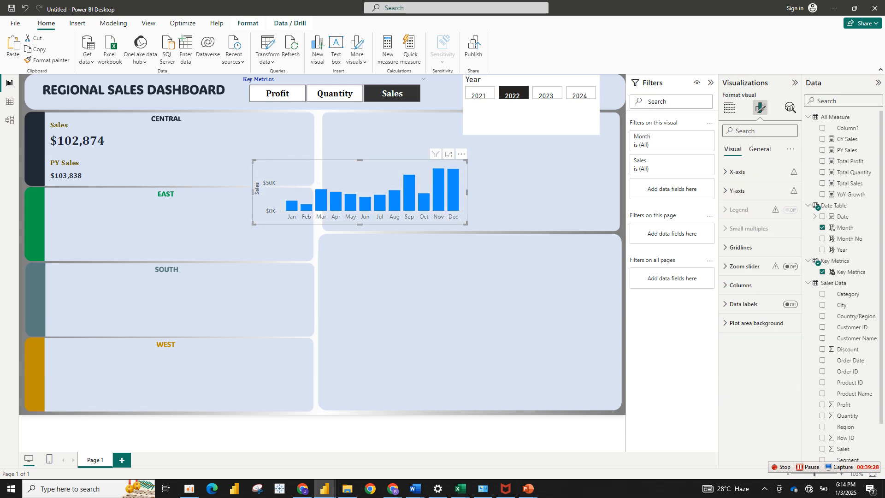
pyautogui.moveTo(360, 167); pyautogui.dragTo(205, 126)
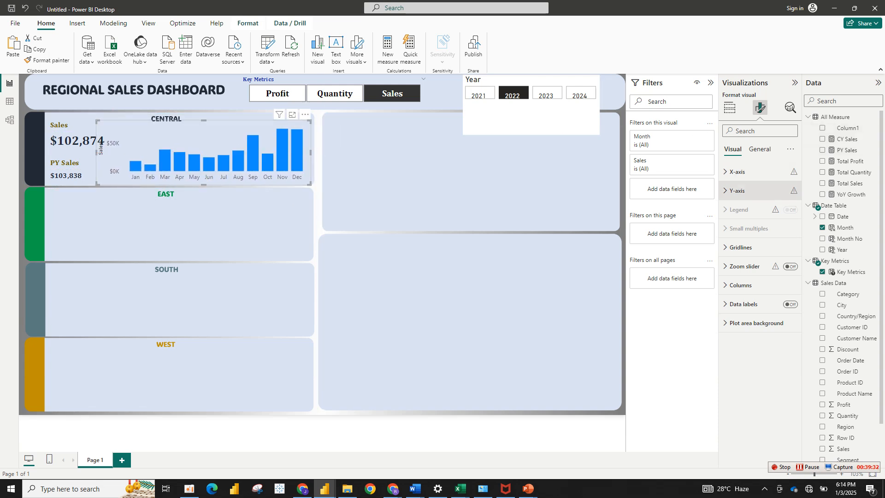
# - Hide the chart's Y-axis values and title, and resize the chart slightly to fit the Central panel
pyautogui.click(736, 190)
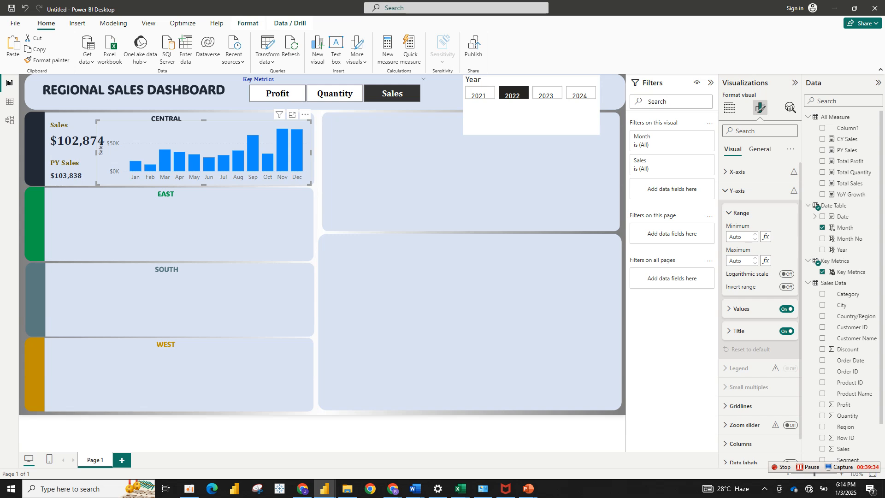
pyautogui.click(787, 308)
pyautogui.click(787, 331)
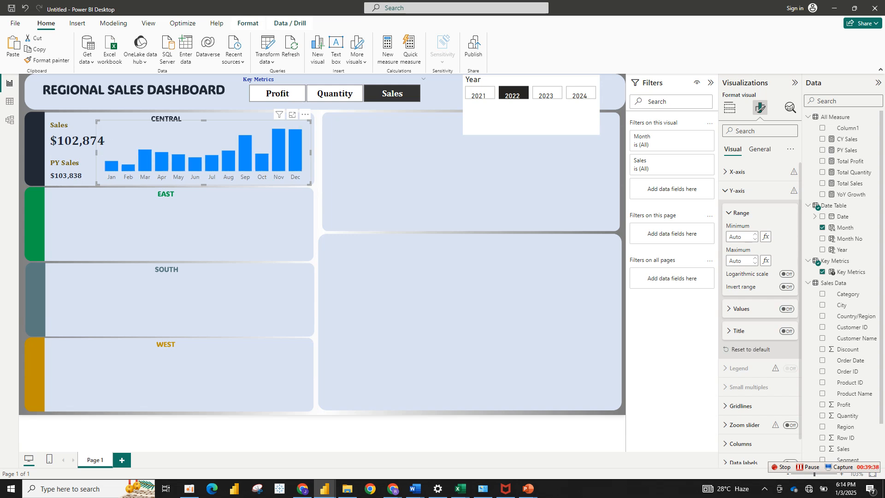
pyautogui.moveTo(311, 183); pyautogui.dragTo(314, 180)
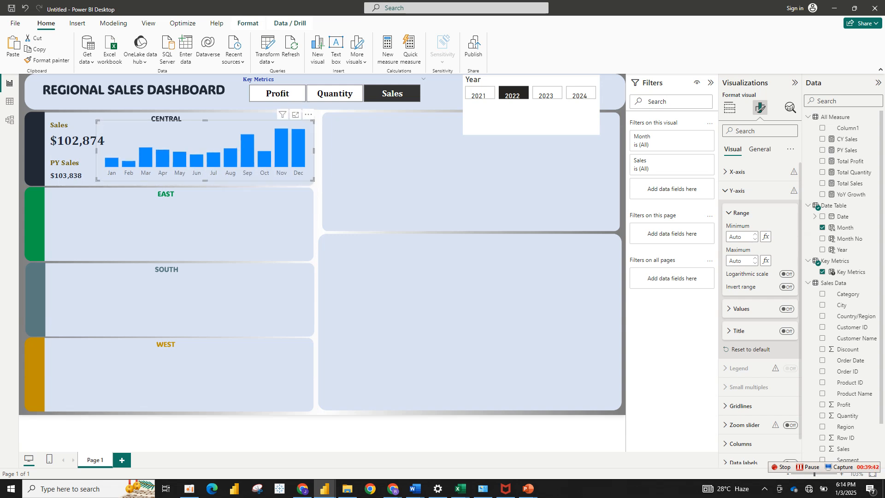
# - Format the chart's X-axis month labels in bold black Cambria
pyautogui.click(737, 191)
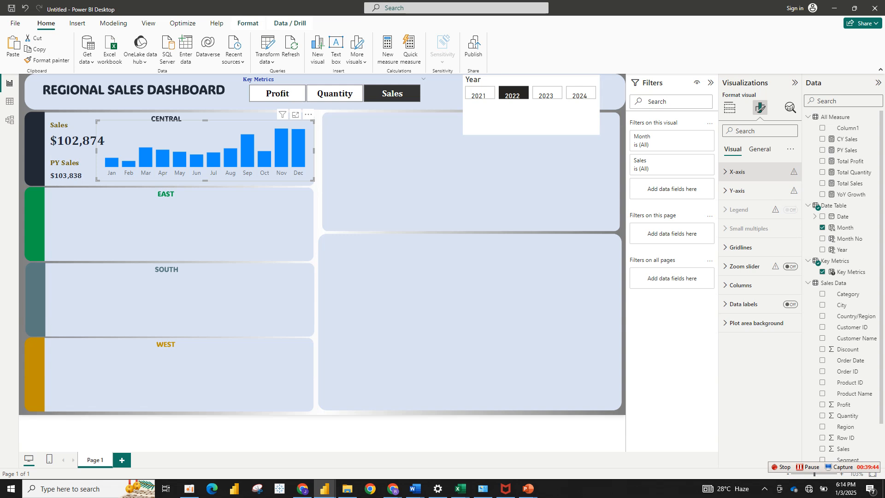
pyautogui.click(738, 171)
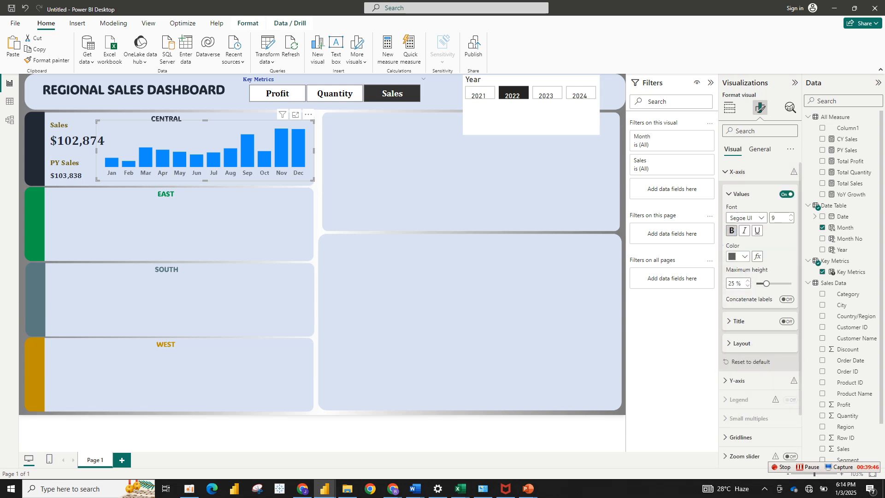
pyautogui.click(739, 256)
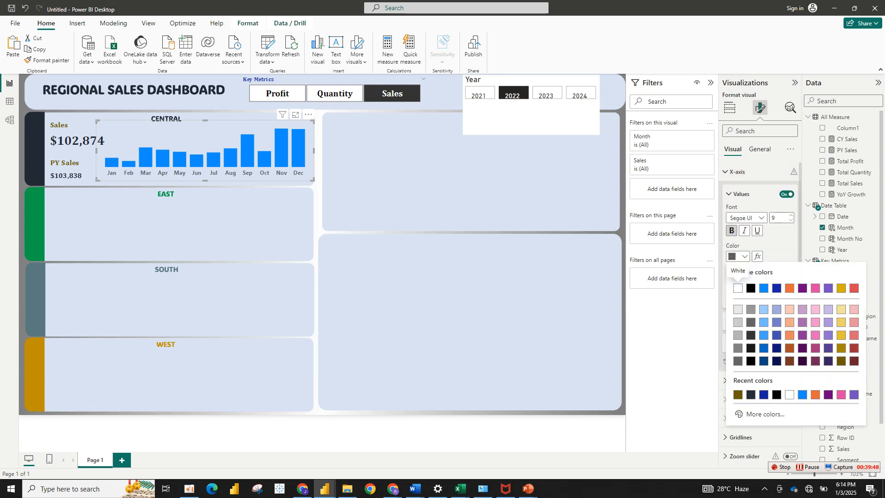
pyautogui.click(751, 288)
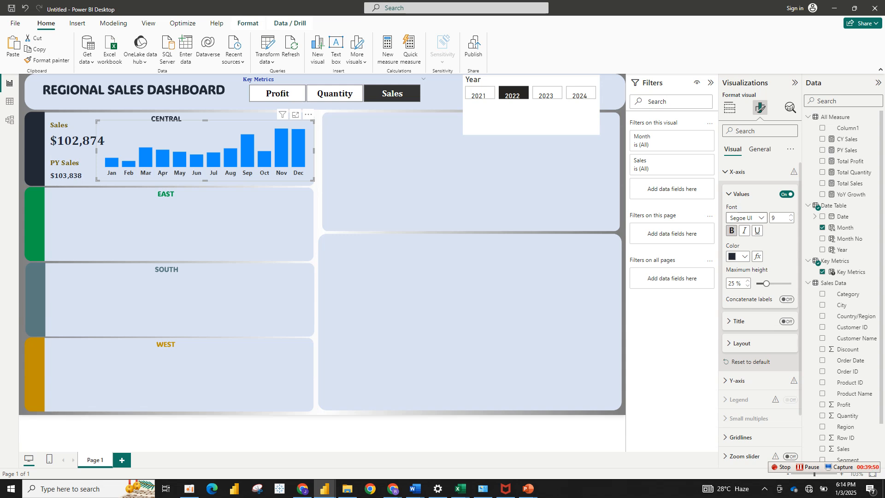
pyautogui.click(746, 217)
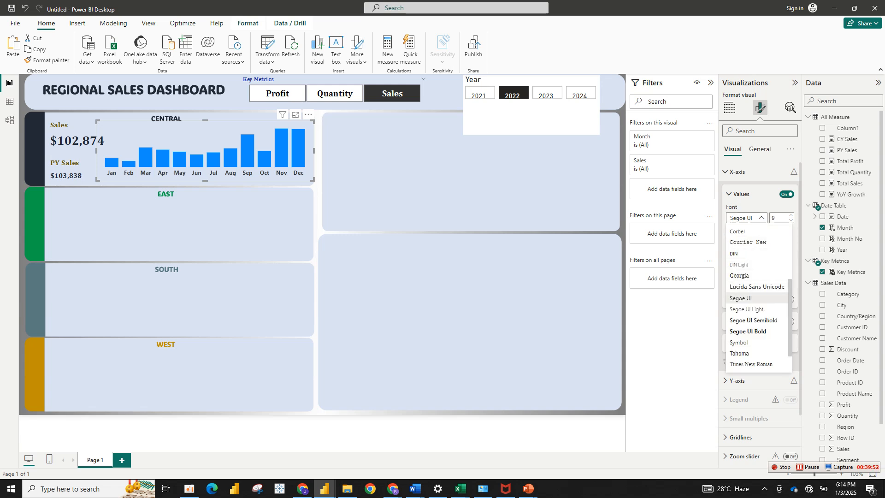
pyautogui.scroll(5, 758, 297)
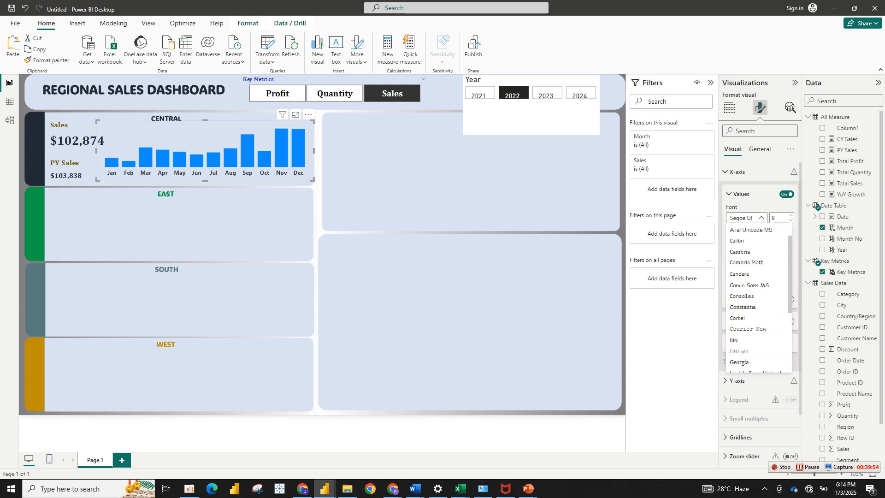
pyautogui.click(742, 272)
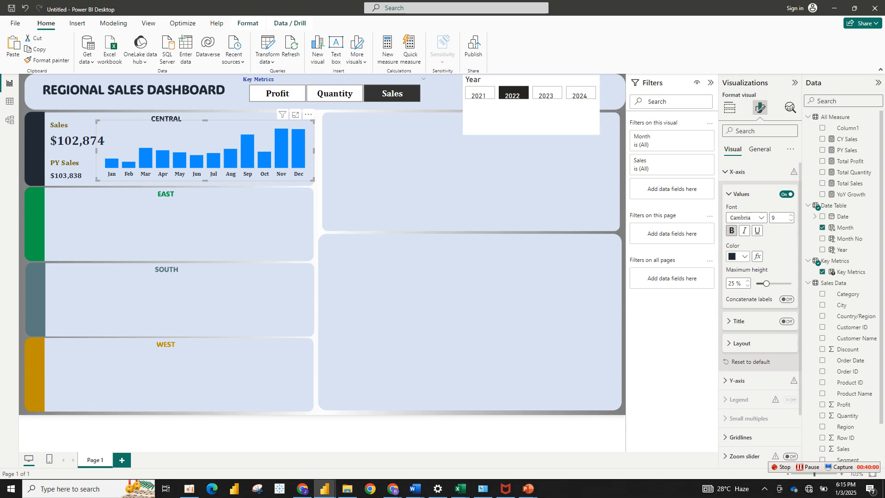
pyautogui.click(738, 256)
pyautogui.click(750, 288)
pyautogui.click(741, 193)
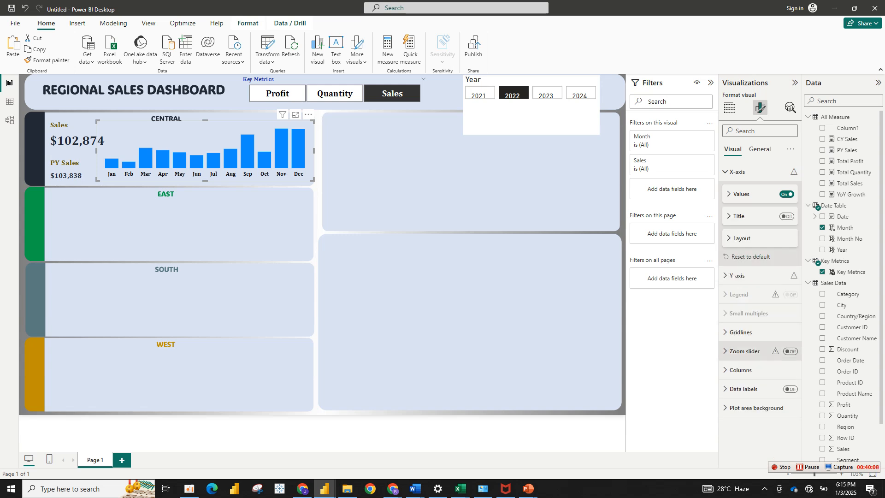
# - Set the default color of the Central chart's columns to dark navy #222A35
pyautogui.click(740, 370)
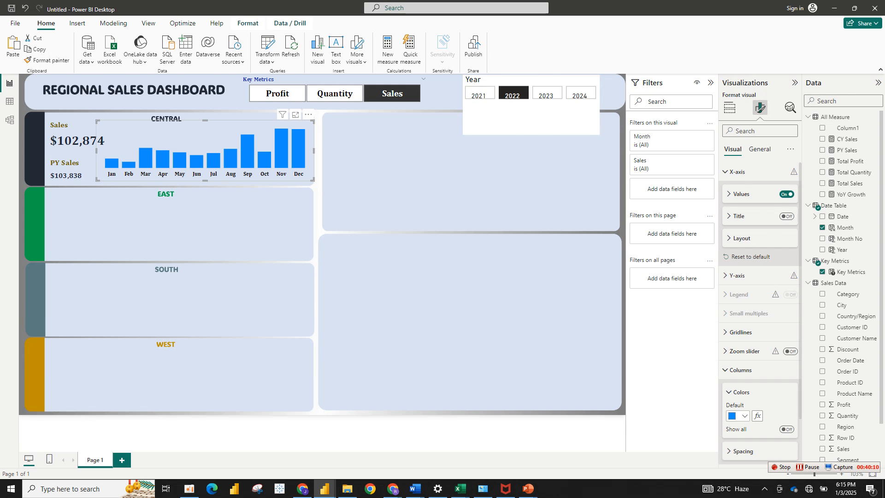
pyautogui.click(738, 415)
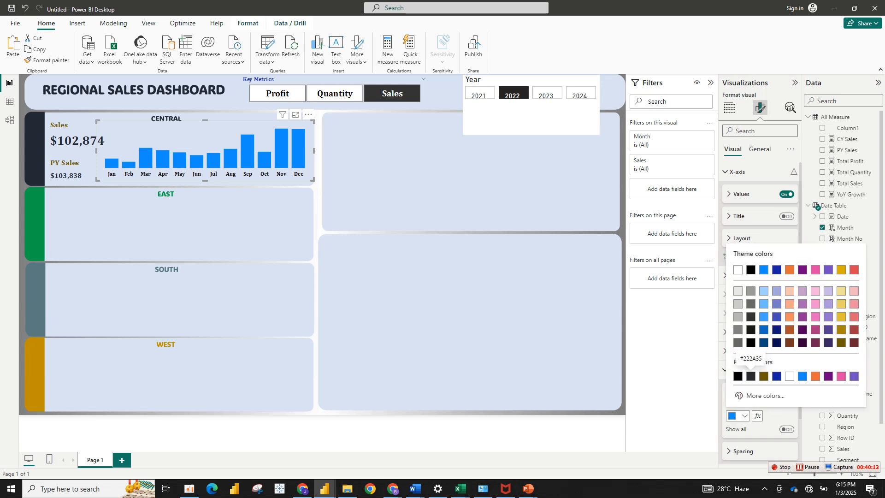
pyautogui.click(751, 376)
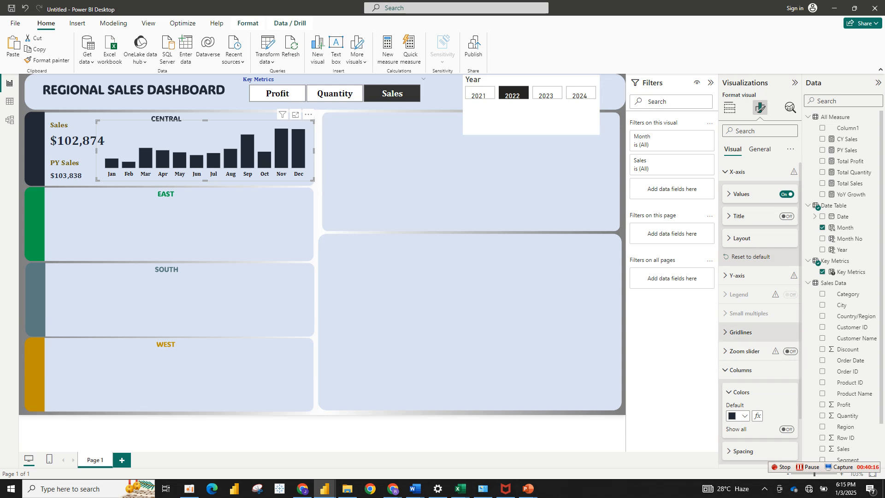
# - Turn on the Central column chart's data labels and format them in bold black Cambria
pyautogui.click(740, 370)
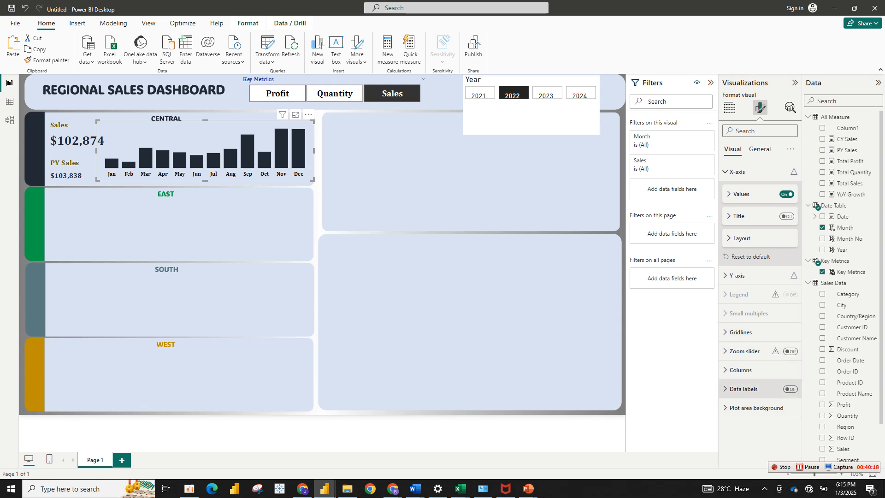
pyautogui.click(789, 389)
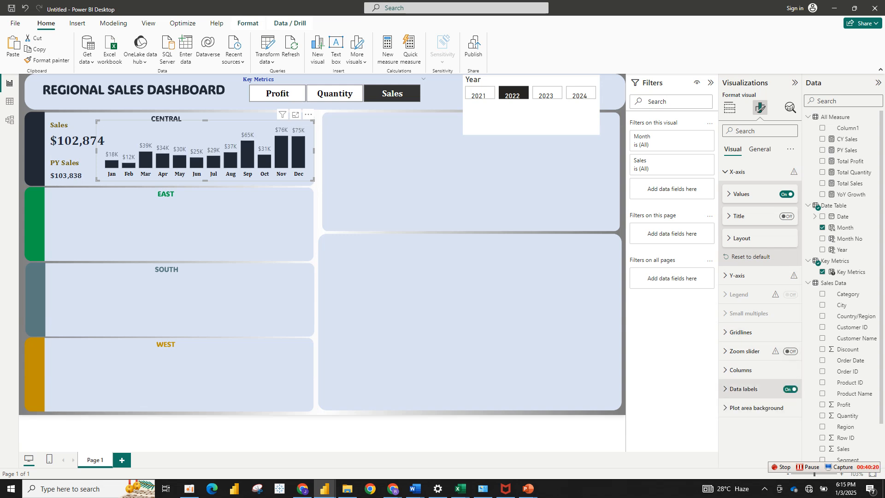
pyautogui.click(744, 388)
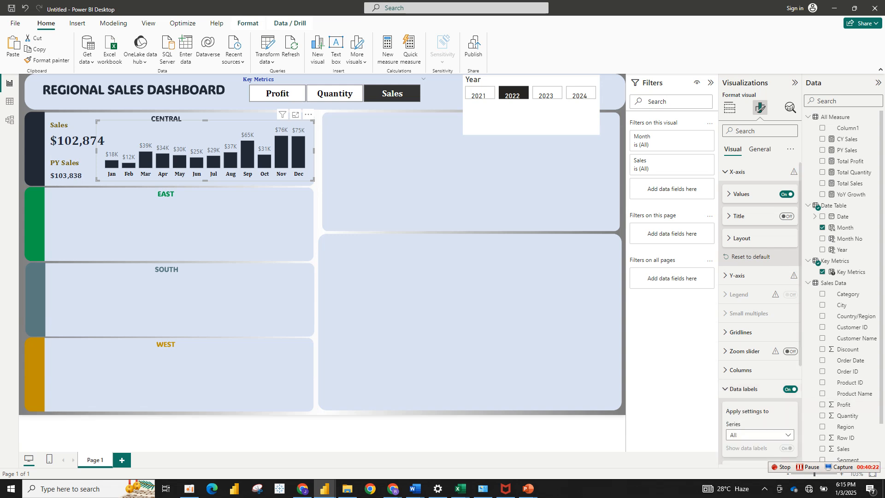
pyautogui.scroll(-3, 759, 314)
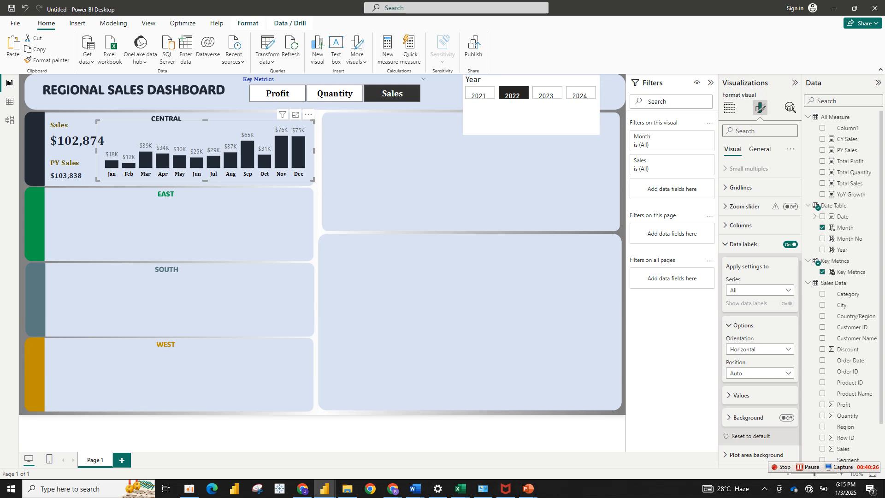
pyautogui.click(741, 395)
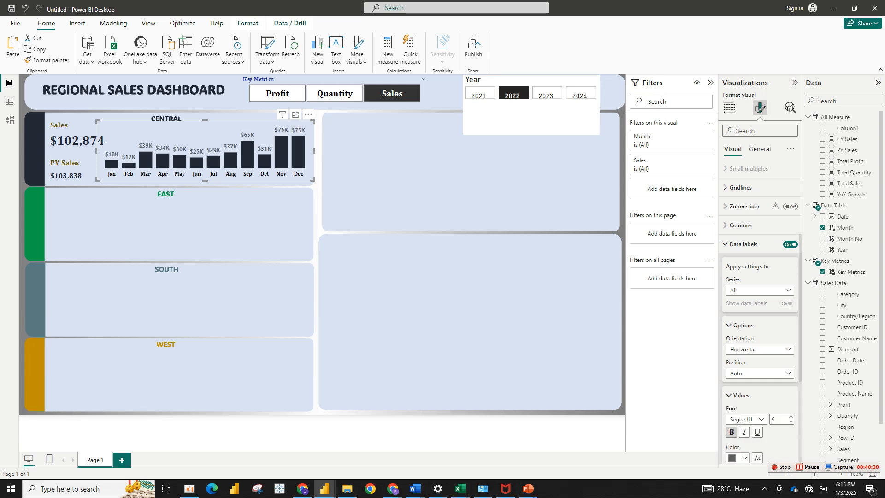
pyautogui.click(736, 458)
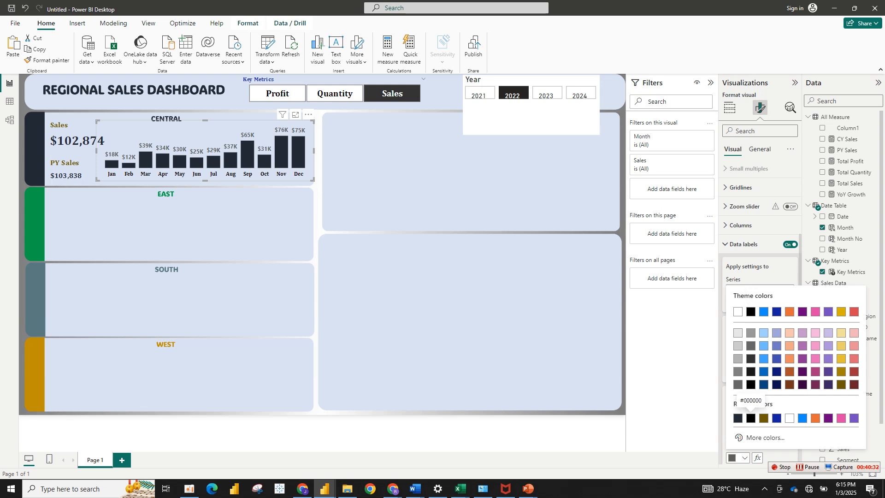
pyautogui.click(731, 417)
pyautogui.click(744, 419)
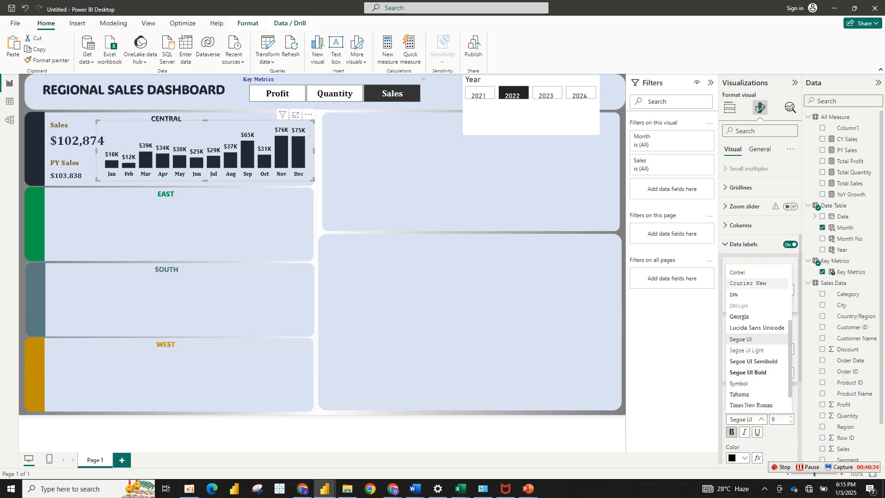
pyautogui.scroll(5, 756, 337)
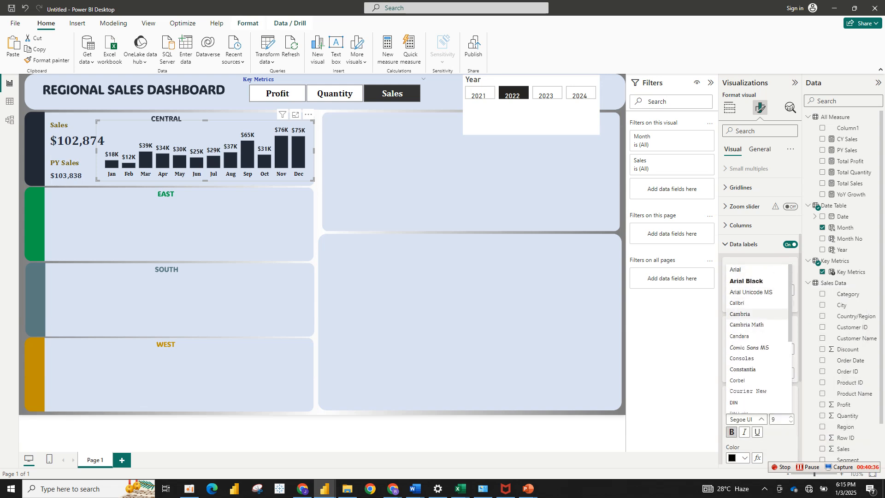
pyautogui.click(746, 314)
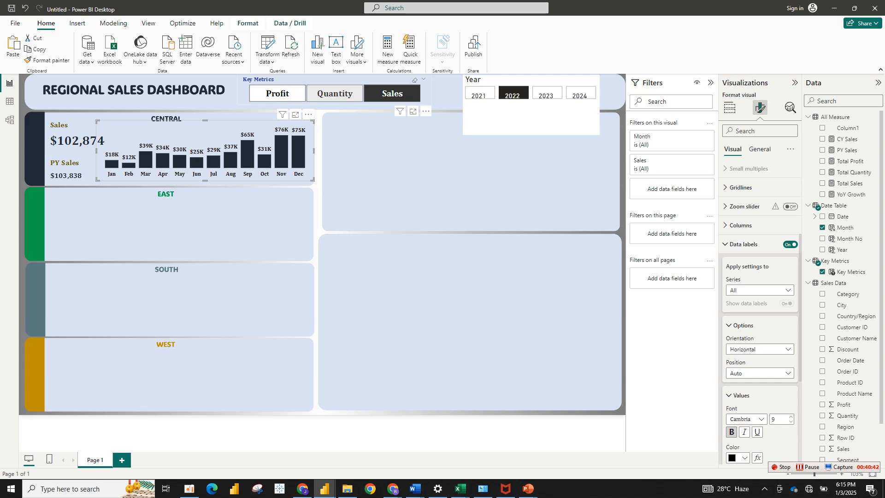
# - Switch the Key Metrics slicer to Quantity and Profit to check the Central chart and its data labels
pyautogui.click(391, 93)
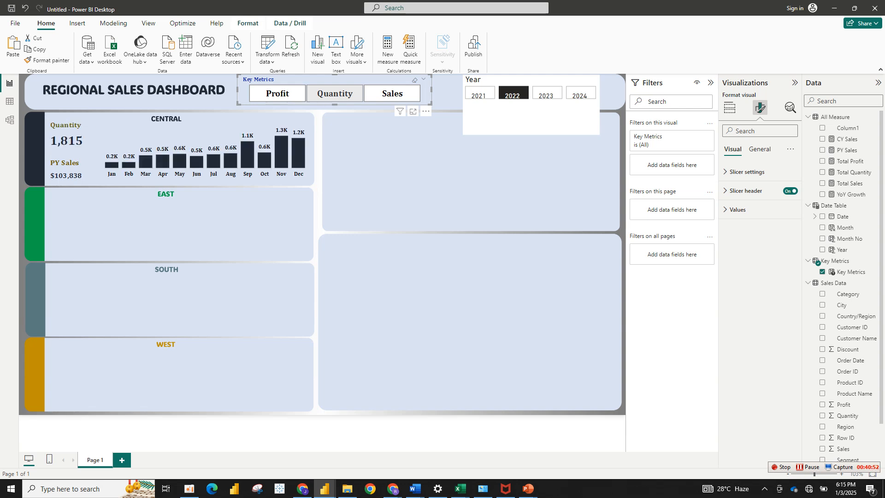
pyautogui.click(696, 137)
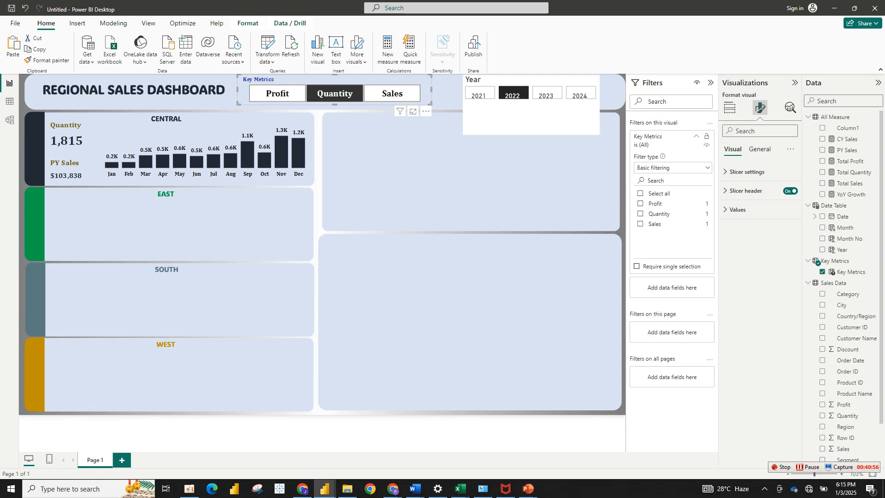
pyautogui.click(277, 93)
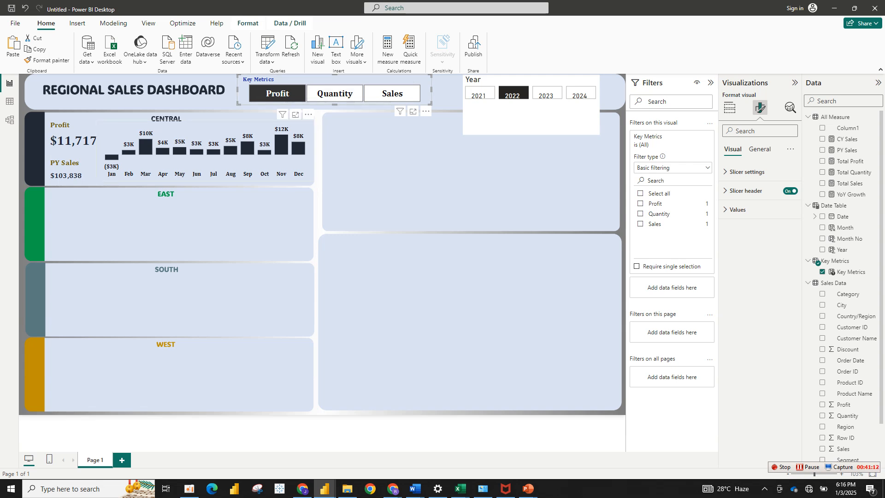
# - Try filtering the Central column chart by Region to Central, and remove the Region filter
pyautogui.click(205, 162)
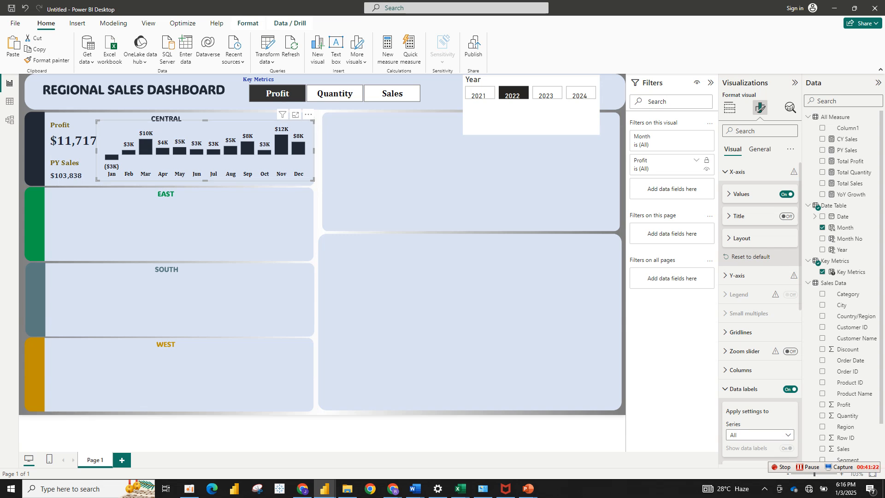
pyautogui.click(695, 160)
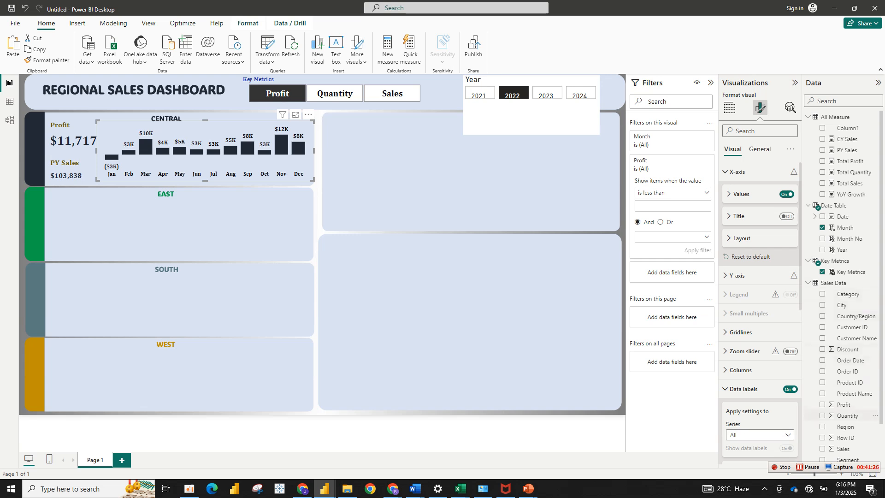
pyautogui.moveTo(845, 427); pyautogui.dragTo(672, 272)
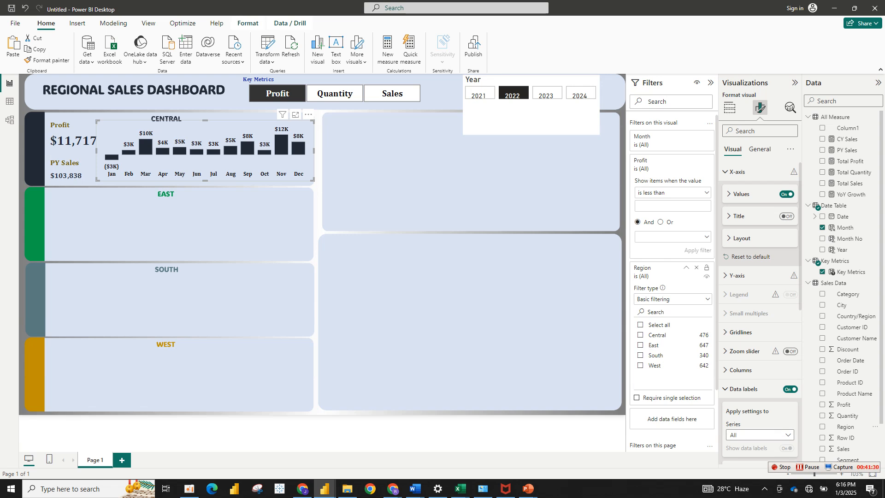
pyautogui.click(640, 335)
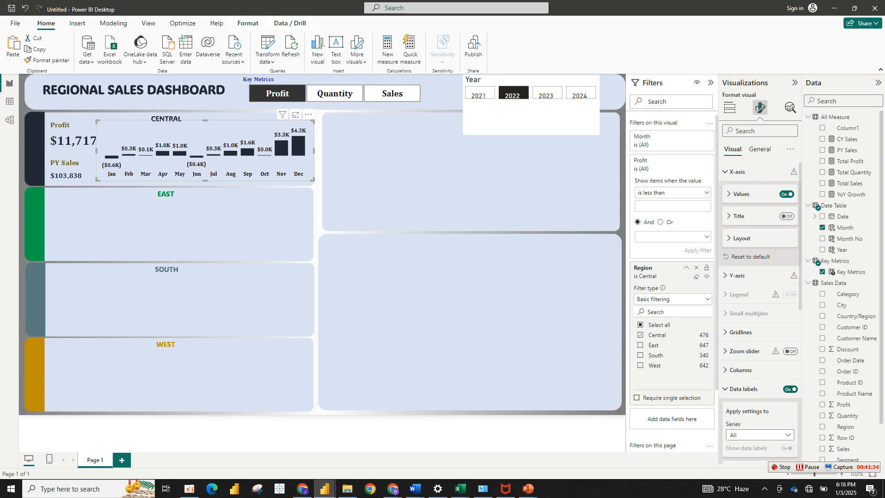
pyautogui.click(696, 267)
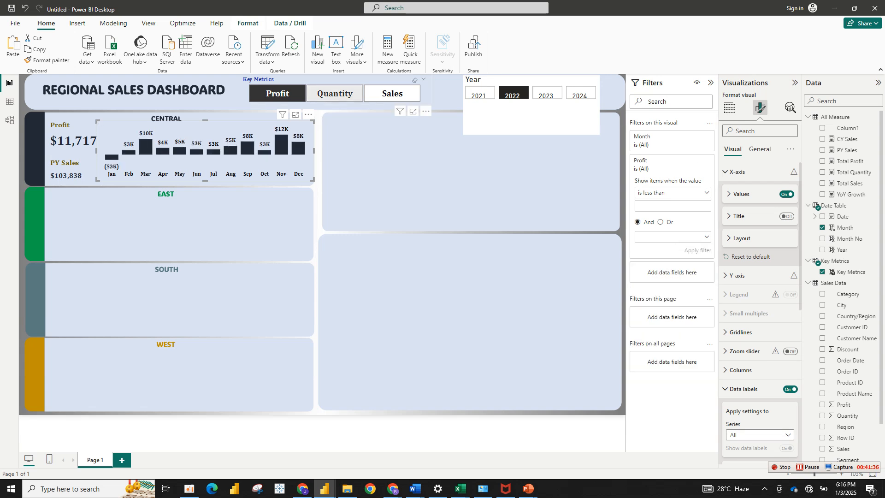
# - Switch the Key Metrics slicer through Quantity, Sales and Profit to compare the Central chart's monthly values, leaving Profit selected
pyautogui.click(334, 93)
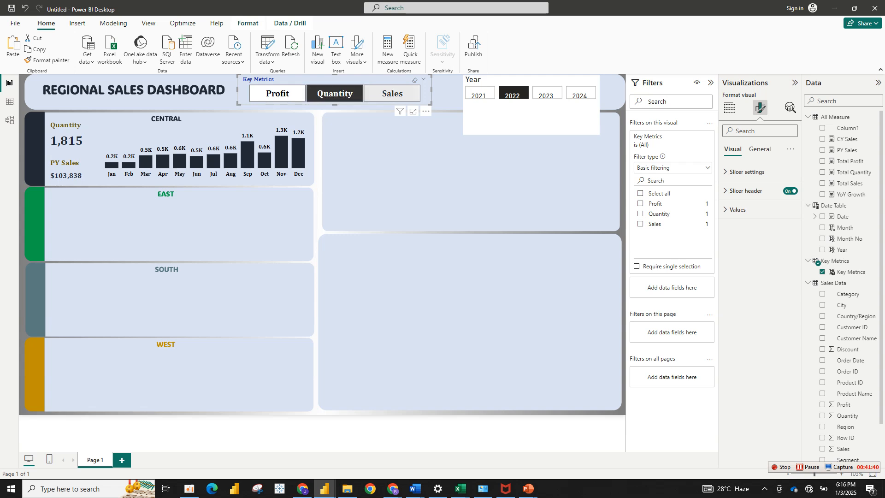
pyautogui.click(392, 93)
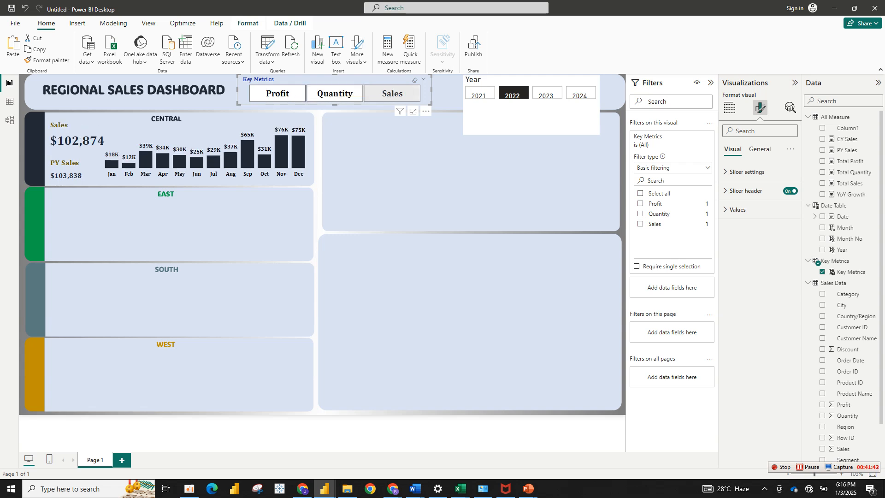
pyautogui.click(278, 93)
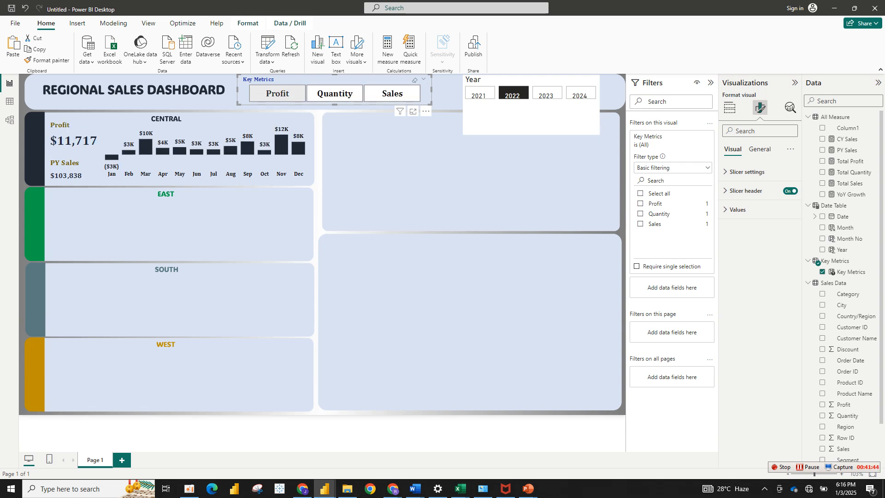
pyautogui.click(277, 93)
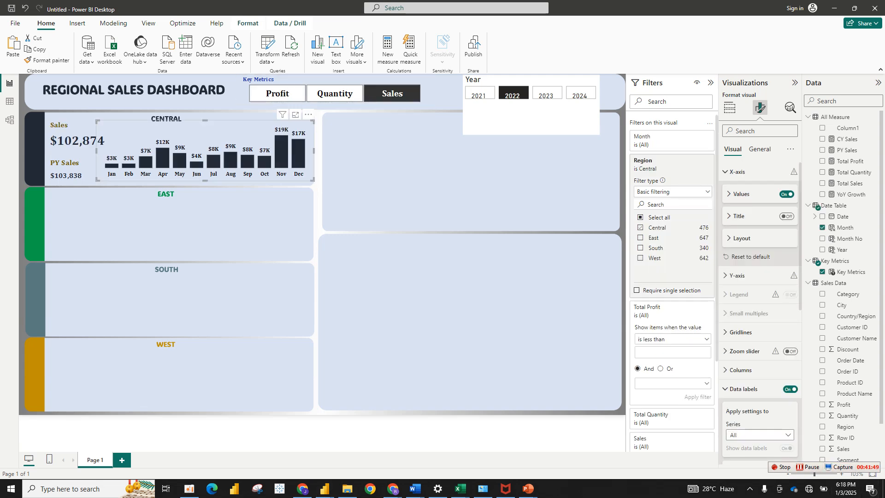
pyautogui.click(278, 93)
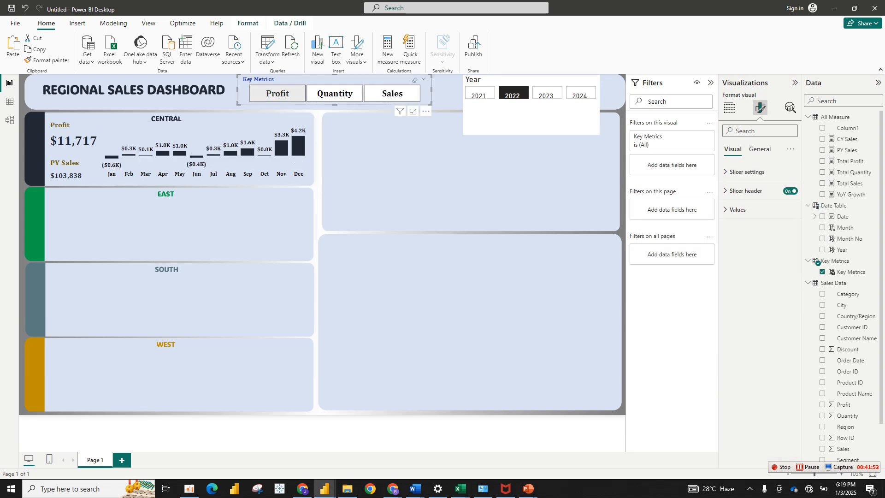
pyautogui.click(278, 93)
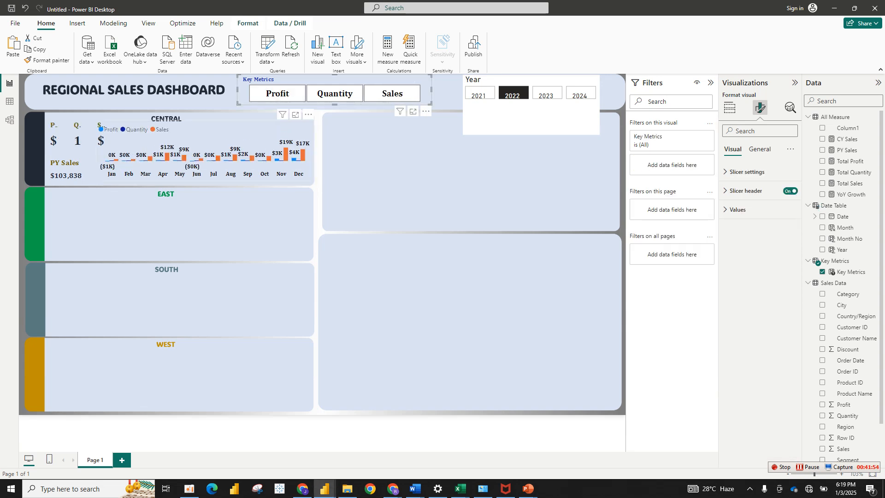
pyautogui.click(277, 93)
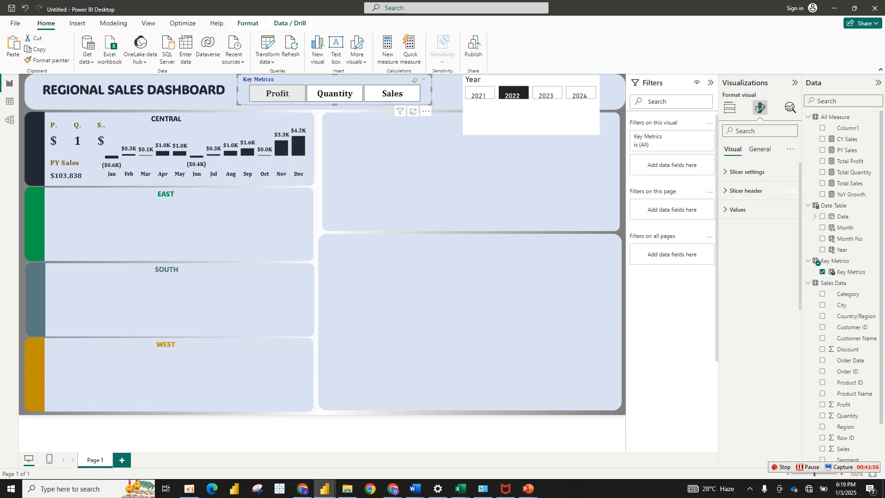
# - Extend the Central column chart slightly downward within its panel and deselect it
pyautogui.click(205, 138)
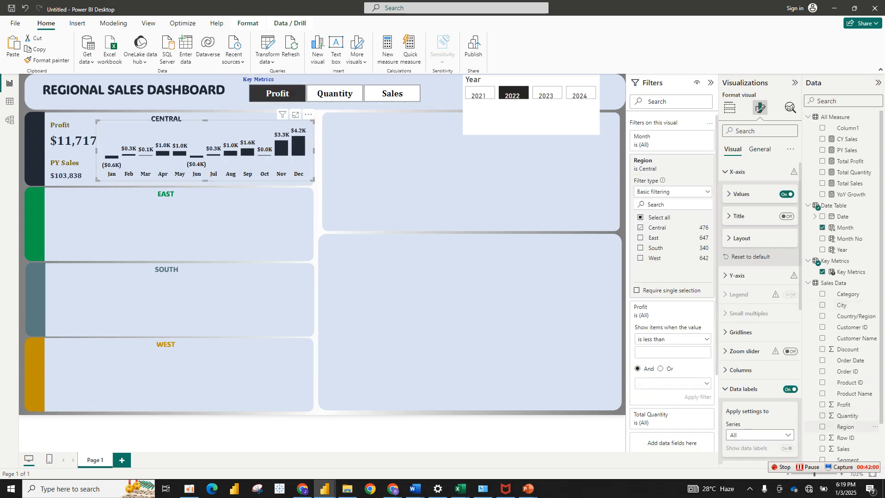
pyautogui.moveTo(845, 426); pyautogui.dragTo(853, 416)
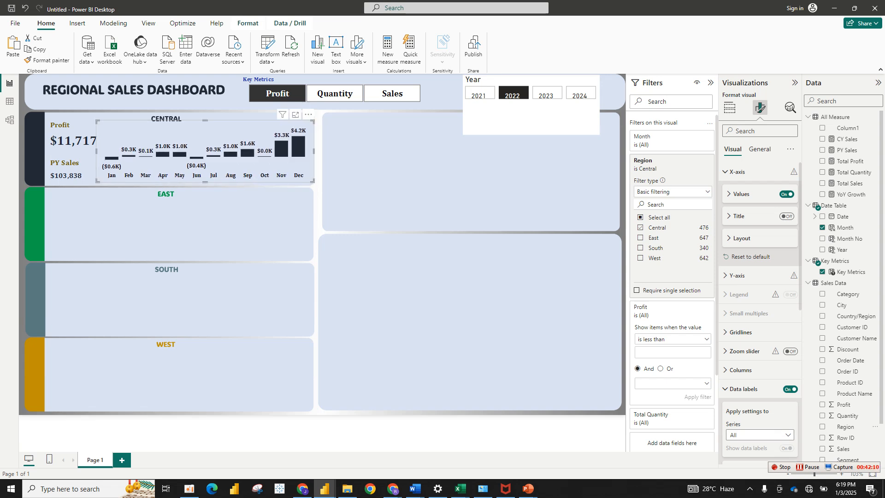
pyautogui.click(207, 221)
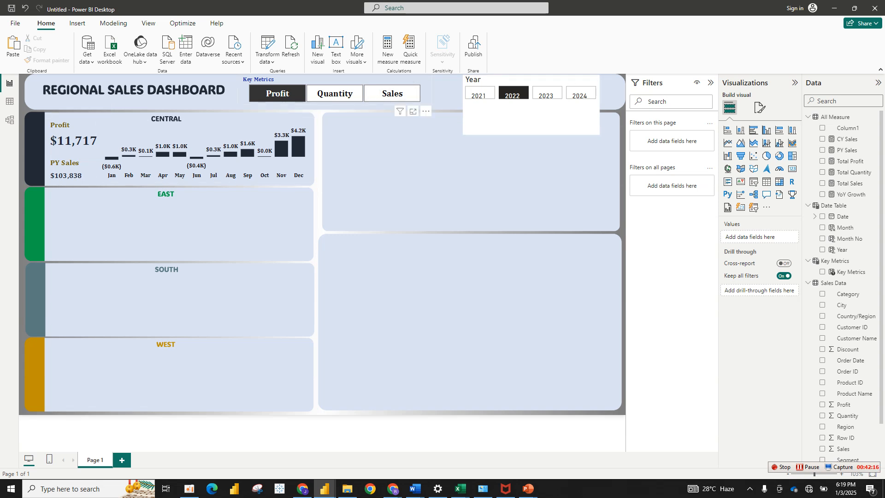
# - Check the Central-filtered chart under Quantity, Sales and Profit with the Key Metrics slicer, ending on Profit
pyautogui.click(335, 94)
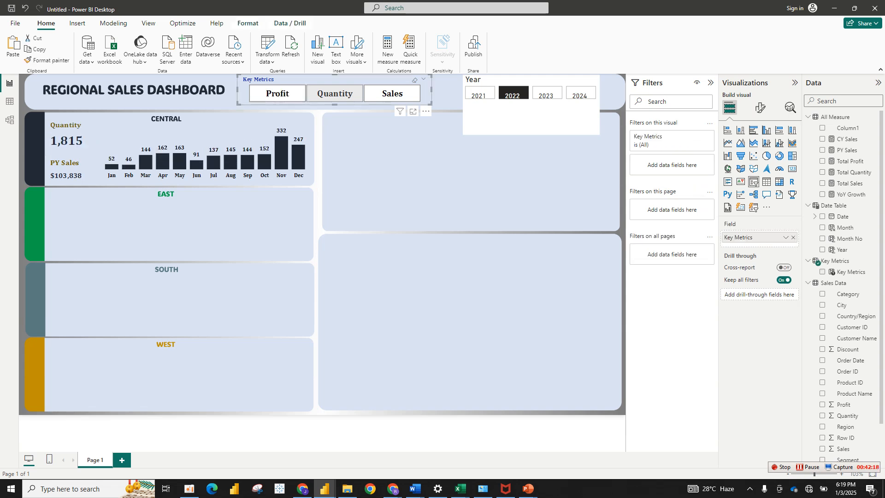
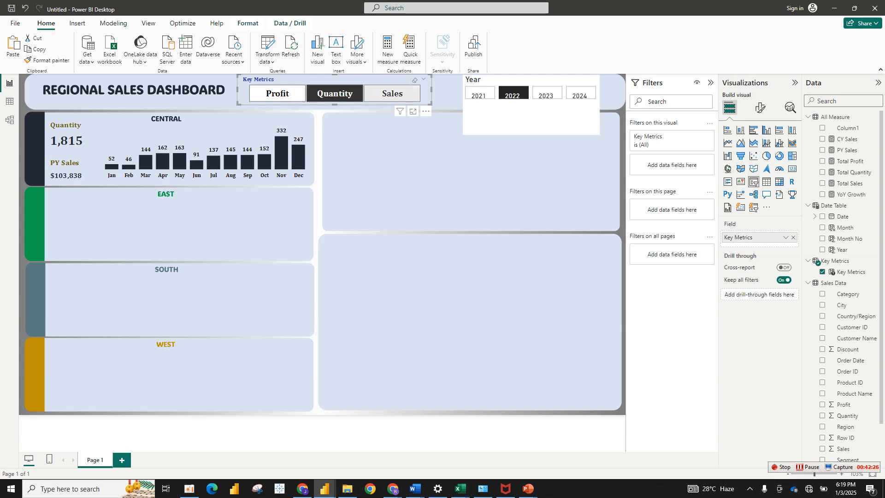
pyautogui.click(392, 93)
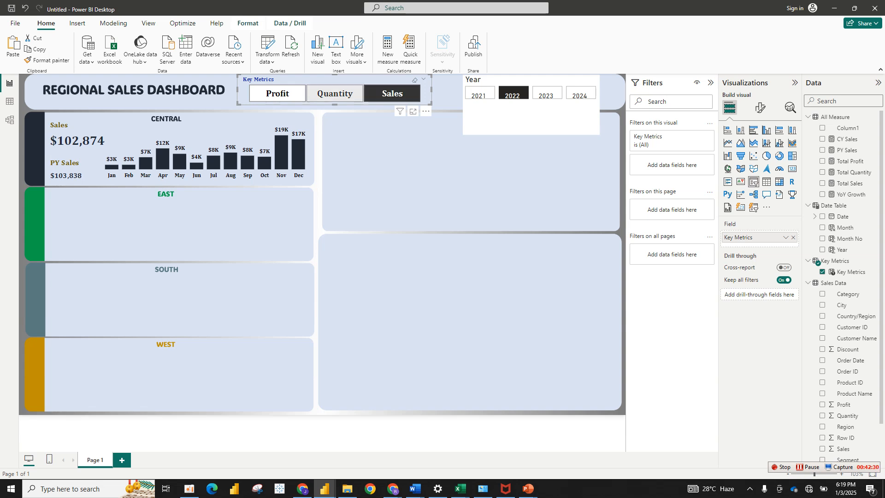
pyautogui.click(334, 93)
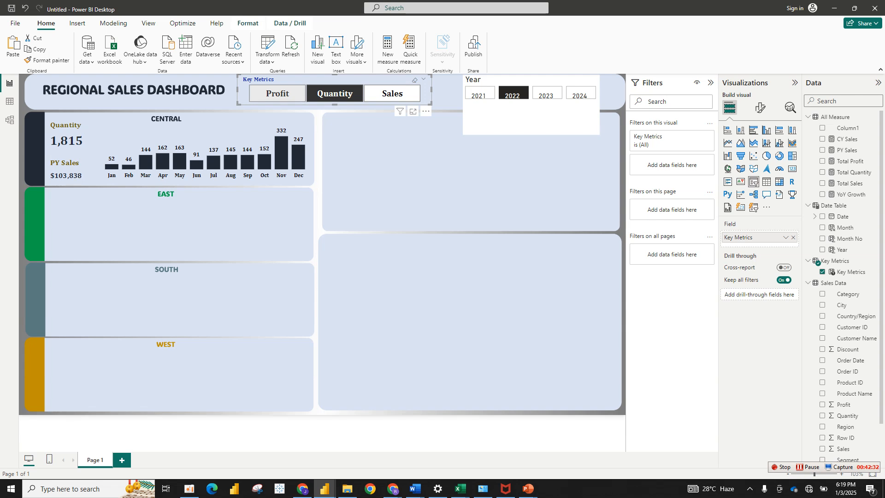
pyautogui.click(277, 93)
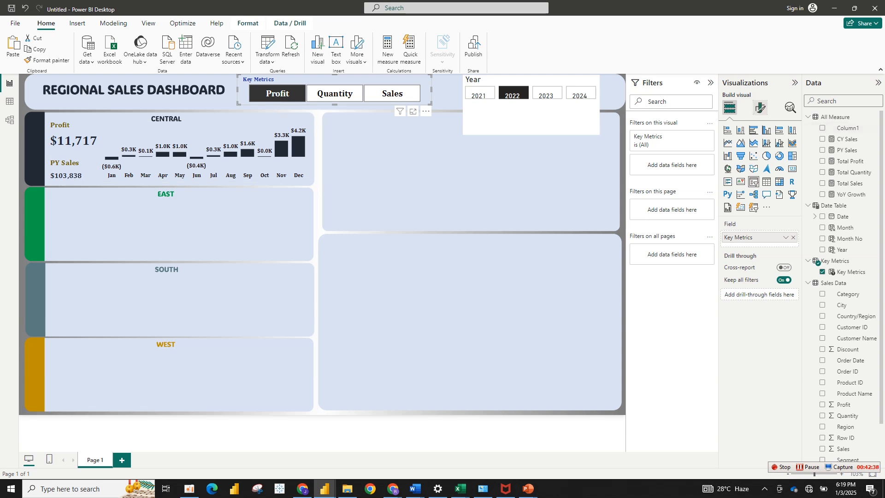
pyautogui.click(760, 107)
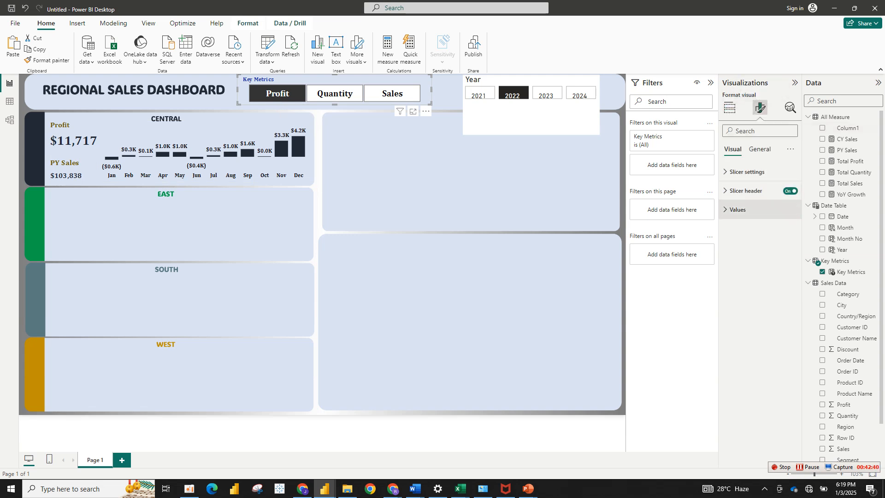
pyautogui.click(738, 209)
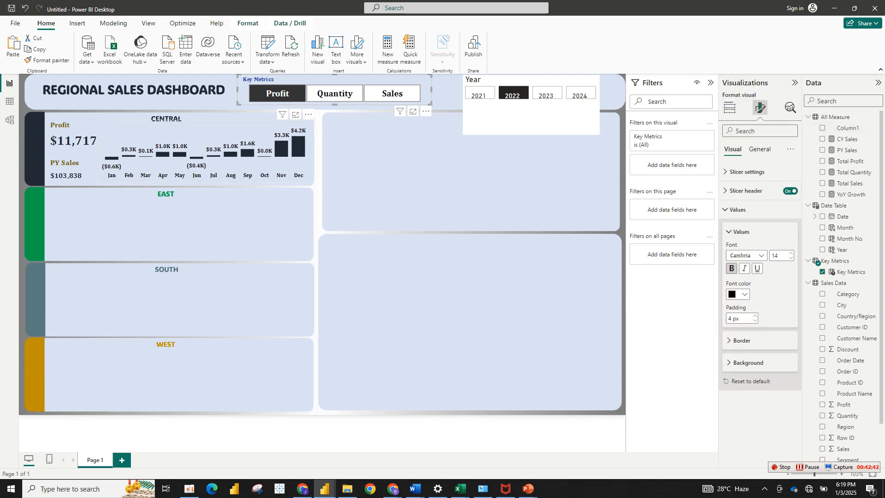
pyautogui.click(205, 150)
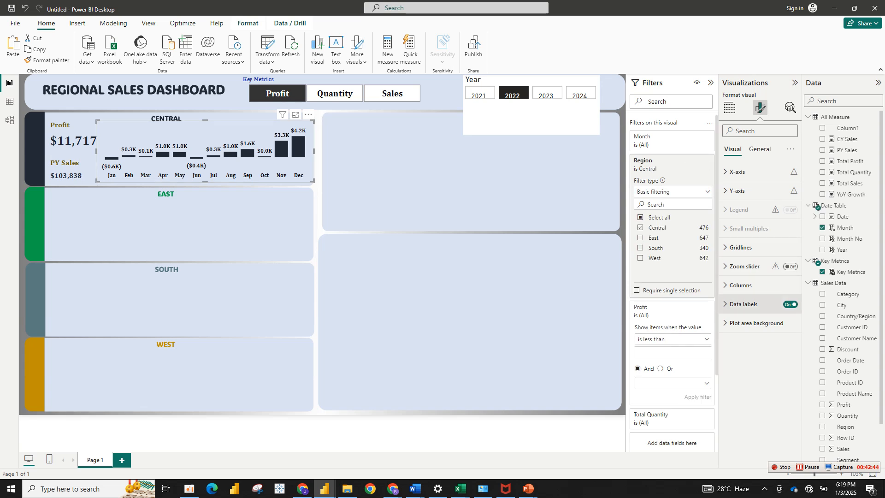
pyautogui.click(743, 304)
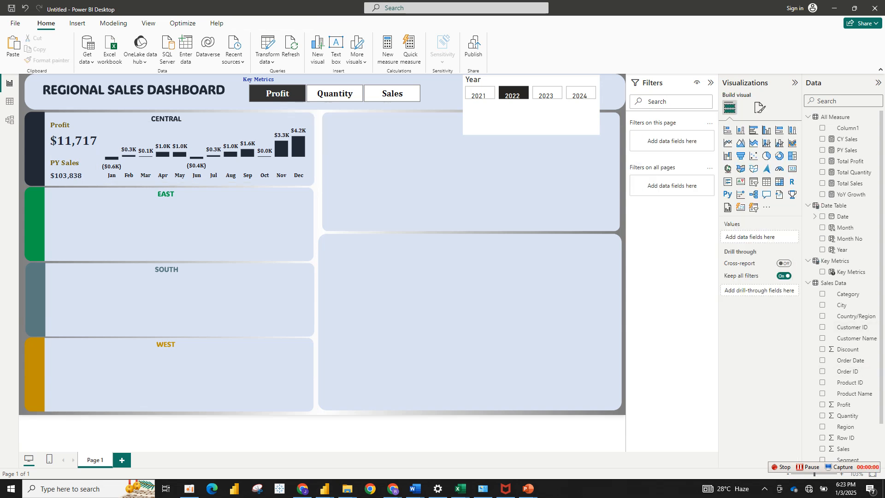
# - Check the Central cards and column chart under 2023, 2024 and 2022 with the Year slicer, ending on 2024
pyautogui.click(546, 93)
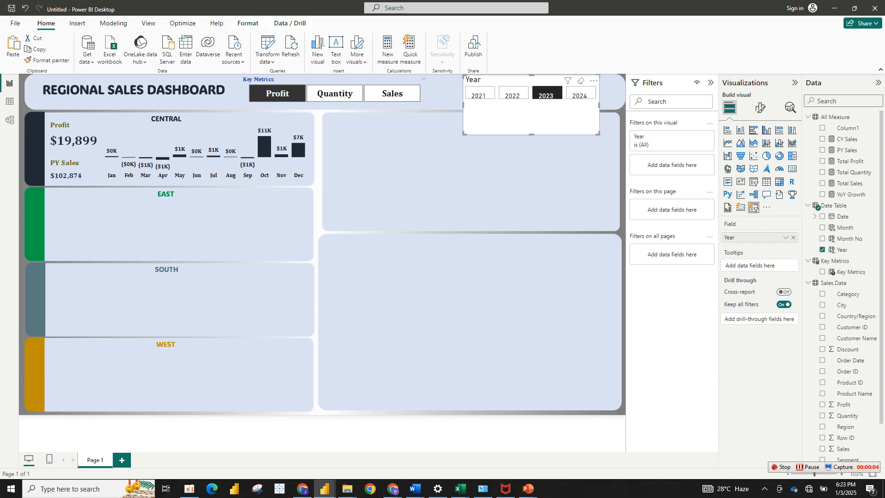
pyautogui.click(580, 94)
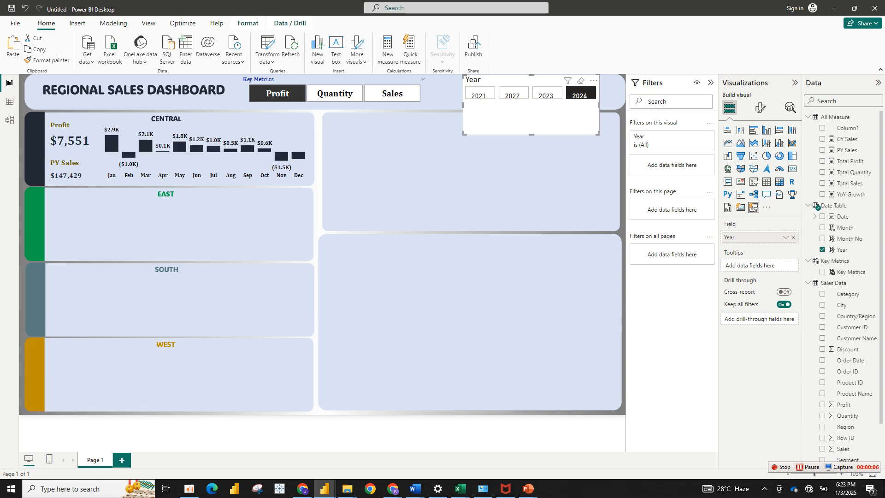
pyautogui.click(513, 93)
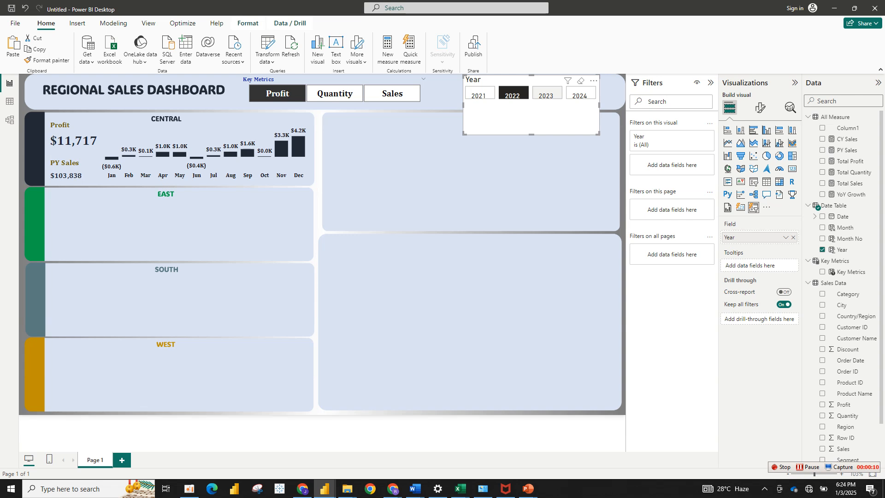
pyautogui.click(546, 94)
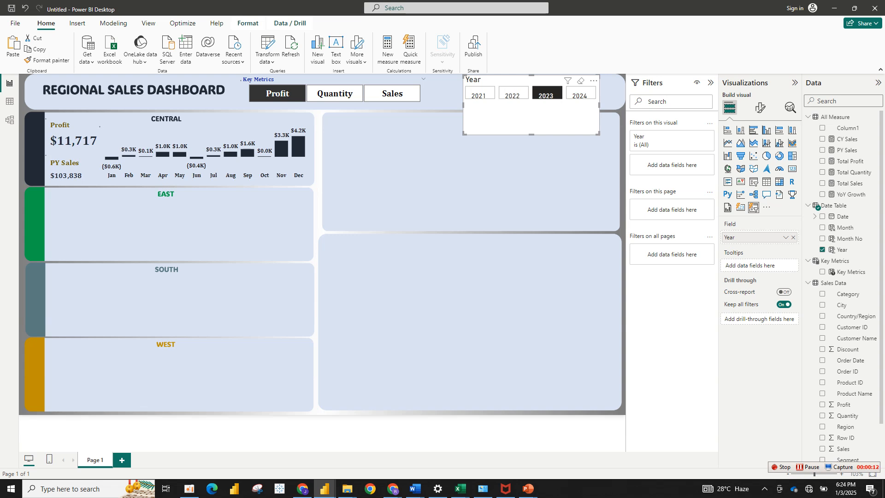
pyautogui.click(580, 93)
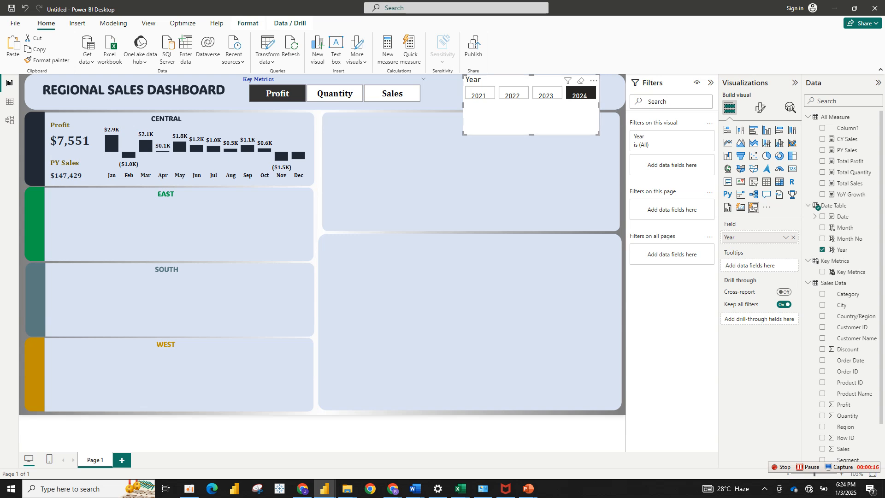
pyautogui.press('Escape')
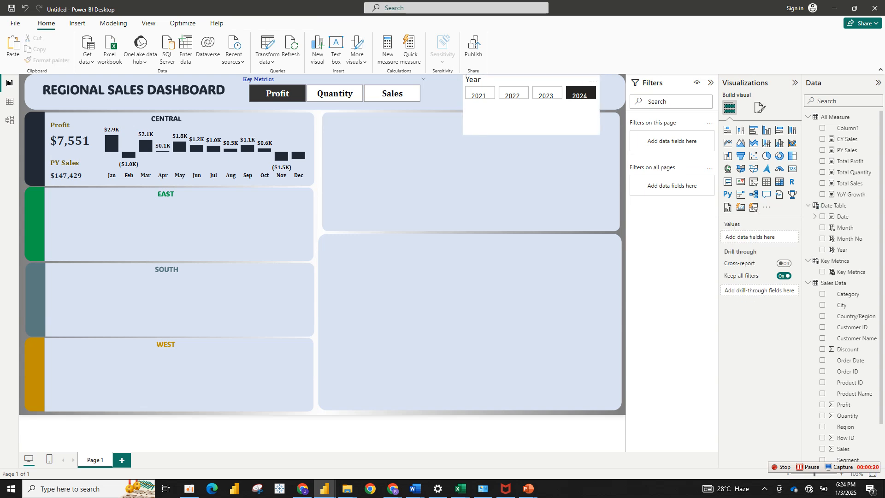
# - Duplicate the Central column chart together with its Profit and PY Sales cards and place the copies in the East panel
pyautogui.click(203, 161)
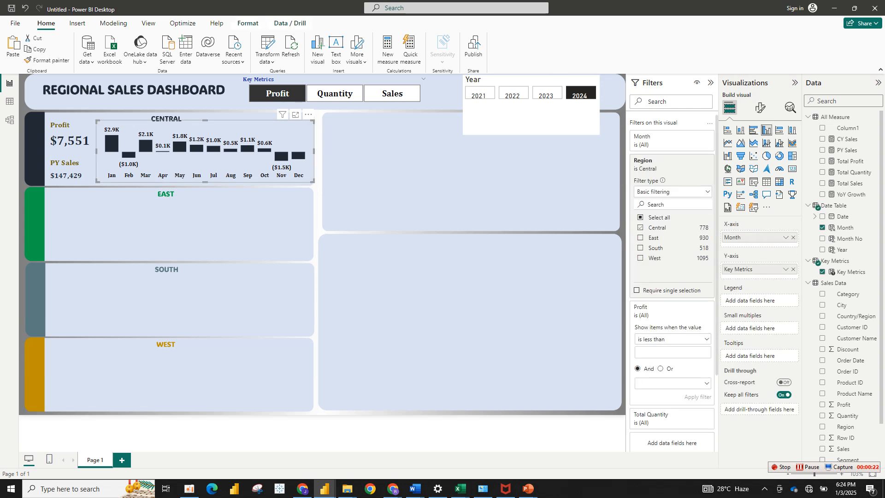
pyautogui.click(69, 134)
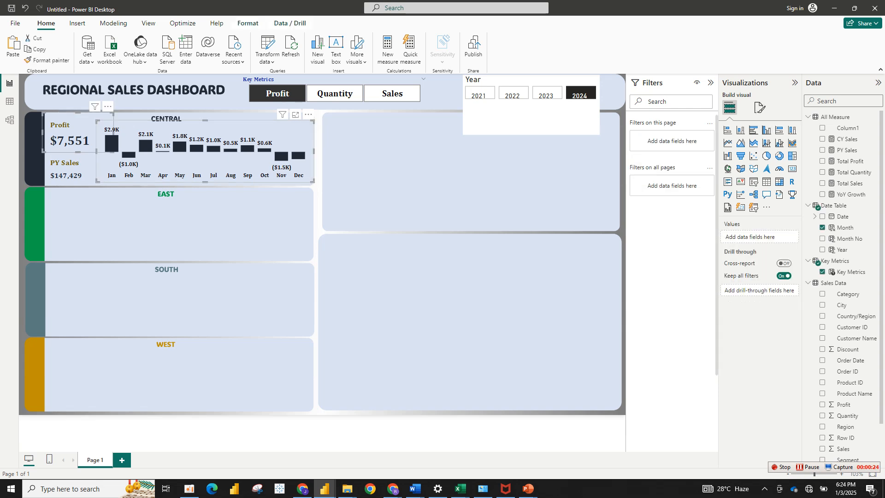
pyautogui.moveTo(78, 151); pyautogui.dragTo(77, 188)
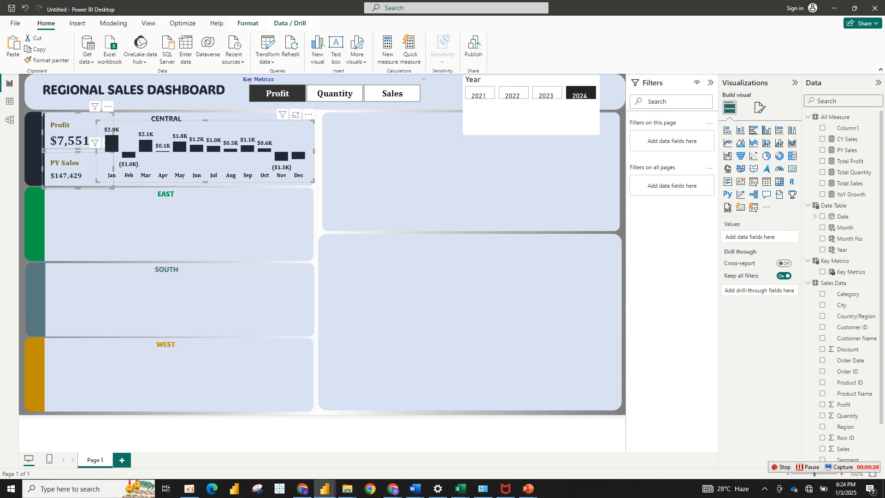
pyautogui.hotkey('ctrl', 'c')
pyautogui.hotkey('ctrl', 'v')
pyautogui.moveTo(208, 156); pyautogui.dragTo(209, 233)
pyautogui.click(74, 246)
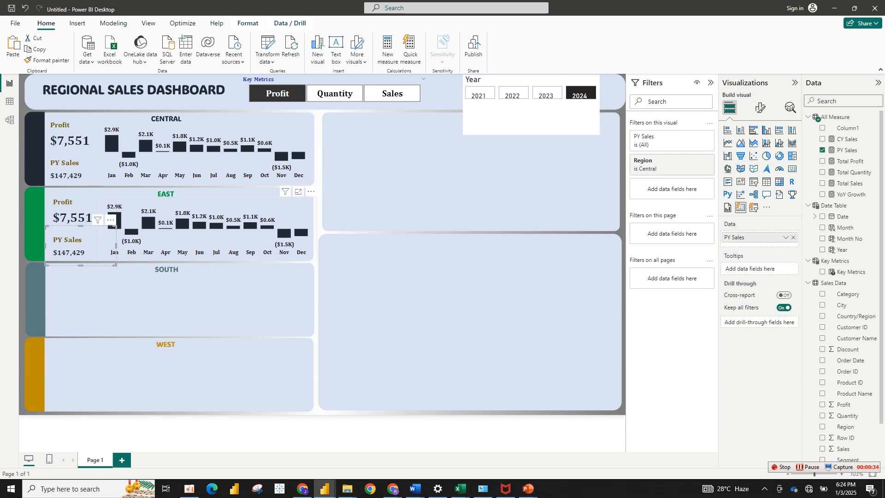
# - Change the Region filter of the East panel's column chart to East
pyautogui.click(208, 228)
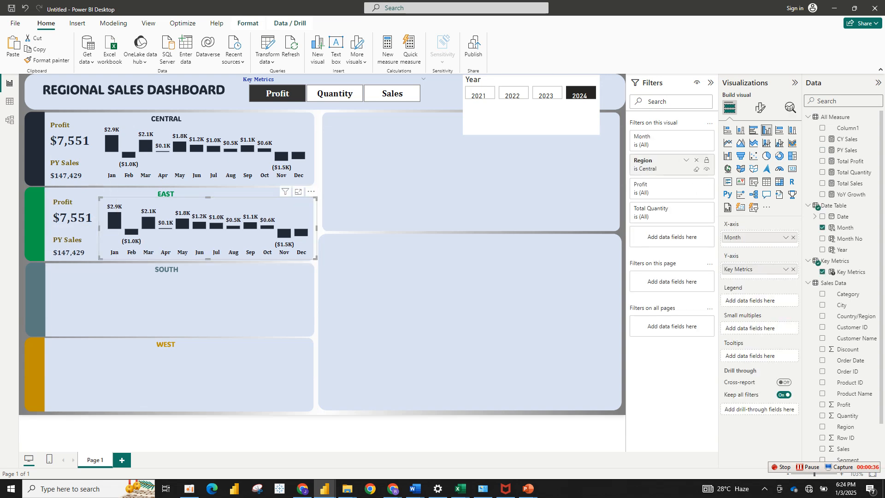
pyautogui.click(686, 159)
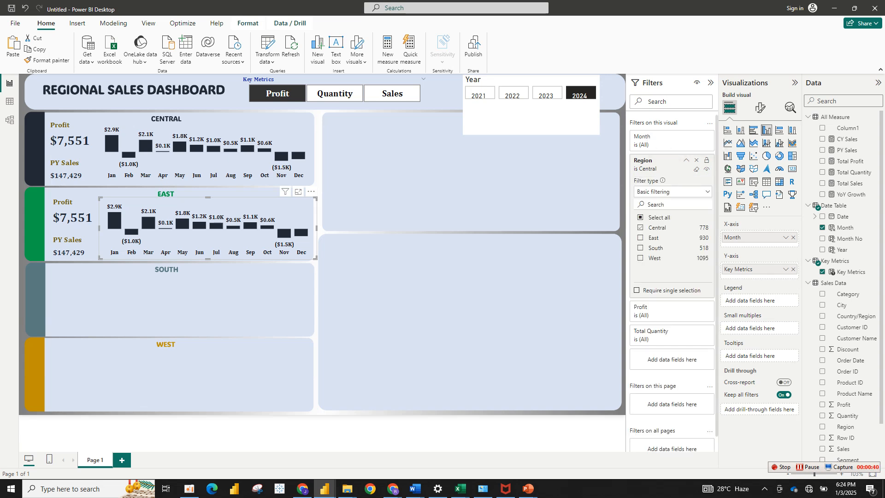
pyautogui.click(640, 238)
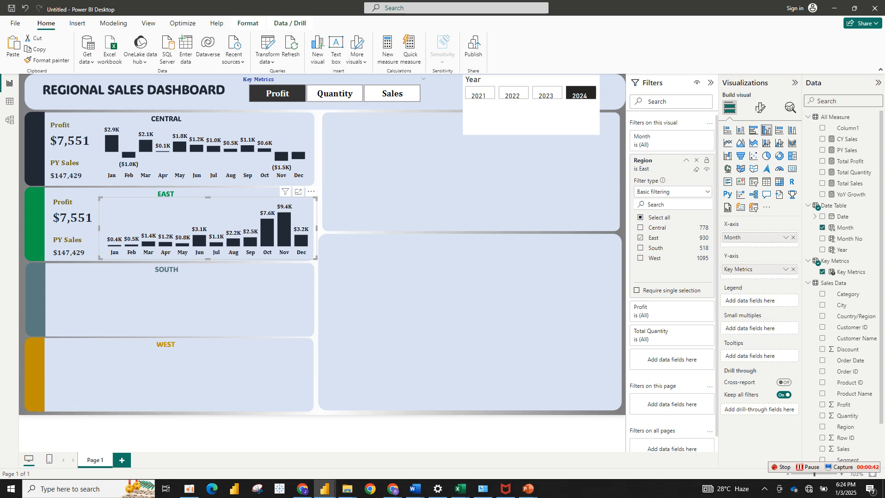
# - Change the Region filter from Central to East on both the Profit card and the PY Sales card in the East panel
pyautogui.click(81, 210)
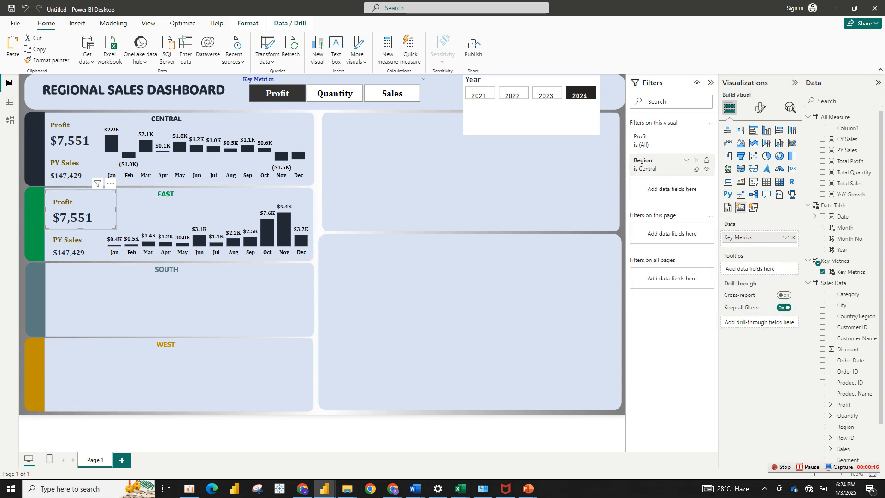
pyautogui.click(686, 160)
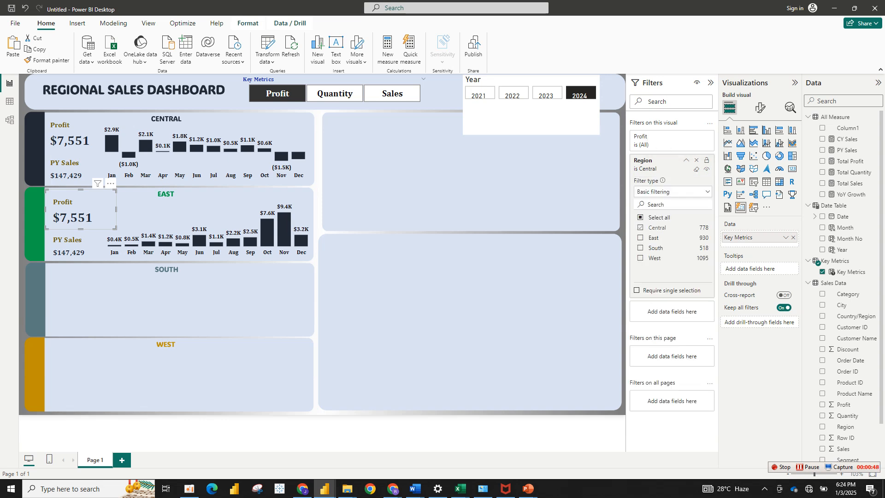
pyautogui.click(640, 227)
pyautogui.click(640, 238)
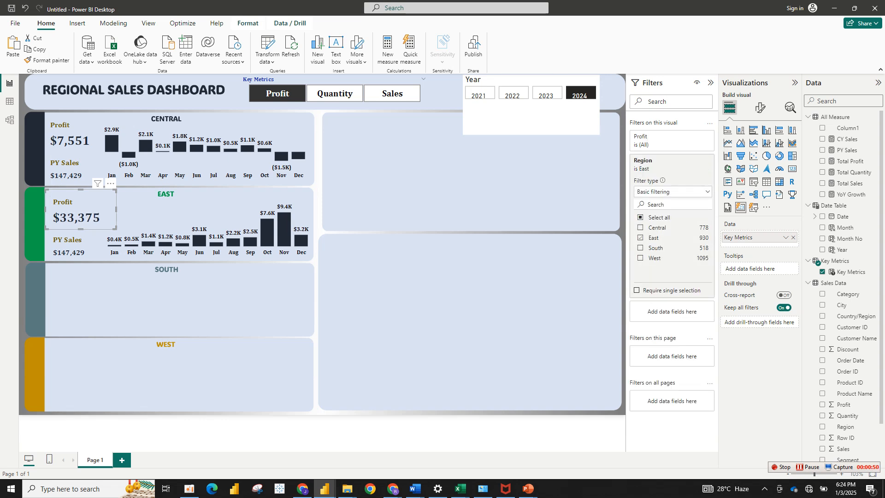
pyautogui.click(115, 245)
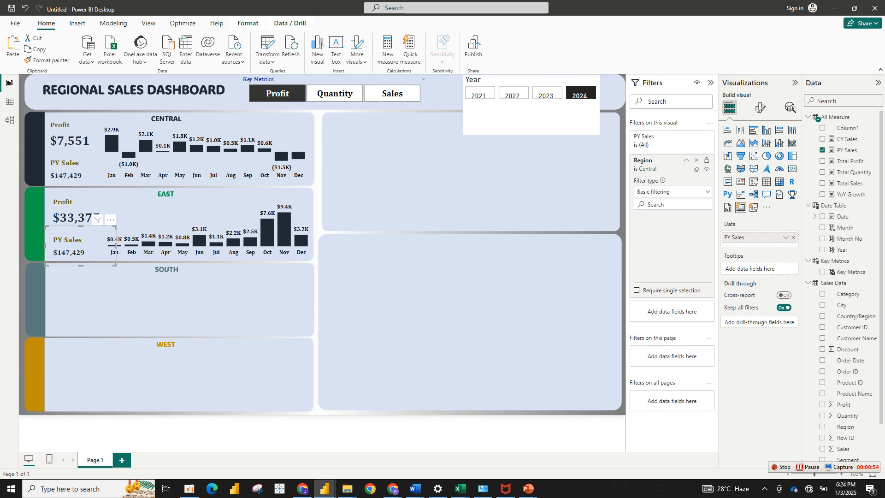
pyautogui.click(640, 228)
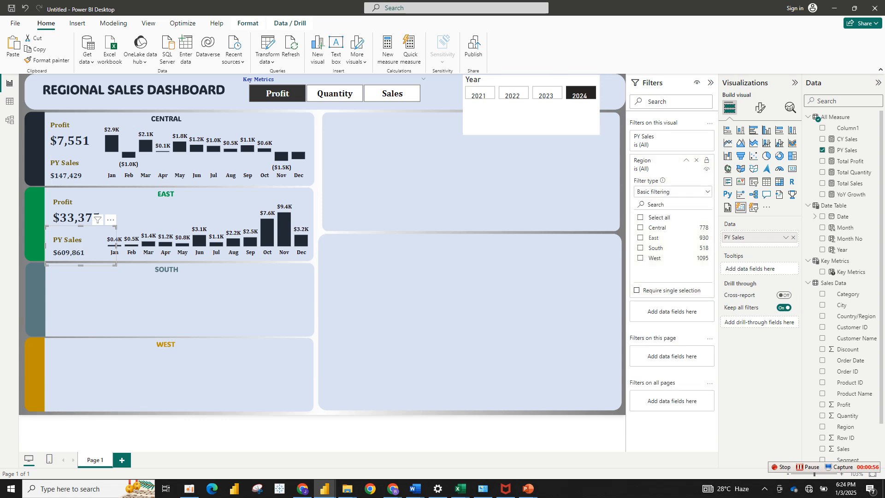
pyautogui.click(640, 238)
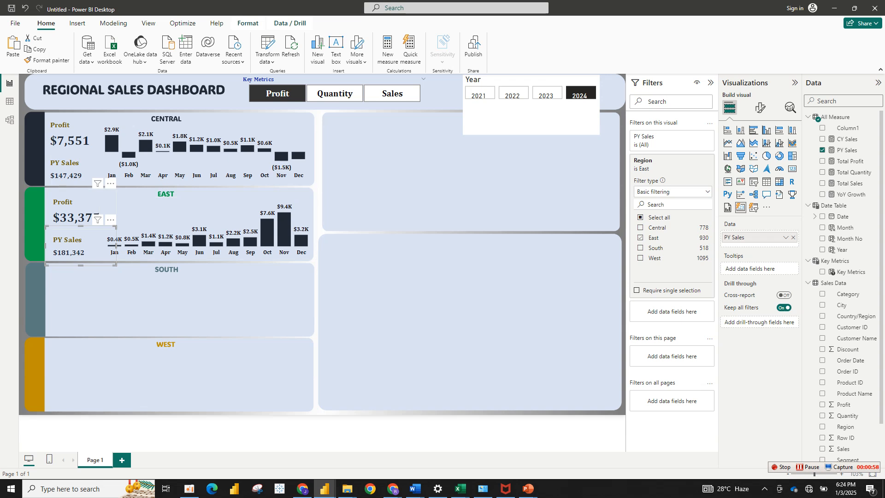
# - Select both East cards, and copy the callout value color 00A249 from the East Profit card in the finished sales report
pyautogui.keyDown('ctrl'); pyautogui.click(80, 208); pyautogui.keyUp('ctrl')
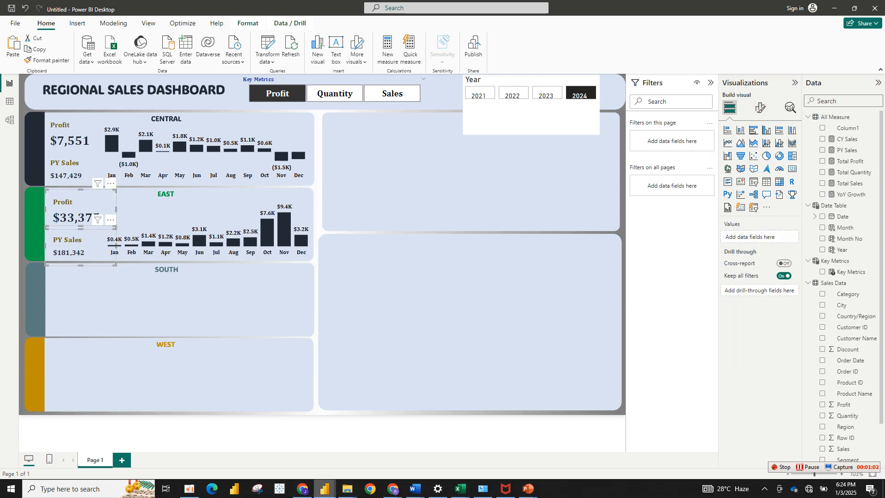
pyautogui.moveTo(324, 489)
pyautogui.click(370, 446)
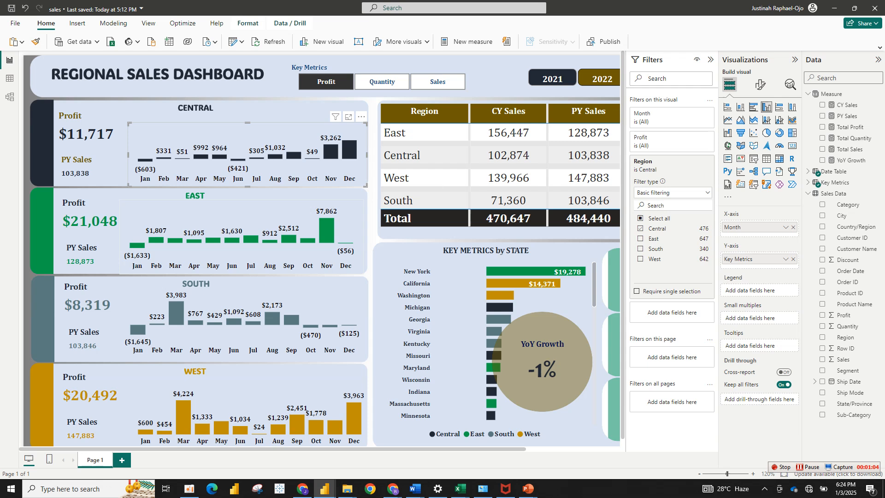
pyautogui.click(96, 210)
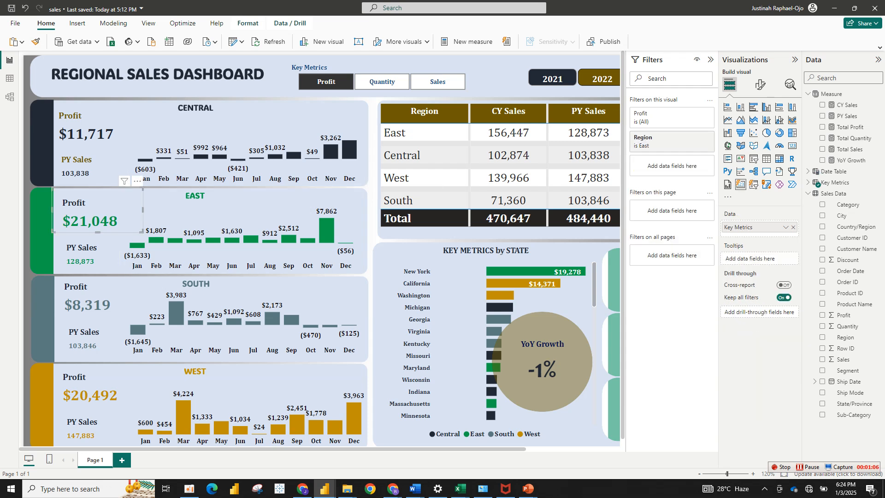
pyautogui.click(761, 84)
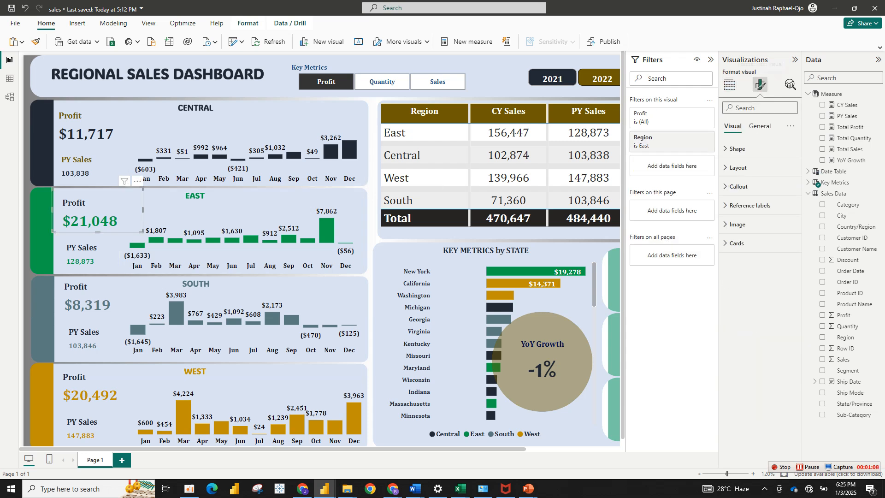
pyautogui.click(738, 186)
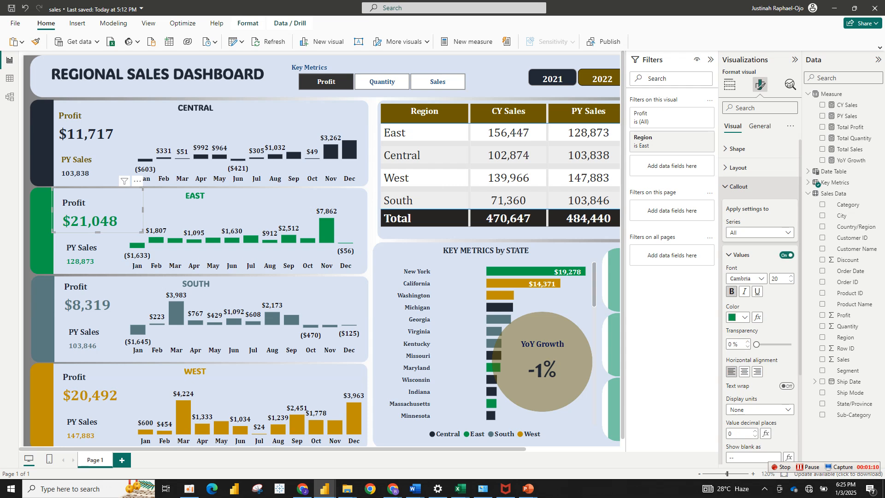
pyautogui.click(744, 317)
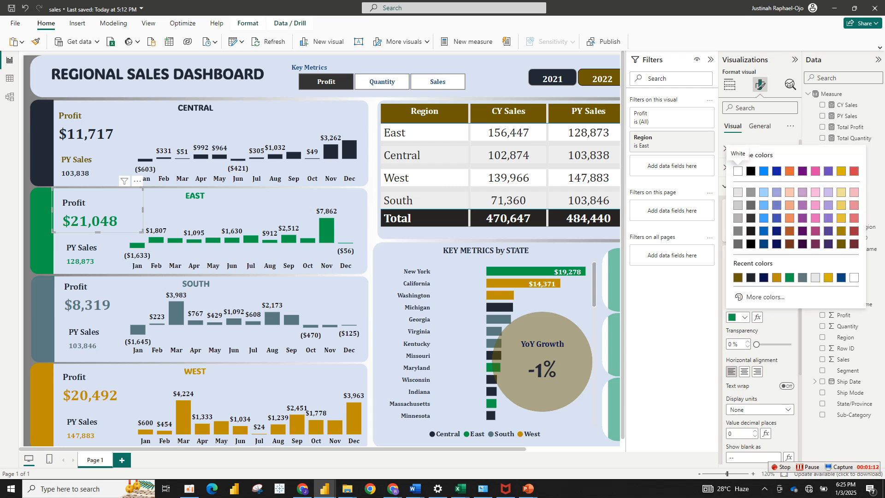
pyautogui.click(746, 296)
pyautogui.hotkey('ctrl', 'c')
pyautogui.doubleClick(752, 289)
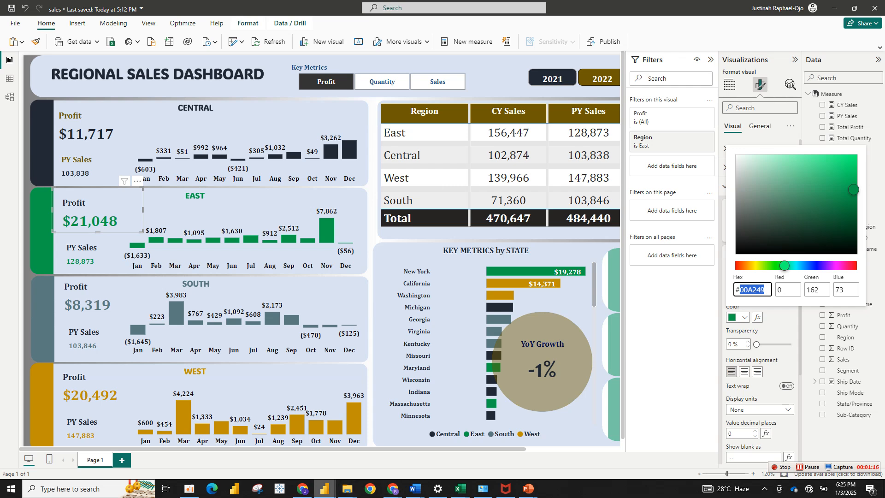
# - Back in the untitled report, set the callout value color of the East Profit and PY Sales cards to #00A249
pyautogui.moveTo(324, 489)
pyautogui.click(374, 444)
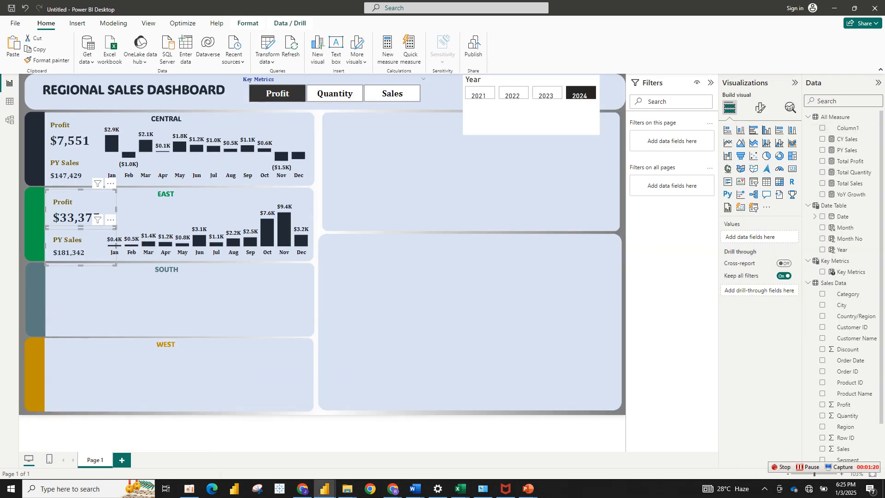
pyautogui.click(760, 107)
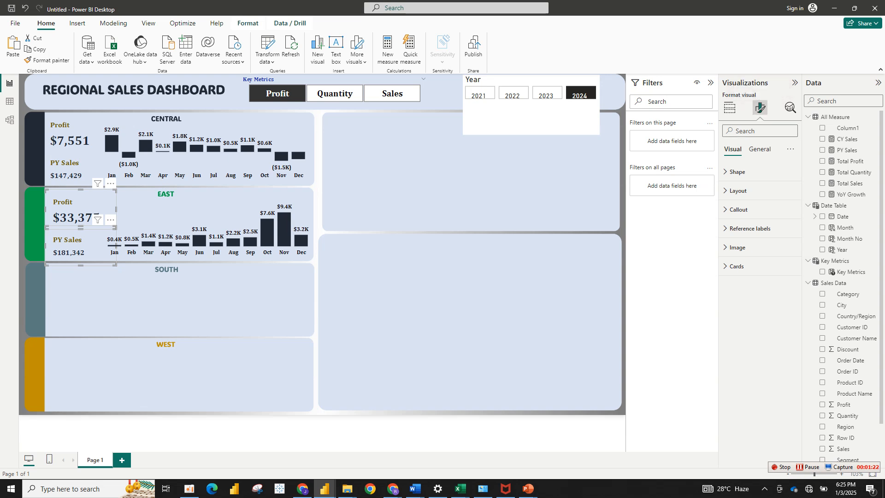
pyautogui.click(738, 209)
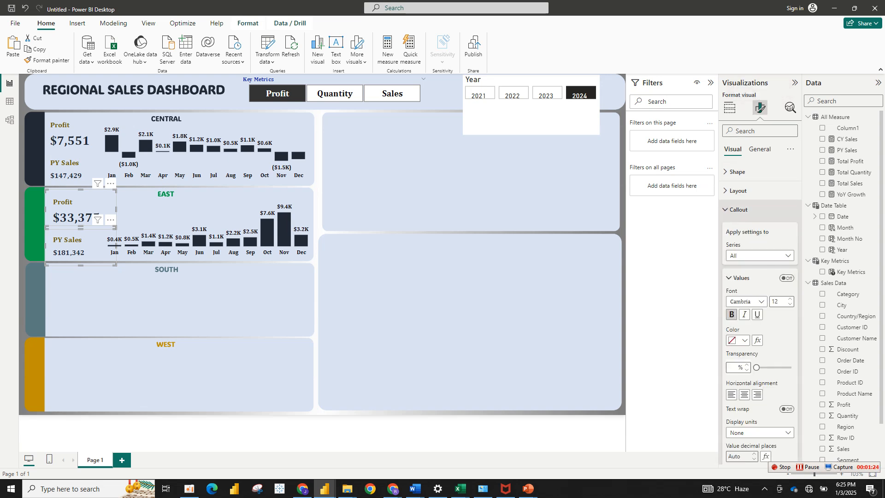
pyautogui.click(739, 340)
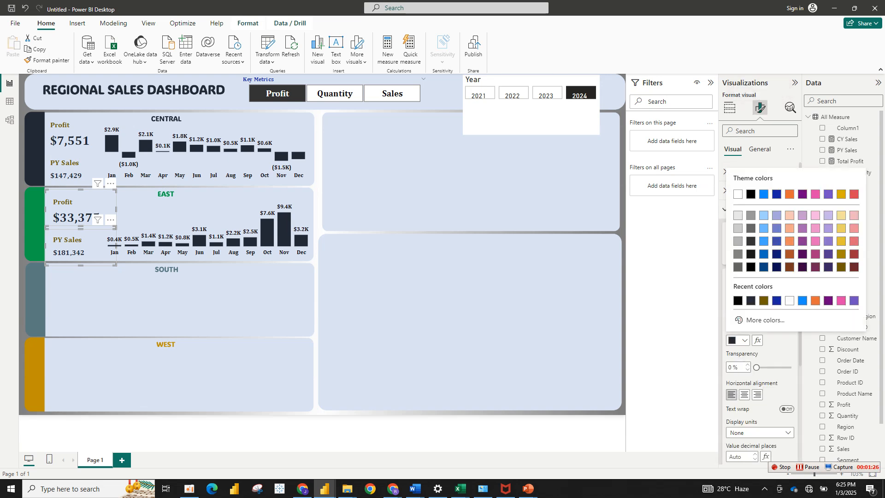
pyautogui.click(759, 319)
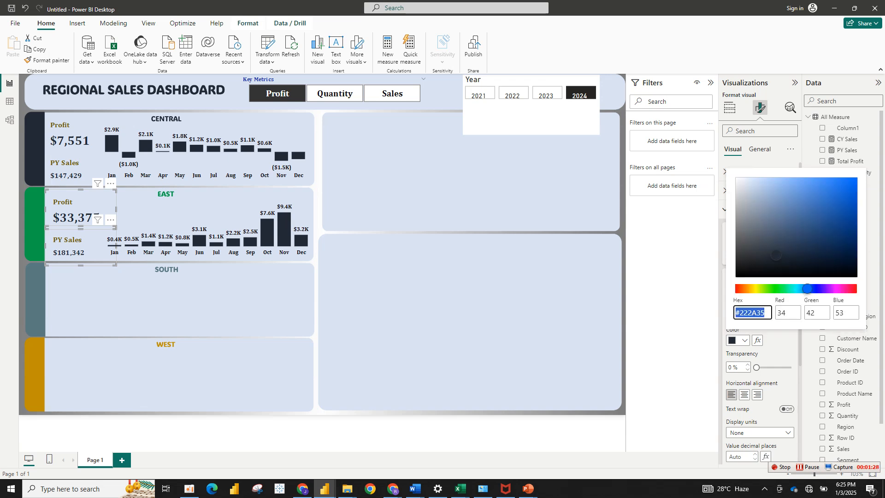
pyautogui.hotkey('ctrl', 'v')
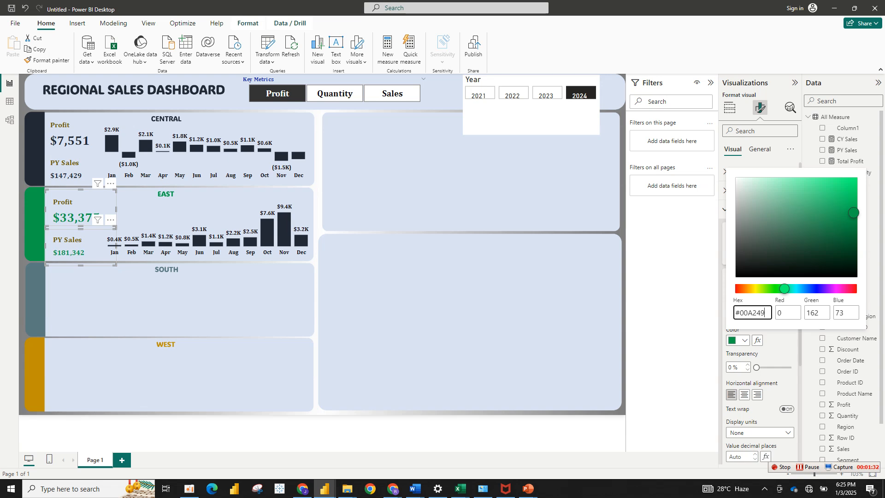
pyautogui.press('Return')
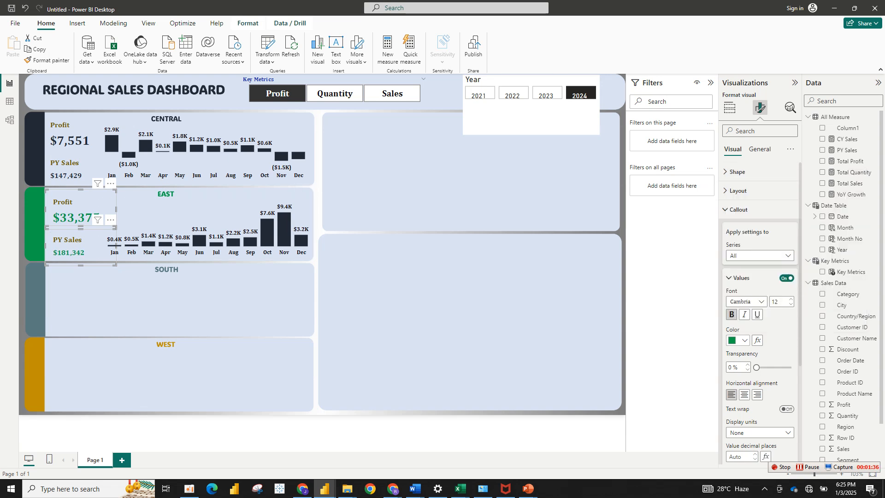
pyautogui.click(268, 231)
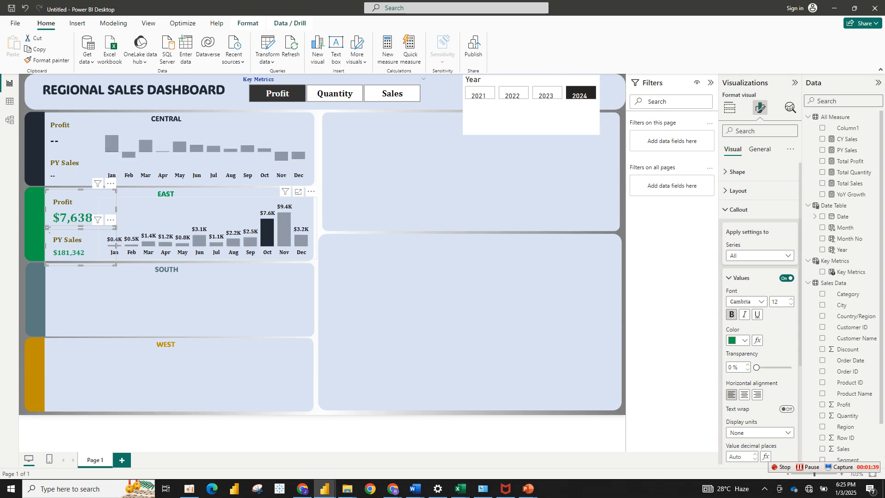
pyautogui.click(268, 232)
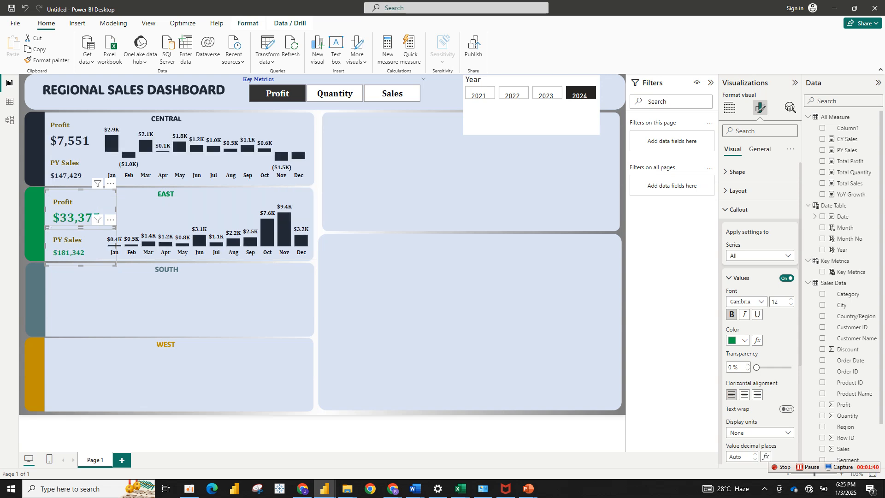
pyautogui.click(744, 340)
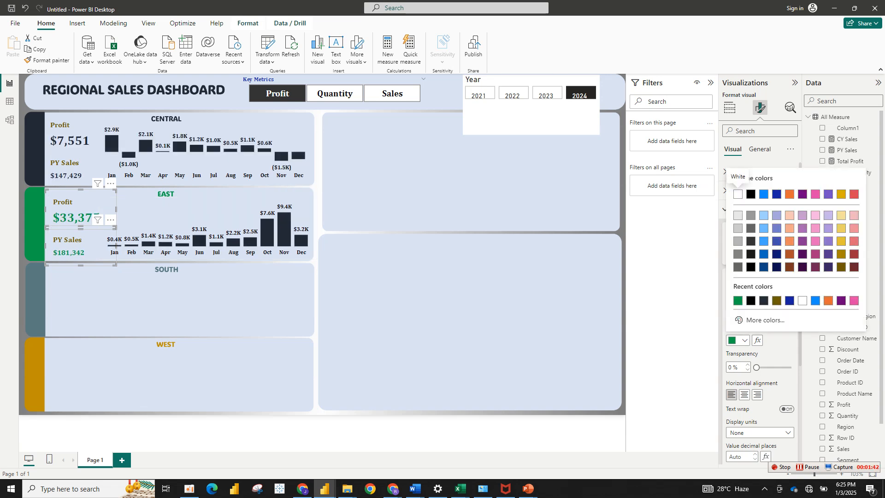
pyautogui.click(267, 230)
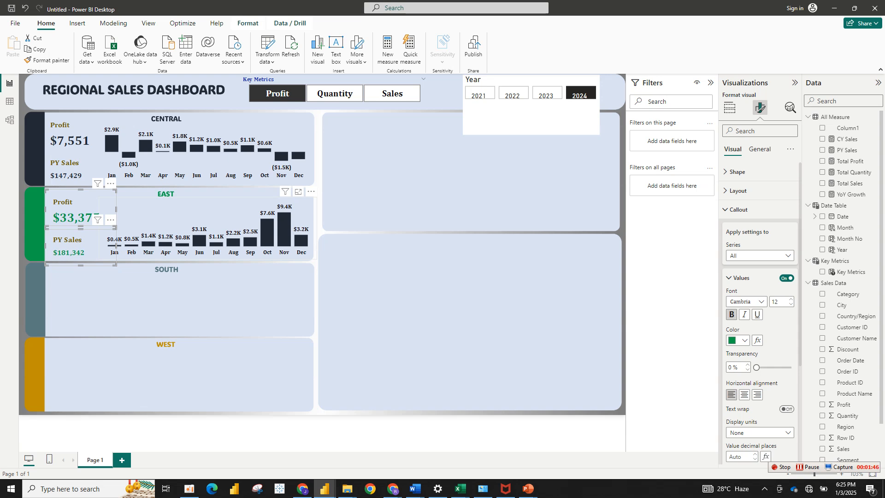
# - Set the default column color of the East panel's chart to the recently used green
pyautogui.click(115, 246)
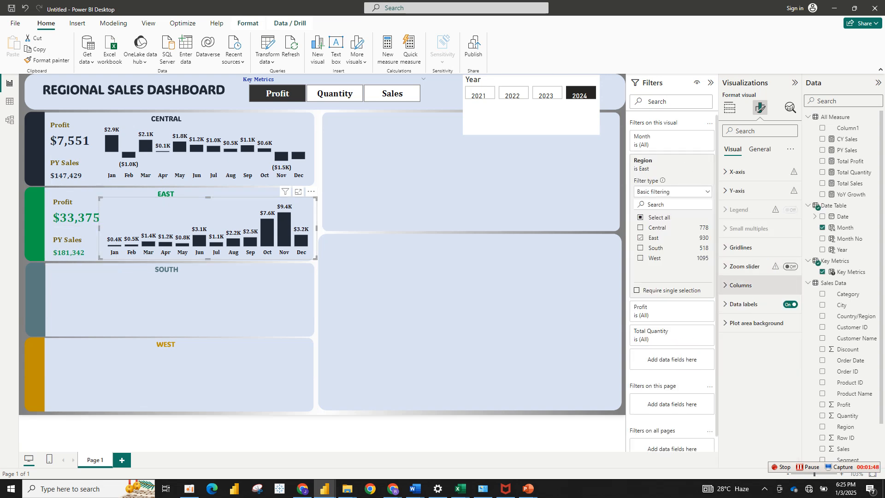
pyautogui.click(740, 284)
pyautogui.click(738, 331)
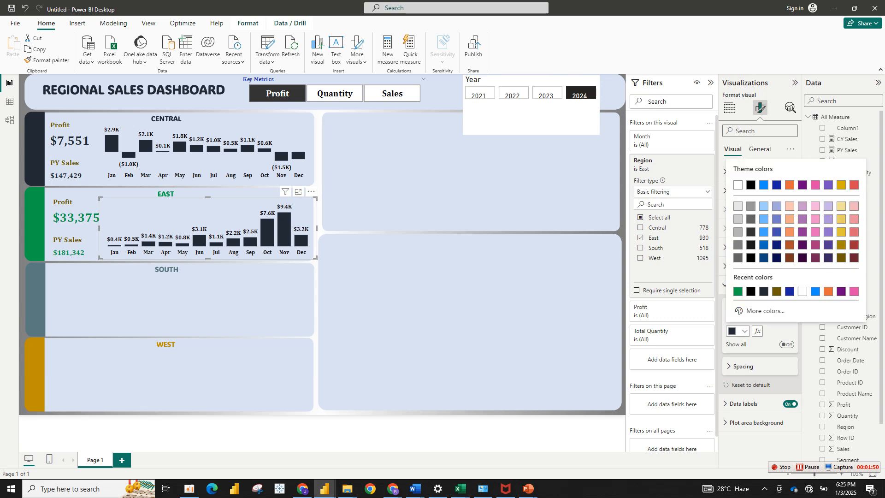
pyautogui.click(738, 291)
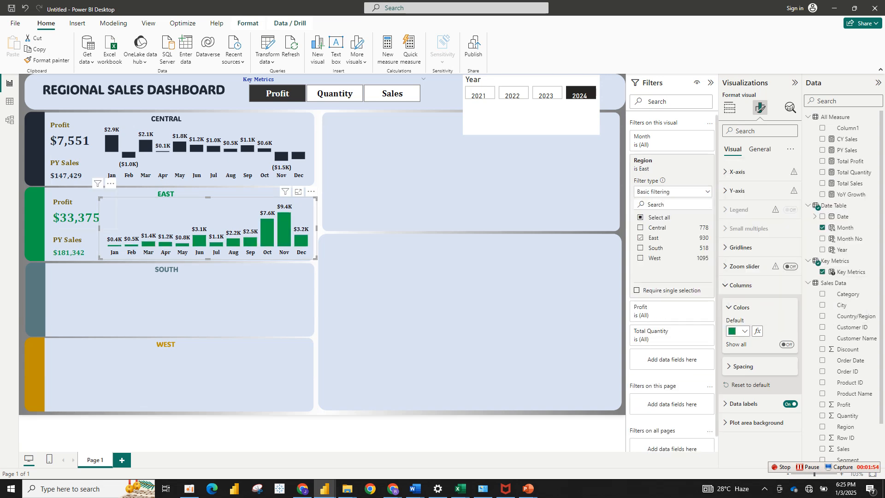
# - Duplicate the East column chart together with its Profit and PY Sales cards and place the copies in the South panel
pyautogui.click(113, 244)
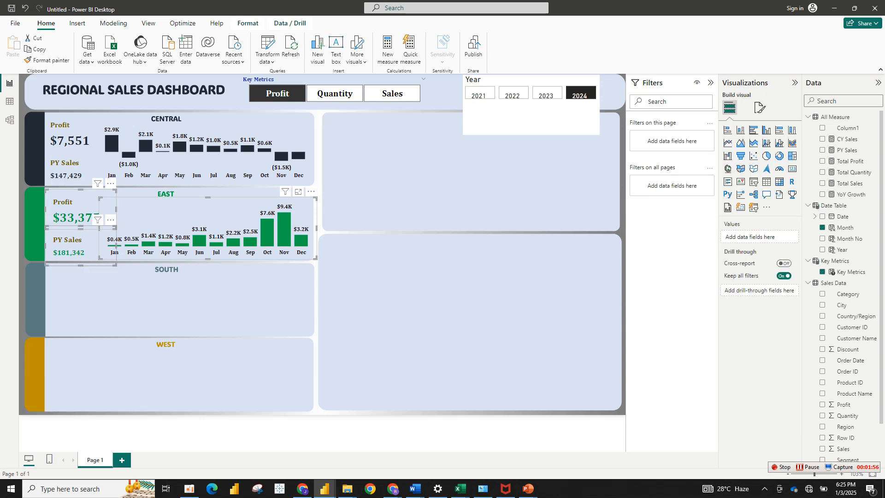
pyautogui.hotkey('ctrl', 'c')
pyautogui.hotkey('ctrl', 'v')
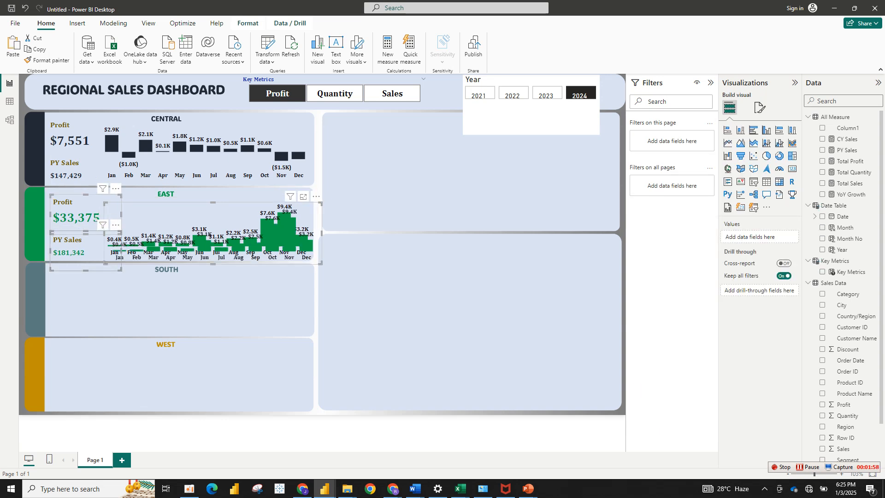
pyautogui.moveTo(212, 233); pyautogui.dragTo(206, 303)
# - Change the Region filter of the South panel's column chart from East to South
pyautogui.click(74, 321)
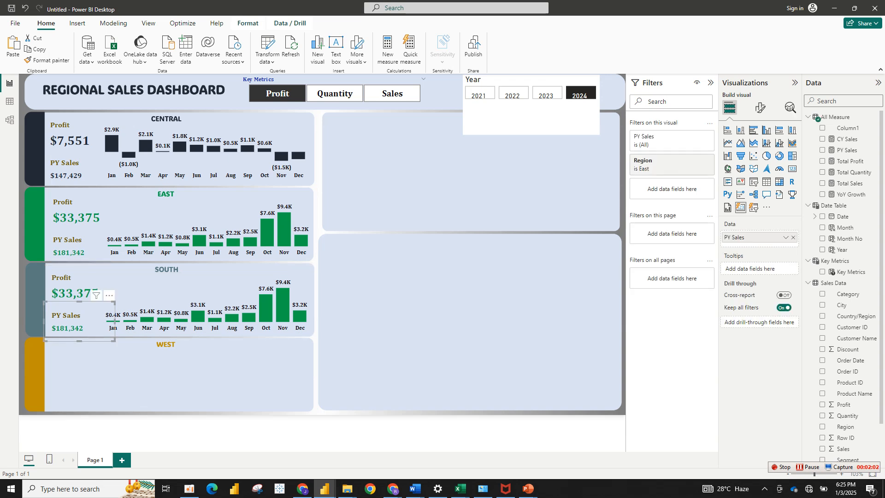
pyautogui.keyDown('ctrl'); pyautogui.click(76, 286); pyautogui.keyUp('ctrl')
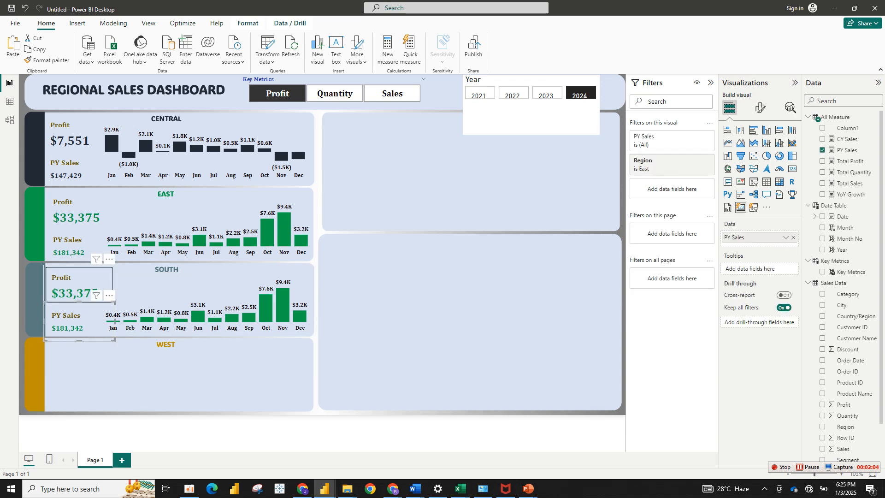
pyautogui.click(116, 322)
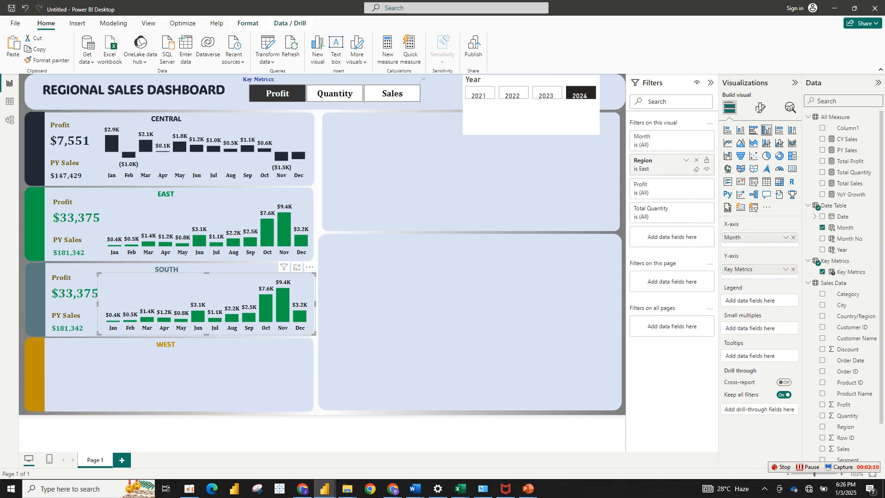
pyautogui.click(686, 160)
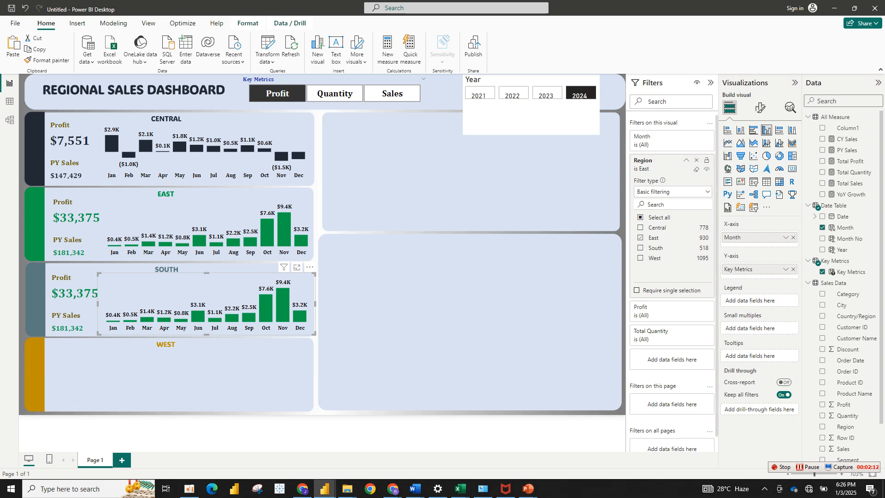
pyautogui.click(640, 238)
pyautogui.click(640, 247)
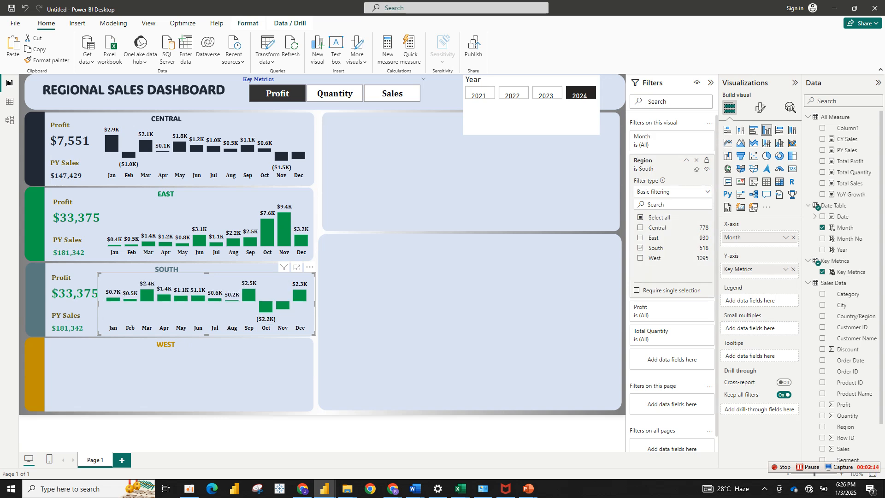
# - Change the Region filter from East to South on both the Profit card and the PY Sales card in the South panel
pyautogui.click(79, 286)
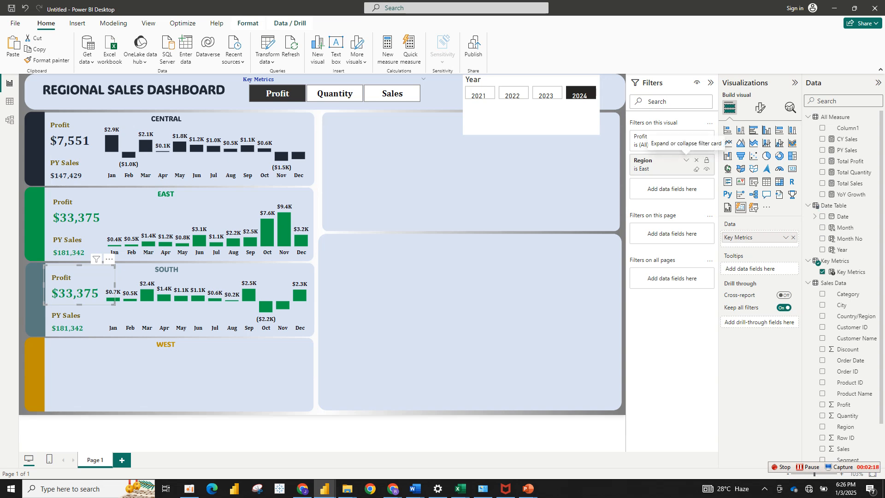
pyautogui.click(686, 160)
pyautogui.click(640, 238)
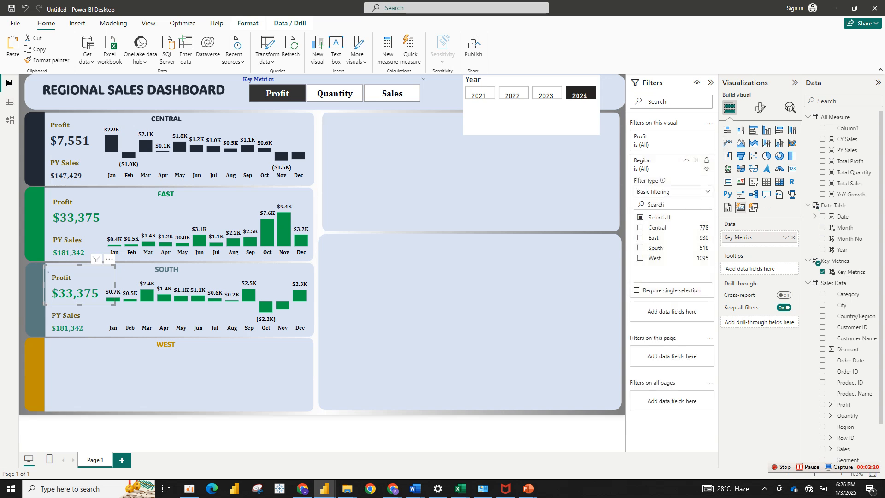
pyautogui.click(640, 248)
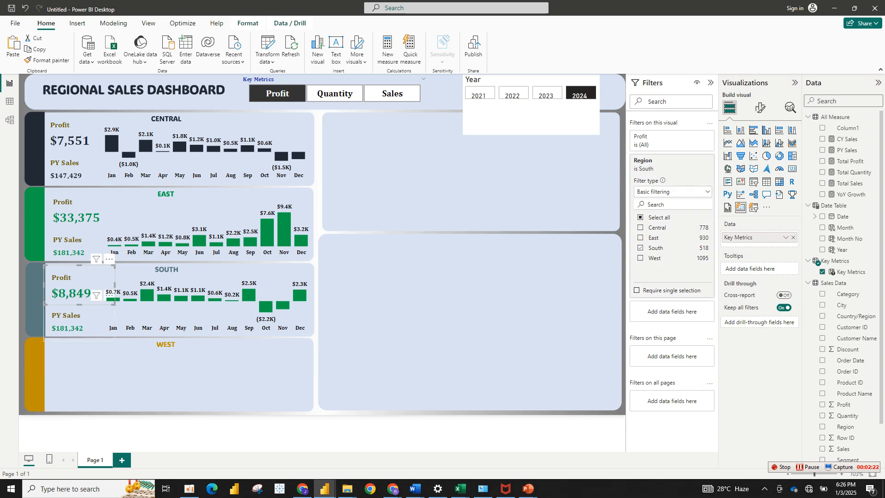
pyautogui.click(74, 321)
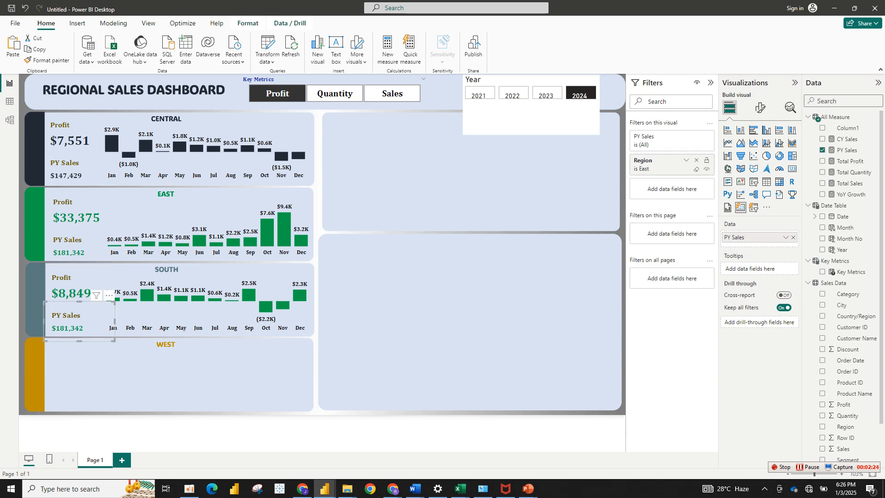
pyautogui.click(686, 160)
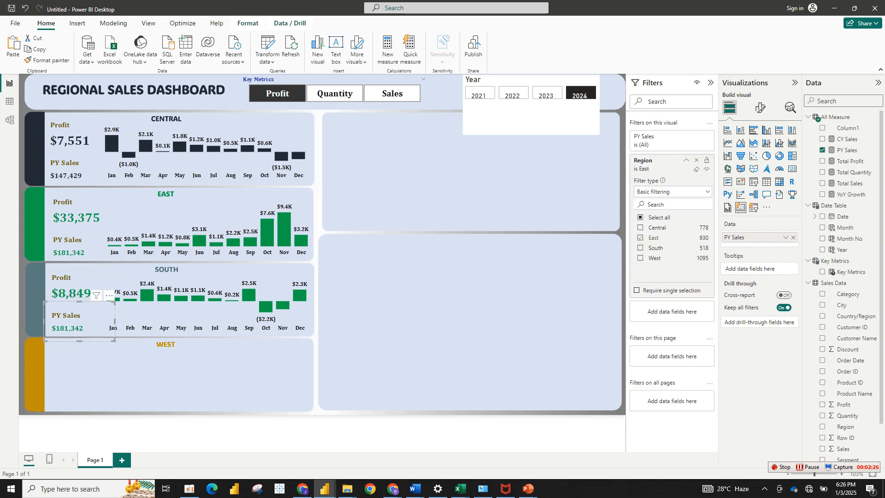
pyautogui.click(696, 169)
pyautogui.click(640, 248)
pyautogui.click(143, 376)
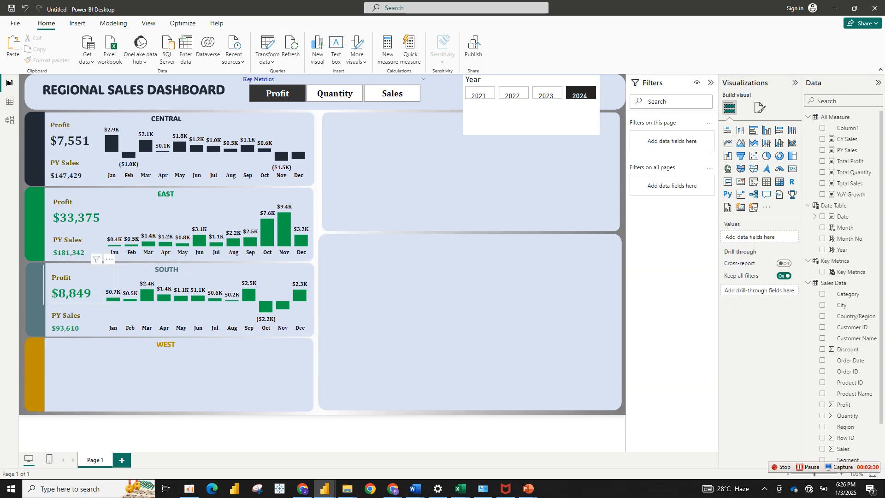
# - Select the Profit and PY Sales cards in the South panel together, leaving the chart out of the selection
pyautogui.click(79, 293)
pyautogui.click(79, 322)
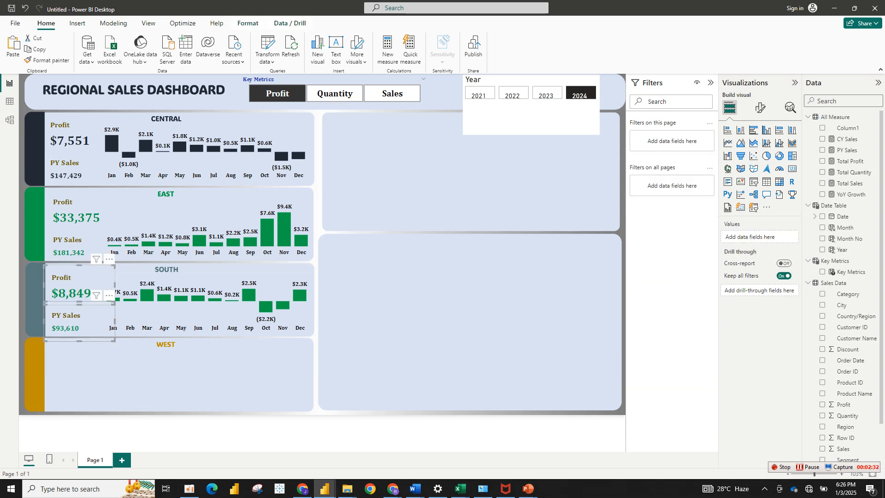
pyautogui.keyDown('ctrl'); pyautogui.click(184, 315); pyautogui.keyUp('ctrl')
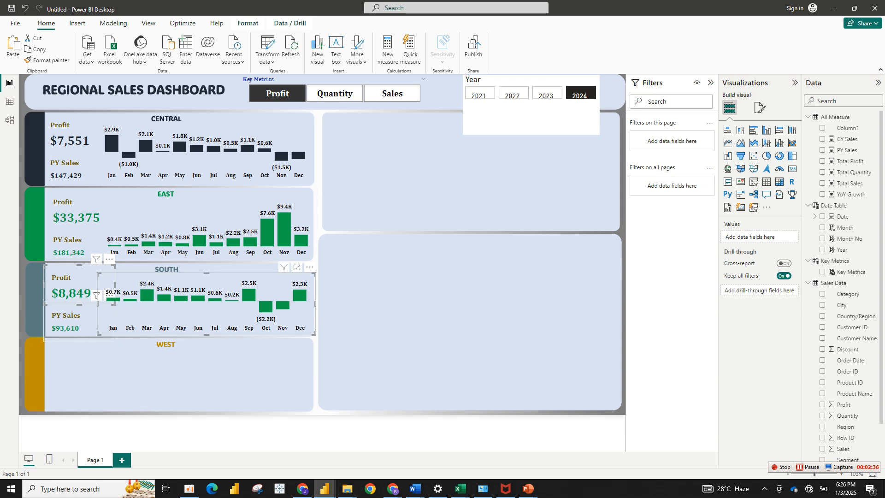
pyautogui.click(69, 323)
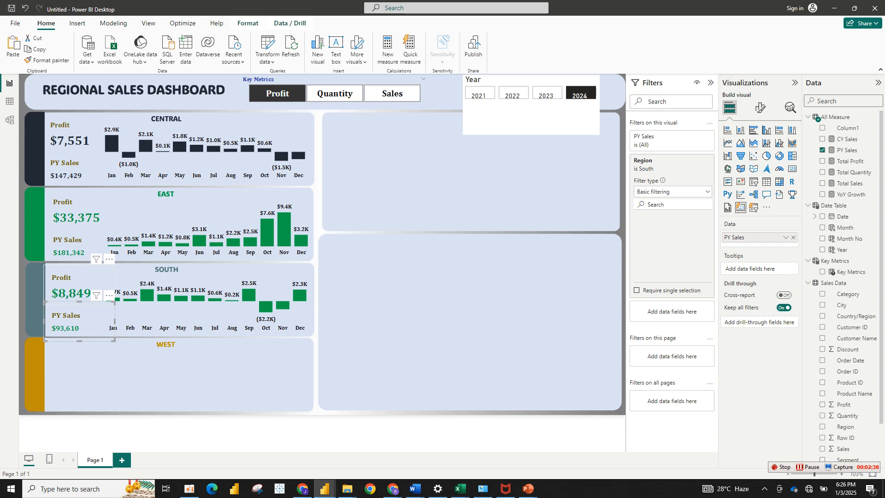
pyautogui.keyDown('ctrl'); pyautogui.click(74, 284); pyautogui.keyUp('ctrl')
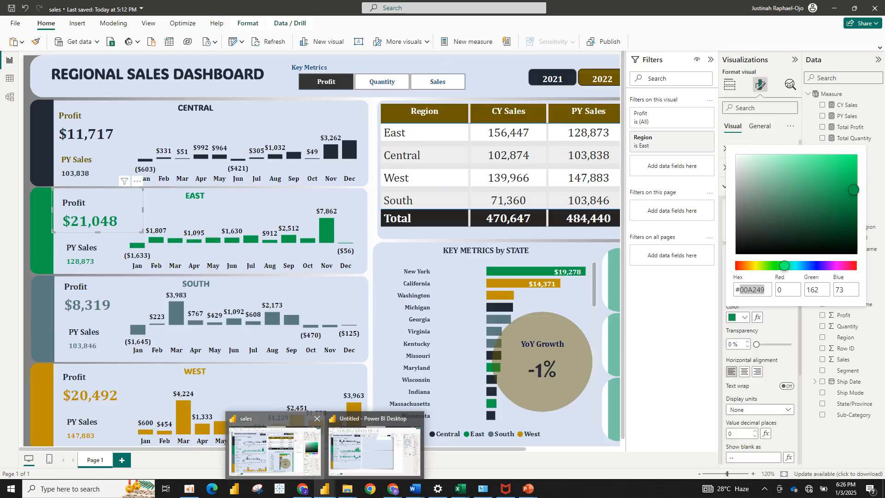
# - In the reference sales report, open the custom color of the South Profit card's callout value and copy its hex code
pyautogui.click(378, 453)
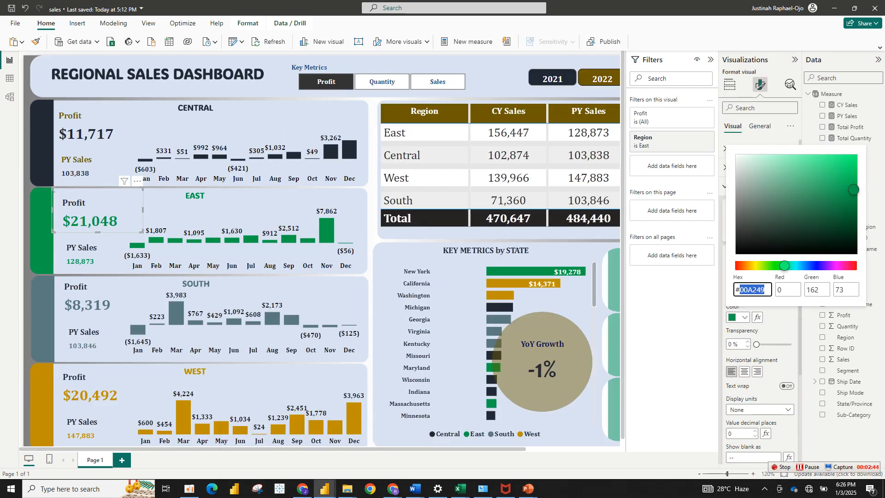
pyautogui.press('Escape')
pyautogui.click(87, 295)
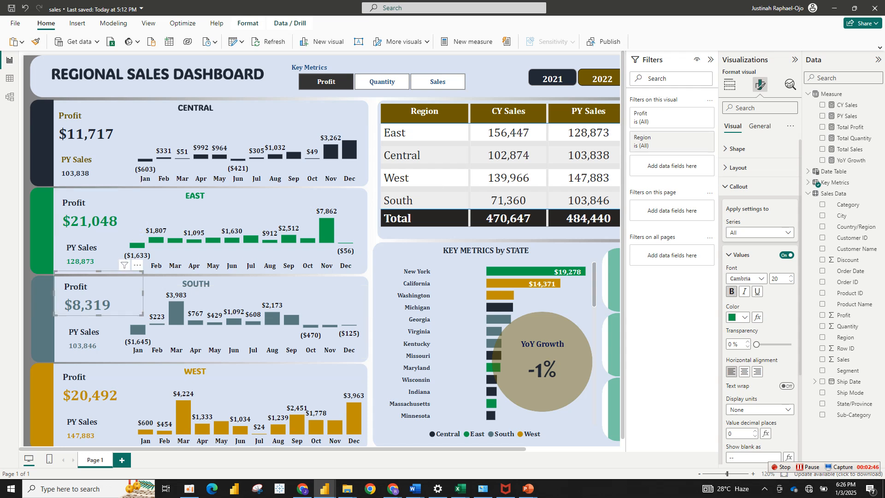
pyautogui.click(737, 317)
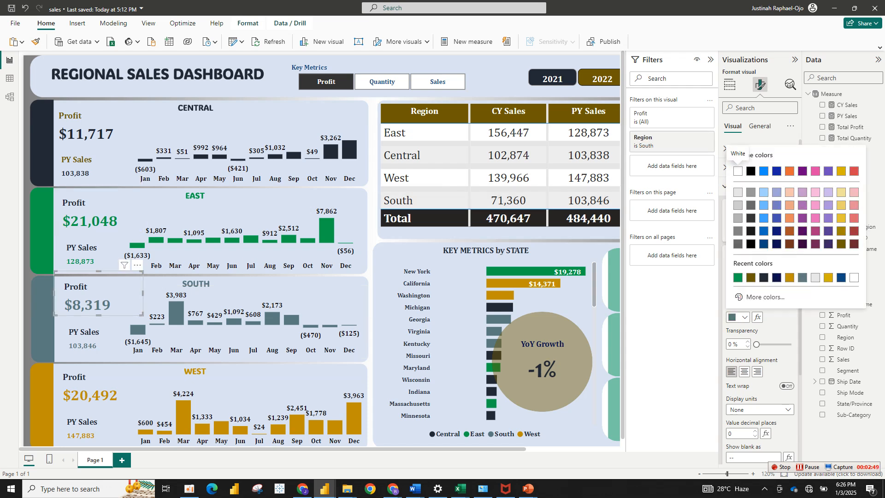
pyautogui.click(760, 296)
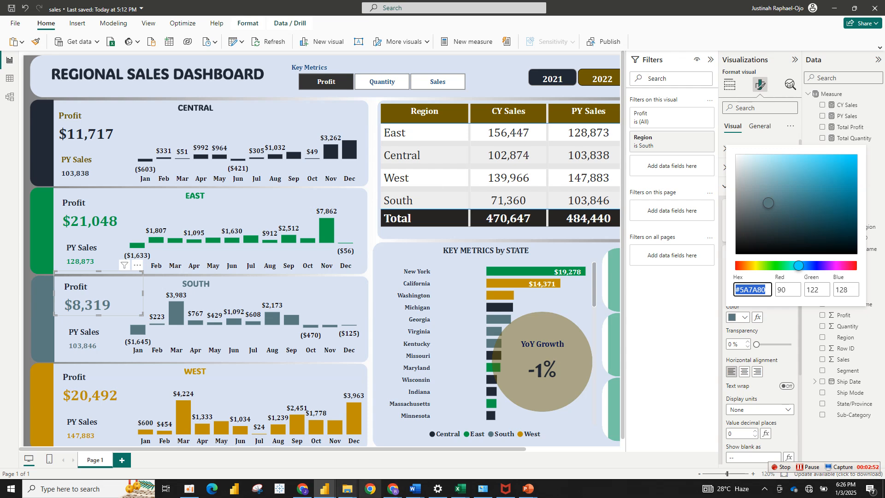
# - Switch to the untitled report and set the callout value color of the South panel's Profit and PY Sales cards to #5A7A80
pyautogui.moveTo(324, 487)
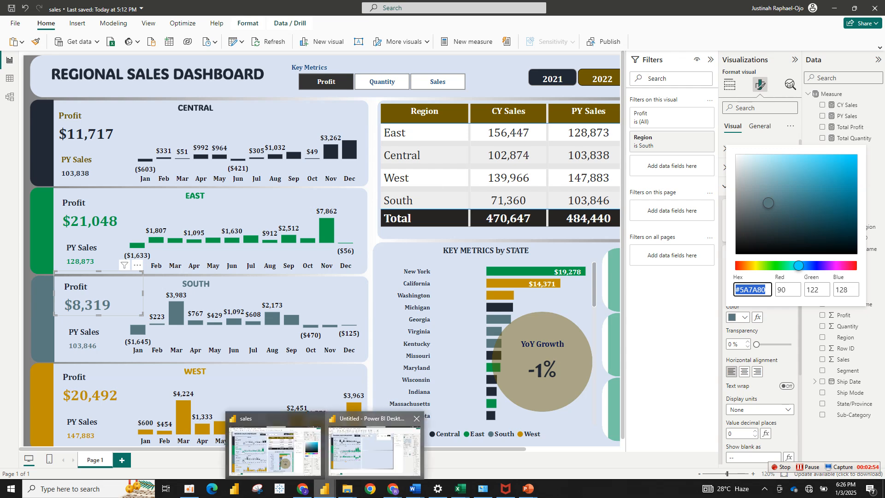
pyautogui.click(374, 444)
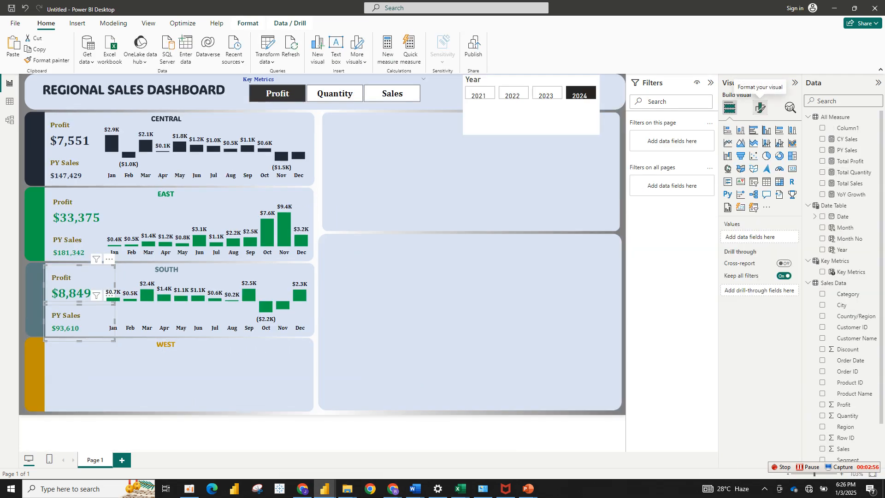
pyautogui.click(760, 107)
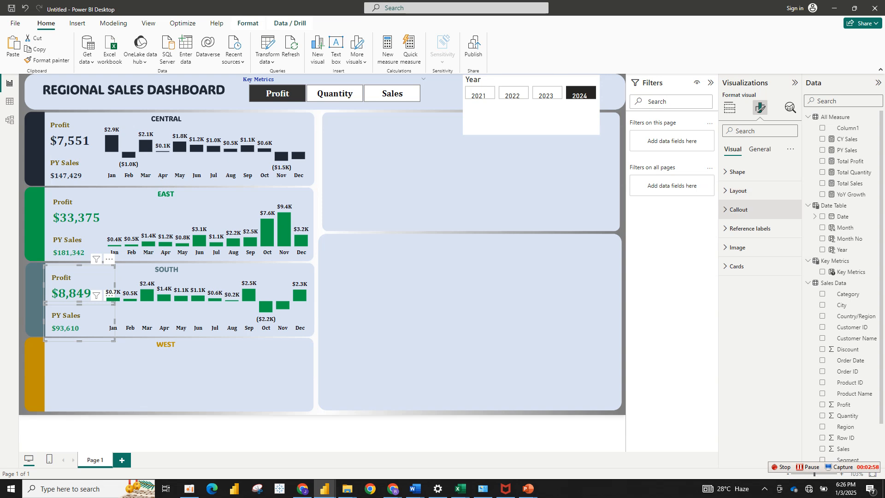
pyautogui.click(739, 209)
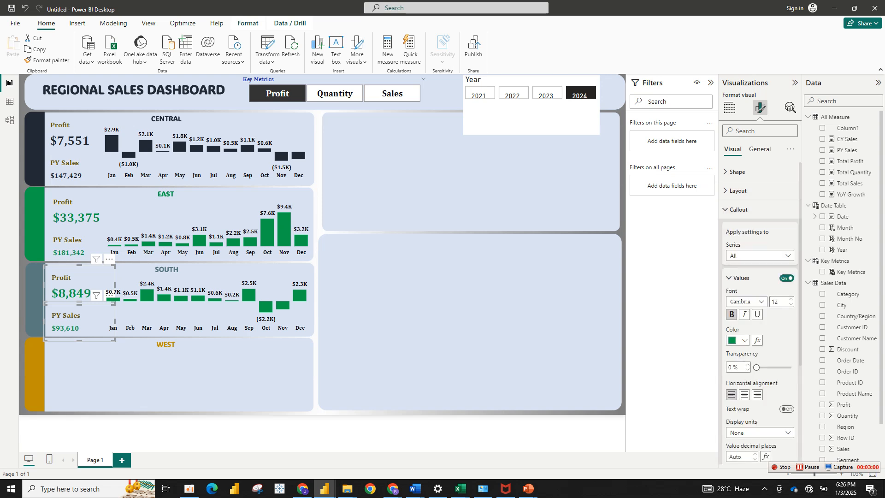
pyautogui.click(744, 340)
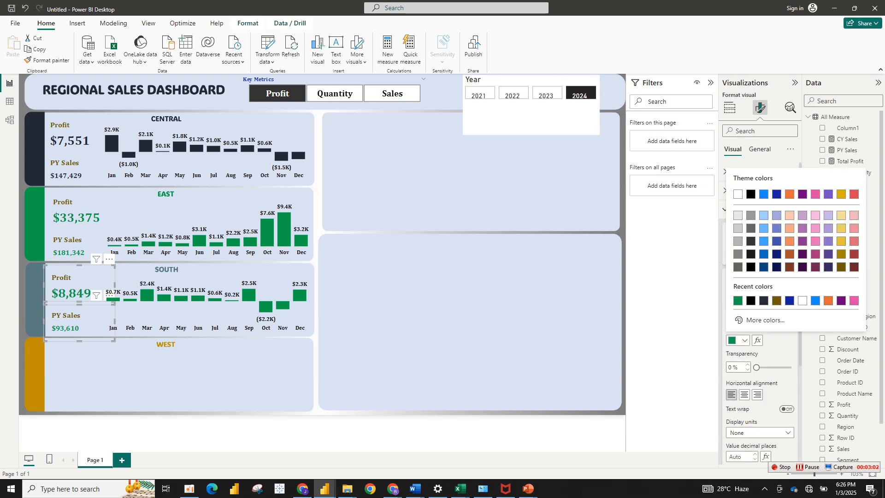
pyautogui.click(758, 318)
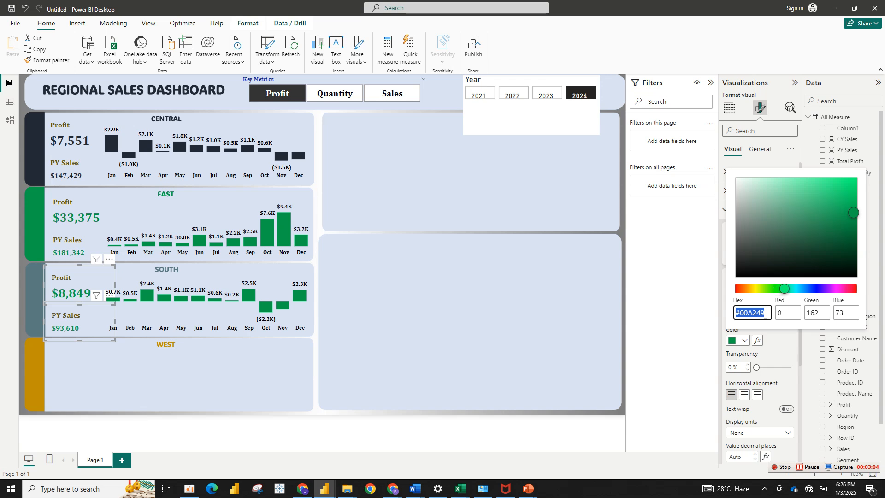
pyautogui.write('#5A7A80')
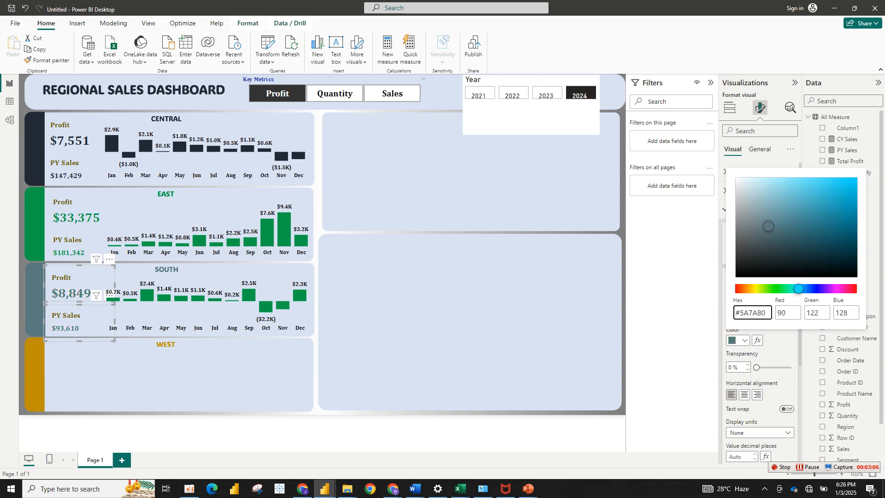
pyautogui.press('Return')
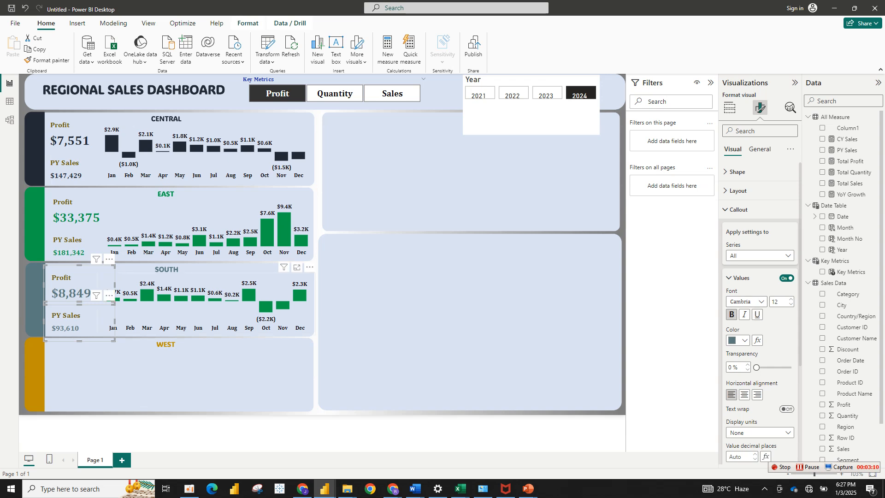
# - Recolor the columns of the South panel's chart with the recently used slate color #5A7A80
pyautogui.click(208, 311)
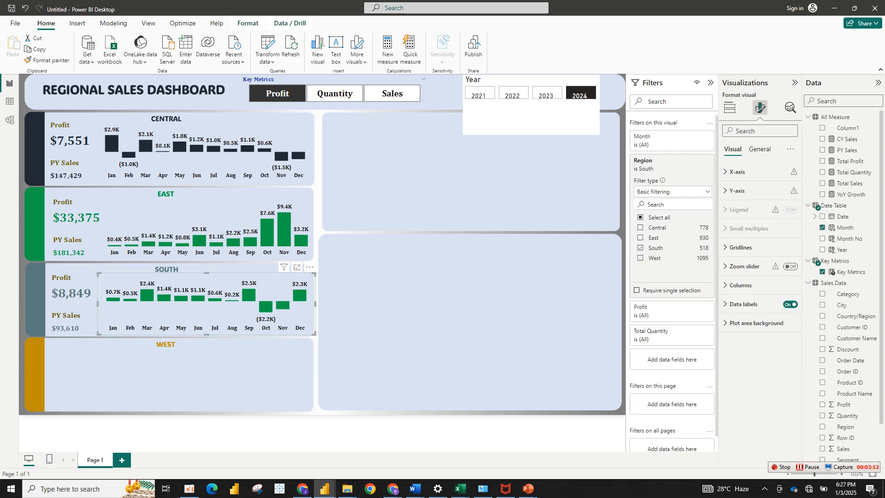
pyautogui.click(740, 285)
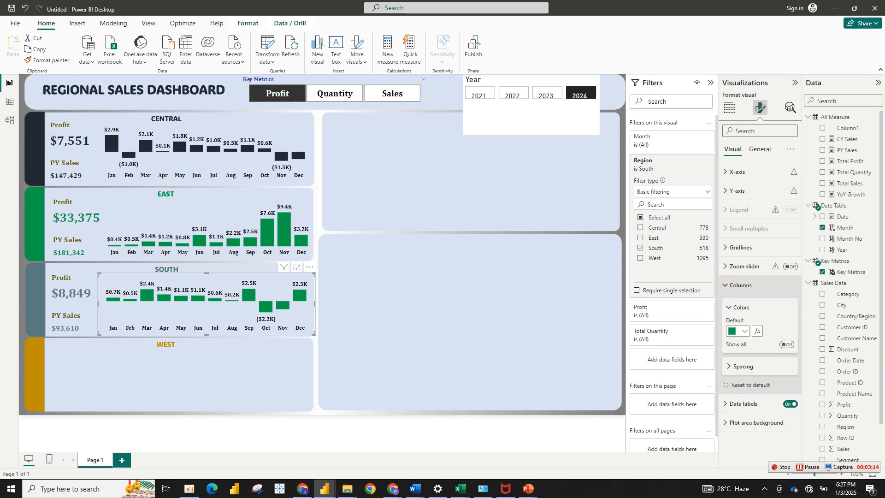
pyautogui.click(738, 330)
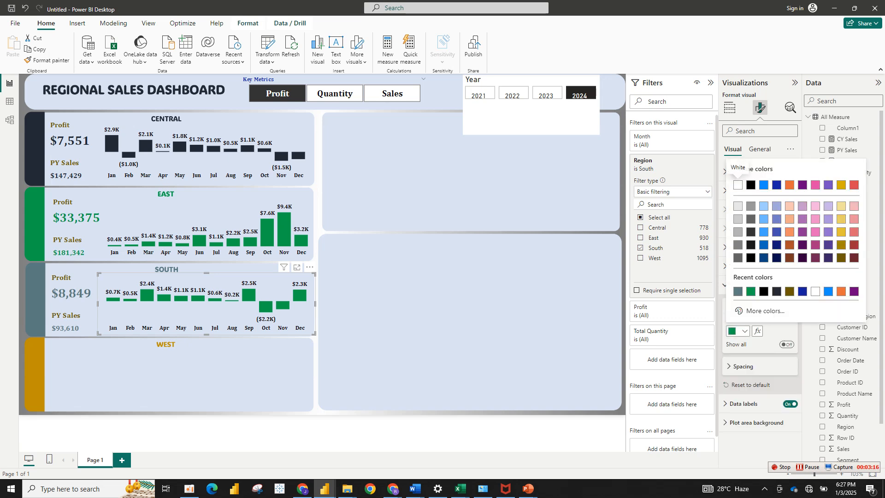
pyautogui.click(738, 291)
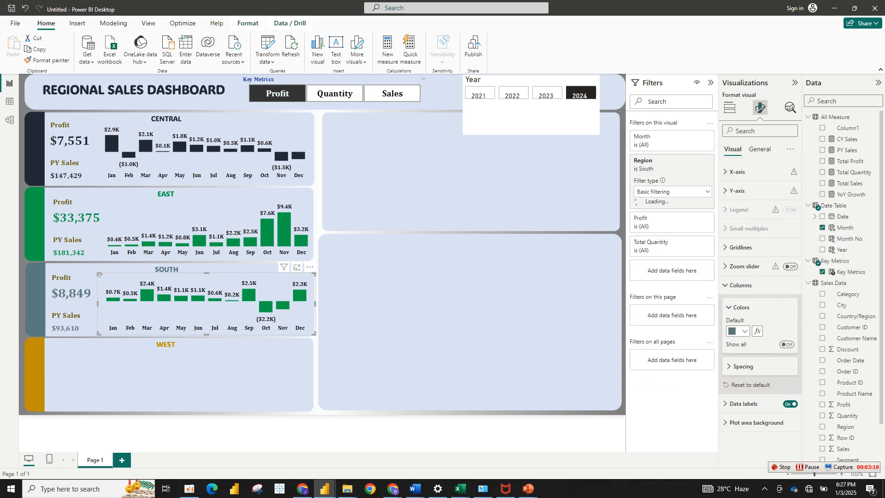
# - Duplicate the South column chart together with its Profit and PY Sales cards and place the copies in the West panel
pyautogui.click(69, 286)
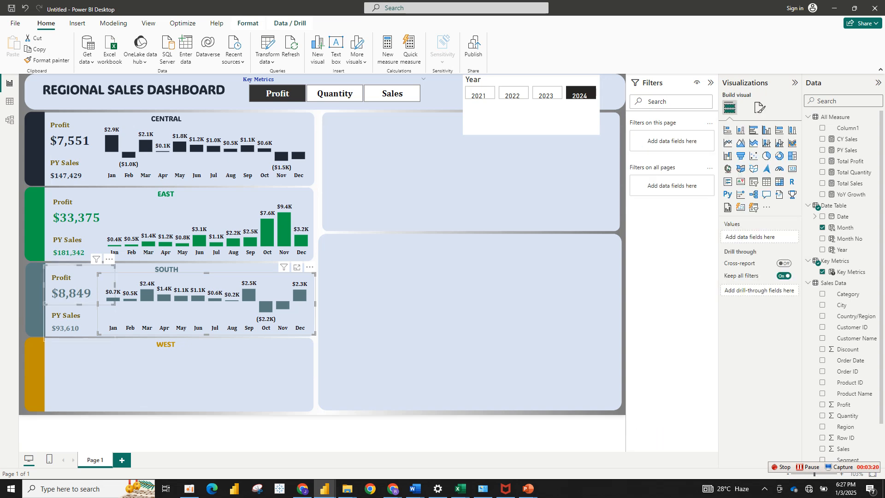
pyautogui.hotkey('ctrl', 'c')
pyautogui.hotkey('ctrl', 'v')
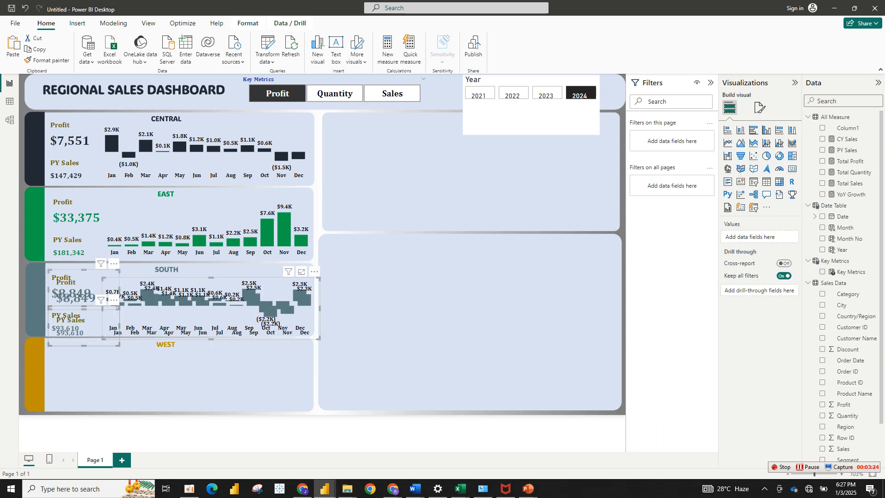
pyautogui.moveTo(207, 305); pyautogui.dragTo(200, 373)
pyautogui.click(69, 391)
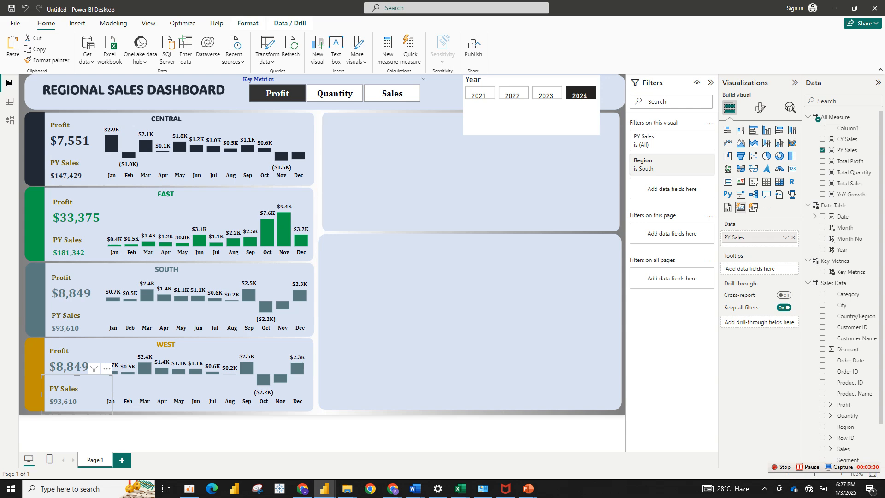
# - Switch to the reference sales report and copy the hex code of the West PY Sales card's callout value color
pyautogui.moveTo(324, 489)
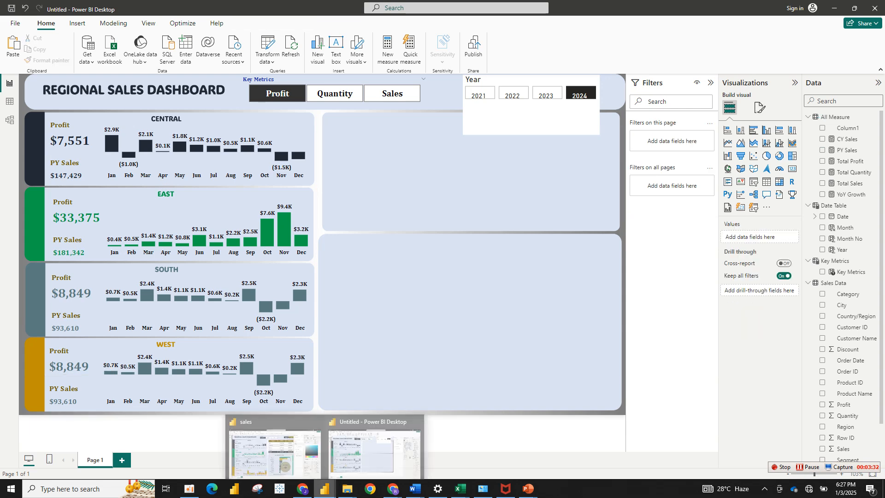
pyautogui.click(272, 447)
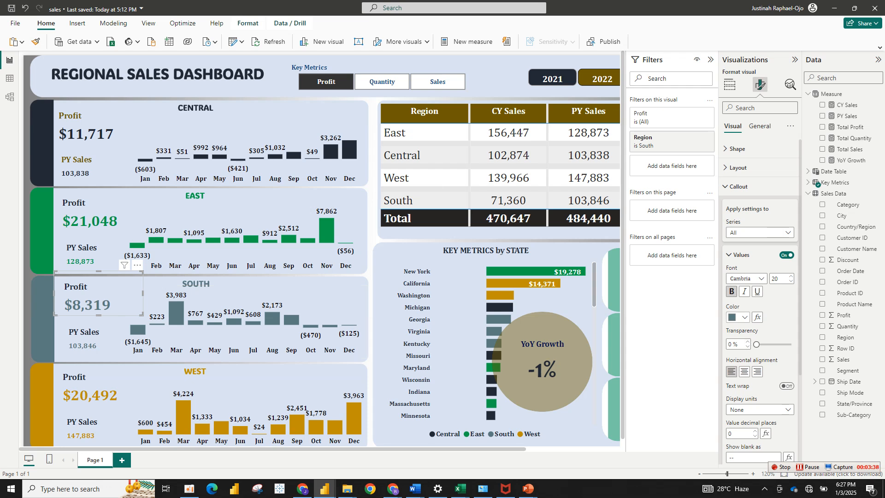
pyautogui.click(737, 317)
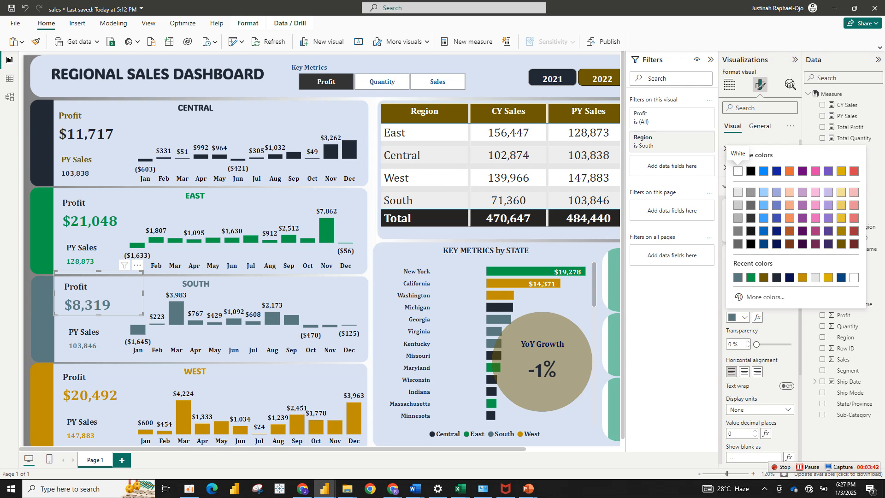
pyautogui.press('Escape')
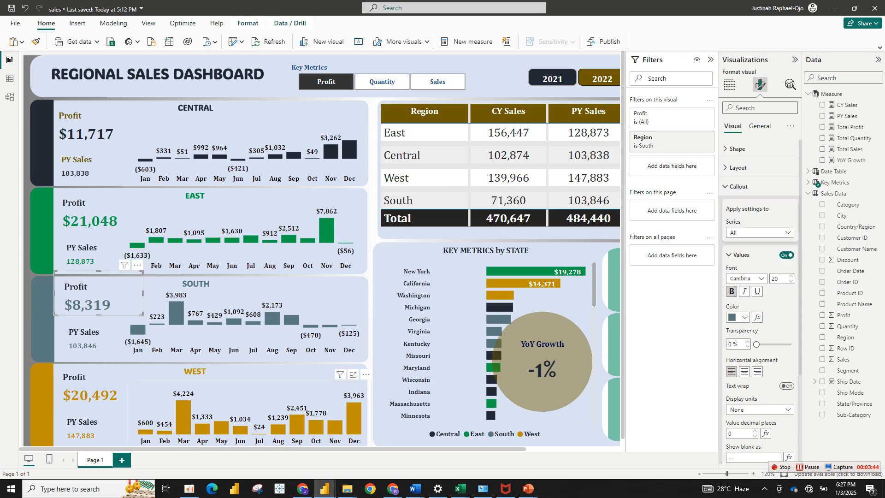
pyautogui.click(87, 426)
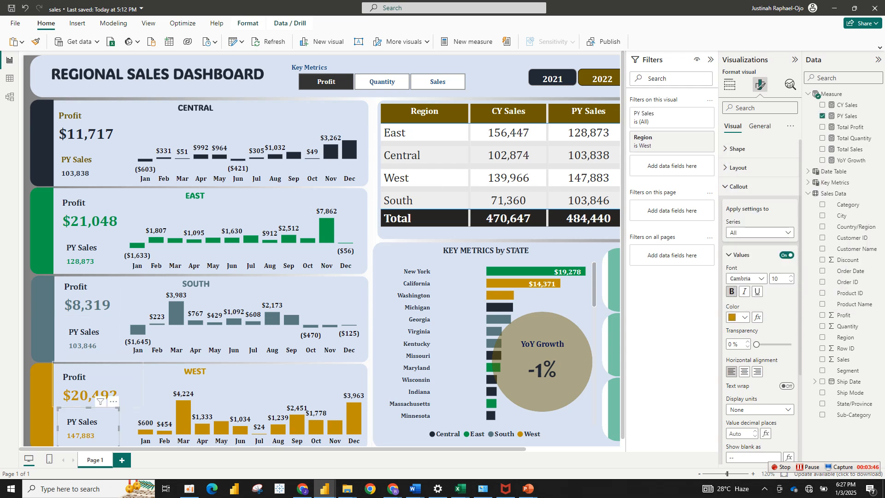
pyautogui.click(740, 317)
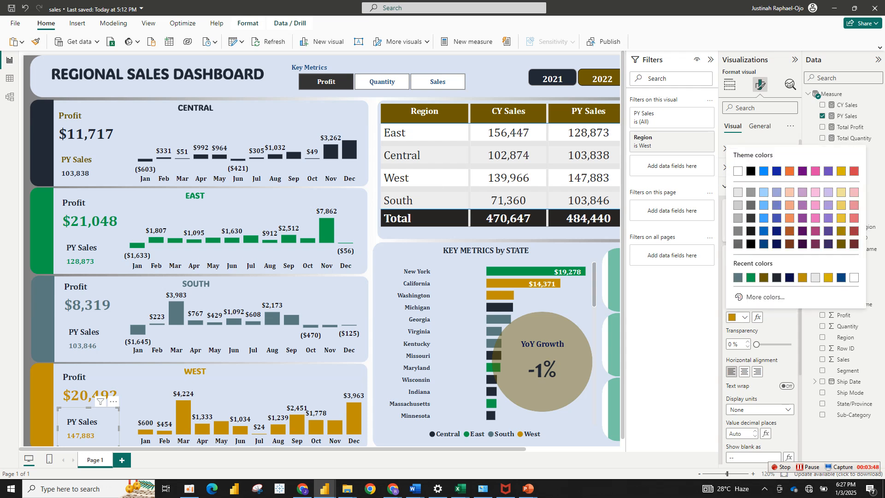
pyautogui.click(759, 297)
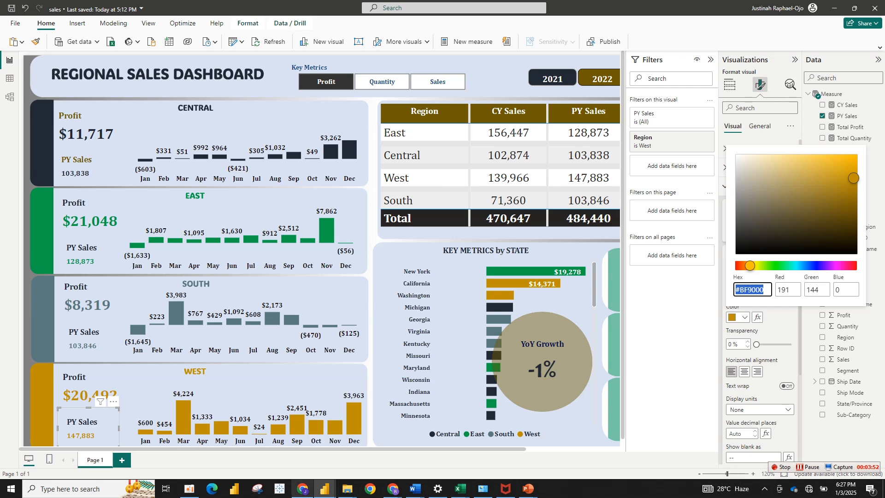
# - Return to the untitled report and set the callout value color of the West panel's Profit and PY Sales cards to #BF9000
pyautogui.moveTo(325, 488)
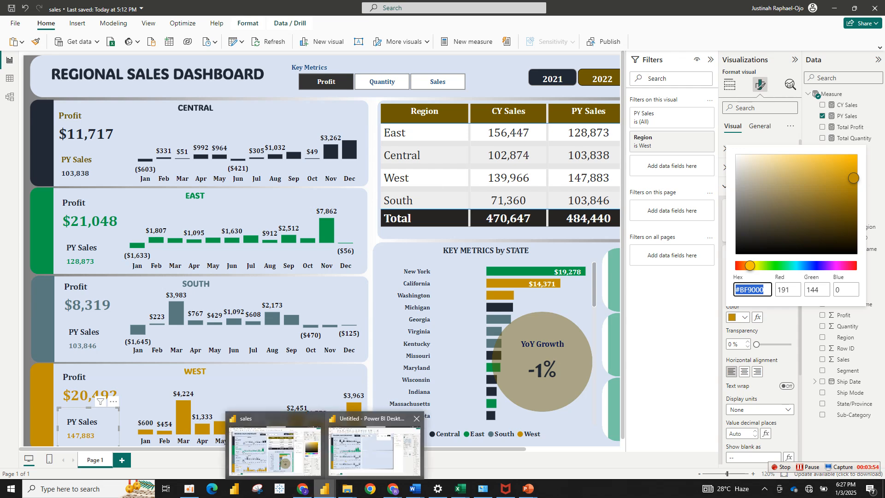
pyautogui.click(374, 448)
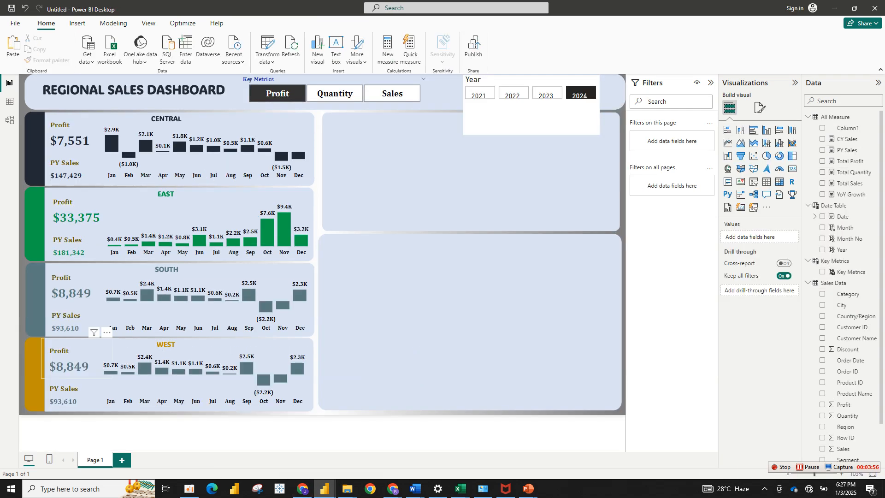
pyautogui.click(69, 361)
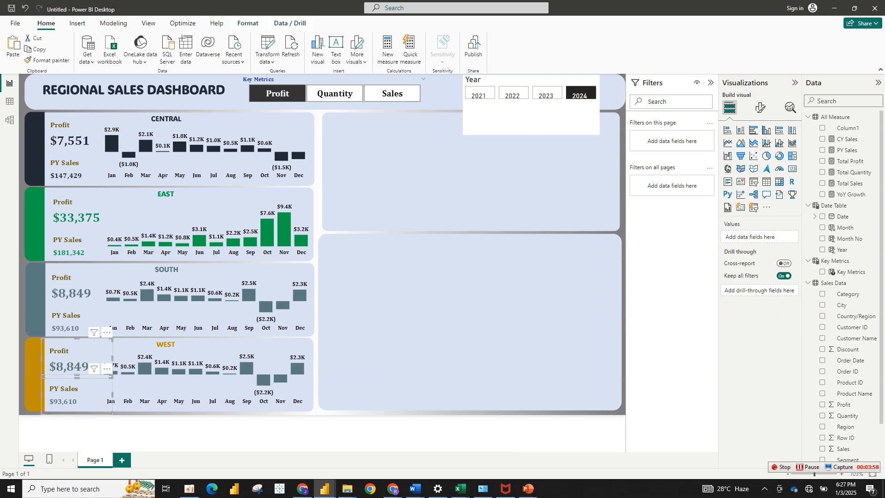
pyautogui.click(760, 107)
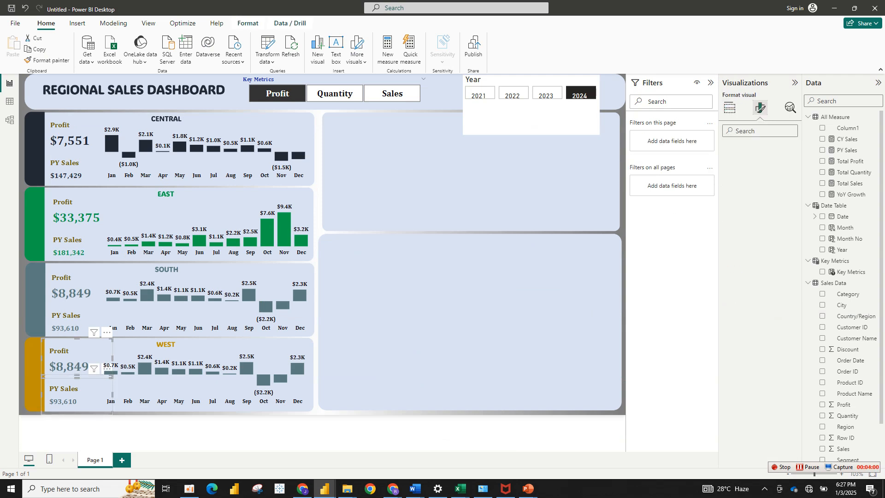
pyautogui.click(739, 209)
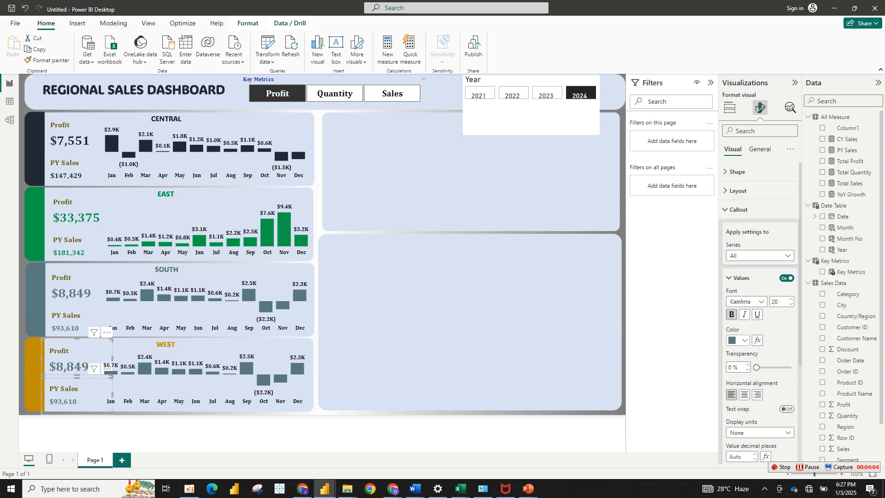
pyautogui.click(740, 340)
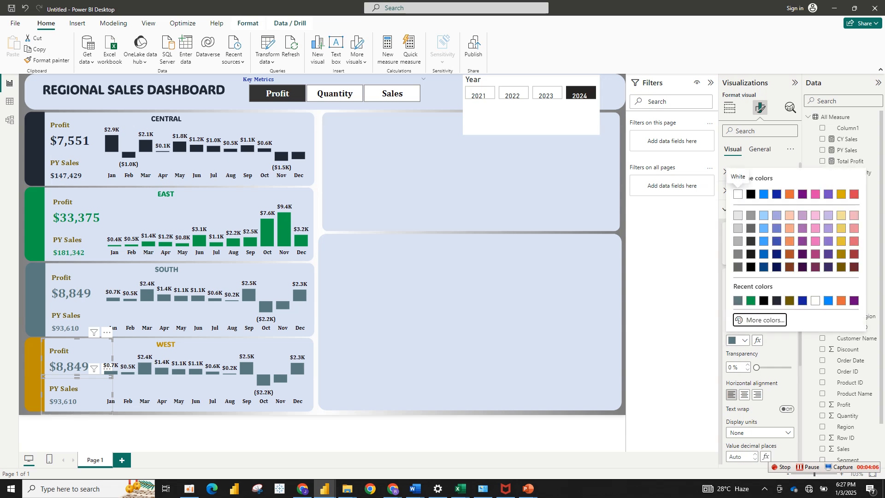
pyautogui.click(765, 319)
pyautogui.write('#BF9000')
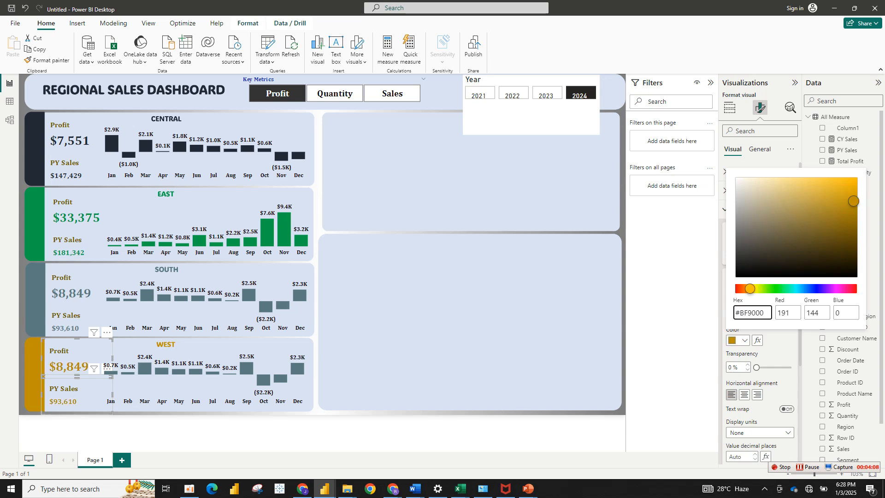
pyautogui.press('Return')
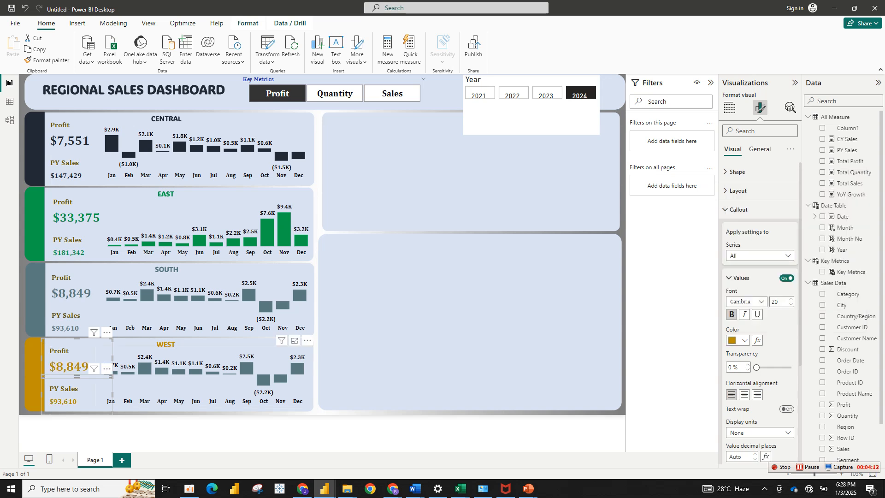
# - Recolor the columns of the West panel's chart with the recently used gold color #BF9000
pyautogui.click(208, 386)
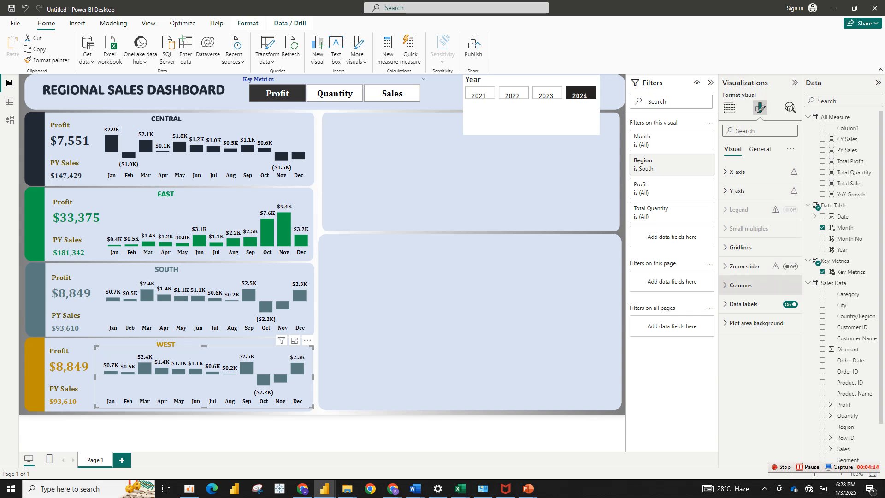
pyautogui.click(741, 285)
pyautogui.click(736, 331)
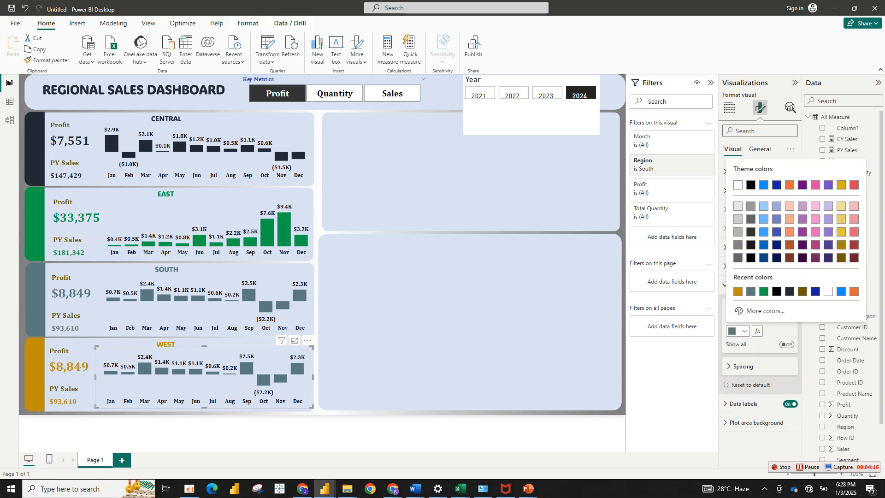
pyautogui.click(738, 291)
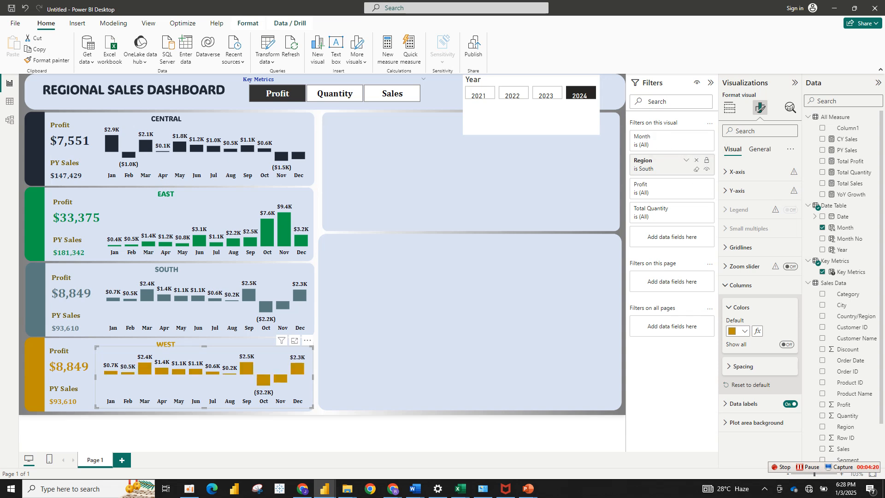
# - Change the West chart's Region filter so that only West is selected instead of South
pyautogui.click(687, 160)
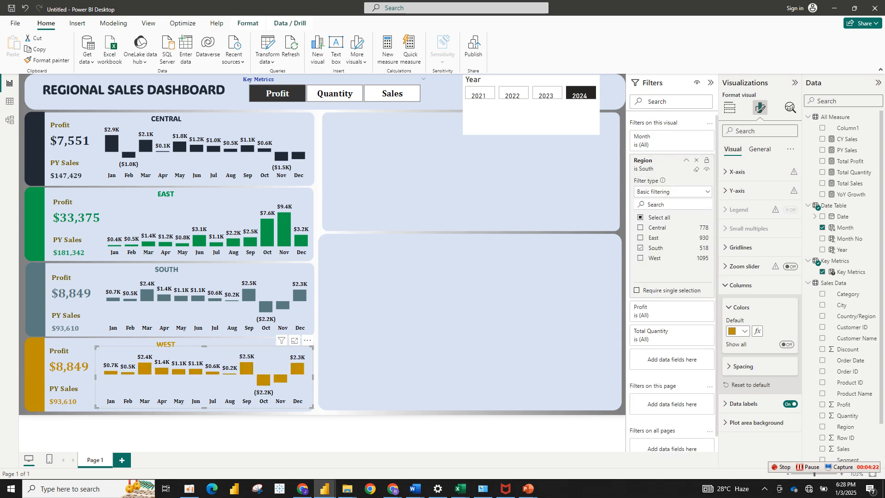
pyautogui.click(649, 258)
pyautogui.click(649, 258)
pyautogui.click(649, 258)
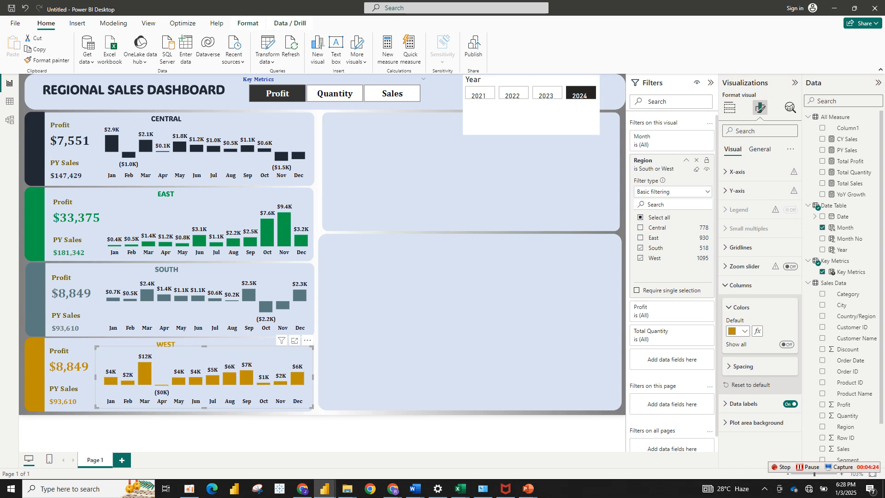
pyautogui.click(641, 248)
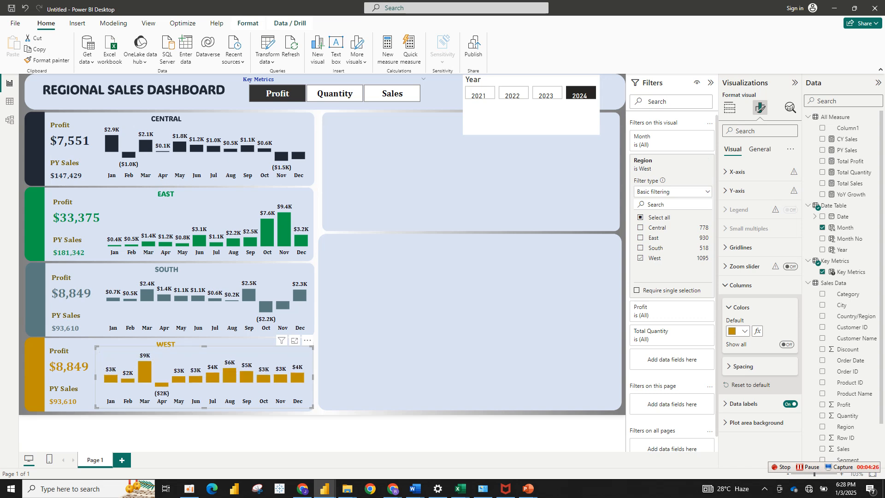
# - Set the Region filter of the West panel's Profit and PY Sales cards to West only
pyautogui.click(69, 362)
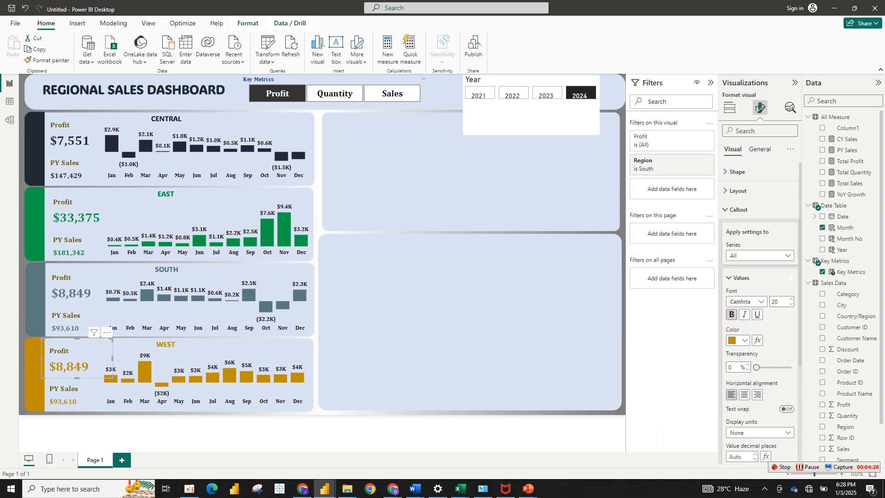
pyautogui.click(686, 161)
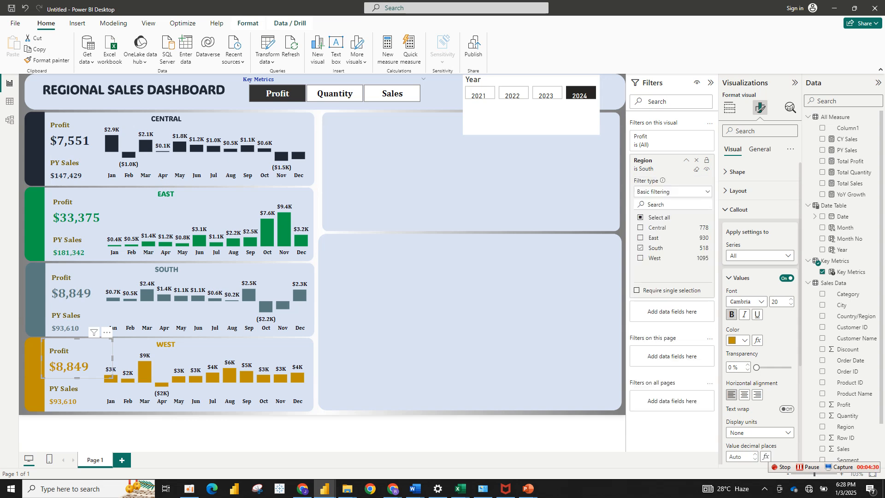
pyautogui.click(640, 248)
pyautogui.click(73, 394)
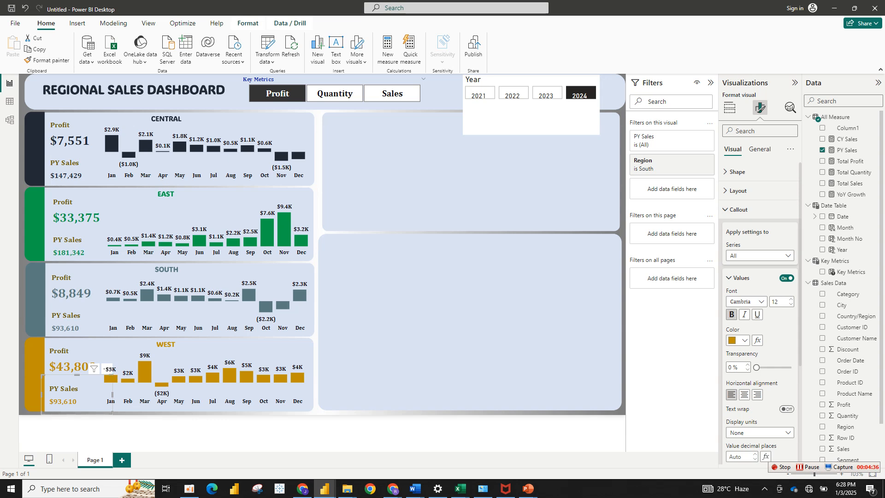
pyautogui.click(738, 340)
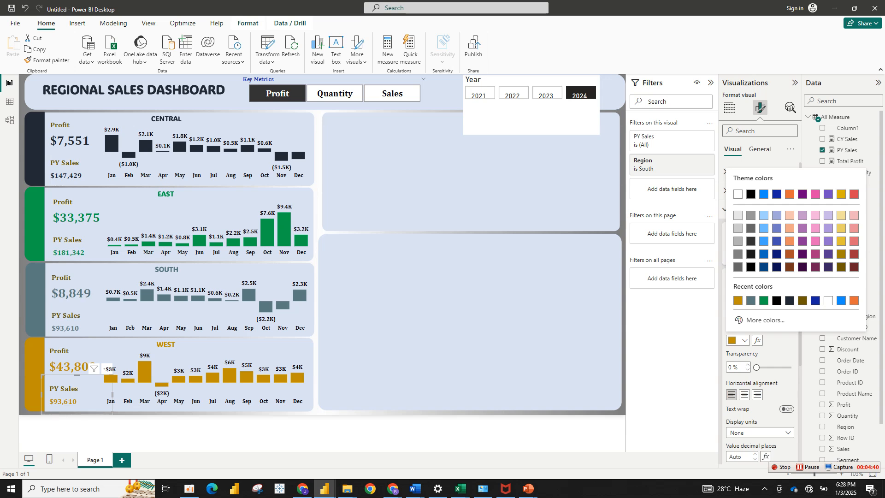
pyautogui.press('Escape')
pyautogui.click(686, 160)
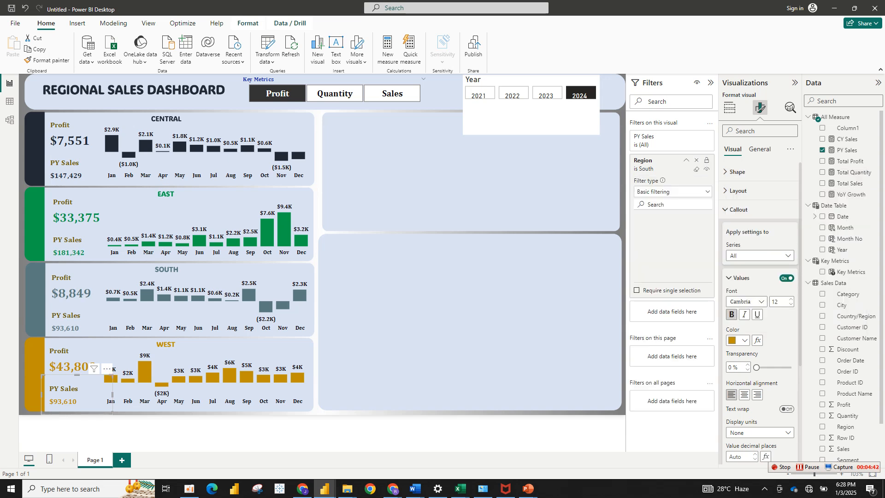
pyautogui.click(640, 247)
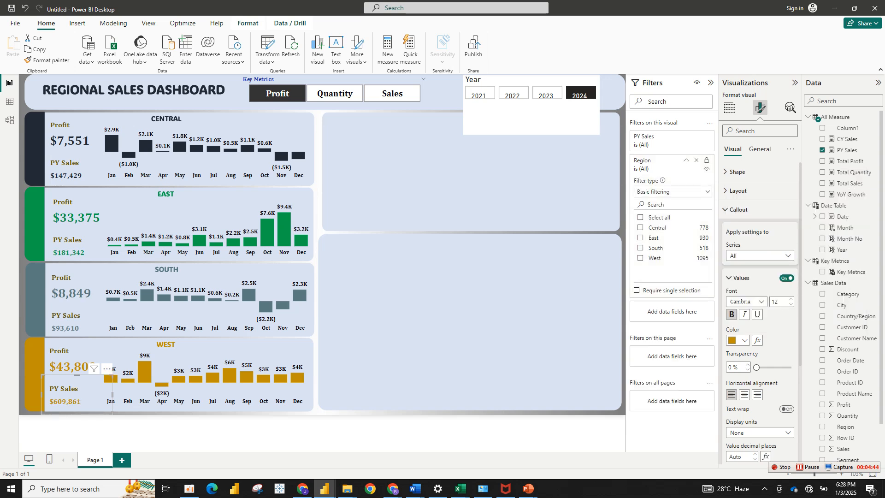
pyautogui.click(640, 258)
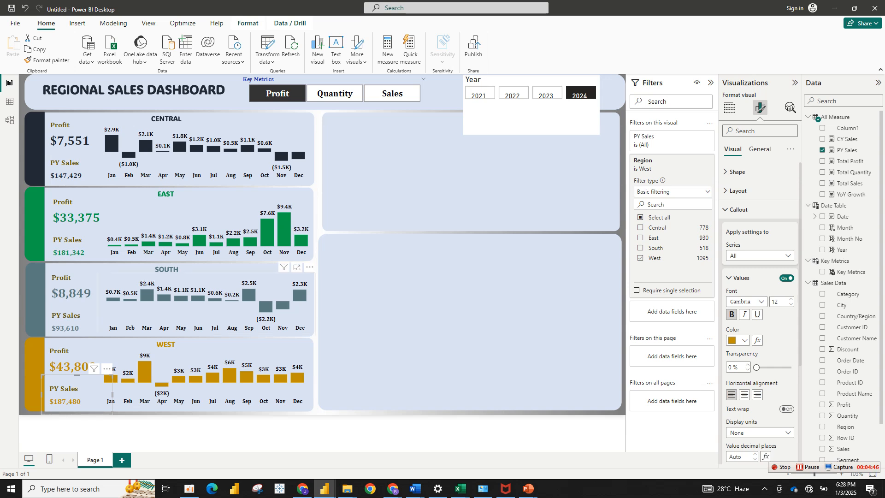
pyautogui.click(206, 315)
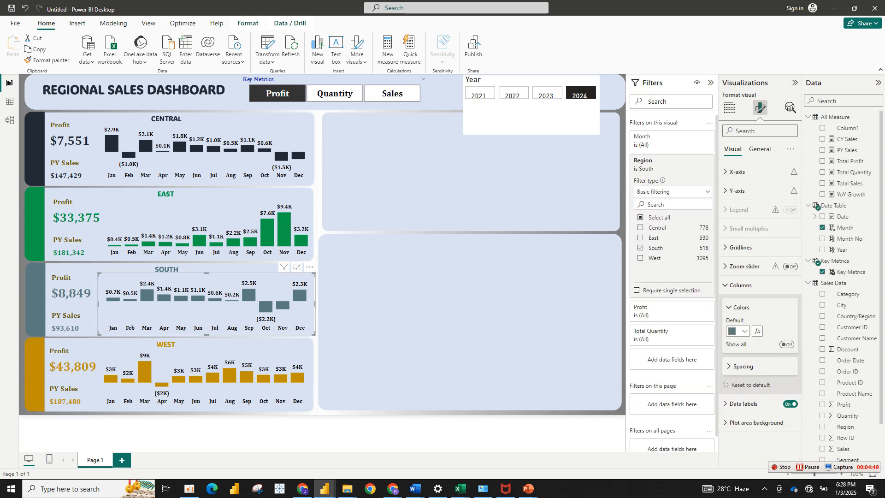
pyautogui.press('Escape')
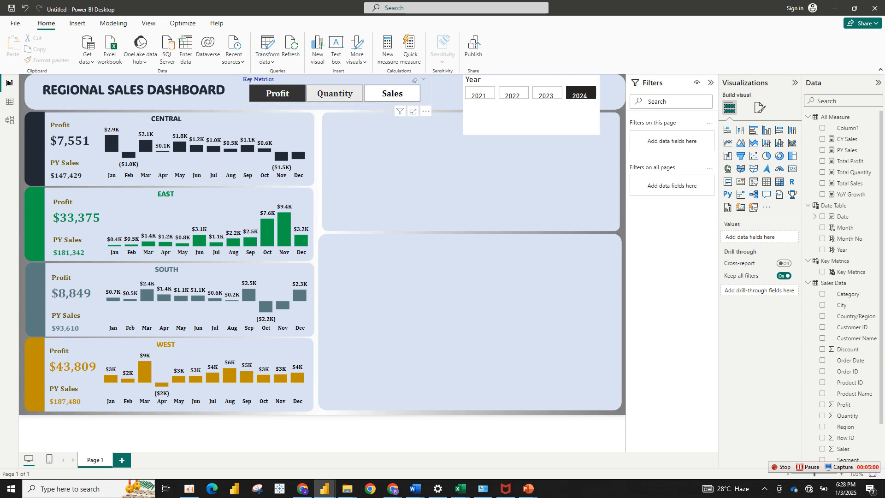
# - Test the Key Metrics slicer by selecting Quantity and Sales, and return it to Profit
pyautogui.click(335, 94)
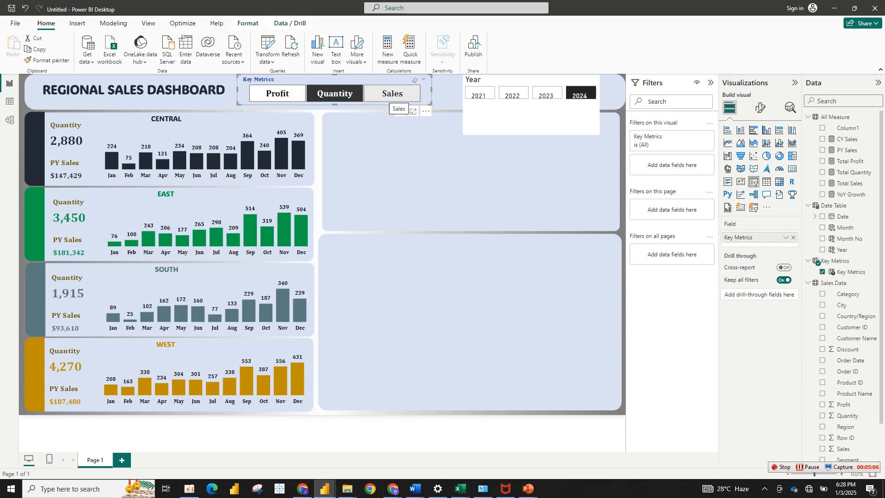
pyautogui.click(392, 94)
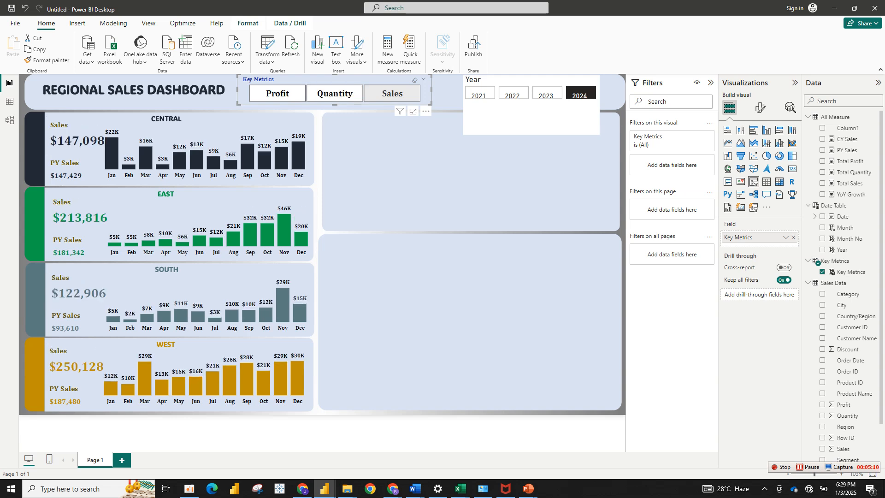
pyautogui.click(277, 94)
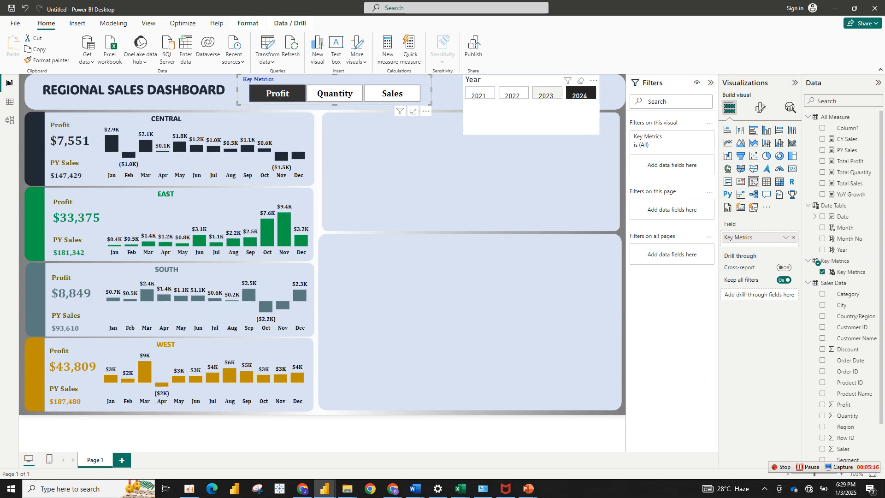
# - Filter the dashboard with the Year slicer, first by 2023 and finally by 2022
pyautogui.click(545, 94)
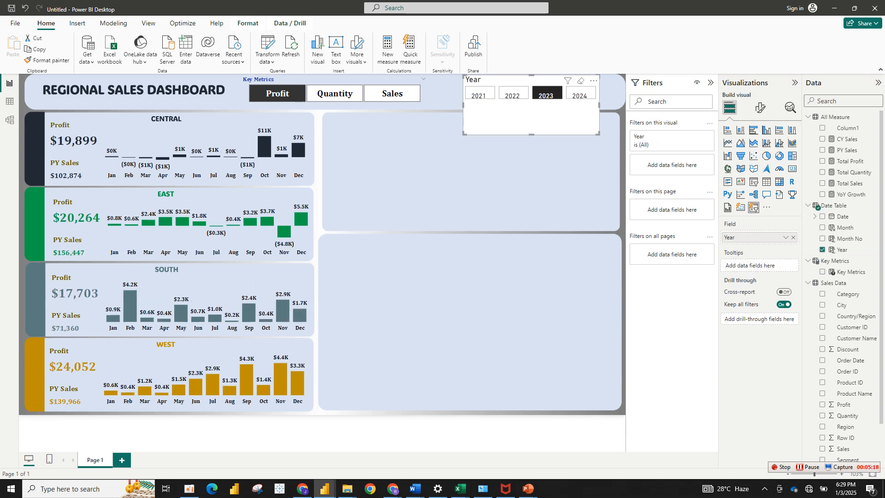
pyautogui.click(512, 94)
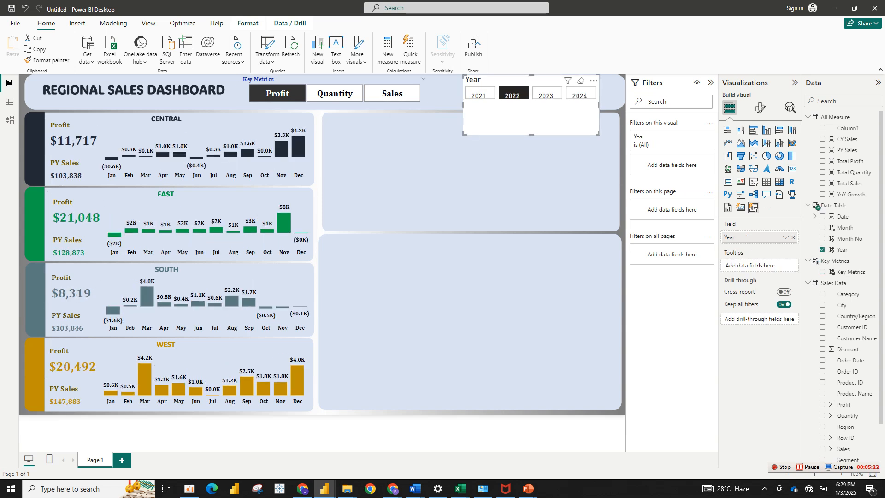
pyautogui.press('Escape')
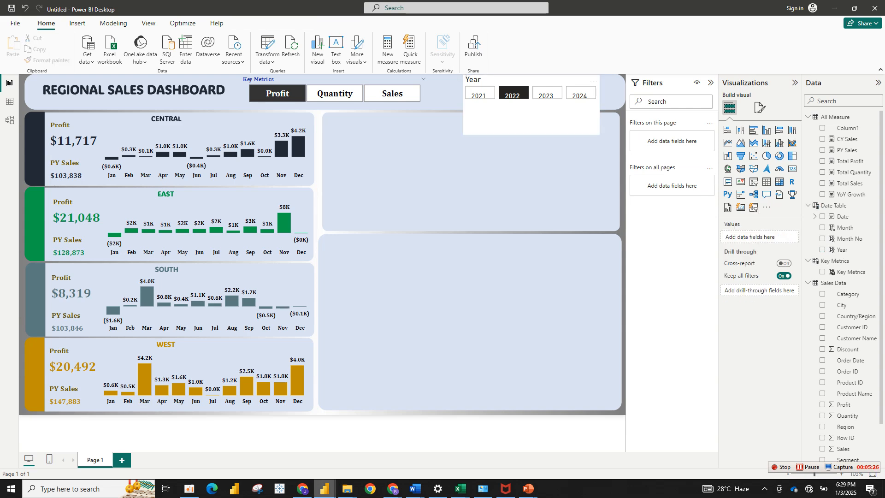
# - Switch to the reference sales report and collapse its Filters and Visualizations panes to view the whole dashboard
pyautogui.moveTo(325, 488)
pyautogui.click(274, 447)
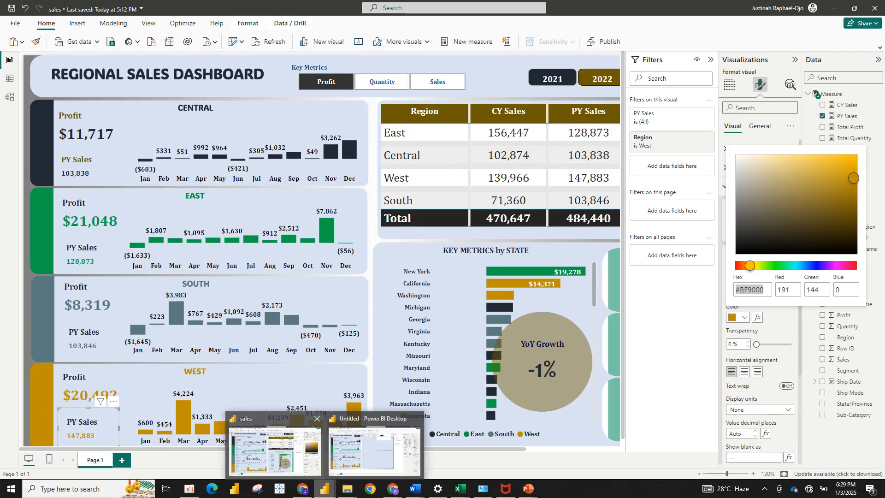
pyautogui.click(671, 295)
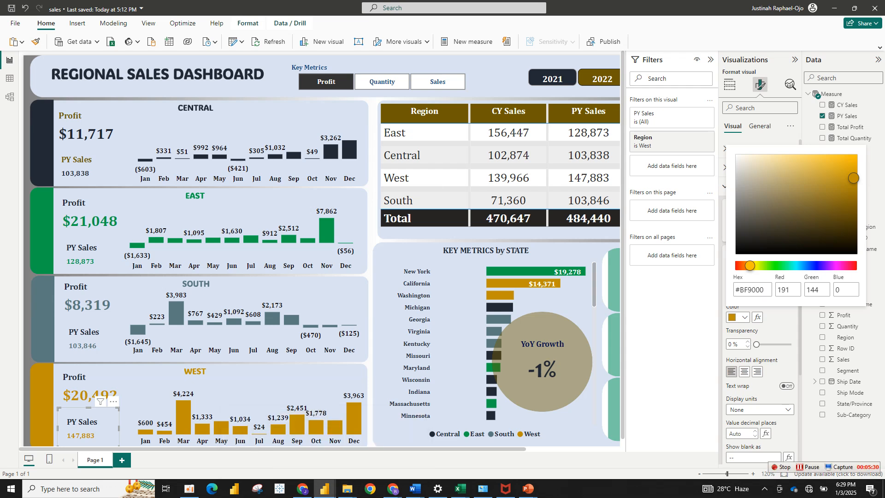
pyautogui.click(710, 59)
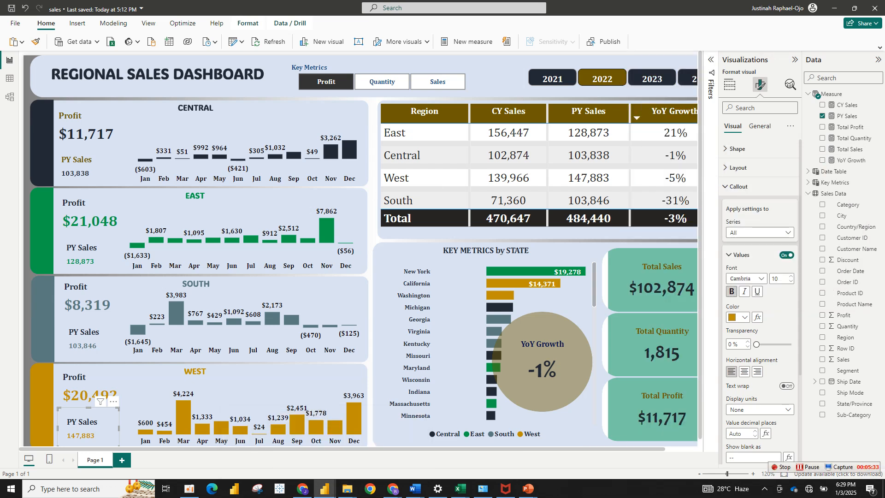
pyautogui.click(794, 60)
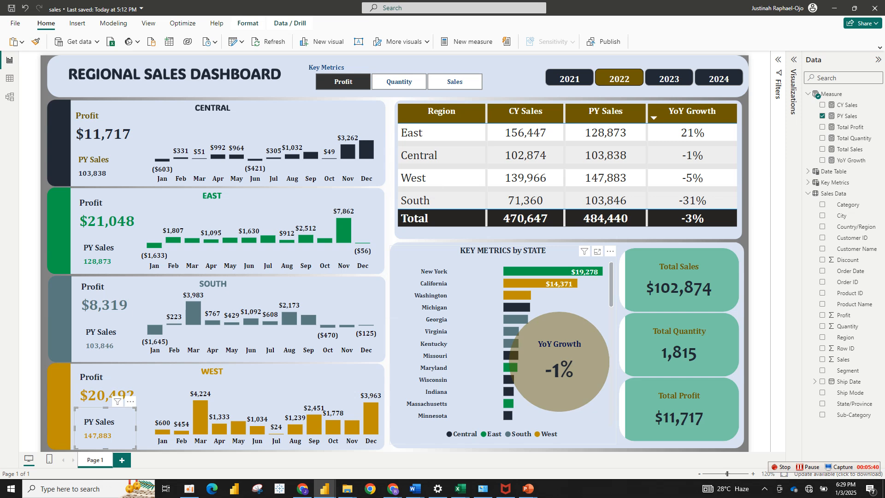
# - Shift the round YoY Growth card slightly down and right, and narrow the Key Metrics by State chart so they no longer overlap
pyautogui.moveTo(559, 361); pyautogui.dragTo(568, 370)
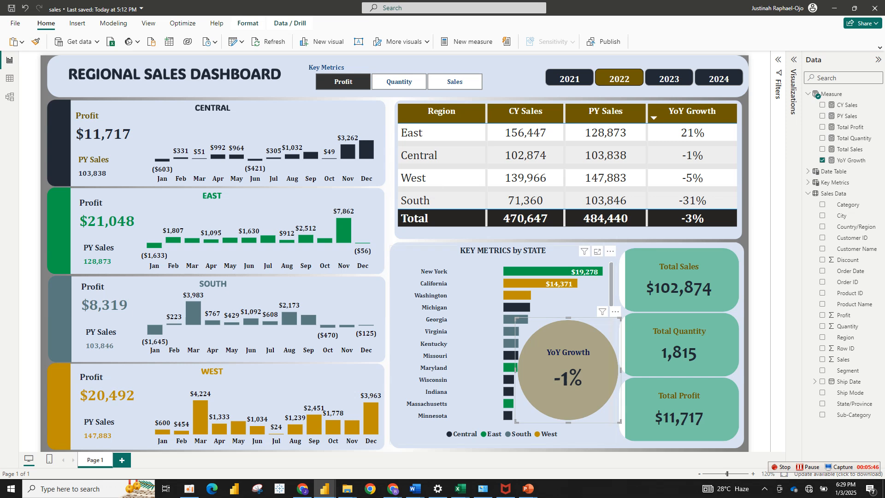
pyautogui.click(564, 305)
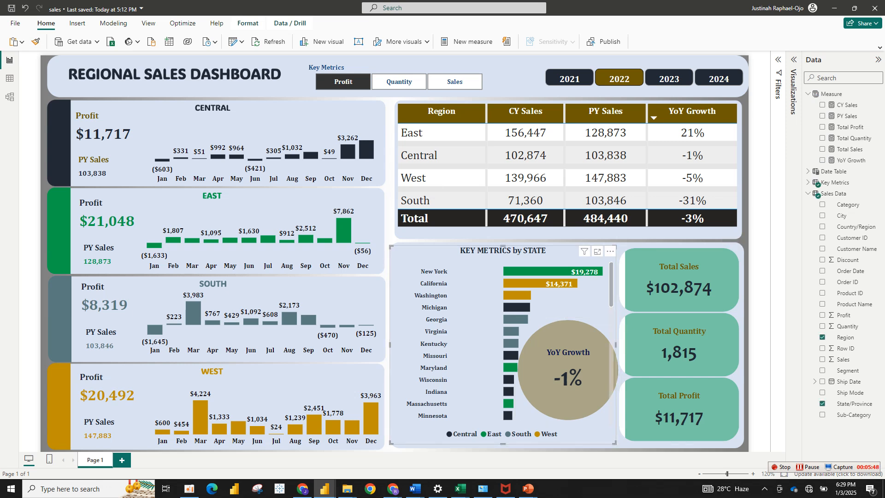
pyautogui.moveTo(615, 345); pyautogui.dragTo(553, 345)
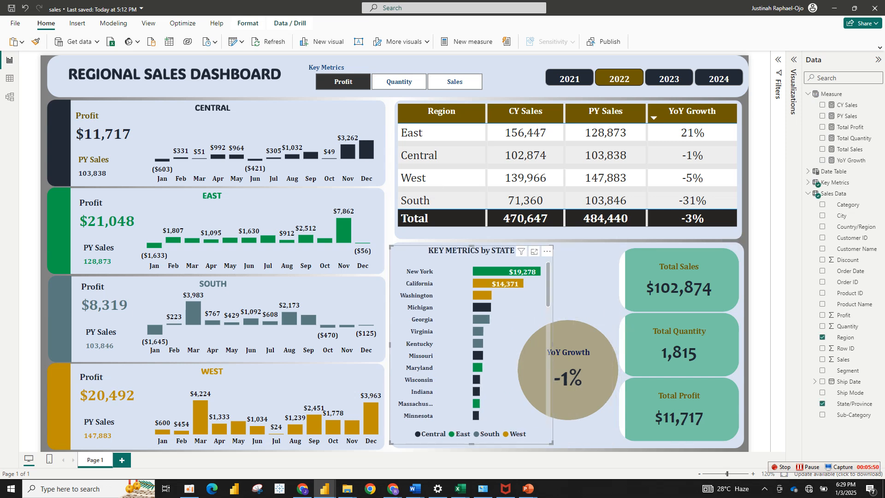
pyautogui.click(568, 369)
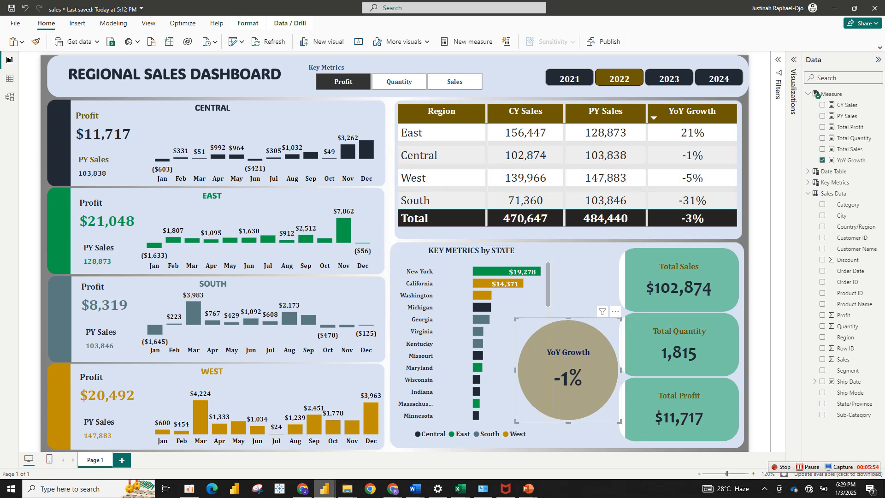
# - Return to the untitled report and resize the Year slicer to be wider and shorter within the header band
pyautogui.moveTo(324, 489)
pyautogui.click(377, 442)
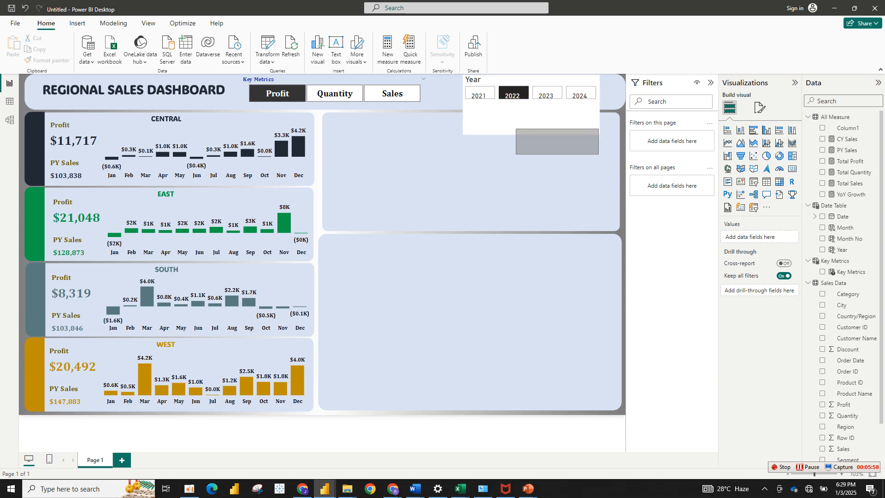
pyautogui.click(530, 118)
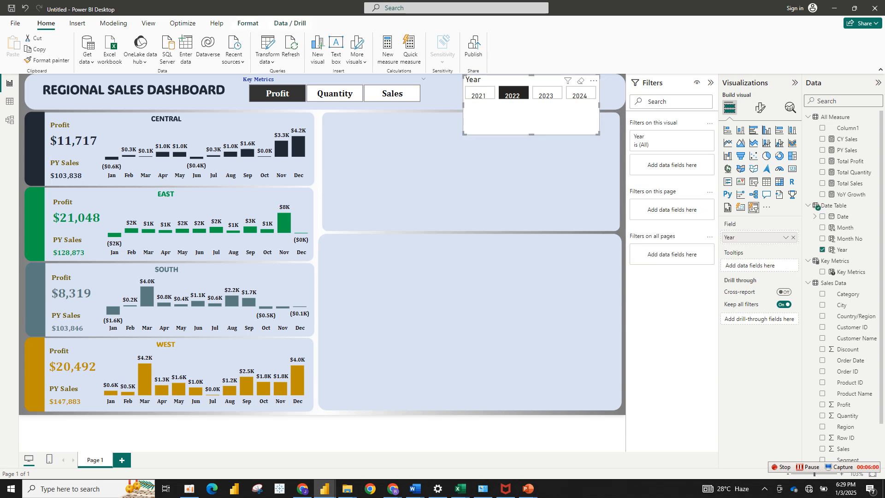
pyautogui.moveTo(598, 134); pyautogui.dragTo(617, 105)
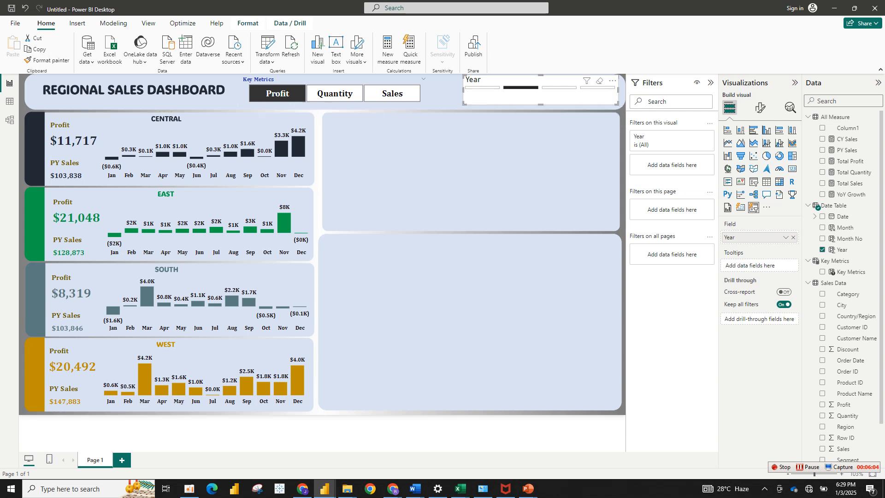
pyautogui.press('Escape')
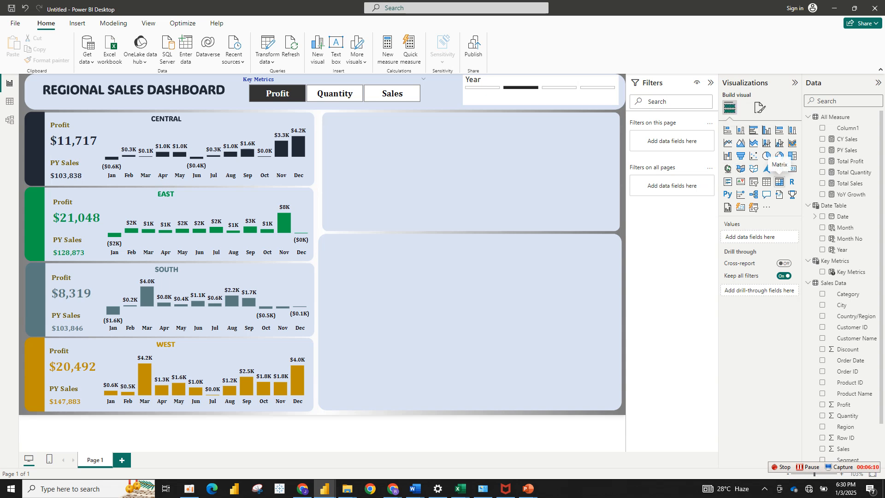
# - Insert a table visual, move it onto the empty upper panel beside the Central card, and enlarge it to fill that panel
pyautogui.click(766, 182)
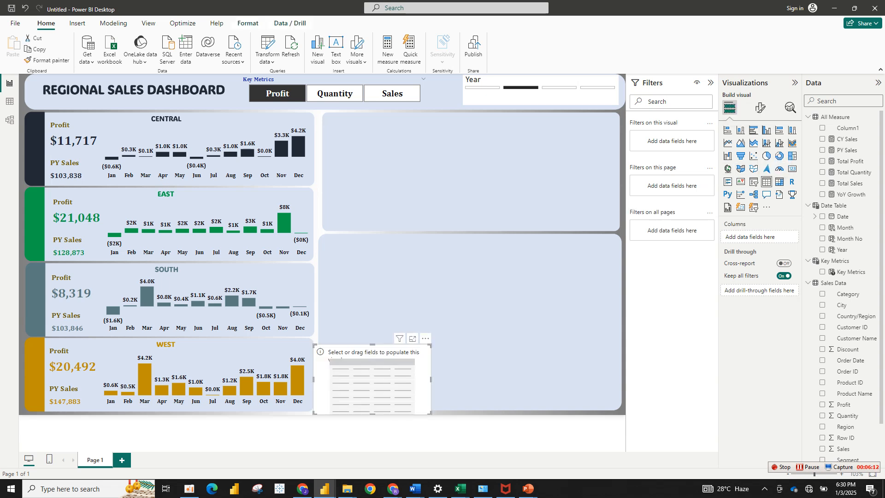
pyautogui.press('Escape')
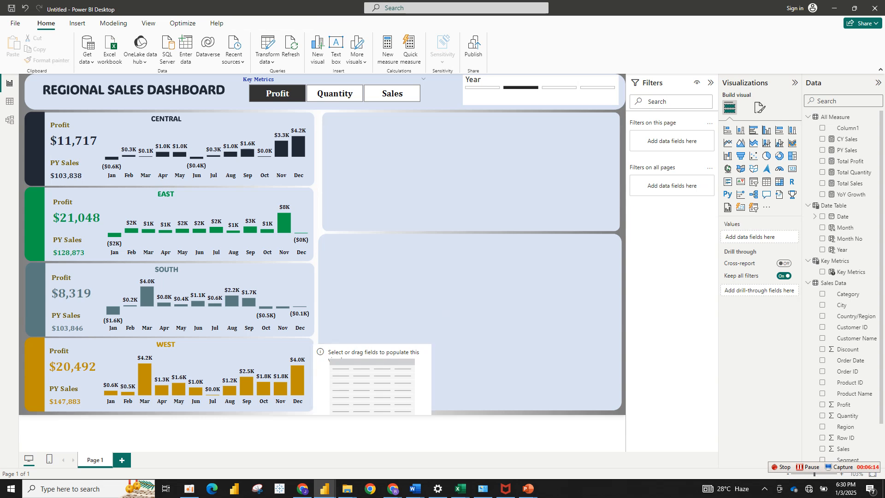
pyautogui.moveTo(373, 369); pyautogui.dragTo(390, 141)
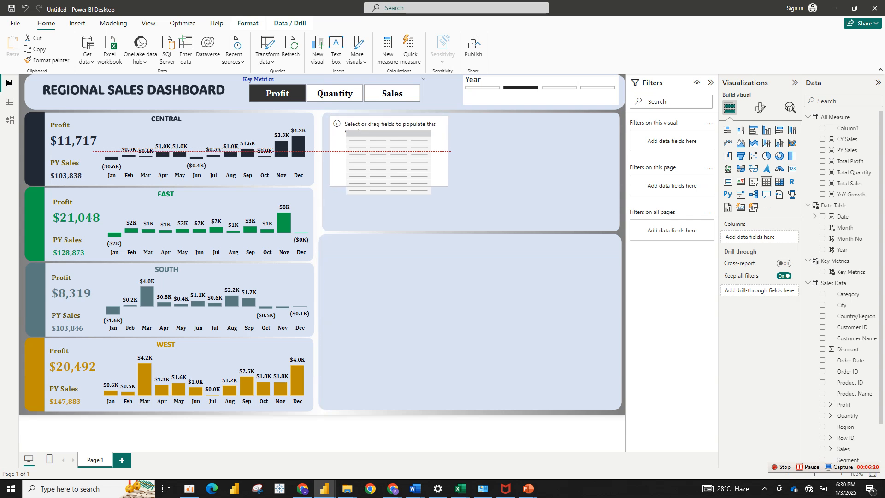
pyautogui.moveTo(448, 183); pyautogui.dragTo(624, 227)
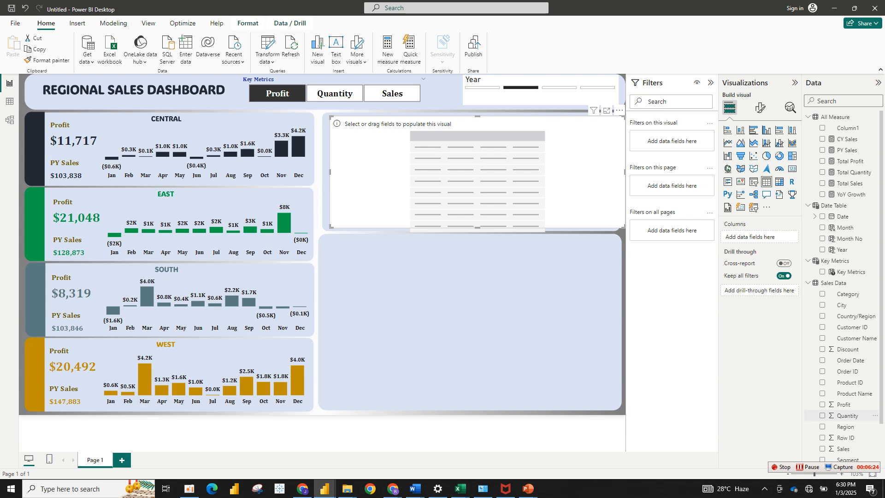
# - Add Region, CY Sales, PY Sales and YoY Growth as the table's columns, and slightly narrow the YoY Growth column
pyautogui.click(822, 426)
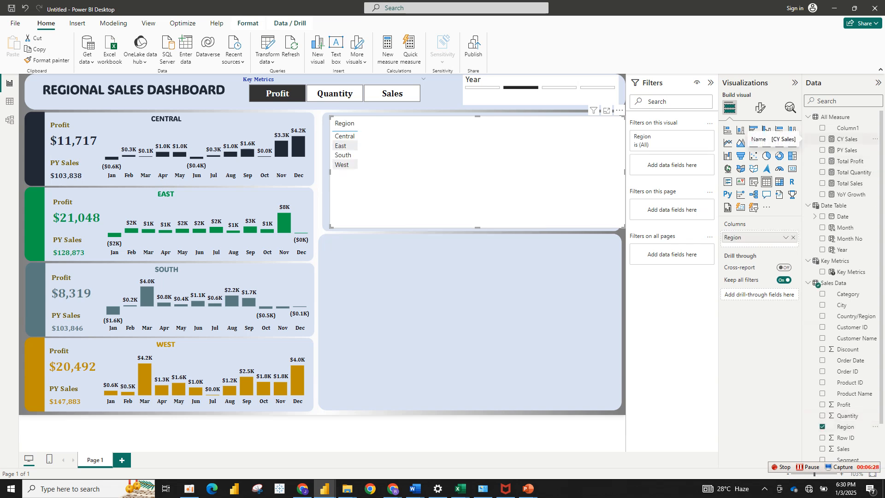
pyautogui.click(822, 139)
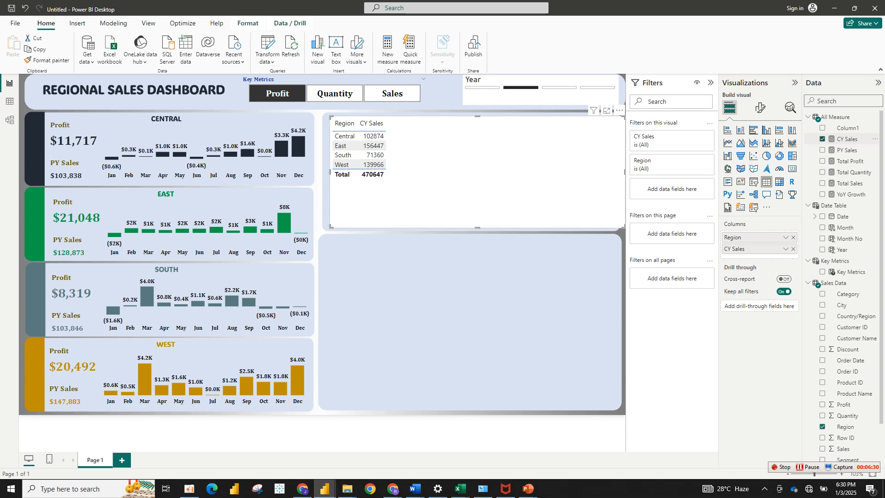
pyautogui.click(823, 149)
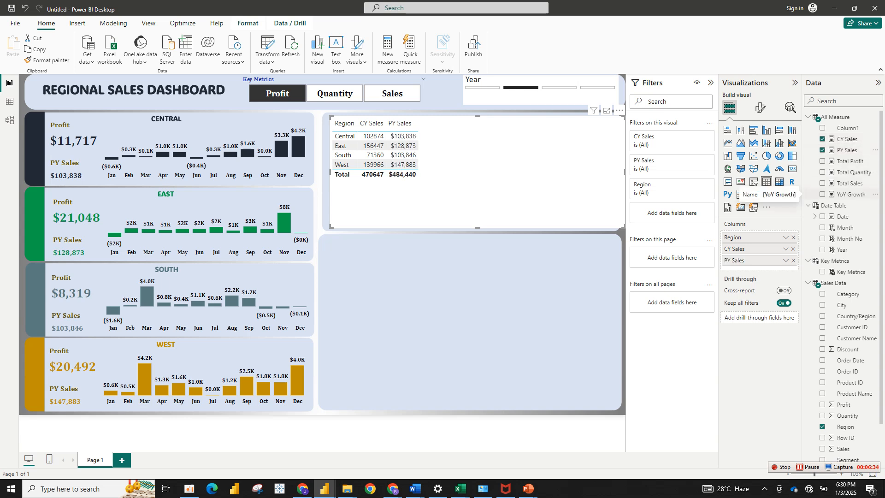
pyautogui.click(822, 194)
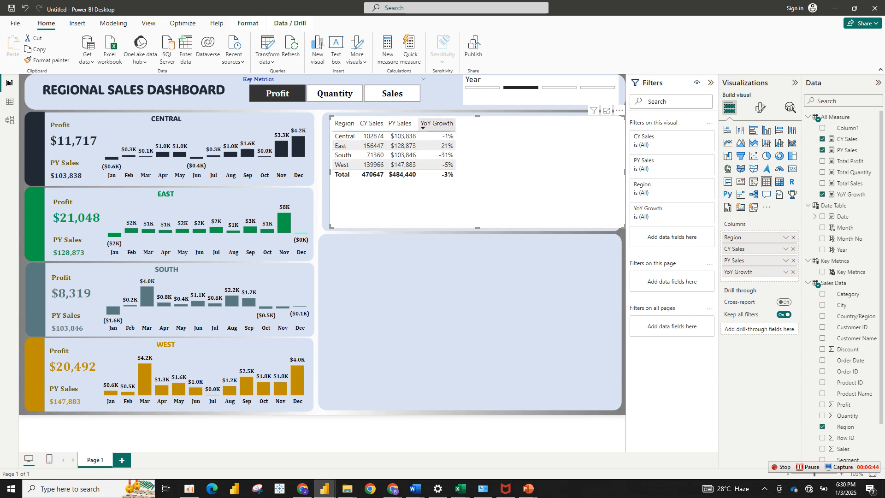
pyautogui.moveTo(456, 123)
pyautogui.mouseDown()
pyautogui.moveTo(562, 123)
pyautogui.moveTo(451, 123)
pyautogui.mouseUp()
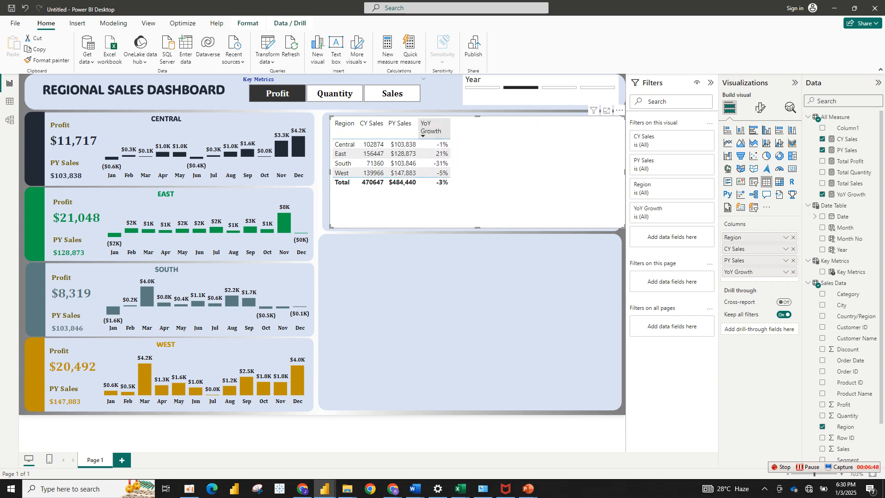
# - Turn off the table's background so the panel behind it shows through
pyautogui.click(760, 107)
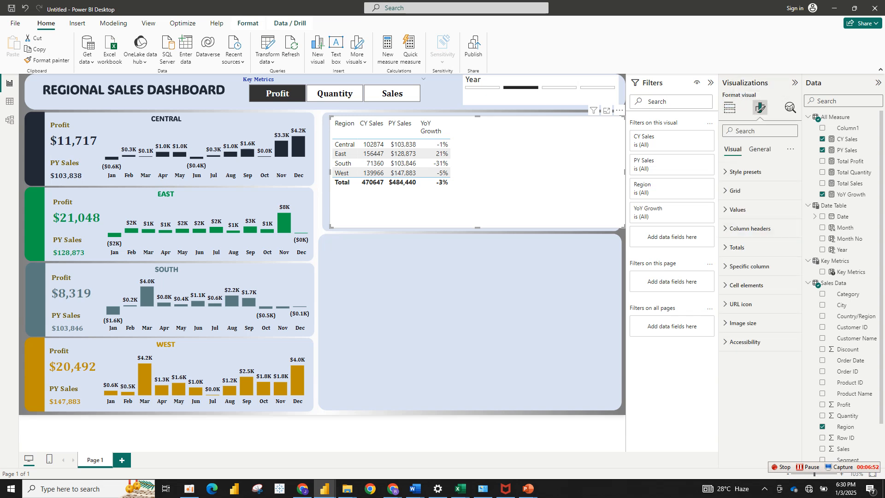
pyautogui.click(759, 149)
pyautogui.click(738, 210)
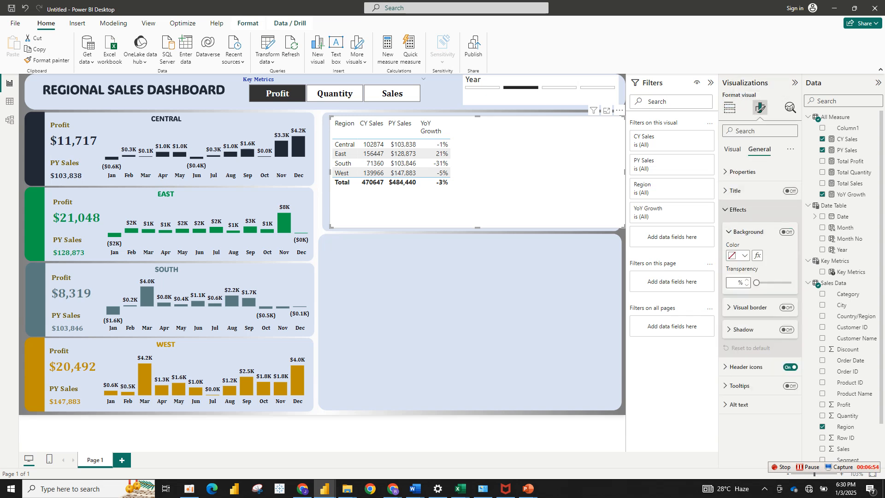
pyautogui.click(787, 232)
pyautogui.hotkey('ctrl', 'z')
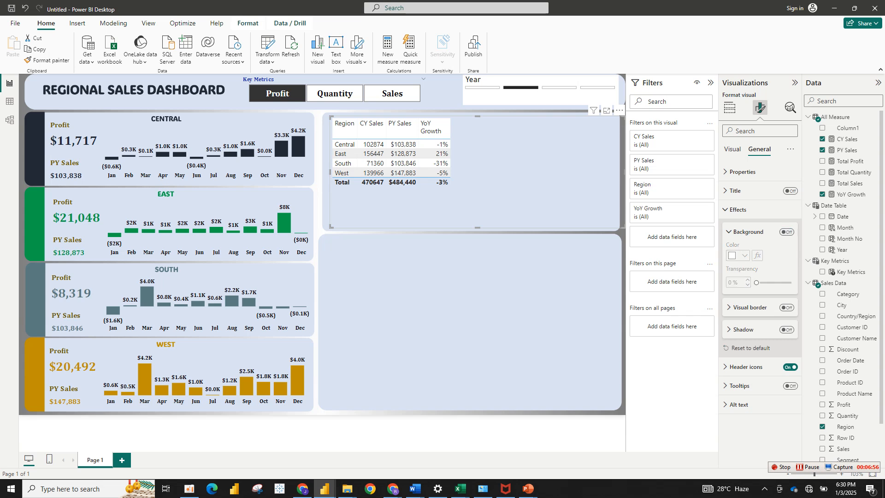
# - Set the width of the table's horizontal gridlines to 10
pyautogui.click(732, 149)
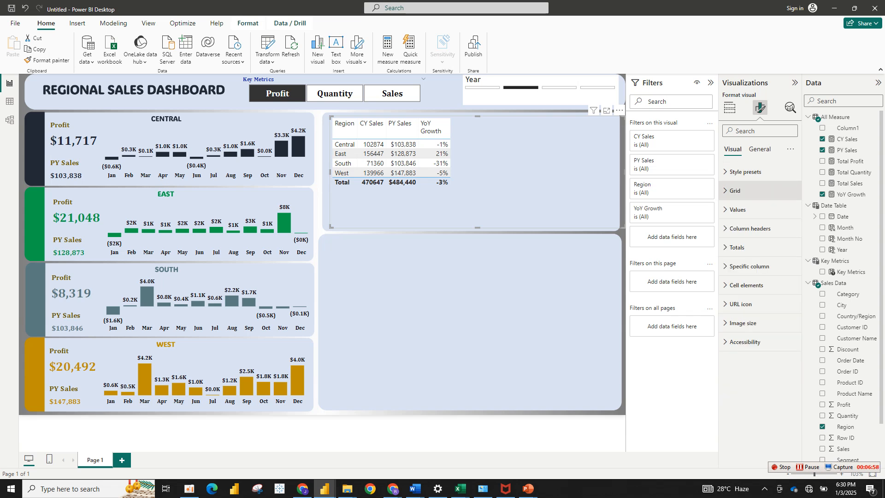
pyautogui.click(735, 191)
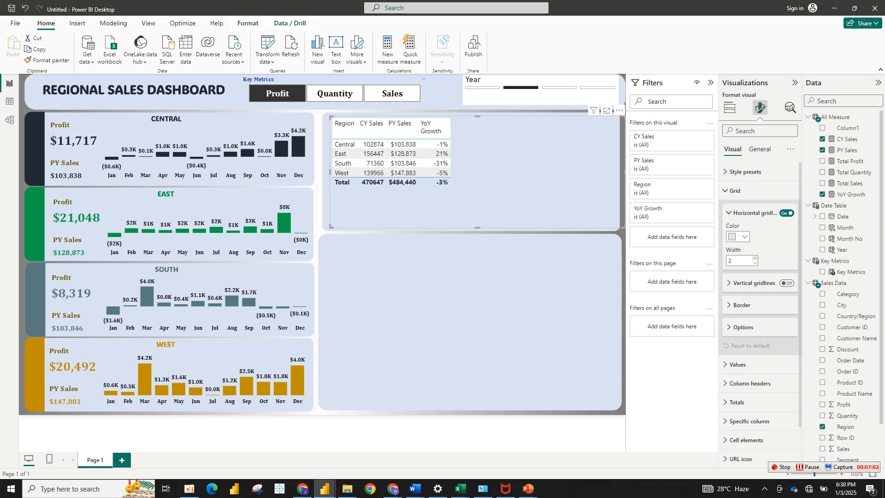
pyautogui.press('Up')
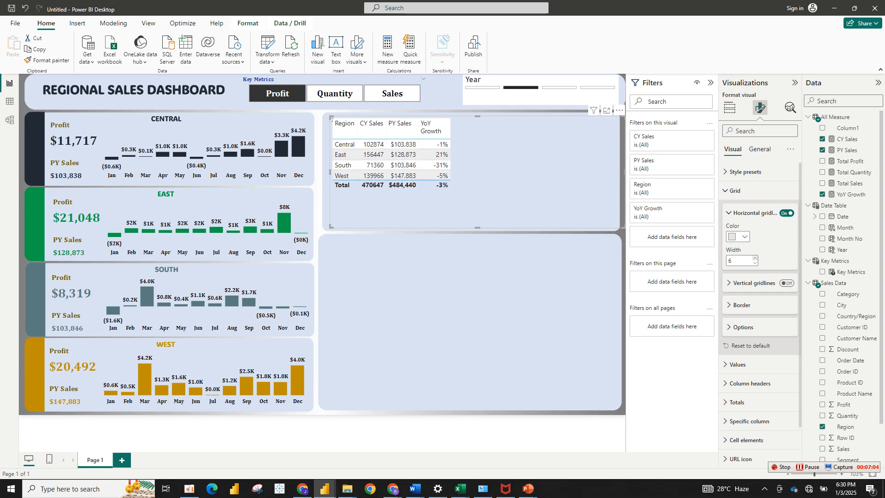
pyautogui.press('Up')
pyautogui.press('Up')
pyautogui.press('Up')
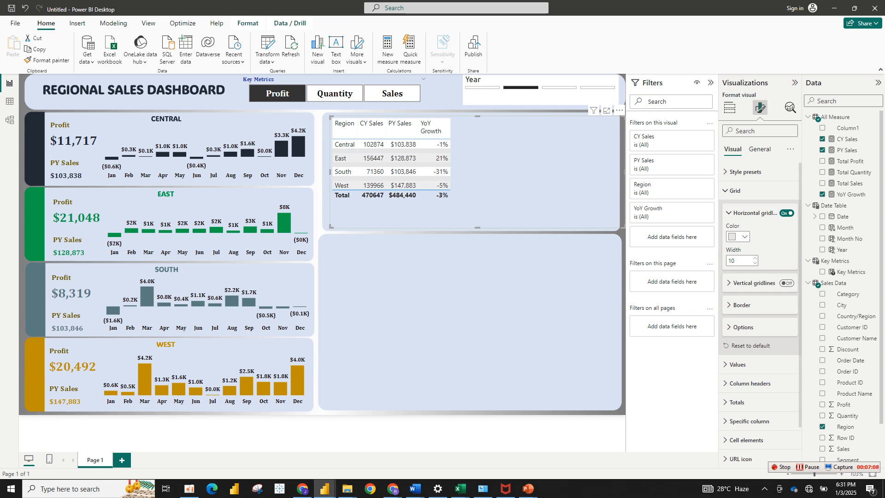
# - Turn on the table's vertical gridlines and set their width to 5
pyautogui.click(786, 283)
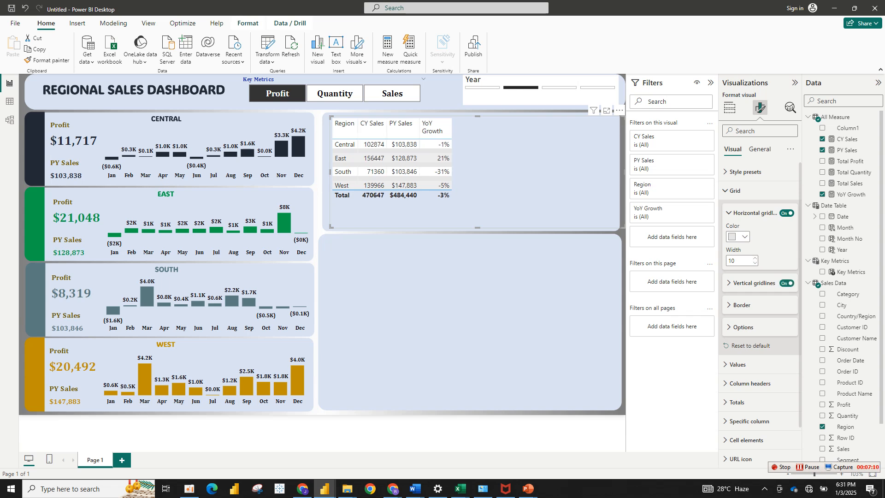
pyautogui.click(755, 283)
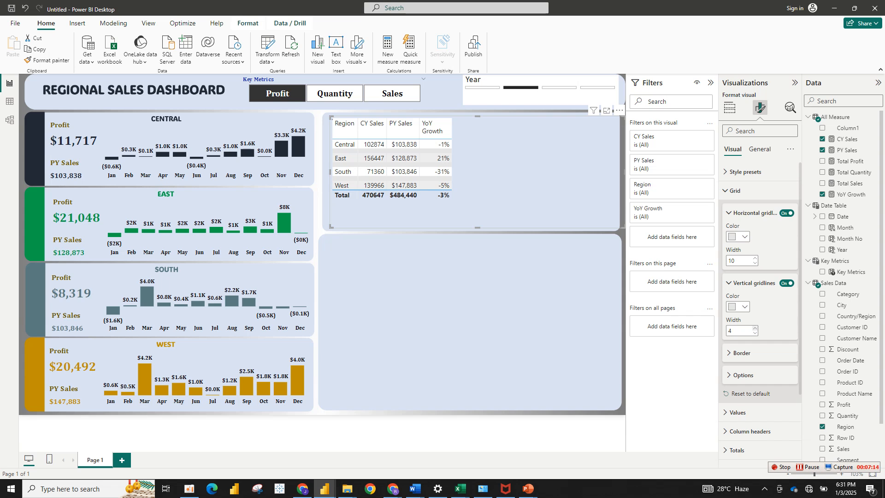
pyautogui.click(754, 328)
pyautogui.click(755, 328)
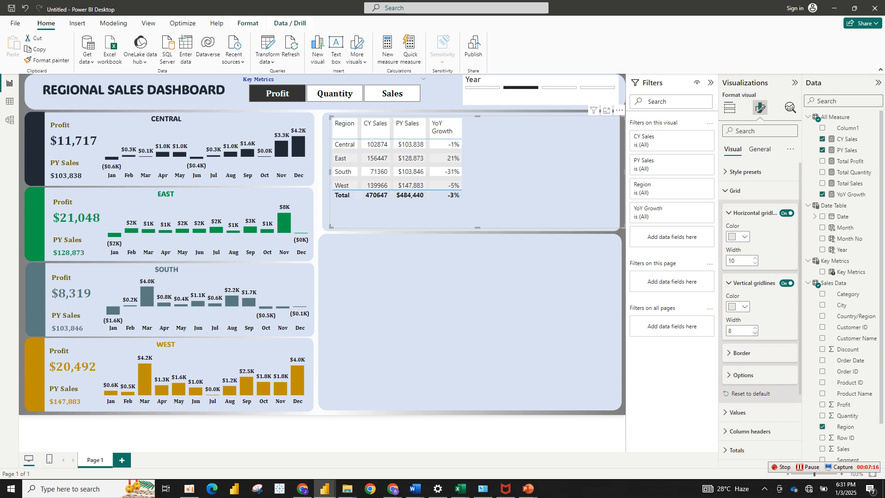
pyautogui.press('Down')
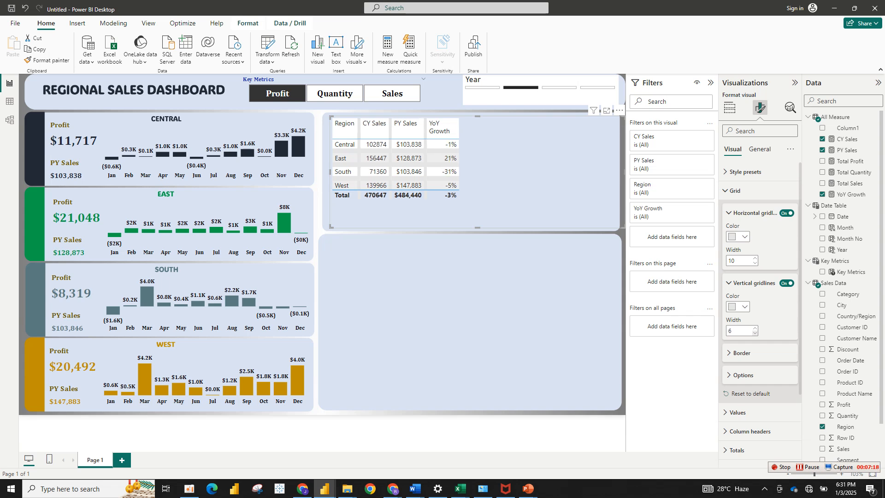
pyautogui.press('Down')
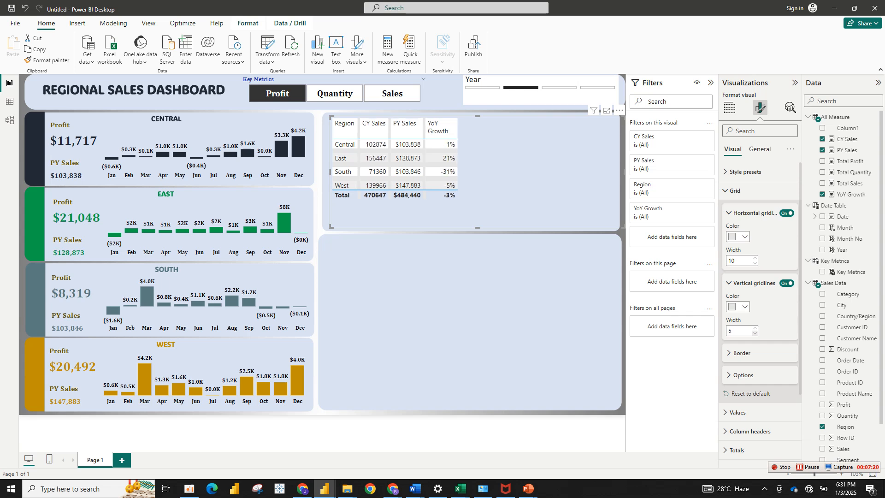
# - Align the table with the panel's left edge and widen all four columns so they span most of the panel without overflowing
pyautogui.moveTo(507, 208)
pyautogui.mouseDown()
pyautogui.moveTo(443, 166)
pyautogui.moveTo(500, 209)
pyautogui.mouseUp()
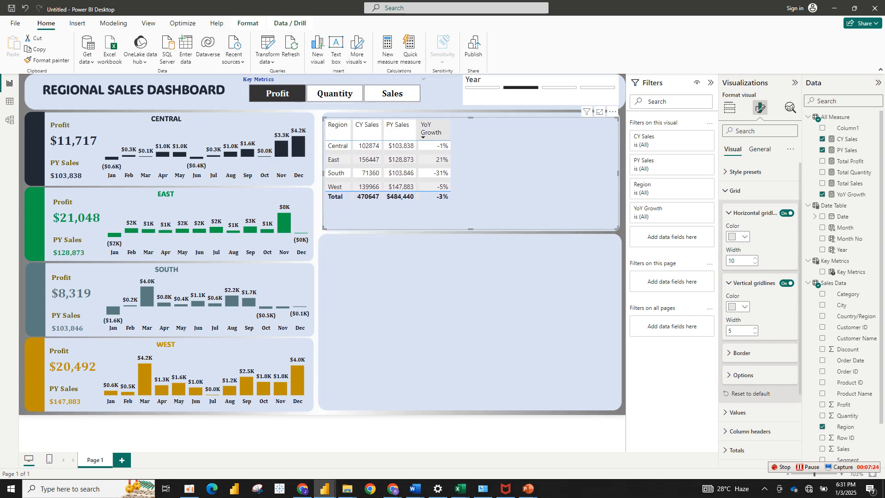
pyautogui.moveTo(451, 128); pyautogui.dragTo(492, 127)
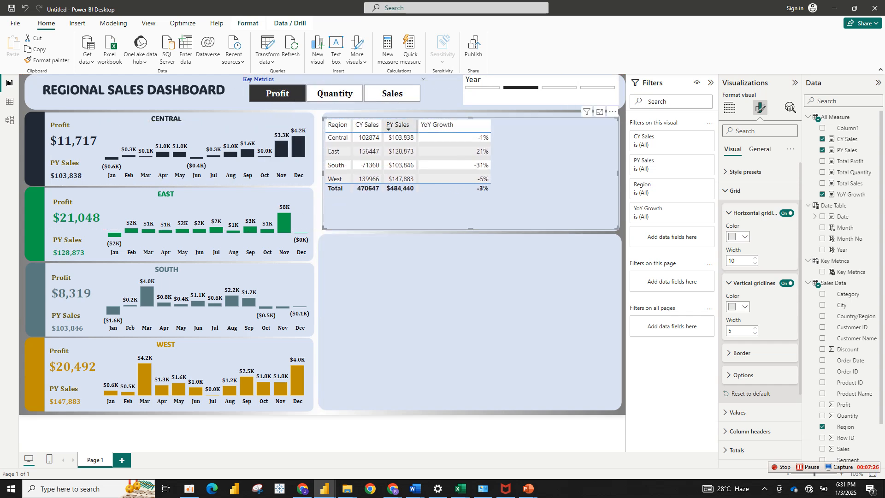
pyautogui.moveTo(417, 124); pyautogui.dragTo(490, 125)
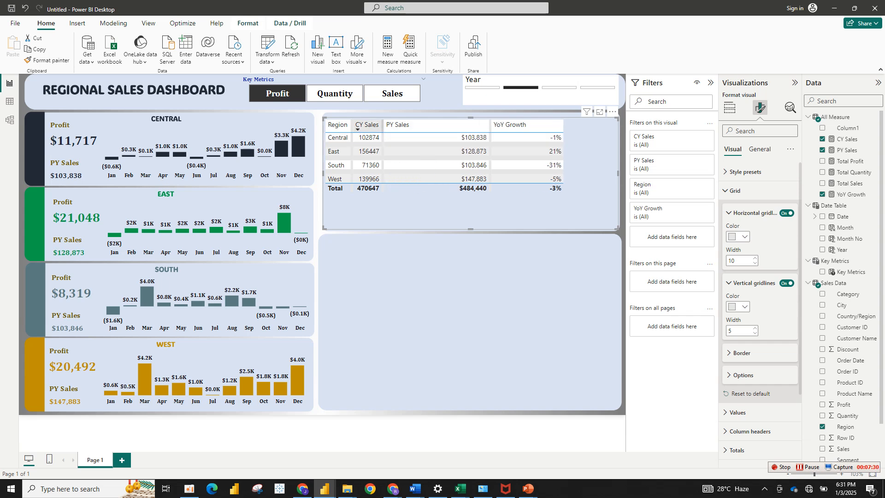
pyautogui.moveTo(382, 125); pyautogui.dragTo(412, 133)
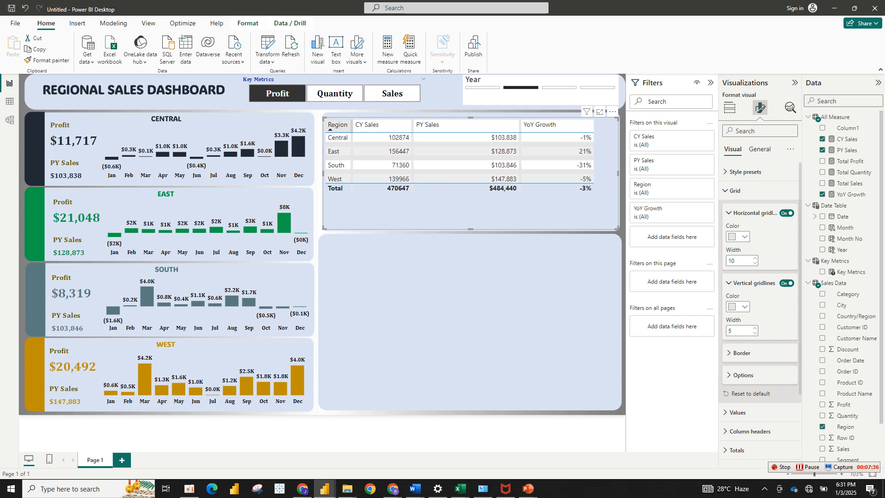
pyautogui.moveTo(352, 125); pyautogui.dragTo(381, 124)
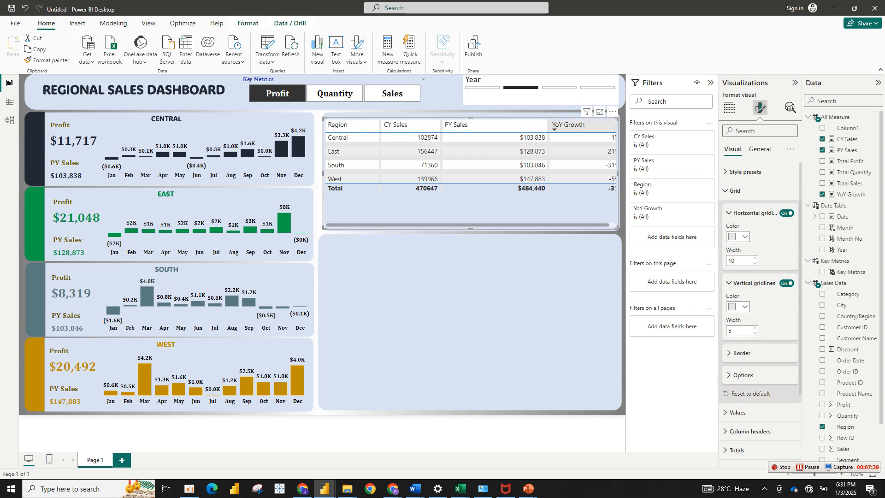
pyautogui.moveTo(549, 125); pyautogui.dragTo(524, 125)
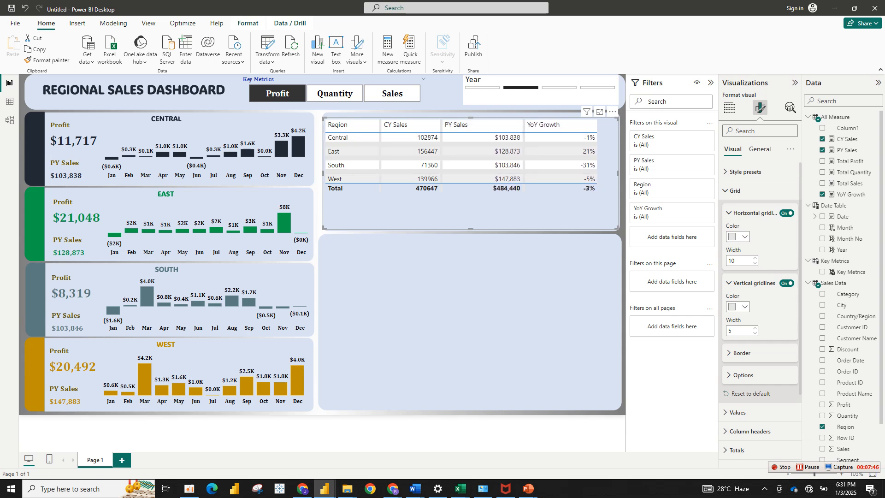
# - Try the Minimal and Default style presets on the table and settle on Bold header
pyautogui.click(737, 190)
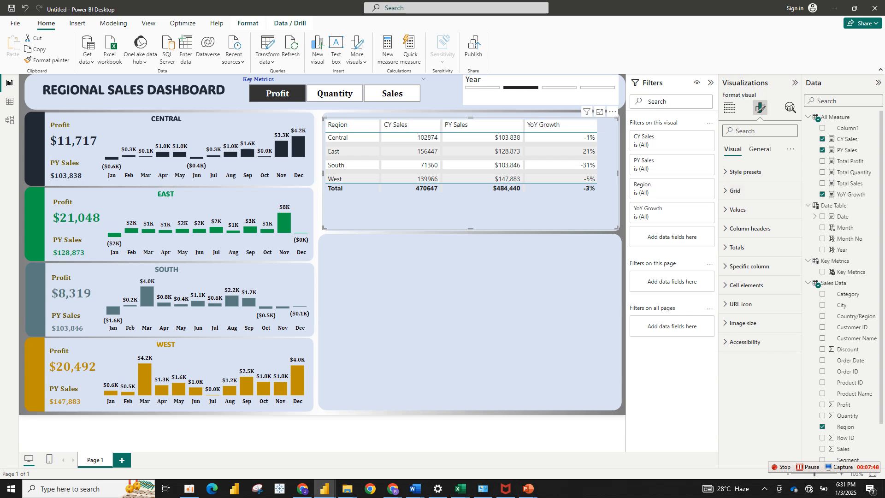
pyautogui.click(746, 171)
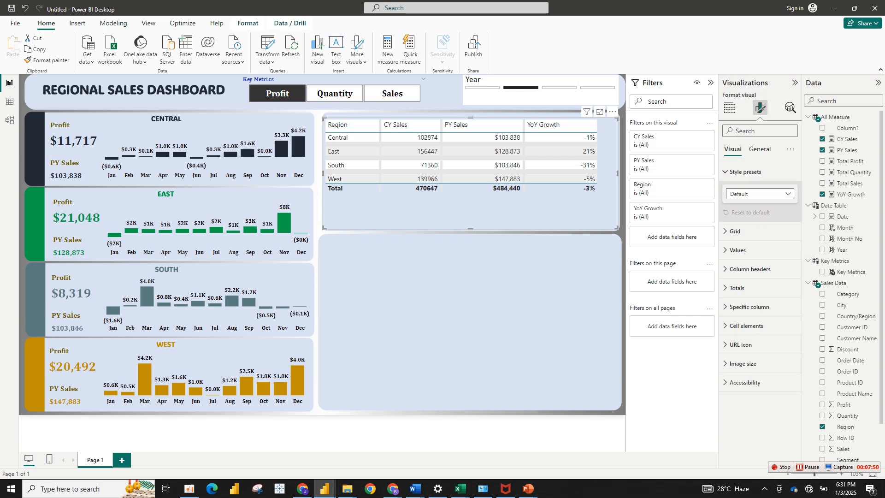
pyautogui.click(759, 194)
pyautogui.click(740, 227)
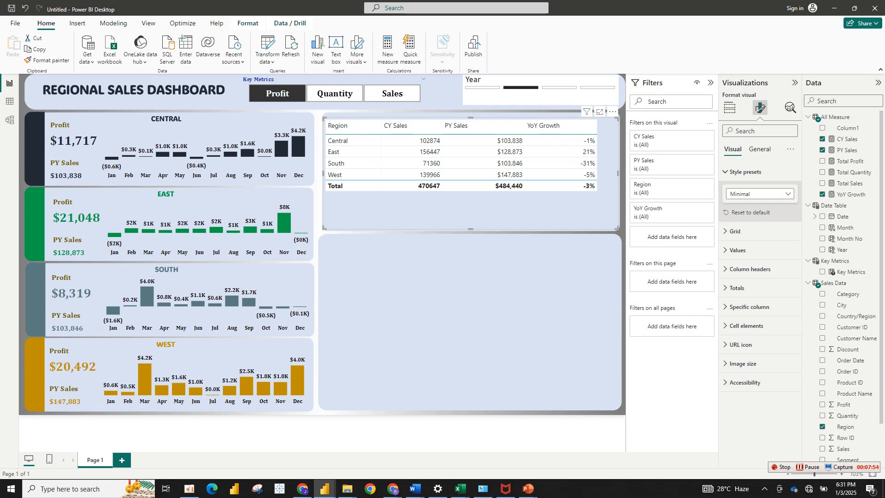
pyautogui.click(760, 194)
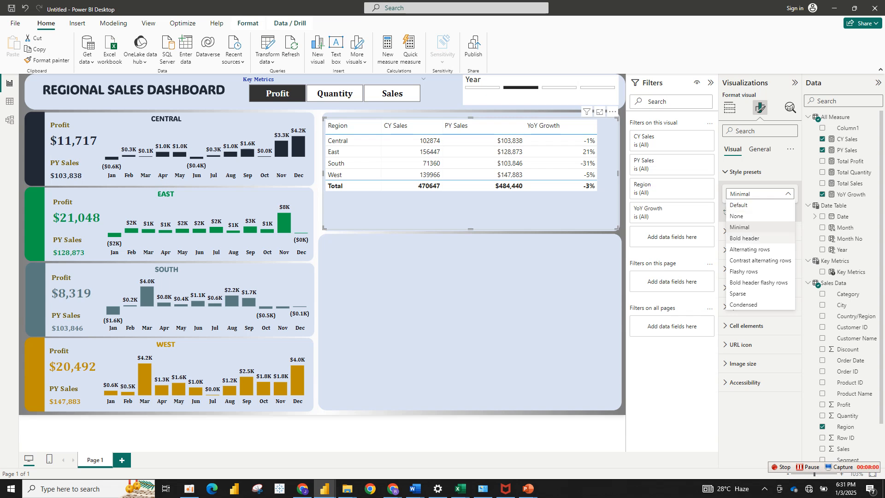
pyautogui.click(746, 241)
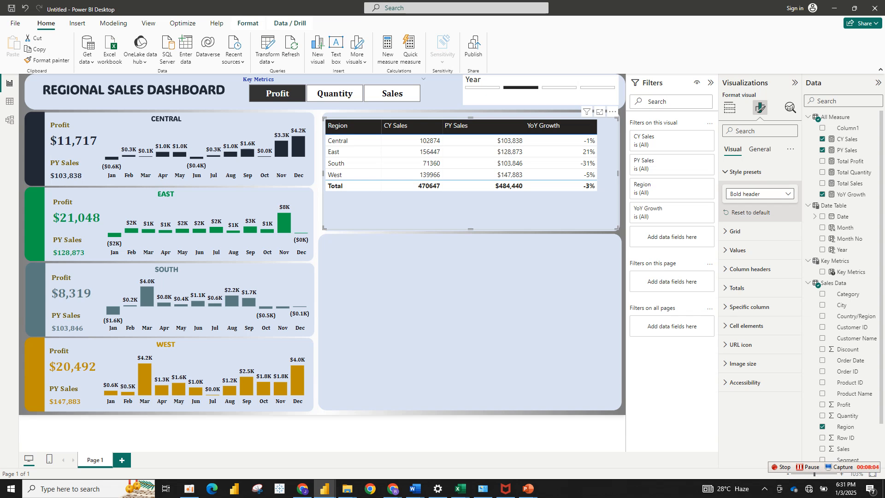
pyautogui.click(760, 194)
pyautogui.click(759, 193)
pyautogui.click(759, 193)
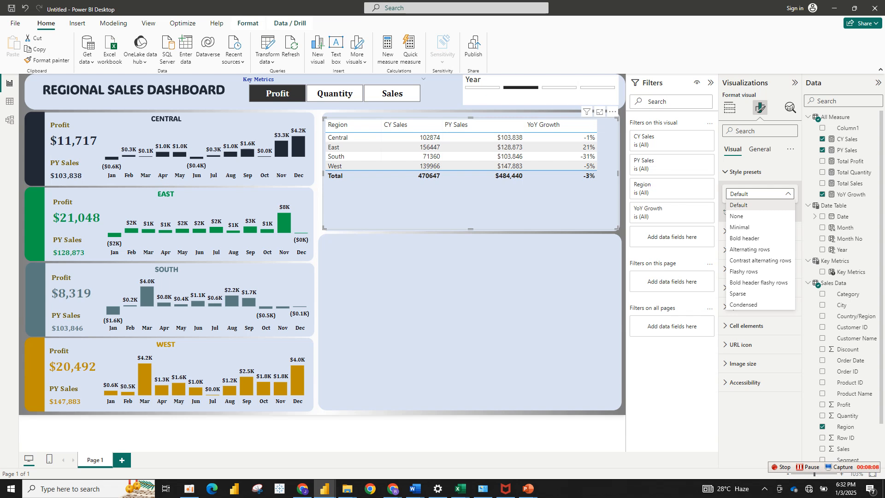
pyautogui.click(744, 237)
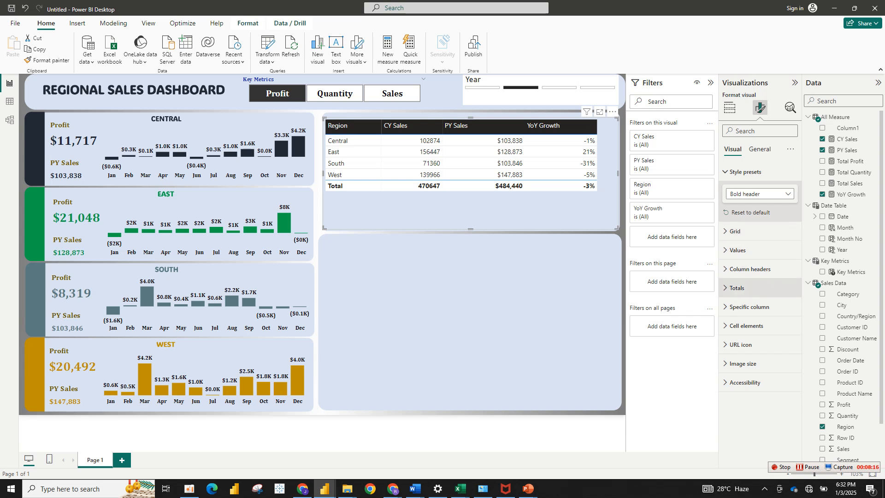
# - Format the region table's values in bold Cambria at size 18
pyautogui.click(737, 250)
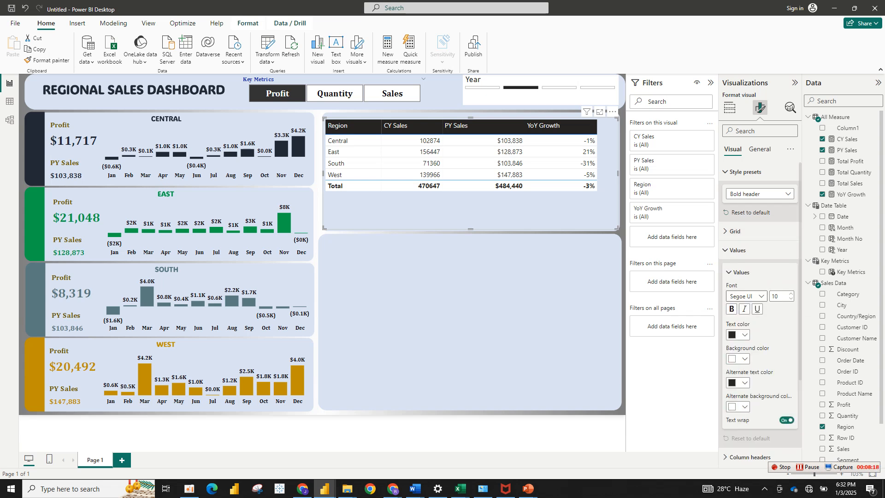
pyautogui.click(746, 296)
pyautogui.scroll(3, 756, 364)
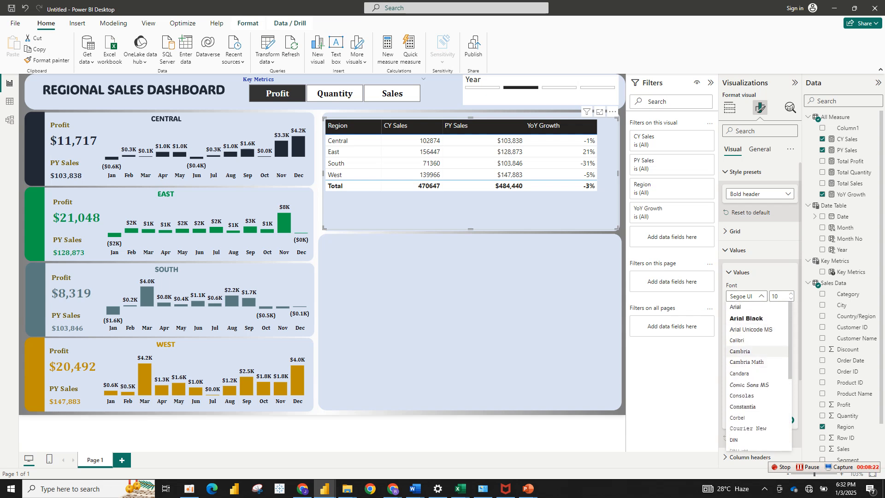
pyautogui.click(739, 351)
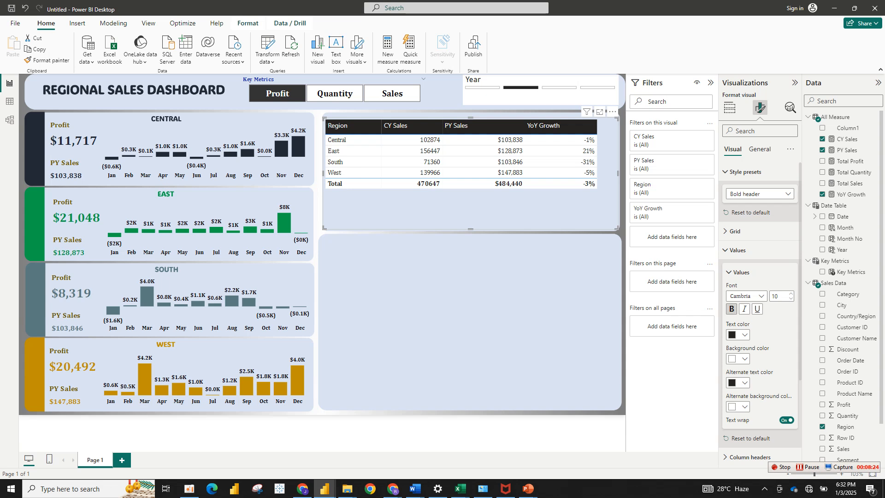
pyautogui.click(731, 309)
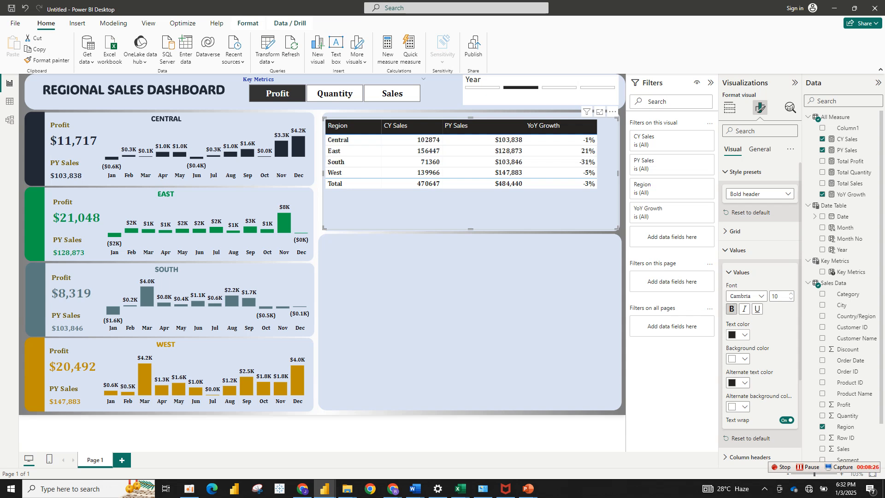
pyautogui.click(744, 335)
pyautogui.click(744, 335)
pyautogui.click(791, 294)
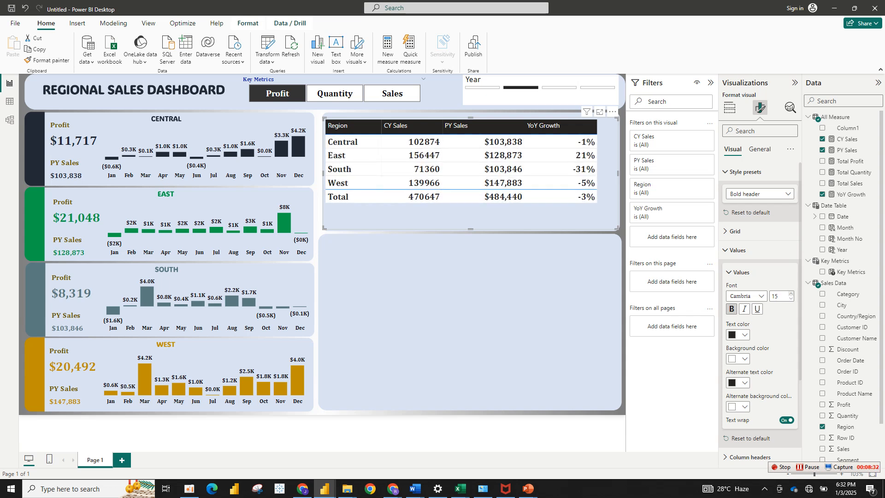
pyautogui.click(791, 294)
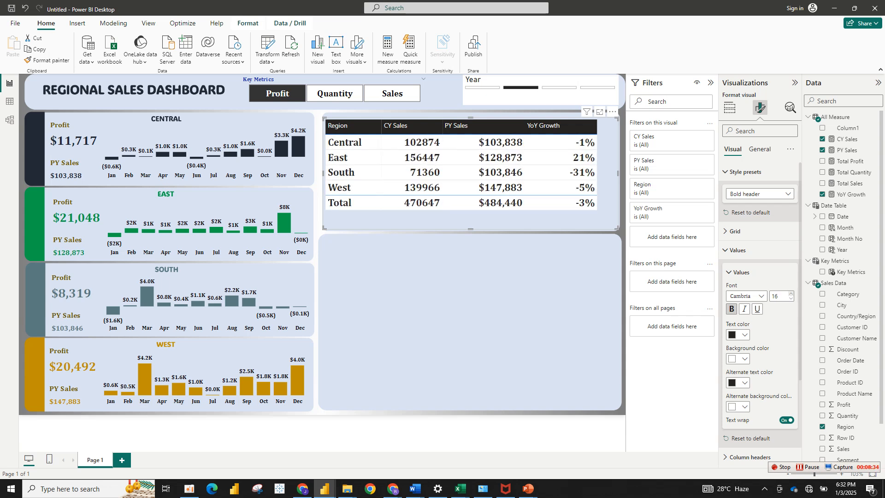
pyautogui.click(791, 293)
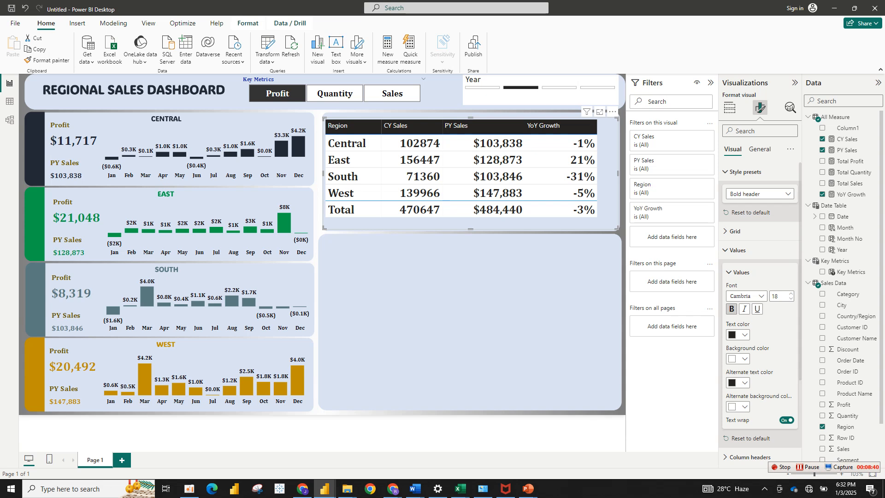
pyautogui.click(741, 272)
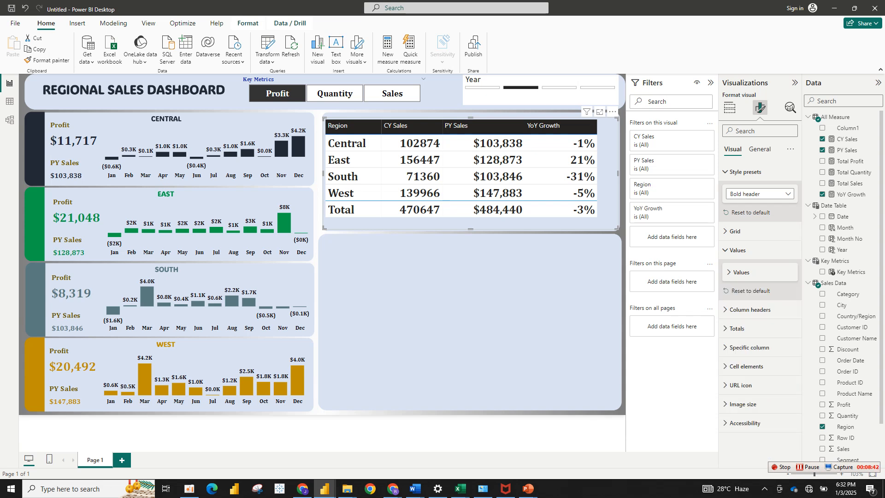
pyautogui.click(737, 254)
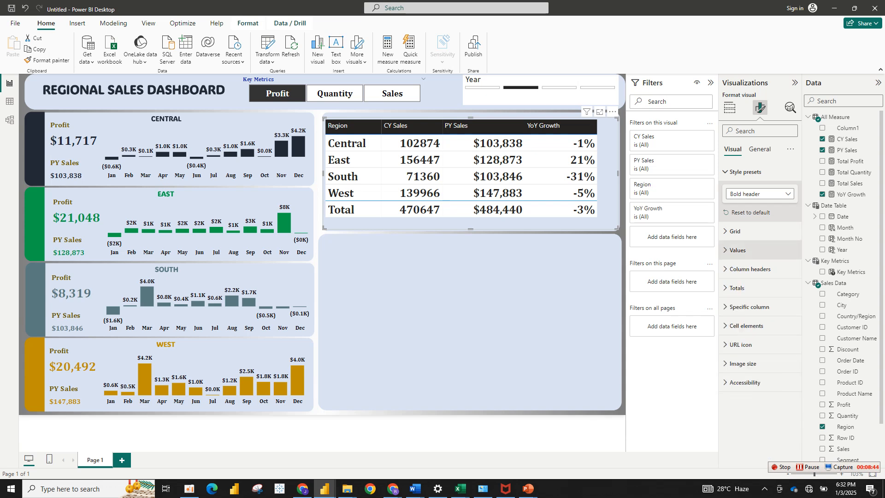
# - Give the table's Total row gold text on a dark background
pyautogui.click(759, 269)
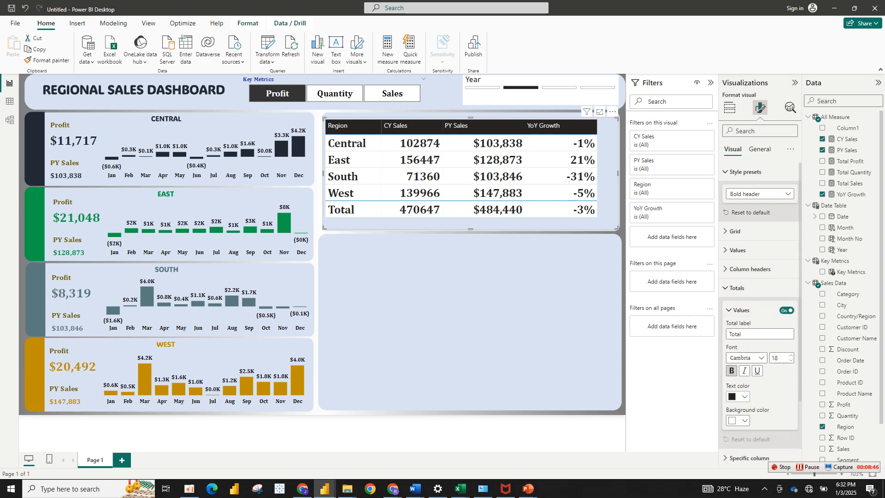
pyautogui.click(737, 396)
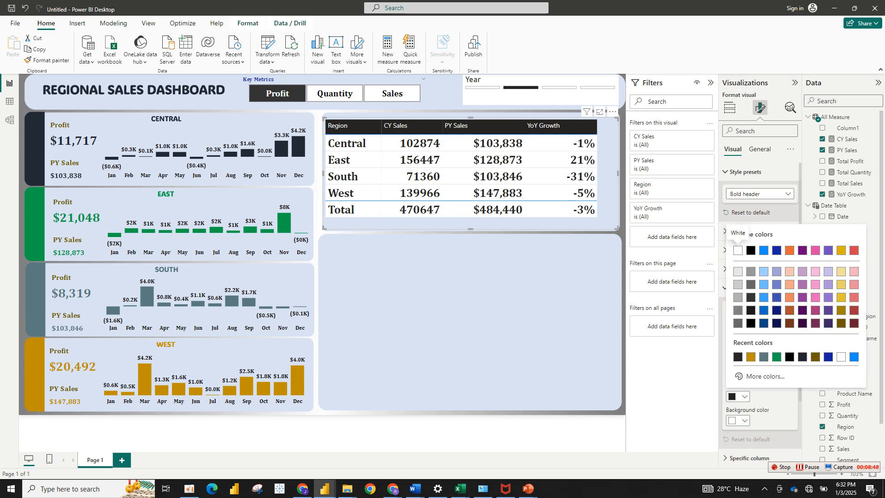
pyautogui.click(751, 356)
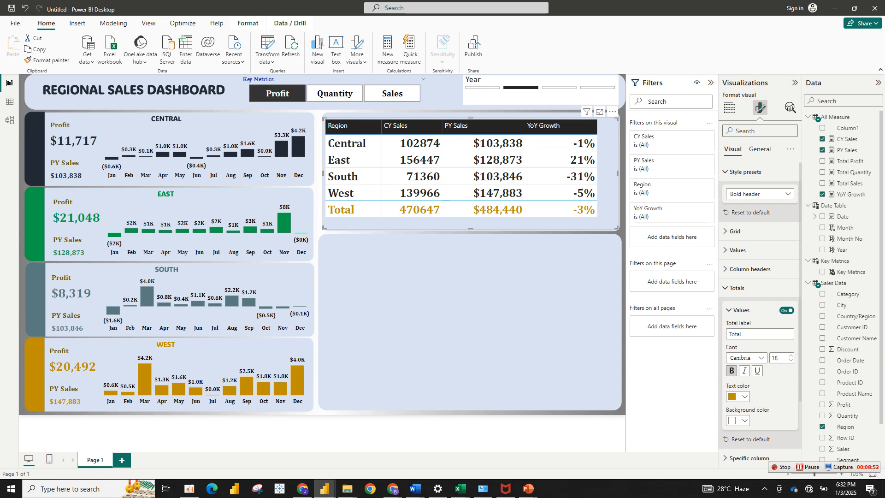
pyautogui.click(737, 420)
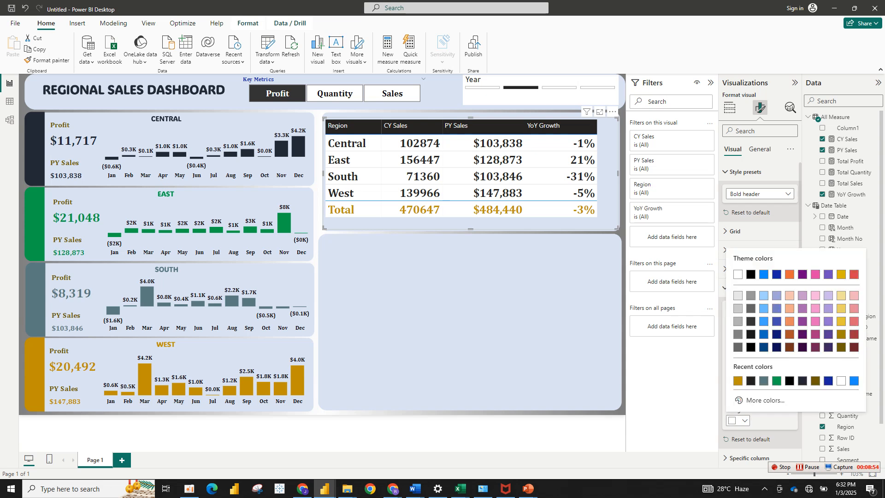
pyautogui.click(750, 380)
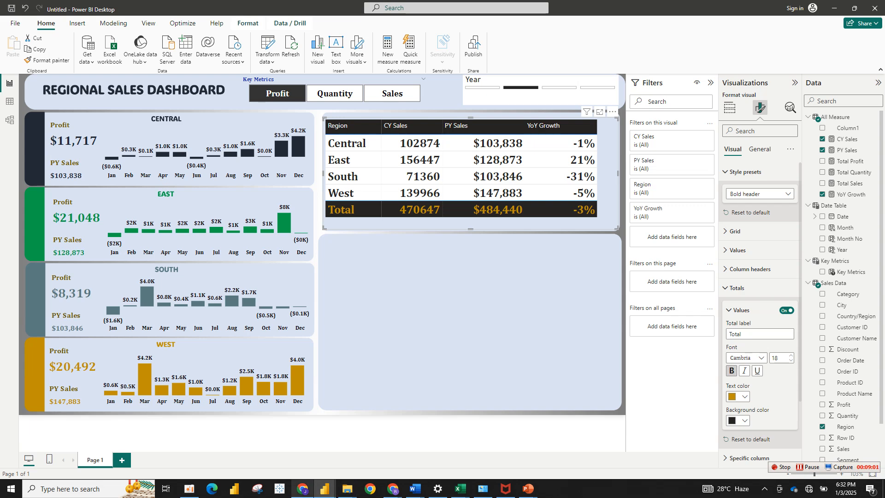
# - Switch to the finished sales report and examine its region table's gridline, style preset and column header settings
pyautogui.moveTo(324, 488)
pyautogui.moveTo(274, 447)
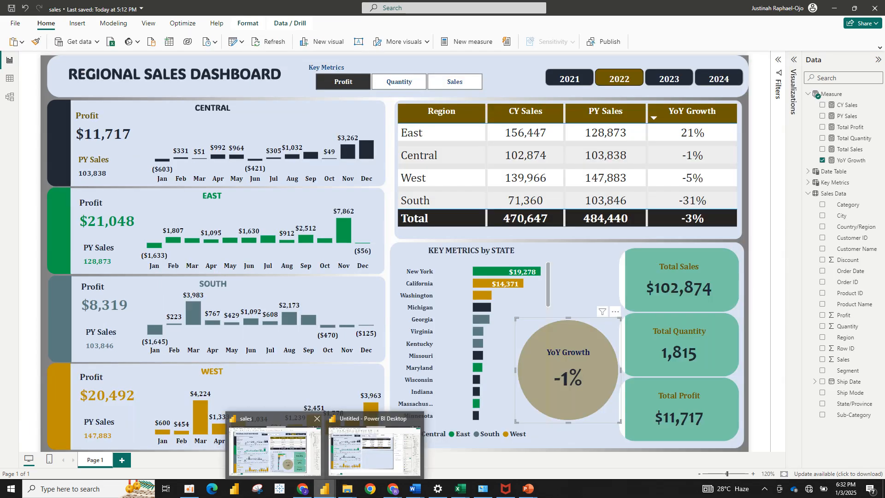
pyautogui.click(274, 447)
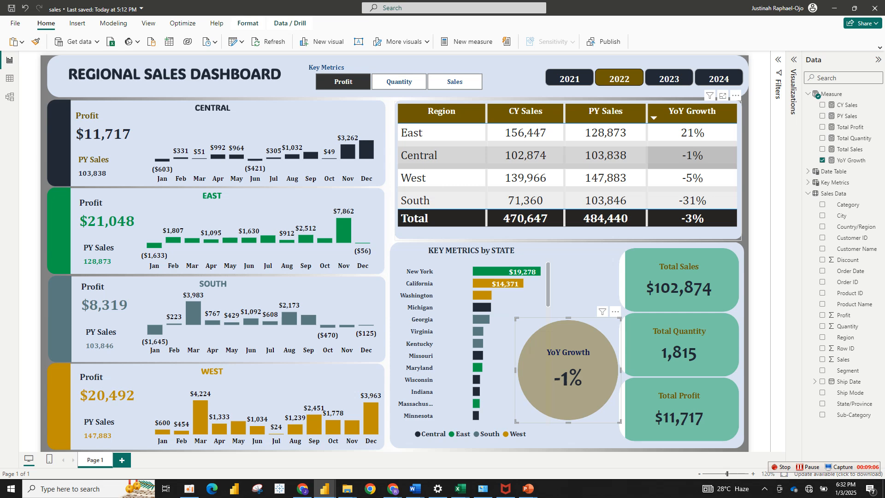
pyautogui.doubleClick(693, 155)
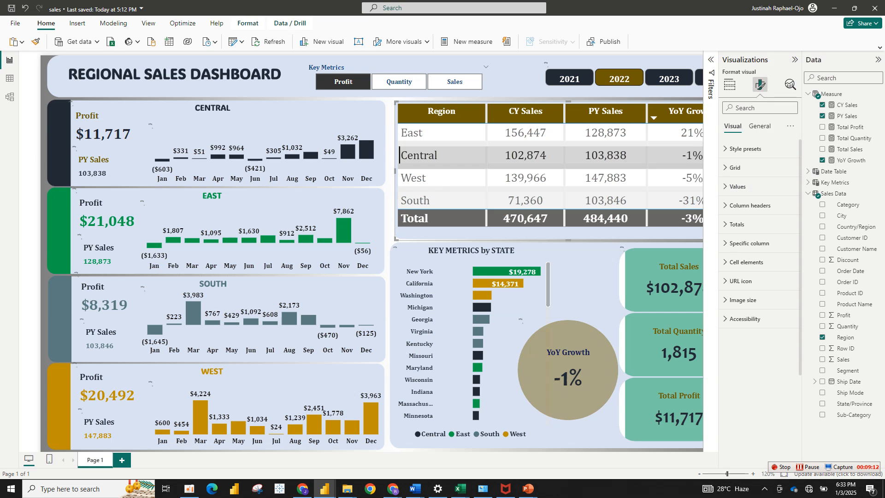
pyautogui.hscroll(1, 361, 252)
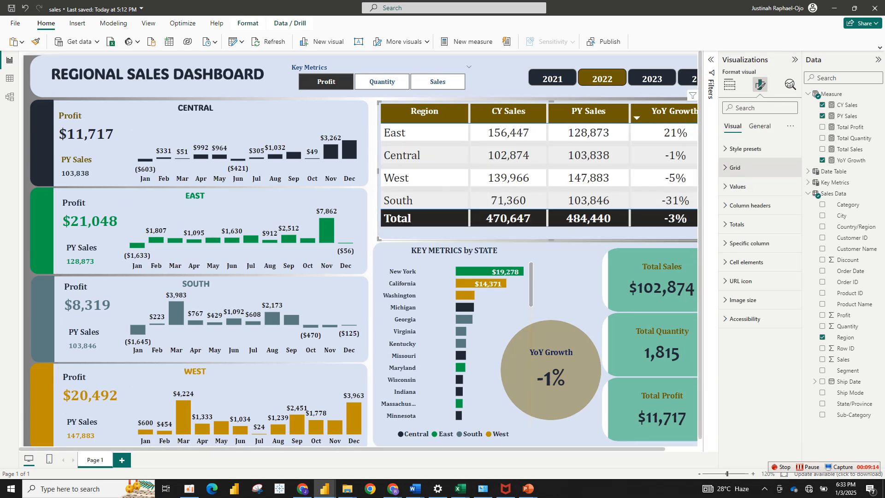
pyautogui.click(735, 167)
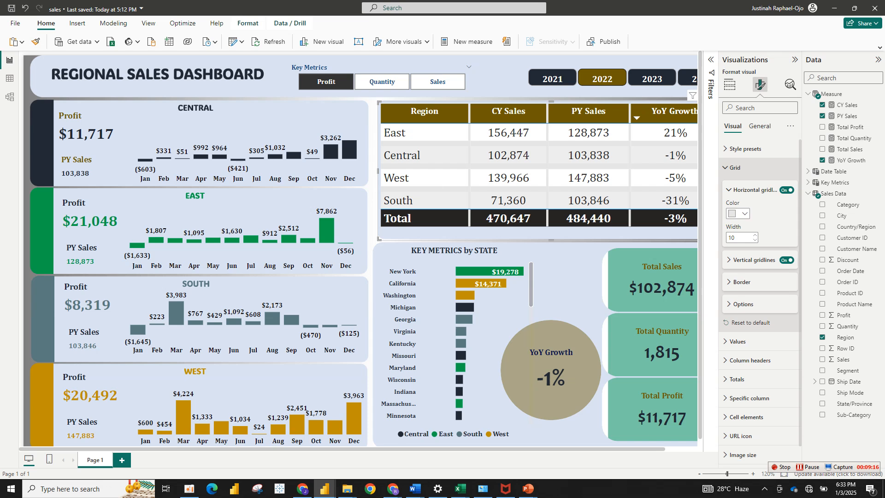
pyautogui.click(747, 260)
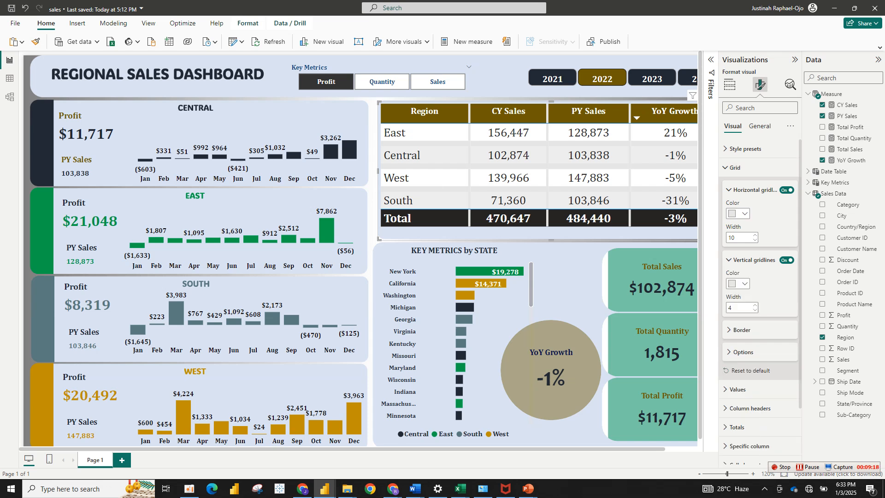
pyautogui.click(747, 260)
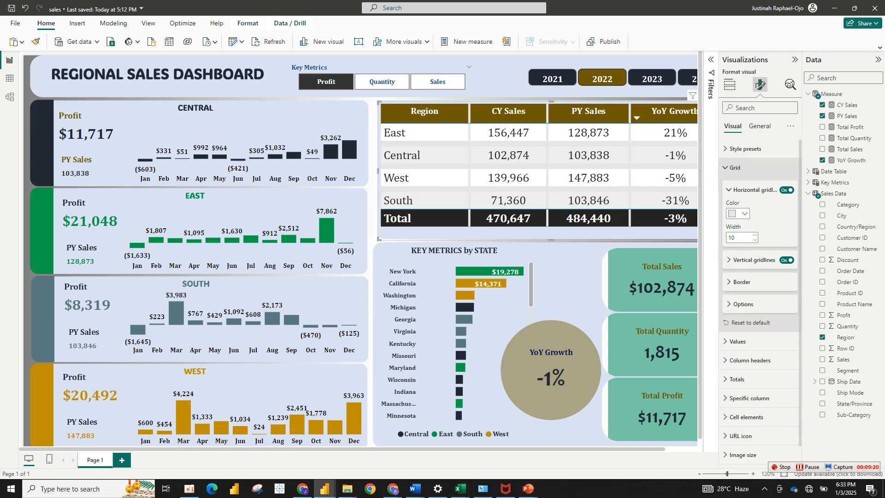
pyautogui.click(742, 148)
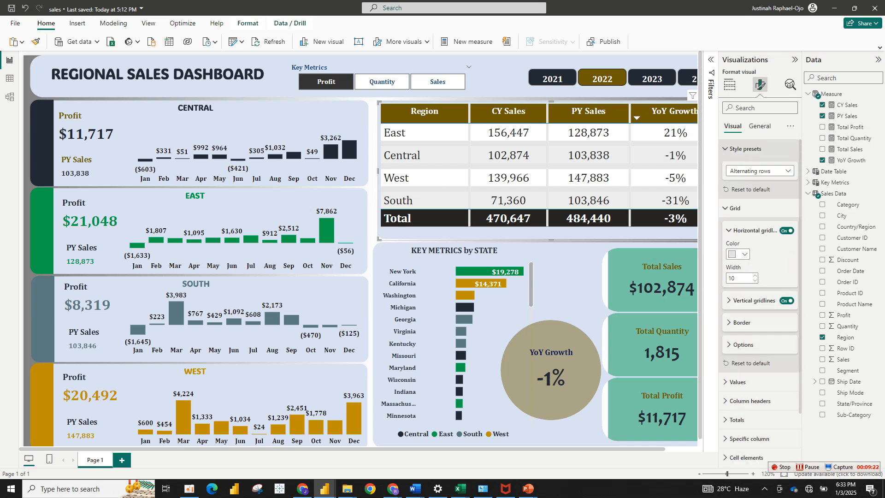
pyautogui.click(742, 149)
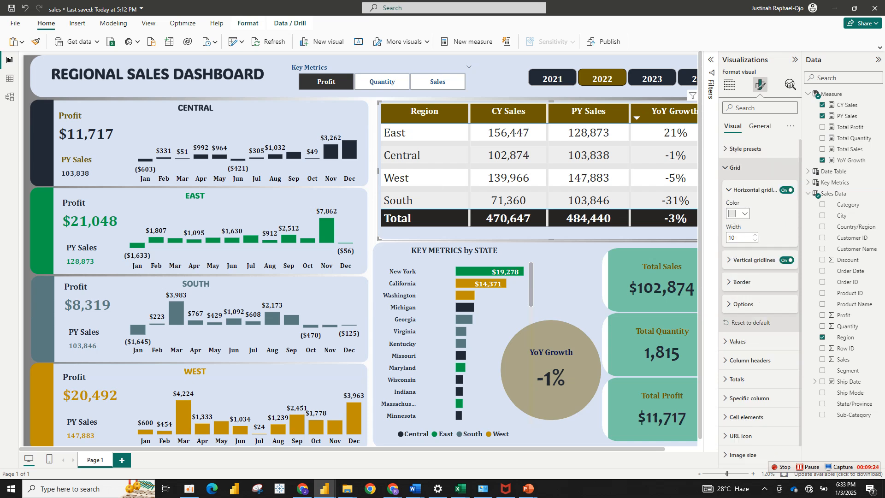
pyautogui.click(737, 167)
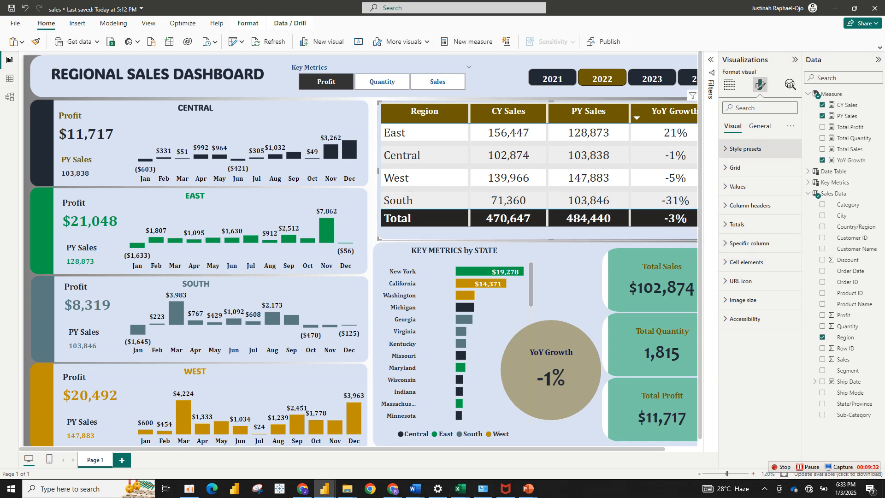
pyautogui.click(750, 205)
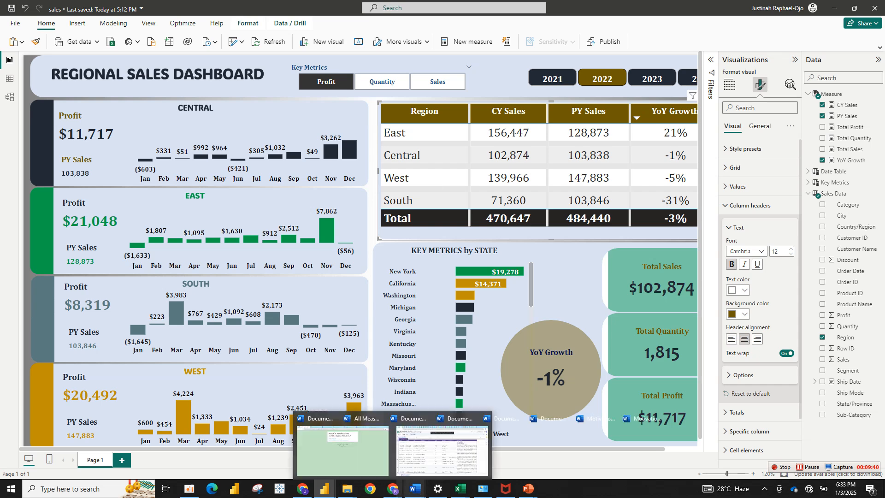
# - Return to the untitled report and apply the Alternating rows style preset to the region table
pyautogui.click(374, 449)
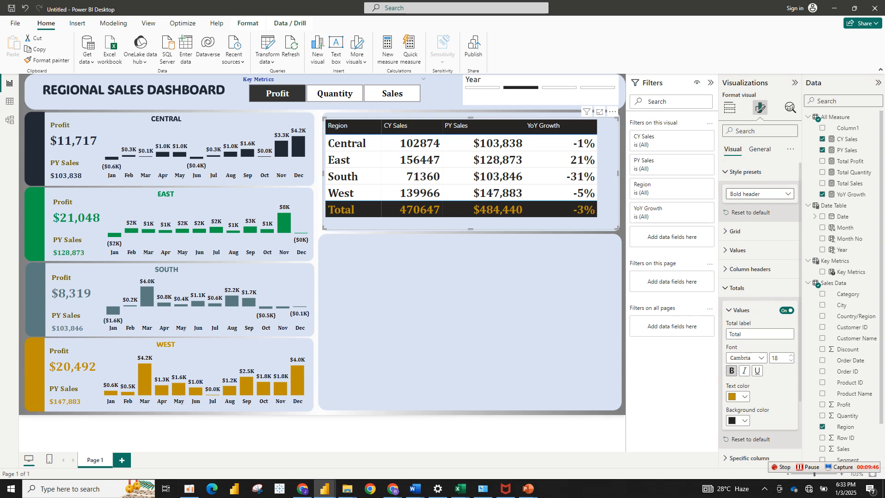
pyautogui.click(760, 193)
pyautogui.press('Escape')
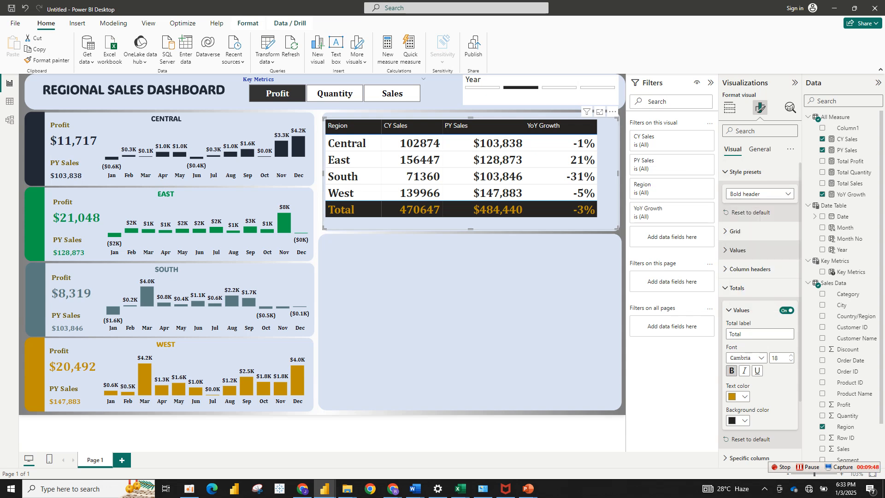
pyautogui.press('Down')
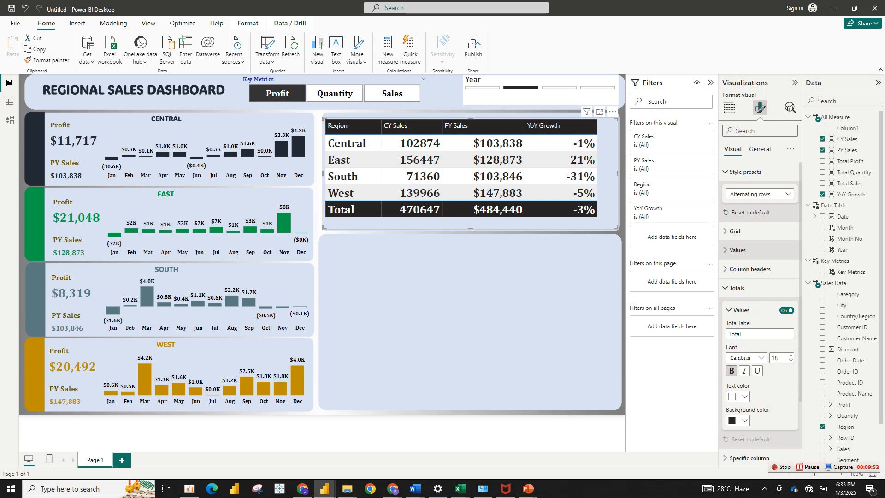
pyautogui.click(737, 288)
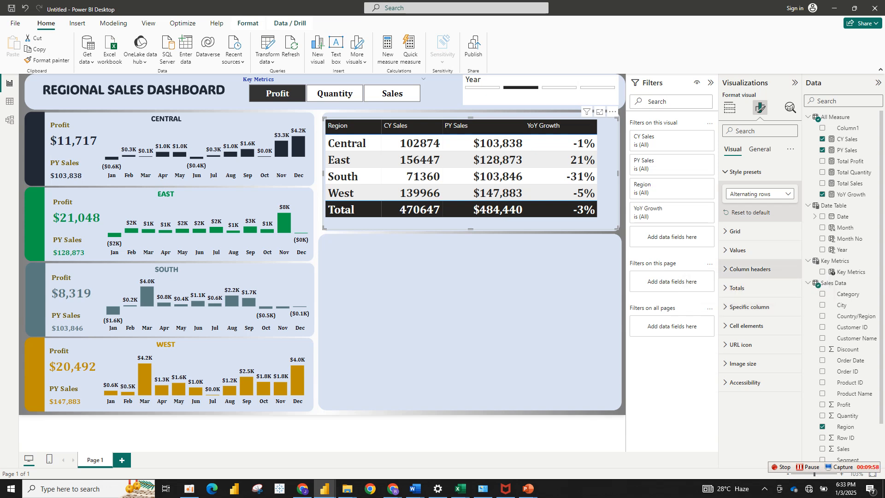
# - Set the table's column header background to gold (#BF9000) and reopen its color choices
pyautogui.click(749, 268)
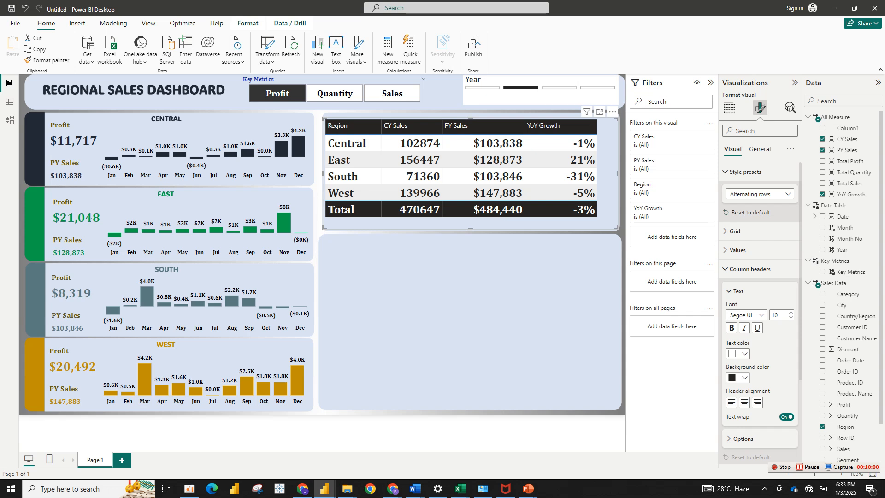
pyautogui.click(739, 354)
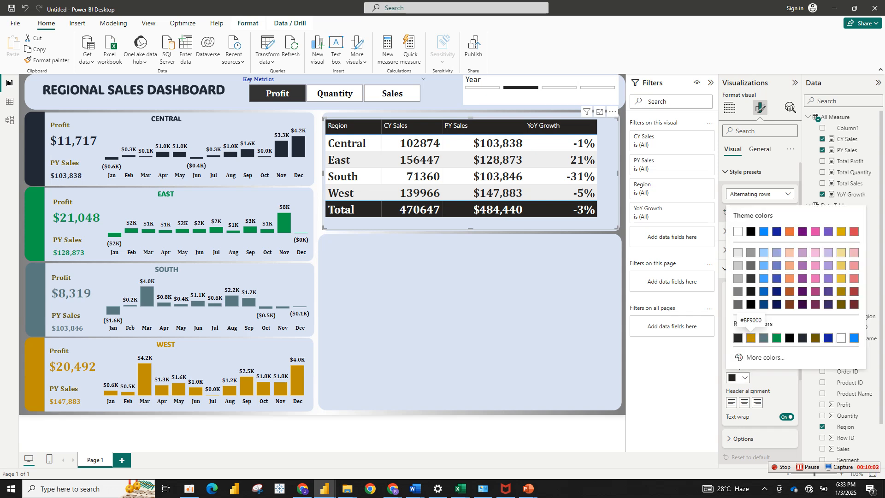
pyautogui.click(751, 338)
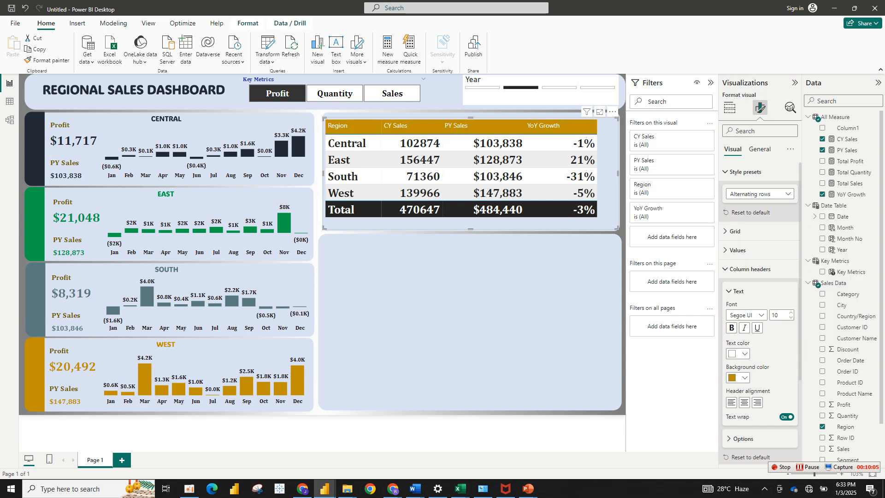
pyautogui.click(744, 378)
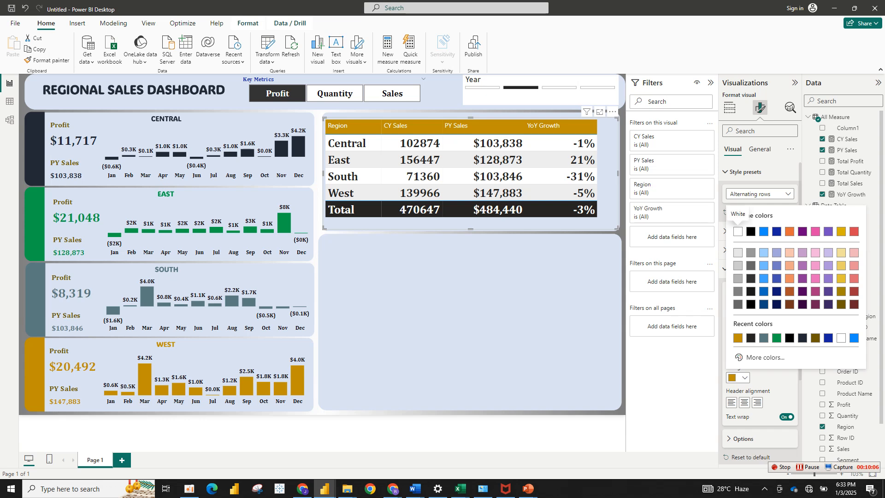
# - Give the table's column headers a dark gold background and bold Cambria text
pyautogui.click(800, 307)
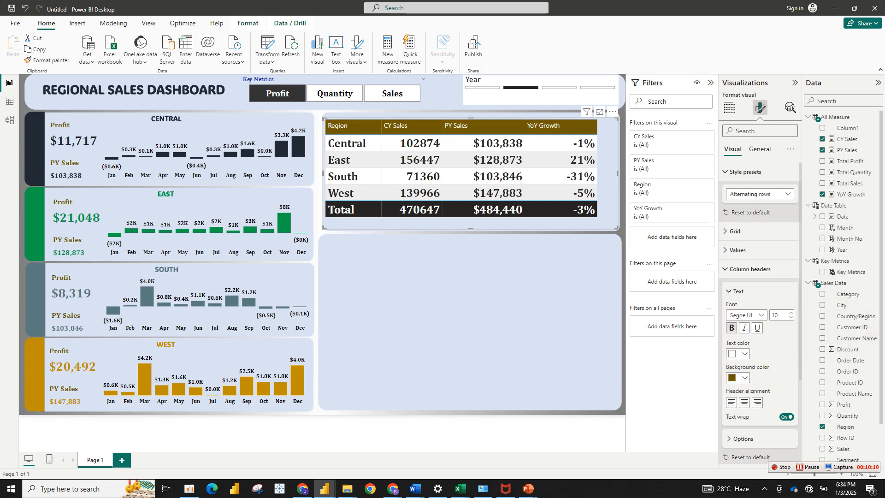
pyautogui.click(732, 328)
pyautogui.click(761, 314)
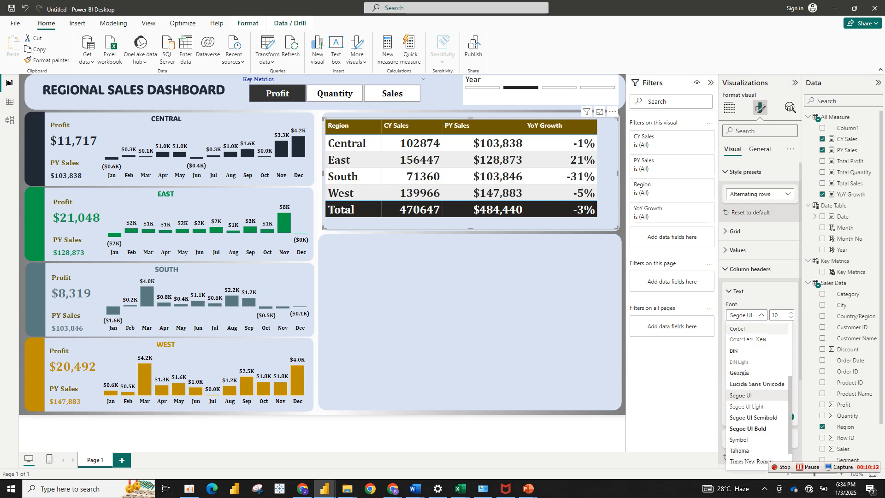
pyautogui.scroll(4, 755, 370)
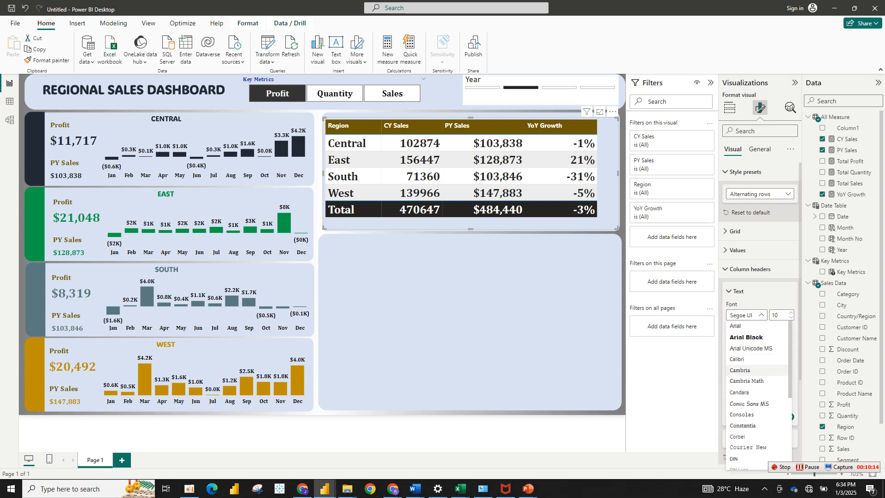
pyautogui.click(756, 370)
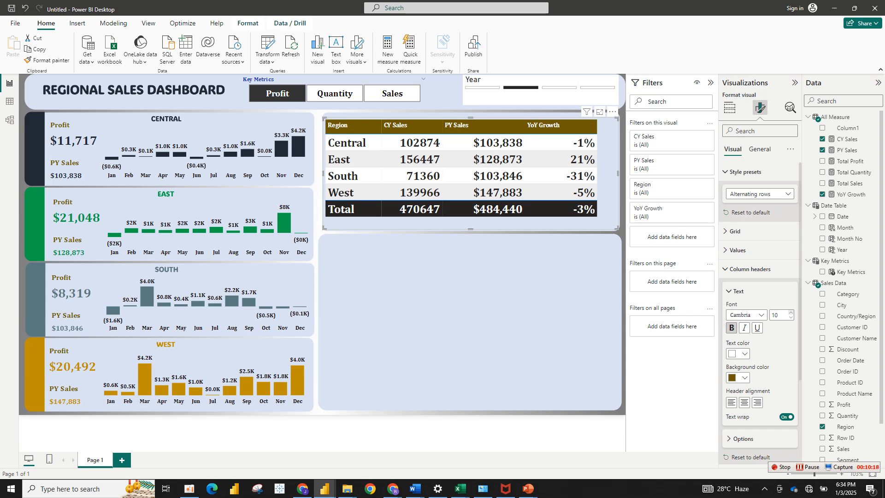
# - Set the column header font size to 13 and center the header text
pyautogui.click(791, 312)
pyautogui.click(744, 402)
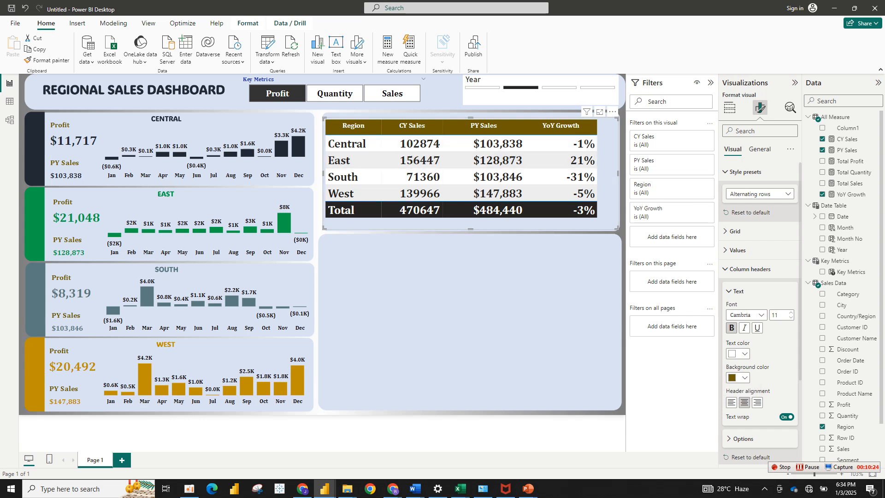
pyautogui.press('Up')
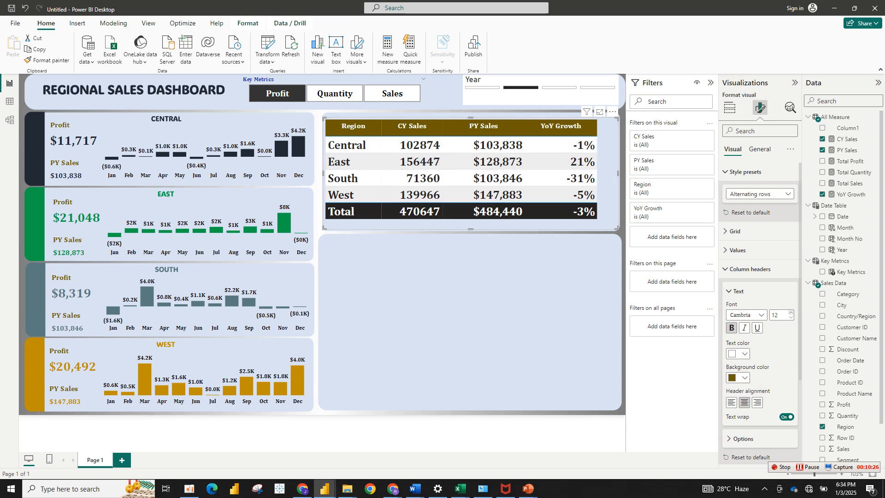
pyautogui.press('Up')
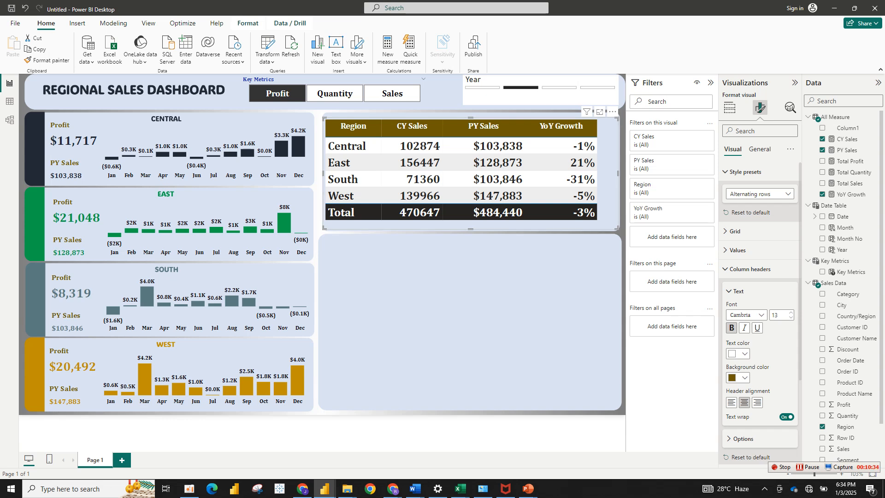
pyautogui.click(737, 291)
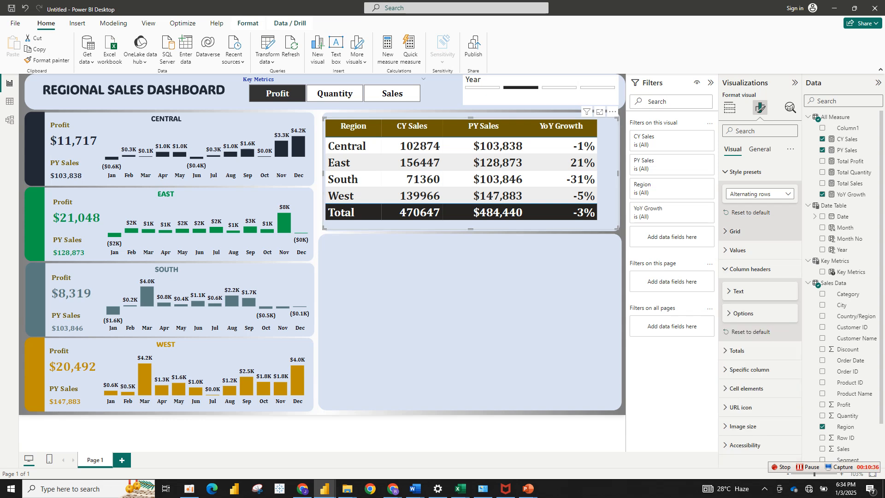
pyautogui.click(737, 250)
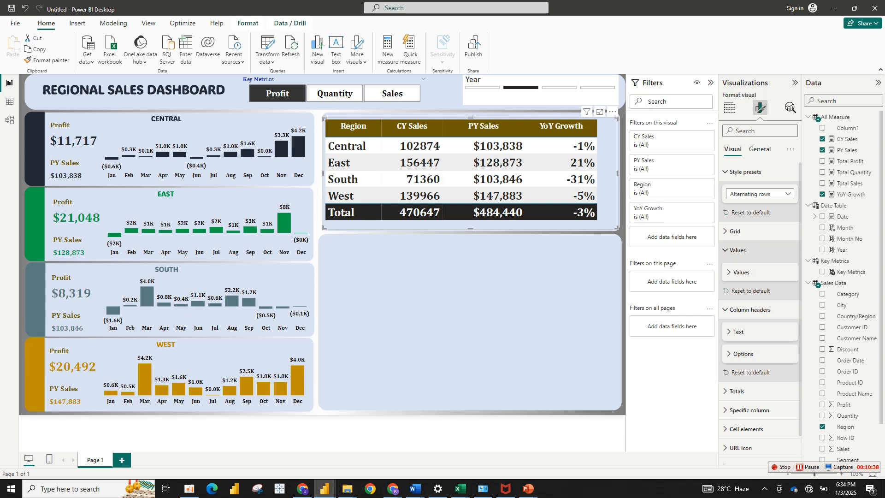
pyautogui.click(737, 250)
pyautogui.click(750, 269)
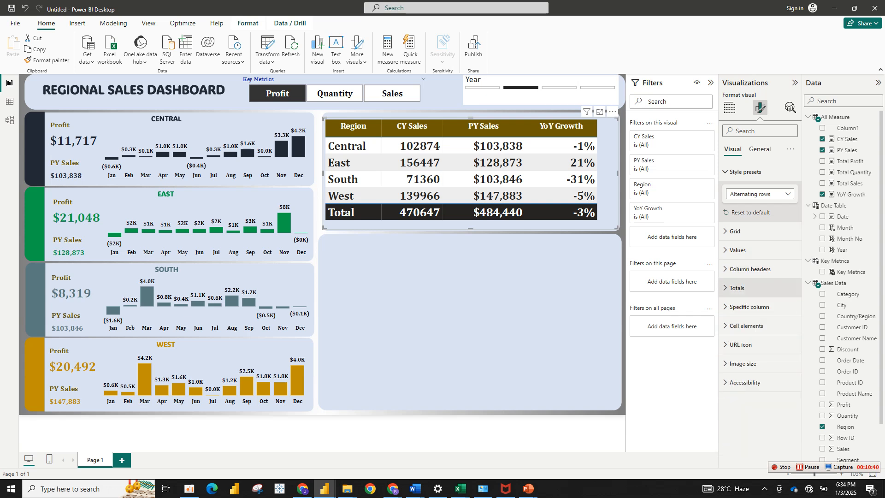
pyautogui.click(736, 288)
pyautogui.click(737, 420)
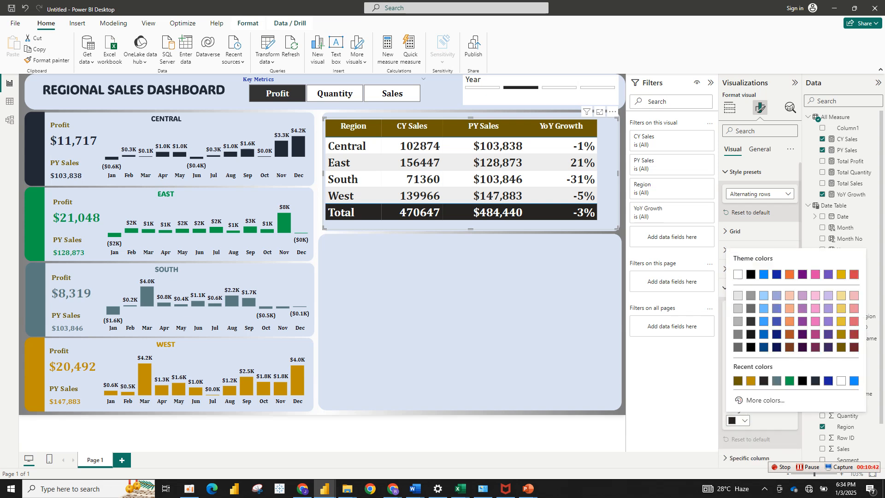
pyautogui.click(744, 421)
pyautogui.click(744, 420)
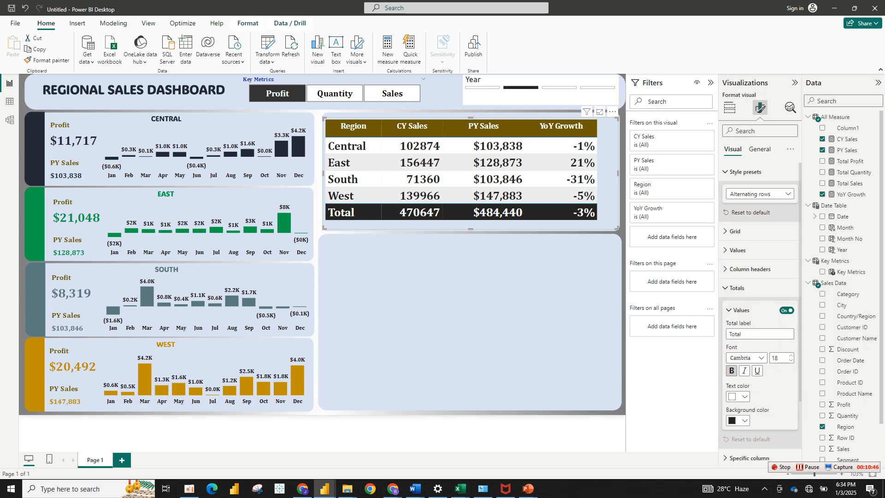
pyautogui.click(747, 288)
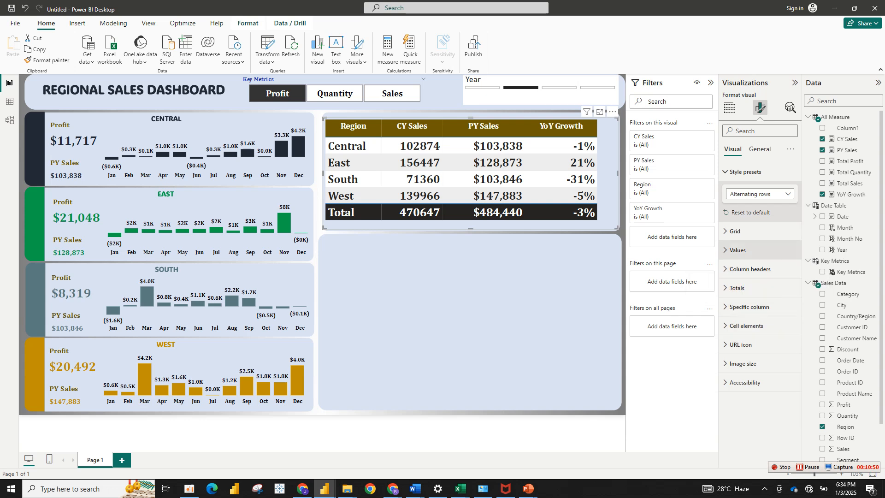
# - Turn on the table's vertical gridlines and set their width to 4
pyautogui.click(737, 230)
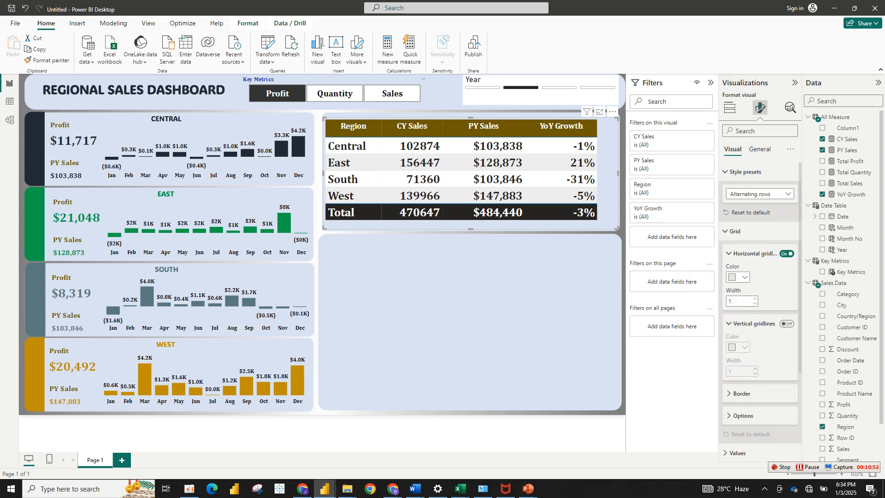
pyautogui.click(786, 323)
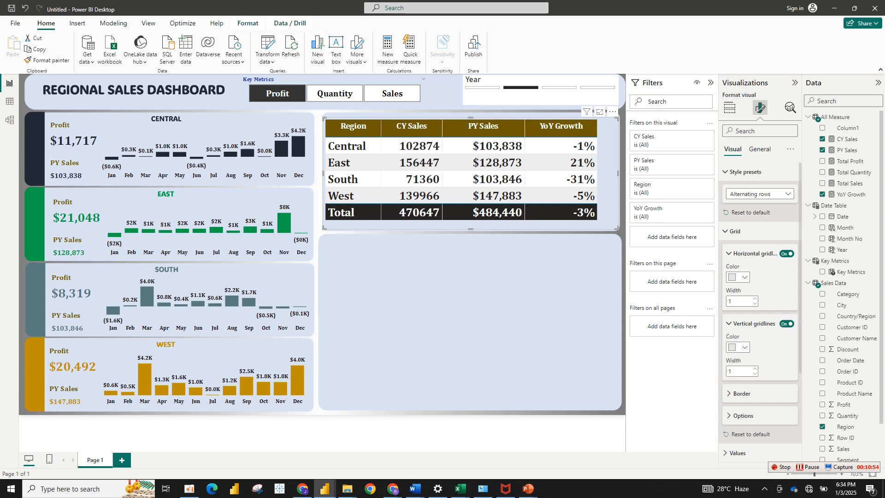
pyautogui.click(755, 368)
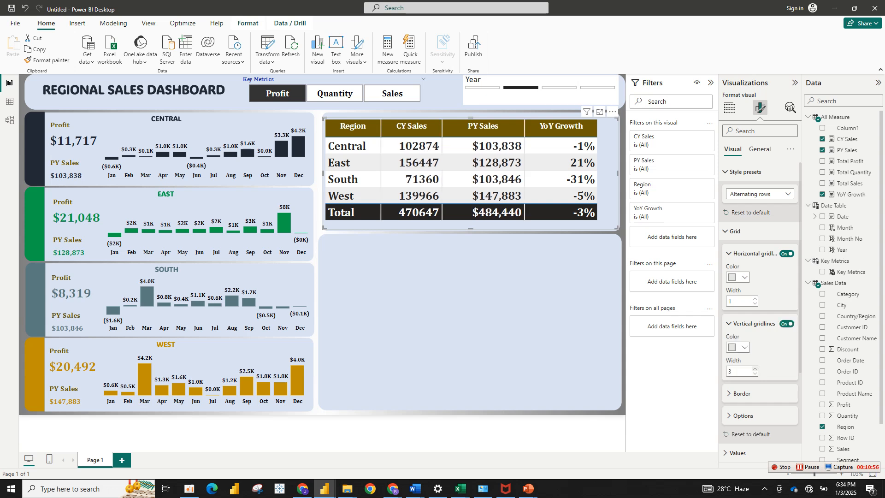
pyautogui.click(755, 368)
pyautogui.click(754, 368)
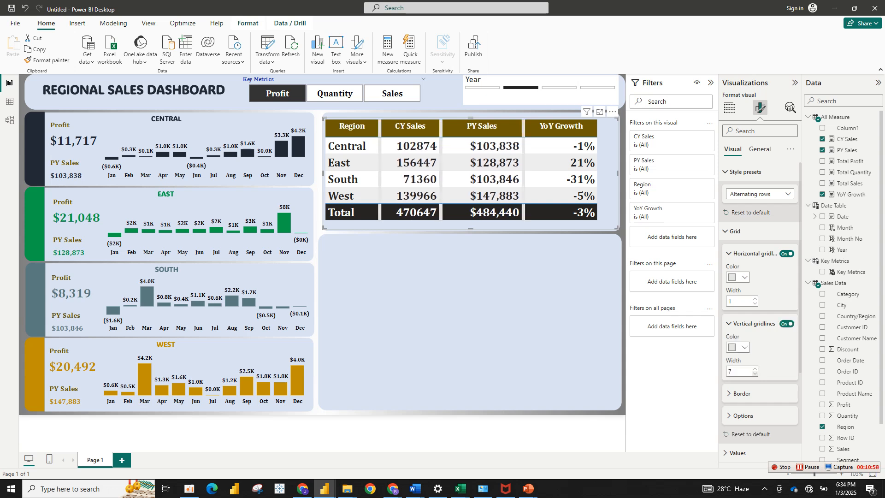
pyautogui.click(755, 374)
pyautogui.click(755, 374)
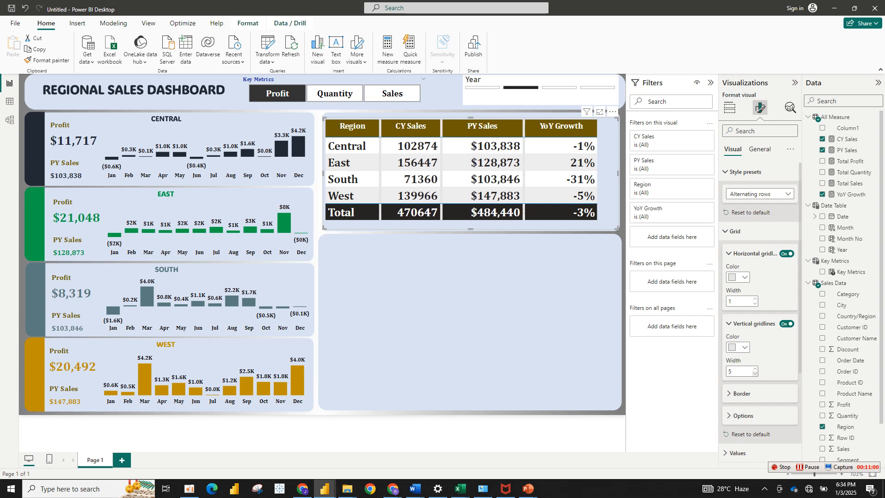
pyautogui.click(755, 373)
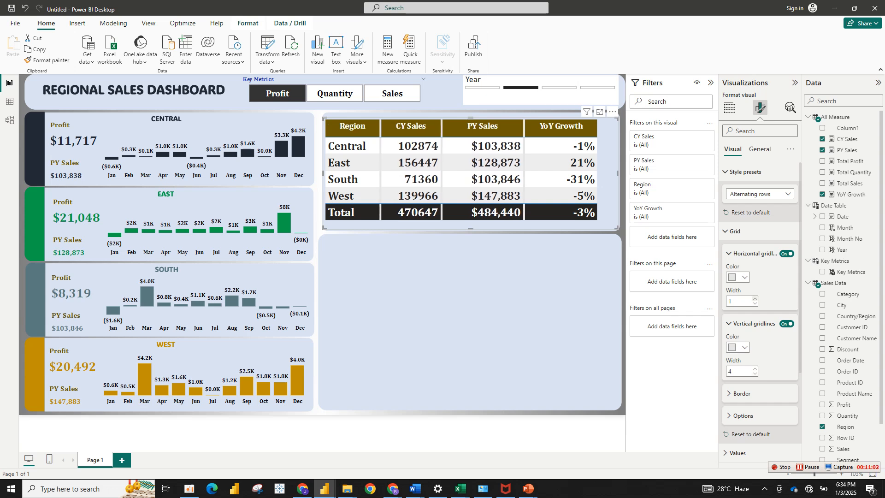
# - Set the width of the table's horizontal gridlines to 10
pyautogui.press('BackSpace')
pyautogui.write('5')
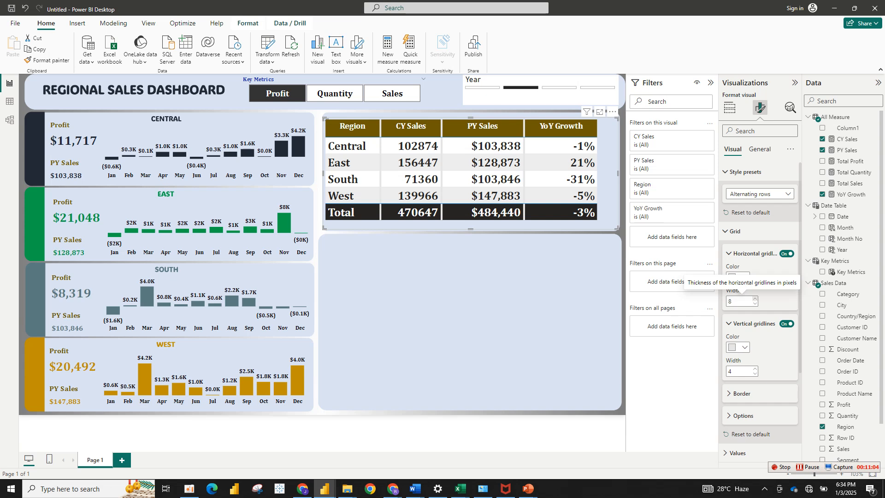
pyautogui.click(755, 299)
pyautogui.click(755, 298)
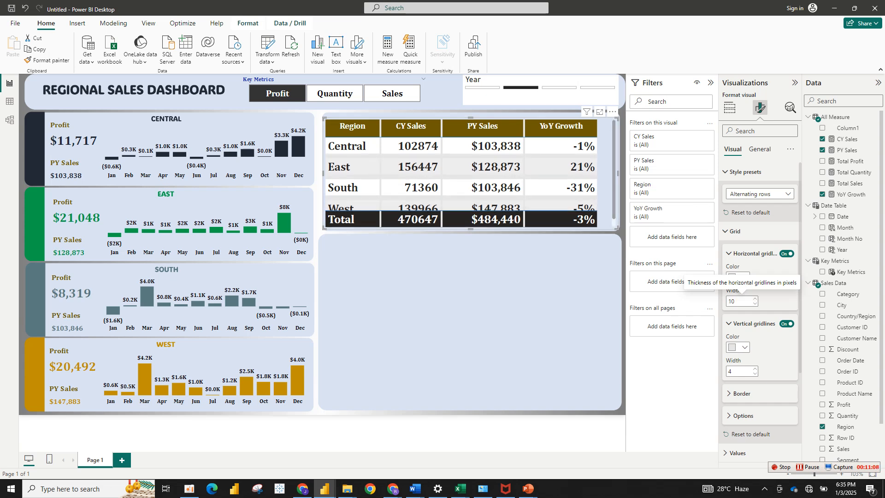
pyautogui.click(735, 231)
# - Set the font size of the table's values to 16
pyautogui.click(737, 250)
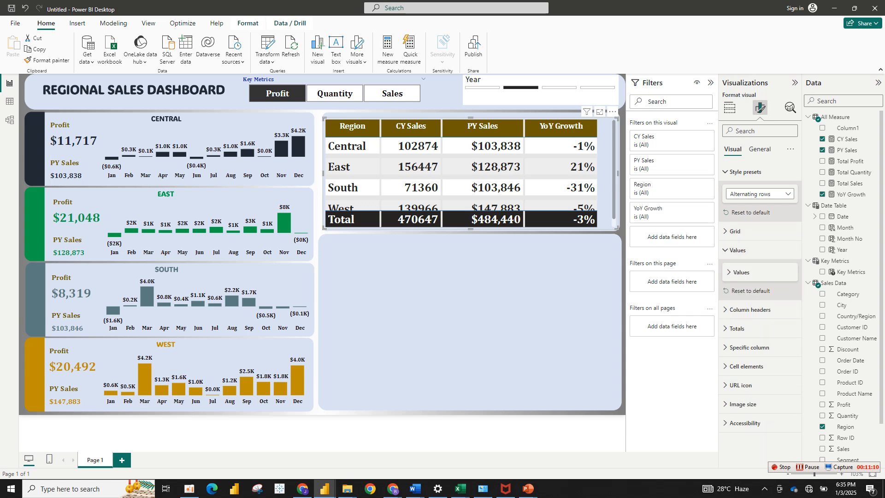
pyautogui.click(741, 271)
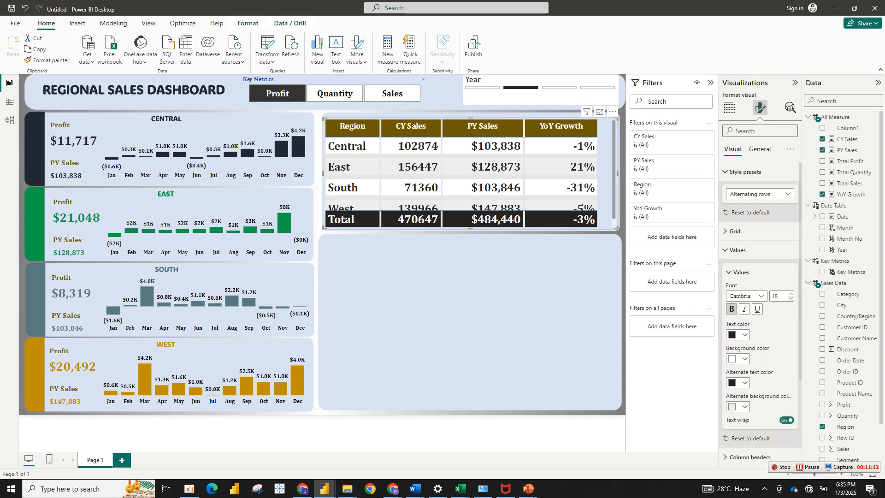
pyautogui.press('Down')
pyautogui.press('Down')
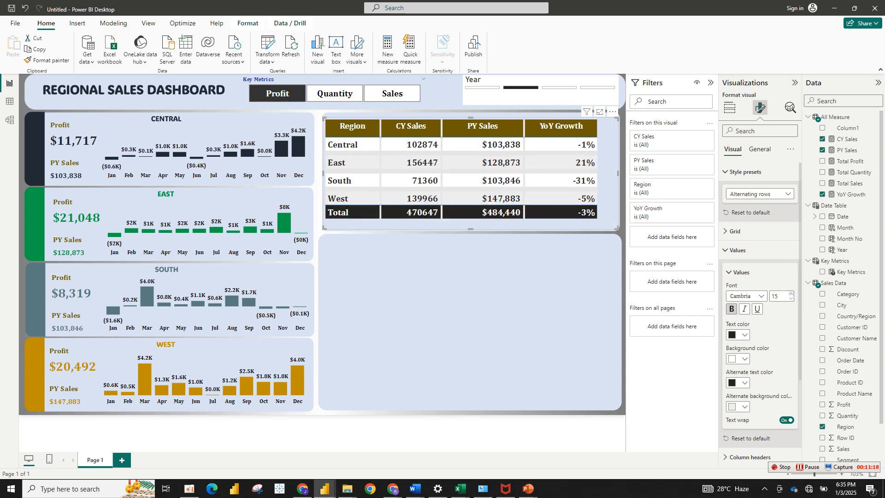
pyautogui.press('Up')
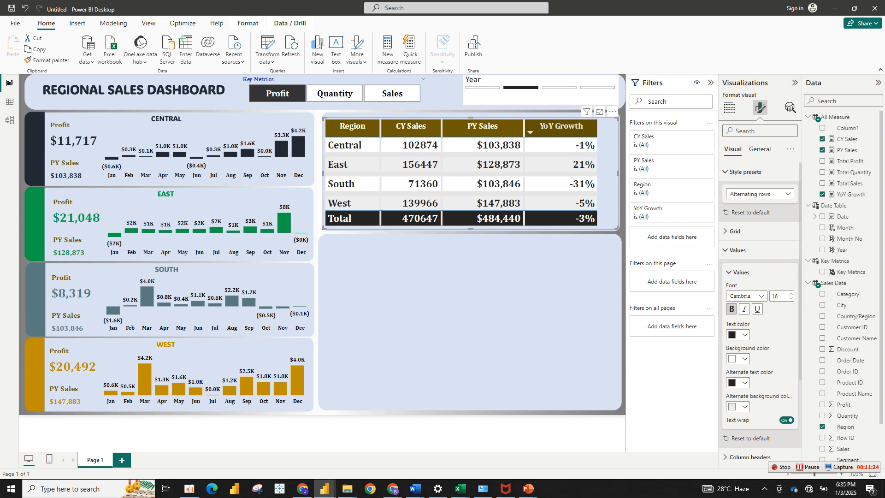
# - Widen the YoY Growth, PY Sales and CY Sales columns slightly and pull the table's left edge inward so the columns fill the visual
pyautogui.moveTo(597, 127); pyautogui.dragTo(602, 127)
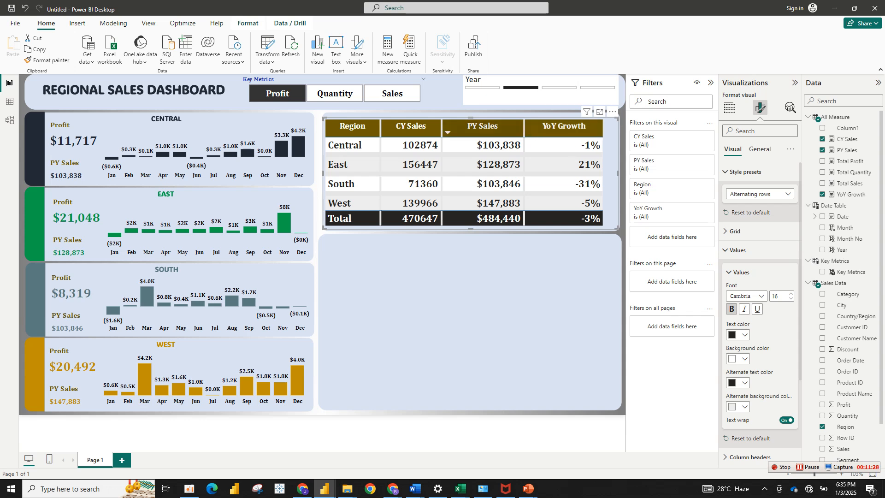
pyautogui.moveTo(524, 128); pyautogui.dragTo(529, 128)
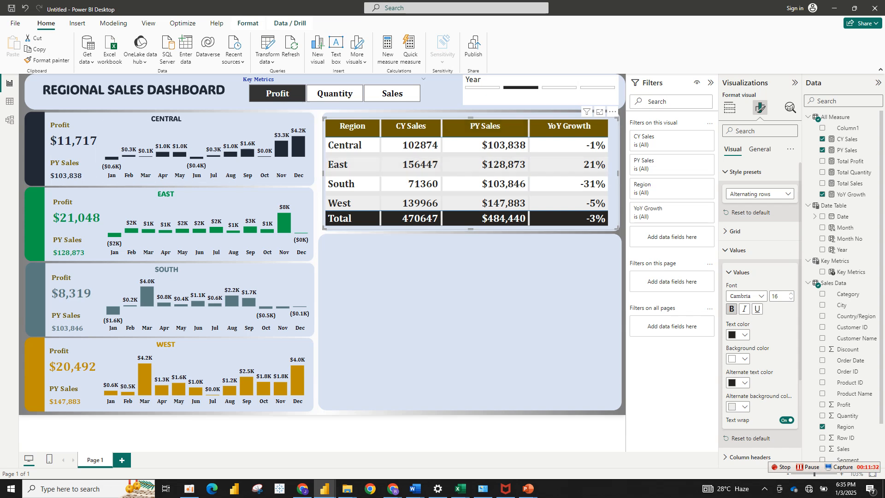
pyautogui.moveTo(323, 173); pyautogui.dragTo(329, 173)
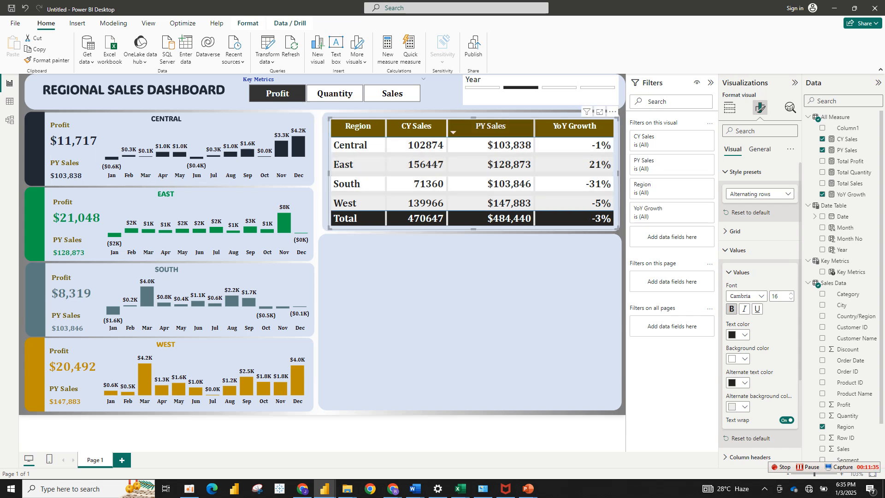
pyautogui.moveTo(446, 128); pyautogui.dragTo(448, 128)
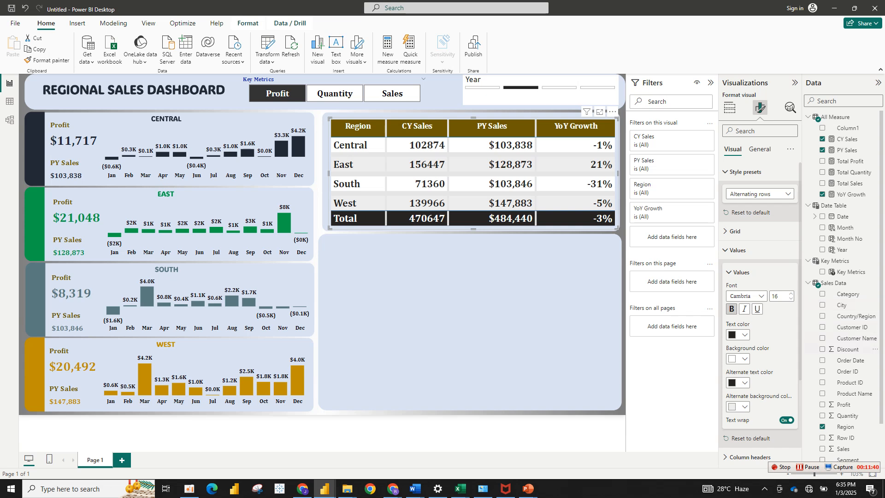
# - Center the values of the CY Sales column using column-specific formatting
pyautogui.click(737, 250)
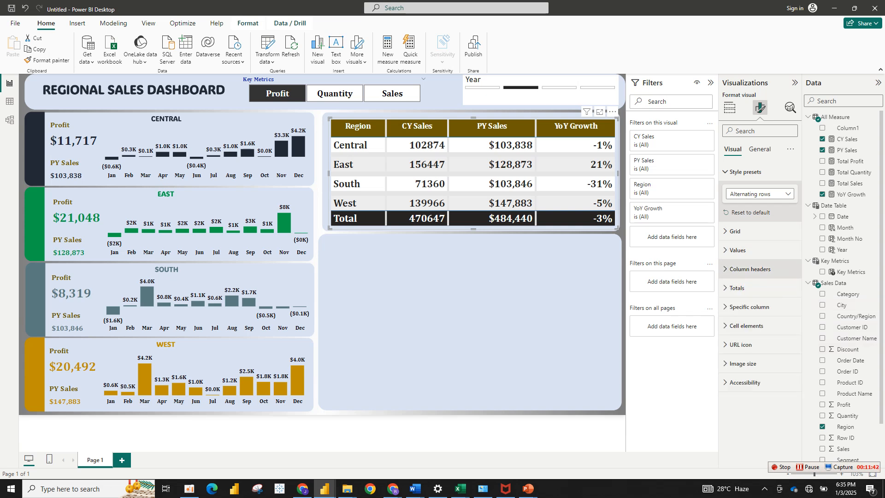
pyautogui.click(749, 306)
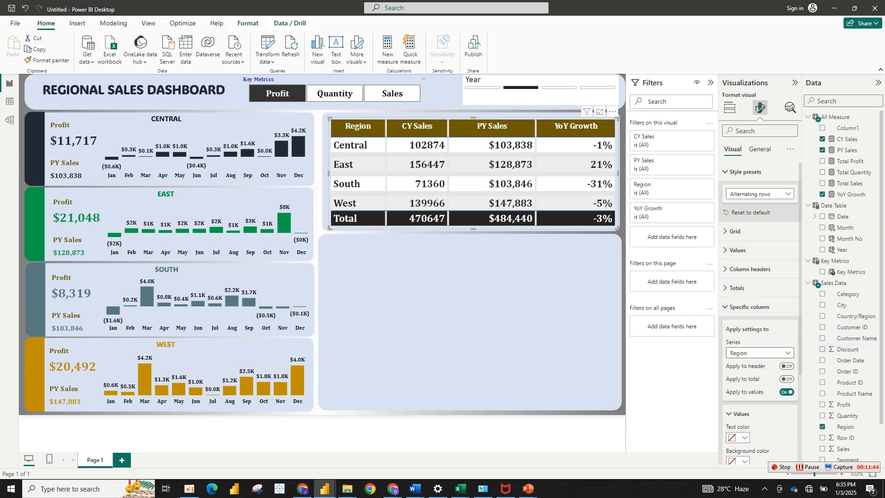
pyautogui.click(760, 353)
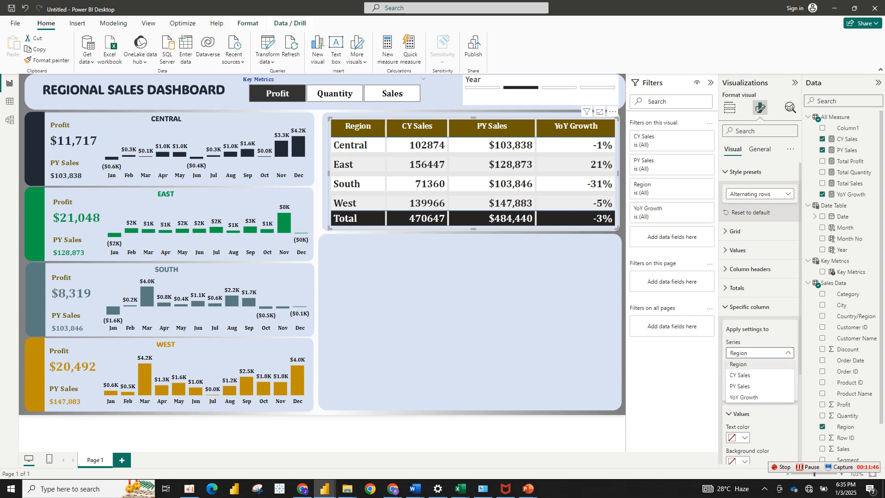
pyautogui.click(739, 375)
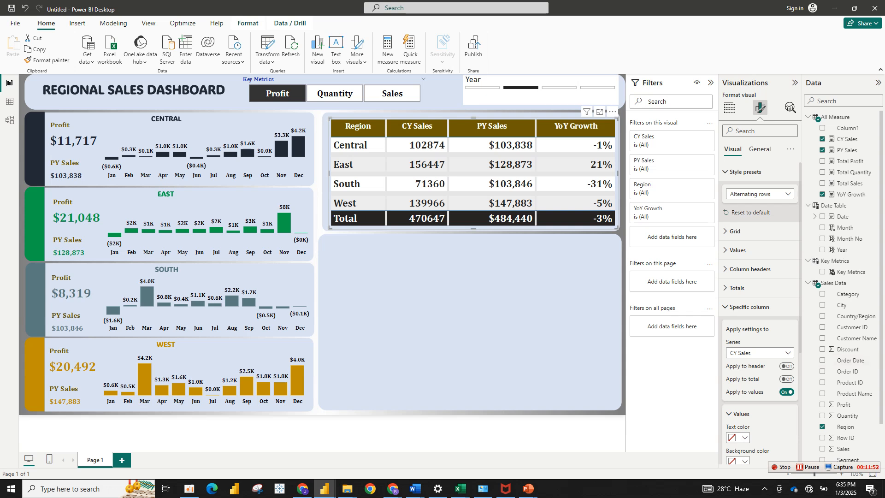
pyautogui.scroll(-5, 760, 313)
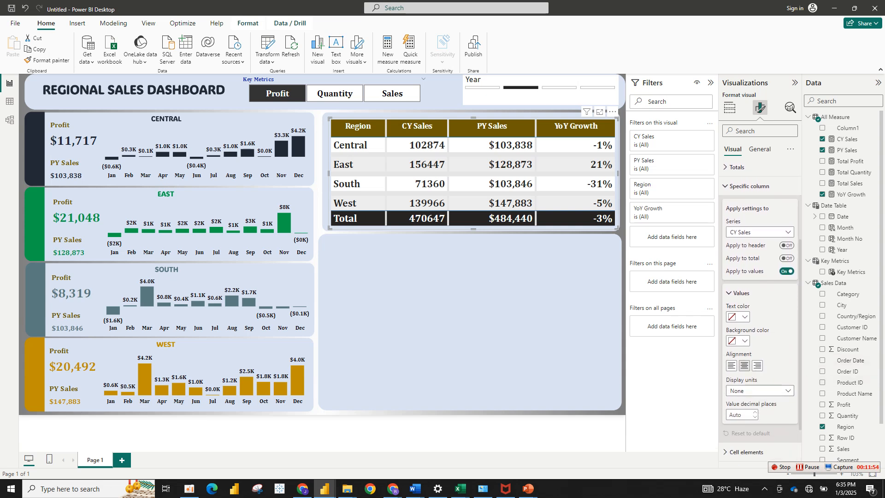
pyautogui.click(744, 366)
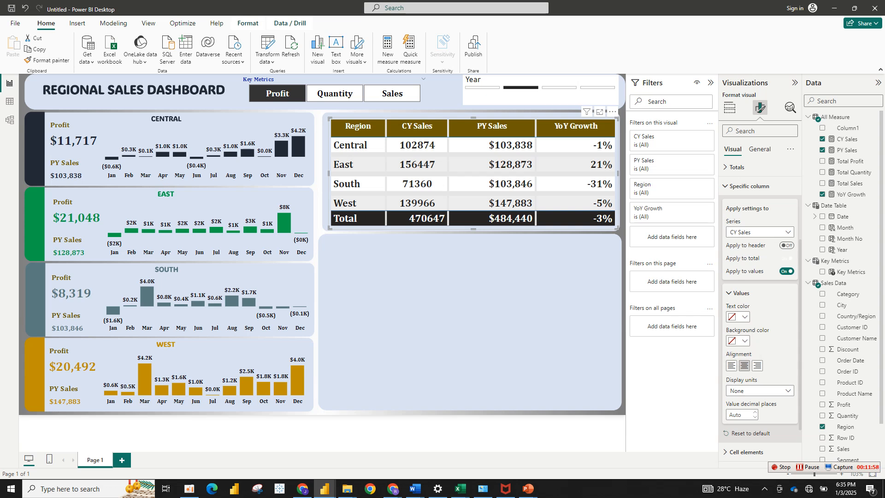
# - Center the PY Sales column's values and total using column-specific formatting
pyautogui.click(759, 232)
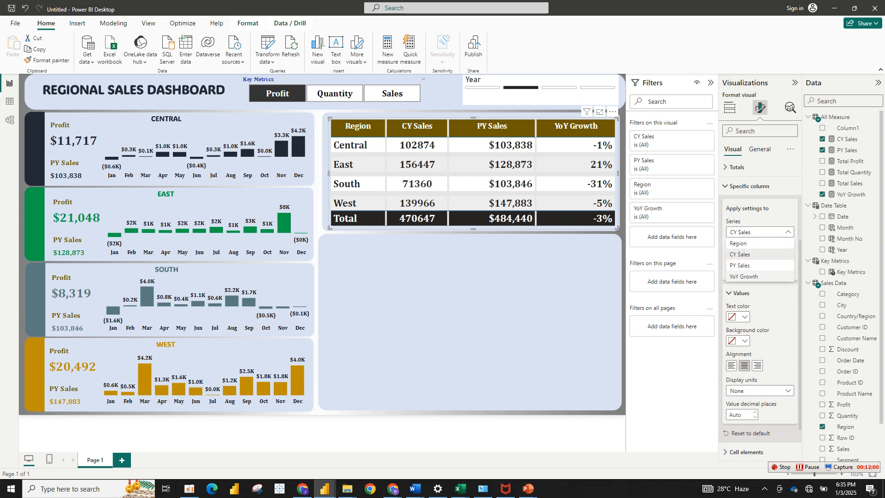
pyautogui.click(740, 265)
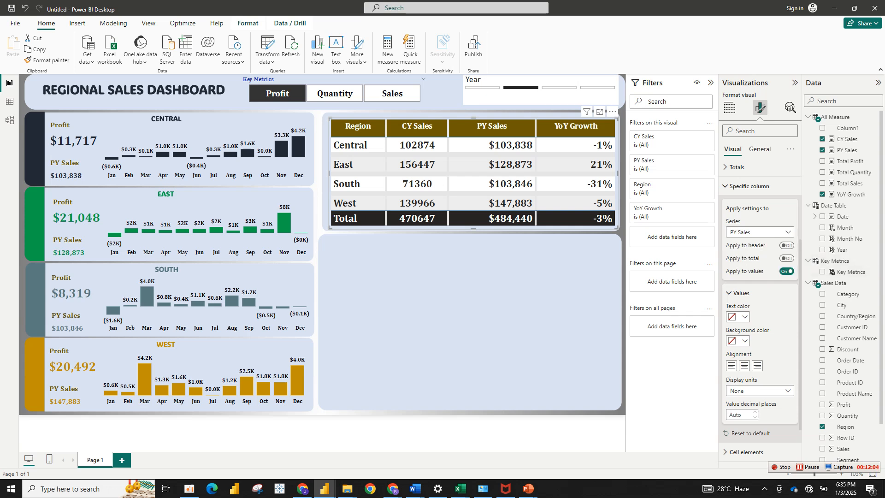
pyautogui.click(786, 258)
pyautogui.click(744, 366)
# - Apply the centered column-specific formatting to the YoY Growth column's values and total
pyautogui.click(759, 231)
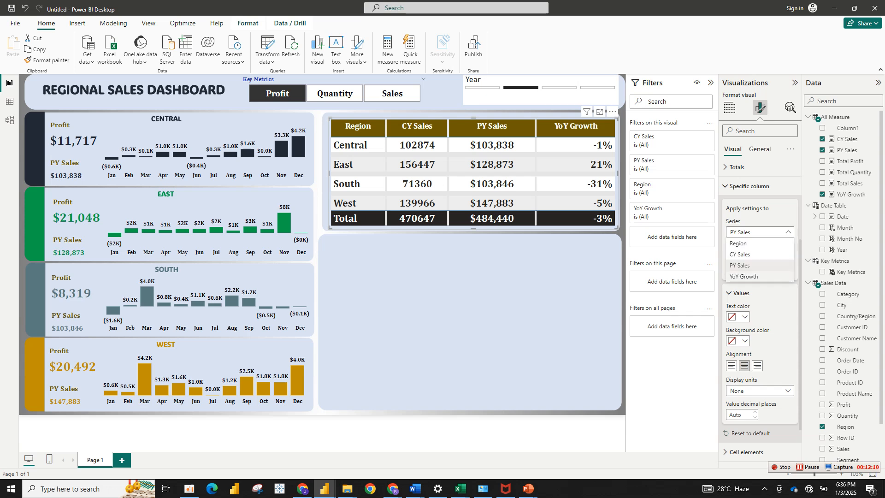
pyautogui.click(743, 276)
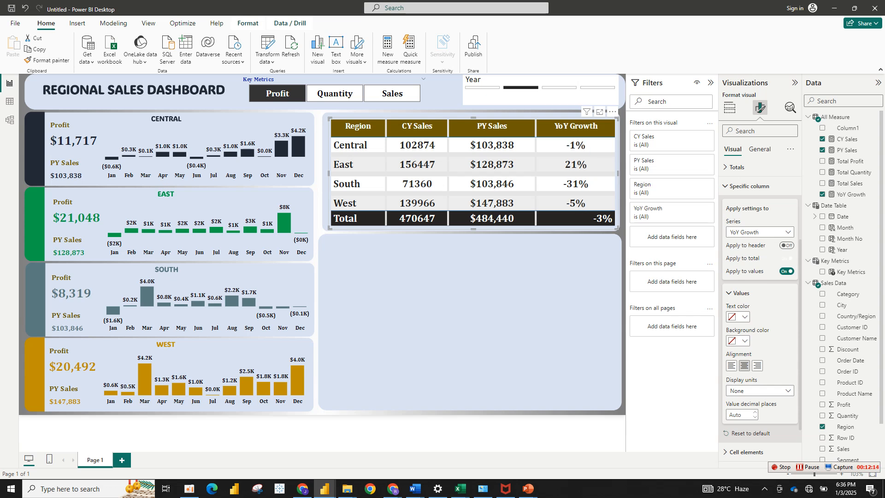
pyautogui.click(786, 258)
# - Format the CY Sales measure as currency with 0 decimal places and deselect the table
pyautogui.click(847, 138)
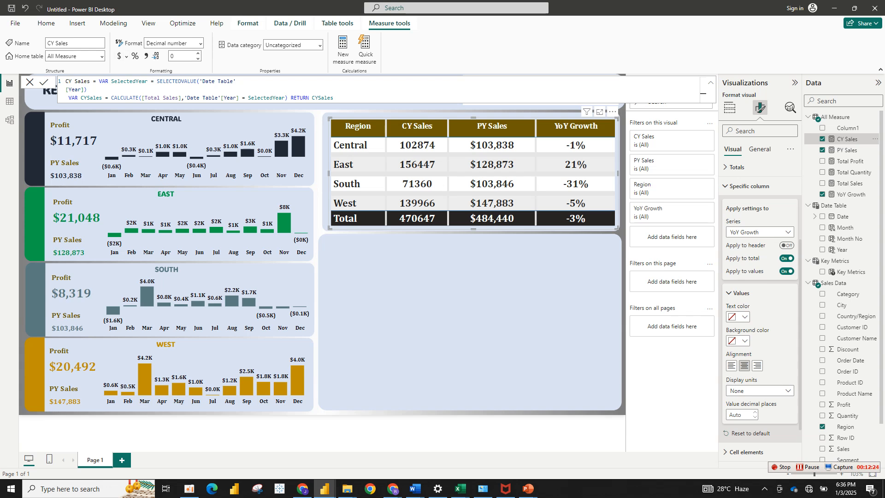
pyautogui.click(146, 56)
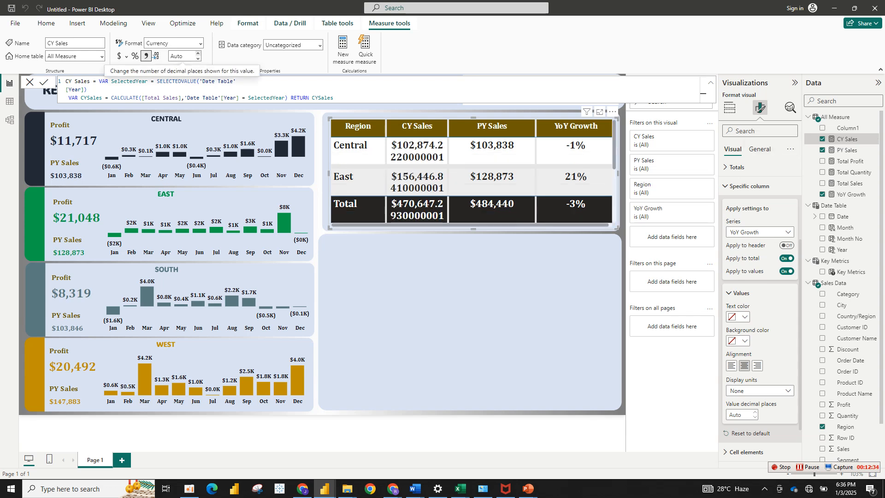
pyautogui.write('0')
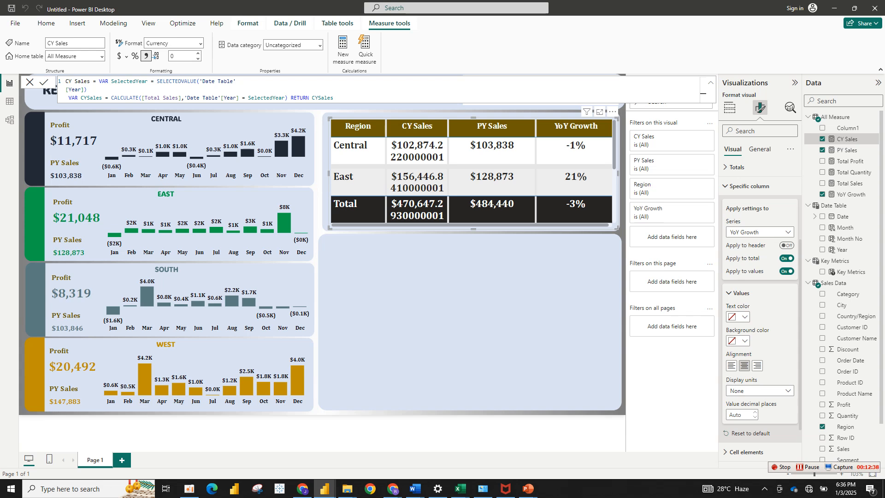
pyautogui.press('Return')
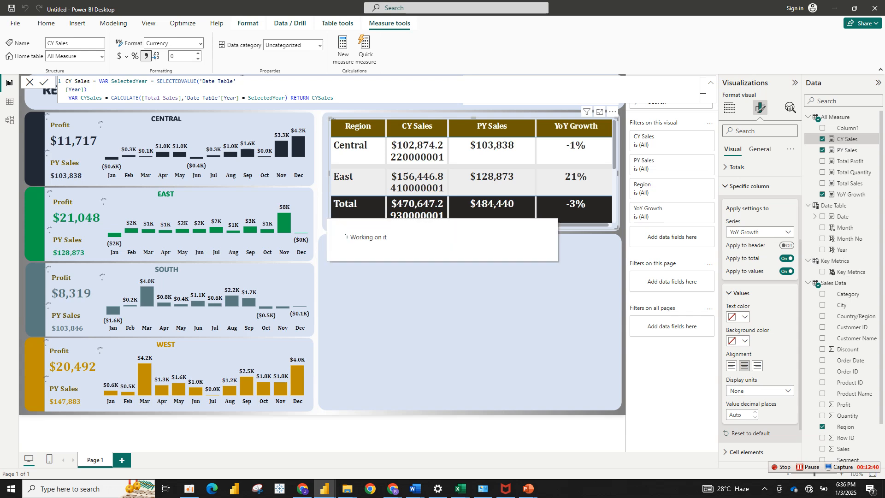
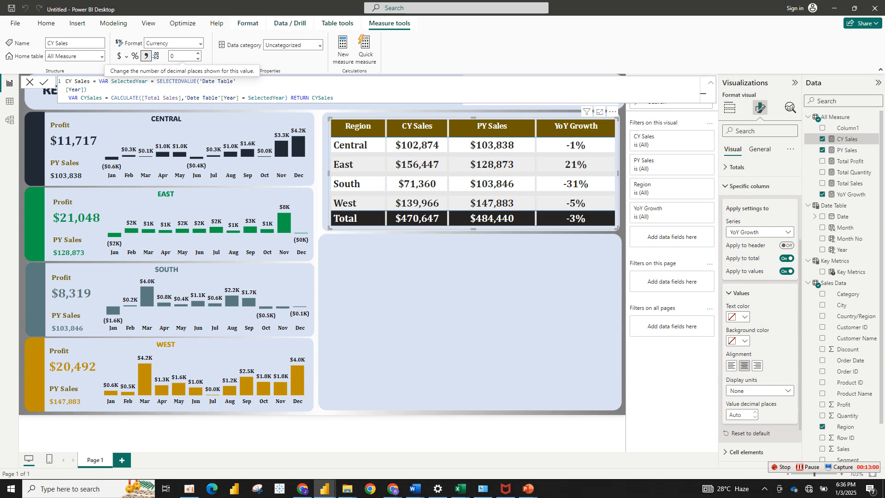
pyautogui.press('Escape')
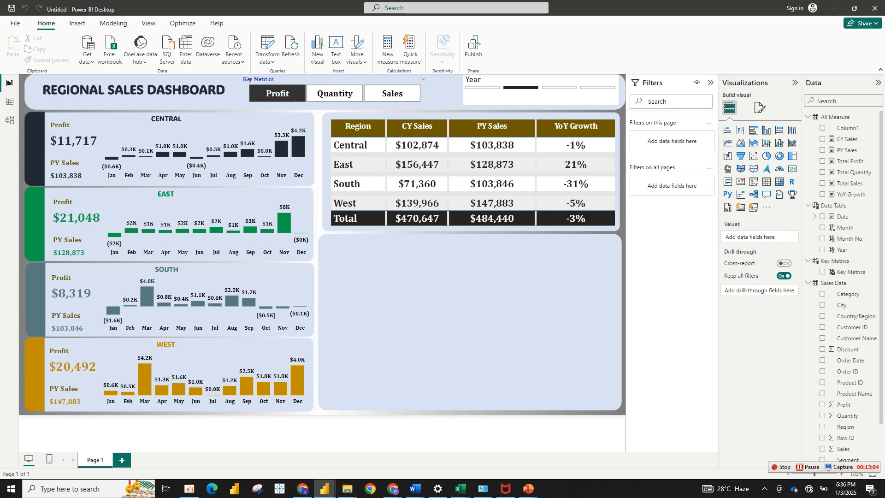
# - Switch to the finished sales report to check its layout below the table, and return to the untitled report
pyautogui.moveTo(325, 488)
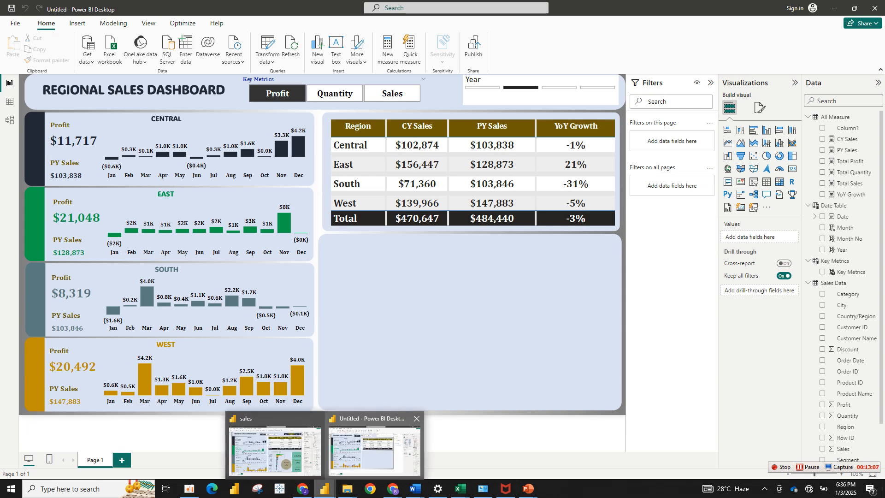
pyautogui.click(275, 449)
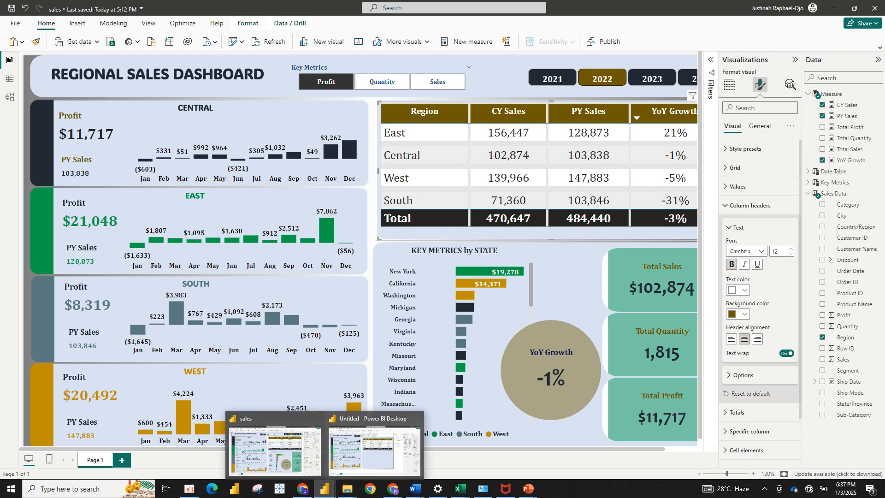
pyautogui.click(374, 450)
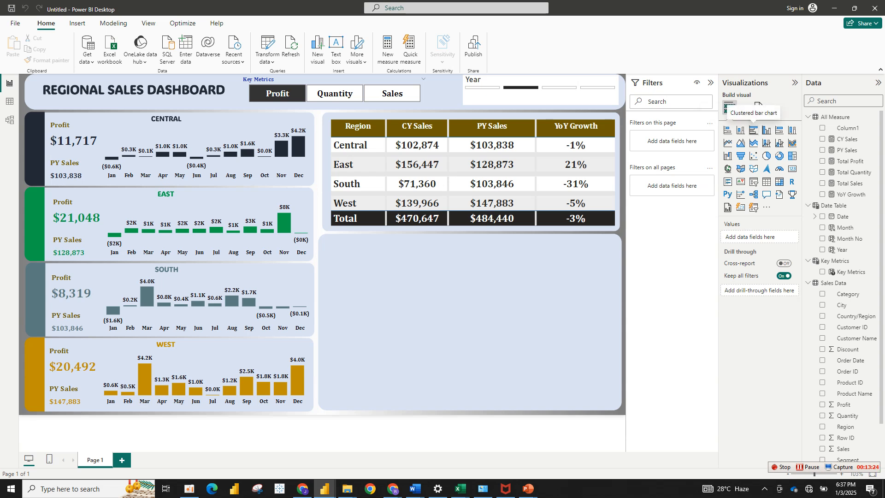
# - Insert a clustered bar chart and fit it into the empty panel below the table, covering about half its width
pyautogui.click(754, 130)
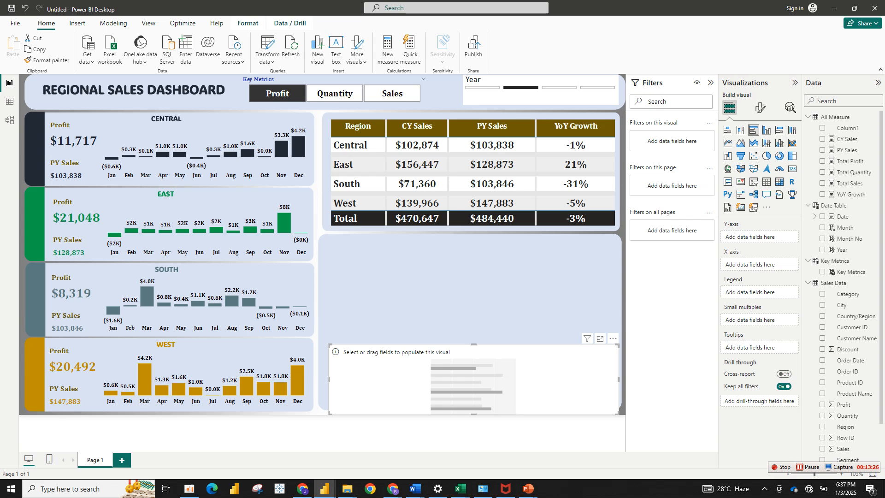
pyautogui.moveTo(617, 345); pyautogui.dragTo(473, 238)
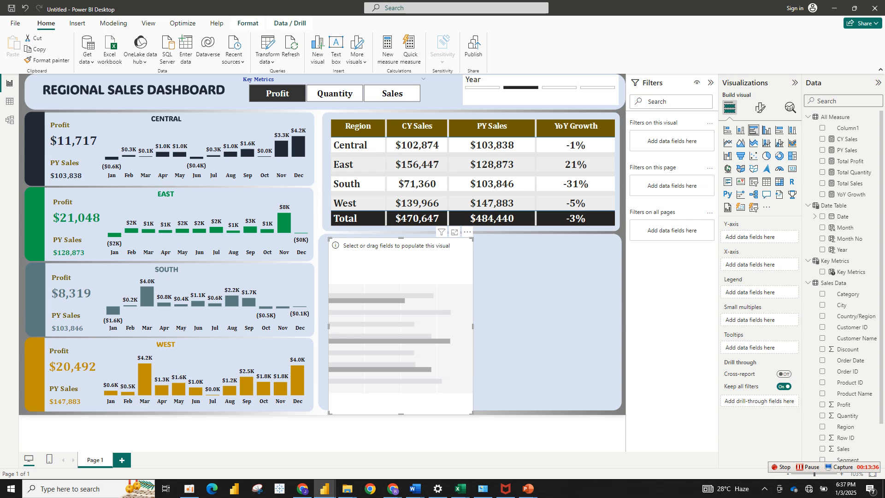
# - Plot Key Metrics on the X-axis by State/Province on the Y-axis with Region as legend, and resize the chart within the panel
pyautogui.scroll(-2, 843, 286)
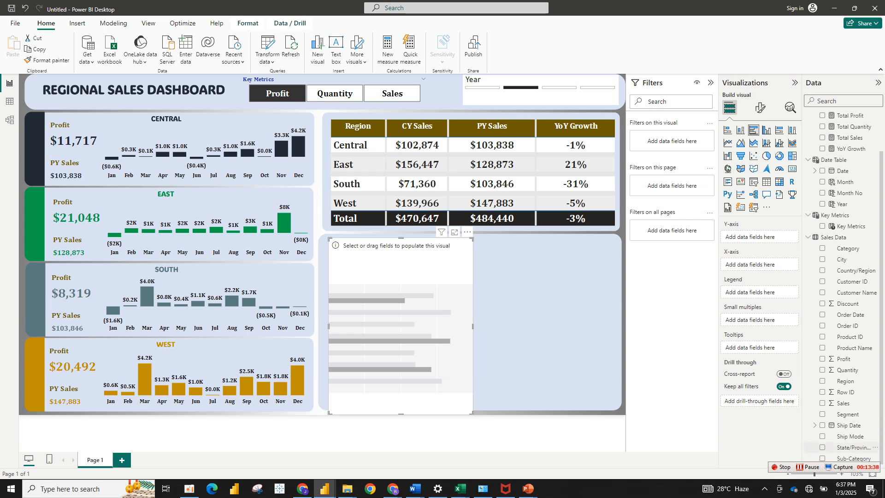
pyautogui.click(822, 447)
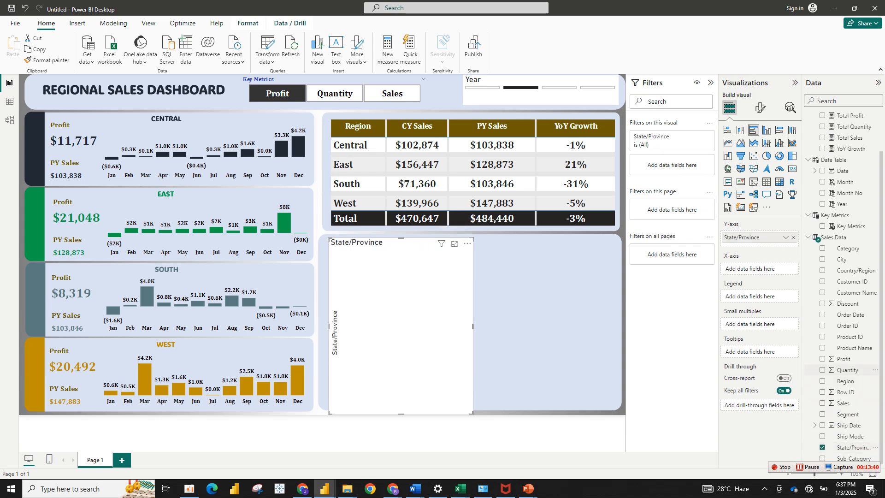
pyautogui.moveTo(845, 381); pyautogui.dragTo(737, 298)
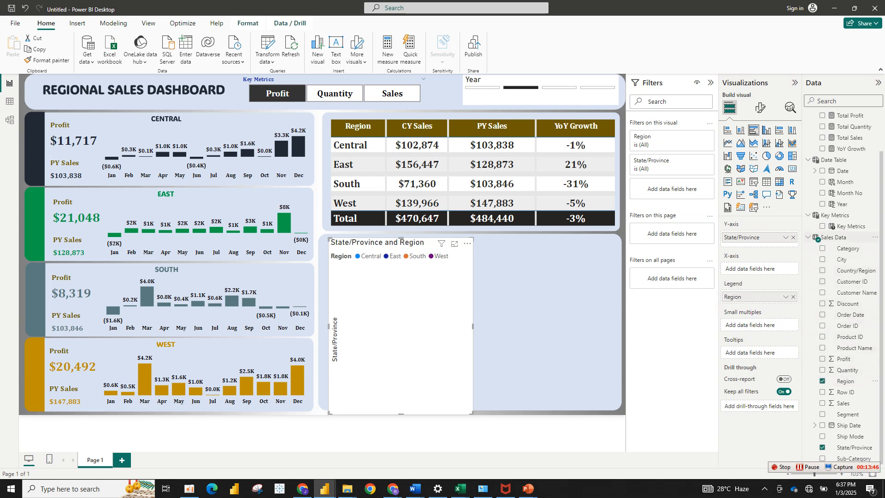
pyautogui.moveTo(850, 225); pyautogui.dragTo(765, 269)
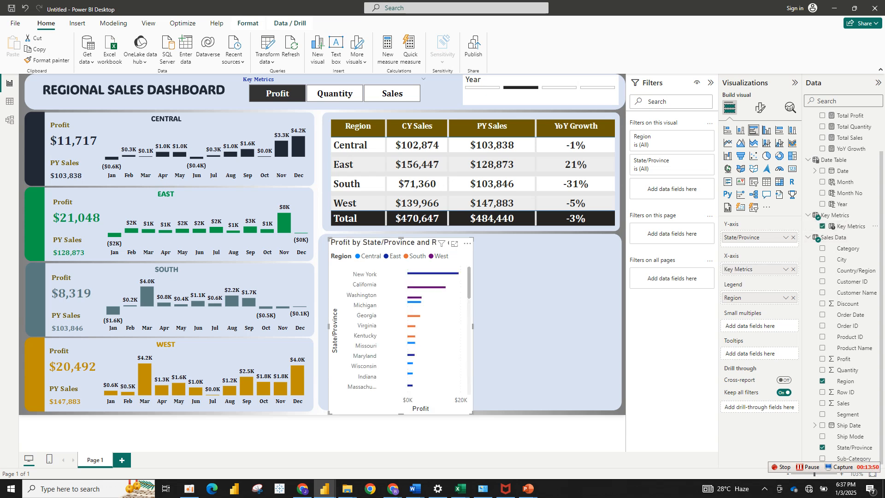
pyautogui.moveTo(472, 413); pyautogui.dragTo(500, 403)
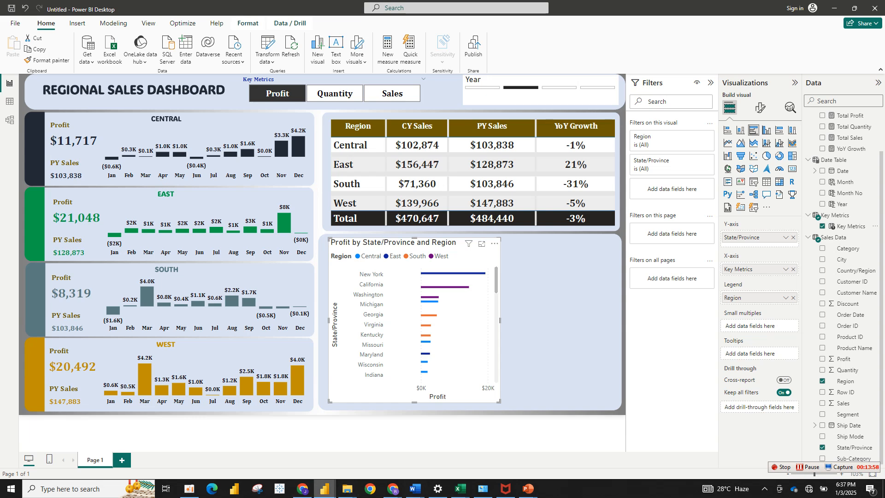
# - Examine the field setup of the KEY METRICS by STATE chart in the sales report, and return to the untitled report
pyautogui.moveTo(324, 488)
pyautogui.click(286, 463)
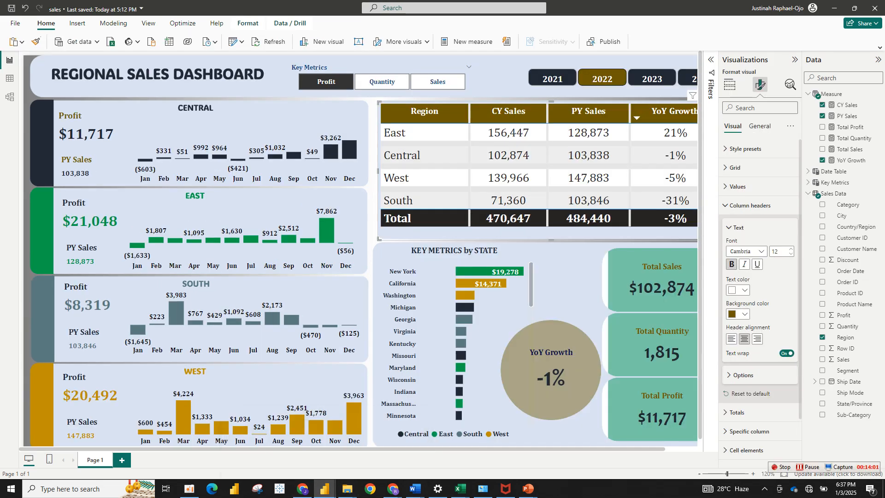
pyautogui.click(506, 322)
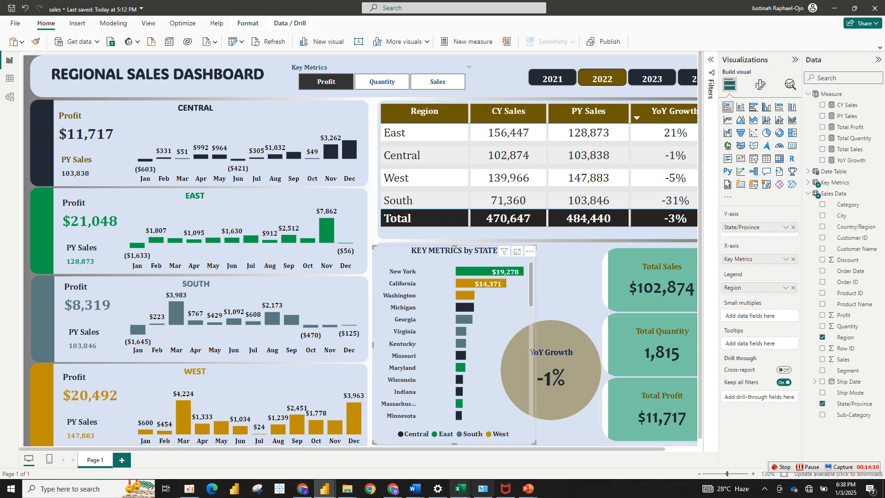
pyautogui.moveTo(662, 345); pyautogui.dragTo(551, 346)
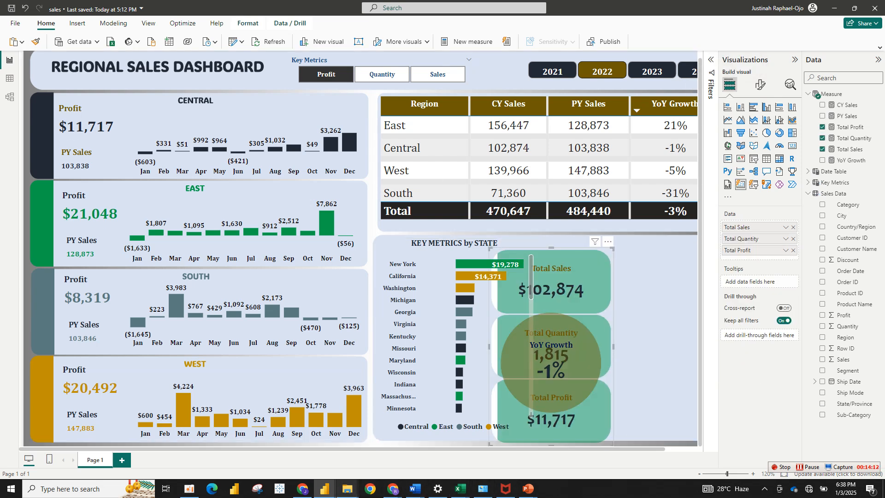
pyautogui.click(397, 447)
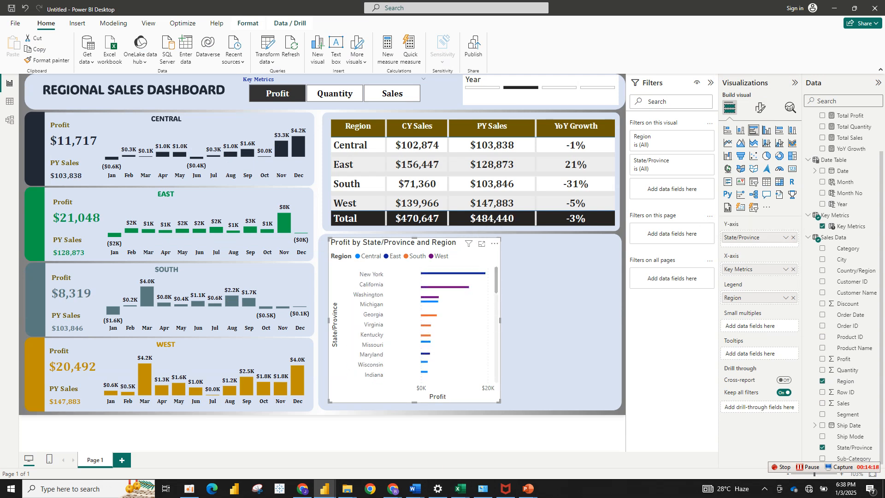
# - Remove Region from the bar chart's legend and add it back
pyautogui.click(793, 298)
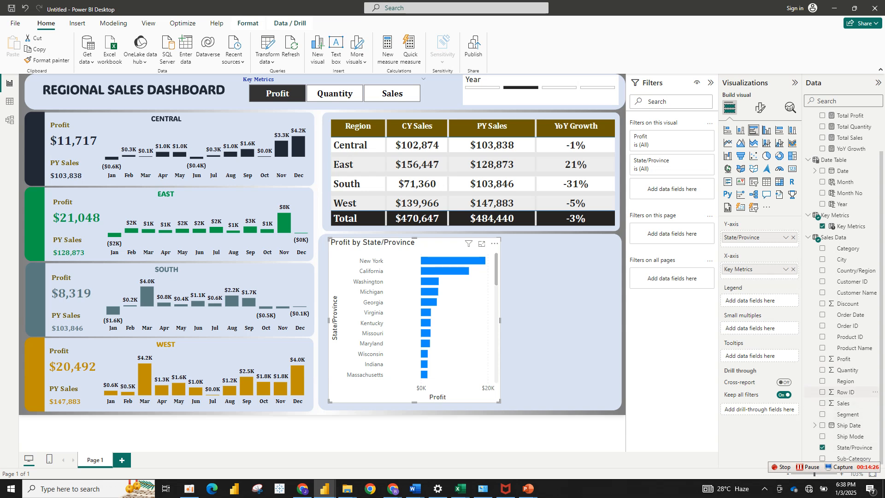
pyautogui.moveTo(845, 381); pyautogui.dragTo(760, 299)
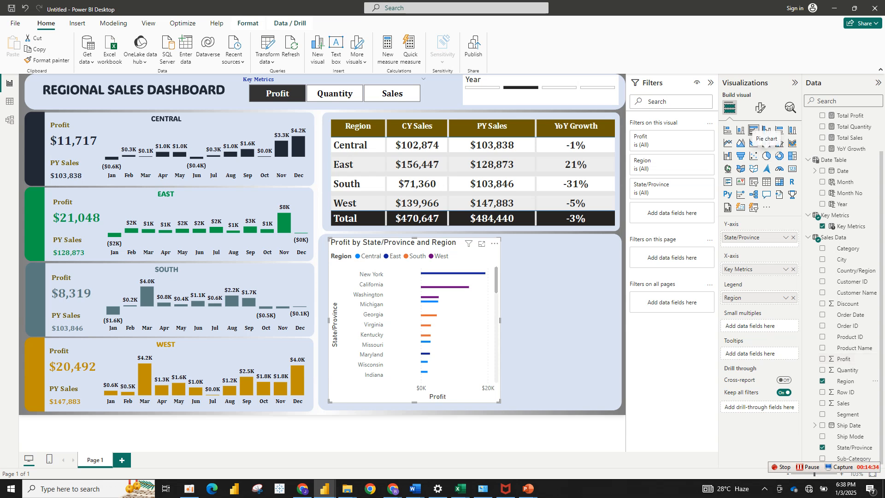
# - Turn off the title and values of the bar chart's X-axis
pyautogui.click(761, 107)
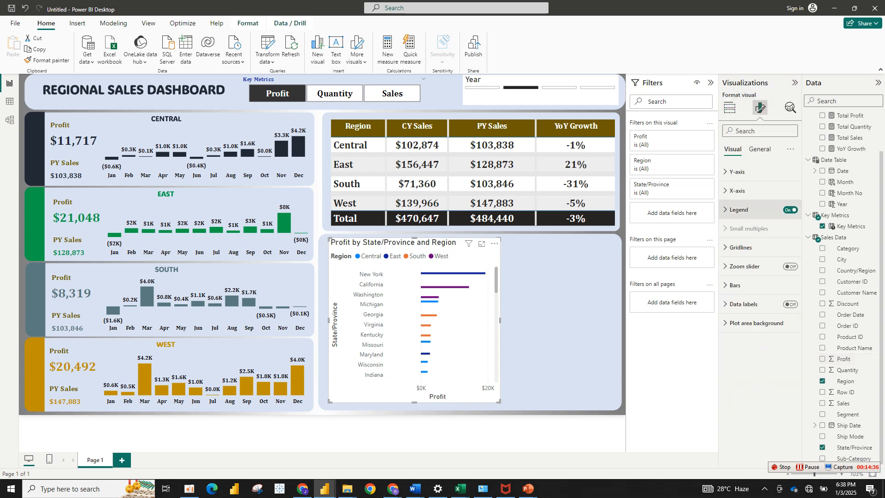
pyautogui.click(737, 190)
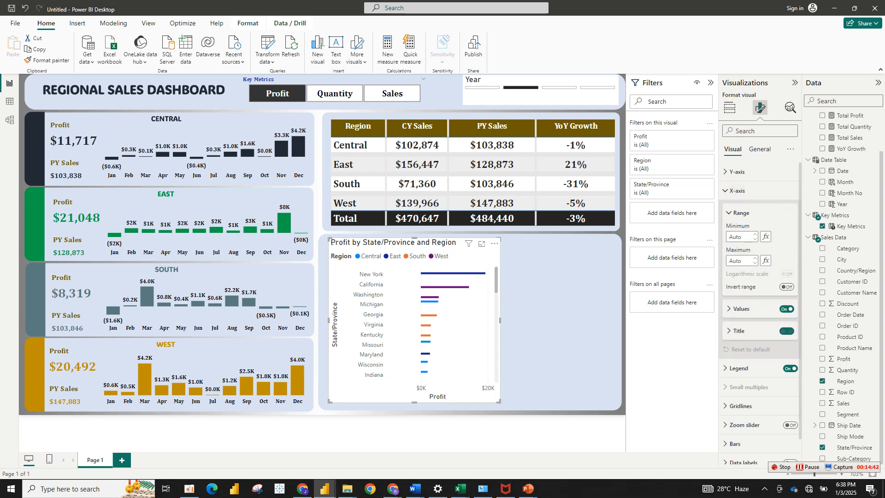
pyautogui.click(786, 331)
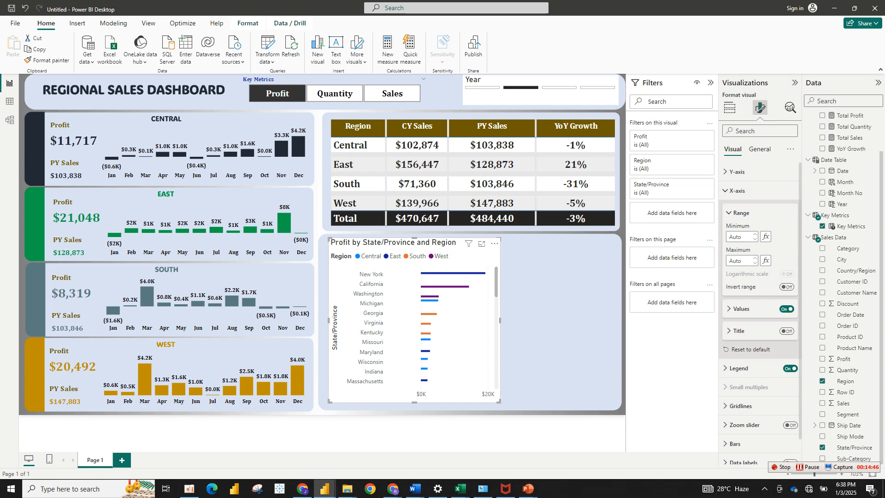
pyautogui.click(741, 309)
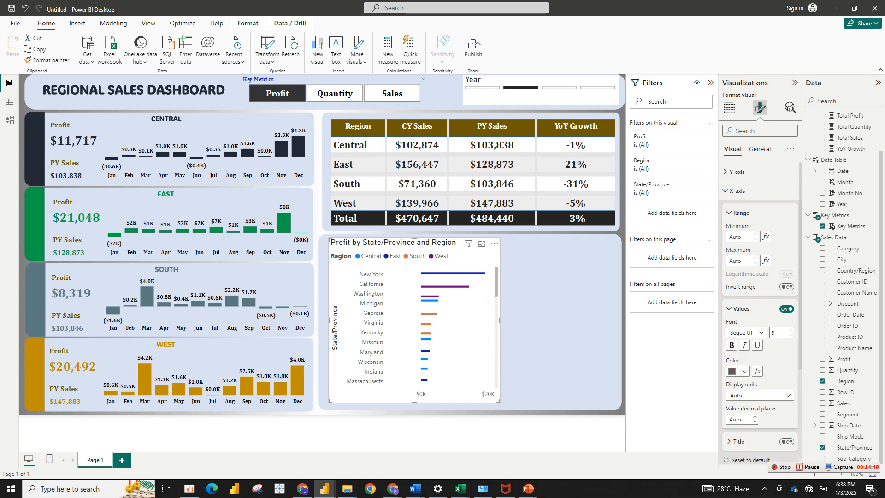
pyautogui.click(786, 309)
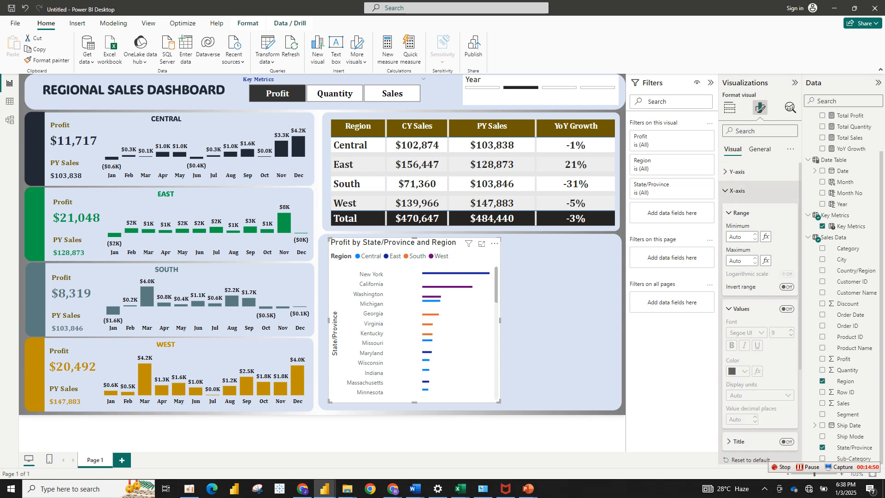
# - Turn off the bar chart's Y-axis title and widen the chart across about two thirds of the panel
pyautogui.click(736, 190)
pyautogui.click(737, 171)
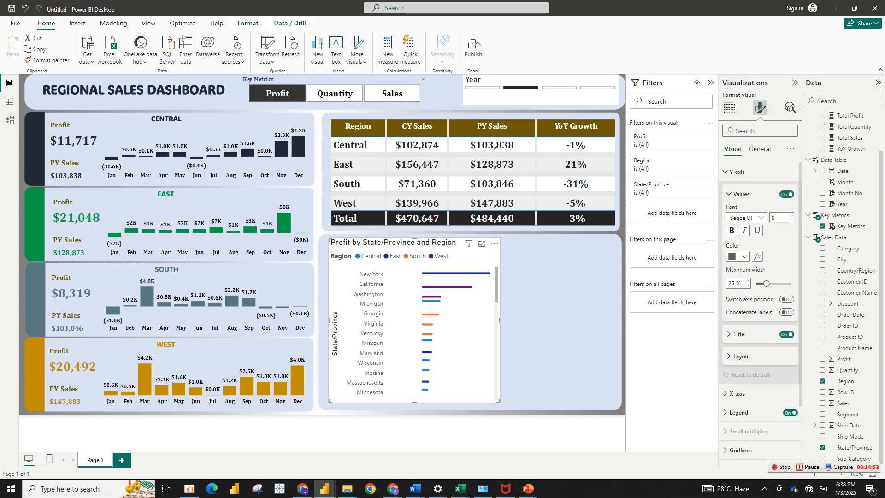
pyautogui.click(787, 334)
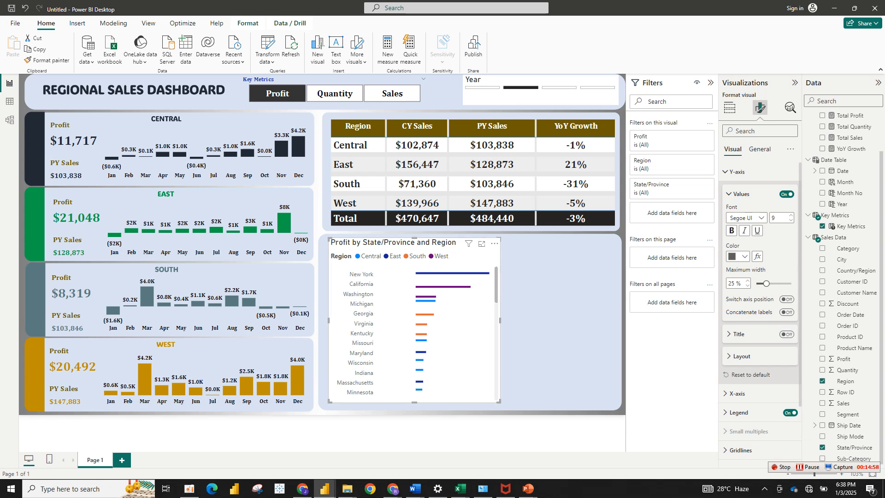
pyautogui.moveTo(498, 402); pyautogui.dragTo(542, 399)
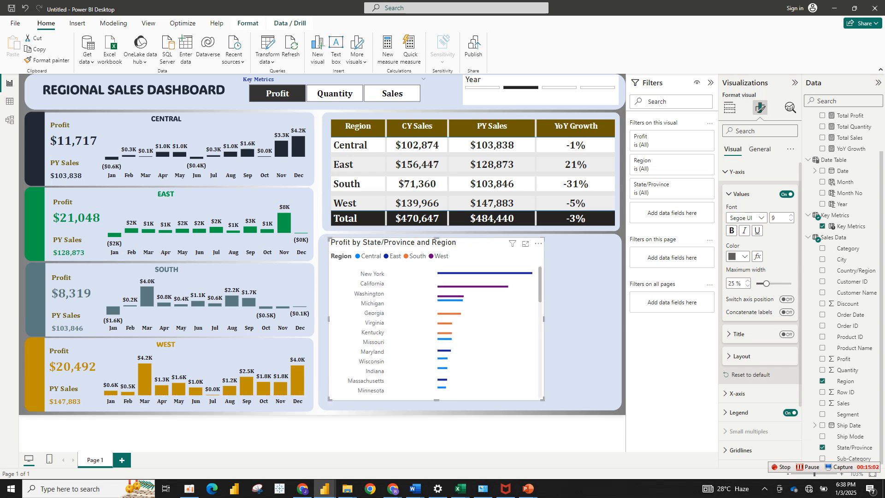
# - Convert the state chart to a stacked bar chart and narrow it to about half of the panel's width
pyautogui.click(729, 107)
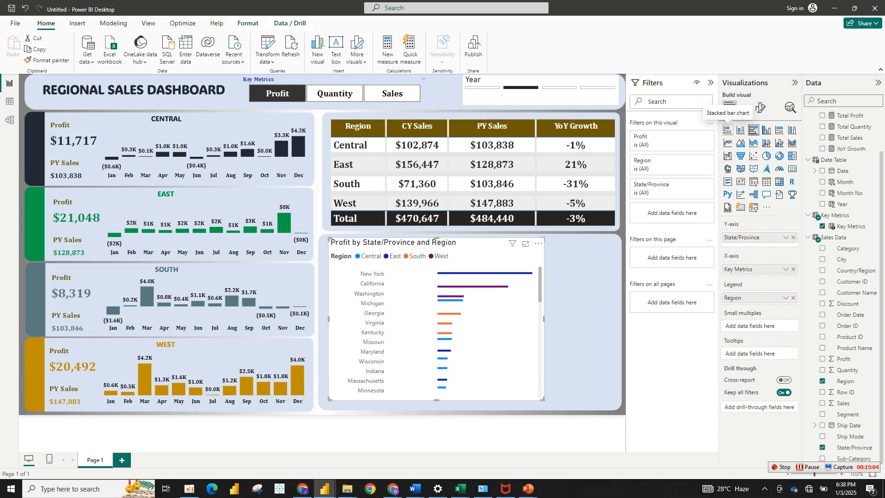
pyautogui.click(727, 130)
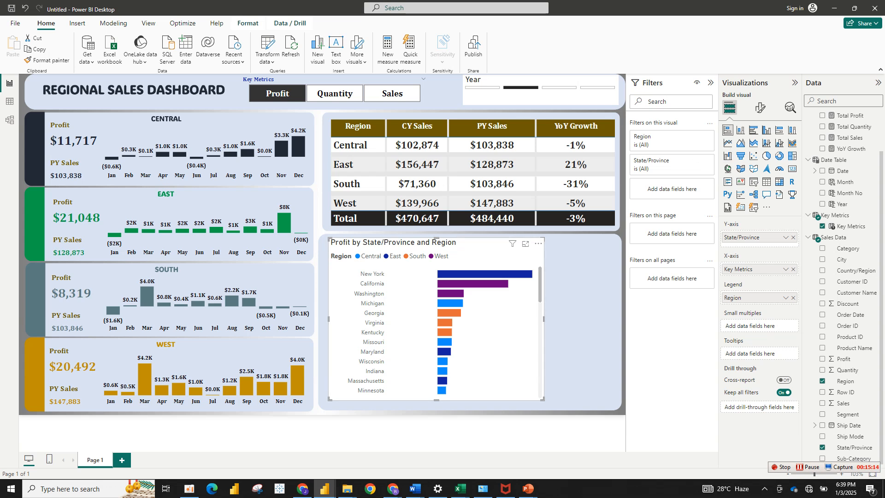
pyautogui.moveTo(544, 318); pyautogui.dragTo(473, 318)
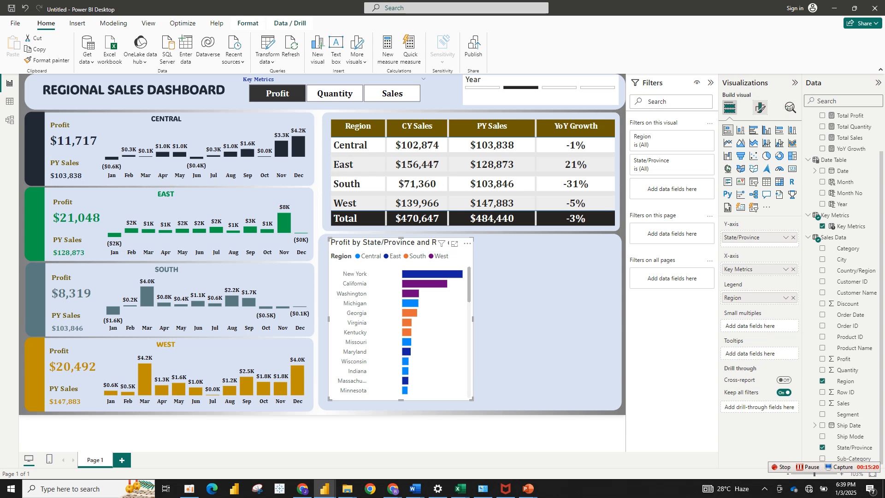
# - Clear the text of the stacked bar chart's title and turn the title off
pyautogui.click(760, 107)
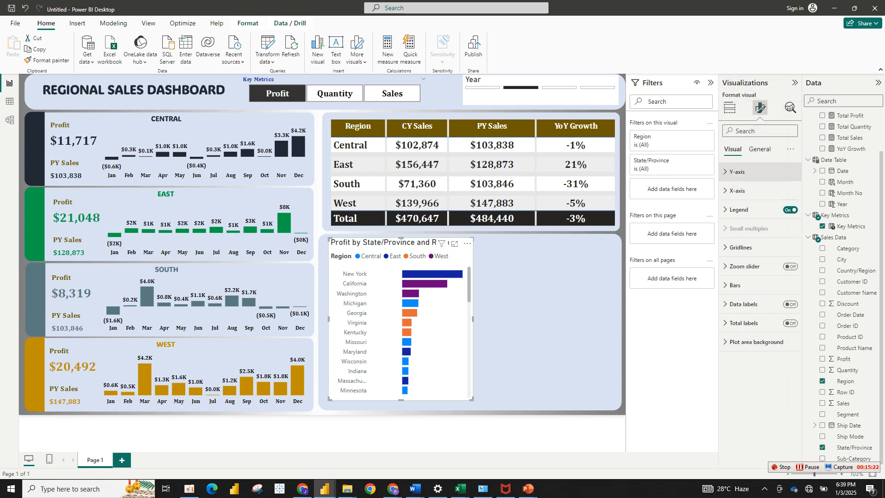
pyautogui.click(759, 149)
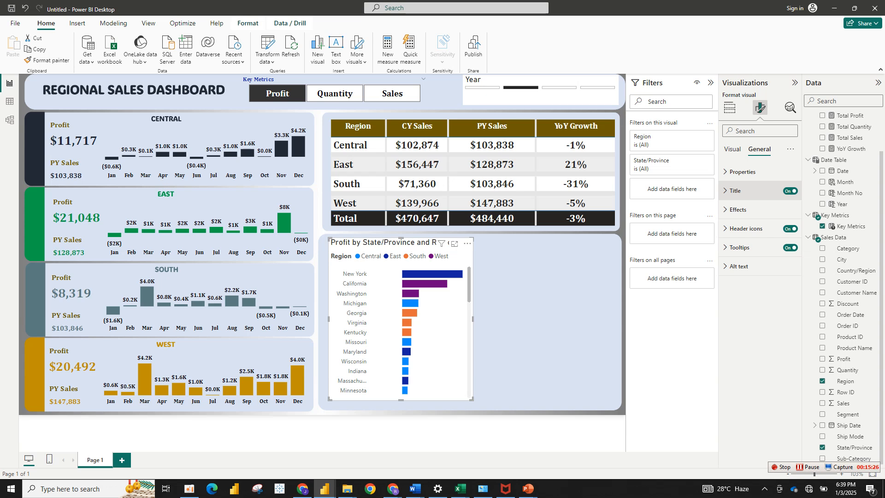
pyautogui.click(736, 191)
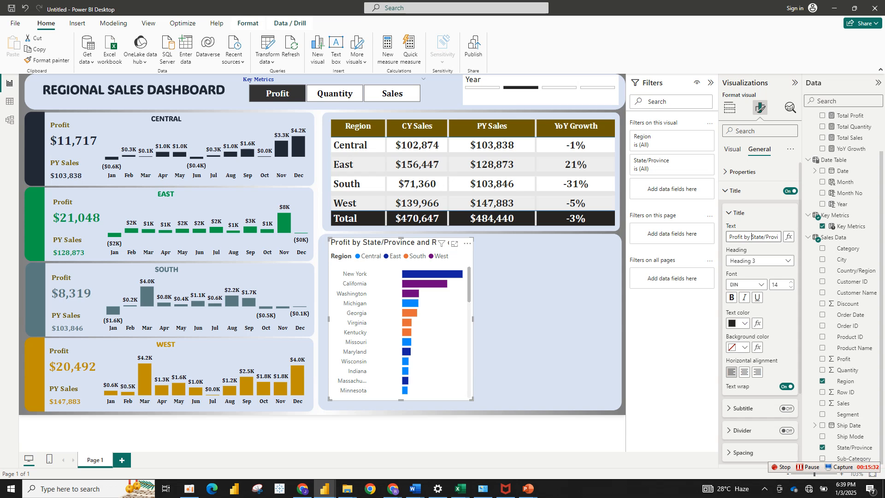
pyautogui.moveTo(752, 236); pyautogui.dragTo(784, 236)
pyautogui.press('BackSpace')
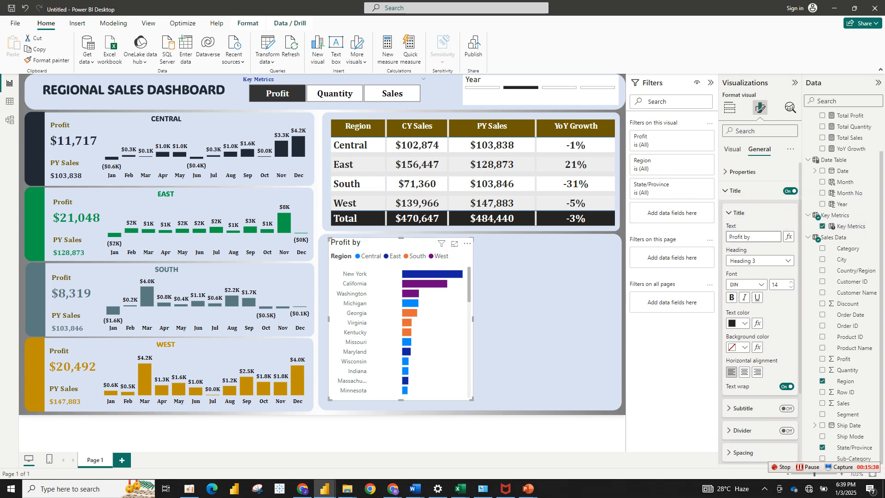
pyautogui.press('BackSpace')
pyautogui.press('BackSpace')
pyautogui.press('BackSpace')
pyautogui.press('BackSpace')
pyautogui.press('BackSpace')
pyautogui.press('BackSpace')
pyautogui.press('BackSpace')
pyautogui.press('BackSpace')
pyautogui.press('BackSpace')
pyautogui.click(790, 191)
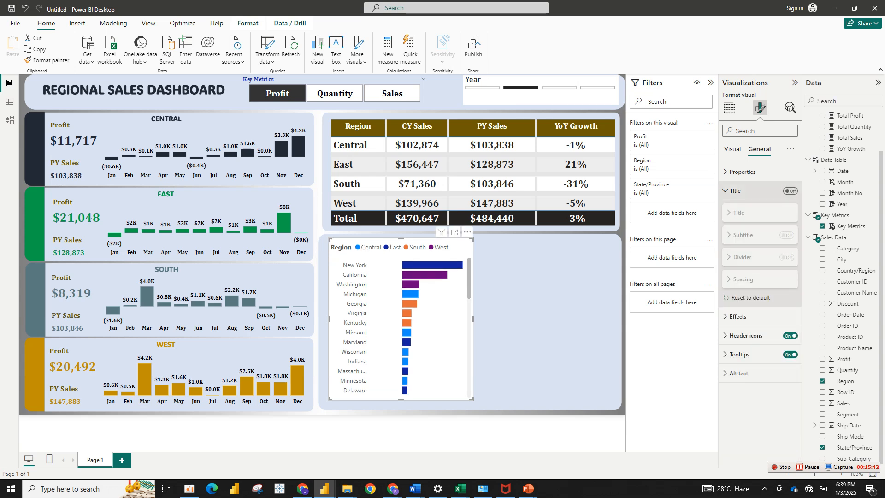
# - Turn off the title of the bar chart's legend and make the legend text bold
pyautogui.click(732, 149)
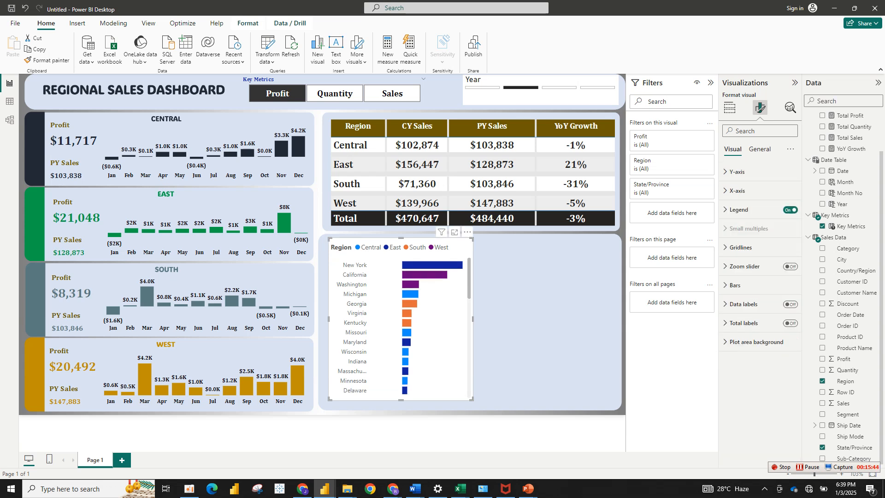
pyautogui.click(739, 210)
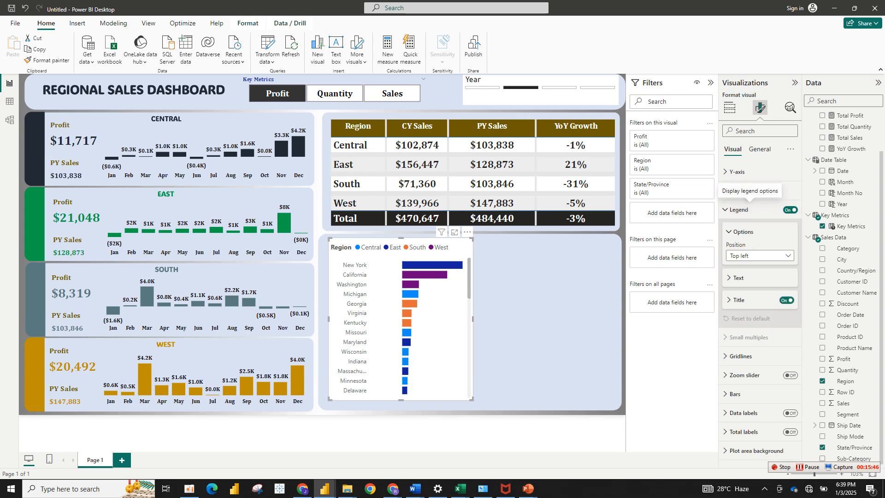
pyautogui.click(787, 300)
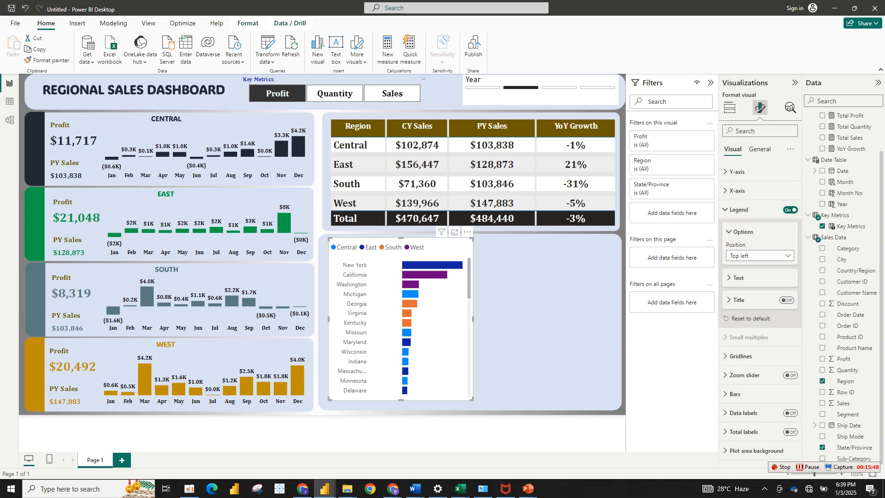
pyautogui.click(738, 278)
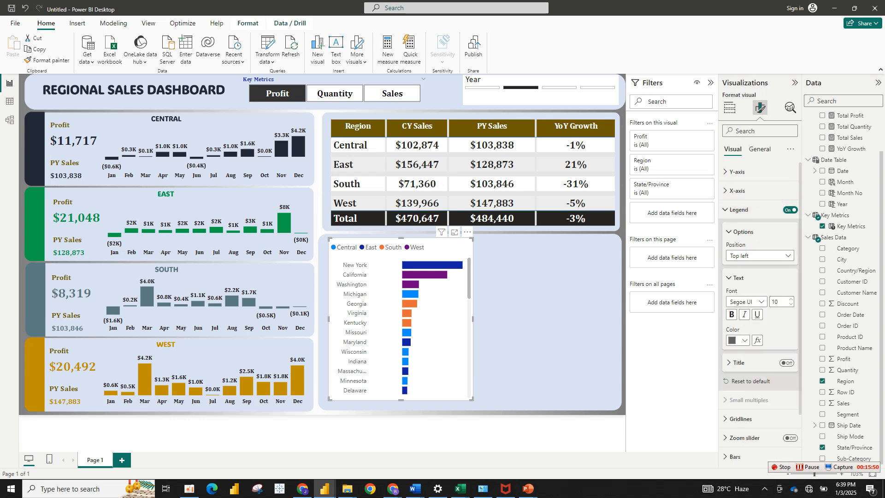
pyautogui.click(731, 314)
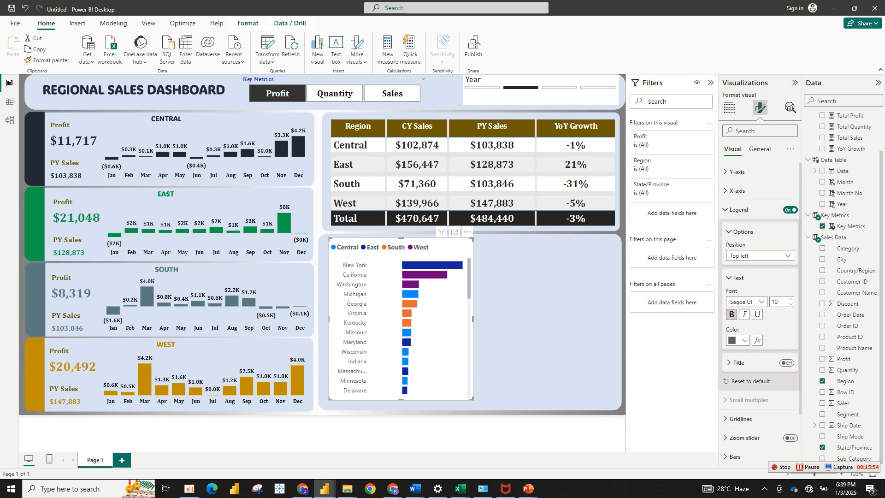
# - Set the bar chart's legend position to Bottom center
pyautogui.click(761, 255)
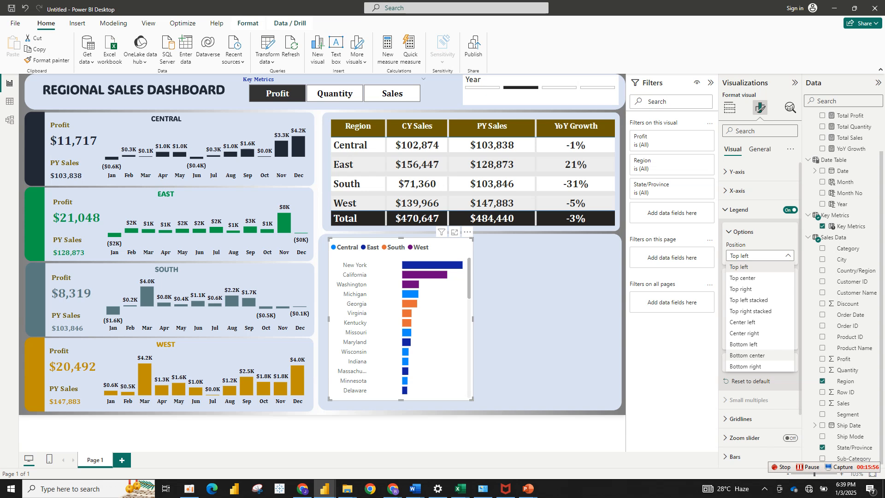
pyautogui.click(747, 355)
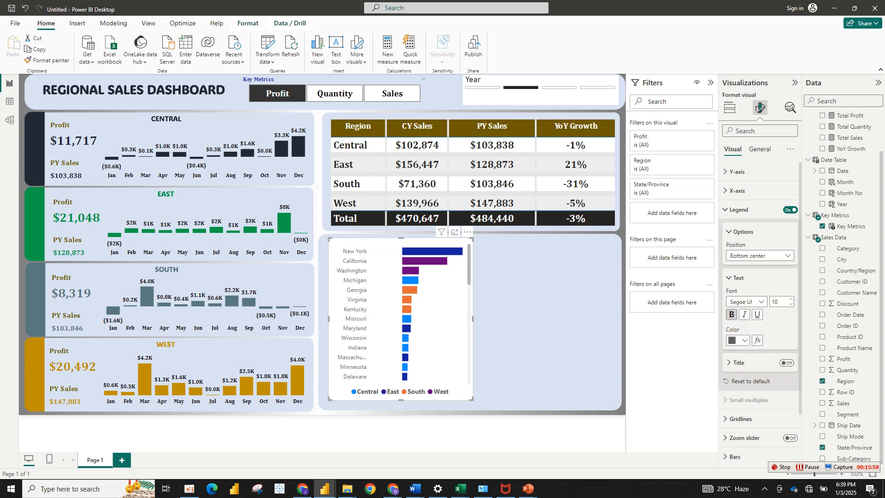
pyautogui.click(742, 209)
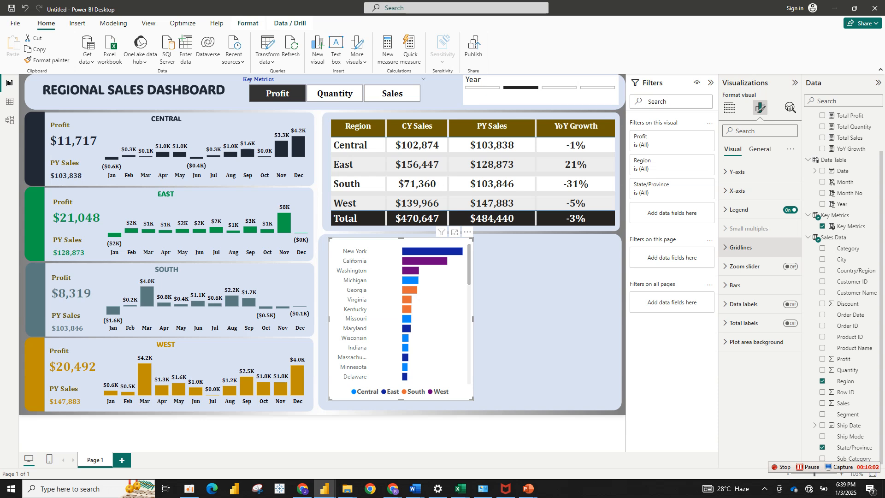
# - Turn off the background of the stacked bar chart
pyautogui.click(759, 149)
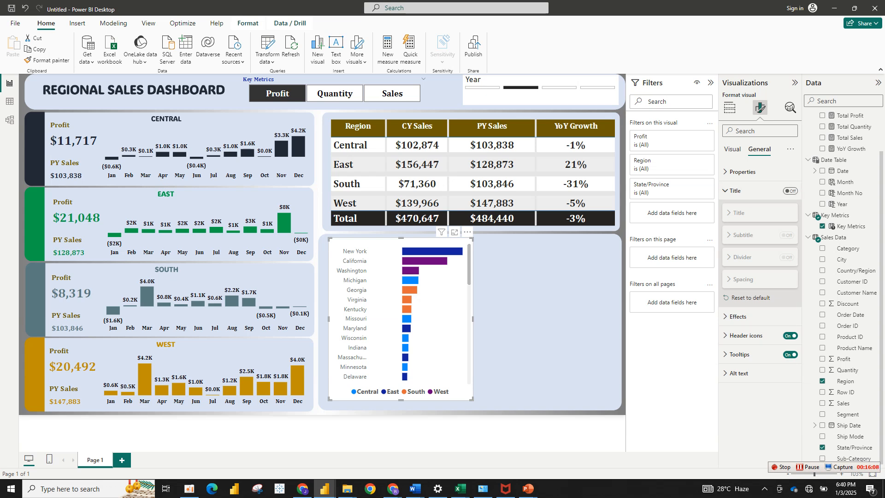
pyautogui.click(737, 316)
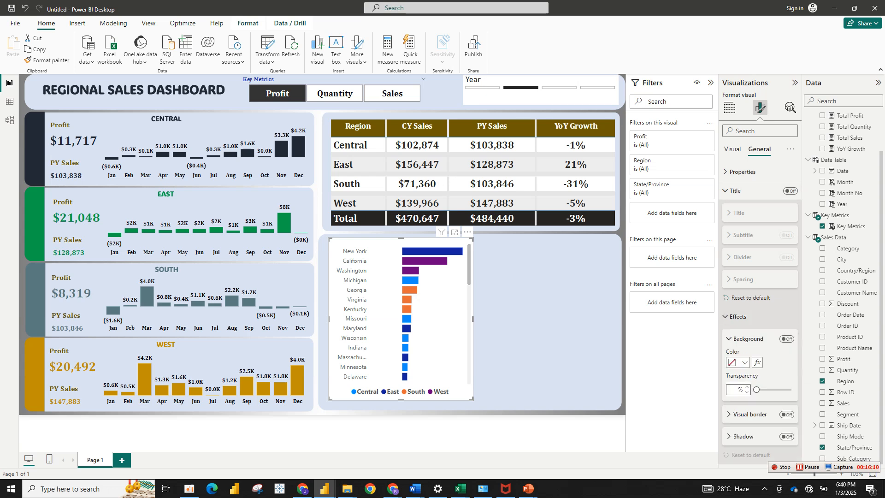
pyautogui.click(787, 338)
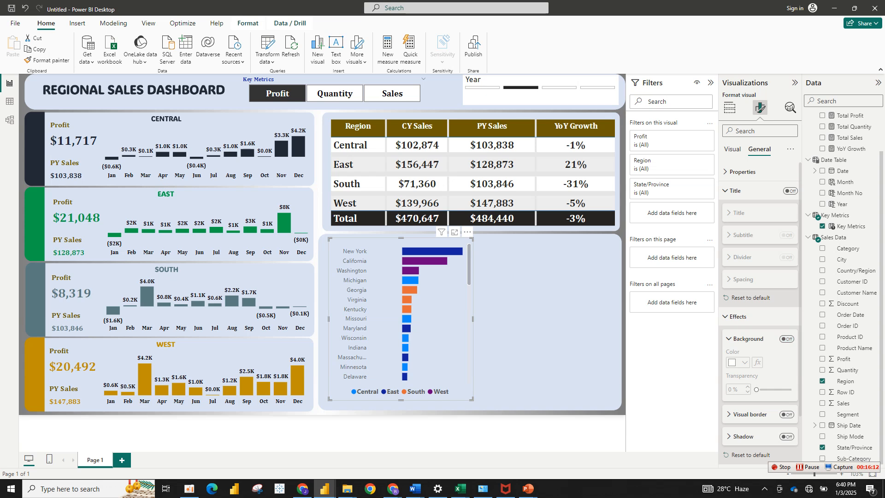
pyautogui.click(735, 191)
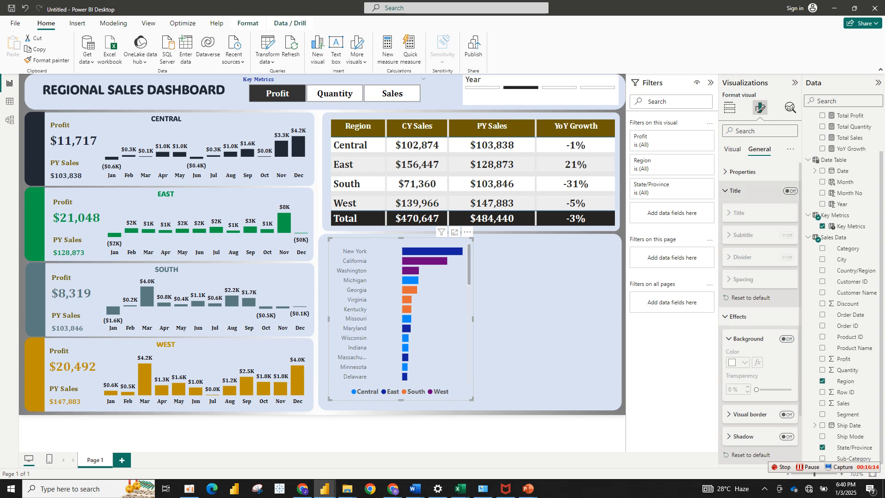
# - Format the bar chart's Y-axis values in bold black Cambria, and enlarge the chart slightly in width and height
pyautogui.click(732, 149)
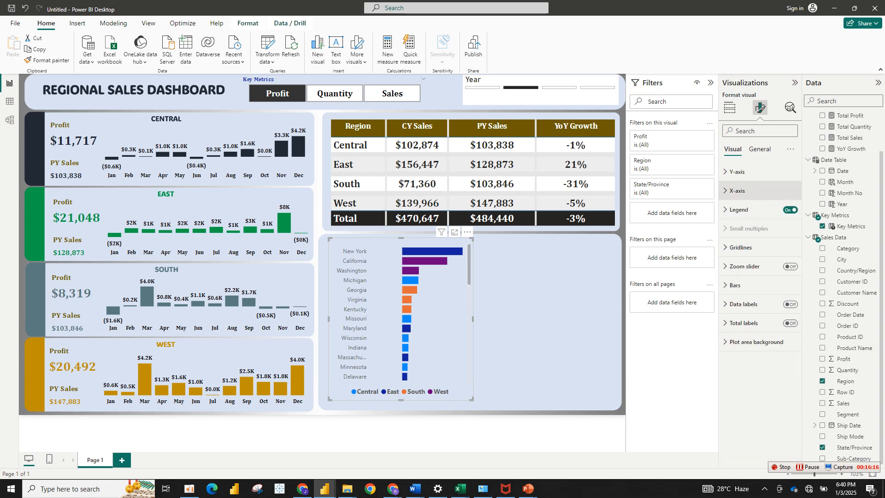
pyautogui.click(736, 171)
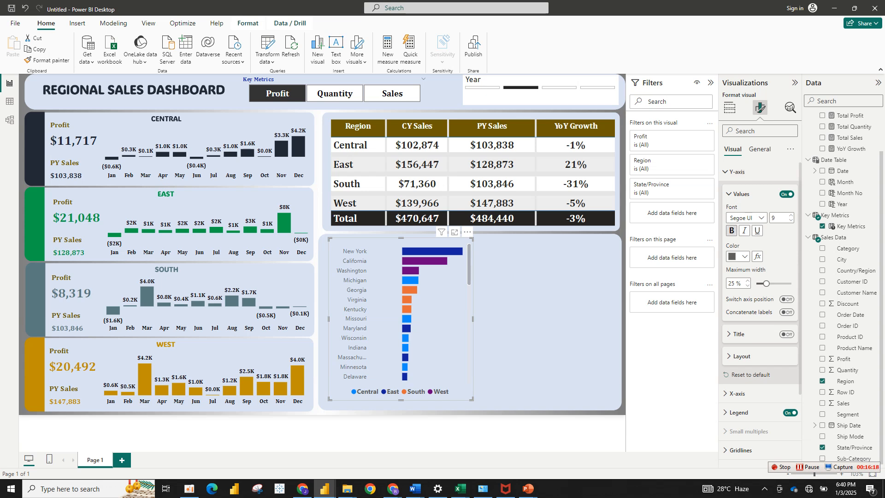
pyautogui.click(731, 231)
pyautogui.click(738, 256)
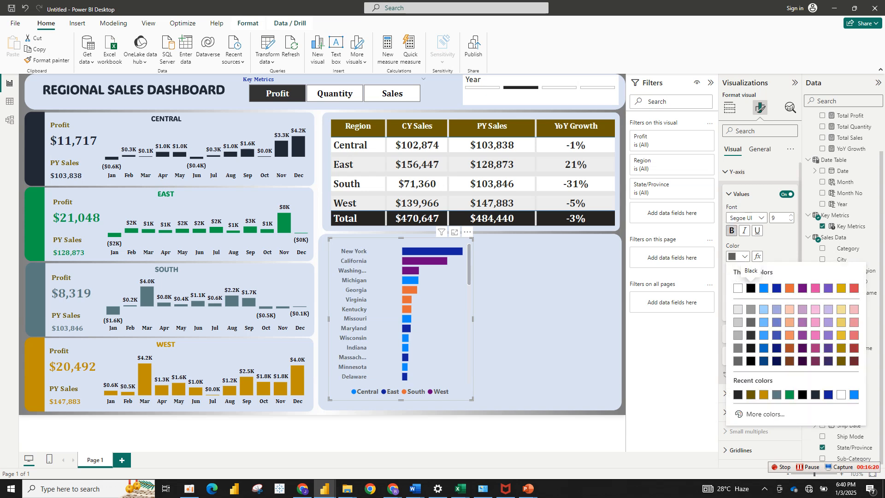
pyautogui.click(750, 288)
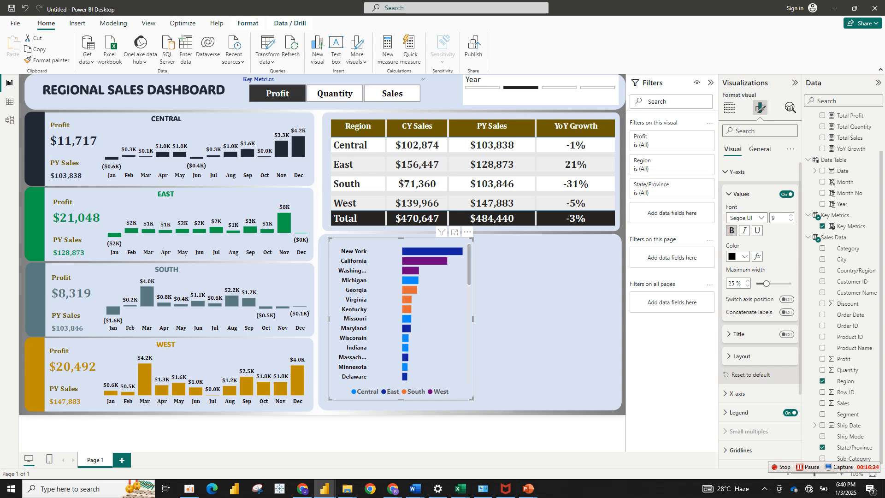
pyautogui.click(746, 217)
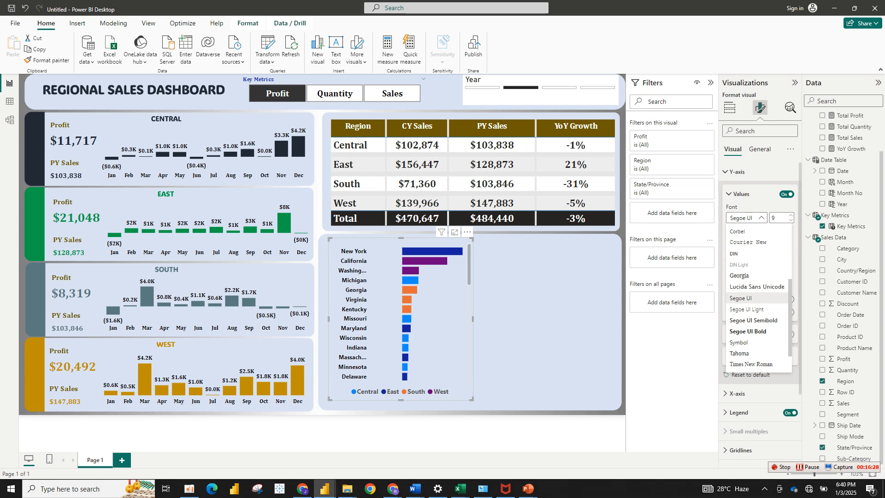
pyautogui.scroll(3, 756, 277)
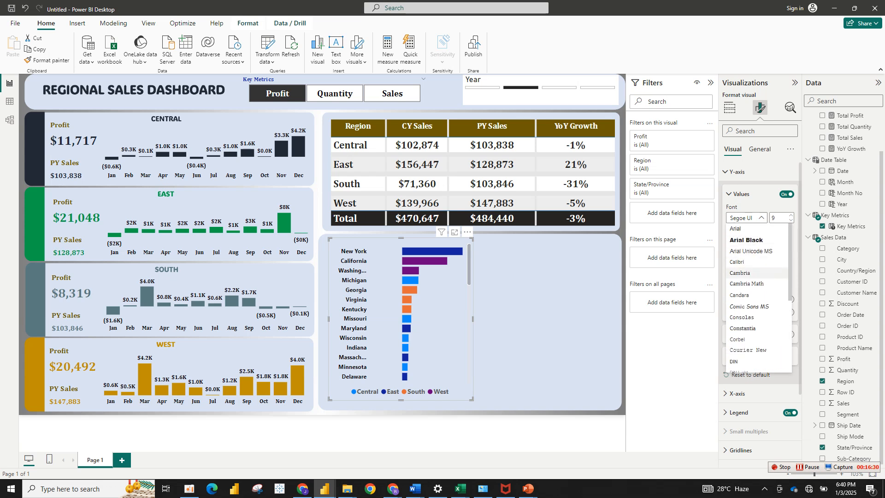
pyautogui.click(746, 273)
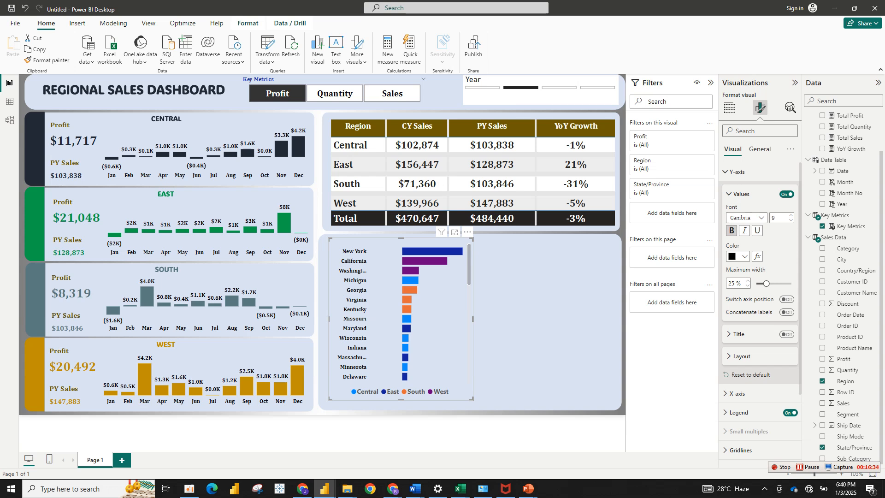
pyautogui.moveTo(471, 399); pyautogui.dragTo(489, 407)
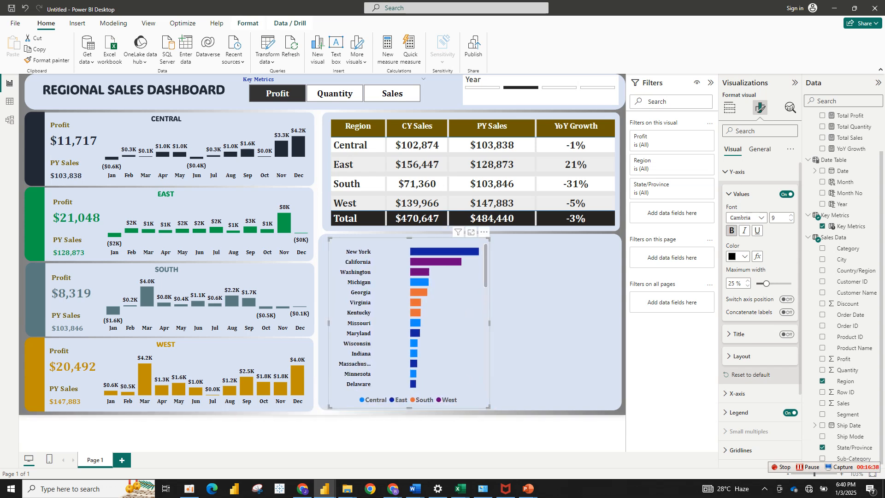
# - Set the minimum category height of the bar chart's Y-axis to 24 px
pyautogui.click(741, 193)
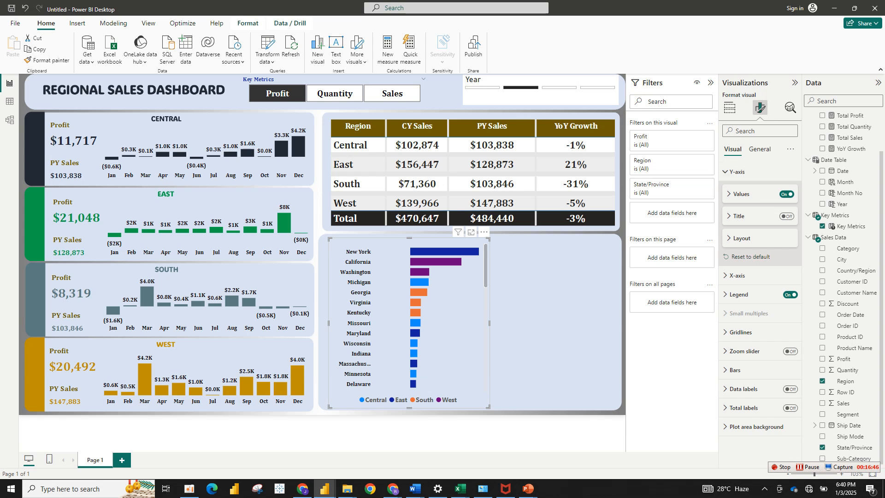
pyautogui.click(741, 238)
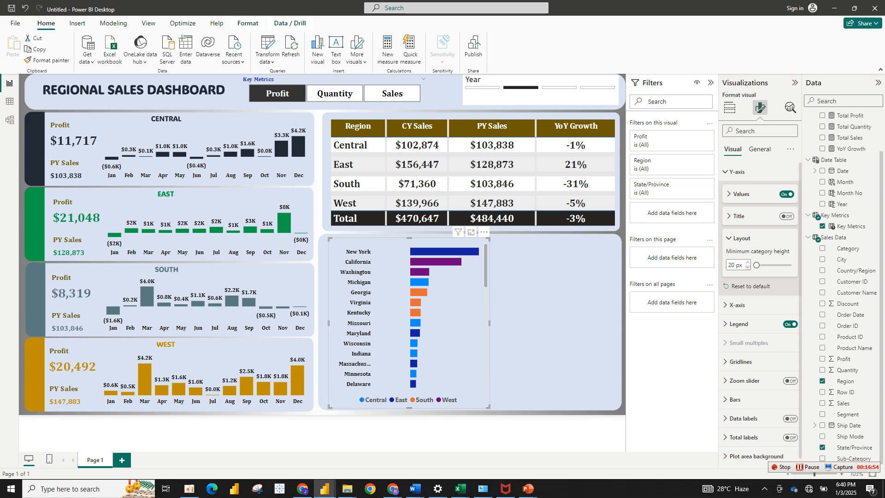
pyautogui.moveTo(756, 266)
pyautogui.mouseDown()
pyautogui.moveTo(770, 265)
pyautogui.moveTo(756, 265)
pyautogui.mouseUp()
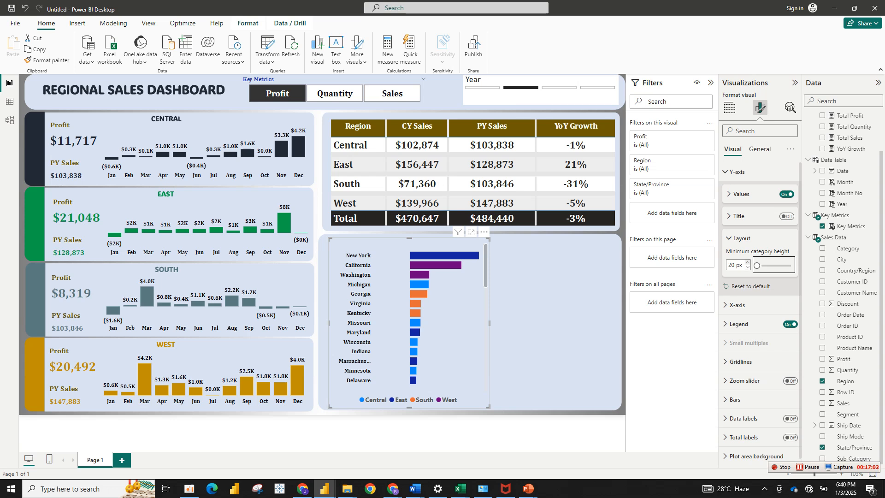
pyautogui.click(747, 262)
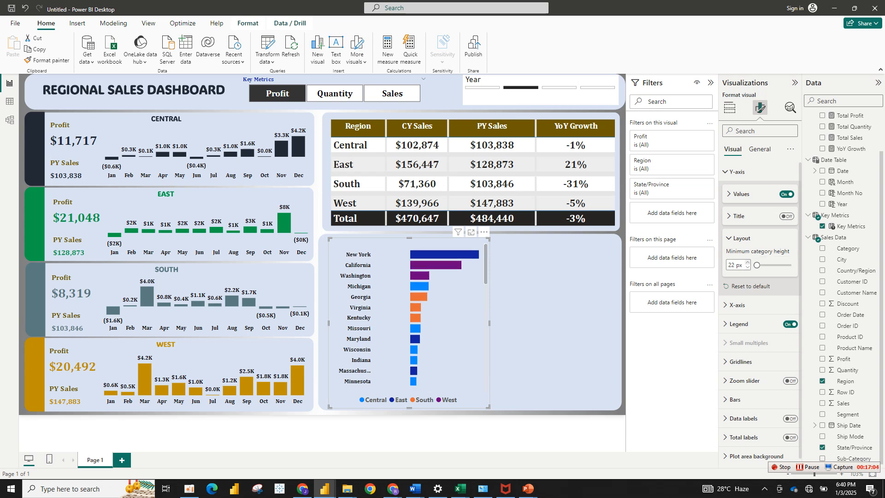
pyautogui.click(747, 261)
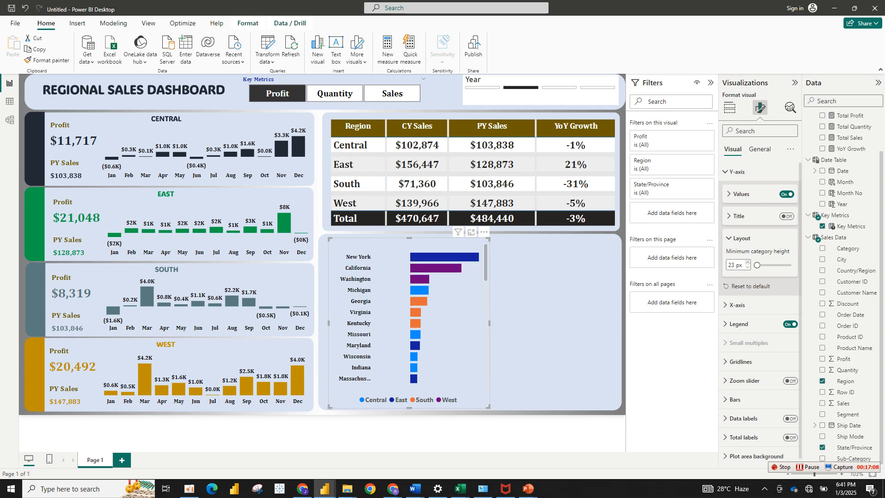
pyautogui.click(748, 262)
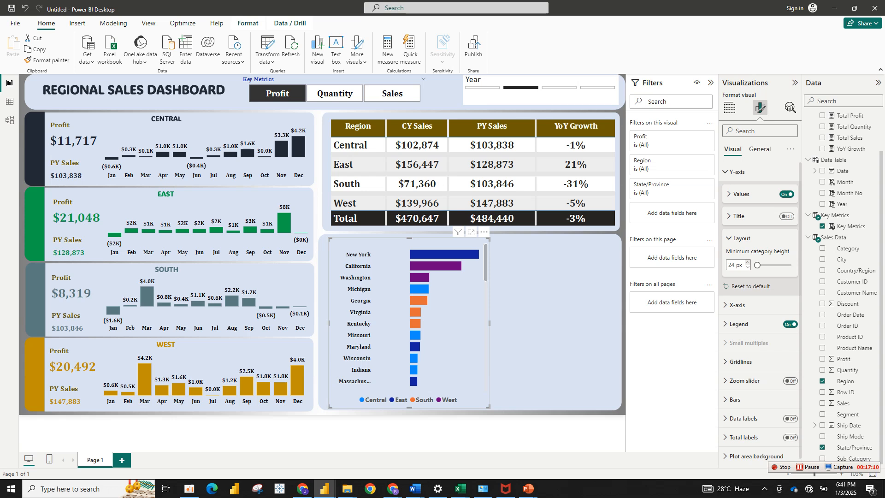
pyautogui.click(741, 238)
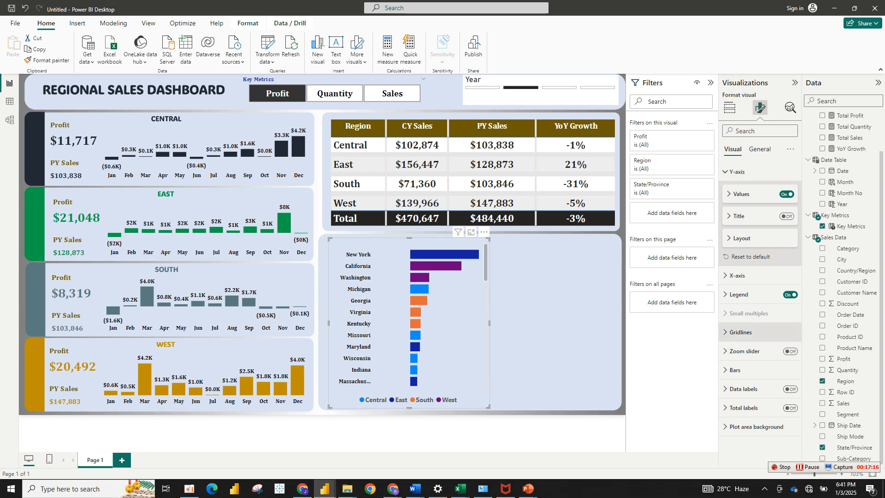
# - Color the bar chart's Central bars near-black and its East bars green to match the region cards
pyautogui.click(741, 332)
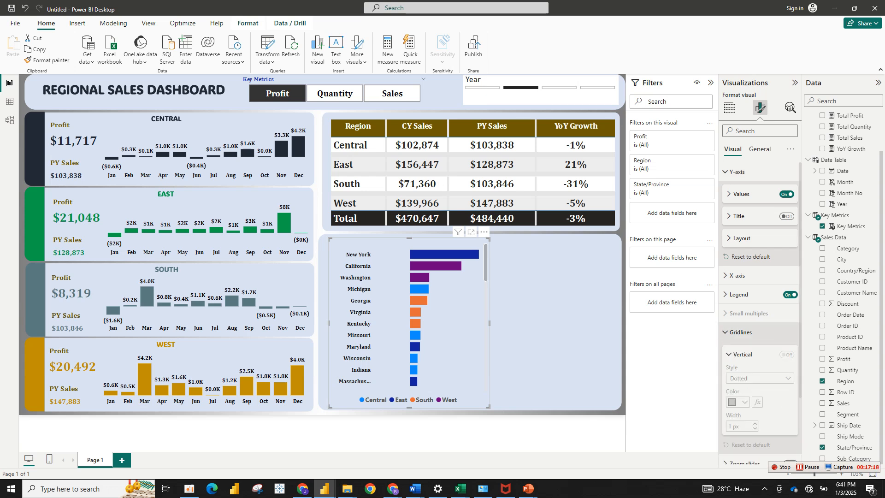
pyautogui.click(741, 332)
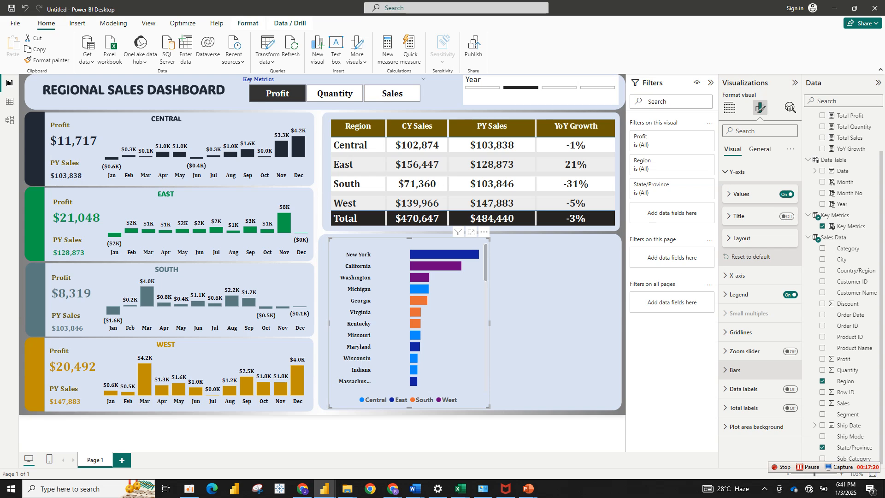
pyautogui.click(735, 369)
pyautogui.click(737, 416)
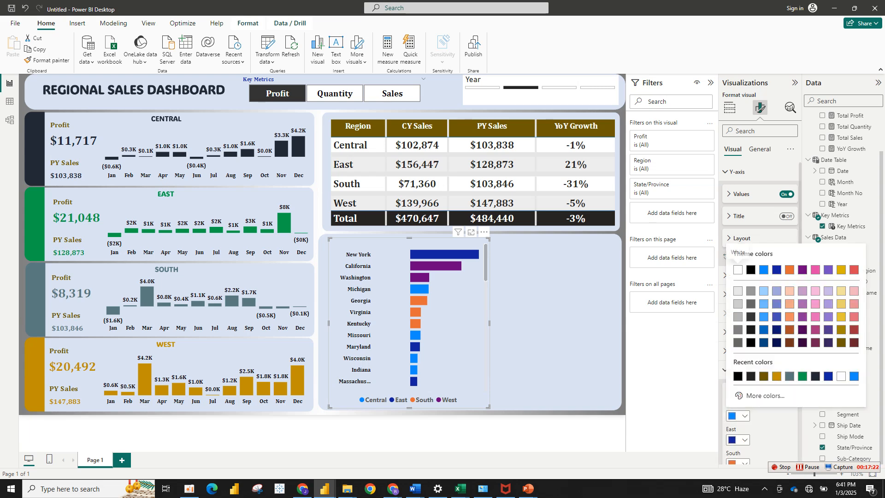
pyautogui.click(751, 376)
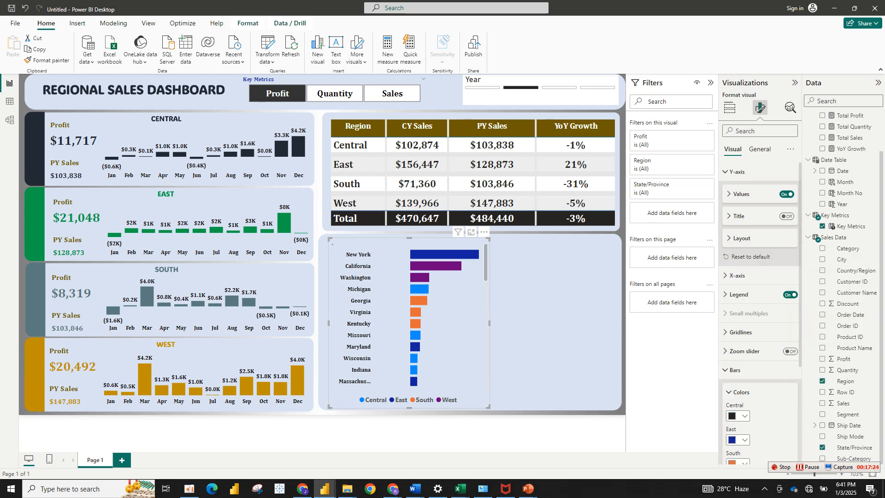
pyautogui.click(737, 439)
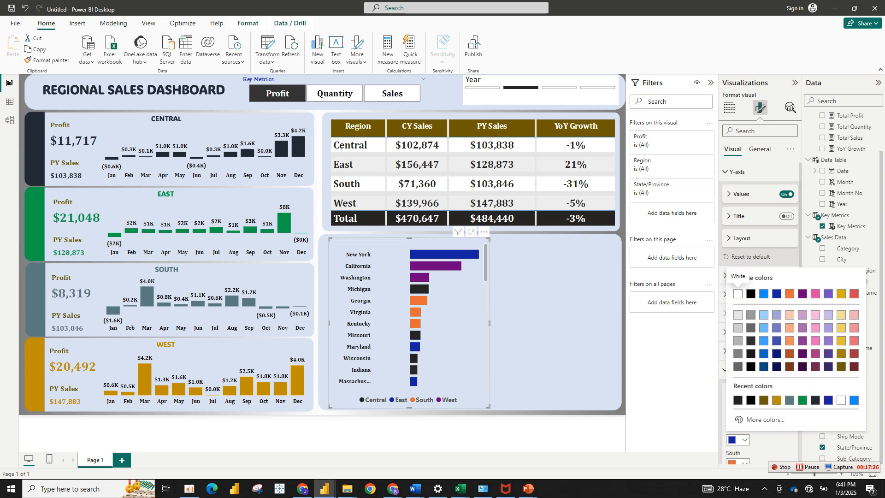
pyautogui.click(802, 400)
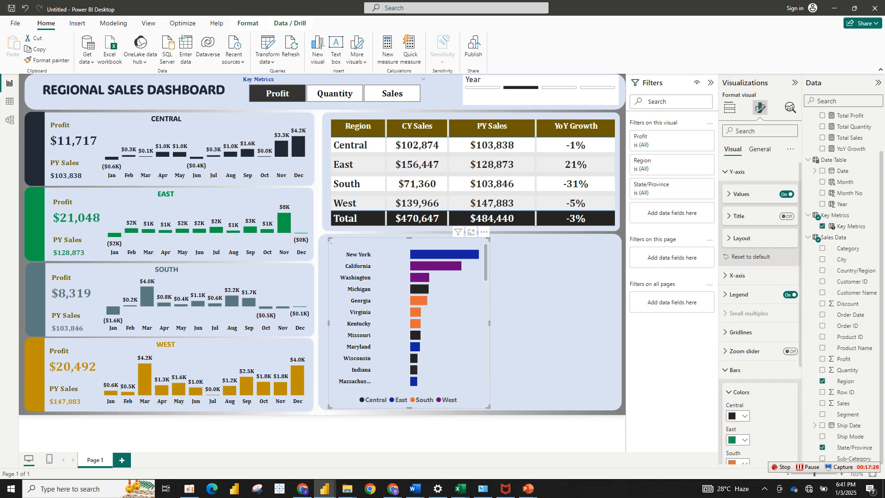
# - Color the bar chart's South bars slate gray and its West bars gold to match the region cards
pyautogui.scroll(-3, 760, 323)
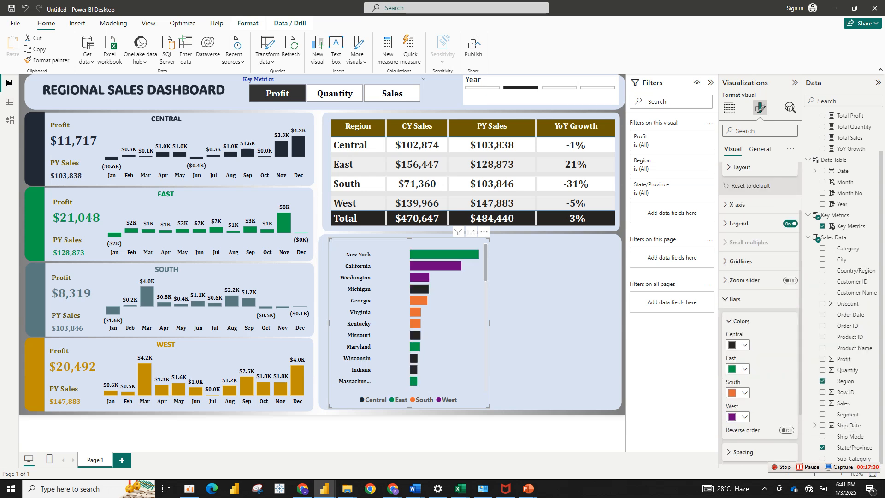
pyautogui.click(738, 320)
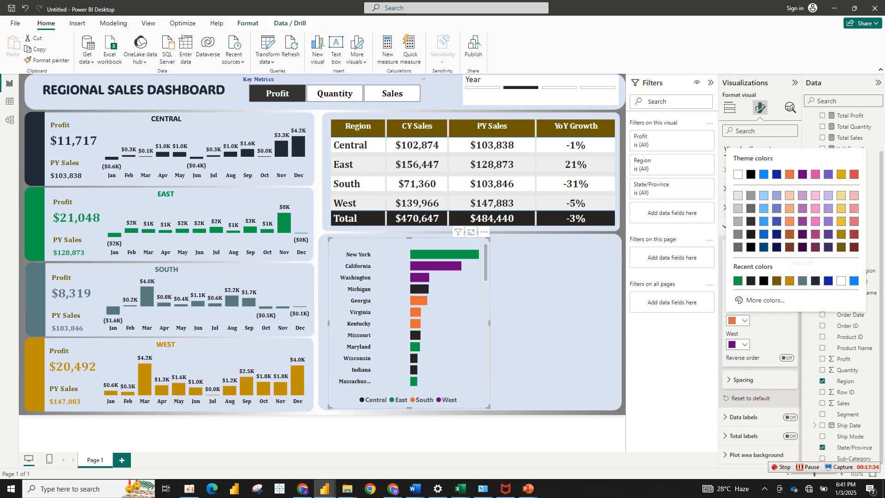
pyautogui.click(802, 280)
pyautogui.click(738, 344)
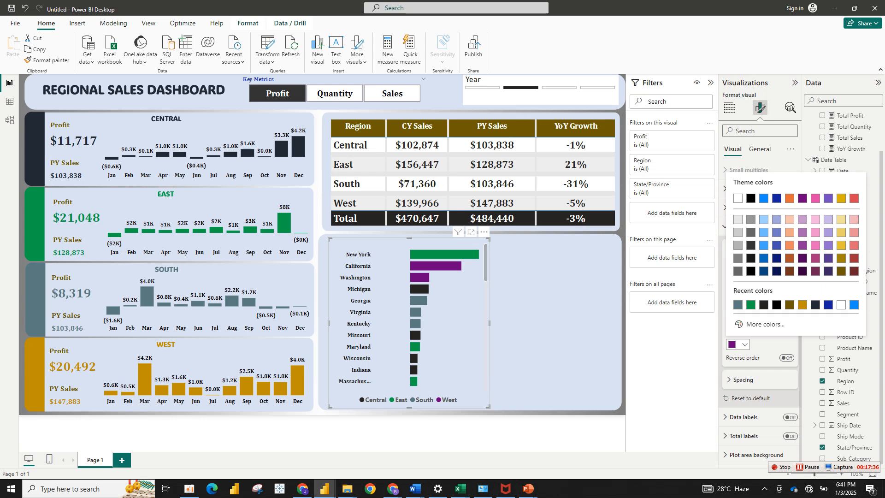
pyautogui.click(793, 280)
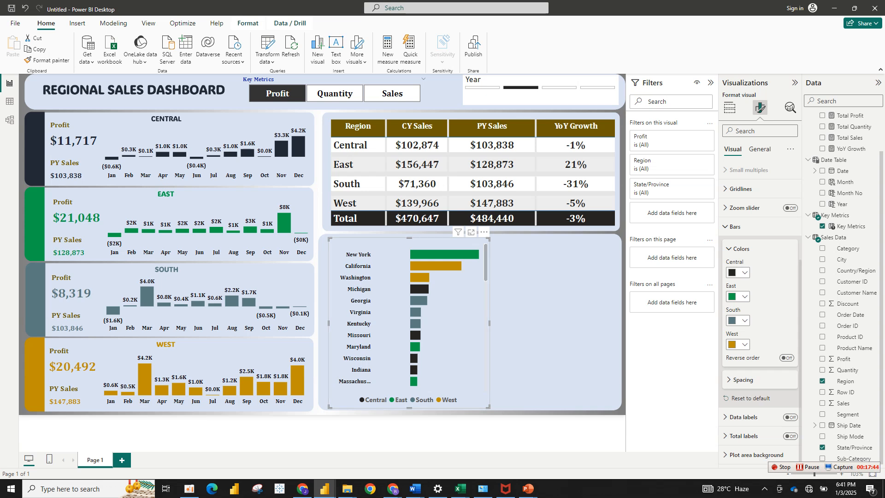
pyautogui.click(735, 227)
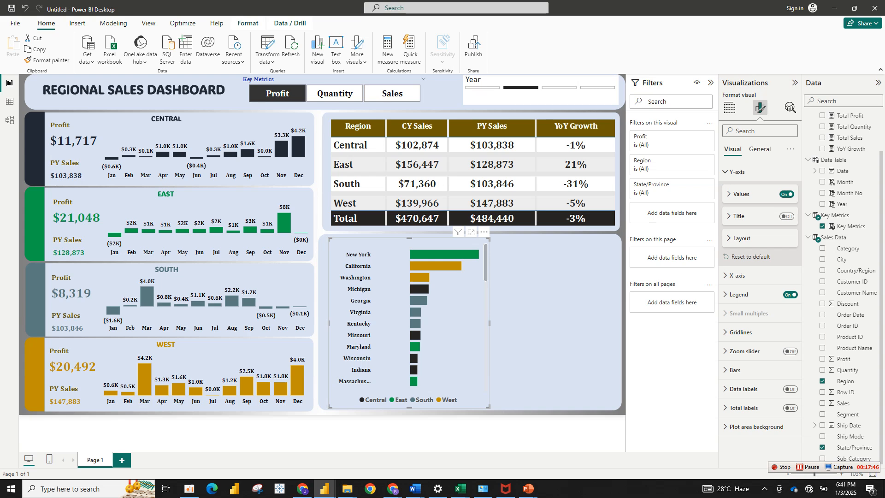
pyautogui.click(547, 304)
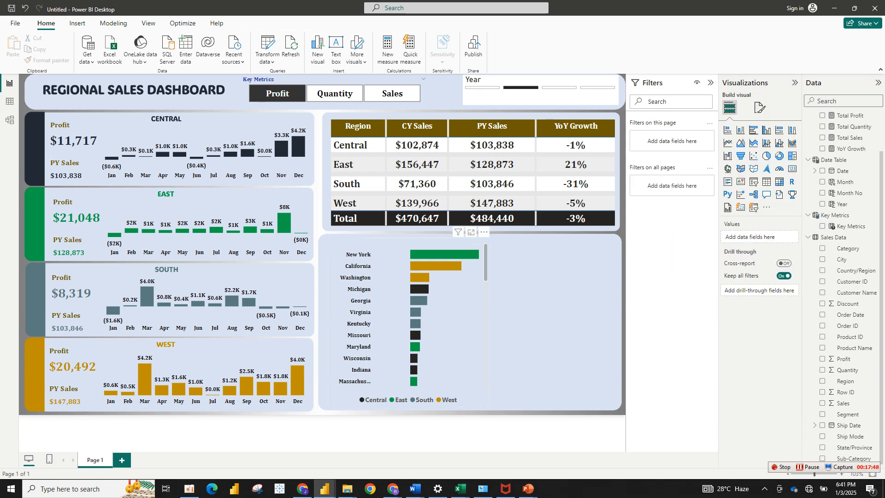
# - Try switching the axis position and concatenating the labels of the bar chart's Y-axis values
pyautogui.click(455, 319)
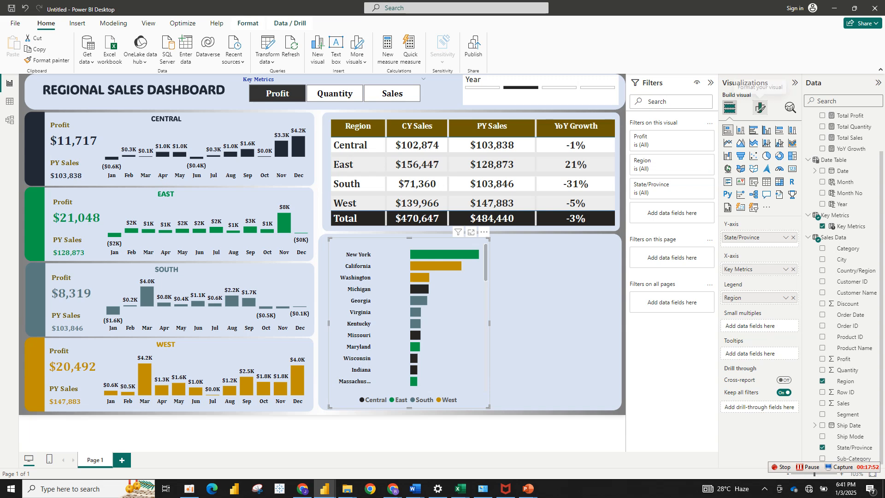
pyautogui.click(761, 108)
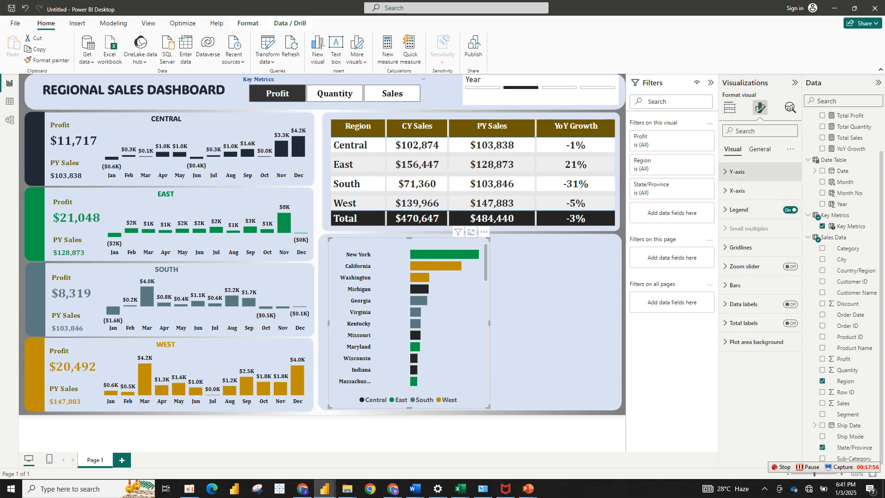
pyautogui.click(737, 171)
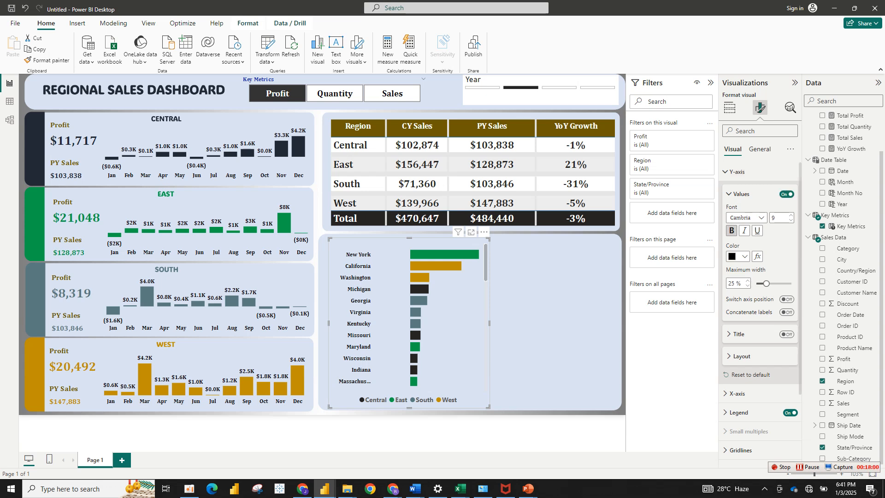
pyautogui.click(786, 299)
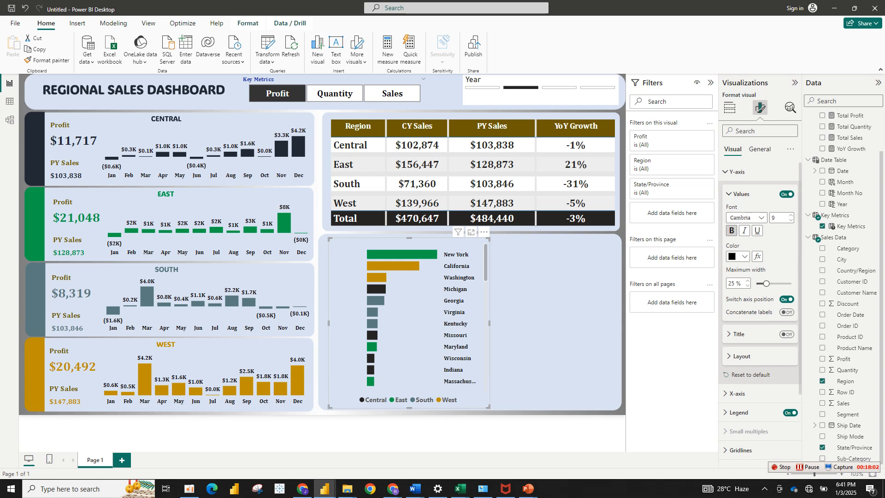
pyautogui.click(786, 300)
pyautogui.click(787, 311)
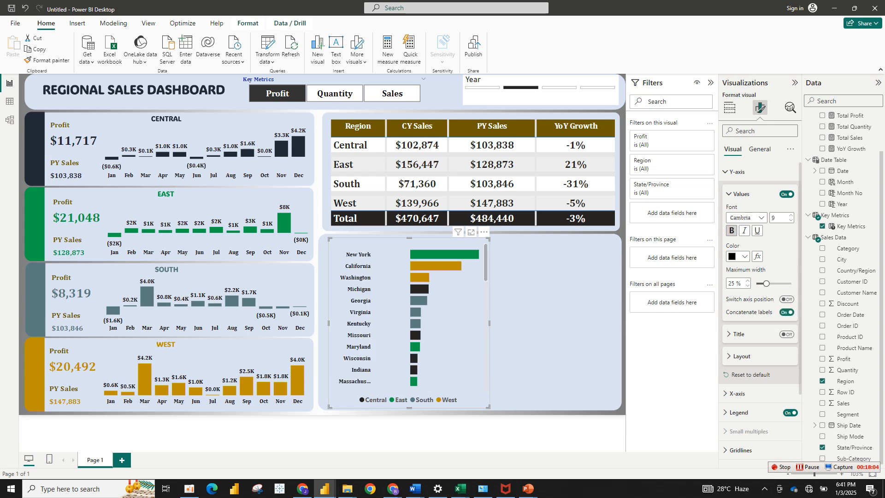
pyautogui.click(786, 312)
pyautogui.click(729, 194)
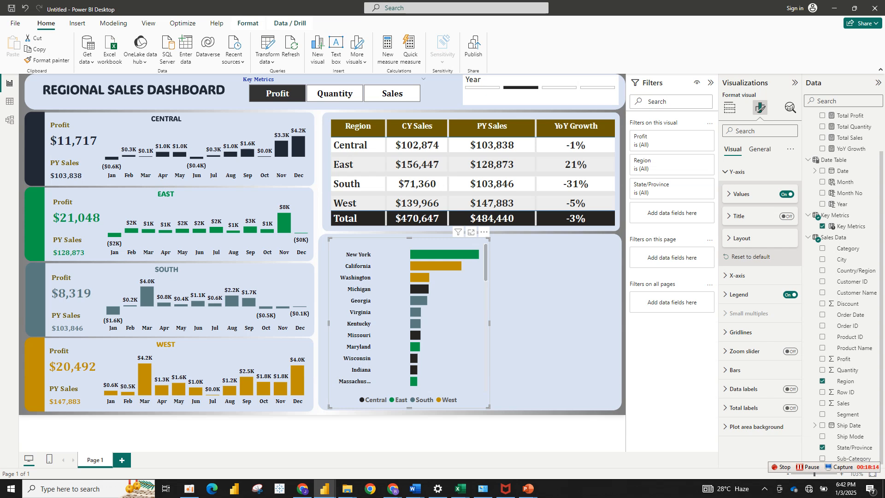
pyautogui.click(741, 238)
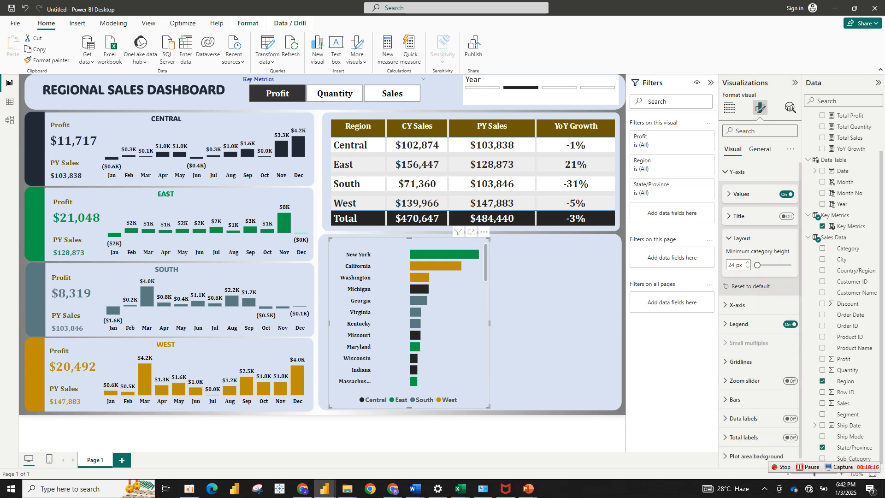
pyautogui.click(736, 172)
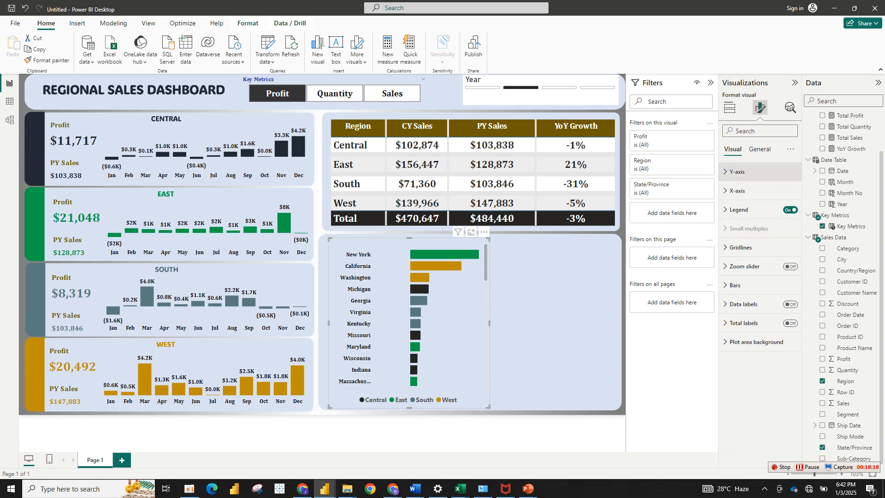
pyautogui.press('Escape')
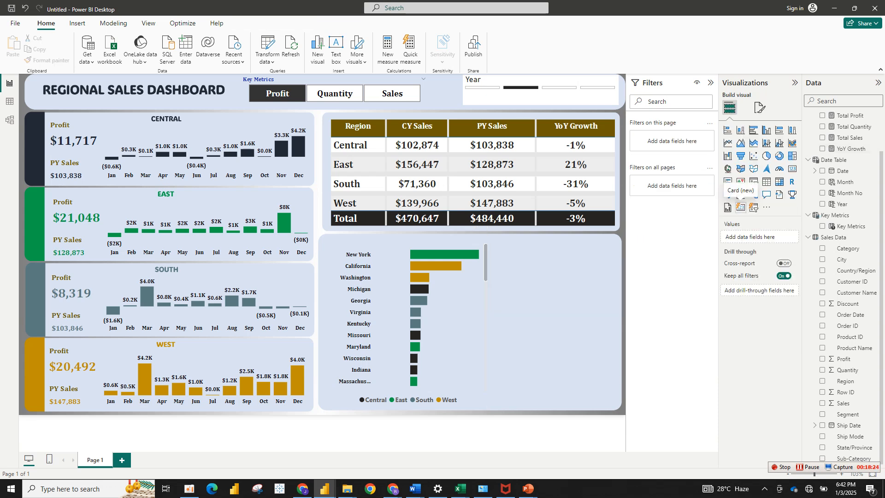
# - Add a new card visual beside the bar chart showing Total Sales, Total Quantity and Total Profit
pyautogui.click(740, 207)
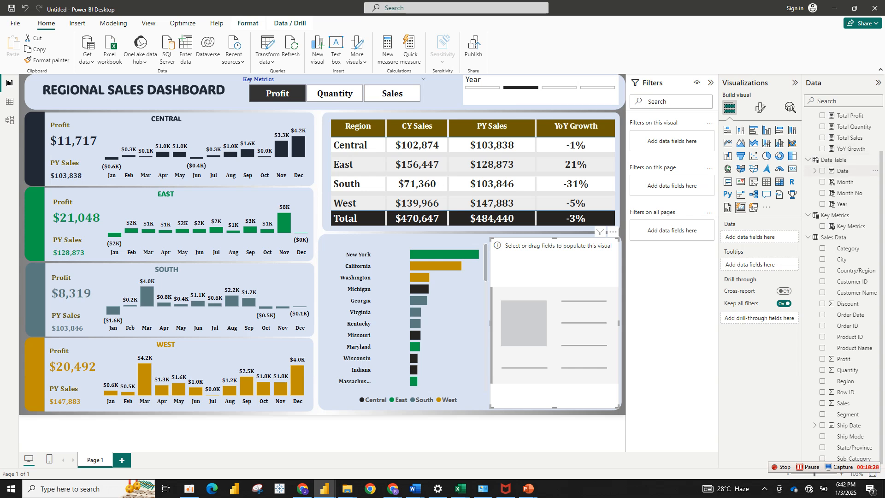
pyautogui.click(815, 171)
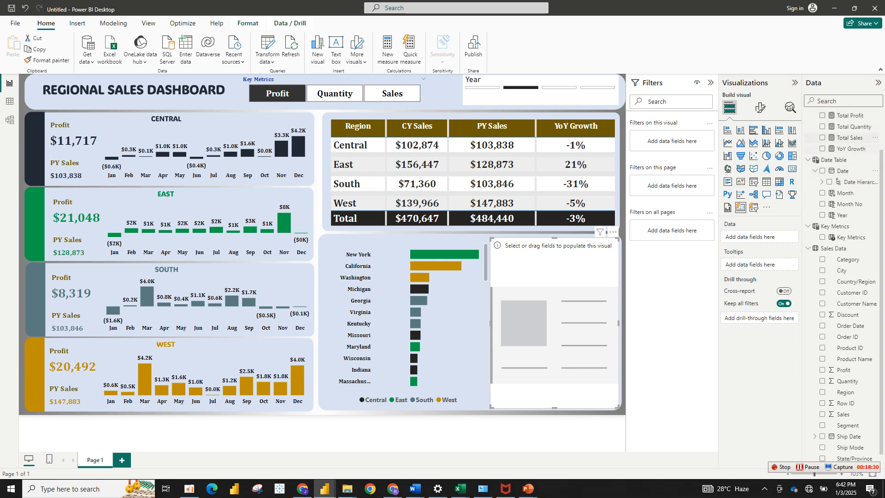
pyautogui.click(822, 137)
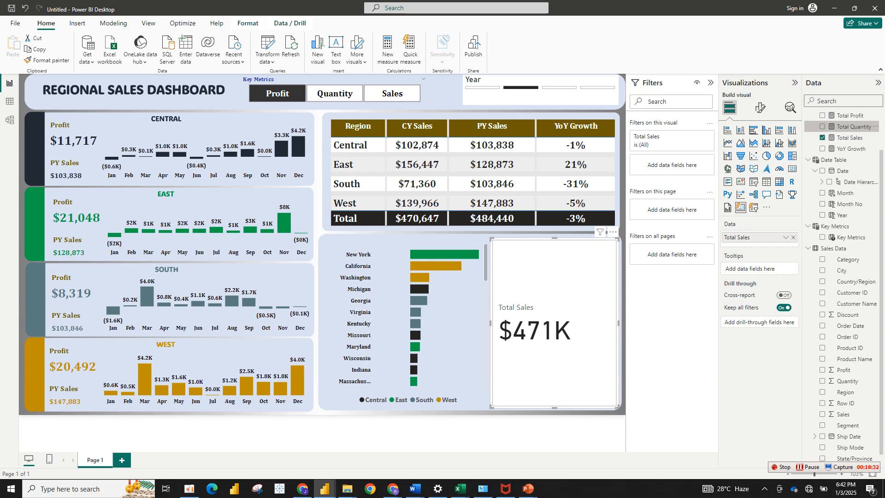
pyautogui.click(823, 127)
pyautogui.click(822, 115)
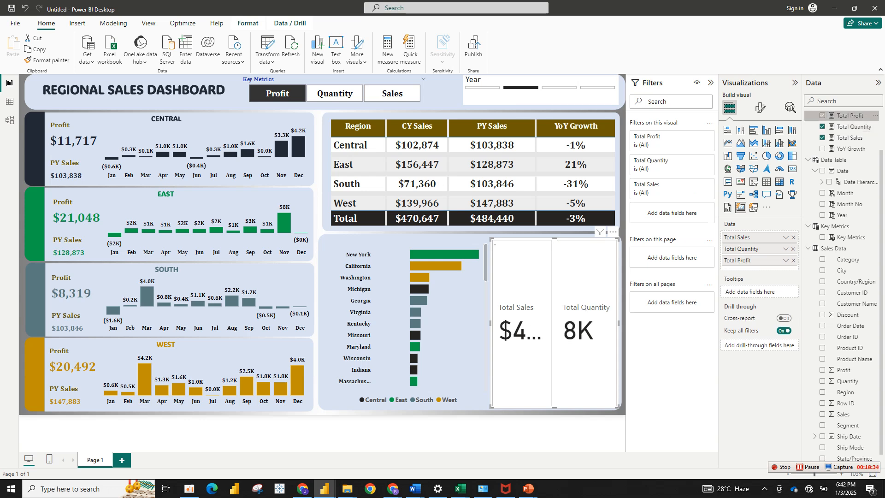
# - Set the card visual's layout orientation to Vertical with 7 px of space between cards
pyautogui.click(759, 107)
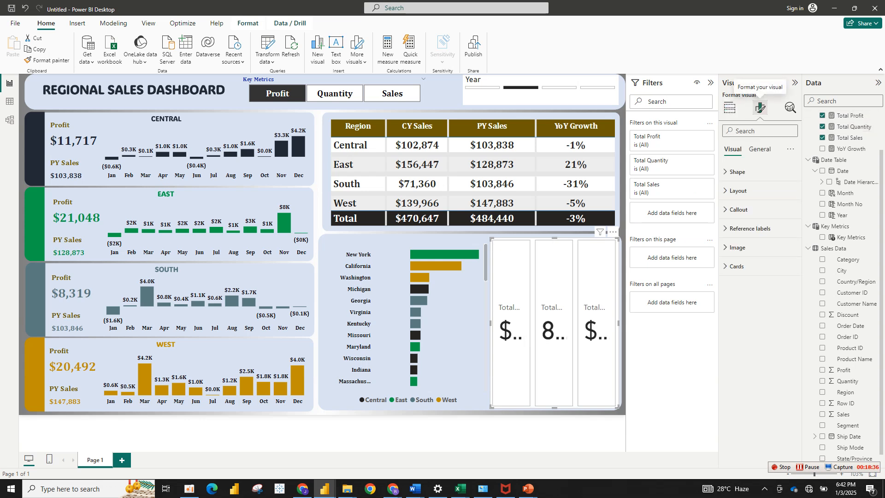
pyautogui.click(738, 209)
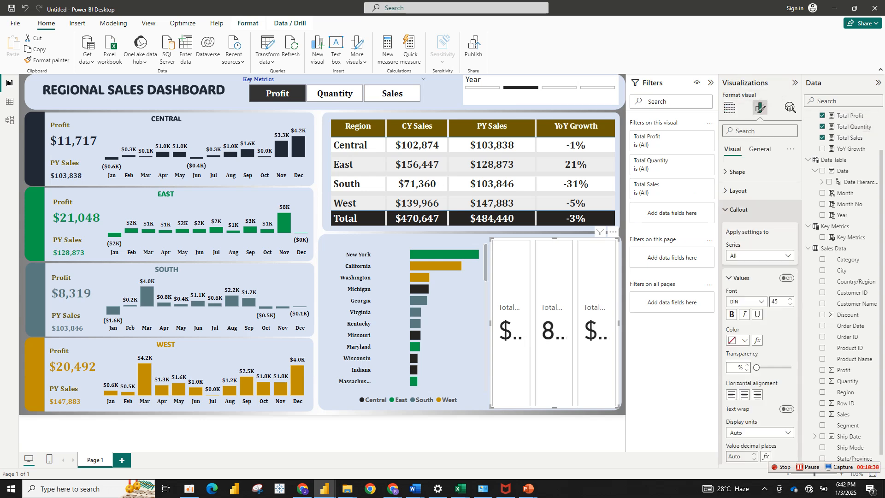
pyautogui.click(738, 209)
pyautogui.click(737, 190)
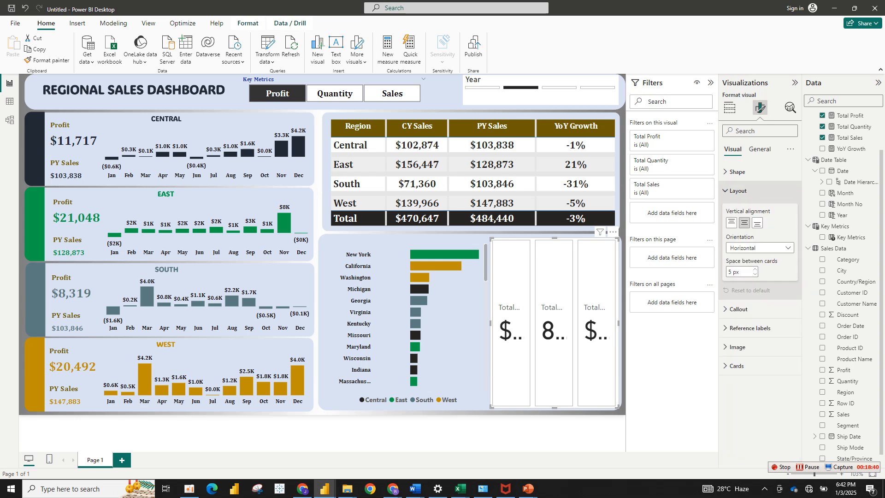
pyautogui.click(759, 247)
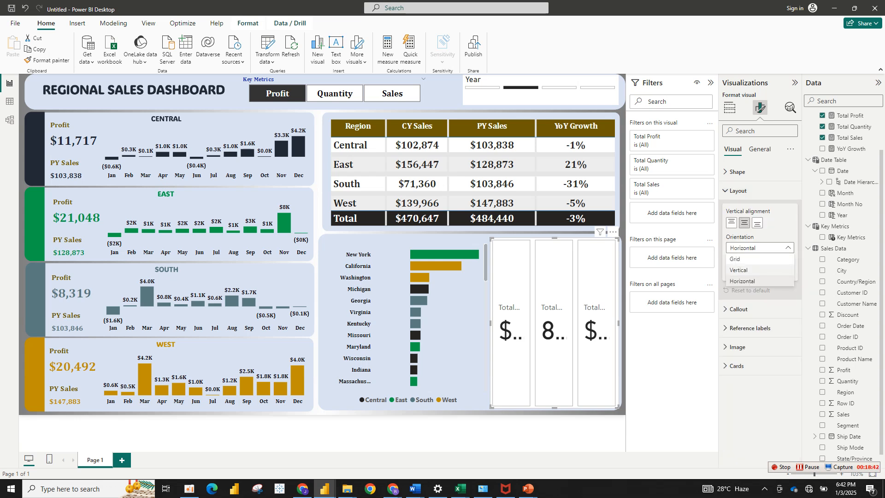
pyautogui.click(743, 281)
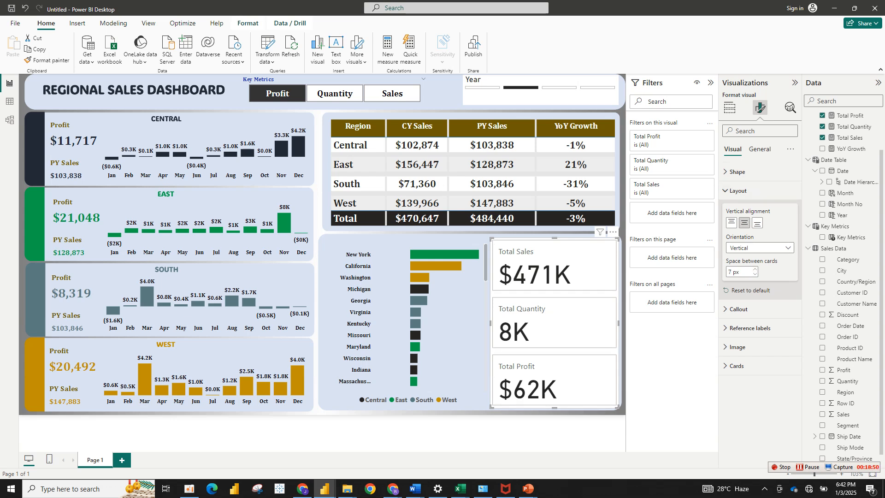
# - Turn off the background of the card visual holding the three totals
pyautogui.click(759, 149)
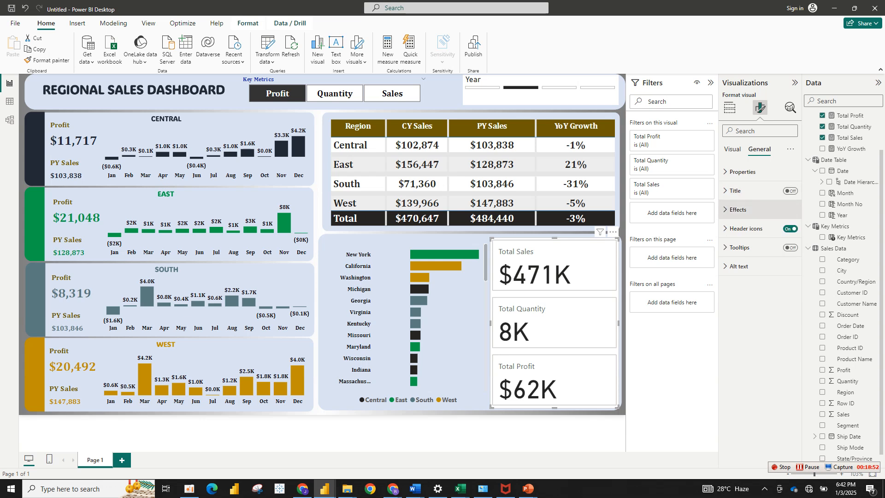
pyautogui.click(738, 209)
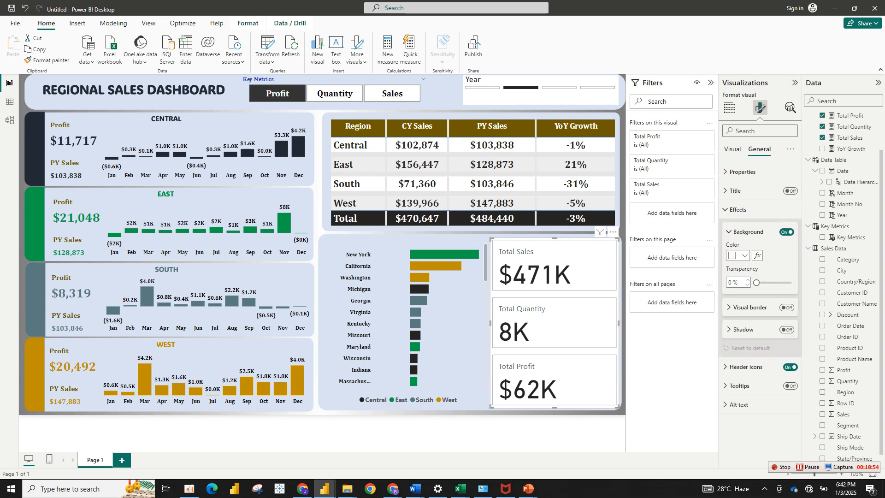
# - Change the shape of the three total cards to Rounded Rectangle
pyautogui.click(732, 148)
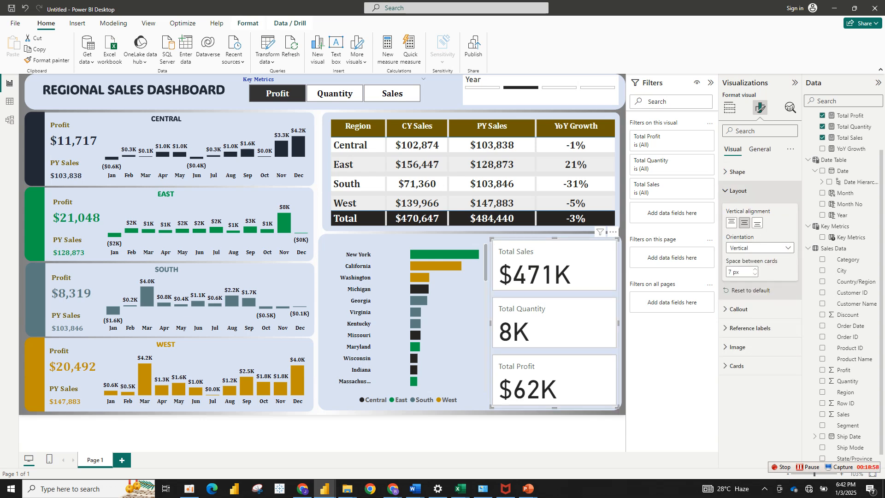
pyautogui.click(738, 190)
pyautogui.click(737, 171)
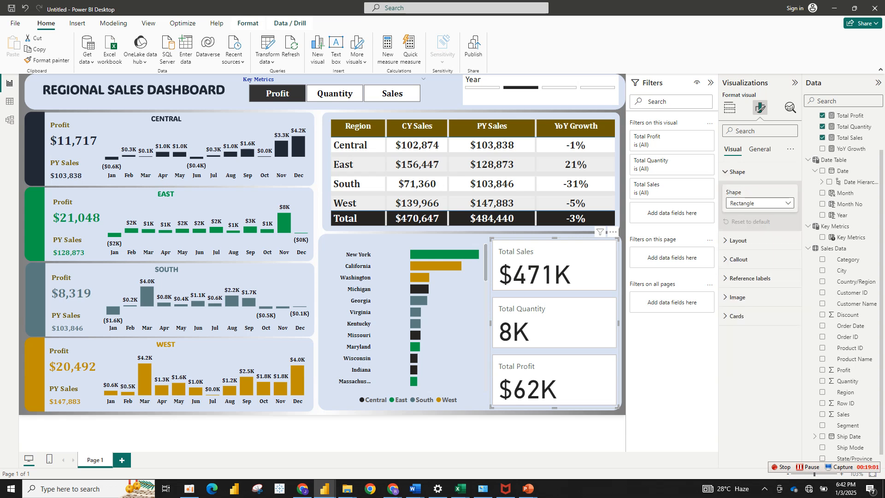
pyautogui.click(759, 204)
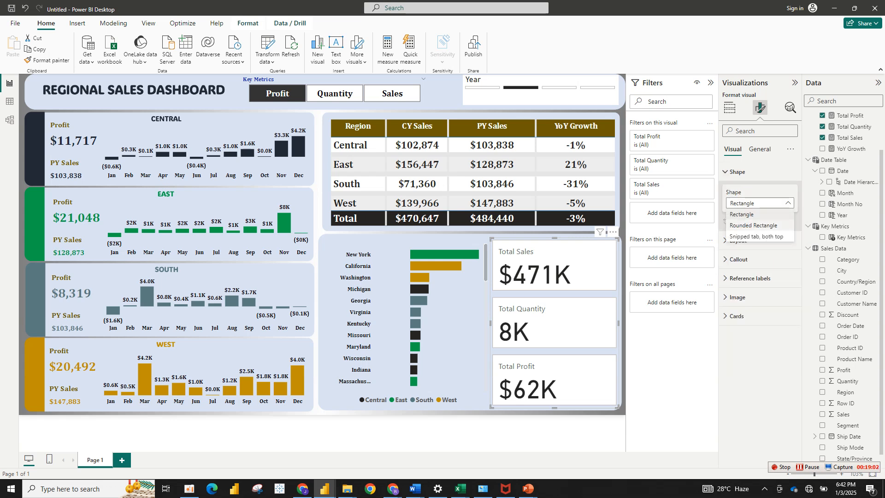
pyautogui.click(754, 225)
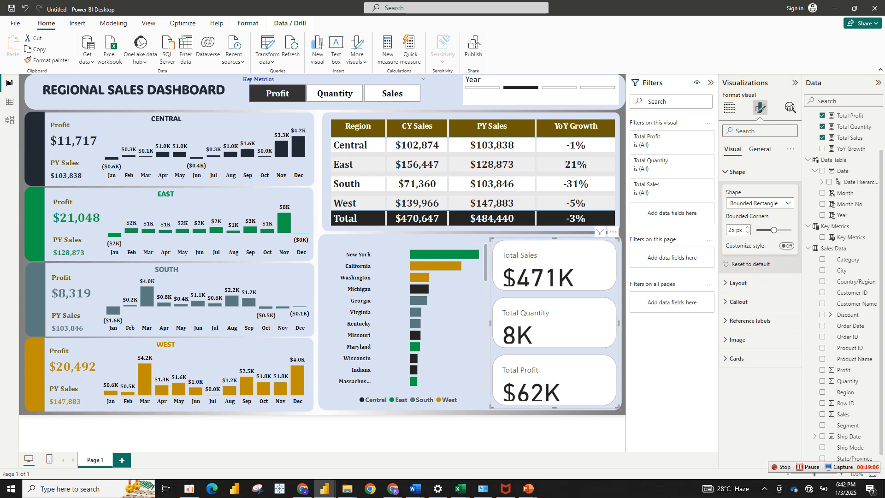
pyautogui.click(737, 171)
# - Format the callout values of all cards in bold Cambria at size 37
pyautogui.click(738, 209)
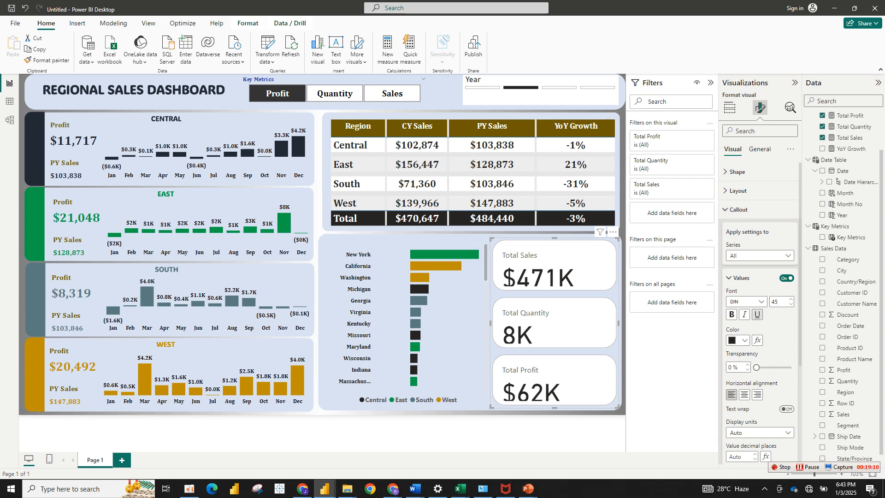
pyautogui.click(760, 301)
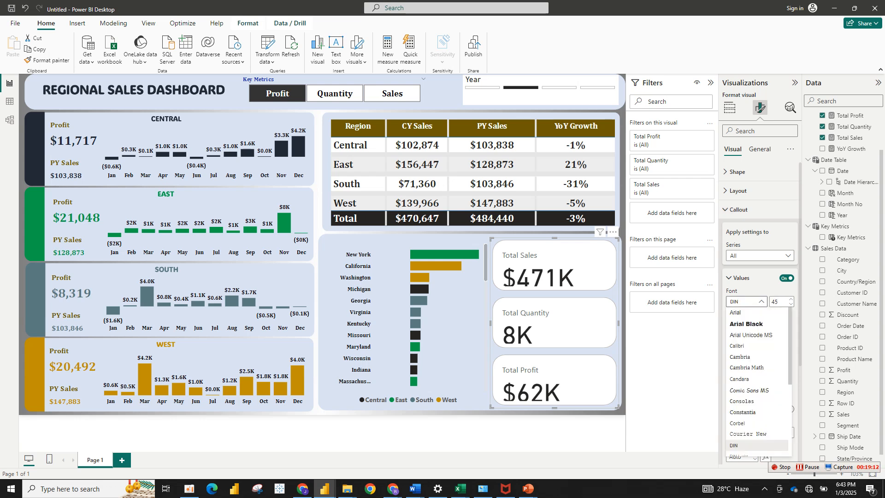
pyautogui.click(746, 357)
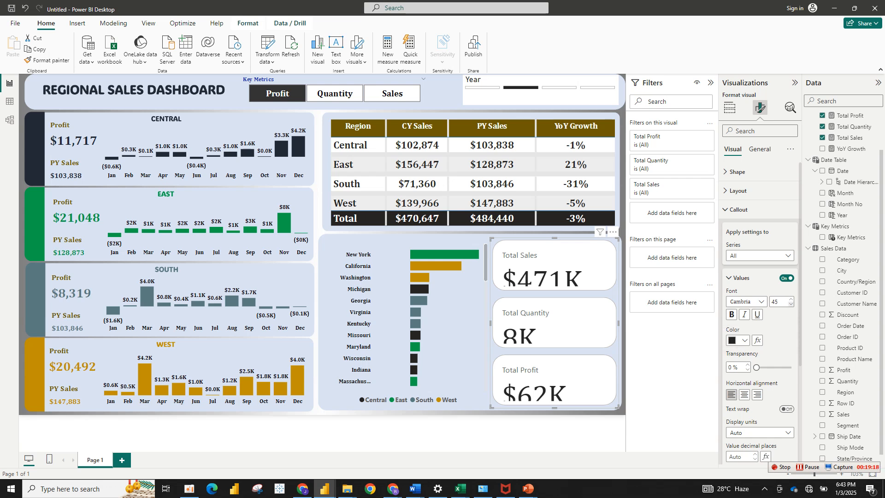
pyautogui.click(791, 304)
pyautogui.click(791, 304)
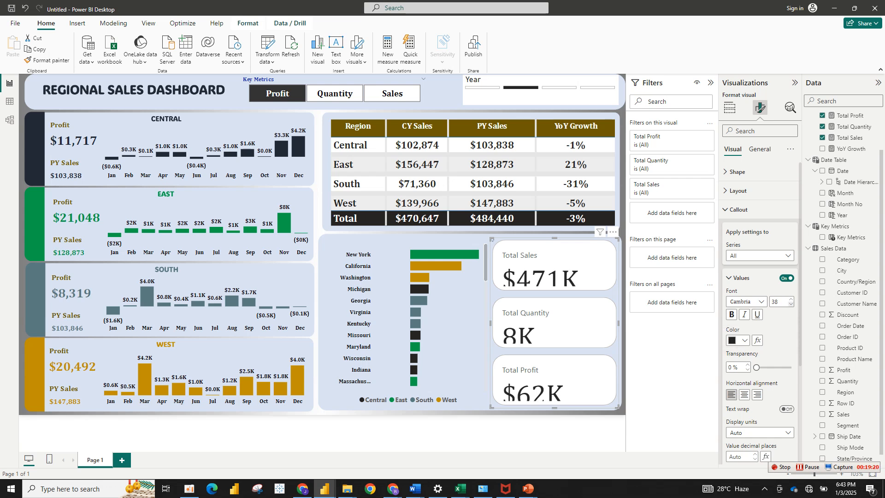
pyautogui.click(790, 304)
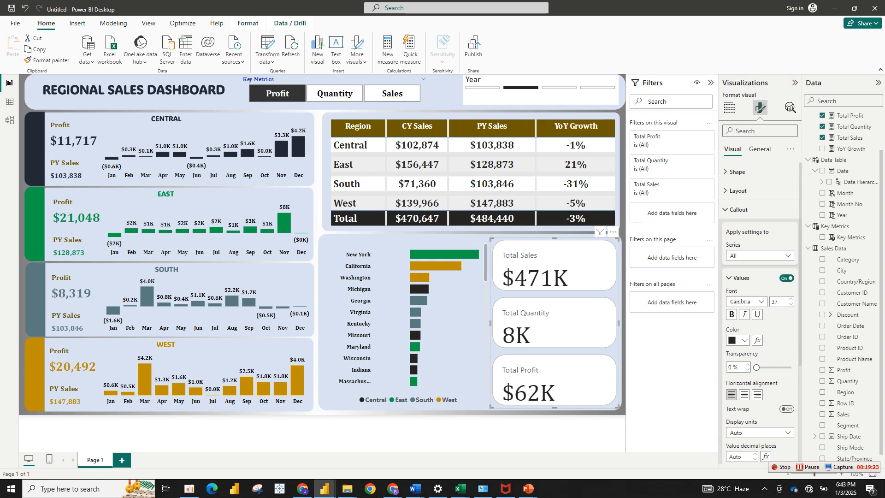
pyautogui.click(731, 314)
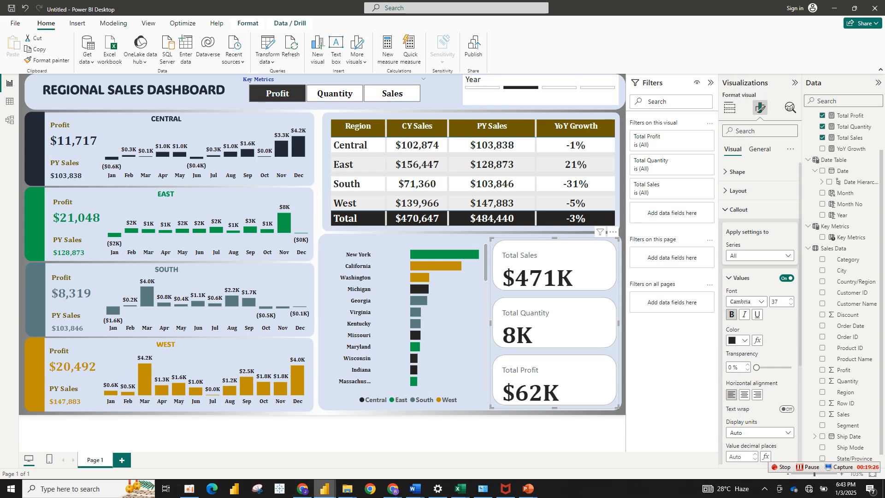
pyautogui.moveTo(324, 488)
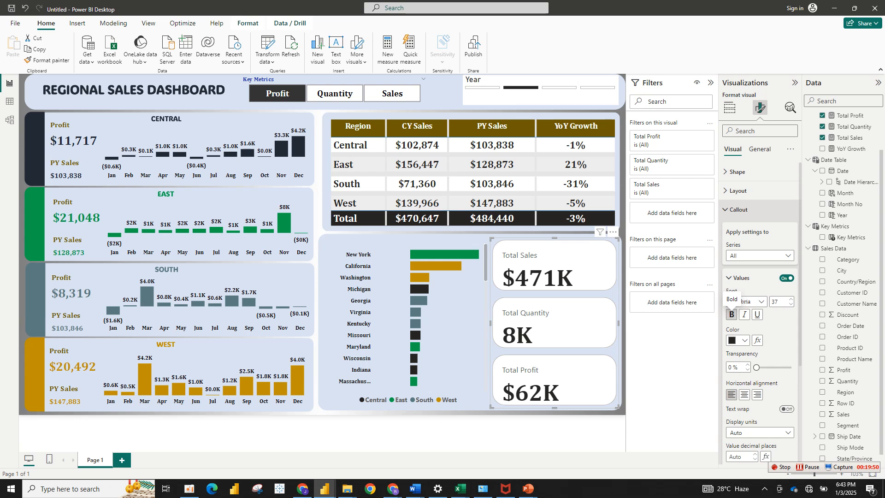
pyautogui.click(738, 210)
# - Fill the three total cards with the recently used green at 62% transparency
pyautogui.click(736, 266)
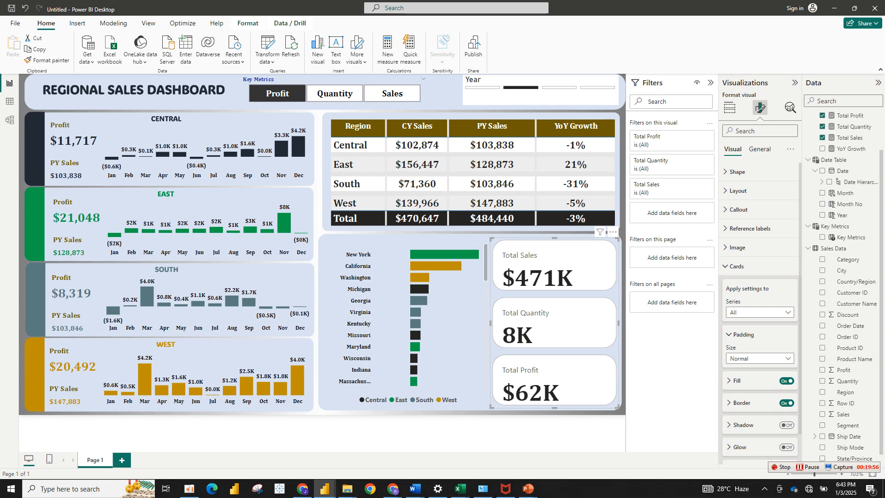
pyautogui.click(736, 380)
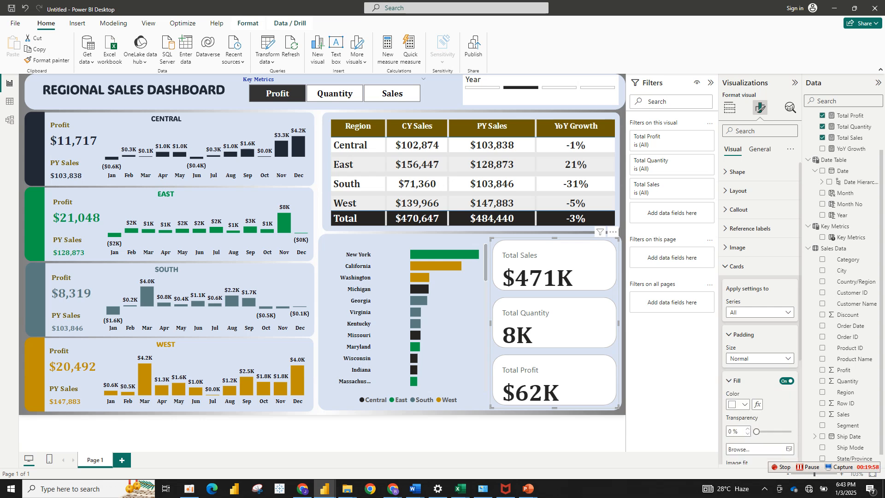
pyautogui.scroll(-5, 760, 313)
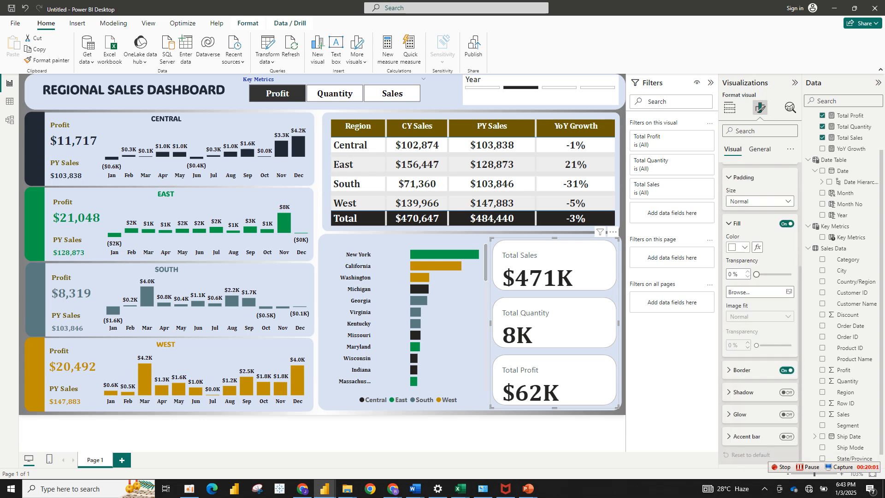
pyautogui.click(744, 247)
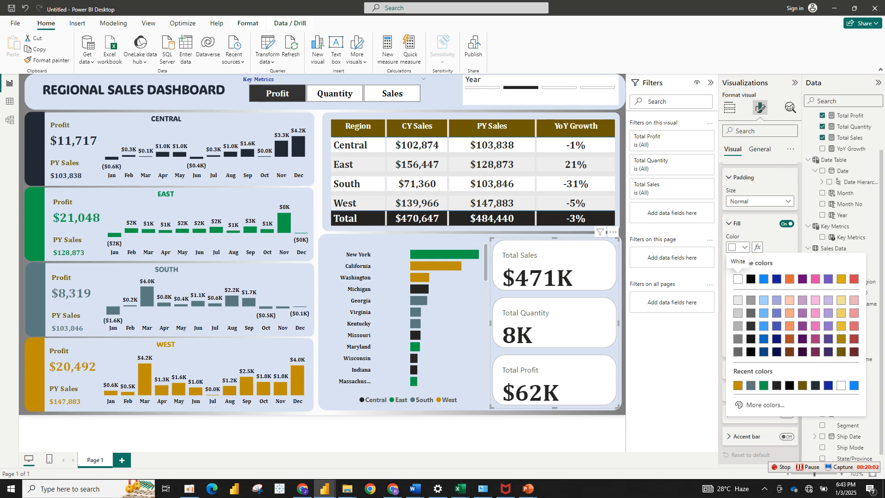
pyautogui.click(763, 385)
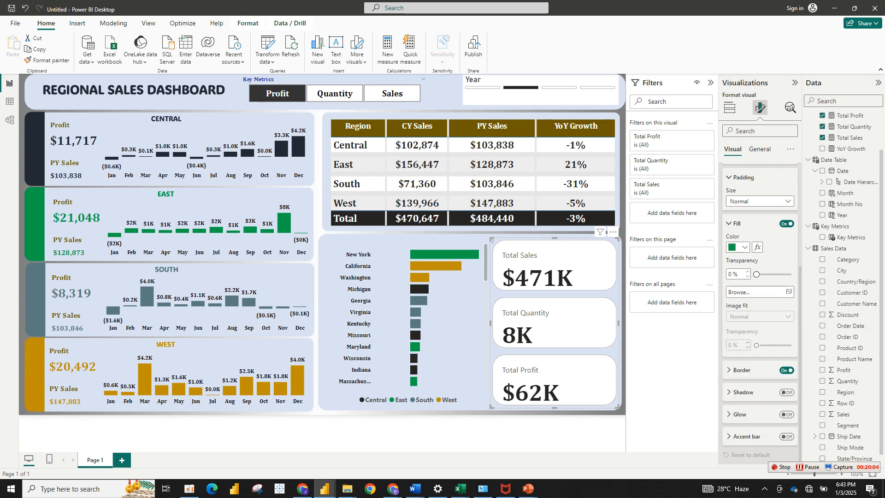
pyautogui.moveTo(756, 274); pyautogui.dragTo(778, 274)
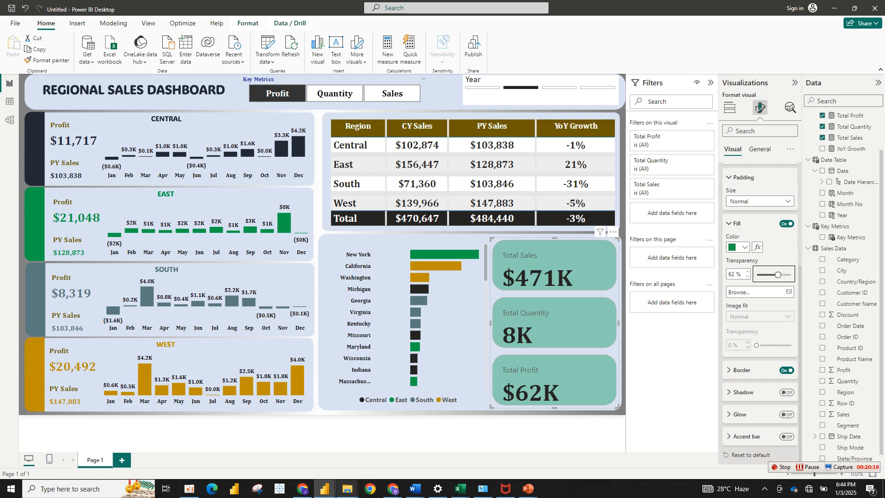
# - Switch to the sales report and examine the fill color and transparency settings of its total cards
pyautogui.moveTo(325, 488)
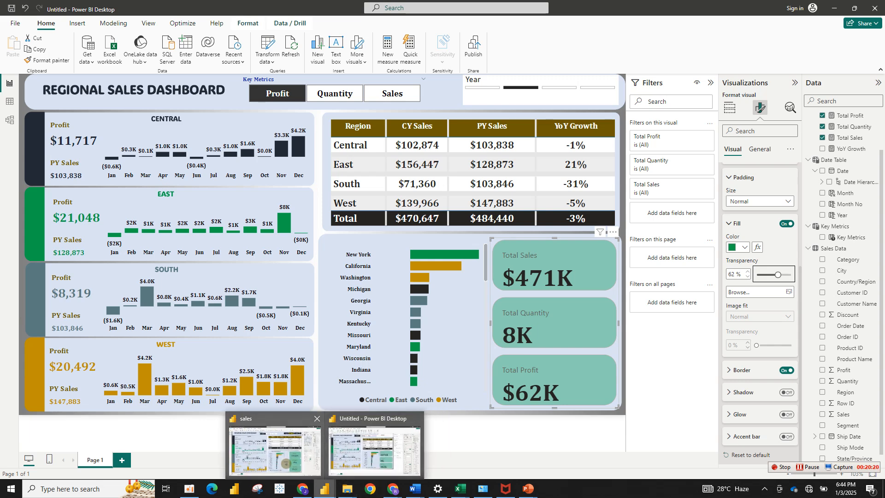
pyautogui.moveTo(274, 449)
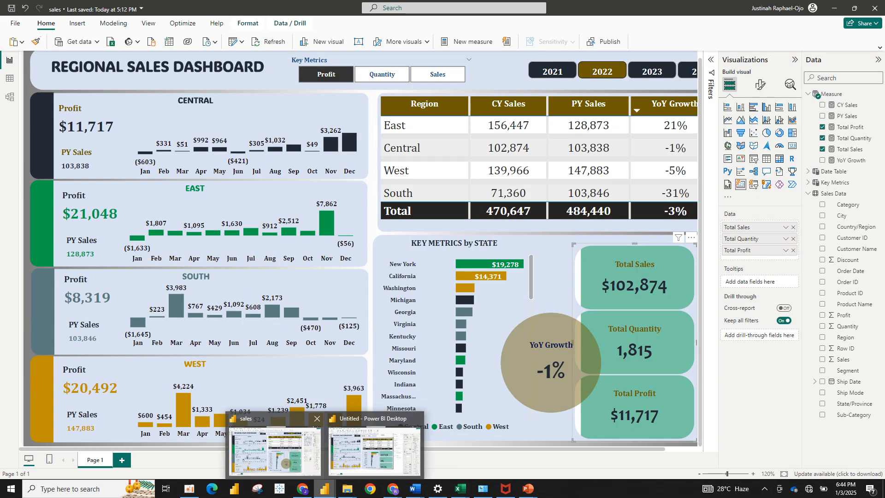
pyautogui.click(274, 449)
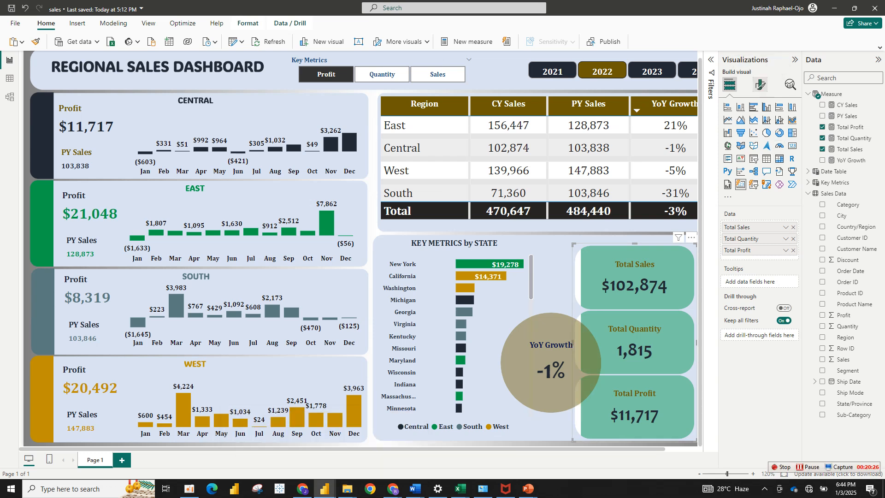
pyautogui.click(761, 85)
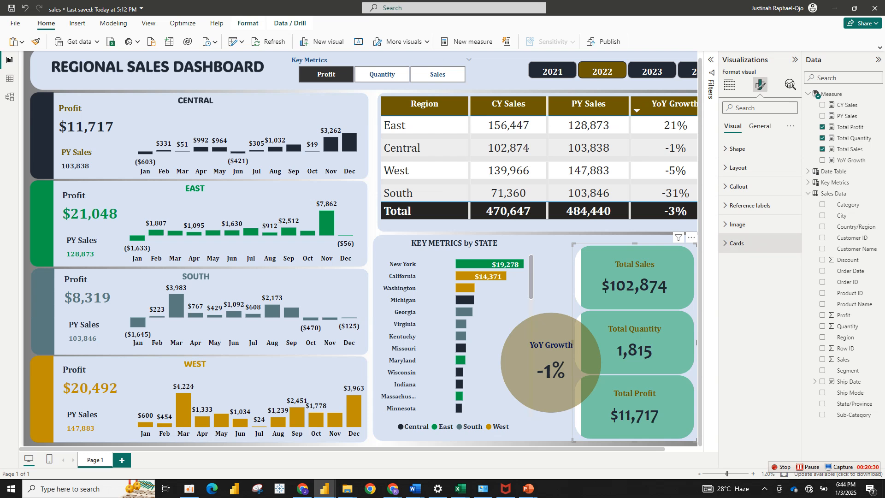
pyautogui.click(737, 243)
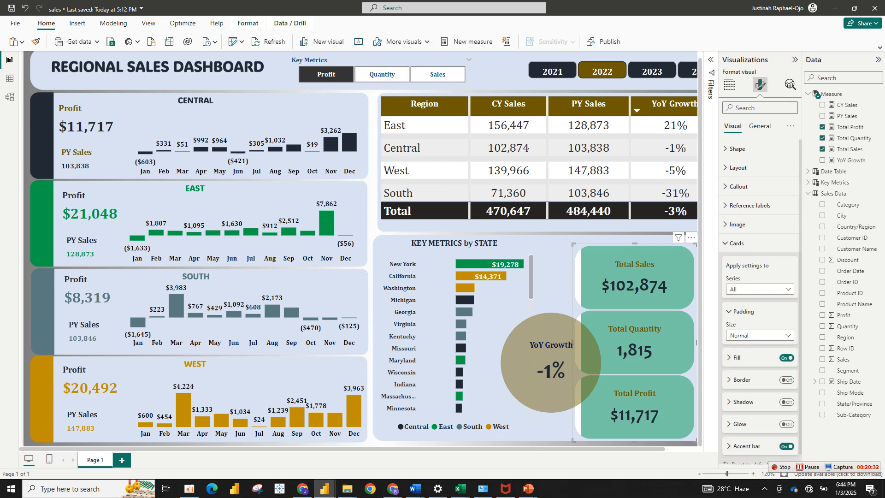
pyautogui.click(737, 357)
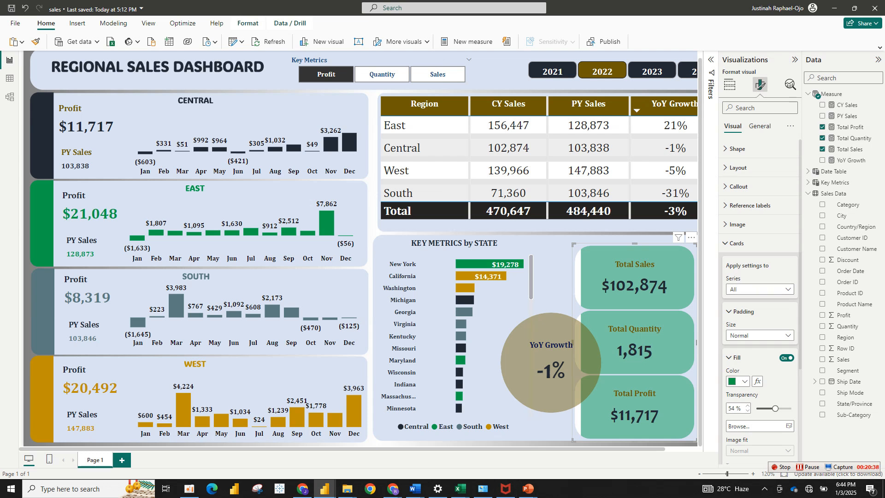
# - Return to the untitled report, set the cards' fill transparency to 54% and turn off their border
pyautogui.moveTo(324, 488)
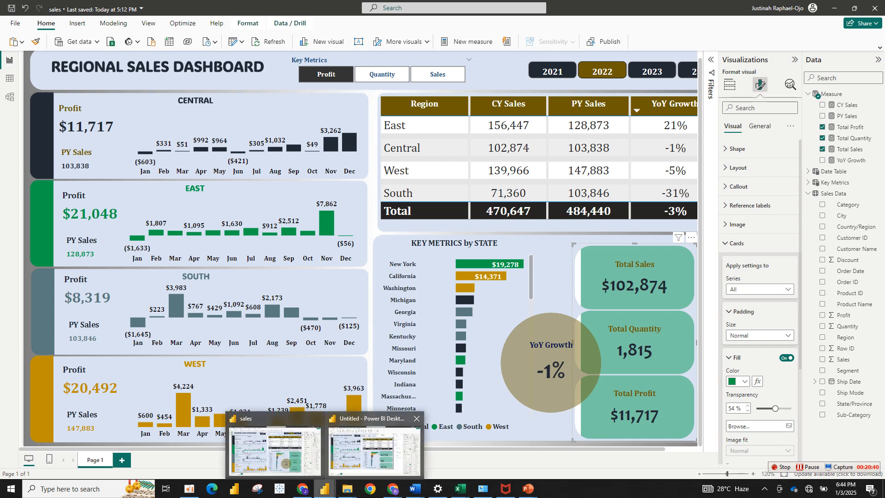
pyautogui.click(442, 449)
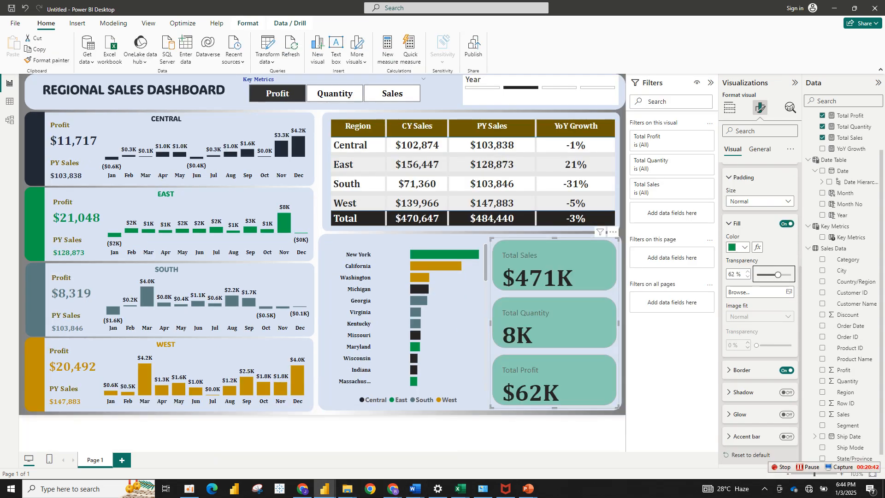
pyautogui.moveTo(775, 275); pyautogui.dragTo(775, 274)
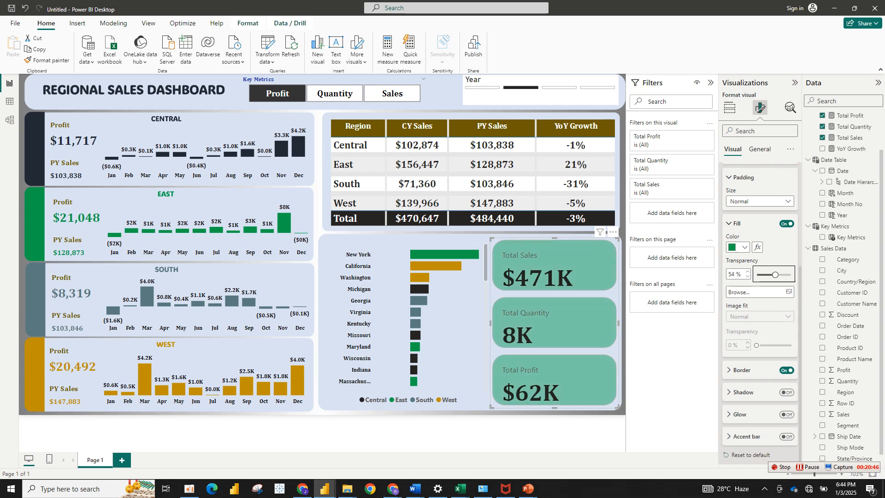
pyautogui.click(729, 223)
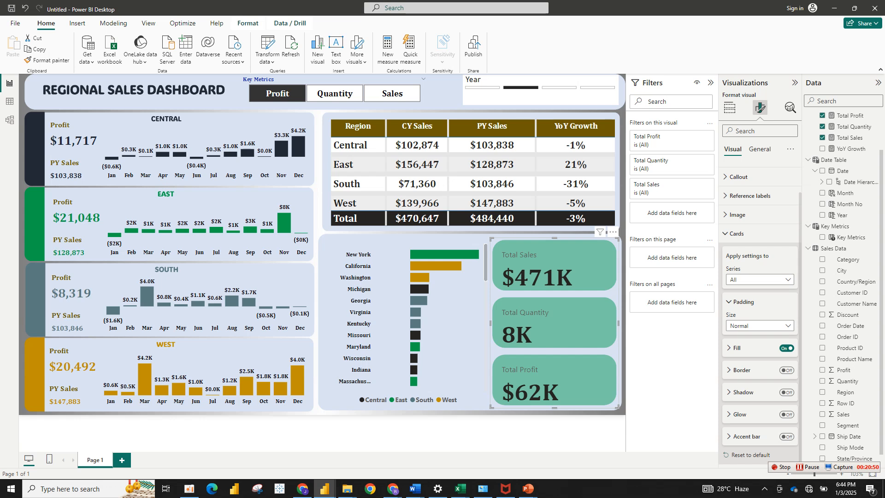
pyautogui.click(729, 348)
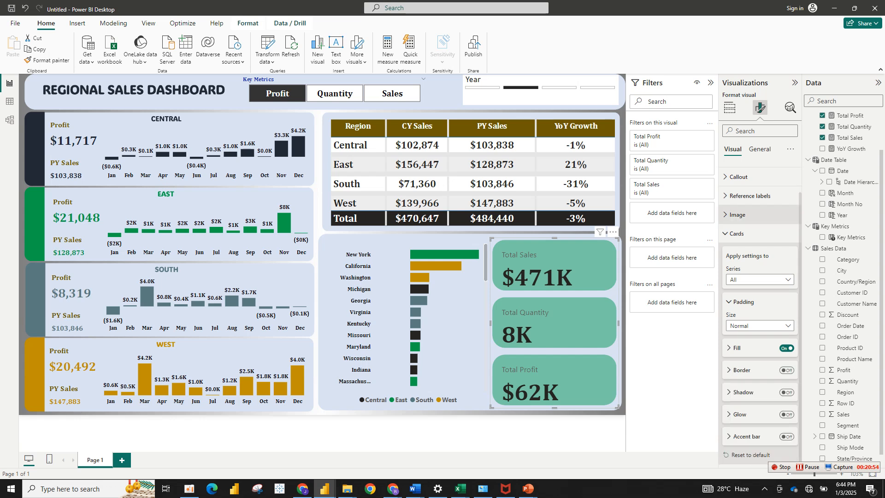
pyautogui.click(737, 233)
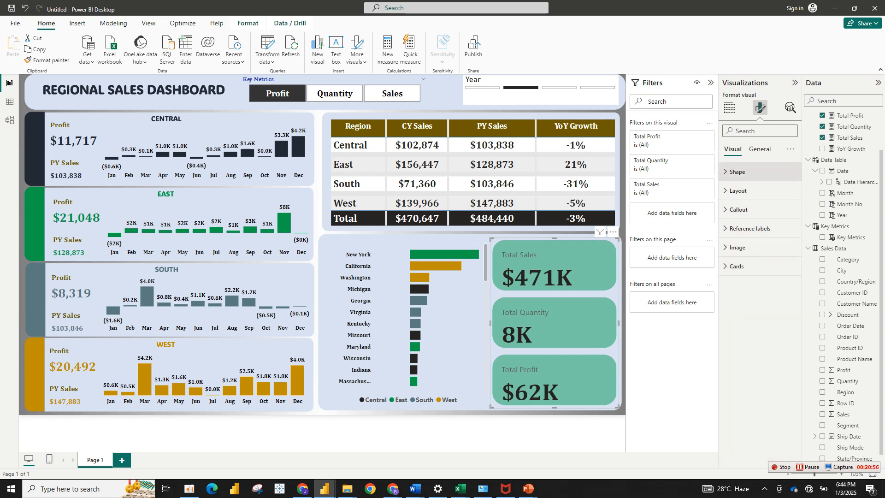
# - Try widening the space between the three total cards to 17 px
pyautogui.click(737, 190)
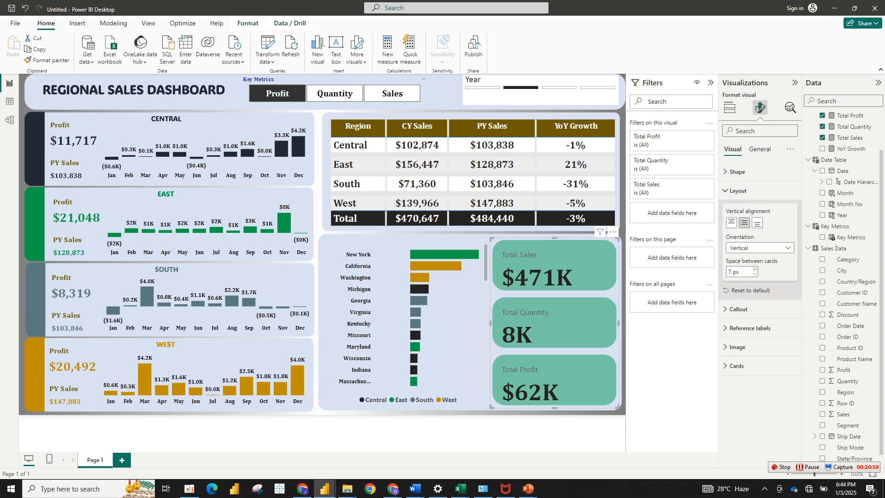
pyautogui.click(755, 270)
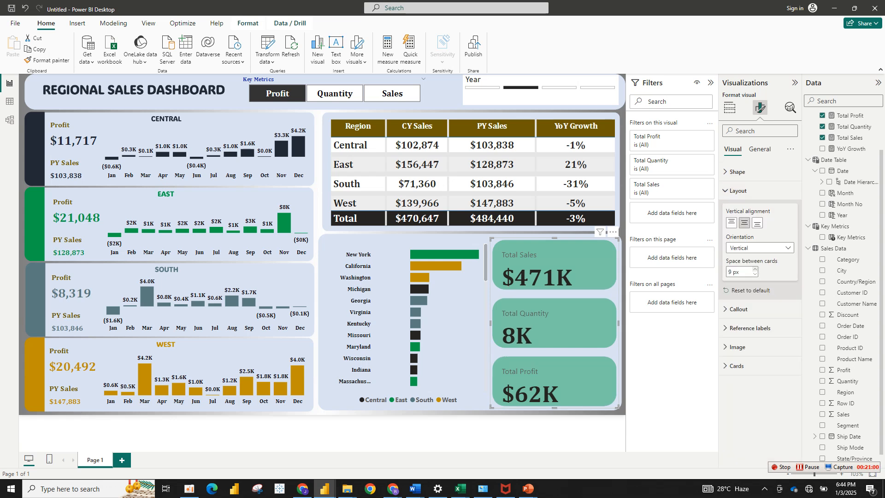
pyautogui.click(755, 269)
pyautogui.click(754, 269)
pyautogui.click(755, 269)
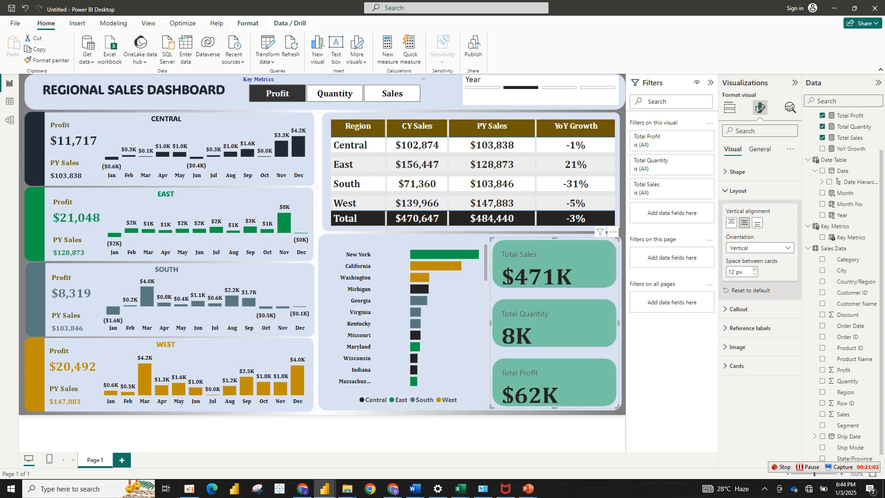
pyautogui.click(755, 270)
pyautogui.click(755, 270)
pyautogui.click(755, 269)
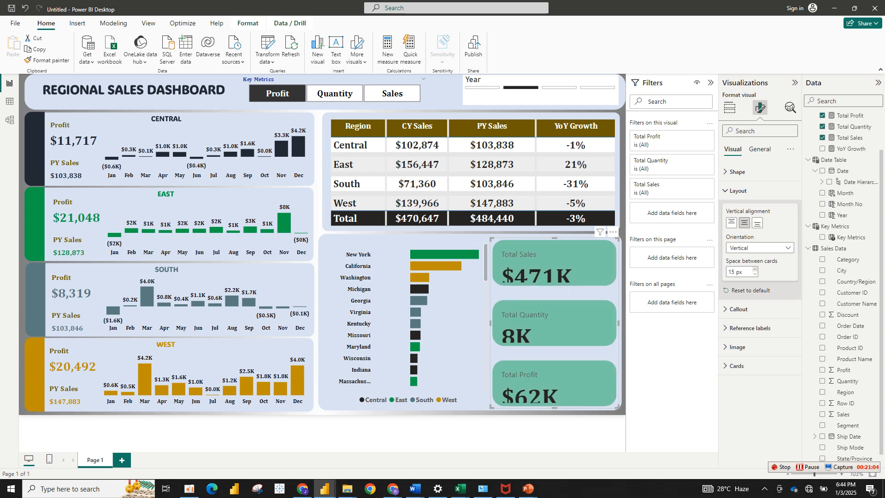
pyautogui.click(755, 270)
pyautogui.click(755, 270)
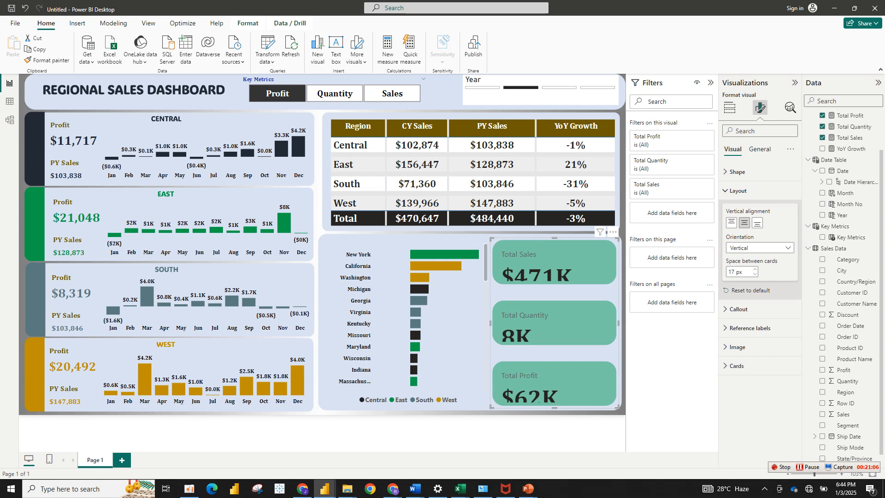
# - Reduce the space between the three total cards to 2 px
pyautogui.click(755, 274)
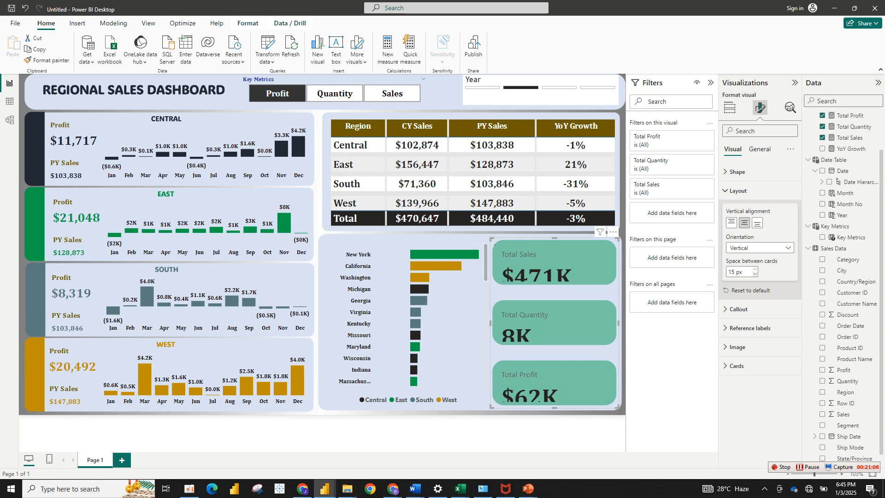
pyautogui.click(755, 274)
pyautogui.click(755, 273)
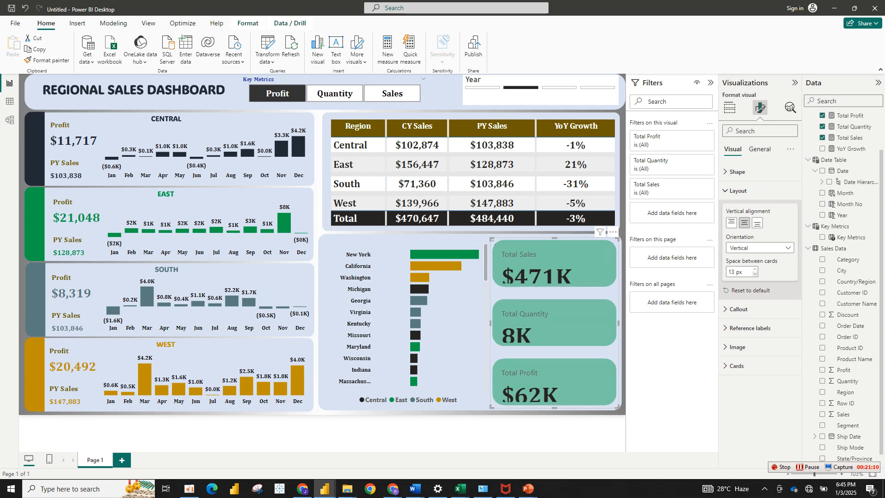
pyautogui.click(754, 274)
pyautogui.click(755, 274)
pyautogui.click(755, 274)
pyautogui.click(755, 274)
pyautogui.click(755, 274)
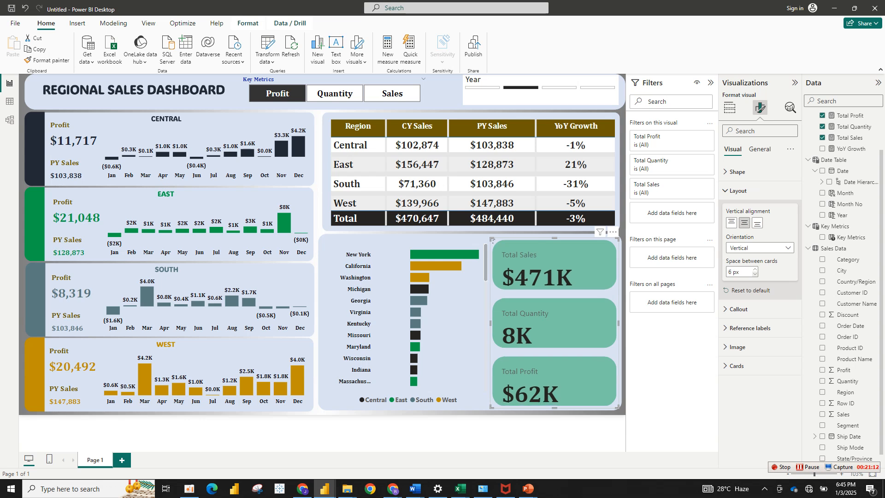
pyautogui.click(755, 274)
pyautogui.click(754, 274)
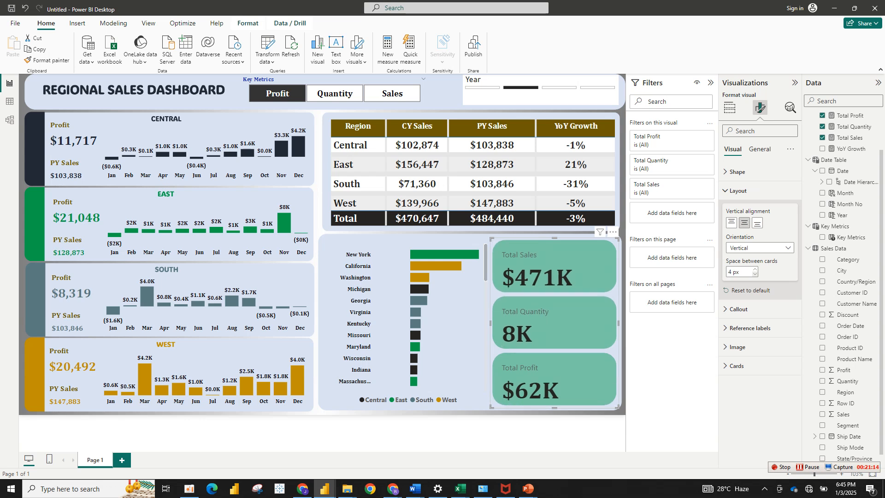
pyautogui.click(755, 274)
pyautogui.click(755, 274)
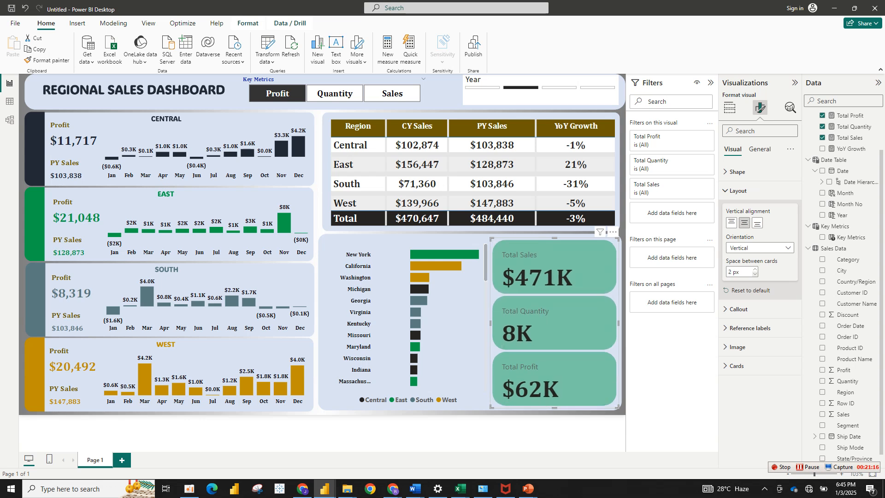
pyautogui.click(738, 190)
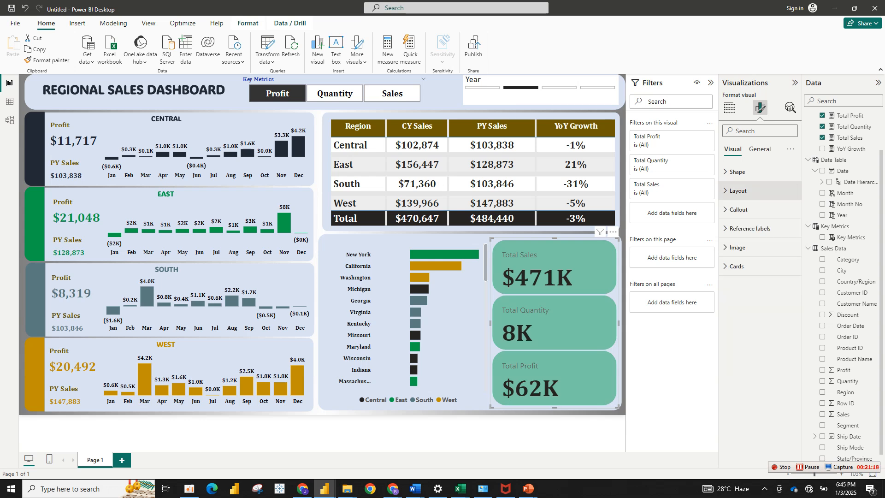
# - Color the labels of all total cards with the recently used dark gold that matches the table header
pyautogui.click(738, 209)
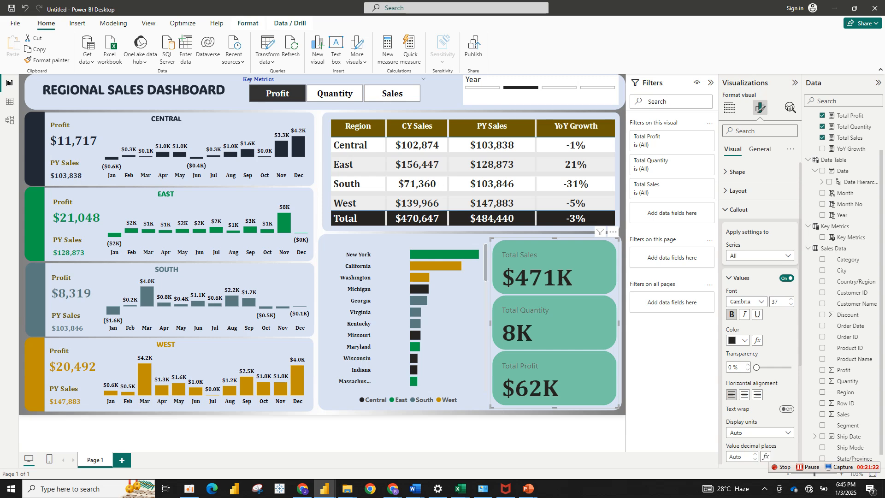
pyautogui.click(740, 277)
pyautogui.click(740, 300)
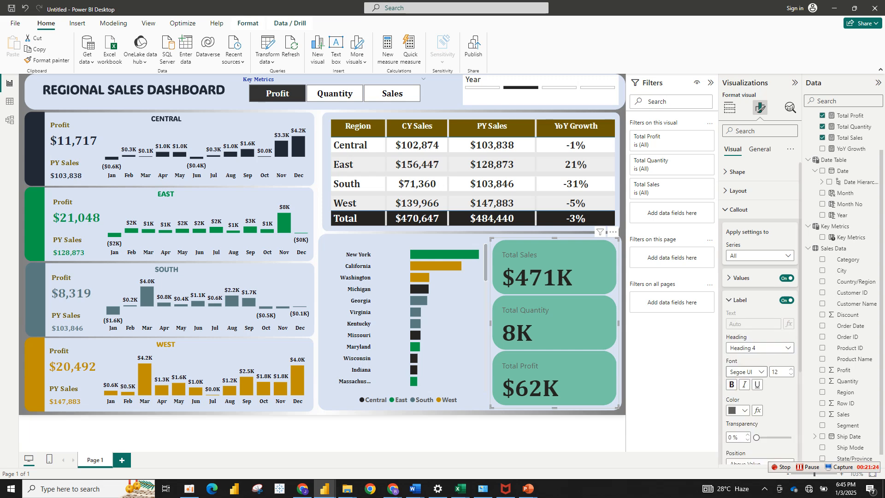
pyautogui.click(737, 410)
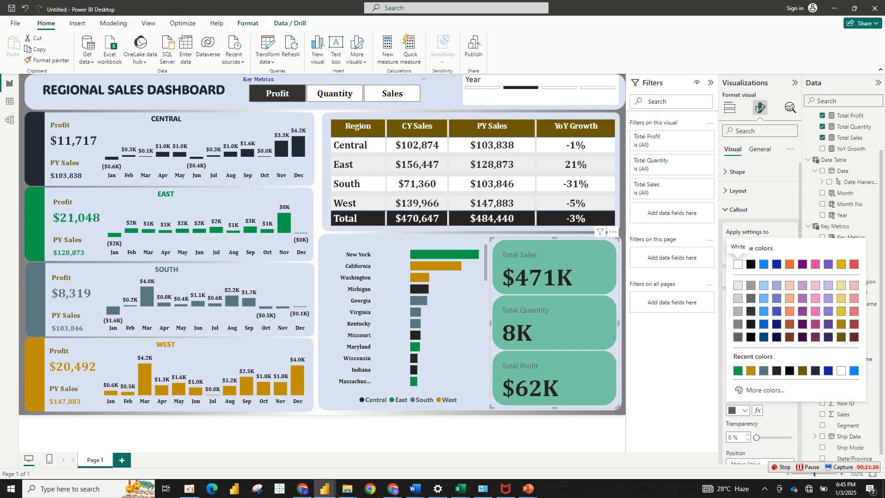
pyautogui.click(736, 351)
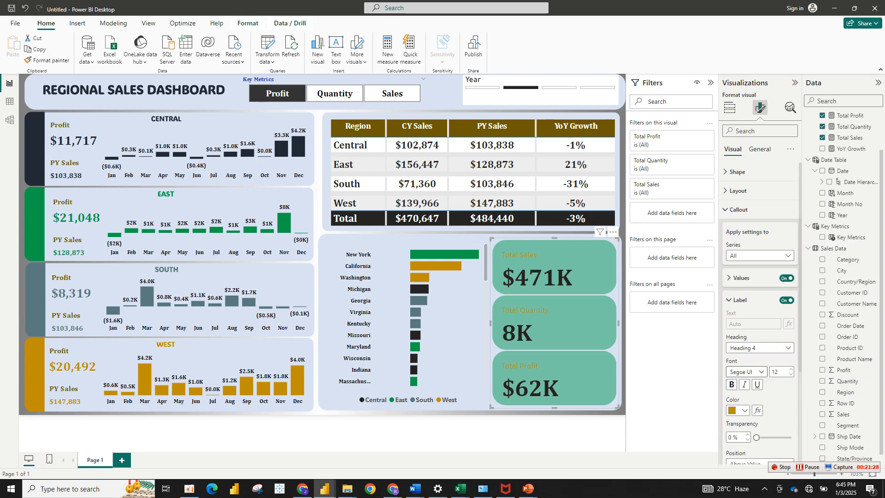
pyautogui.click(737, 410)
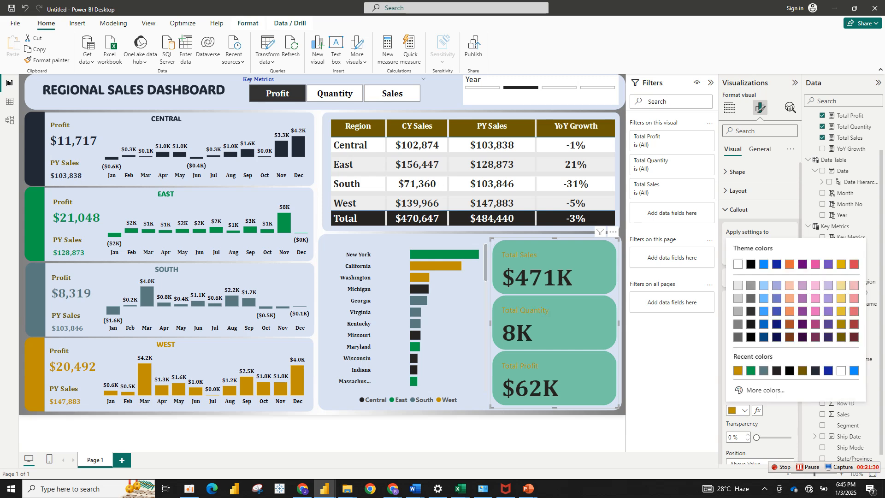
pyautogui.click(803, 370)
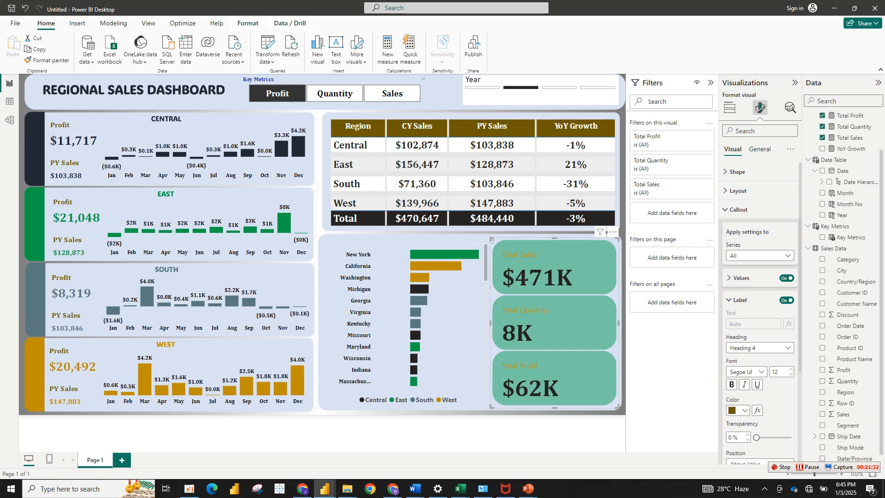
# - Format the labels of all total cards in bold Cambria
pyautogui.click(745, 372)
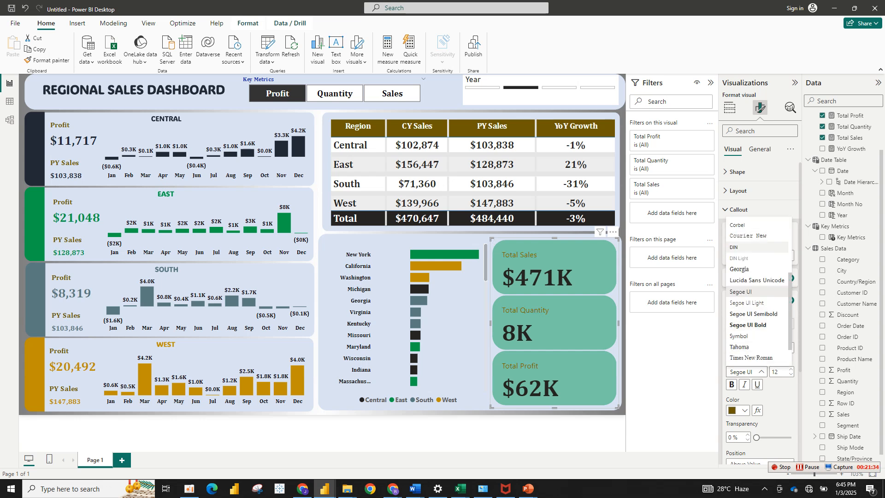
pyautogui.scroll(3, 756, 277)
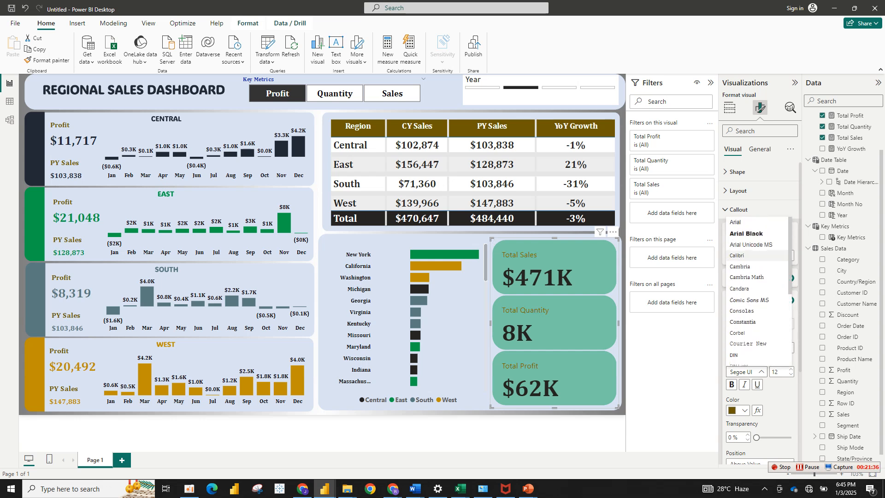
pyautogui.click(739, 266)
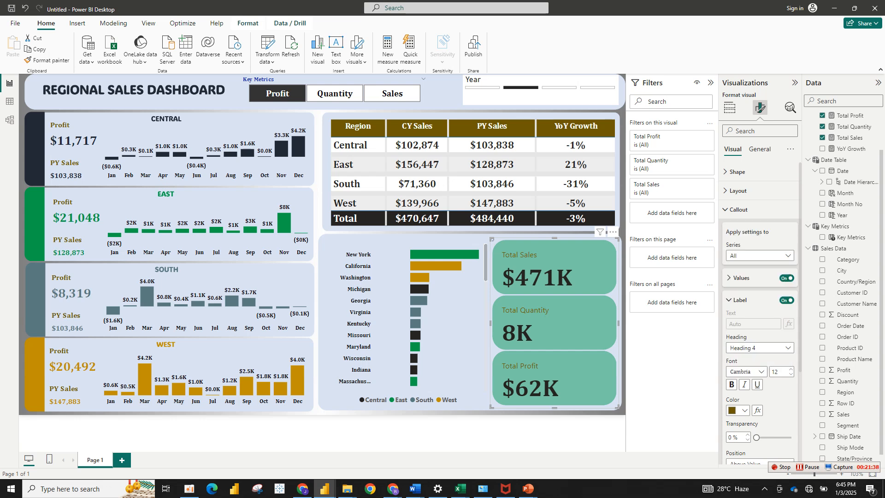
pyautogui.click(732, 384)
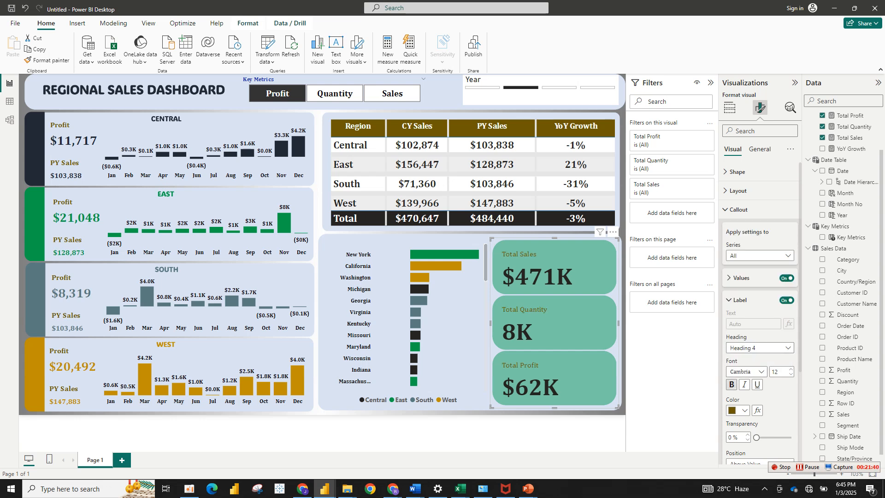
pyautogui.click(731, 385)
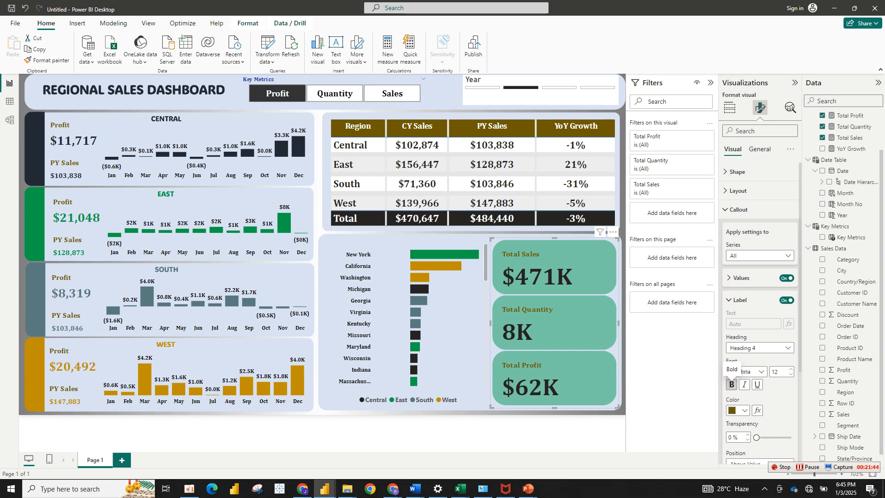
# - Set the display units of the card values to None and narrow the card visual slightly from its left edge
pyautogui.click(741, 278)
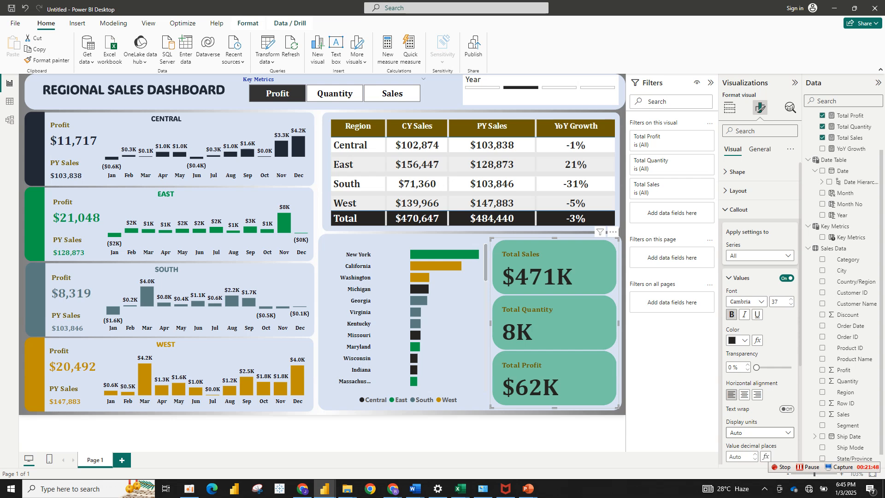
pyautogui.click(759, 432)
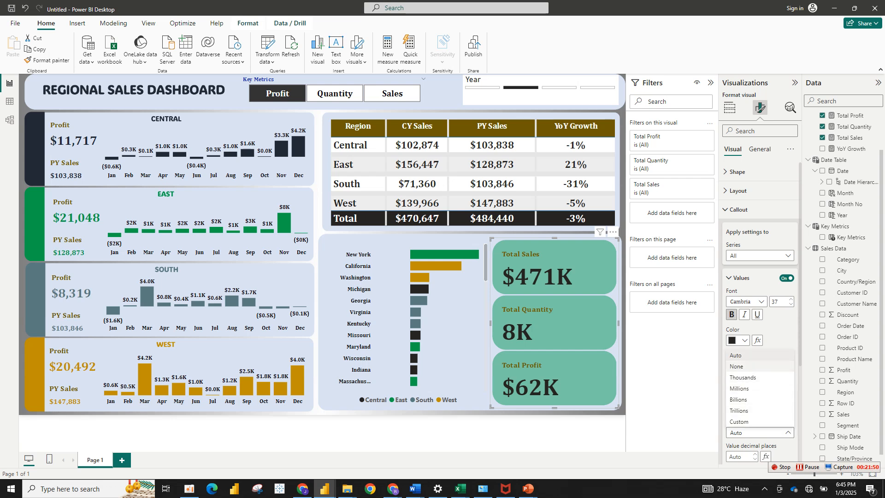
pyautogui.press('Escape')
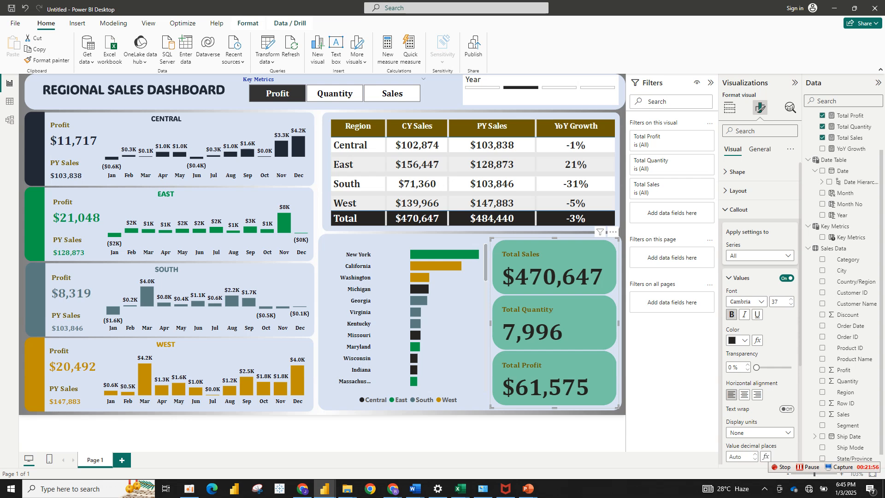
pyautogui.scroll(-3, 759, 313)
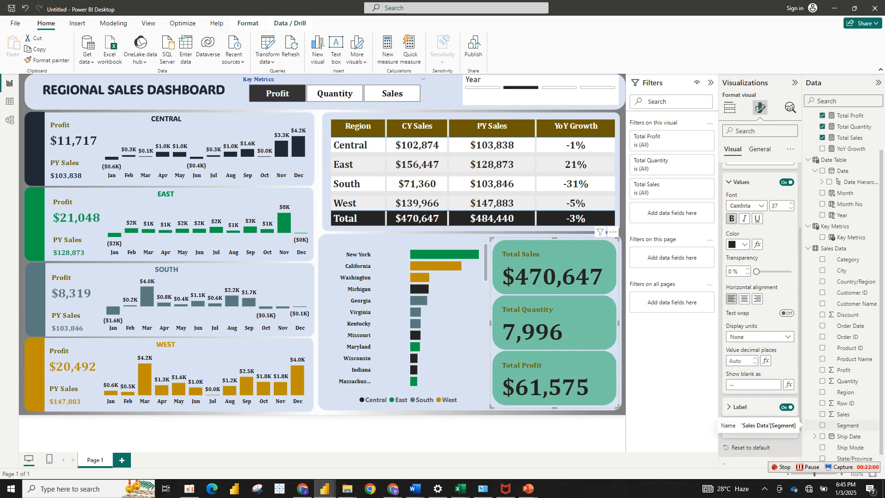
pyautogui.moveTo(491, 323); pyautogui.dragTo(499, 322)
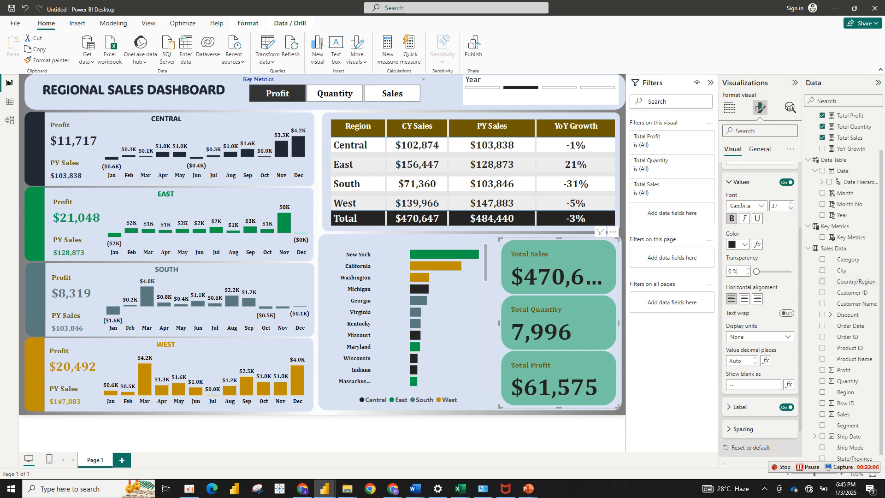
# - Set the card values' font size to 20 and center them horizontally
pyautogui.doubleClick(775, 205)
pyautogui.write('20')
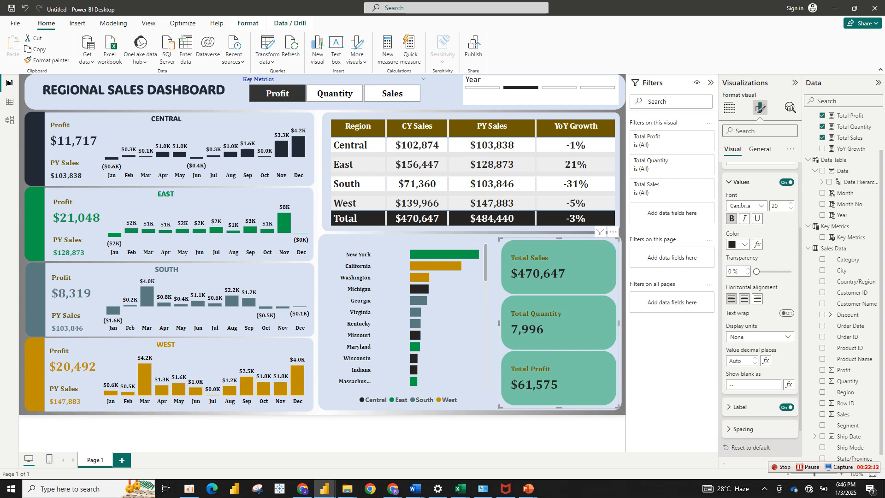
pyautogui.click(743, 299)
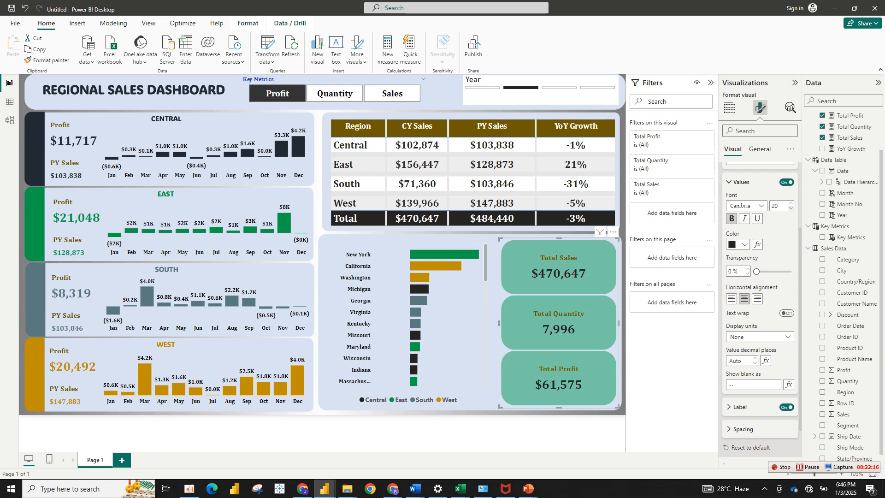
# - Set the card values' font size to 24 and narrow the card visual further from its left edge
pyautogui.click(791, 208)
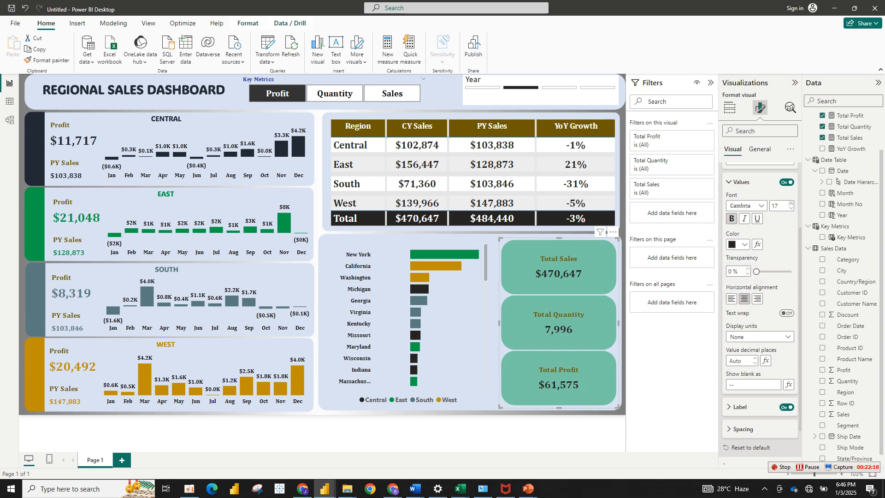
pyautogui.click(790, 203)
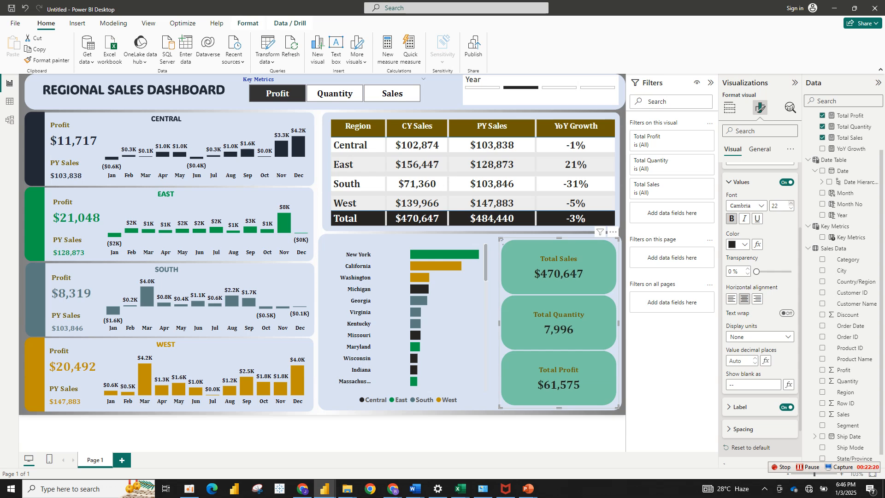
pyautogui.click(791, 203)
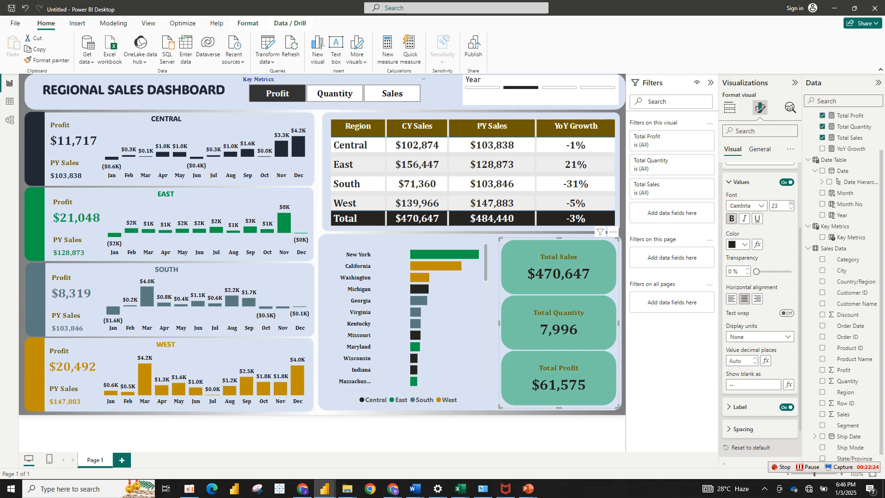
pyautogui.click(790, 203)
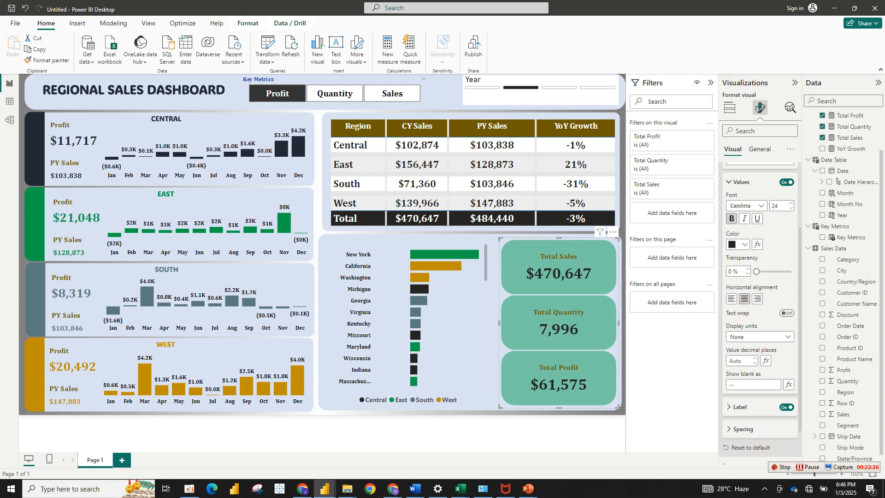
pyautogui.moveTo(499, 323); pyautogui.dragTo(522, 323)
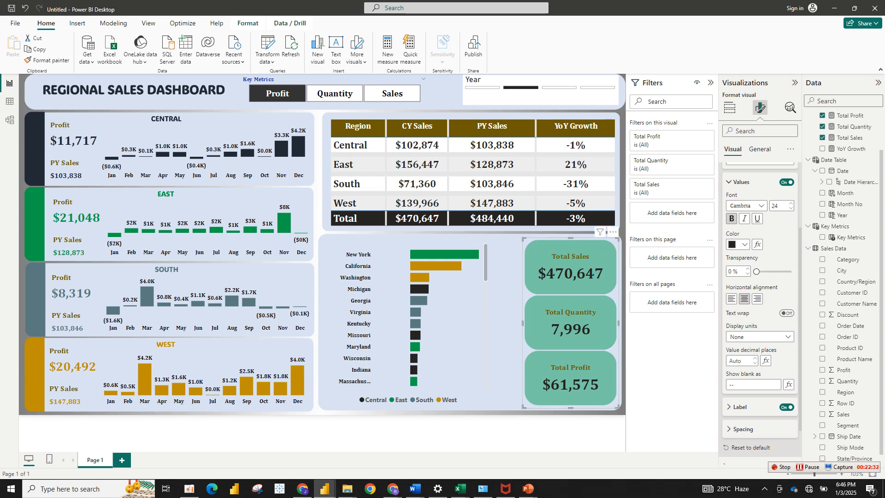
pyautogui.click(759, 149)
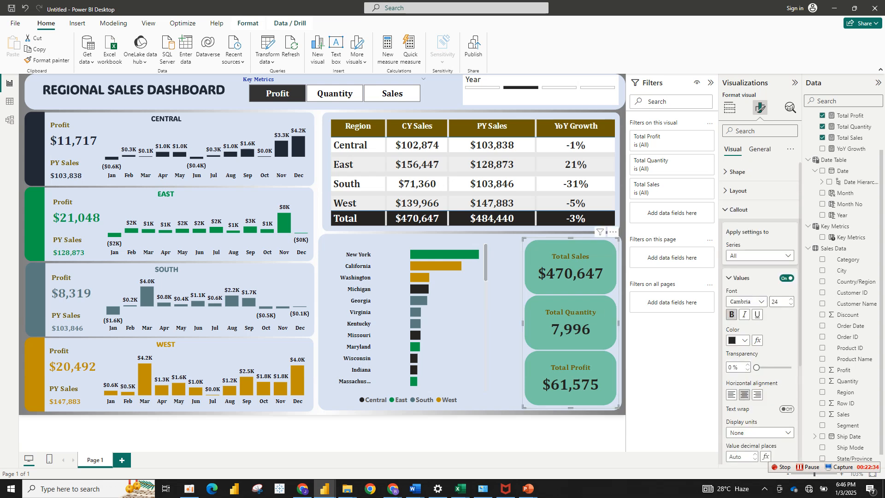
# - Turn on the accent bar for all total cards and color it white
pyautogui.click(732, 148)
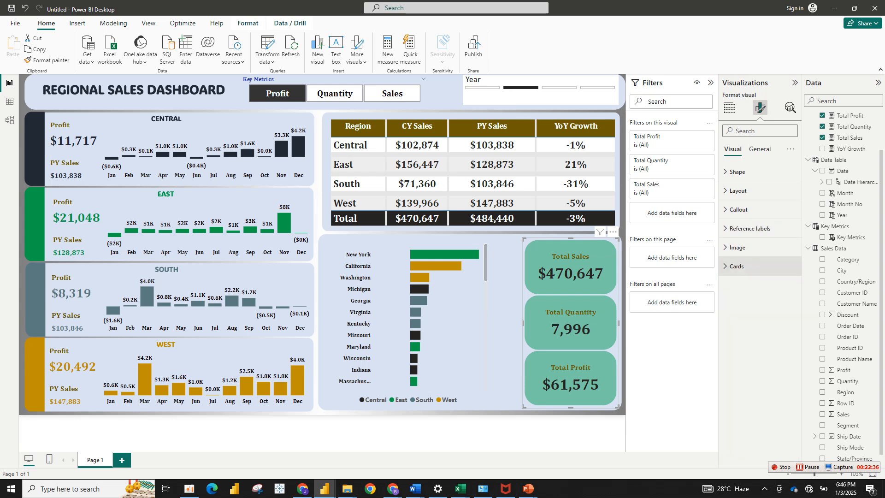
pyautogui.click(737, 266)
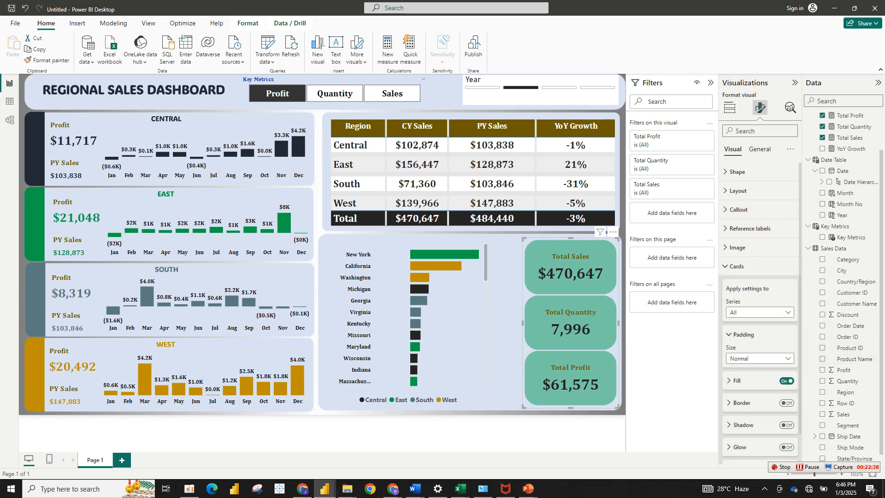
pyautogui.scroll(-1, 760, 313)
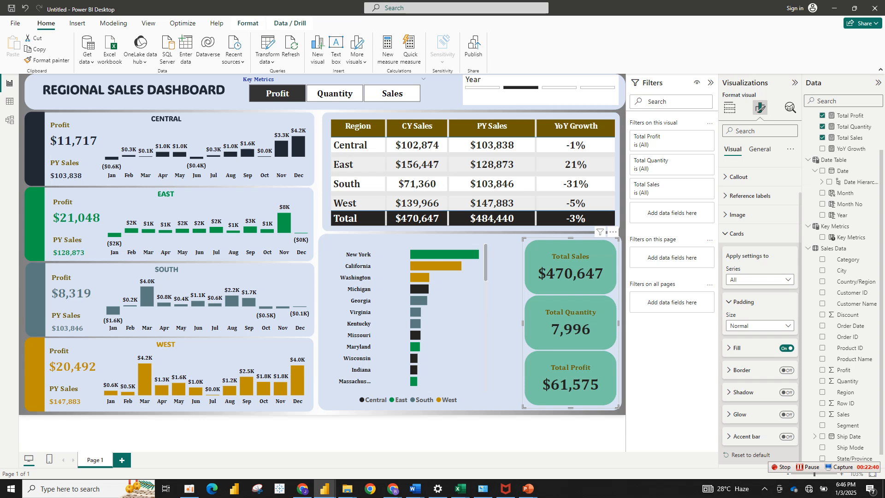
pyautogui.click(786, 436)
pyautogui.click(746, 436)
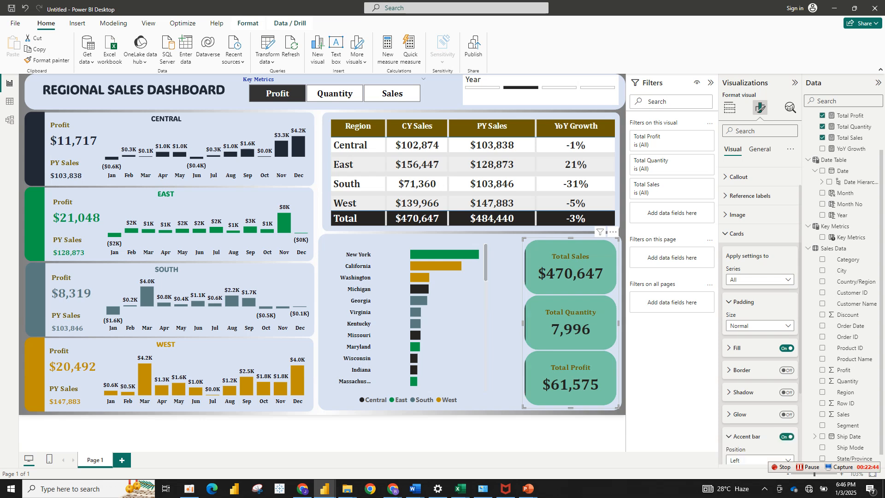
pyautogui.scroll(-3, 760, 314)
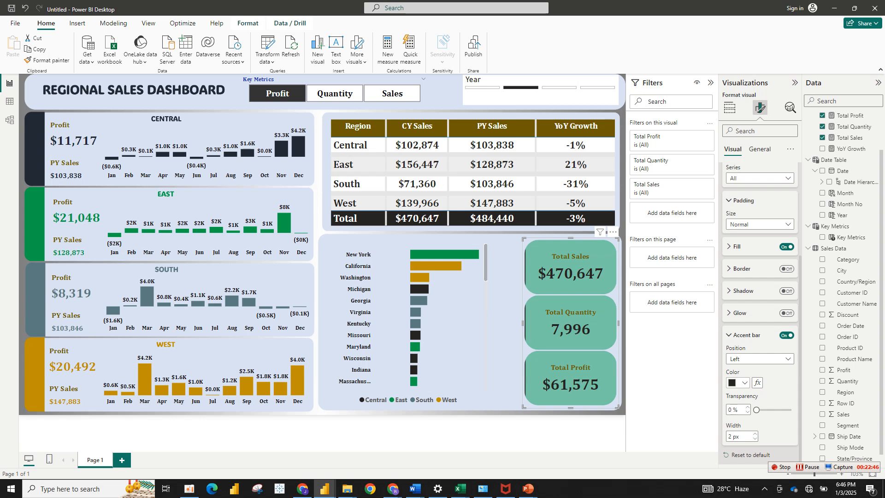
pyautogui.click(740, 382)
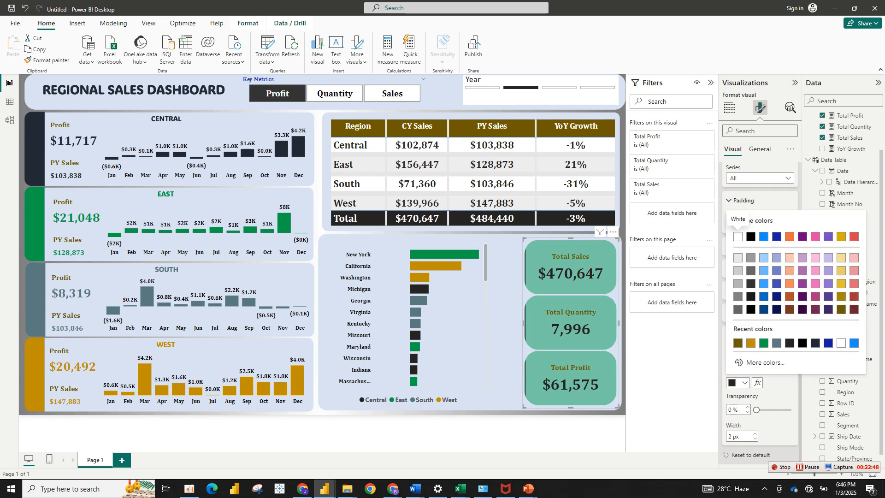
pyautogui.click(738, 237)
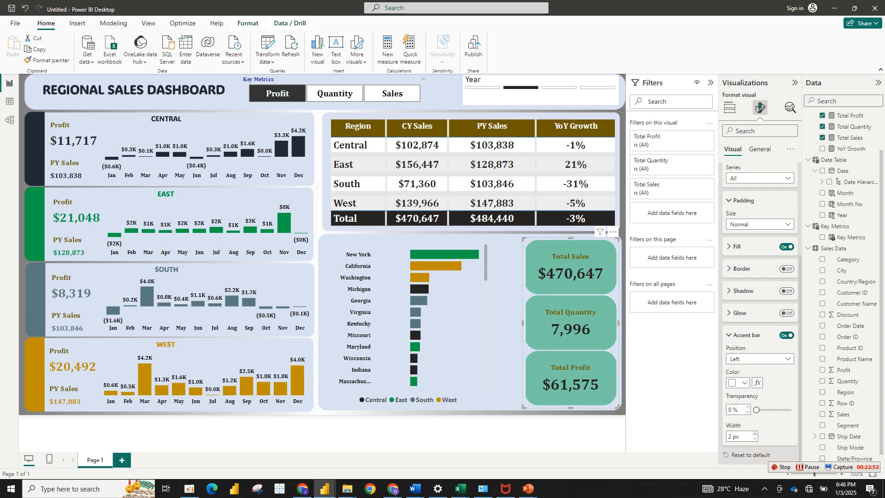
# - Widen the total cards' white accent bar to about 10 px and deselect the visual
pyautogui.press('Up')
pyautogui.press('Up')
pyautogui.press('Up')
pyautogui.press('Up')
pyautogui.press('Up')
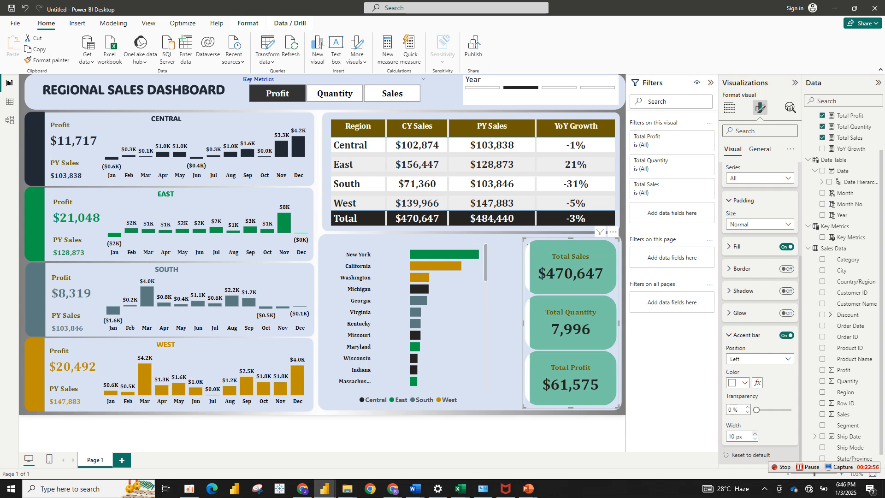
pyautogui.press('Up')
pyautogui.press('Escape')
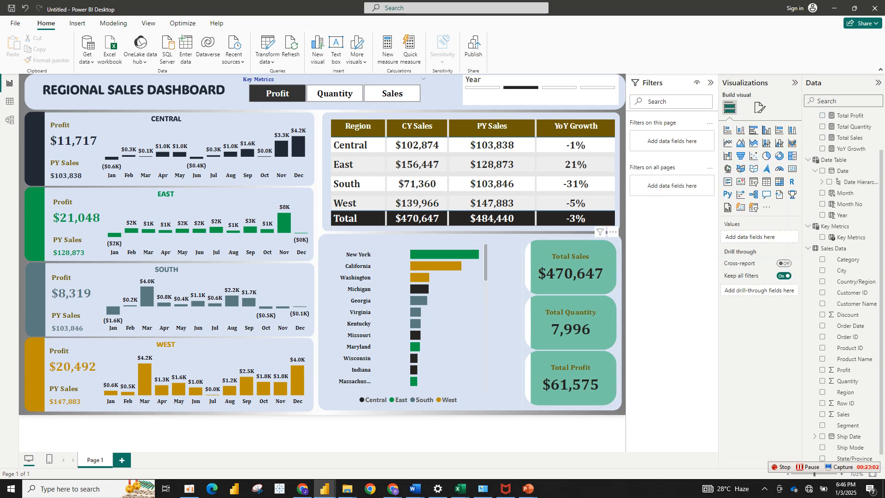
# - Duplicate the totals card visual and replace all of the copy's fields with YoY Growth
pyautogui.click(571, 322)
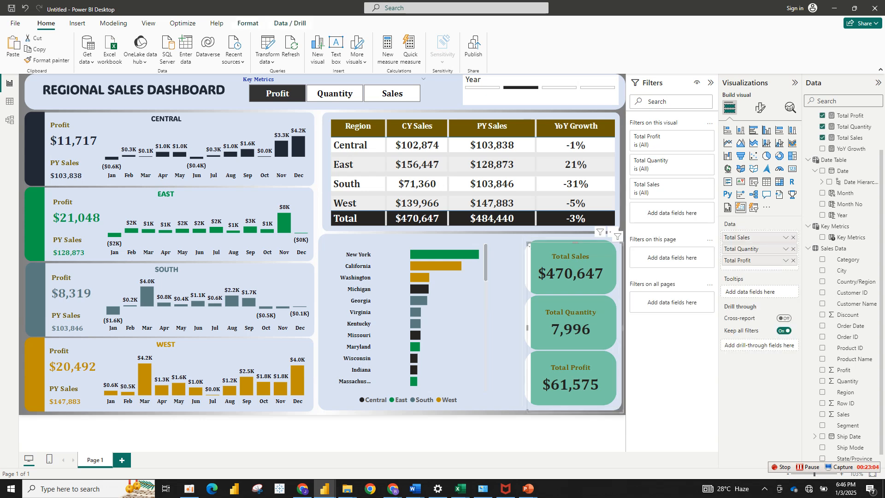
pyautogui.hotkey('ctrl', 'c')
pyautogui.hotkey('ctrl', 'v')
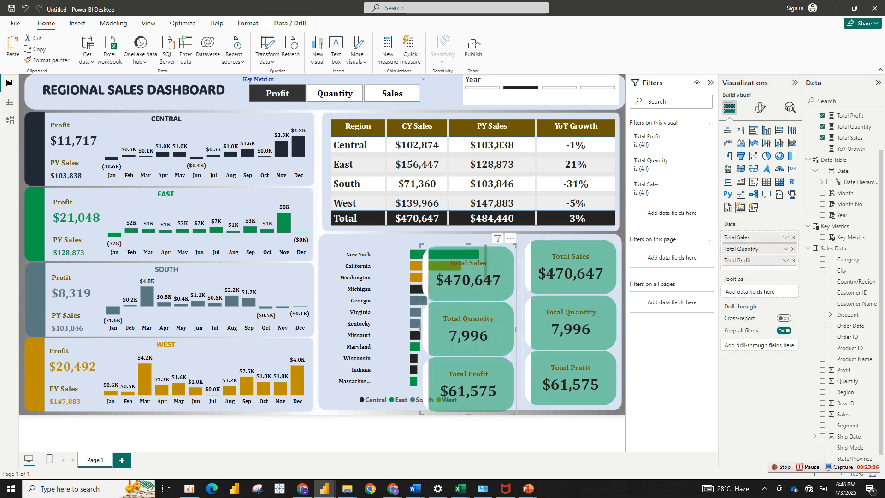
pyautogui.click(792, 261)
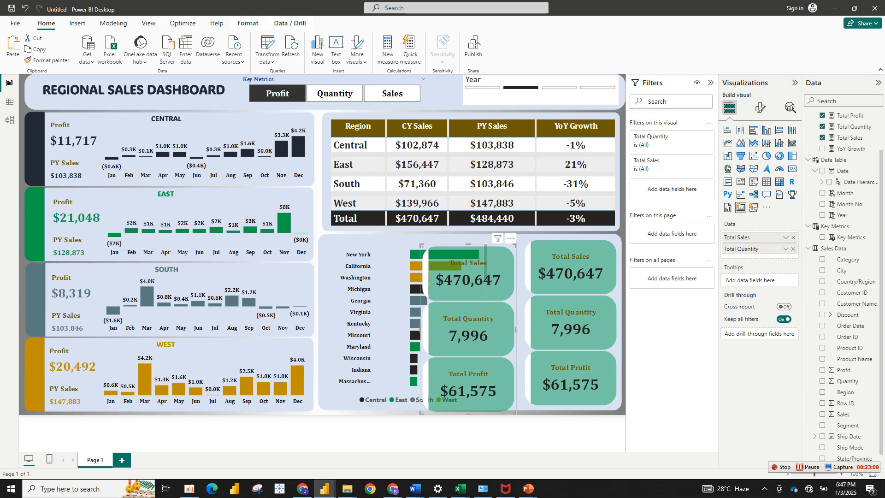
pyautogui.click(793, 249)
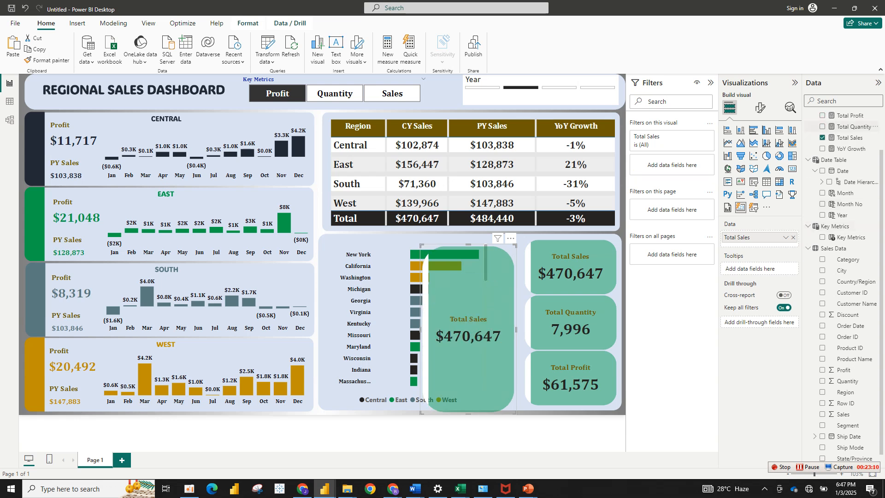
pyautogui.click(822, 148)
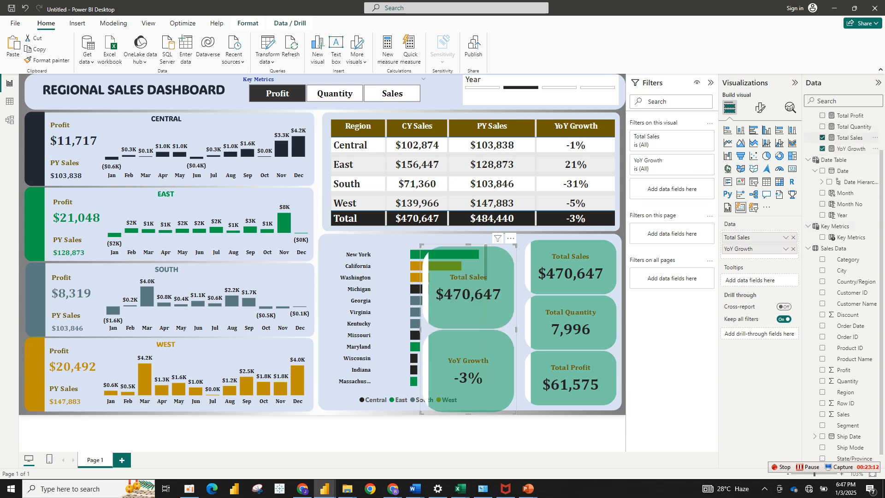
pyautogui.click(822, 138)
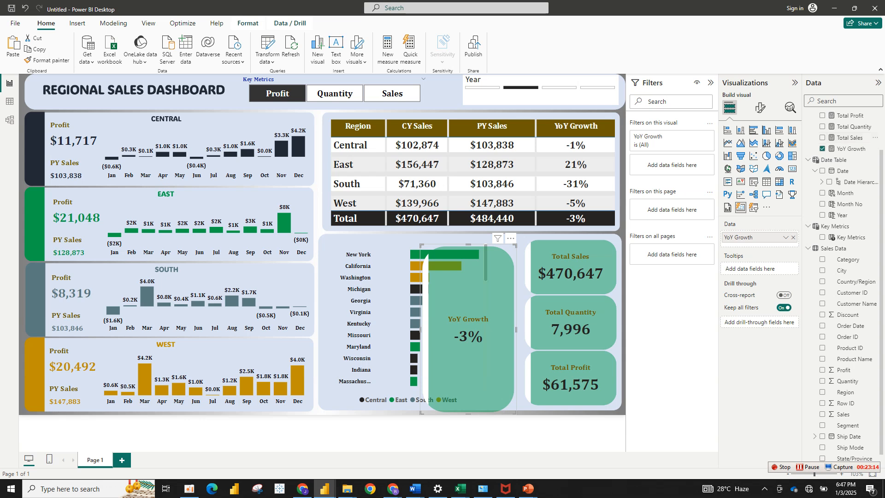
# - Shrink the YoY Growth card to a small square beside the total cards and turn off its accent bar
pyautogui.moveTo(515, 412); pyautogui.dragTo(521, 363)
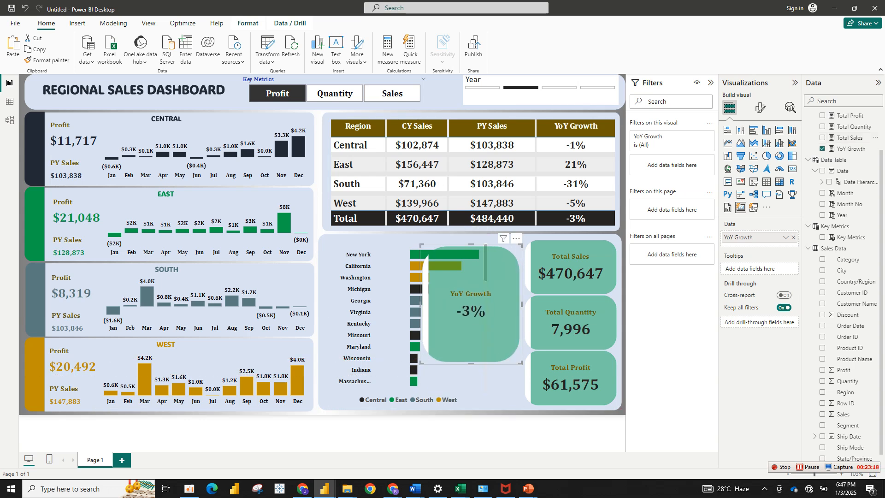
pyautogui.moveTo(421, 245); pyautogui.dragTo(435, 282)
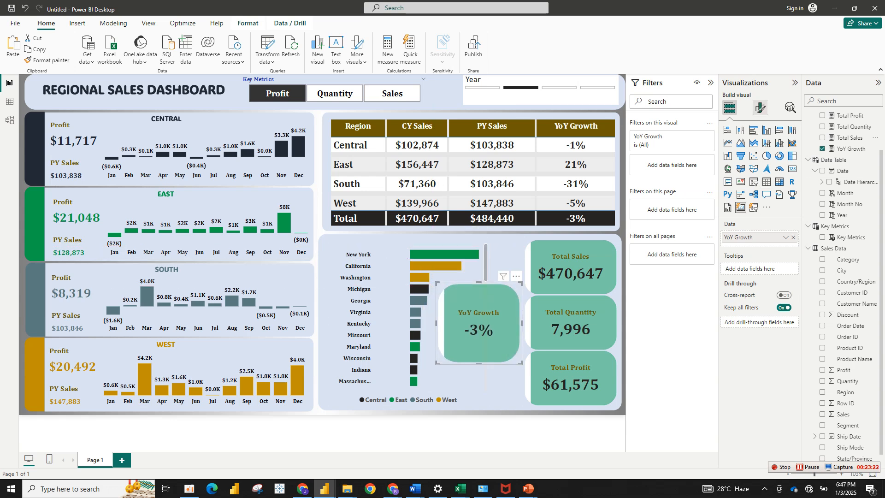
pyautogui.click(760, 107)
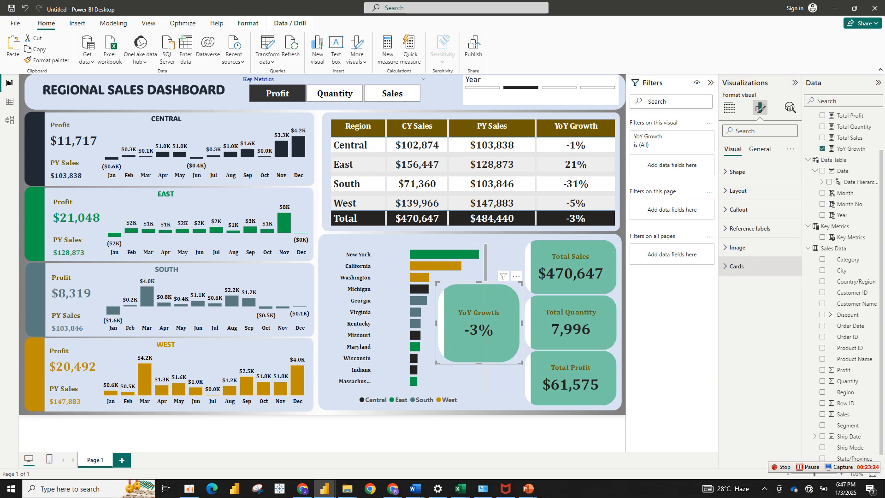
pyautogui.scroll(-1, 760, 314)
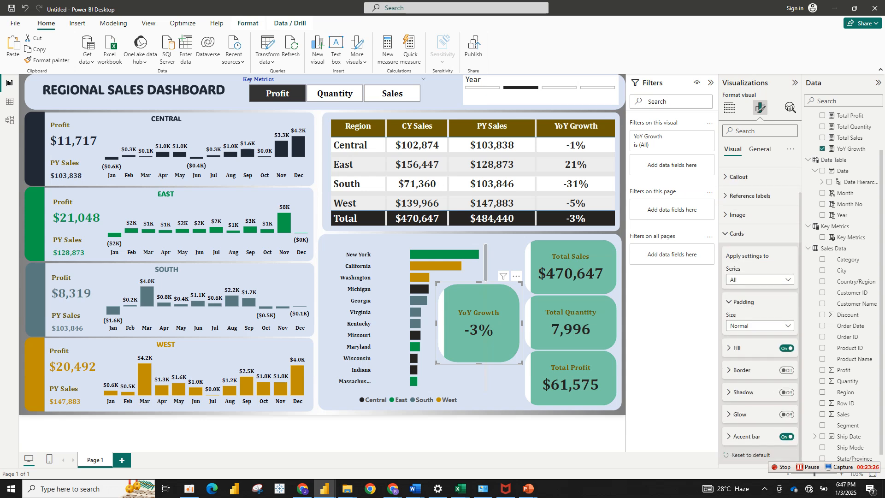
pyautogui.click(787, 436)
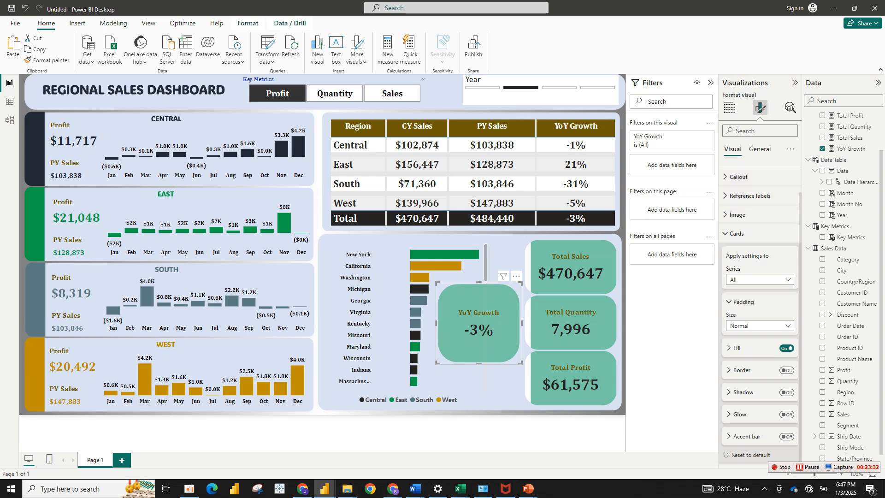
# - Set the YoY Growth card's rounded corners to 50 px to make it a circle
pyautogui.scroll(1, 760, 184)
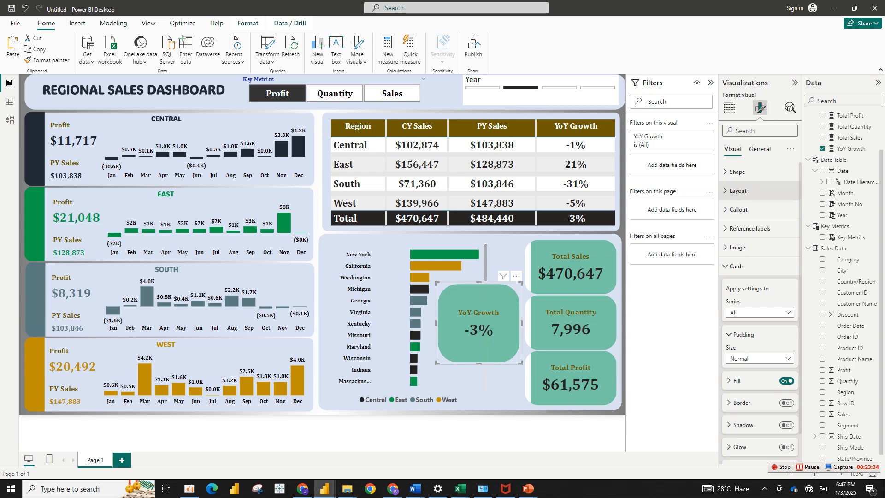
pyautogui.click(738, 172)
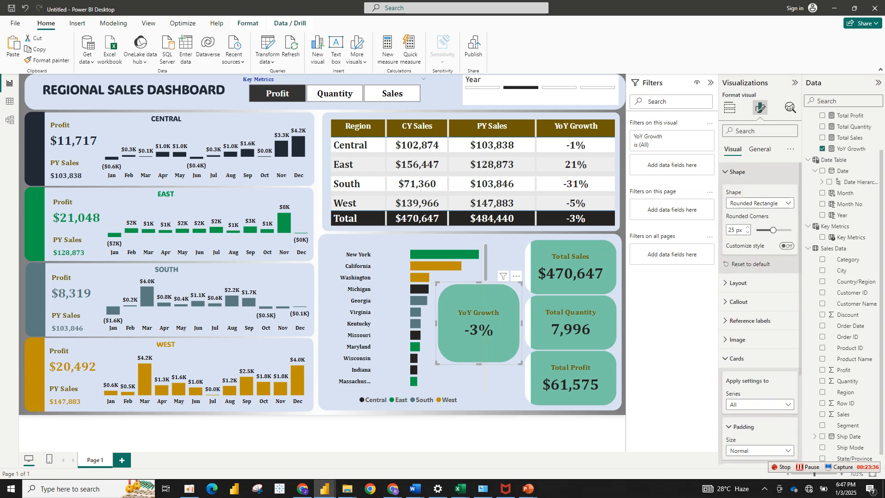
pyautogui.moveTo(774, 230)
pyautogui.mouseDown()
pyautogui.moveTo(757, 230)
pyautogui.moveTo(791, 230)
pyautogui.mouseUp()
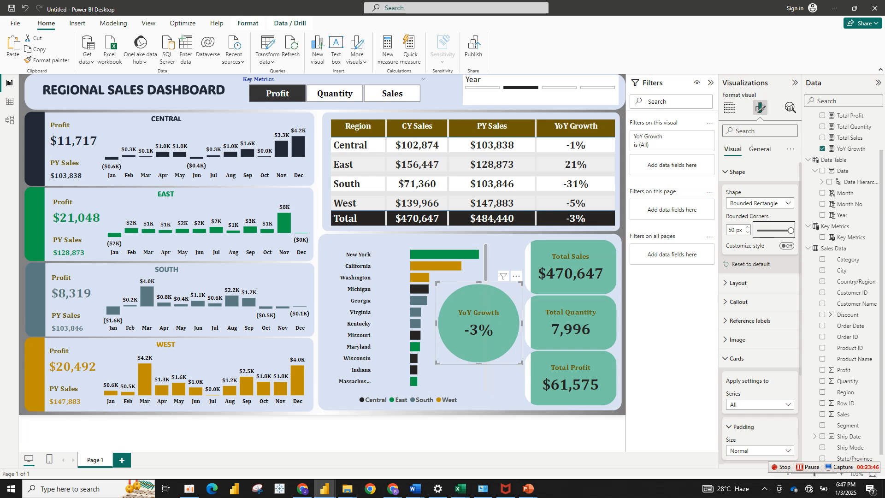
pyautogui.press('Escape')
# - Change the YoY Growth card's fill color to gold #BF9000
pyautogui.click(478, 322)
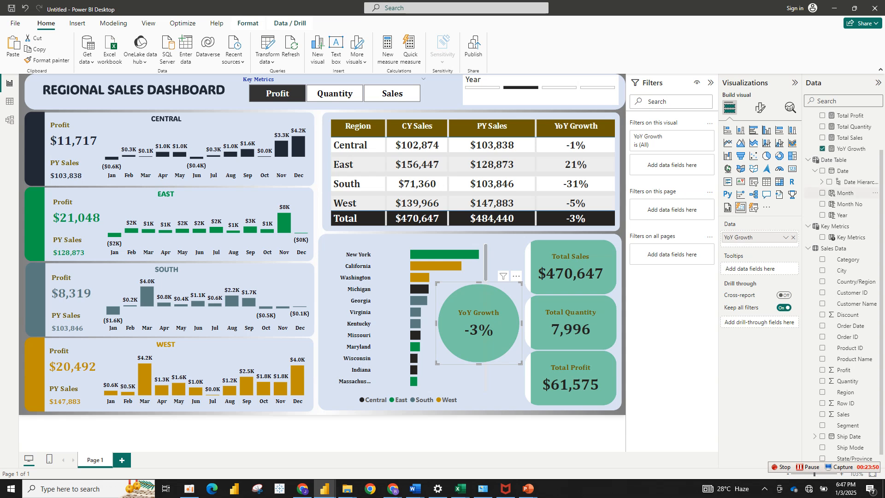
pyautogui.click(760, 107)
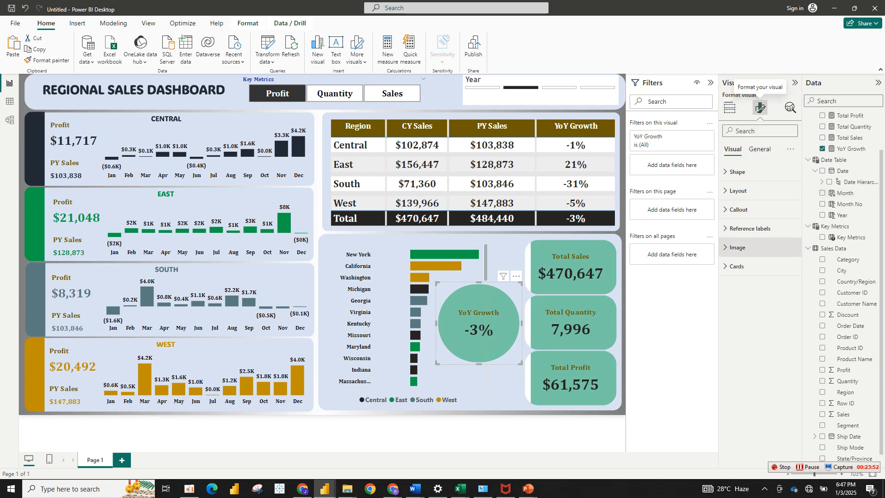
pyautogui.click(739, 209)
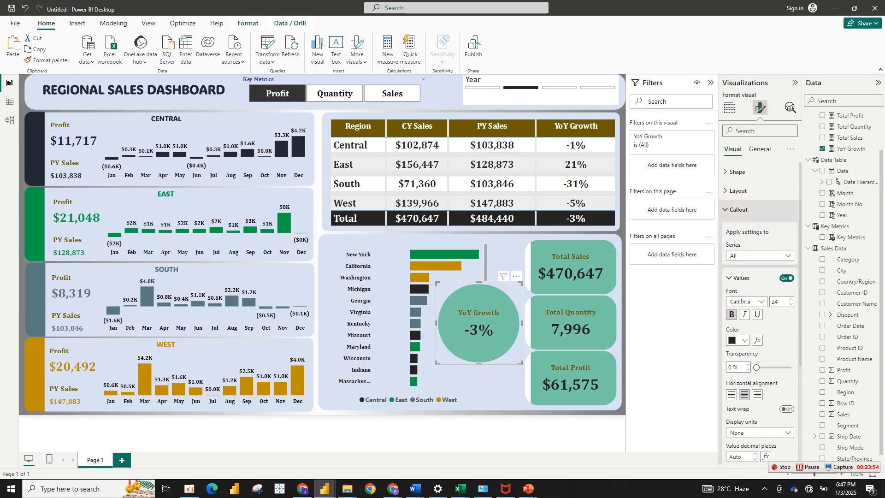
pyautogui.click(738, 209)
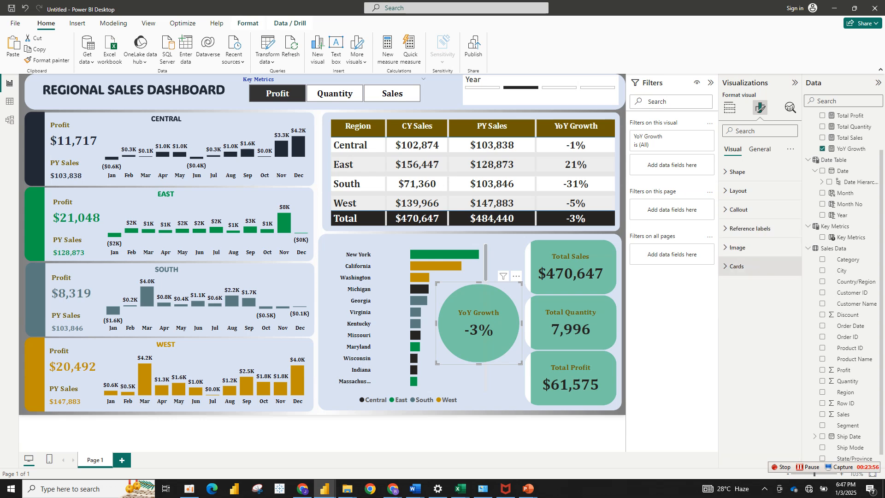
pyautogui.click(737, 266)
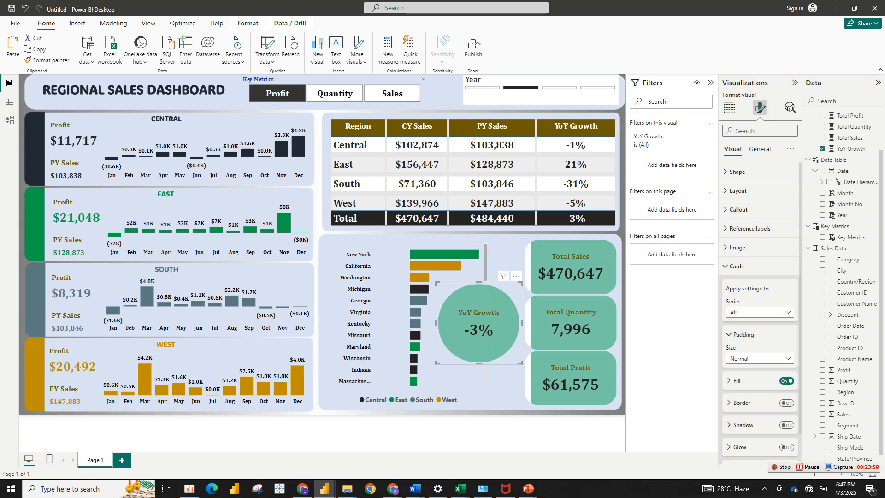
pyautogui.click(736, 380)
pyautogui.click(739, 405)
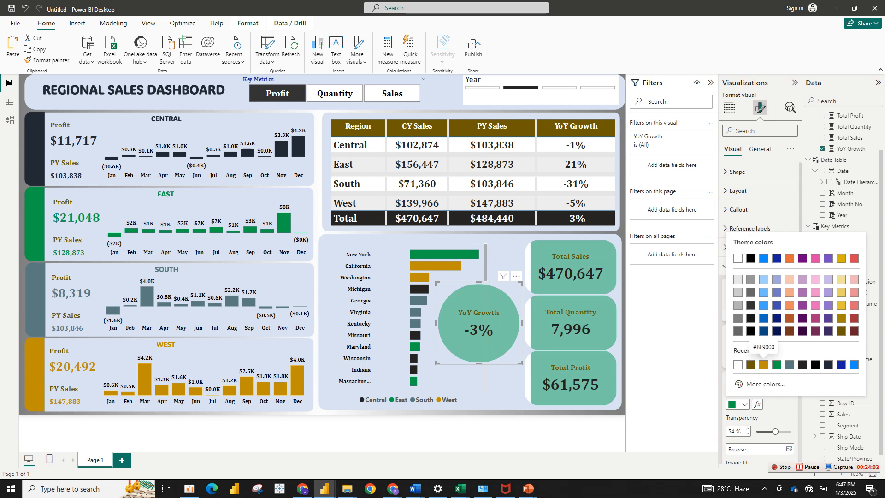
pyautogui.click(764, 364)
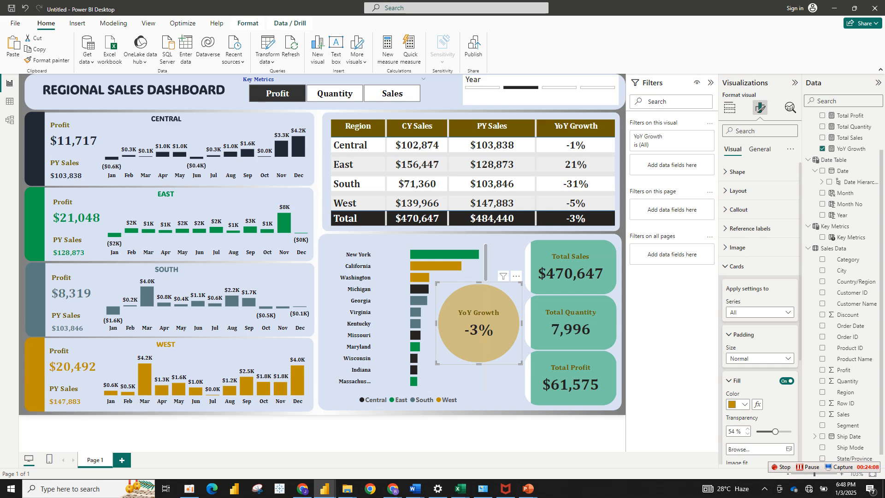
# - Shrink the circular YoY Growth card further and place it slightly lower, over the empty lower part of the bar chart
pyautogui.click(480, 433)
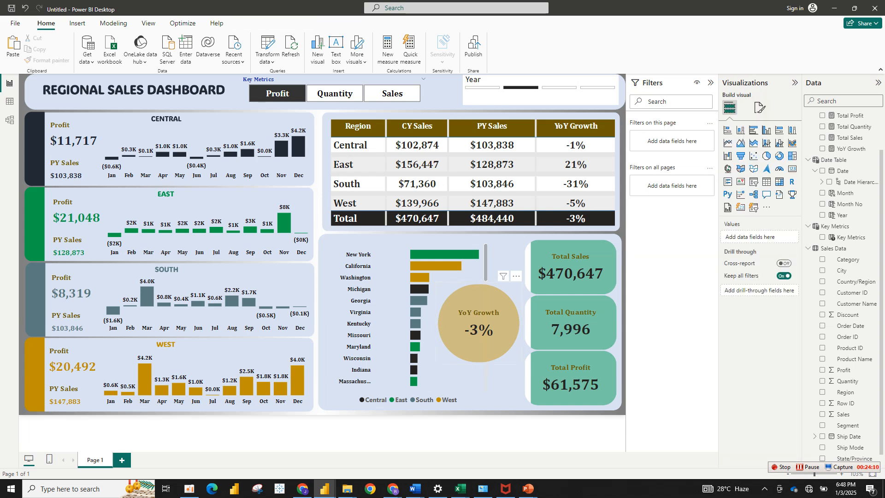
pyautogui.click(465, 306)
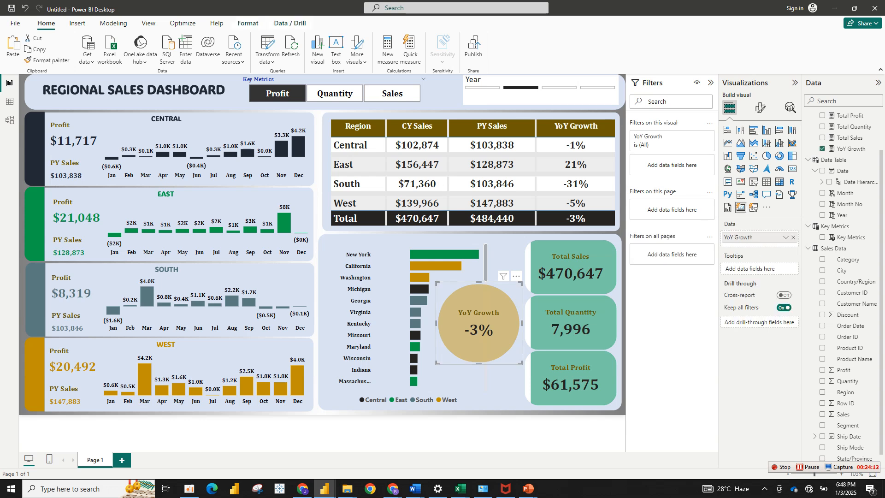
pyautogui.moveTo(436, 282); pyautogui.dragTo(477, 321)
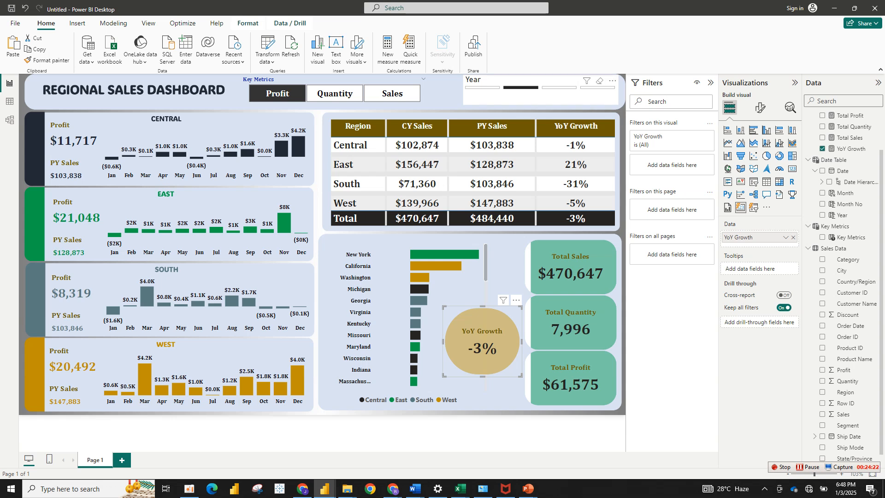
pyautogui.click(540, 97)
pyautogui.click(760, 108)
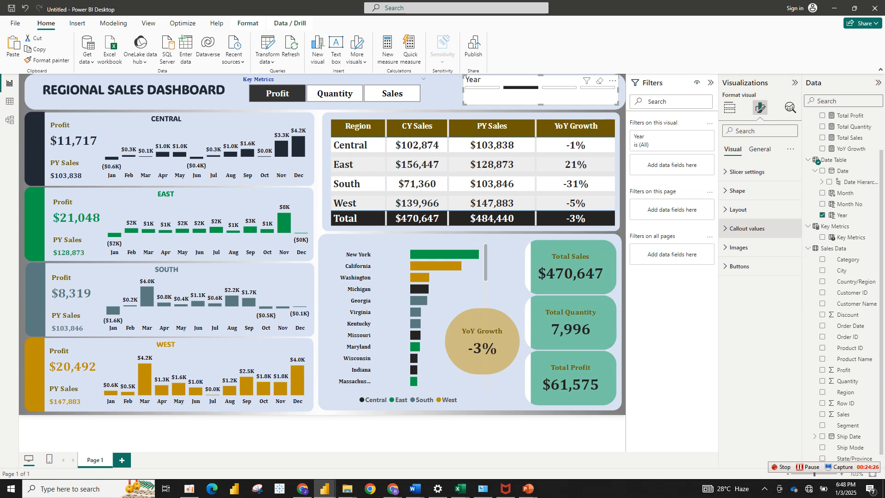
pyautogui.click(739, 266)
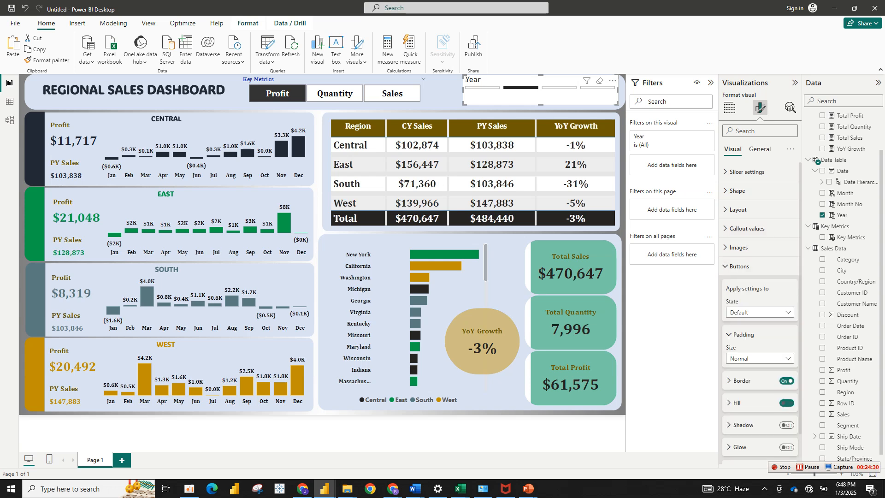
pyautogui.click(786, 402)
pyautogui.click(786, 403)
pyautogui.click(741, 381)
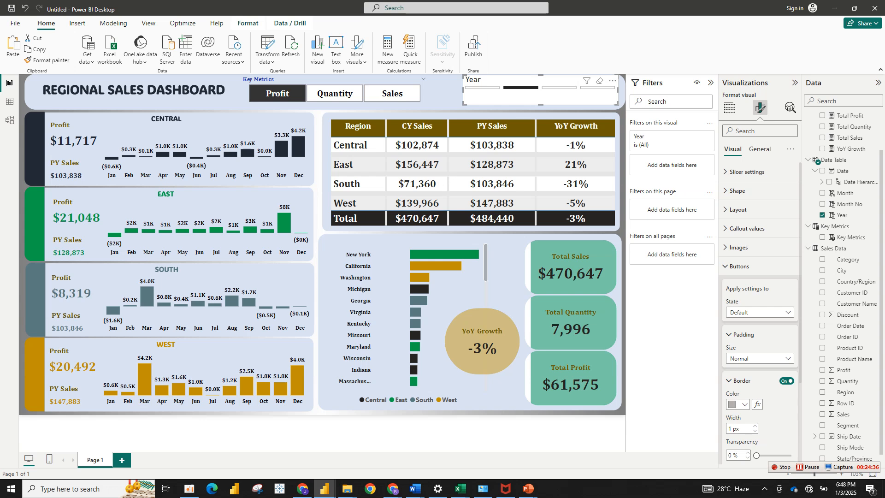
pyautogui.click(786, 381)
pyautogui.click(786, 381)
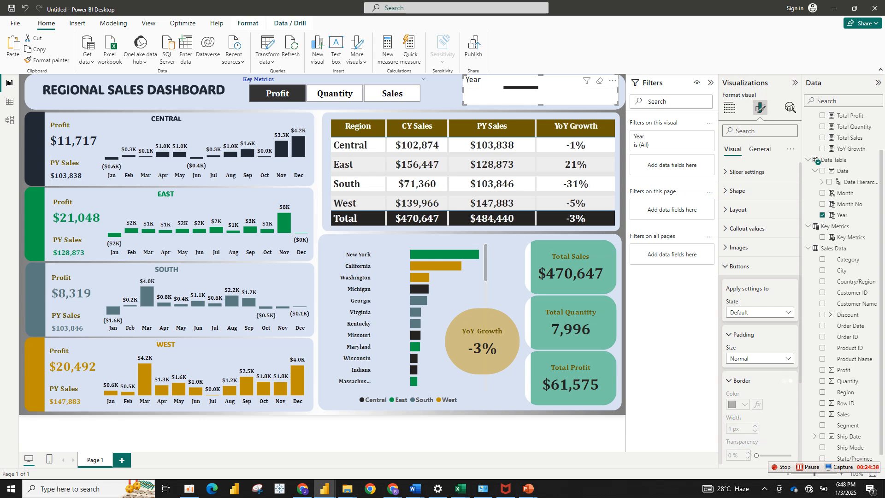
pyautogui.click(739, 266)
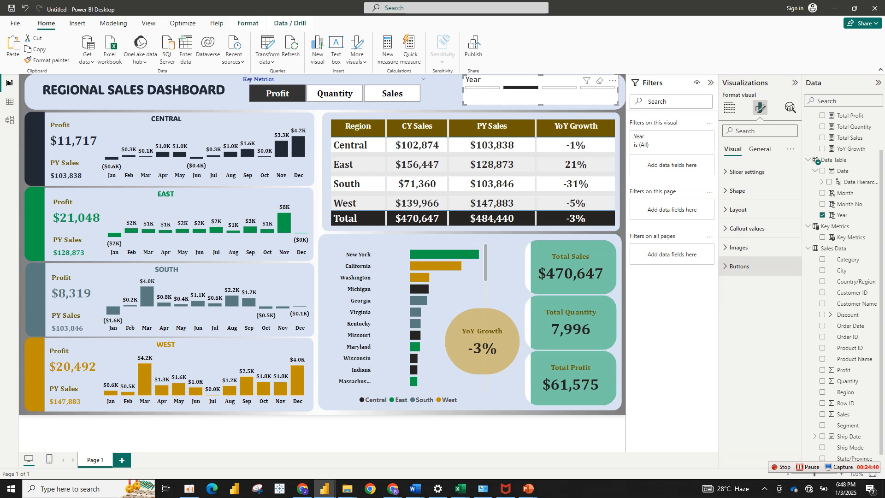
# - Enlarge the Year slicer downward so it extends over the top of the regional table
pyautogui.click(738, 190)
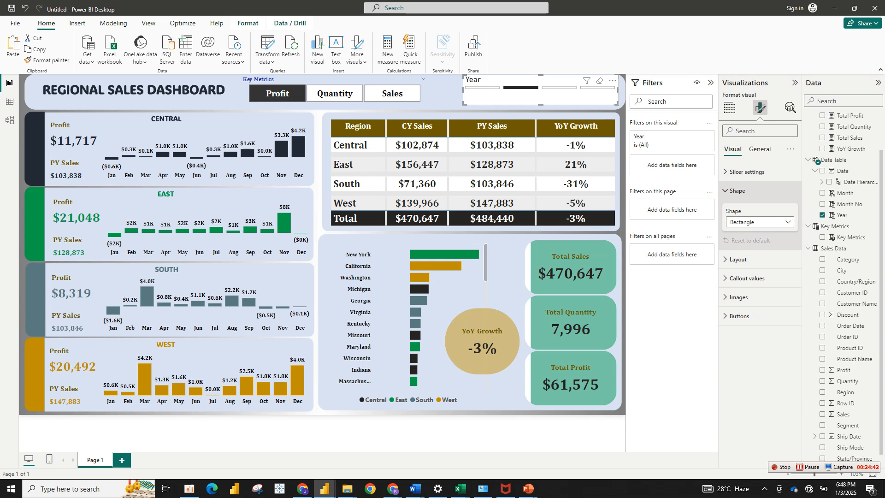
pyautogui.moveTo(540, 104); pyautogui.dragTo(540, 111)
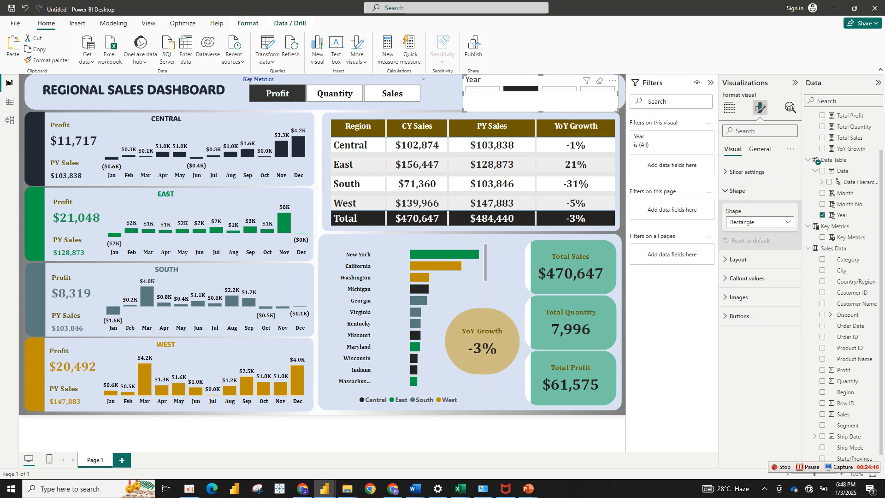
pyautogui.moveTo(540, 112); pyautogui.dragTo(541, 128)
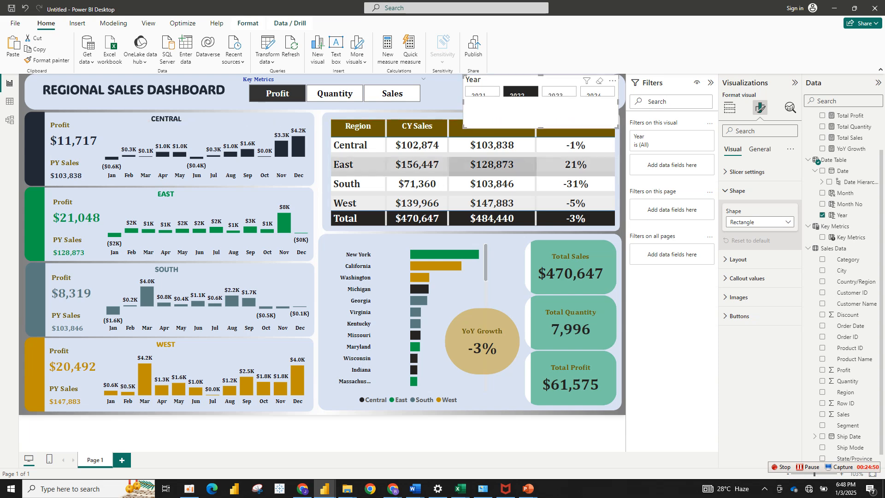
# - Move the regional sales table slightly lower within its background panel to make room for the Year slicer
pyautogui.moveTo(491, 167); pyautogui.dragTo(481, 209)
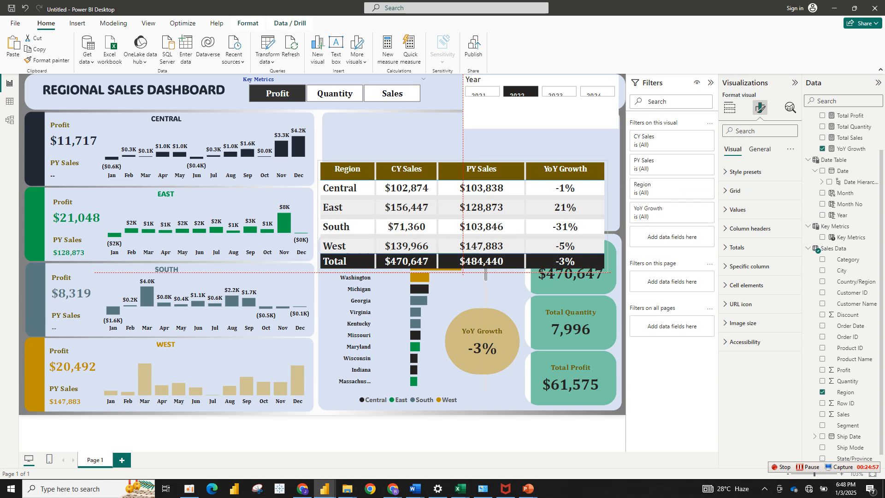
pyautogui.moveTo(481, 209); pyautogui.dragTo(481, 210)
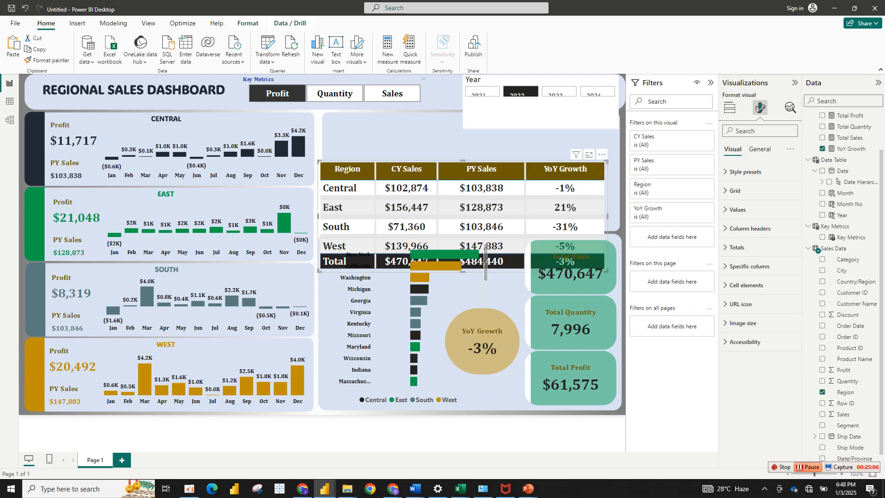
pyautogui.click(808, 467)
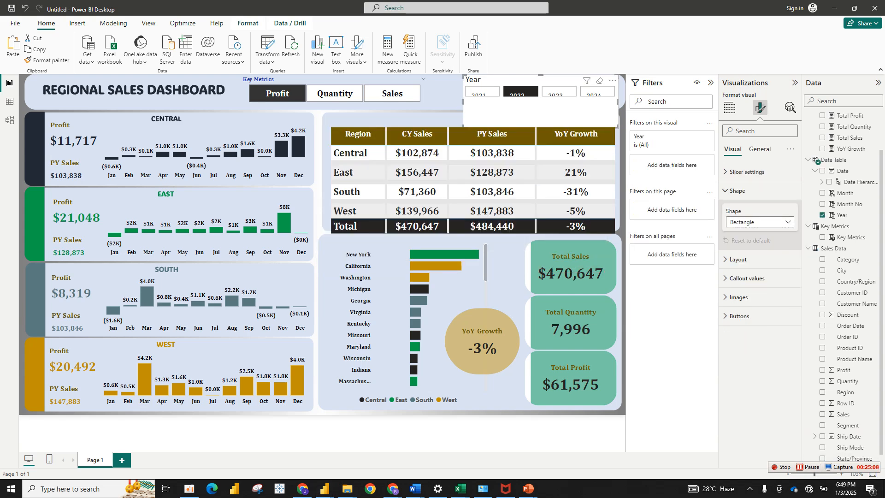
# - Turn off the Year slicer's background and title
pyautogui.click(759, 149)
pyautogui.click(738, 209)
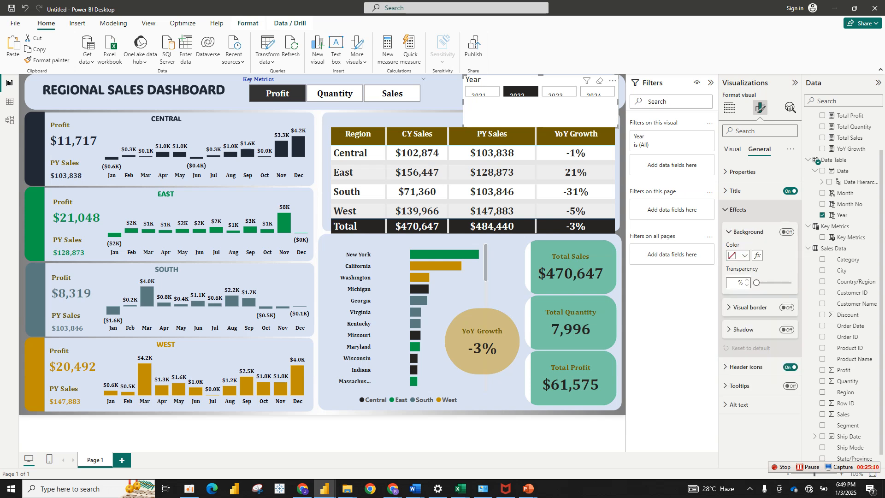
pyautogui.click(787, 232)
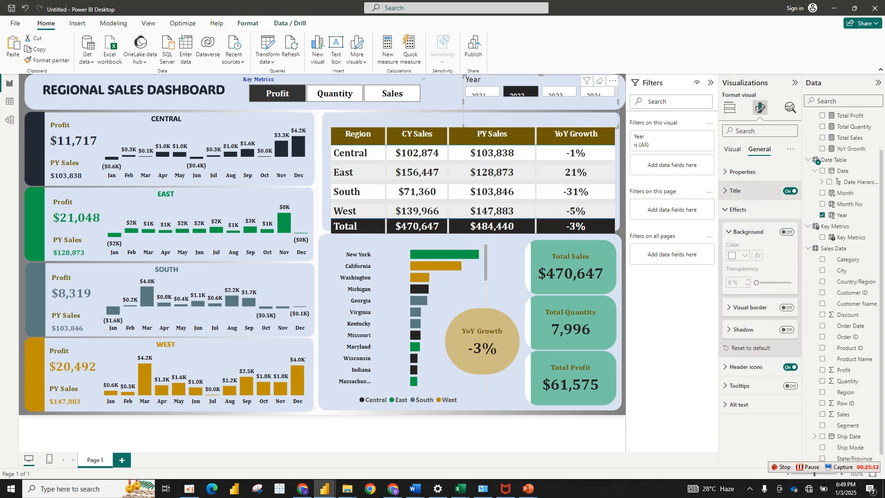
pyautogui.click(790, 191)
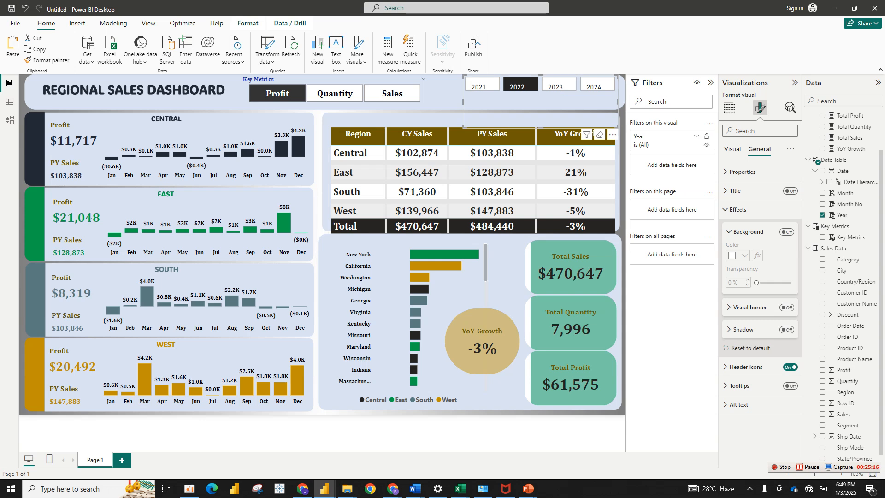
pyautogui.click(738, 209)
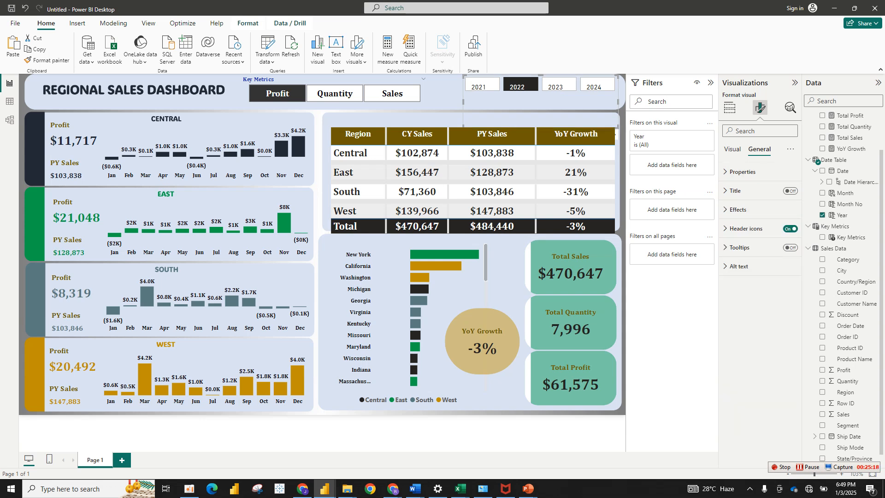
# - Change the Year slicer's button shape to Rounded Rectangle with 29 px rounded corners
pyautogui.click(732, 149)
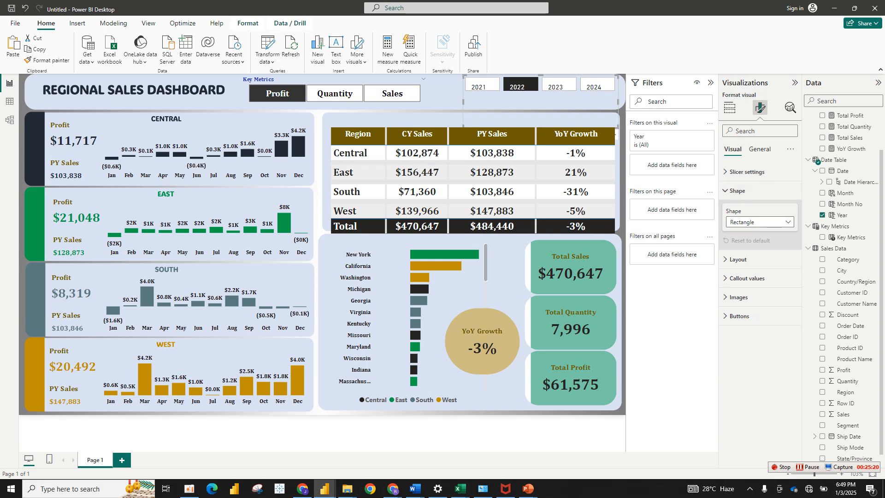
pyautogui.click(759, 221)
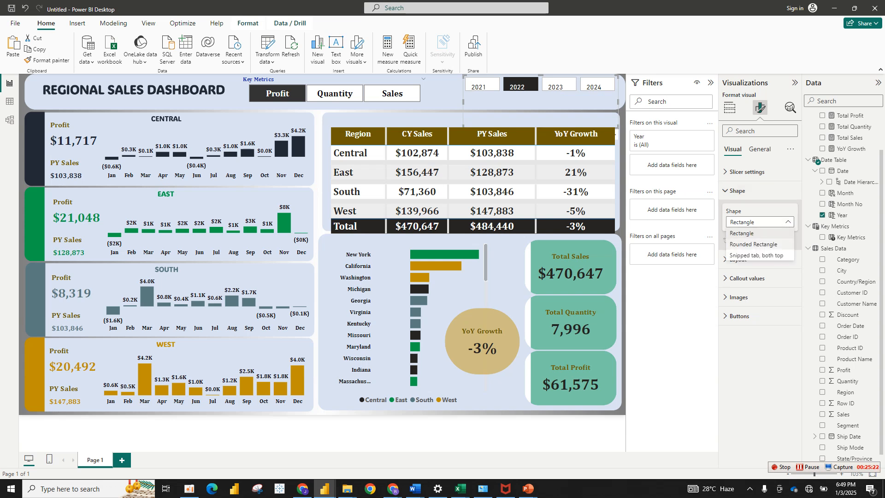
pyautogui.click(753, 244)
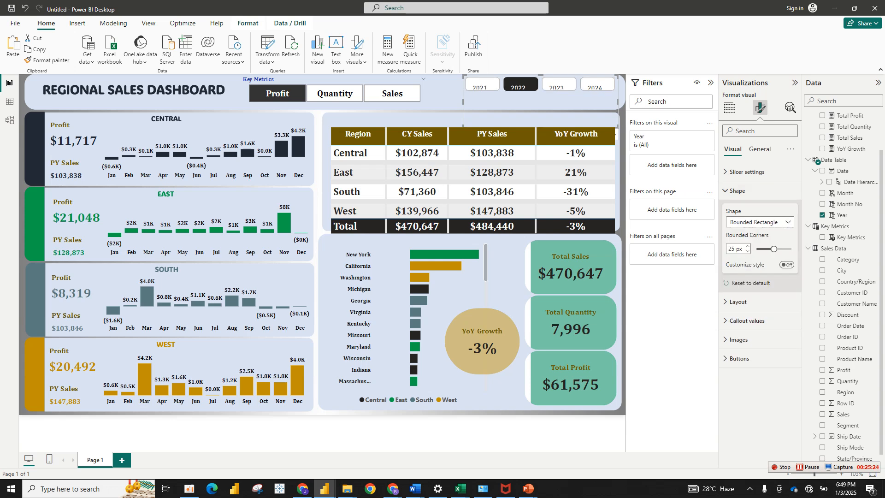
pyautogui.moveTo(773, 249); pyautogui.dragTo(776, 249)
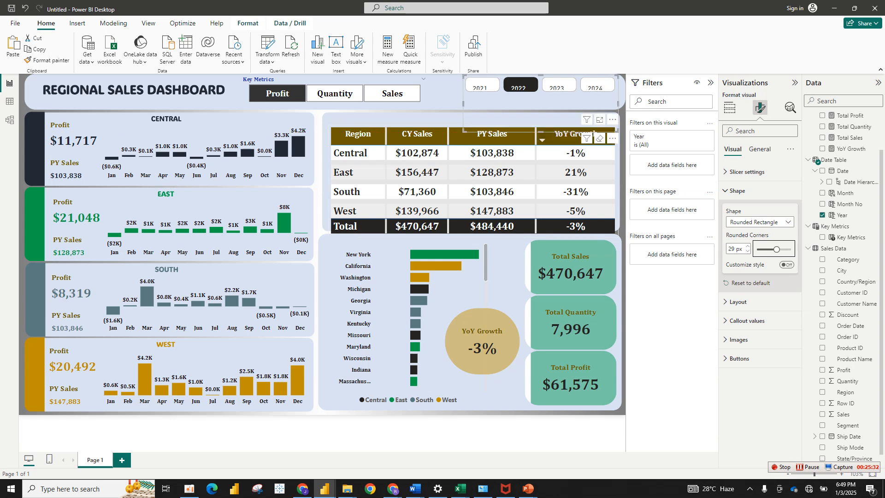
pyautogui.click(737, 190)
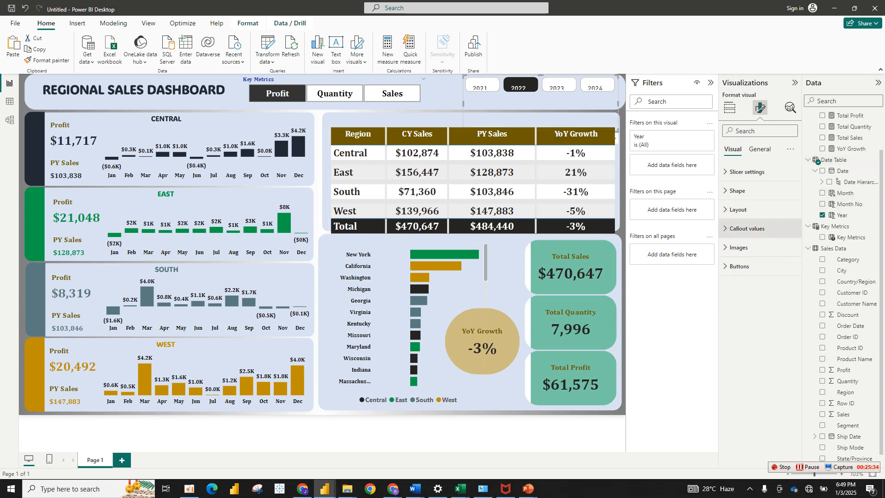
# - Set the space between the Year slicer's cards to -2 px
pyautogui.click(747, 171)
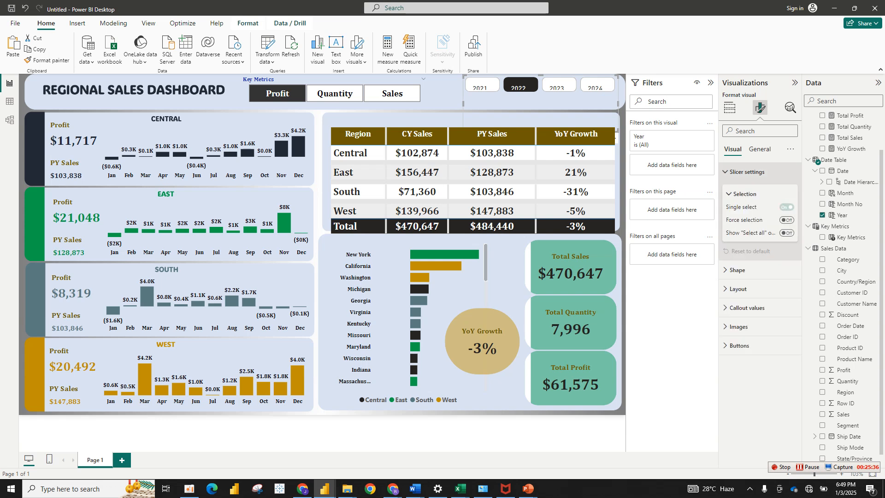
pyautogui.click(746, 172)
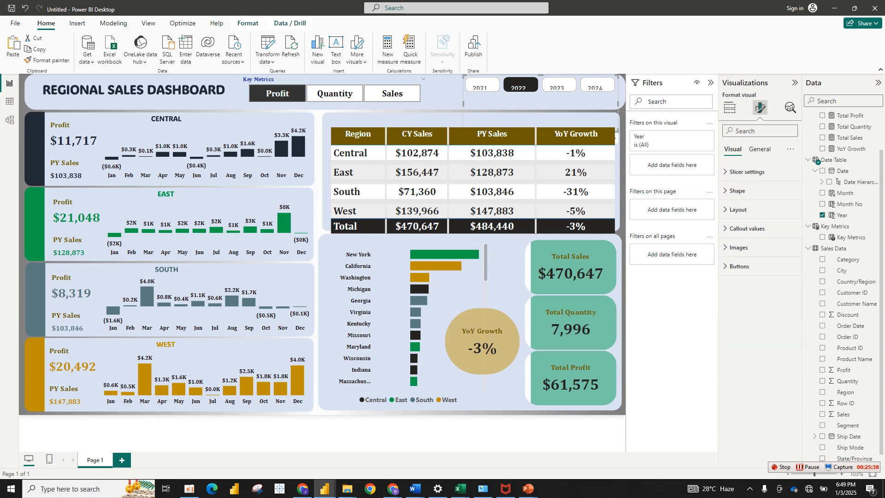
pyautogui.click(738, 209)
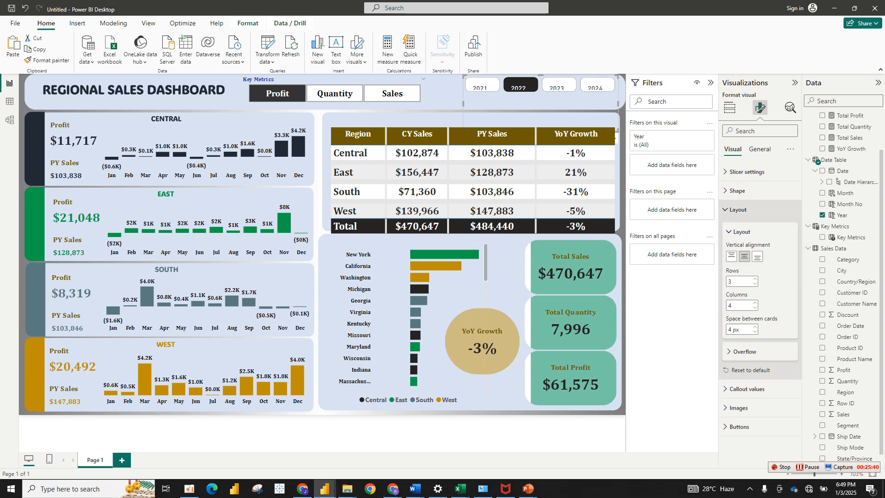
pyautogui.click(738, 209)
pyautogui.click(738, 210)
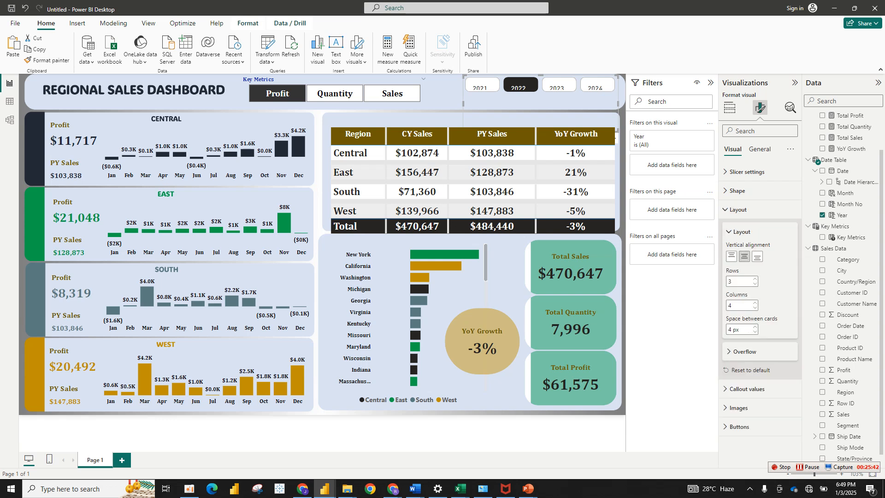
pyautogui.click(754, 326)
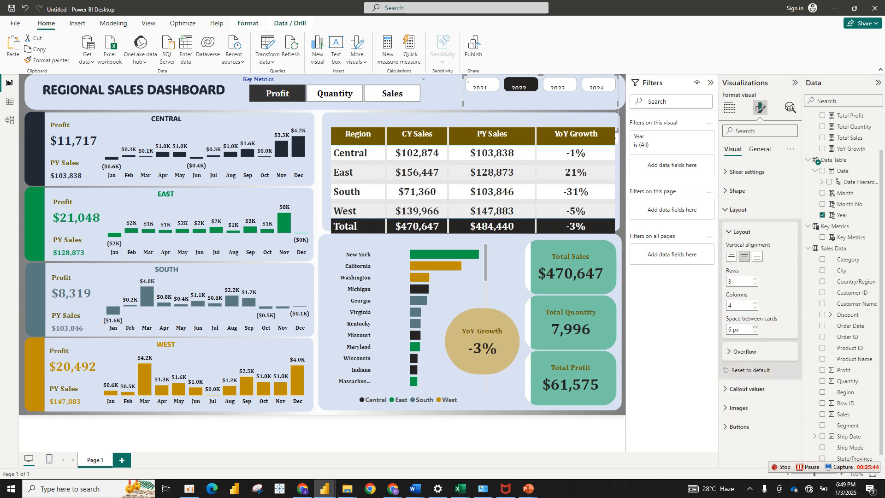
pyautogui.press('Down')
pyautogui.press('Down')
pyautogui.press('Down')
pyautogui.press('Down')
pyautogui.press('Down')
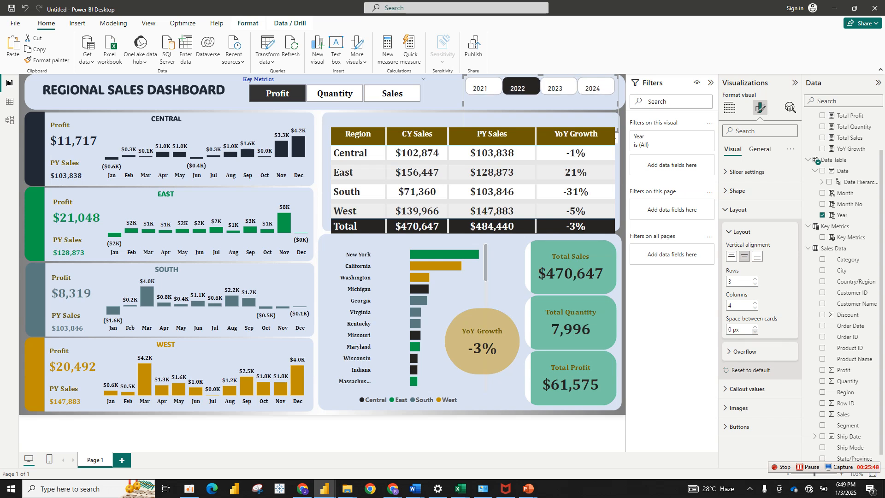
pyautogui.press('Down')
pyautogui.press('Down')
pyautogui.press('Down')
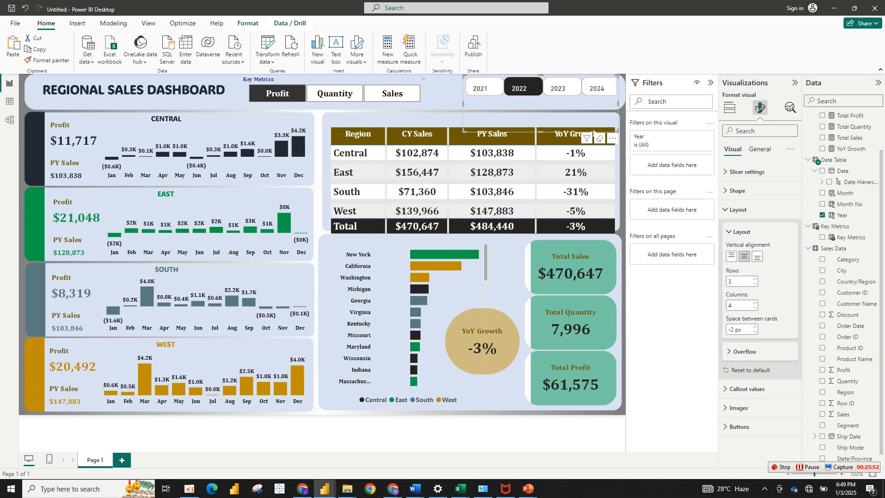
# - Widen the Year slicer slightly toward the Key Metrics buttons and set the space between its cards to 2 px
pyautogui.moveTo(463, 104)
pyautogui.mouseDown()
pyautogui.moveTo(415, 104)
pyautogui.moveTo(454, 104)
pyautogui.mouseUp()
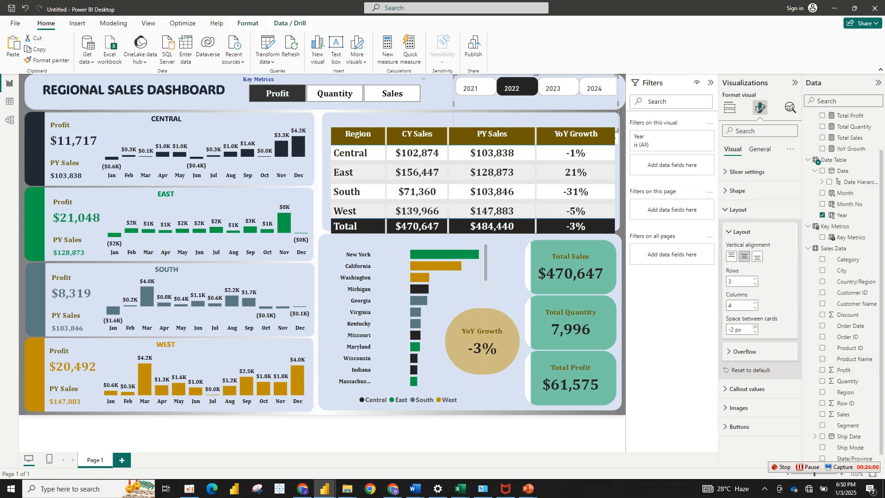
pyautogui.click(755, 327)
pyautogui.click(755, 332)
pyautogui.click(754, 331)
pyautogui.click(755, 331)
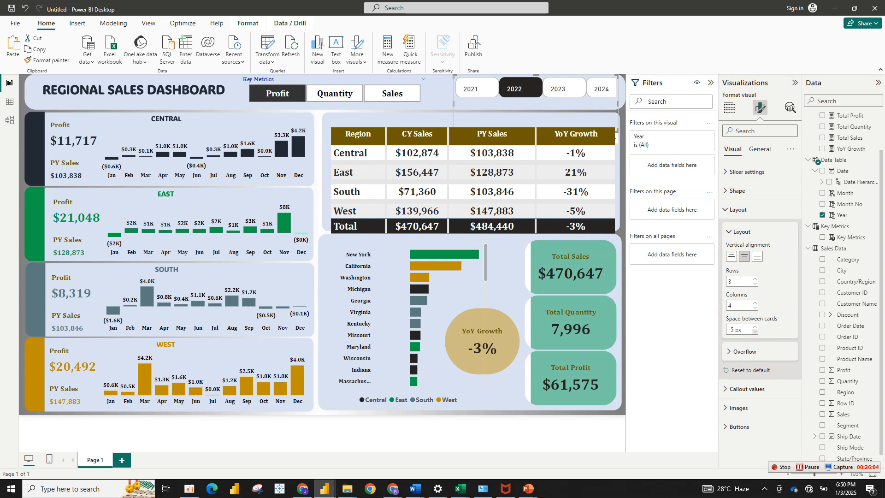
pyautogui.click(755, 331)
pyautogui.click(755, 332)
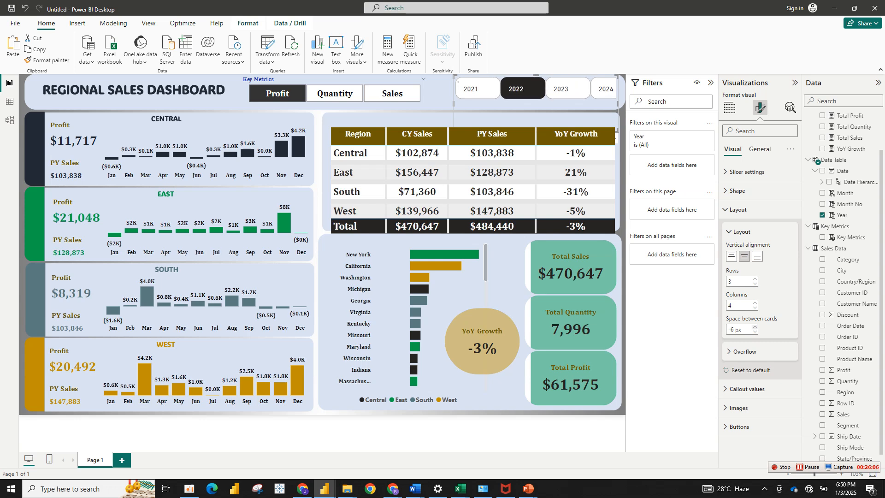
pyautogui.click(754, 327)
pyautogui.click(755, 327)
pyautogui.click(755, 327)
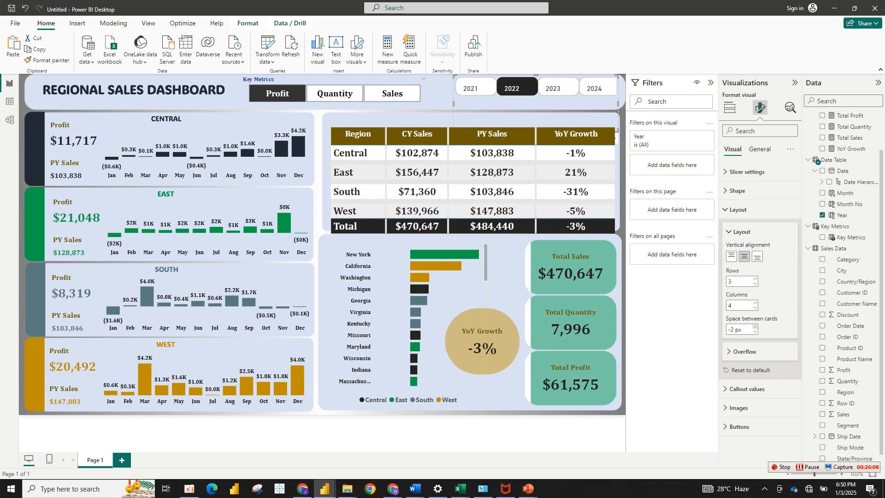
pyautogui.click(755, 327)
pyautogui.click(755, 327)
pyautogui.click(755, 327)
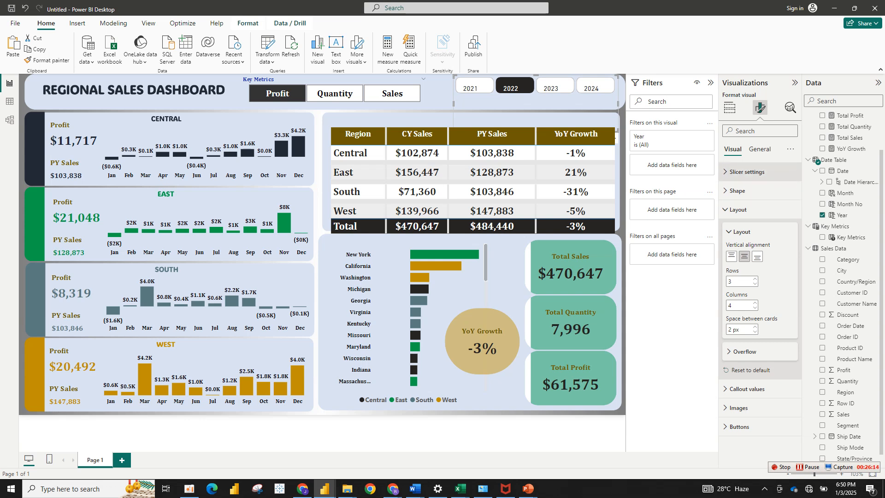
# - Open the Year slicer's size properties and filter the dashboard to the year 2023
pyautogui.click(759, 149)
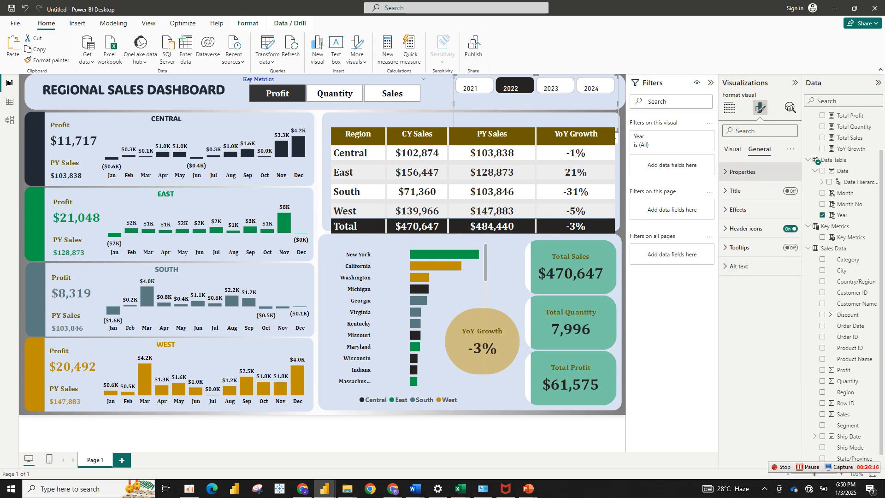
pyautogui.click(742, 171)
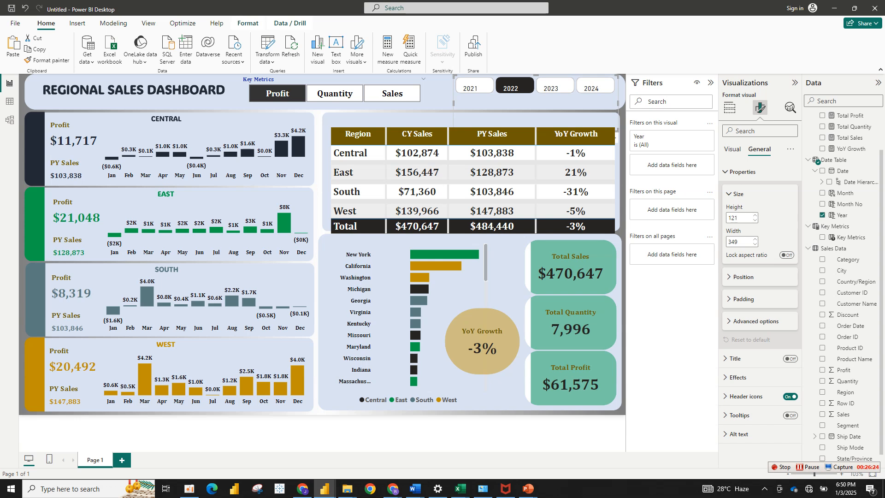
pyautogui.click(551, 87)
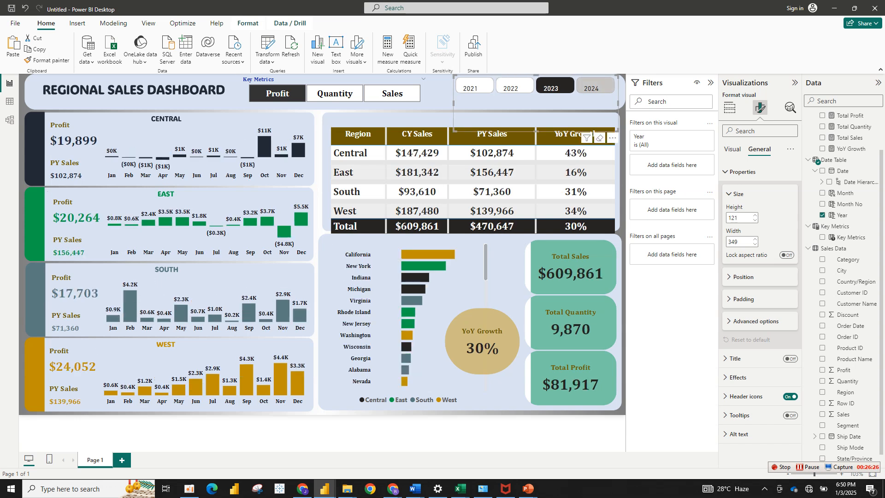
# - Filter the dashboard to 2024 and set the Year slicer's default-state button fill color to #222A35
pyautogui.click(591, 87)
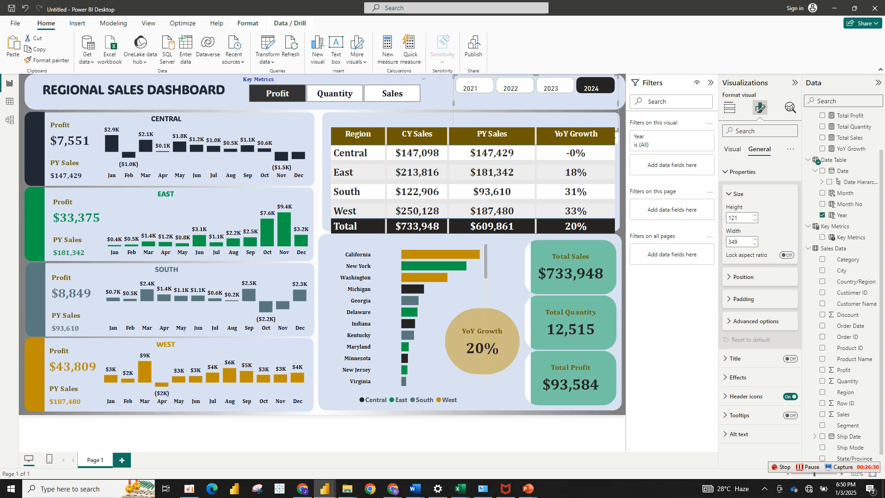
pyautogui.click(732, 149)
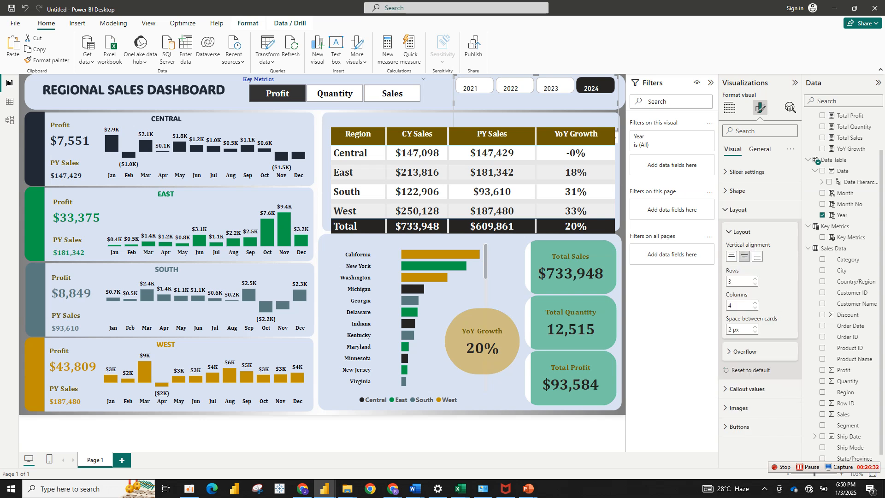
pyautogui.click(737, 209)
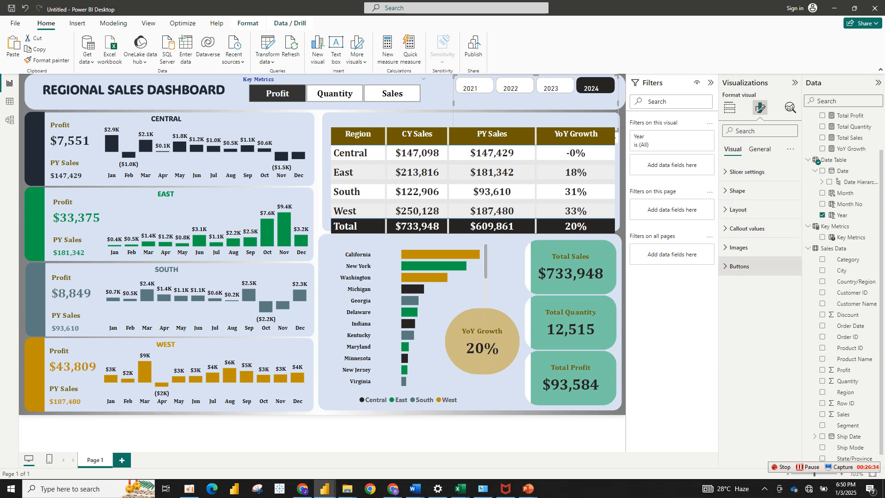
pyautogui.click(739, 266)
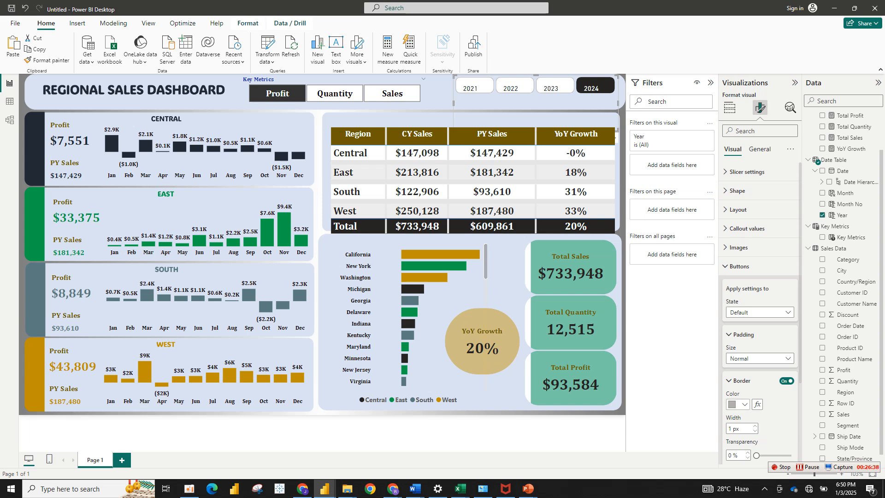
pyautogui.click(740, 404)
pyautogui.press('Escape')
pyautogui.click(742, 334)
pyautogui.click(741, 357)
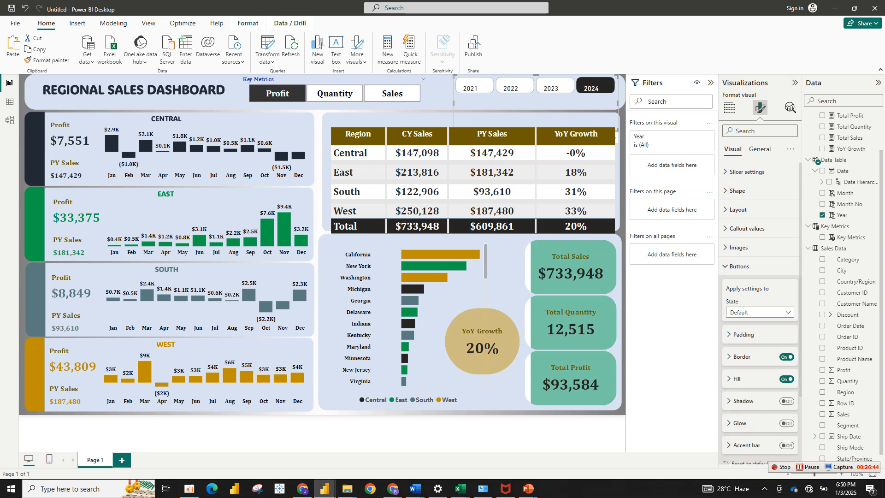
pyautogui.click(736, 378)
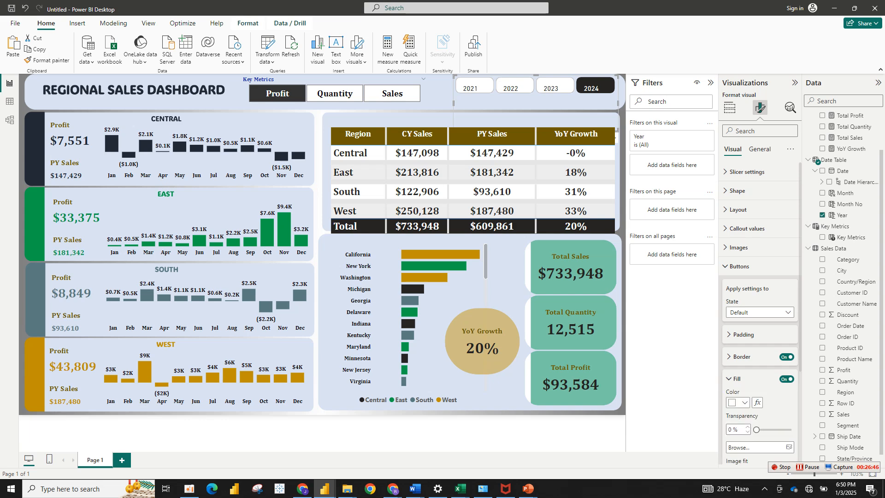
pyautogui.click(738, 402)
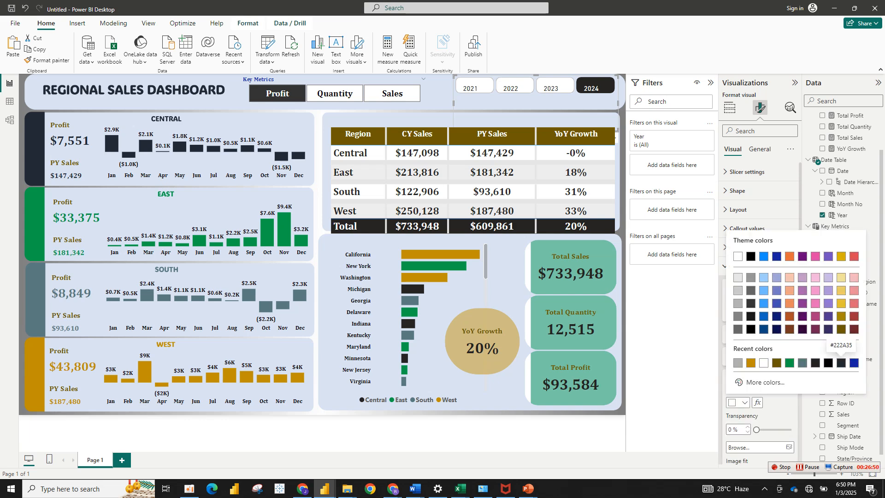
pyautogui.click(841, 363)
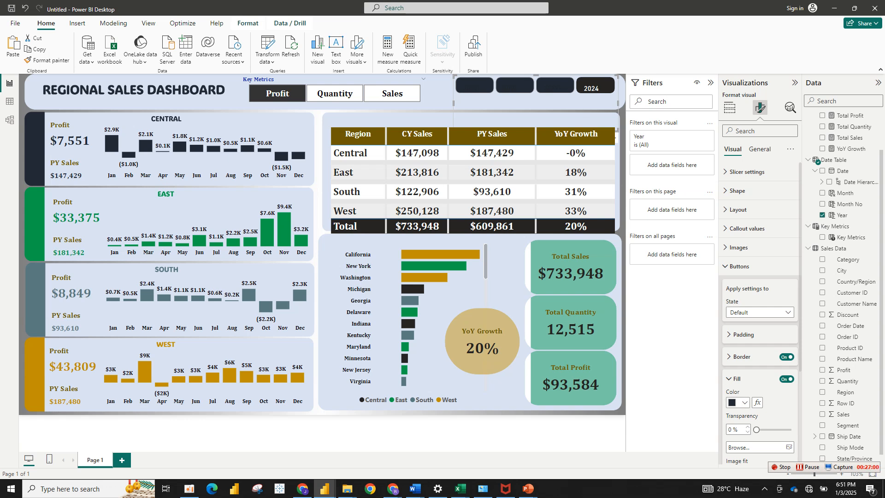
# - Set the Year slicer's default-state callout value color to White and test the slicer with 2022 and 2023
pyautogui.click(759, 312)
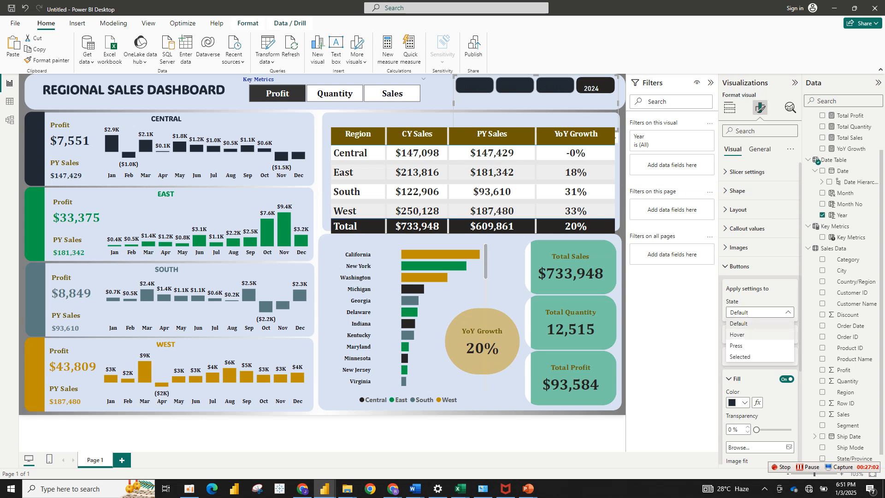
pyautogui.click(738, 334)
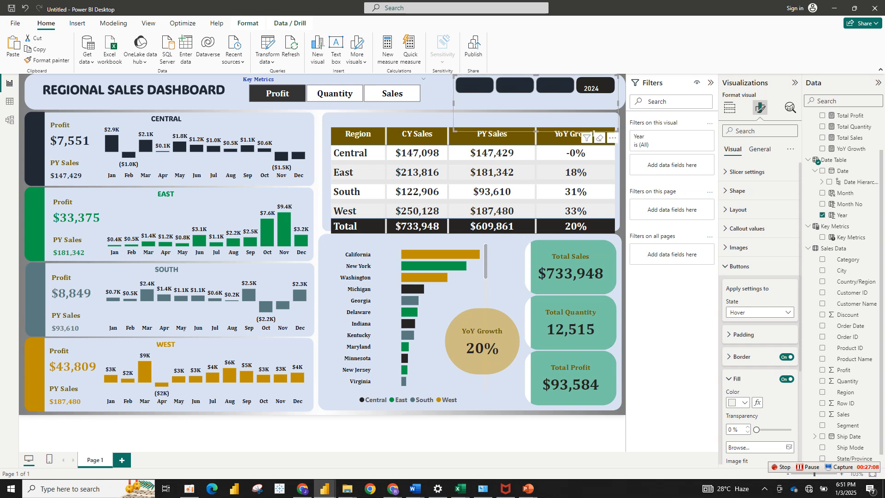
pyautogui.click(733, 379)
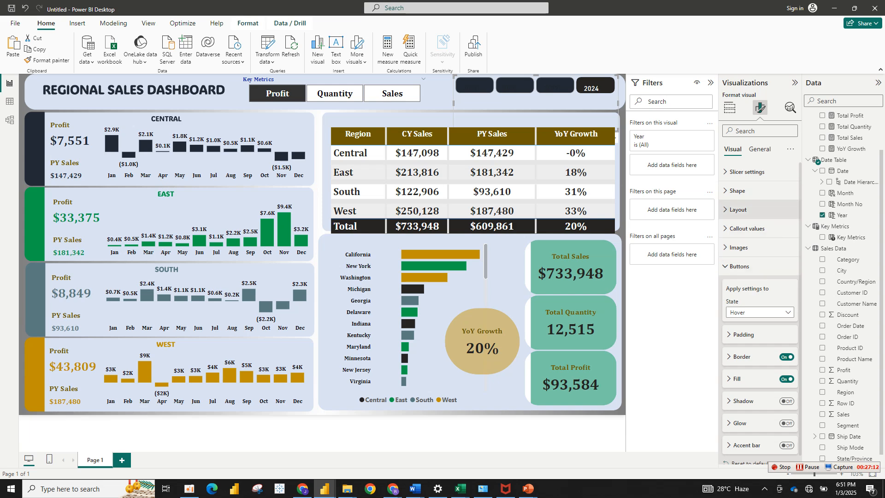
pyautogui.click(746, 228)
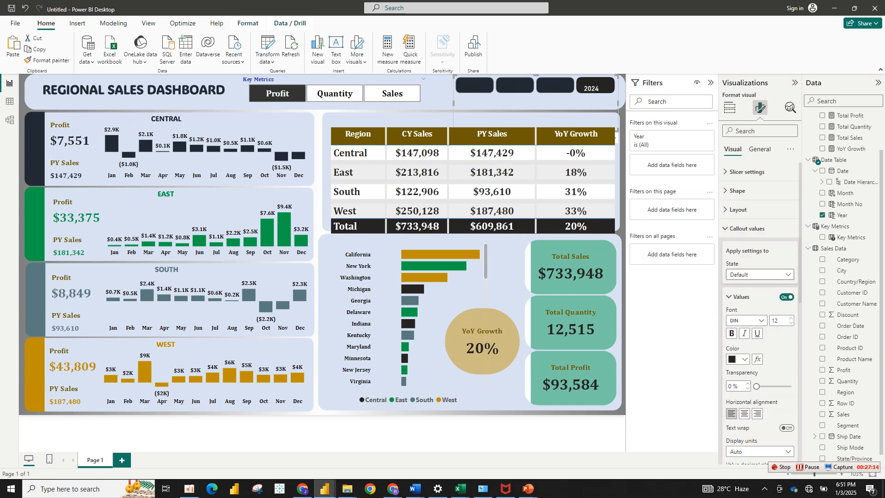
pyautogui.click(737, 359)
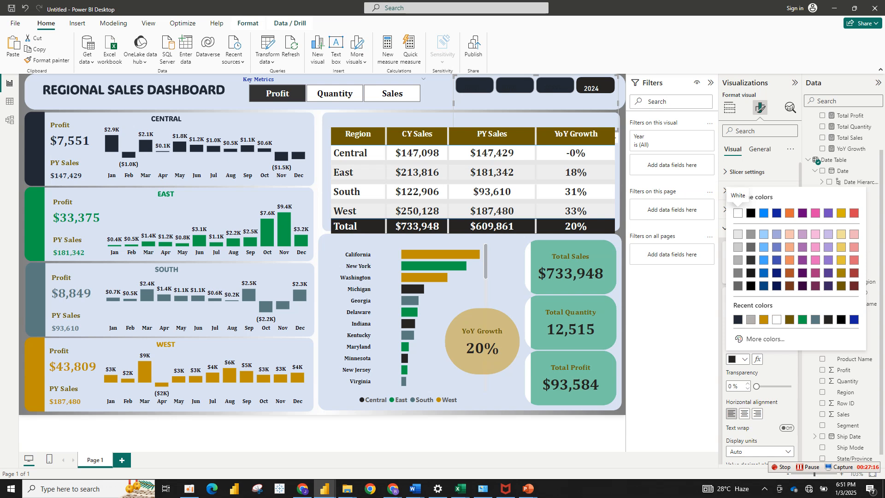
pyautogui.click(738, 213)
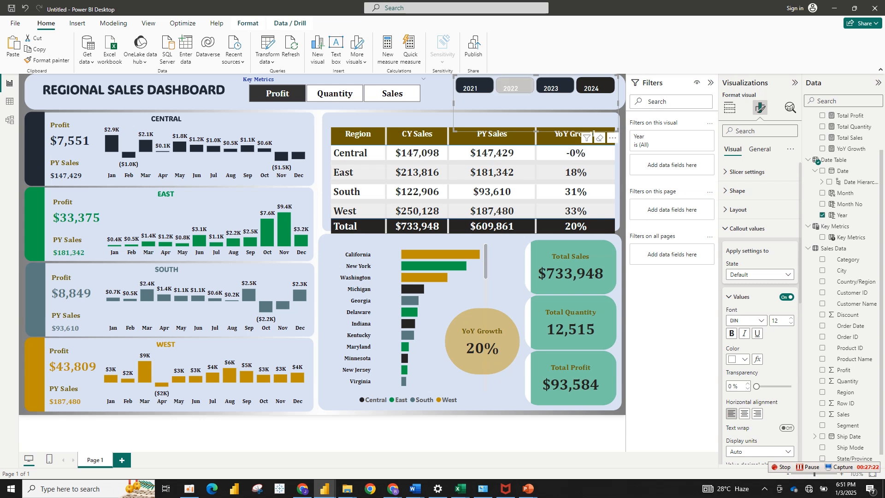
pyautogui.click(514, 85)
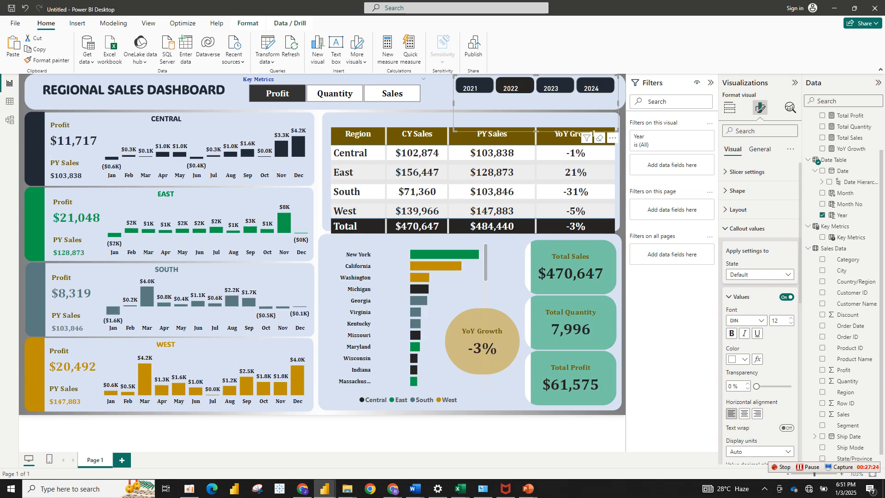
pyautogui.click(555, 85)
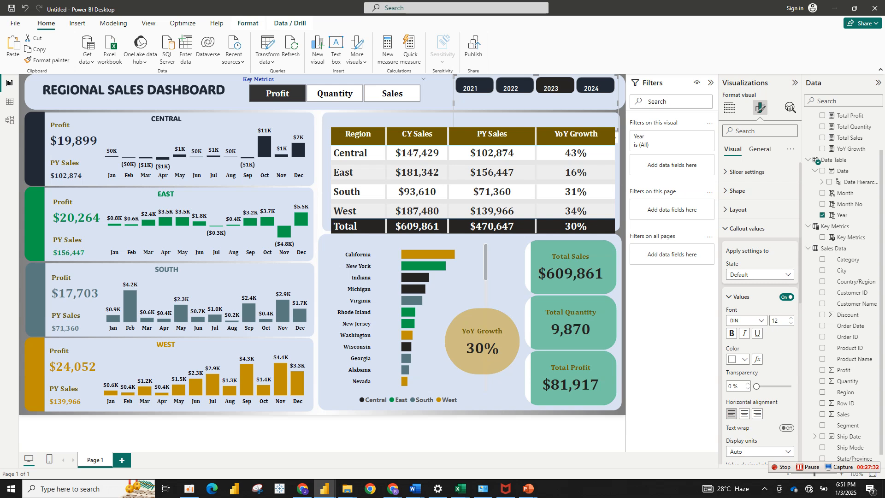
# - Turn off the Year slicer's hover-state button border and set its selected-state button fill to #BF9000
pyautogui.click(747, 228)
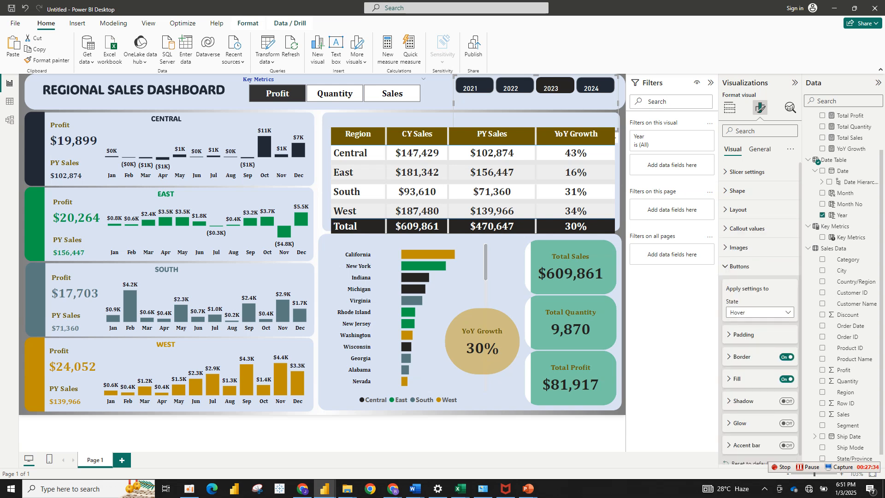
pyautogui.click(737, 379)
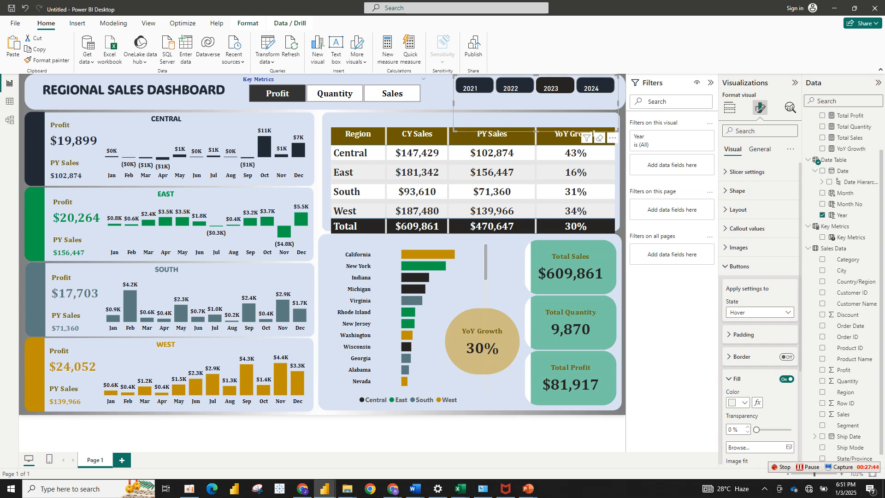
pyautogui.click(760, 312)
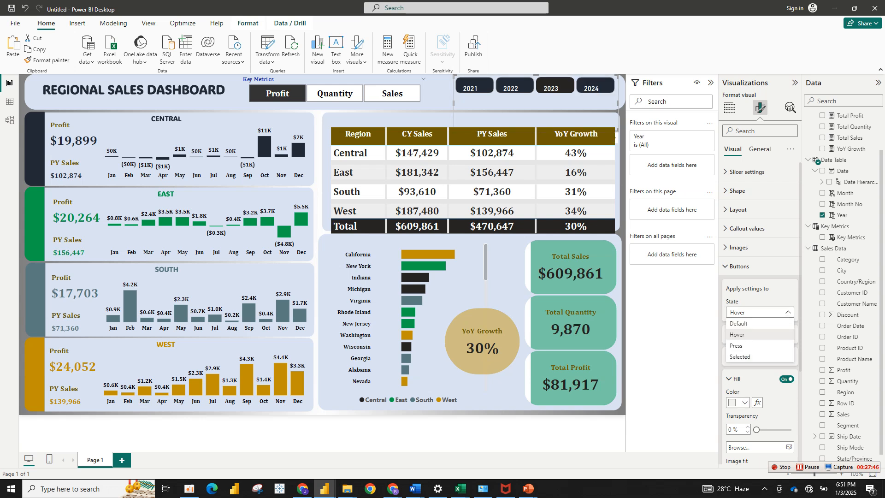
pyautogui.click(759, 356)
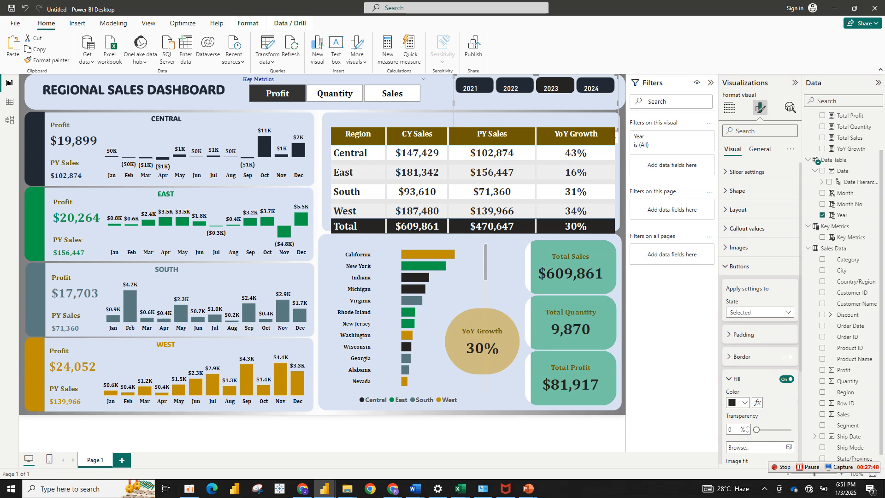
pyautogui.click(738, 402)
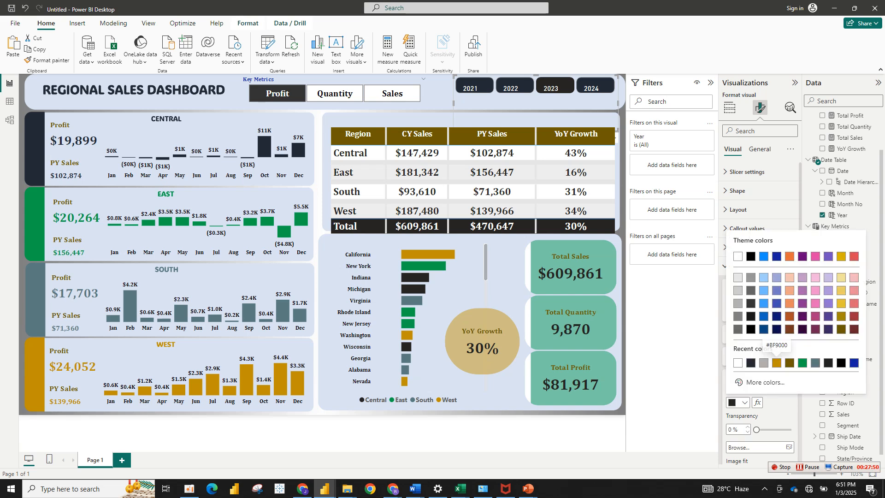
pyautogui.click(776, 362)
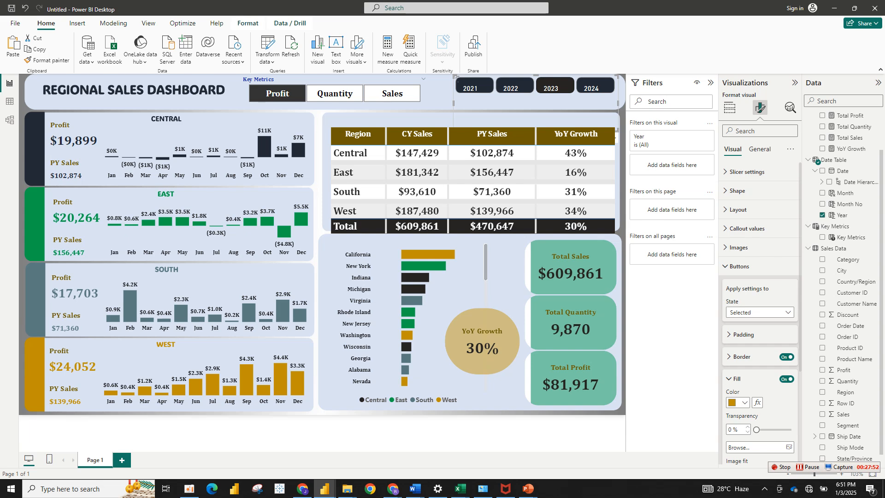
# - Filter the dashboard to 2024, 2021 and 2022 in turn to check the selected button's color
pyautogui.click(596, 86)
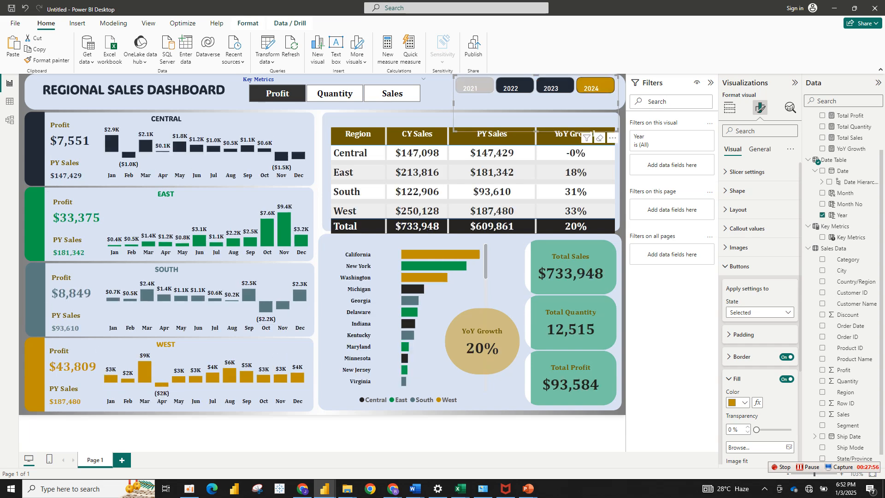
pyautogui.click(470, 86)
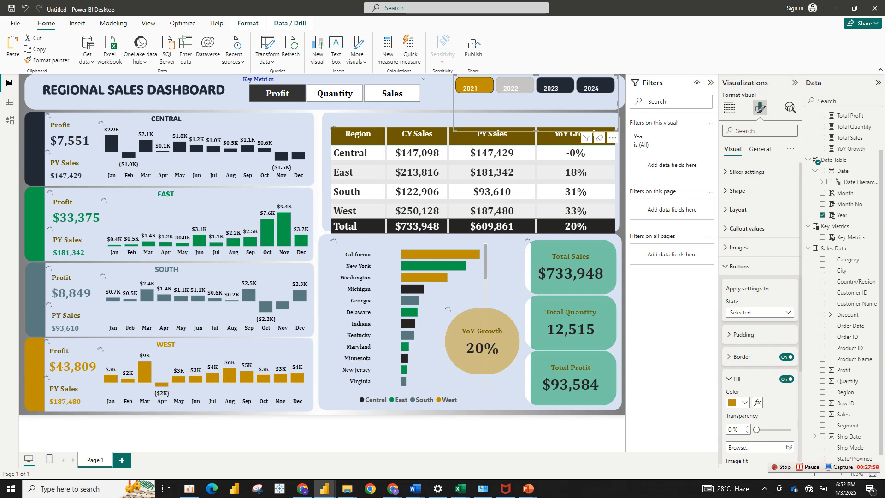
pyautogui.click(511, 86)
# - Set the Year slicer's hover-state button fill color to black
pyautogui.click(759, 312)
pyautogui.click(738, 334)
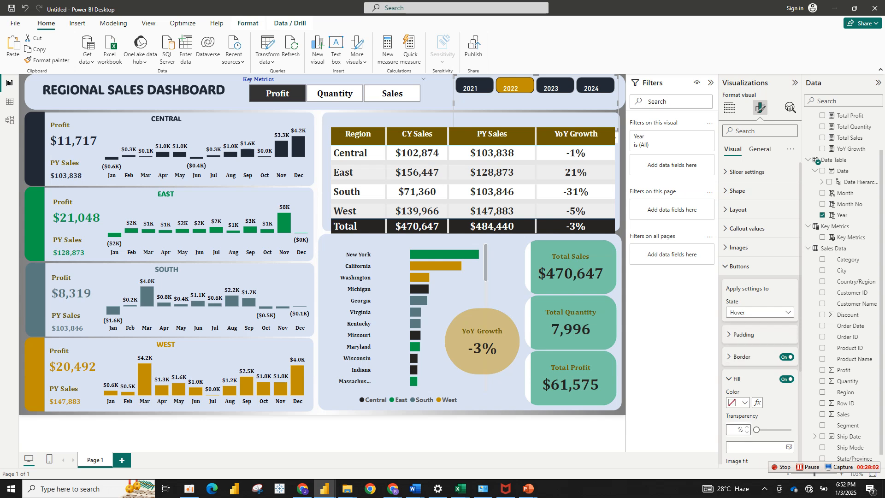
pyautogui.click(740, 402)
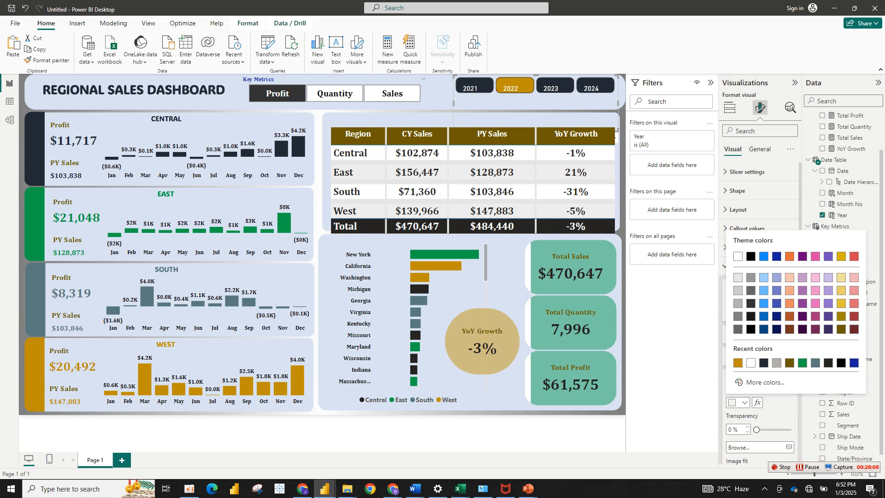
pyautogui.click(841, 362)
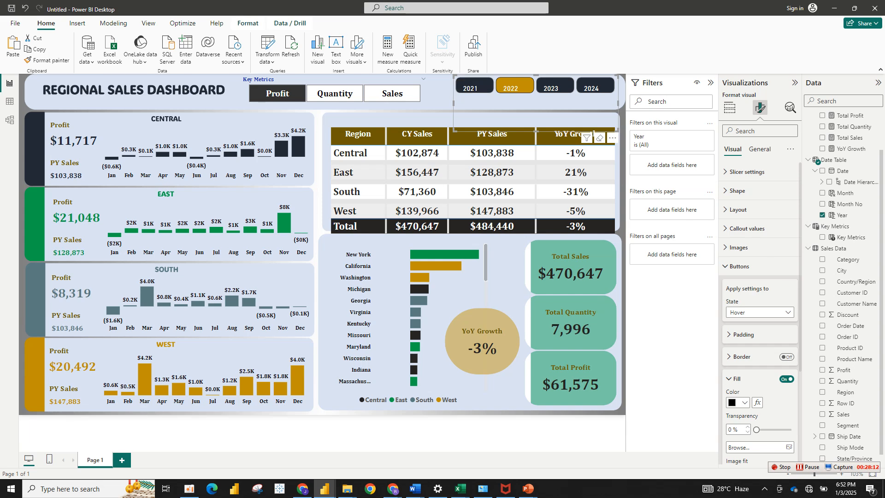
# - Clear the Year slicer's selection, filter the dashboard to 2023 and deselect the slicer
pyautogui.click(599, 138)
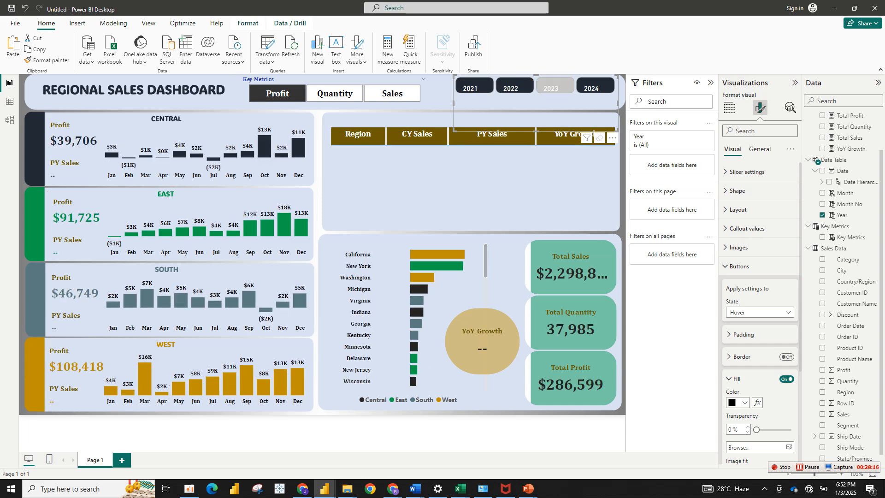
pyautogui.click(550, 86)
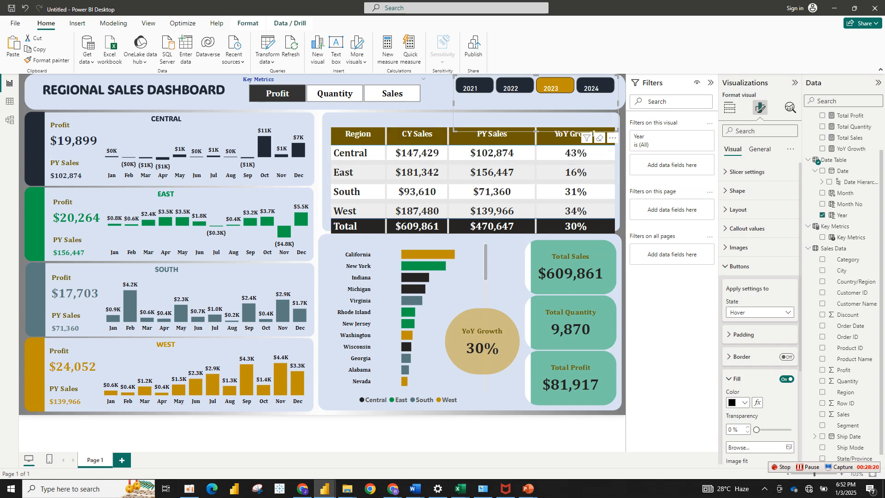
pyautogui.press('Escape')
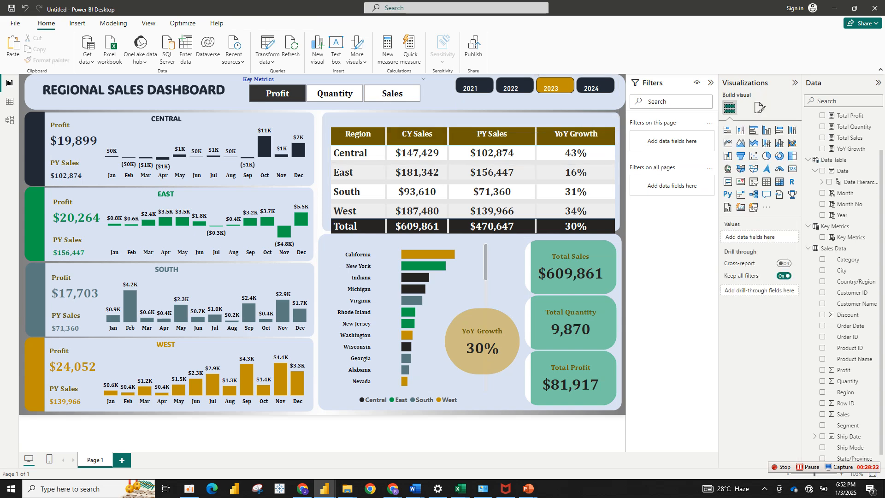